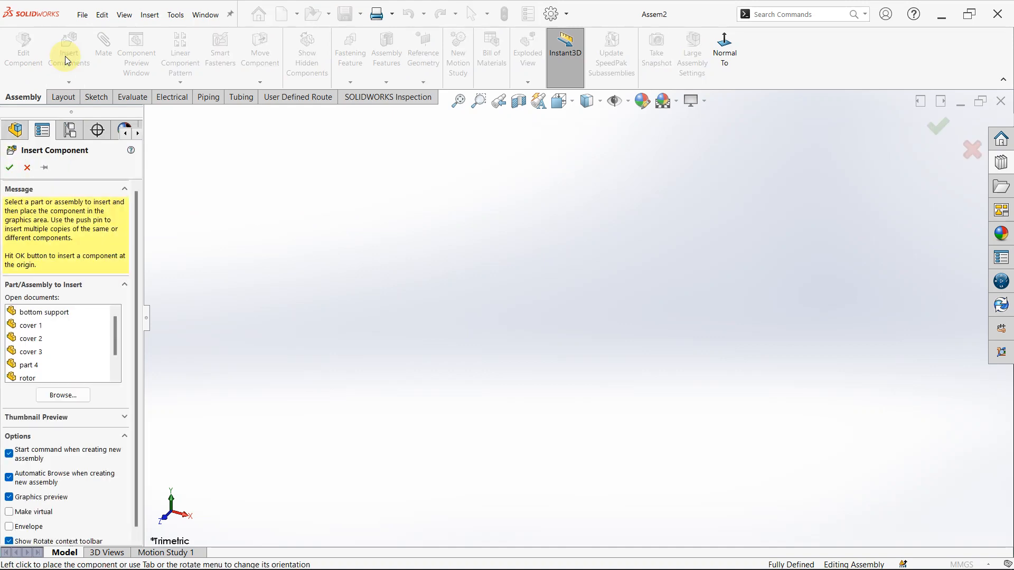
- Insert the open parts bottom support, cover 1, cover 2, cover 3, part 4, rotor and stator, placing them side by side
scroll(48, 332, "down", 1)
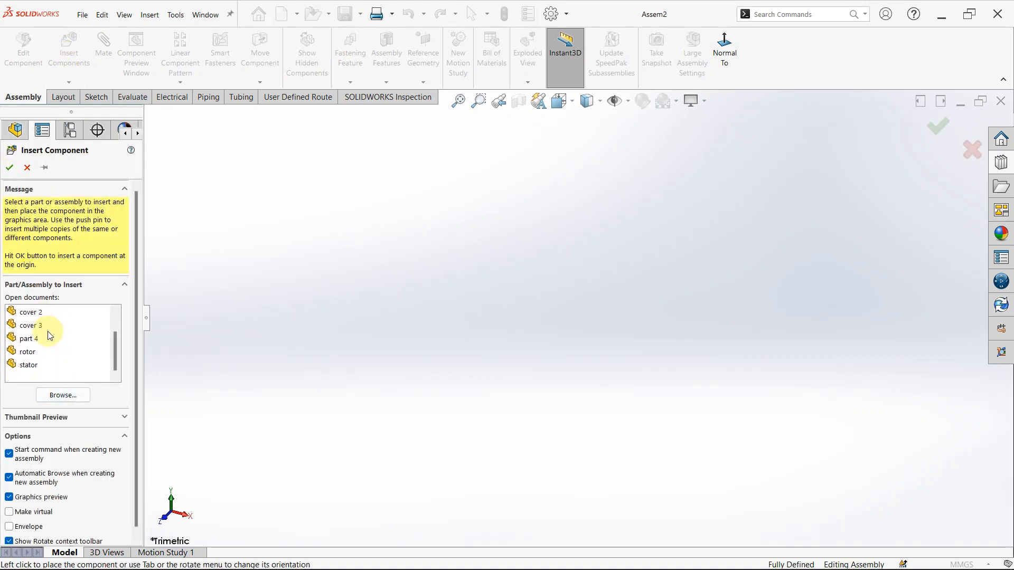
scroll(50, 343, "up", 1)
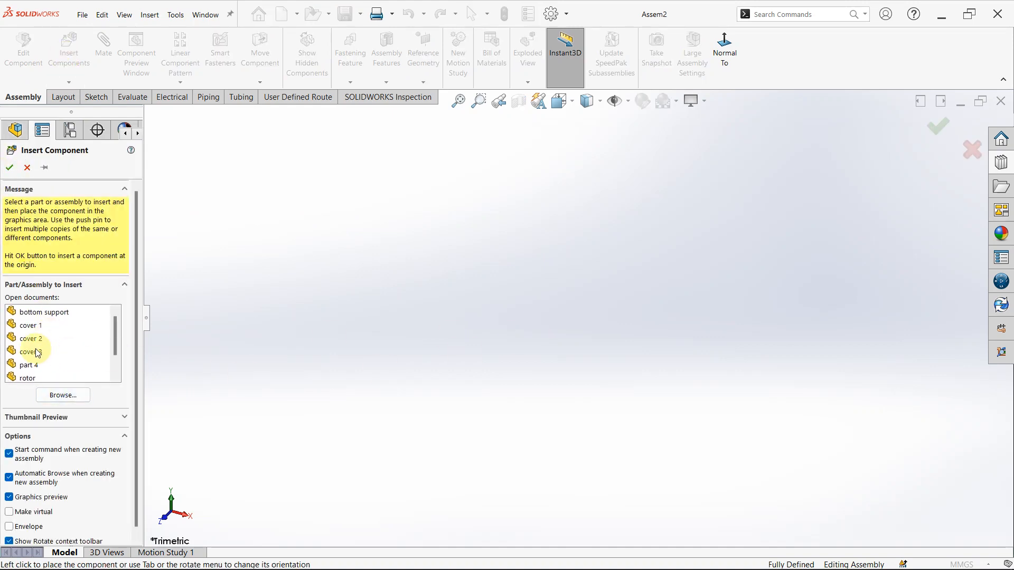
left_click(45, 312)
scroll(52, 363, "down", 1)
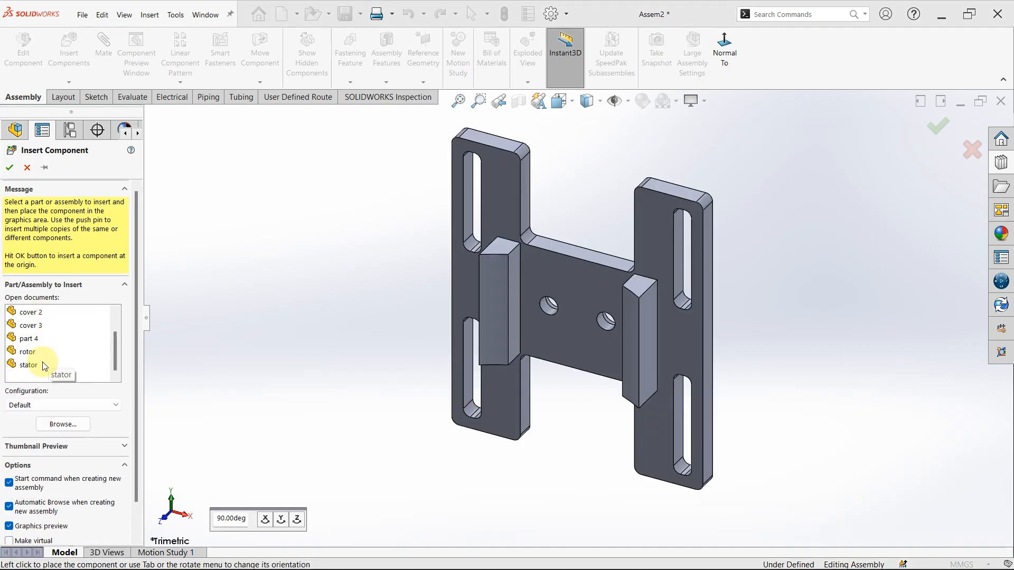
left_click(44, 367, "shift")
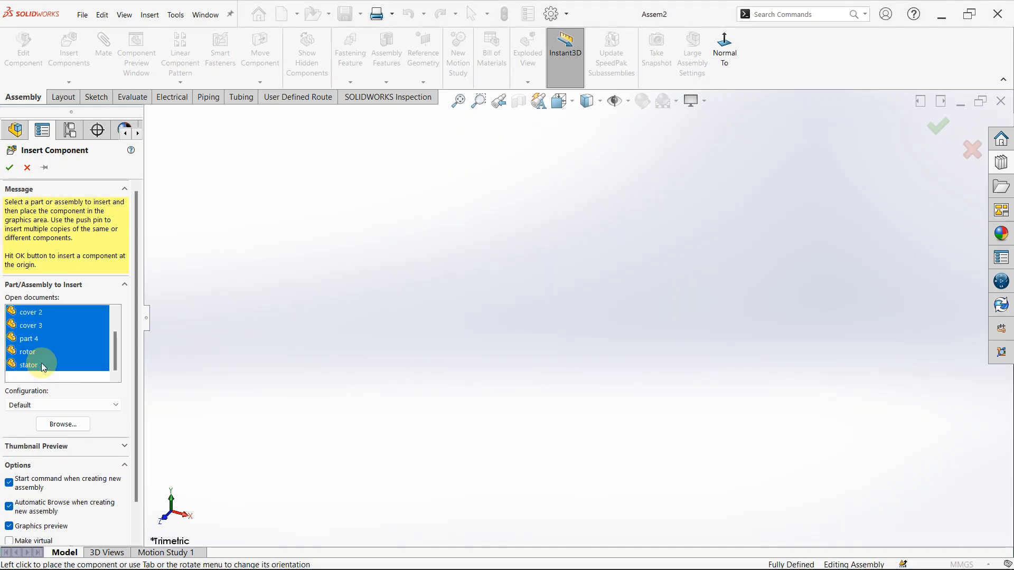
left_click(524, 318)
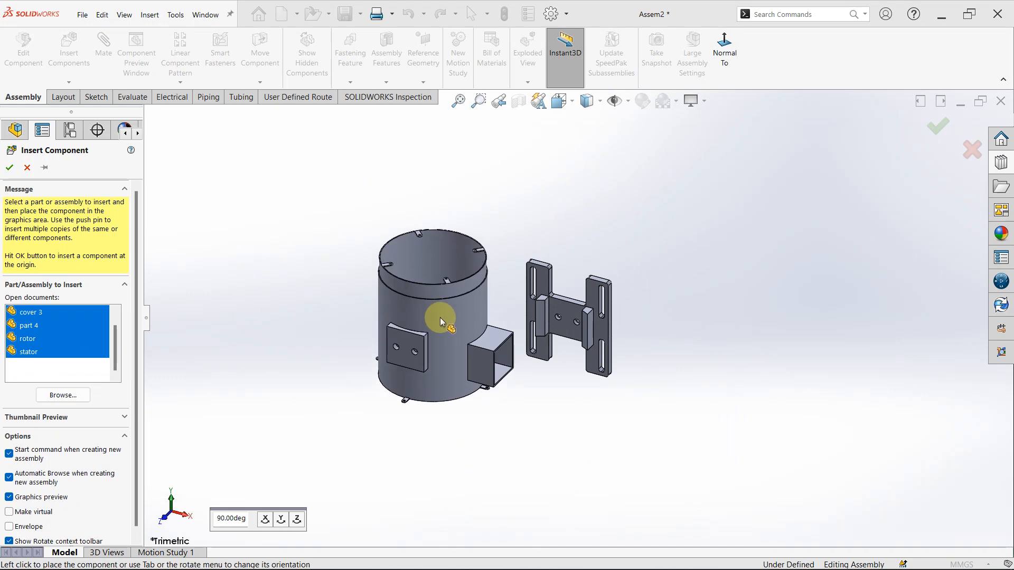
left_click(440, 317)
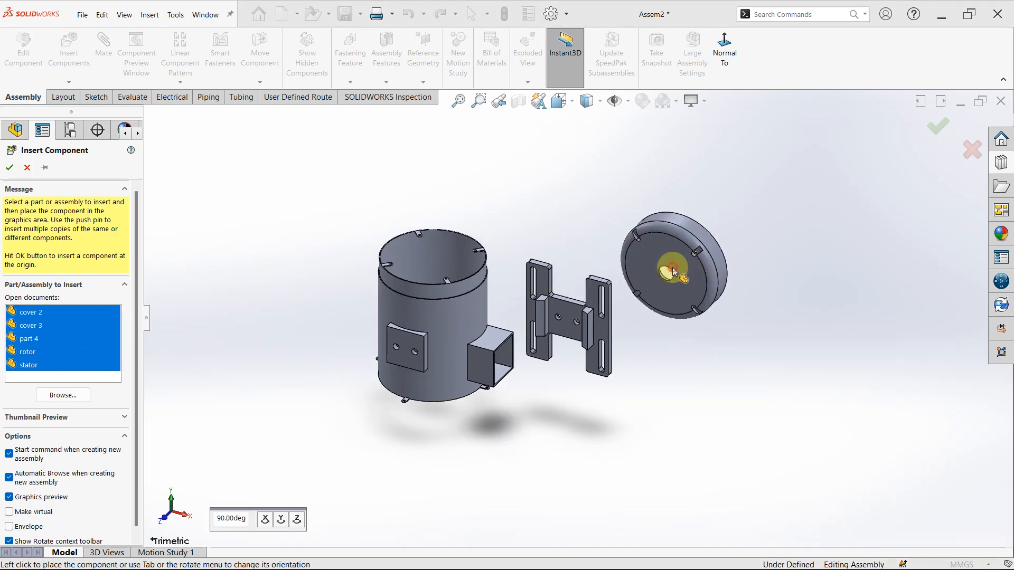
left_click(673, 273)
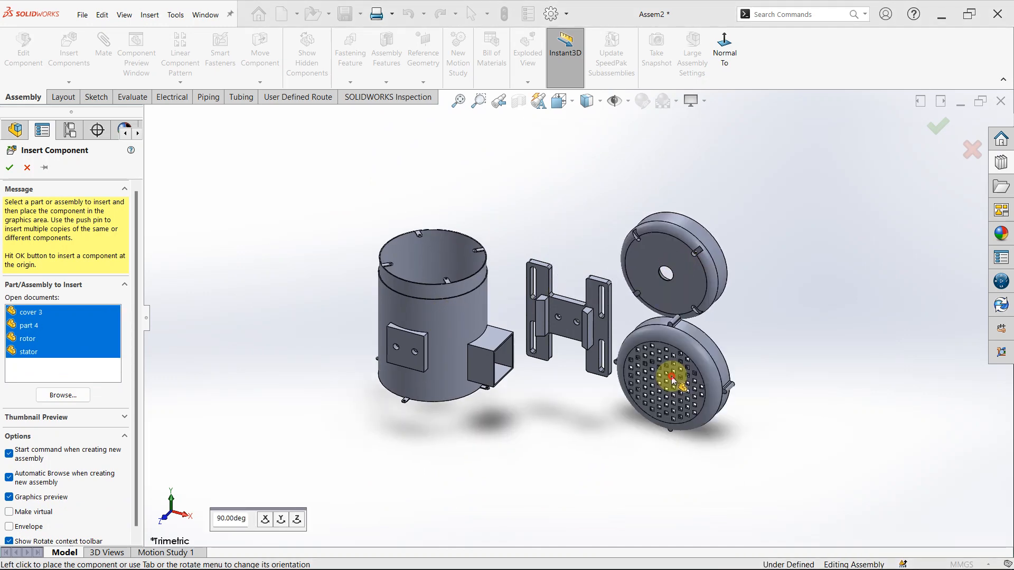
left_click(672, 379)
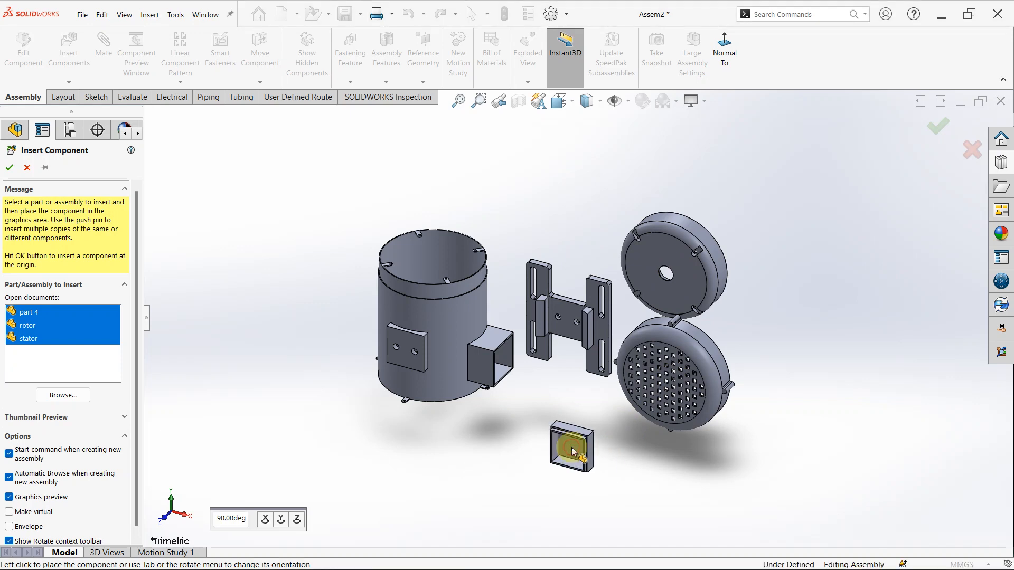
left_click(572, 448)
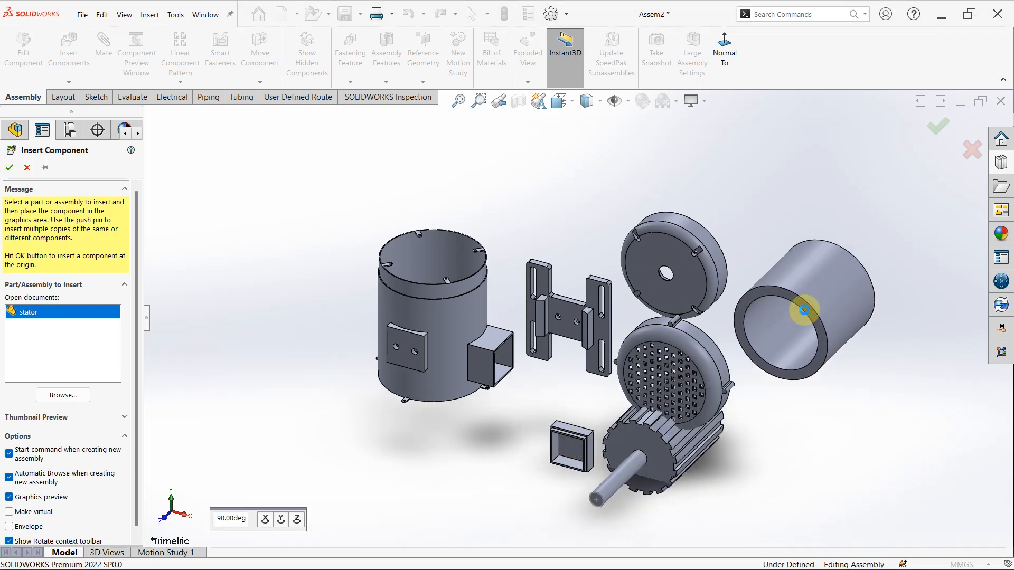
left_click(804, 347)
- Spread out the rotor, cover 3, cover 2, stator, part 4 and cover 1 so they sit clear of the bottom support
scroll(524, 318, "down", 2)
middle_click_drag(524, 318, 527, 282)
scroll(606, 322, "up", 4)
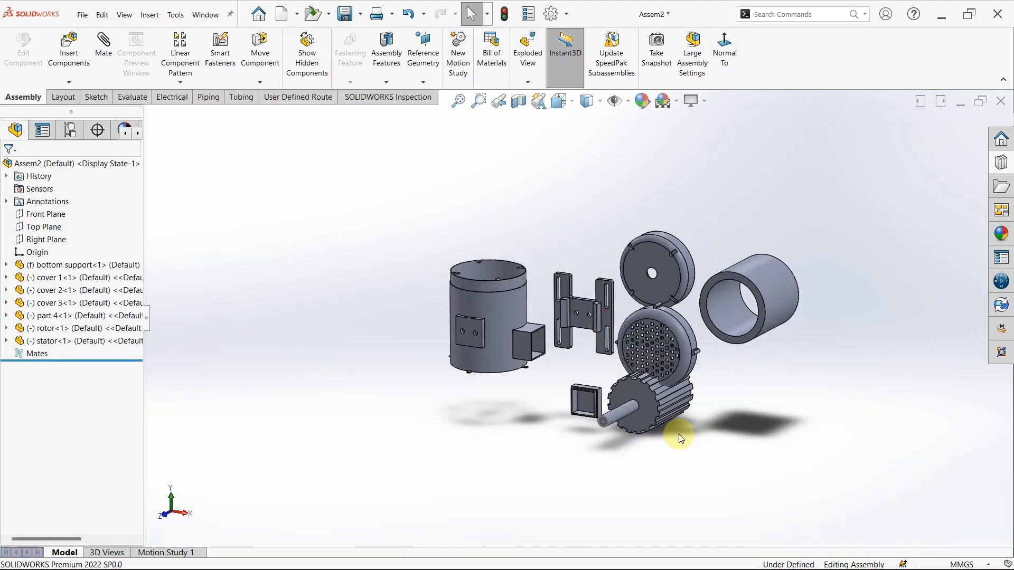
left_click_drag(641, 395, 668, 451)
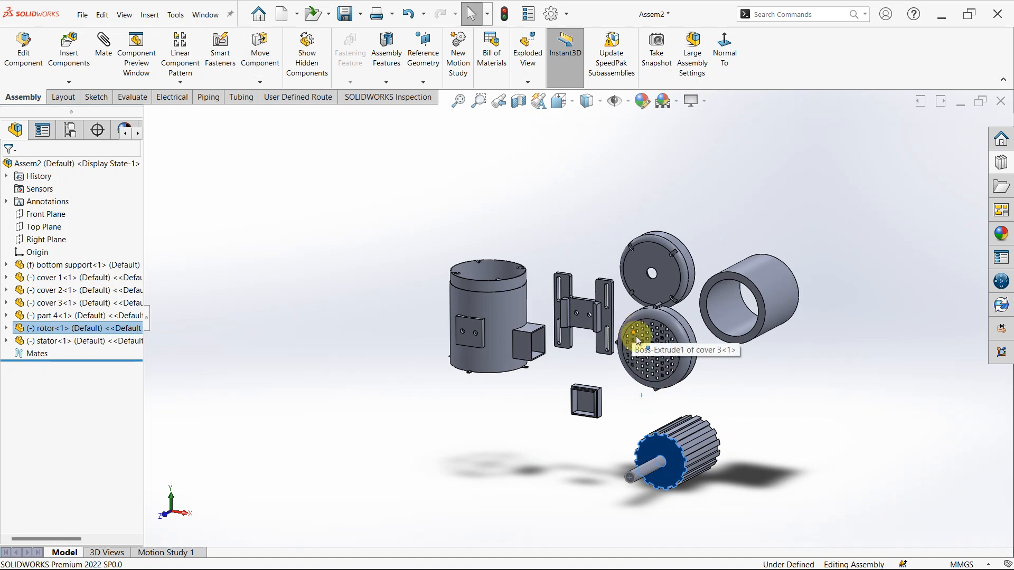
left_click_drag(680, 373, 746, 423)
left_click_drag(644, 264, 744, 208)
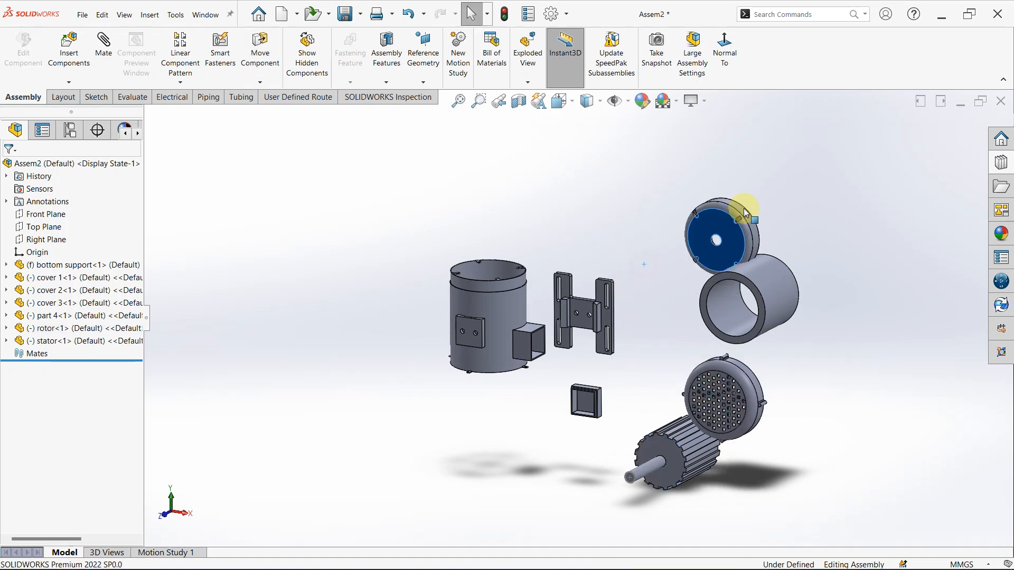
left_click_drag(742, 268, 802, 306)
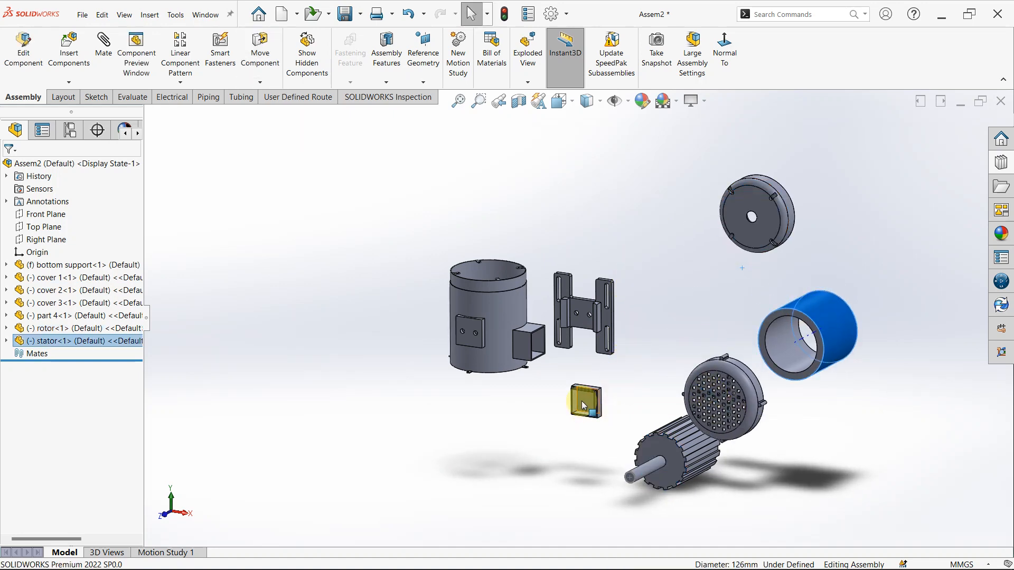
left_click_drag(582, 401, 554, 452)
left_click_drag(479, 300, 410, 261)
left_click(551, 210)
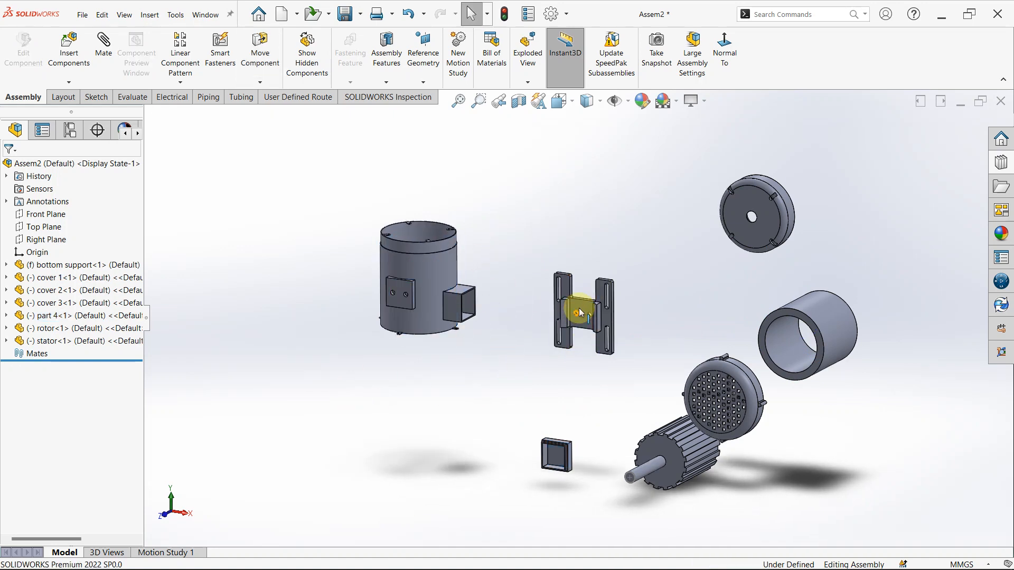
- Float the fixed bottom support and shift it slightly toward cover 1
left_click_drag(581, 307, 590, 284)
left_click(528, 380)
scroll(569, 342, "down", 3)
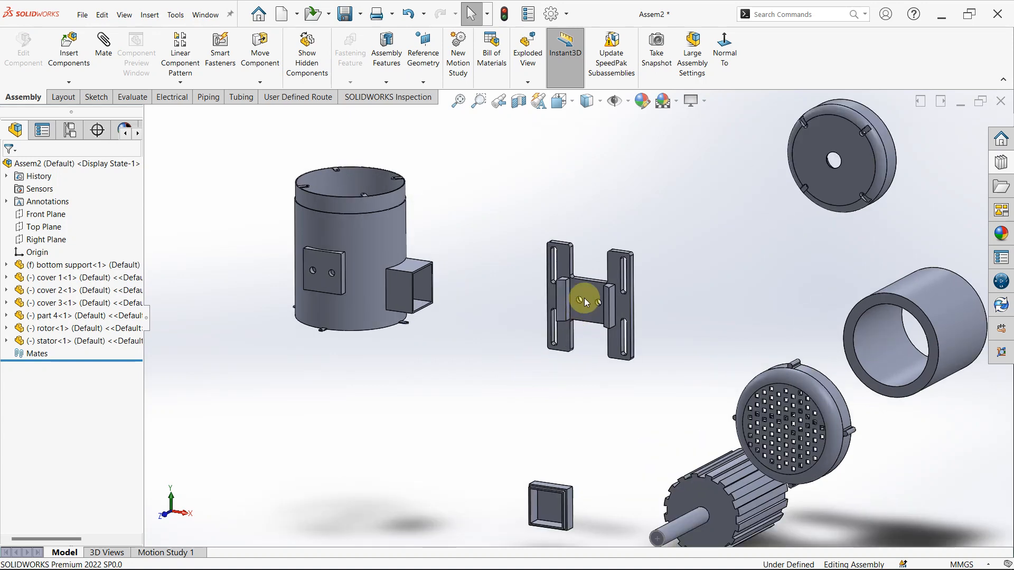
left_click(584, 297)
right_click(584, 296)
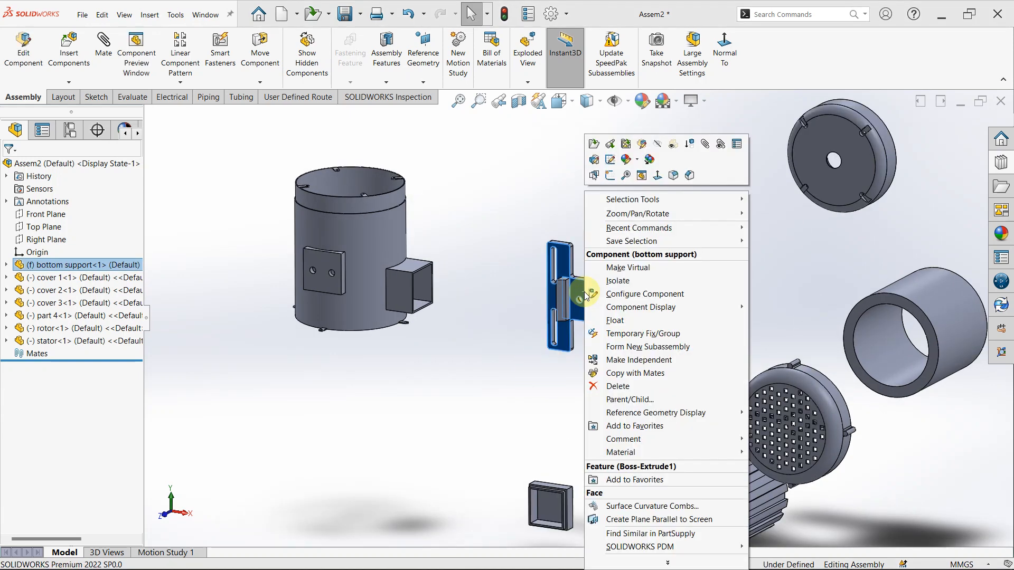
left_click(628, 320)
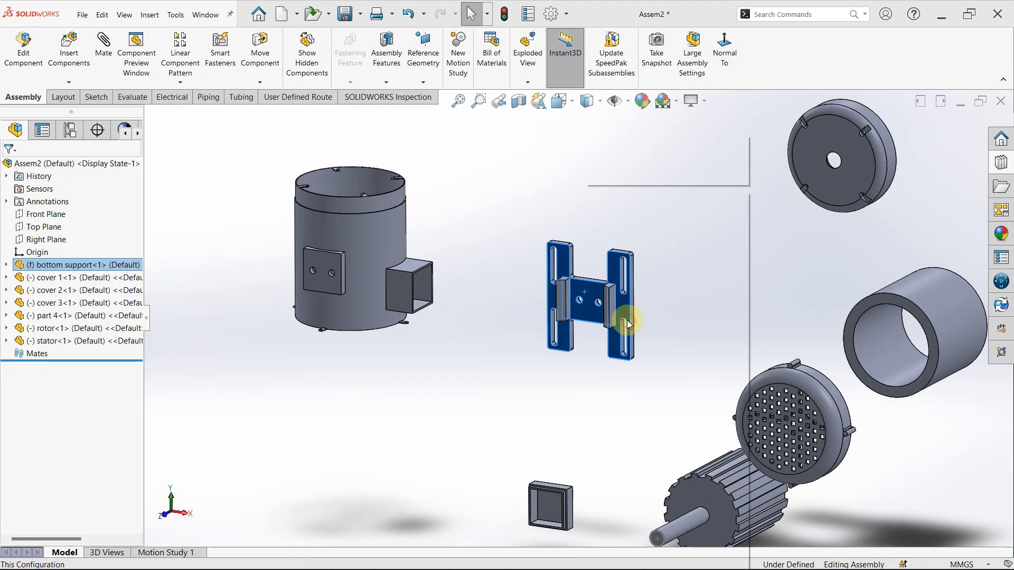
left_click(563, 393)
left_click_drag(590, 317, 547, 308)
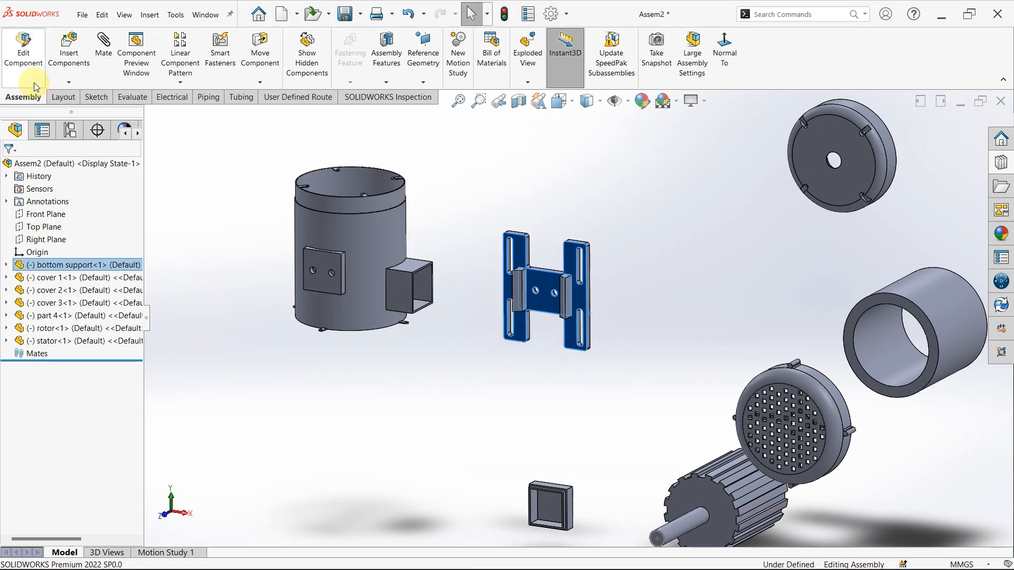
left_click(468, 392)
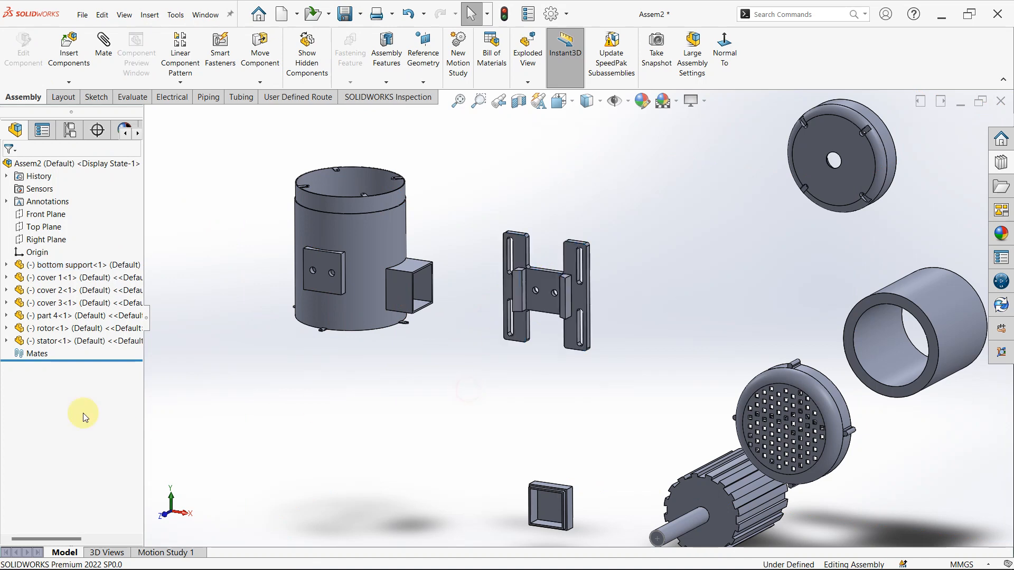
- Mate the bottom support's Front Plane coincident with the assembly's Front Plane
left_click(6, 265)
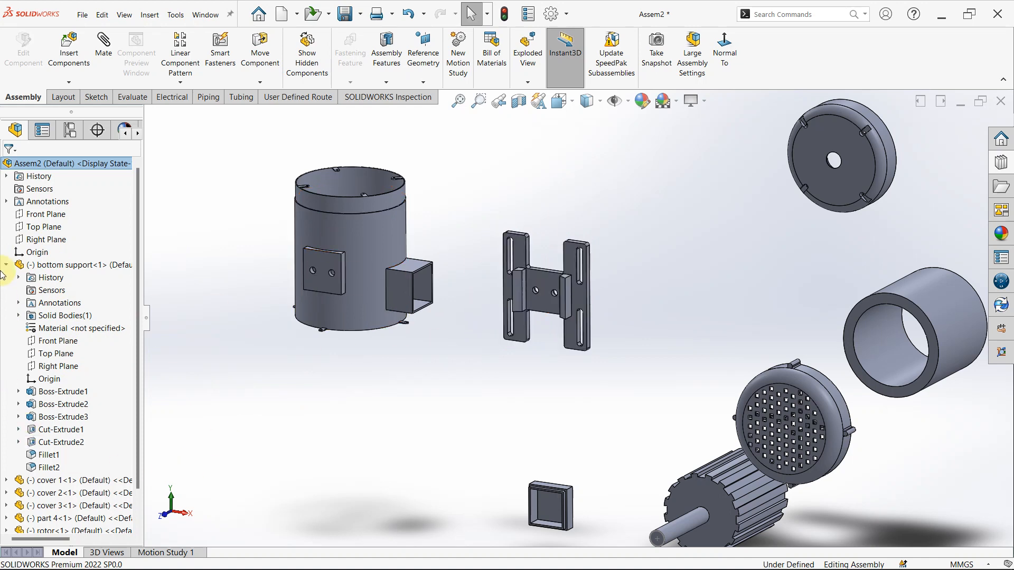
left_click(34, 215)
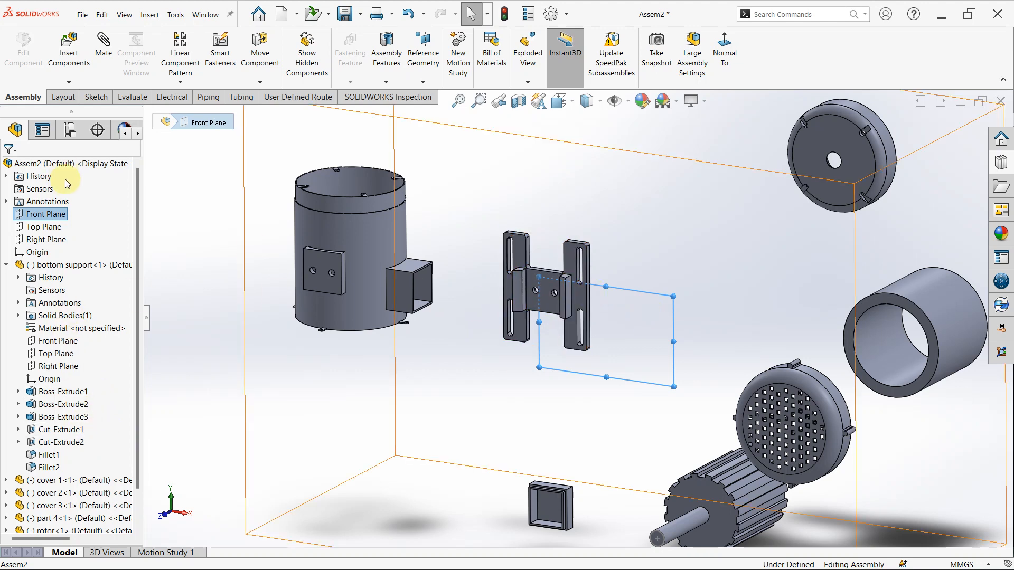
key("ctrl")
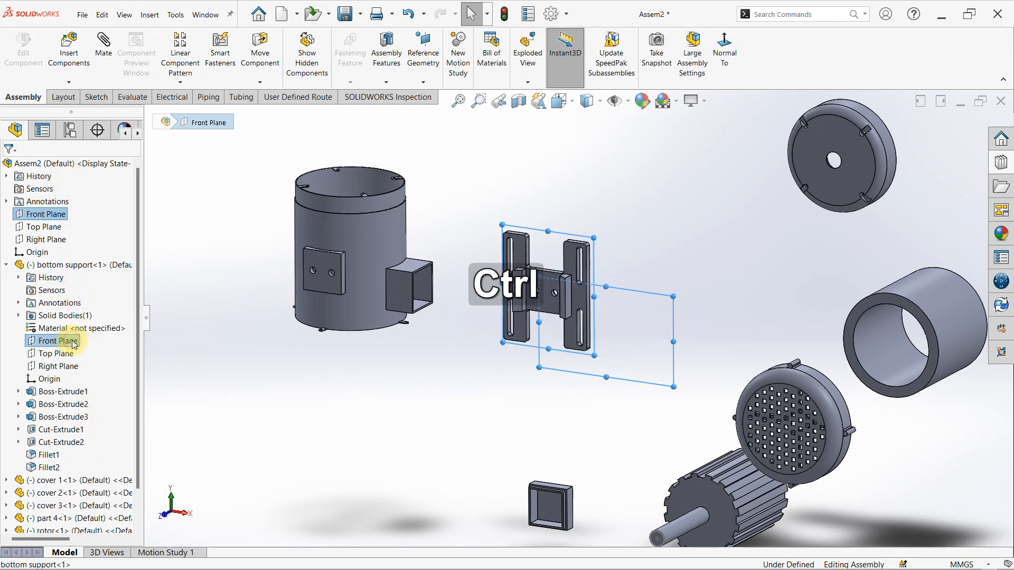
left_click(74, 342, "ctrl")
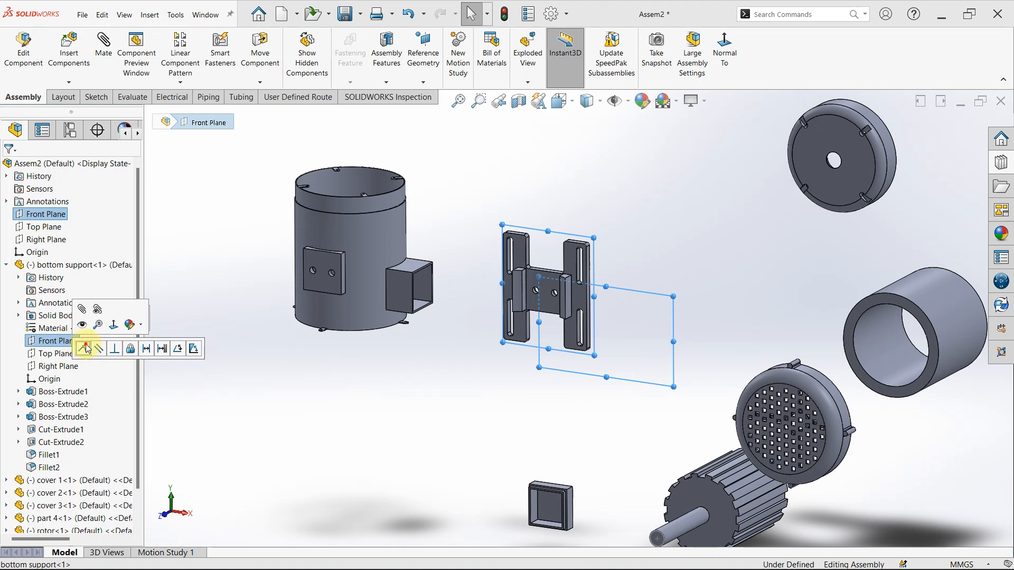
left_click(85, 348)
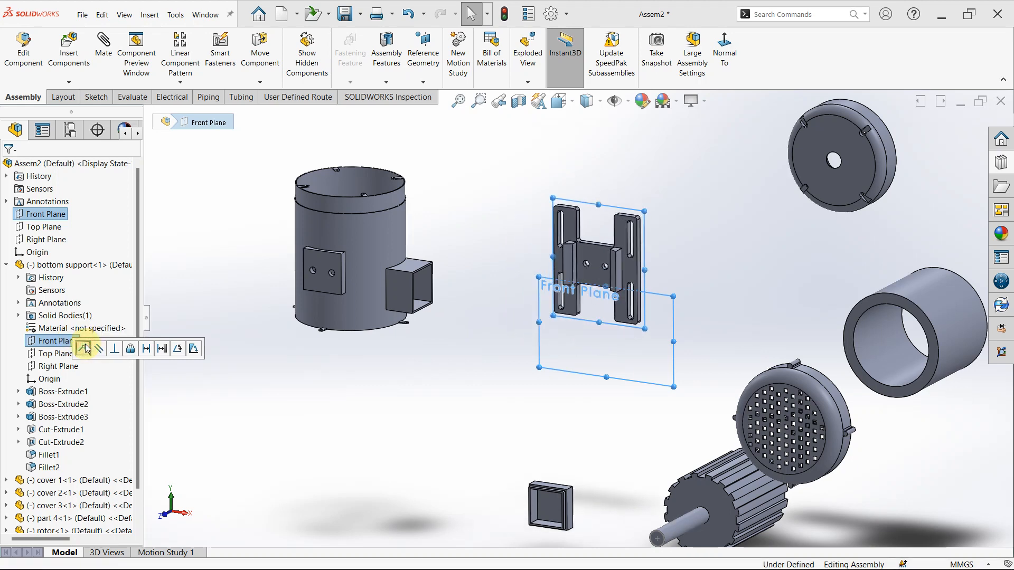
- Mate the bottom support's Top Plane coincident with the assembly's Top Plane
left_click(41, 227)
key("ctrl")
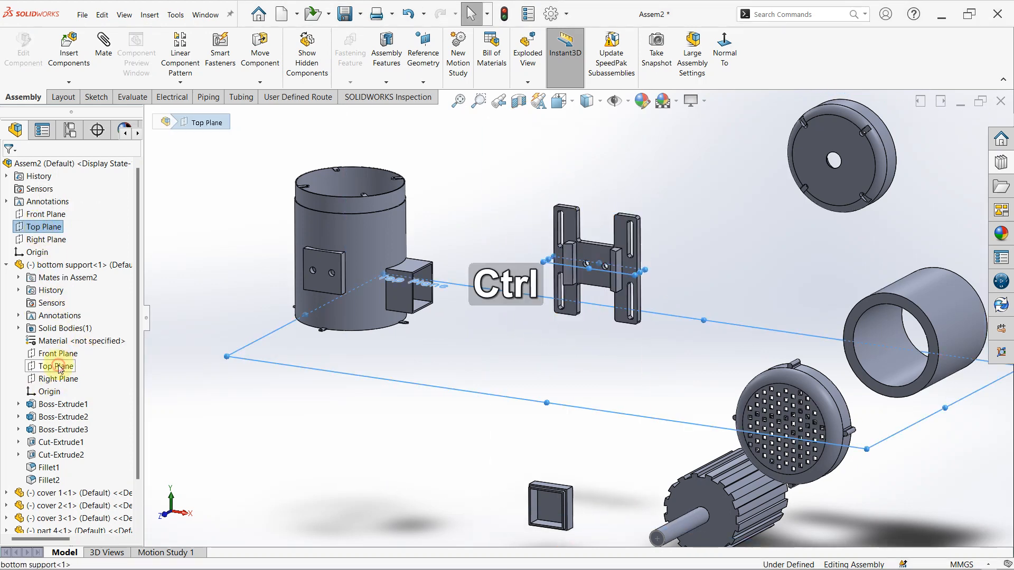
left_click(60, 368, "ctrl")
left_click(70, 373)
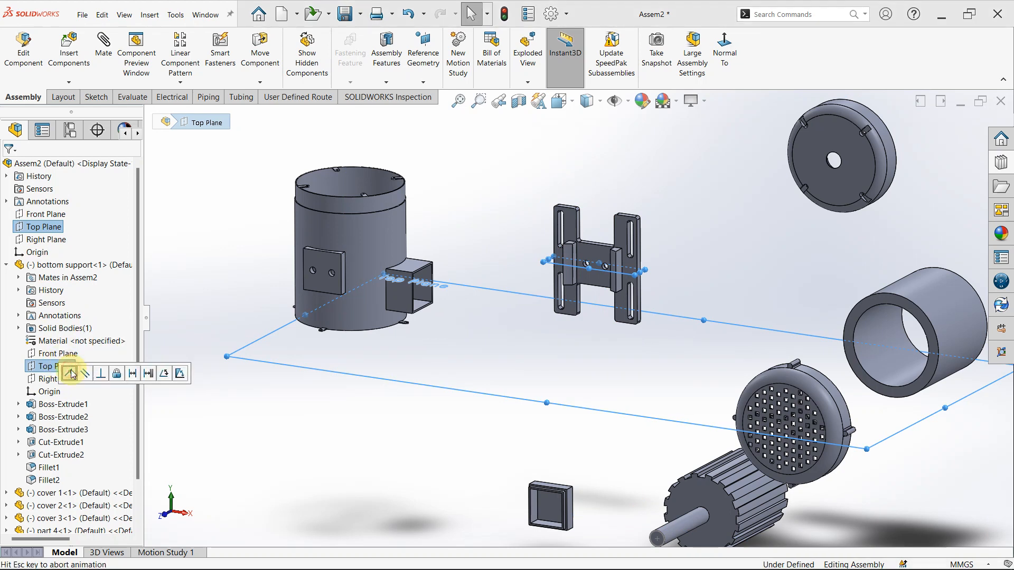
- Mate the bottom support's Right Plane coincident with the assembly's Right Plane
left_click(57, 241)
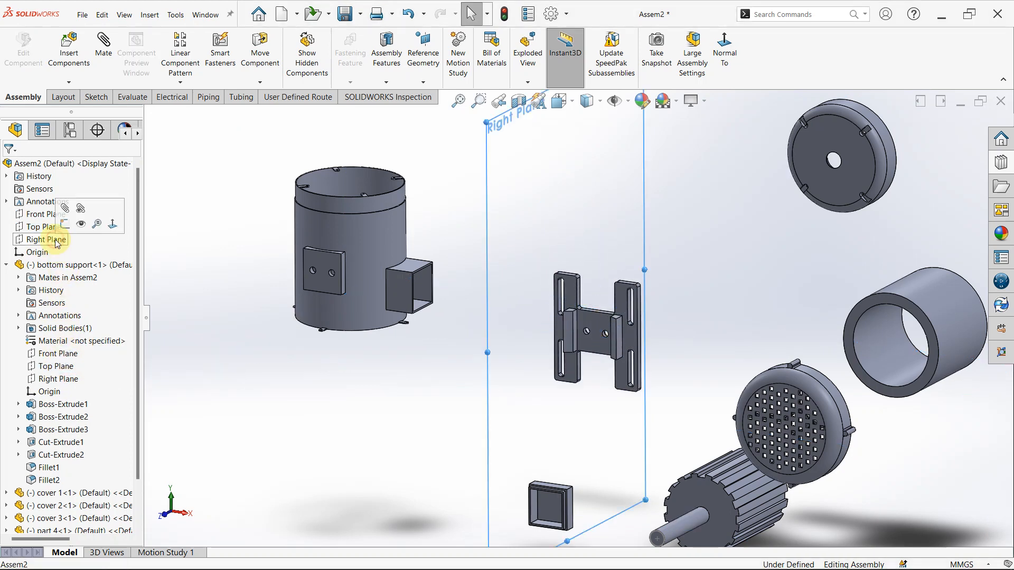
key("ctrl")
left_click(63, 379, "ctrl")
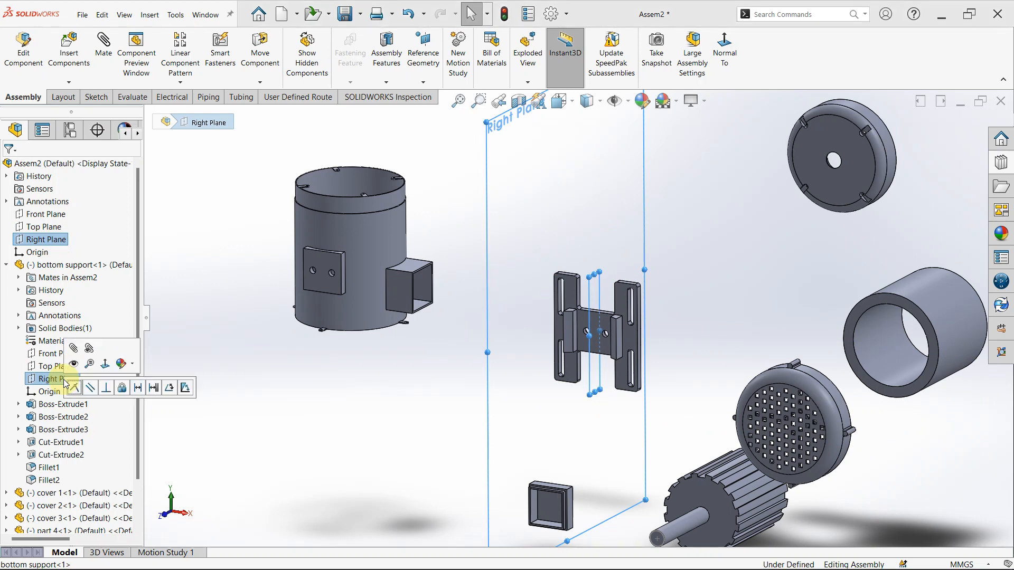
left_click(74, 389)
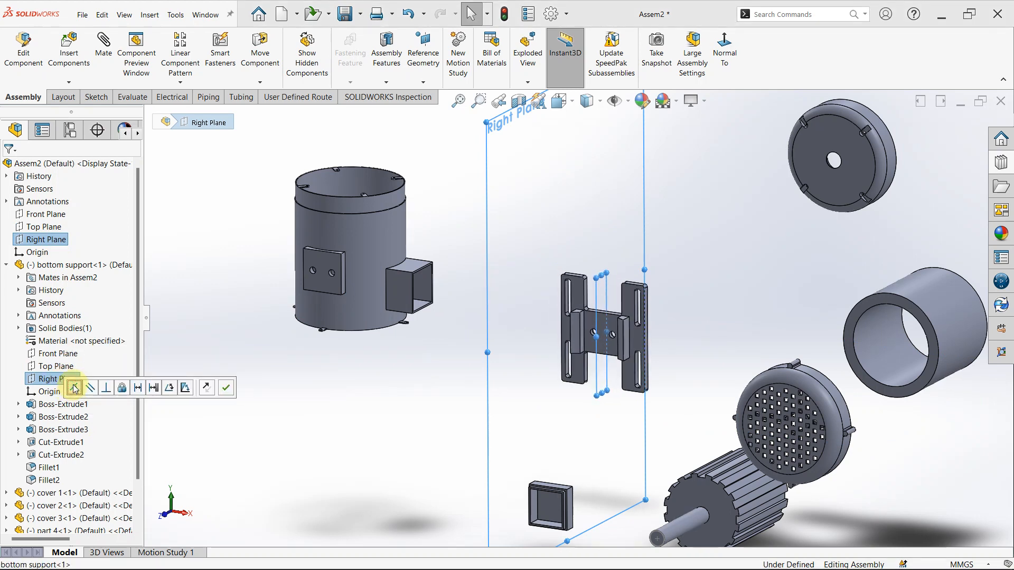
left_click(213, 395)
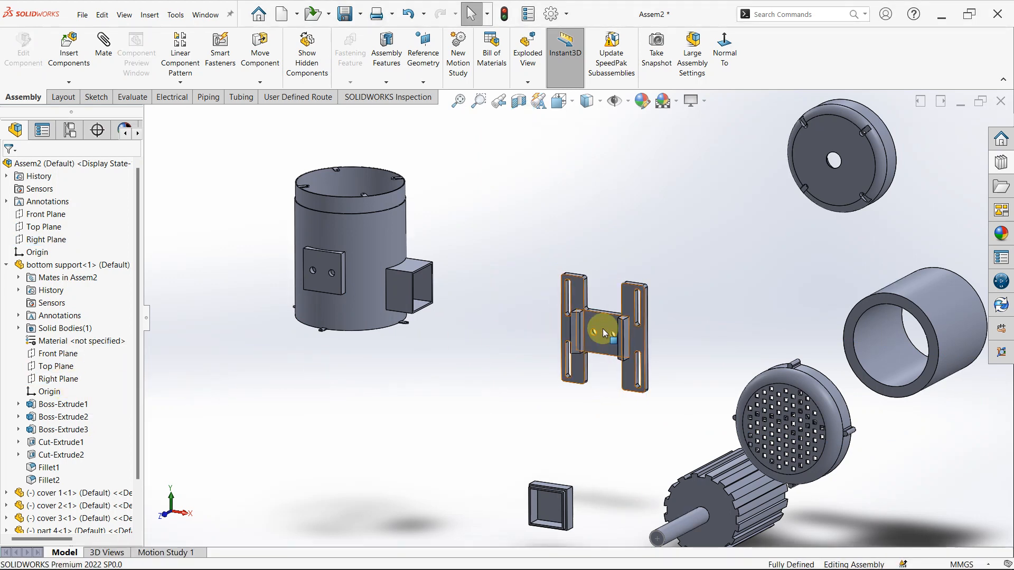
- Test whether the mated bottom support can still move, and fix it in place
left_click_drag(603, 329, 663, 306)
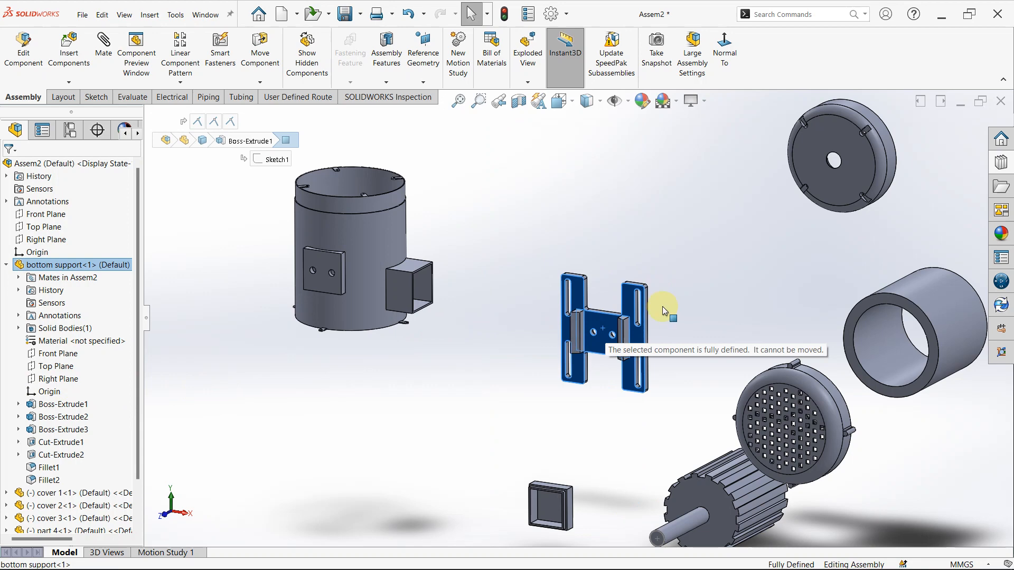
left_click(591, 204)
right_click(609, 325)
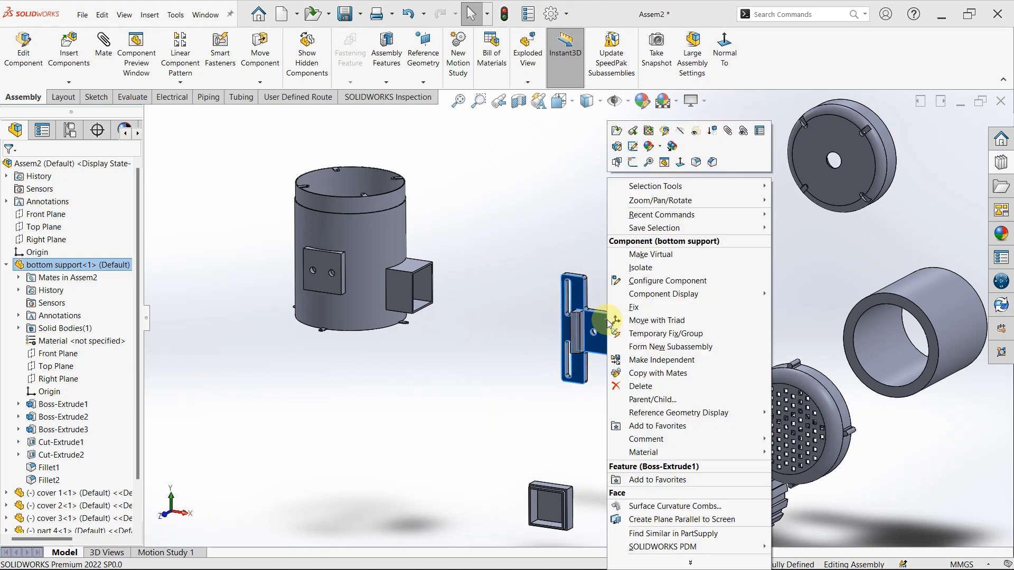
left_click(631, 307)
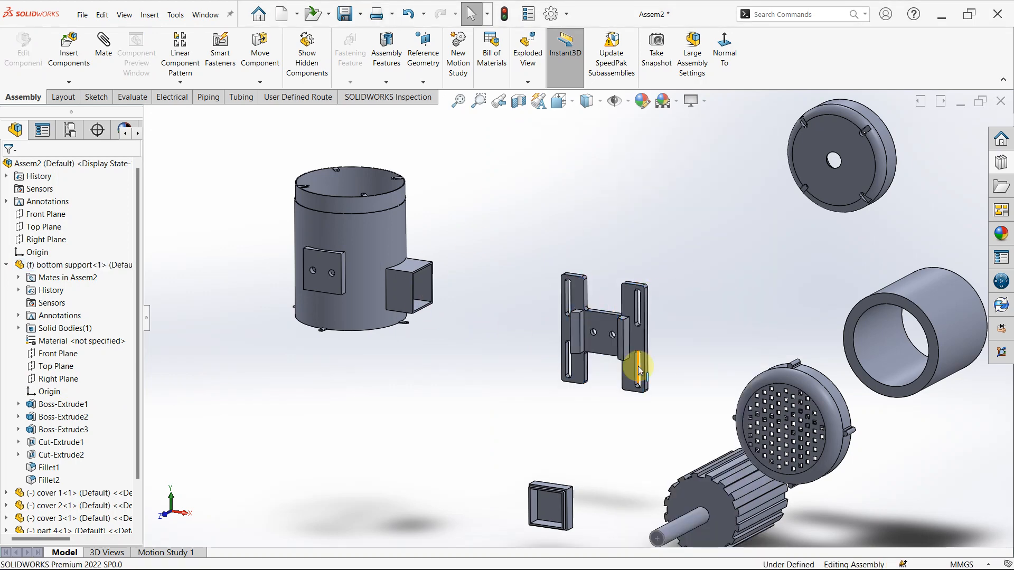
middle_click_drag(602, 340, 530, 359)
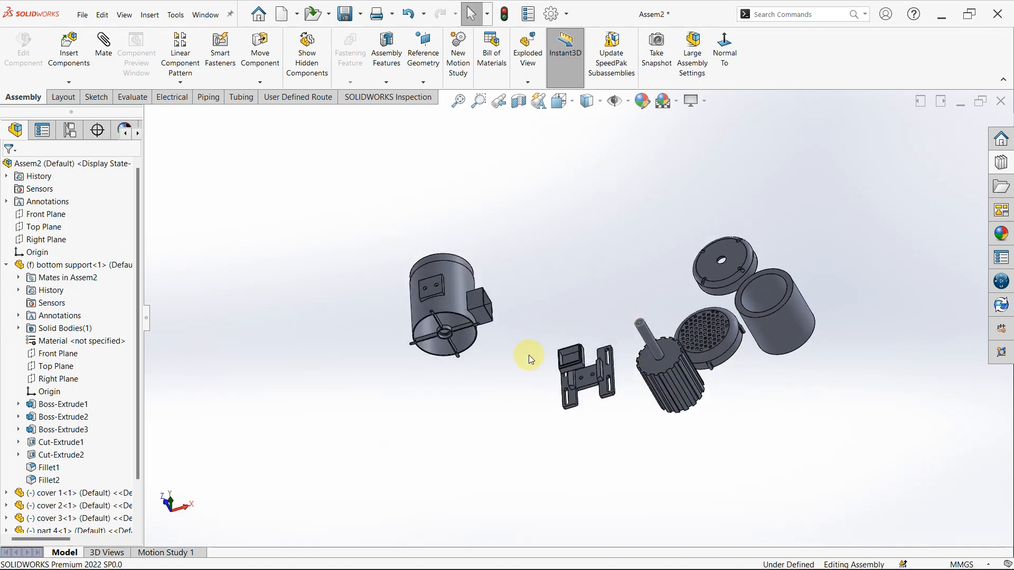
scroll(530, 369, "down", 3)
middle_click_drag(597, 312, 544, 404)
scroll(592, 347, "up", 3)
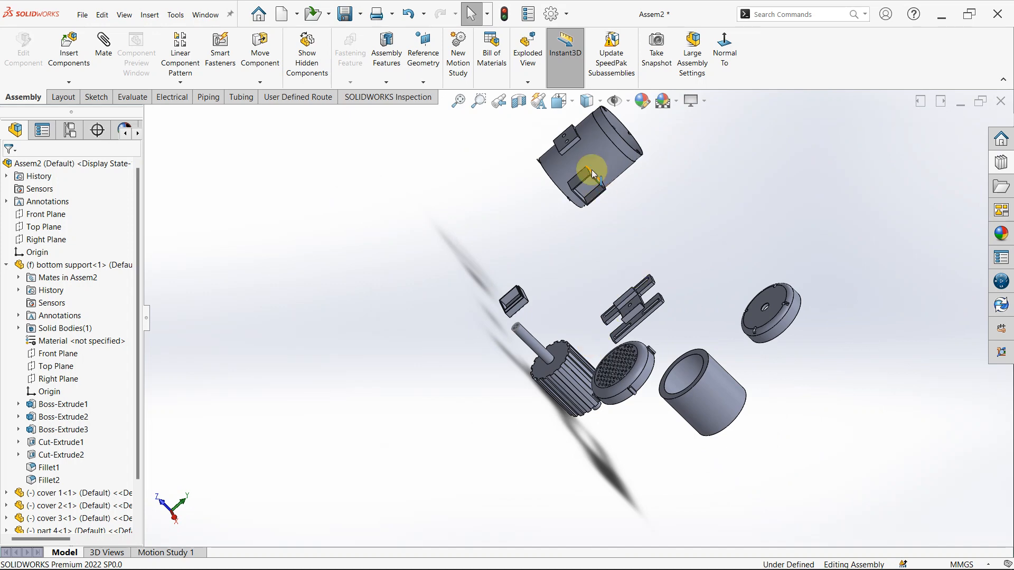
- Move cover 1 close to the bottom support
scroll(638, 229, "down", 2)
left_click_drag(588, 229, 619, 276)
left_click(742, 242)
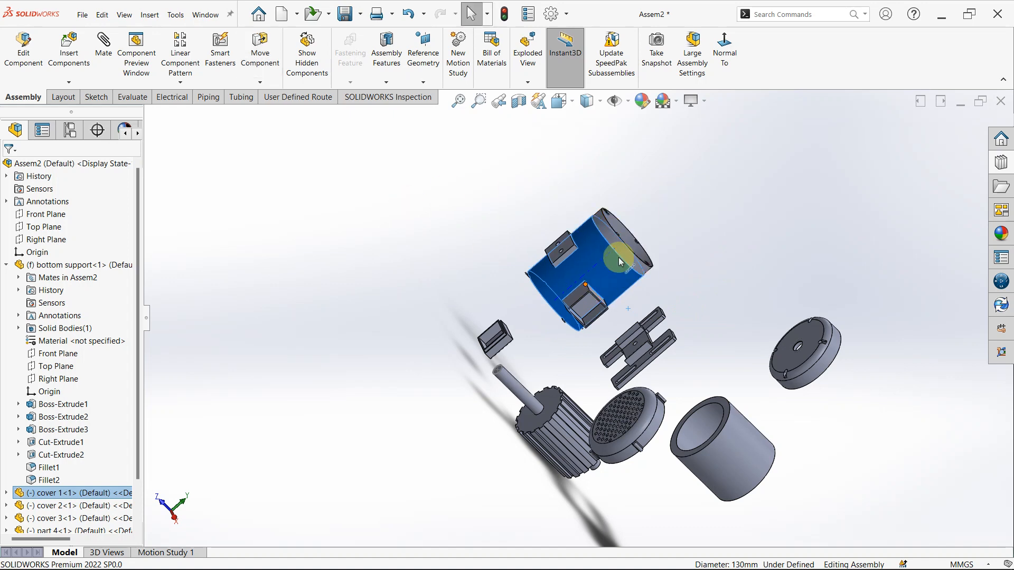
left_click(252, 149)
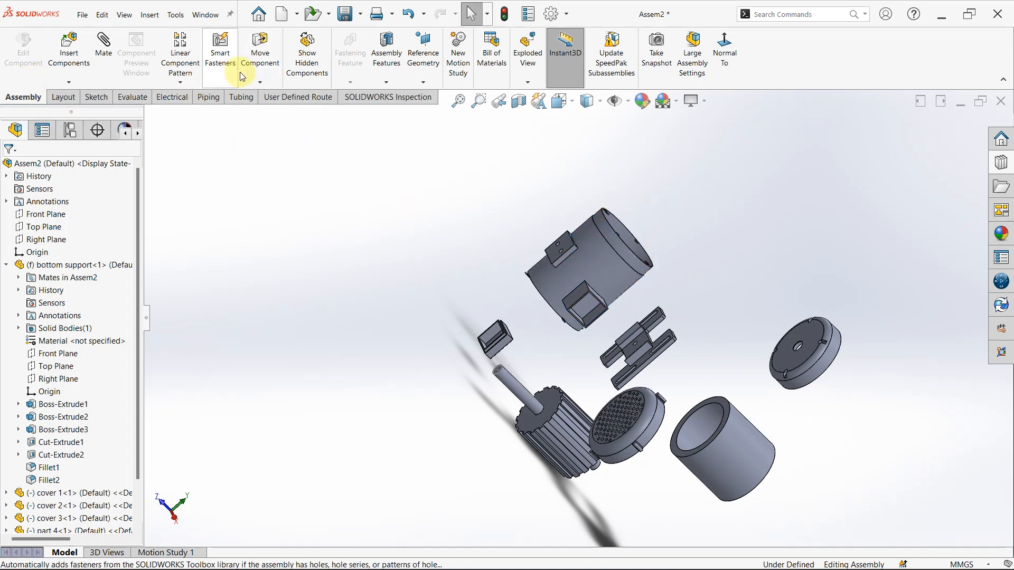
- Rotate cover 1 with free drag until its two-hole mounting pad faces the bottom support
left_click(261, 83)
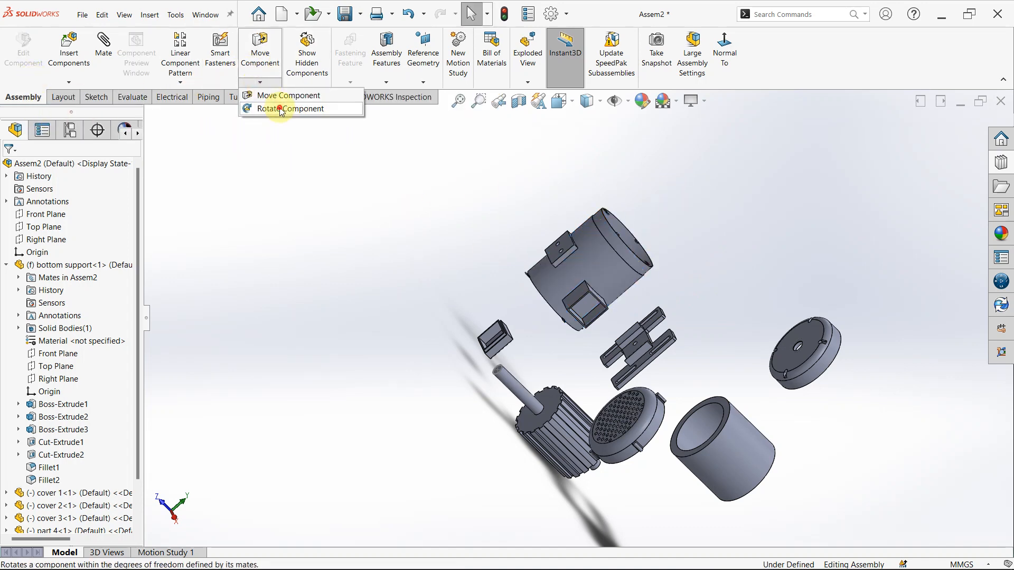
left_click(281, 109)
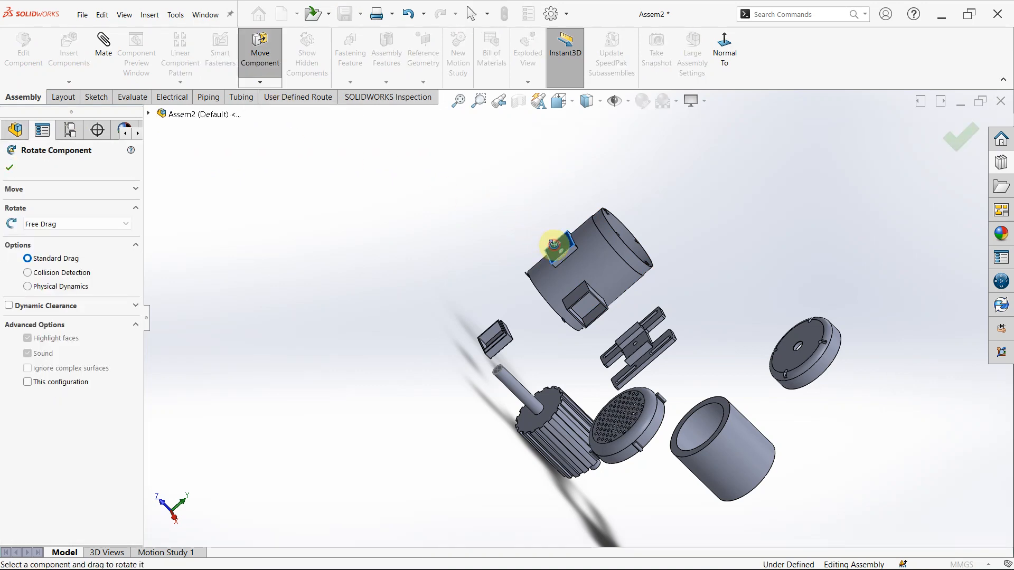
left_click_drag(553, 244, 620, 307)
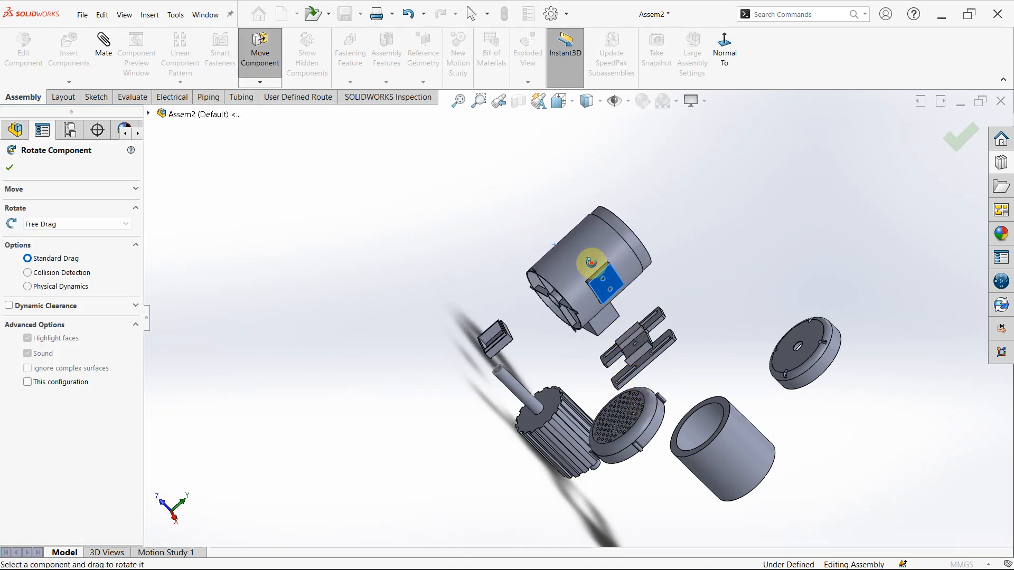
left_click_drag(591, 263, 619, 341)
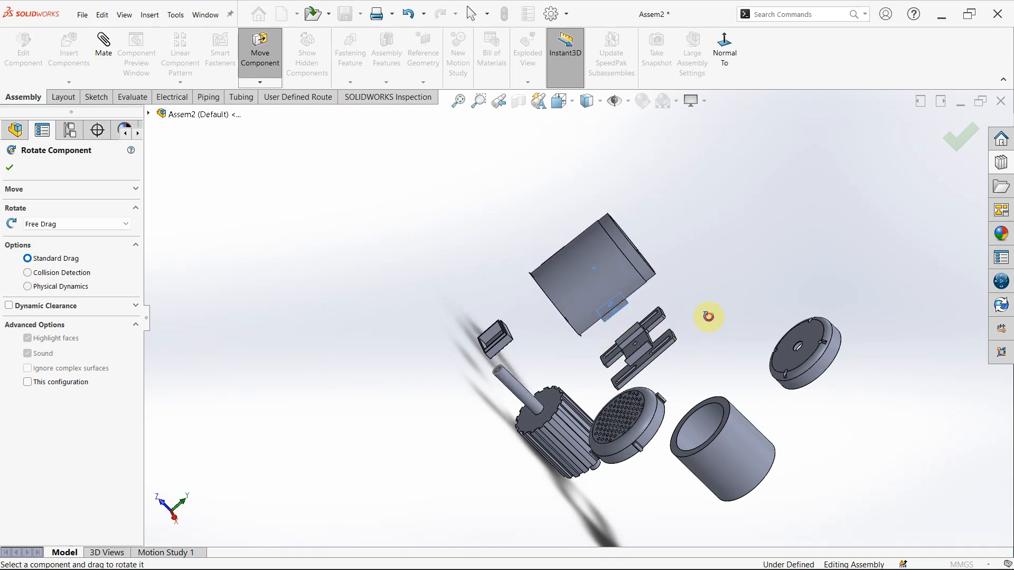
scroll(708, 317, "down", 4)
key("Escape")
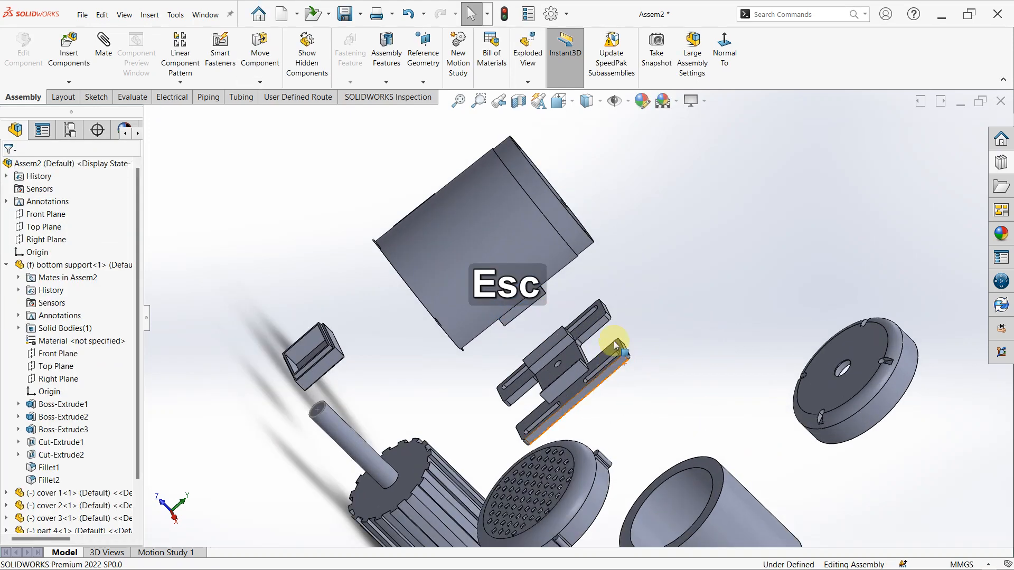
- Mate one 8 mm hole of cover 1's mounting pad concentric with the matching hole in the bottom support
middle_click_drag(617, 346, 641, 331)
left_click(583, 230)
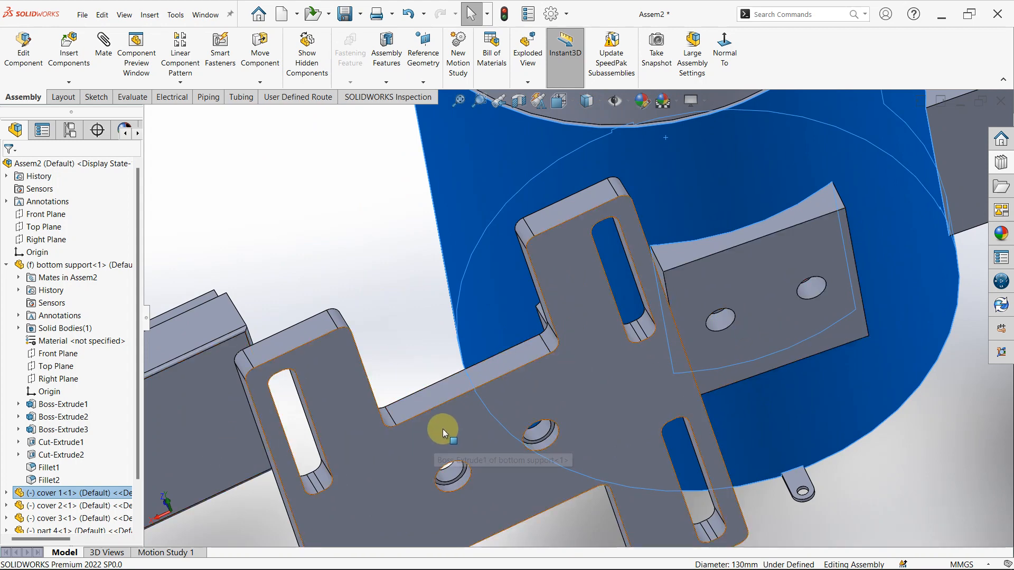
middle_click_drag(443, 429, 582, 384)
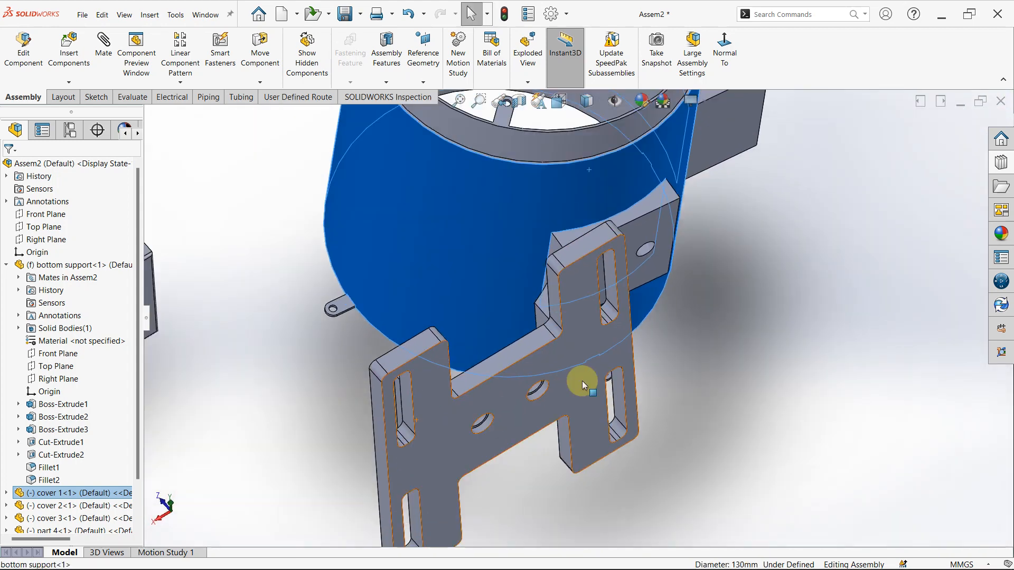
left_click(715, 362)
middle_click_drag(563, 220, 529, 260)
scroll(622, 287, "down", 5)
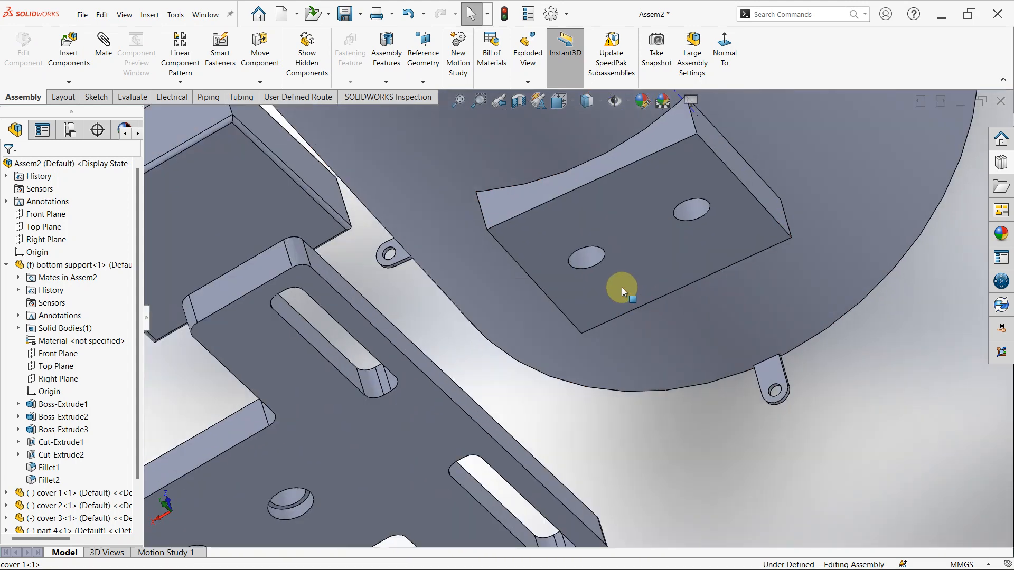
scroll(592, 264, "up", 2)
left_click(557, 240)
scroll(541, 289, "up", 6)
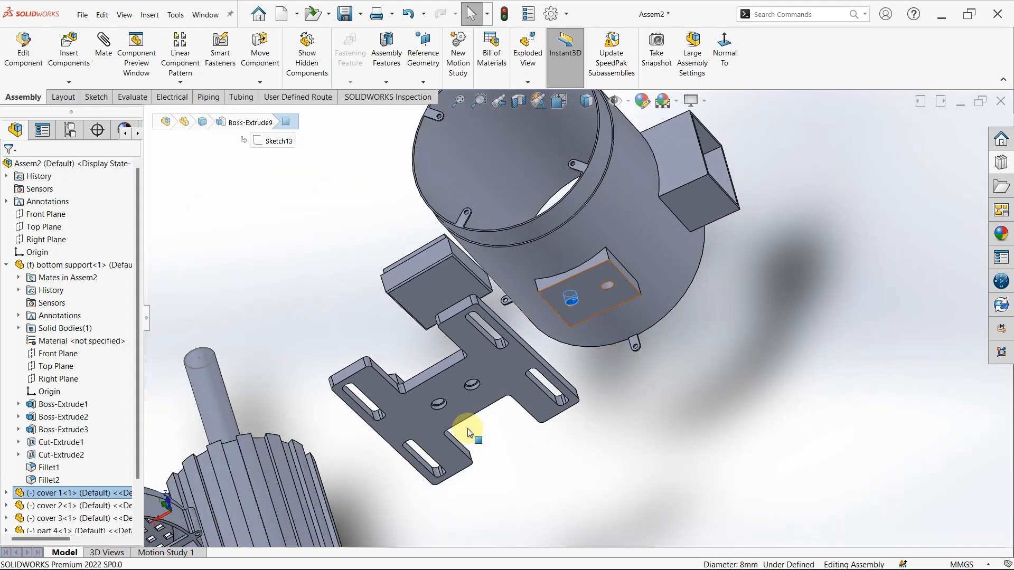
scroll(467, 429, "down", 5)
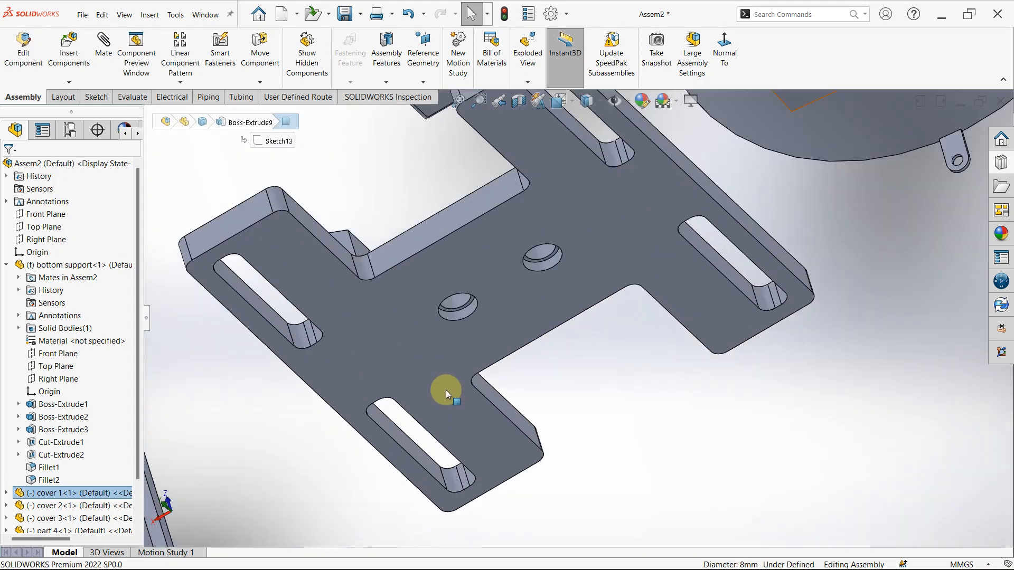
left_click(460, 302, "ctrl")
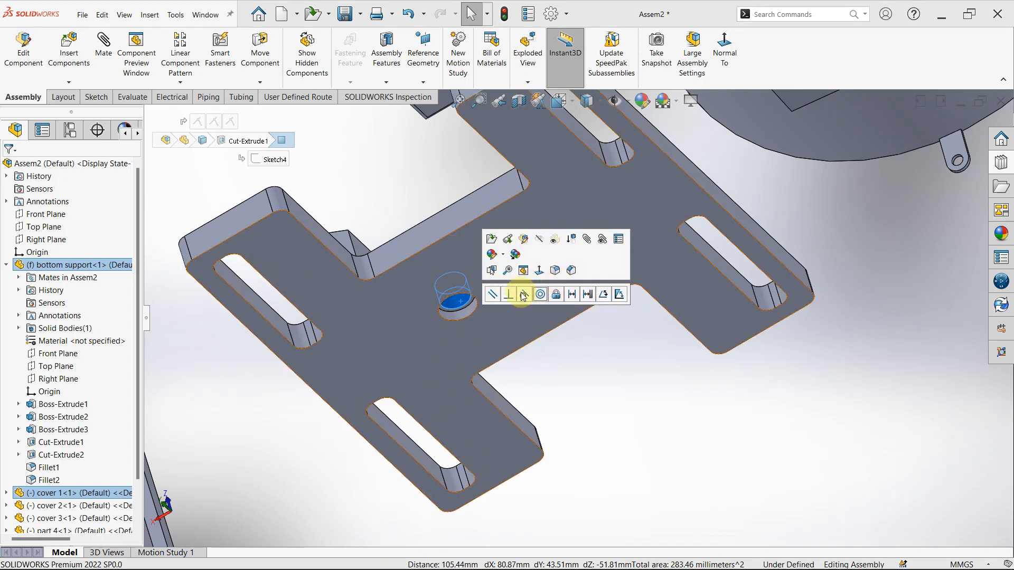
left_click(543, 301)
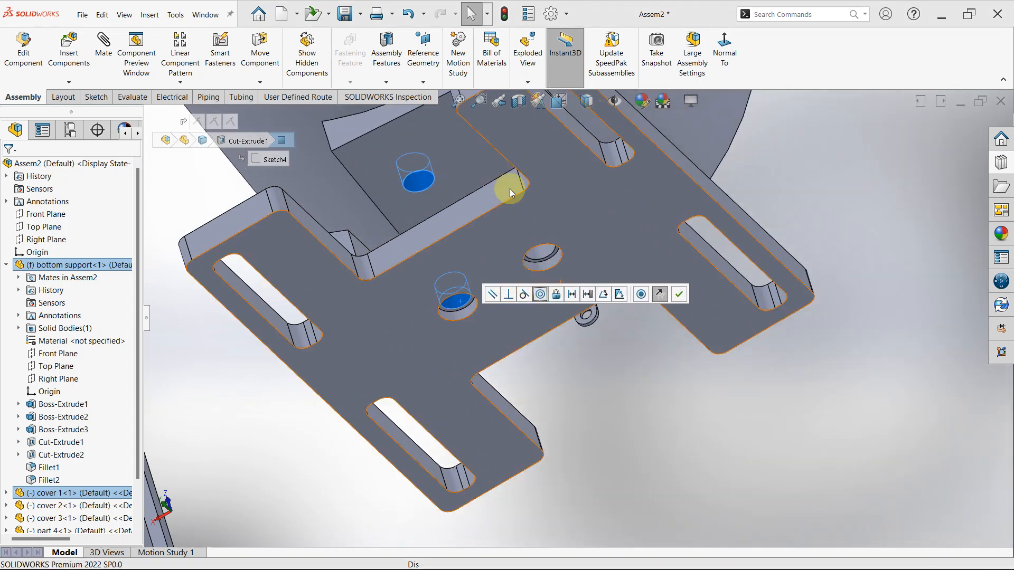
scroll(526, 113, "up", 5)
middle_click_drag(526, 113, 572, 135)
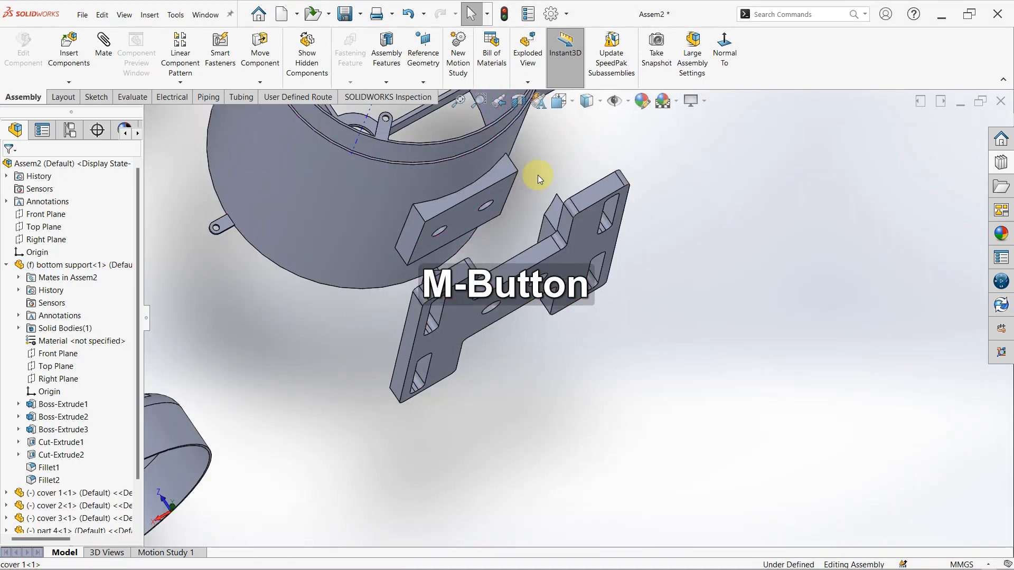
scroll(491, 225, "down", 5)
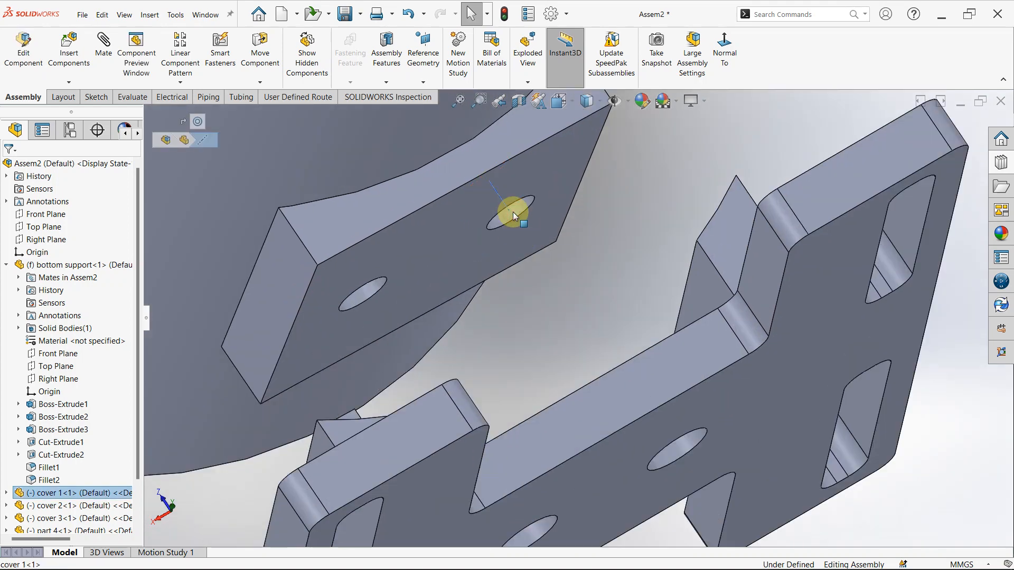
left_click(683, 230)
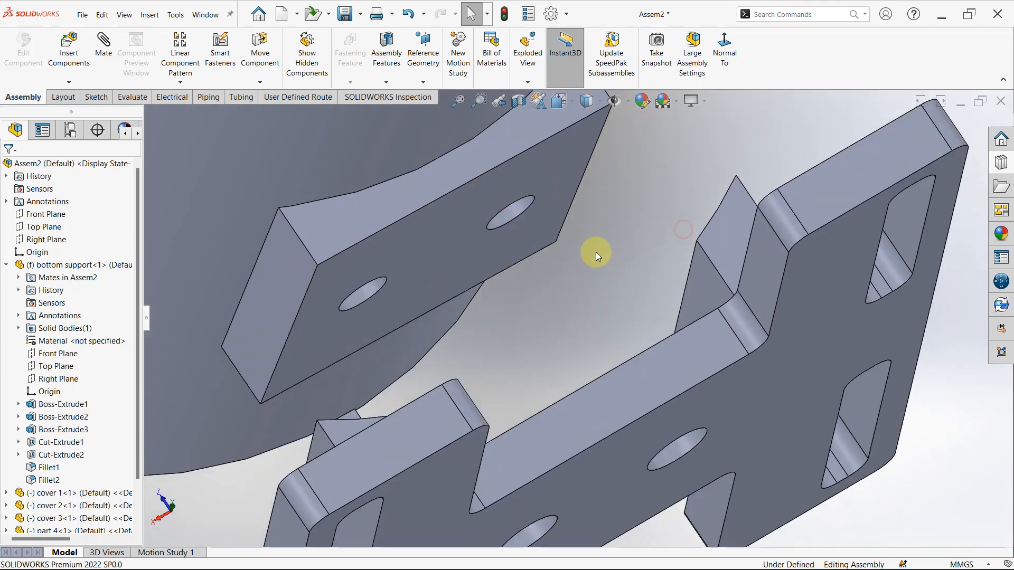
left_click(524, 203)
scroll(681, 445, "down", 5)
middle_click_drag(681, 445, 640, 403)
left_click(594, 360, "ctrl")
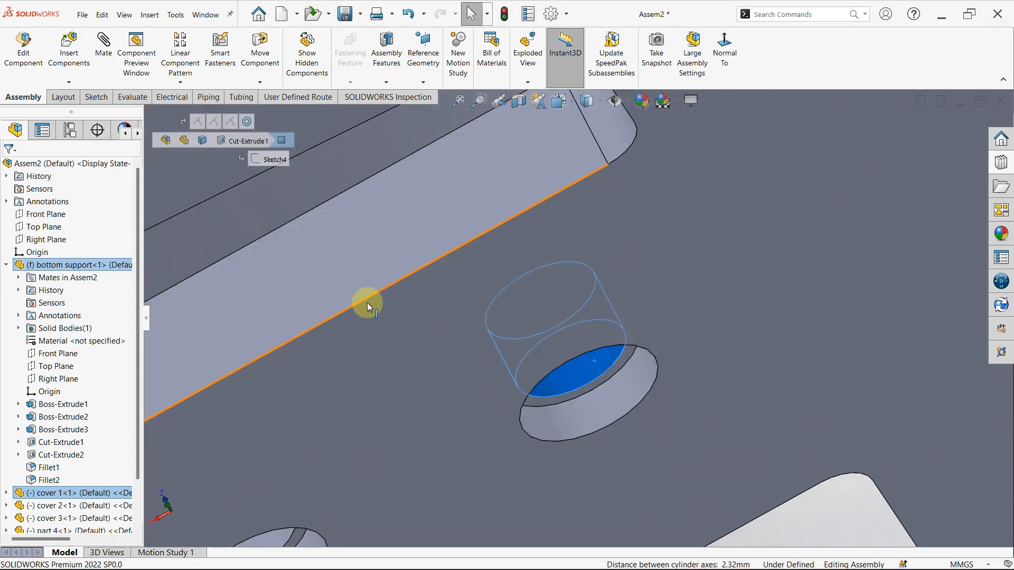
scroll(511, 341, "up", 8)
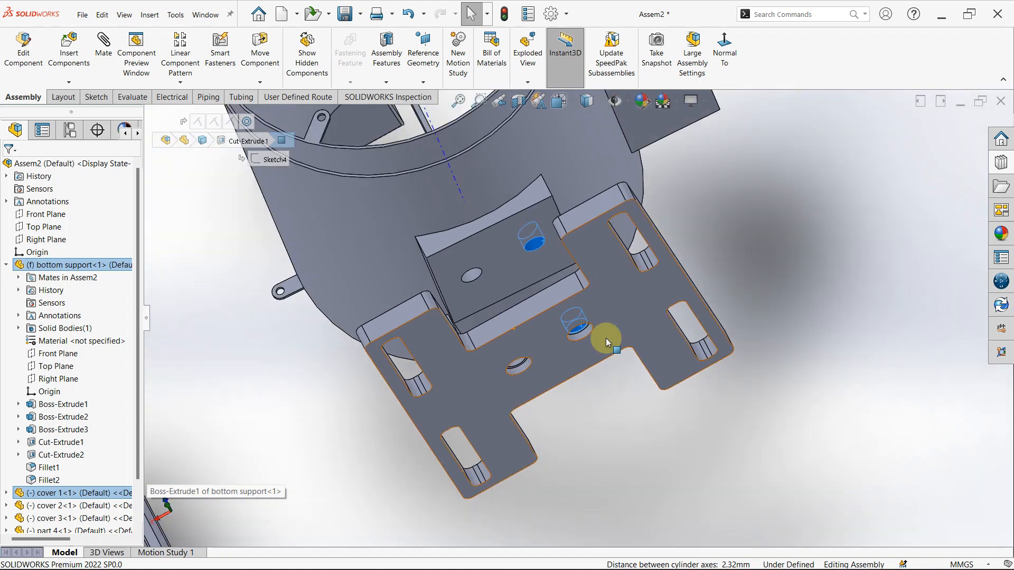
left_click(763, 283)
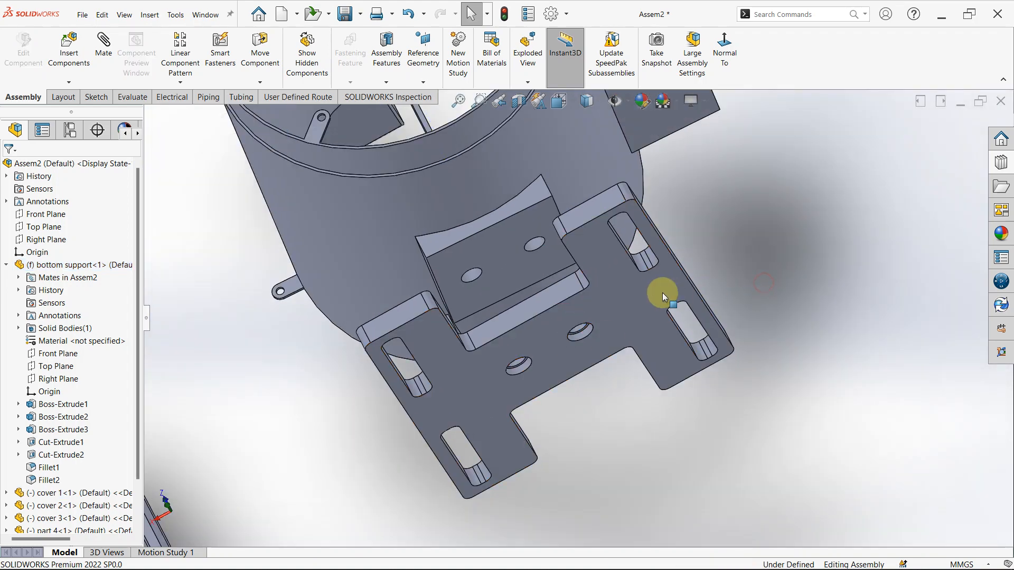
- Mate the mounting pad's second hole on cover 1 concentric with the bottom support's other central hole
left_click(541, 243)
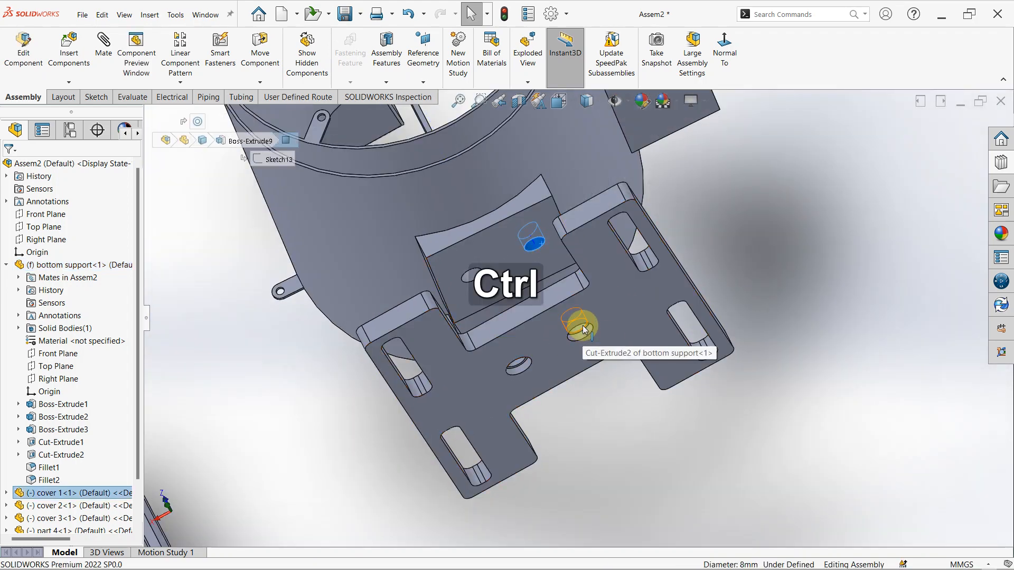
scroll(581, 332, "down", 10)
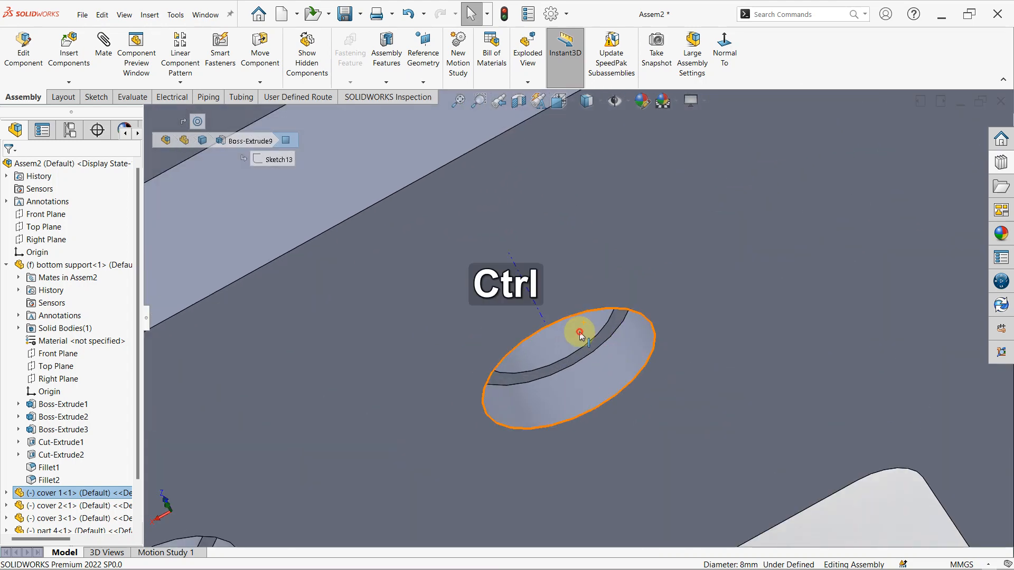
left_click(580, 335, "ctrl")
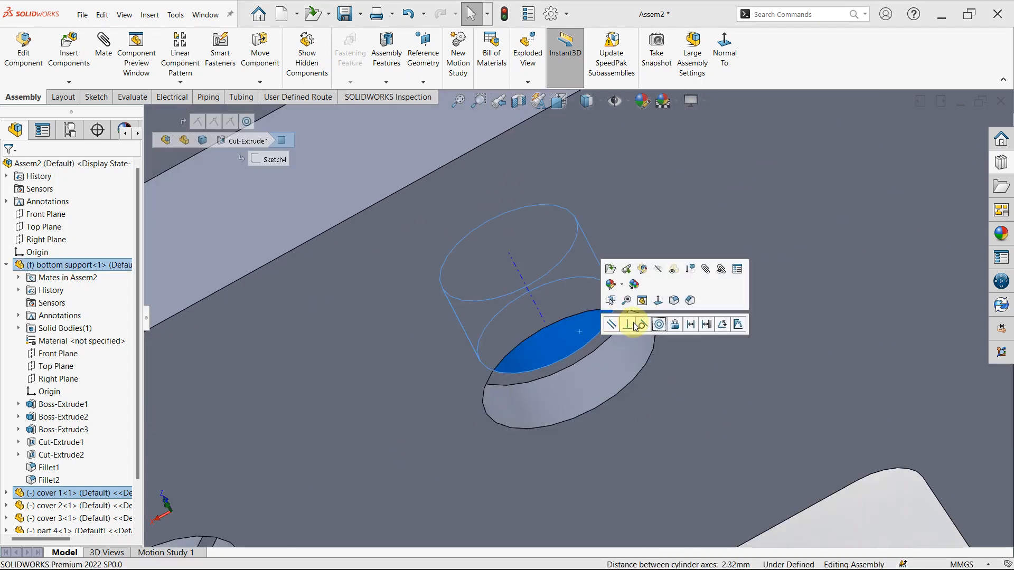
left_click(658, 326)
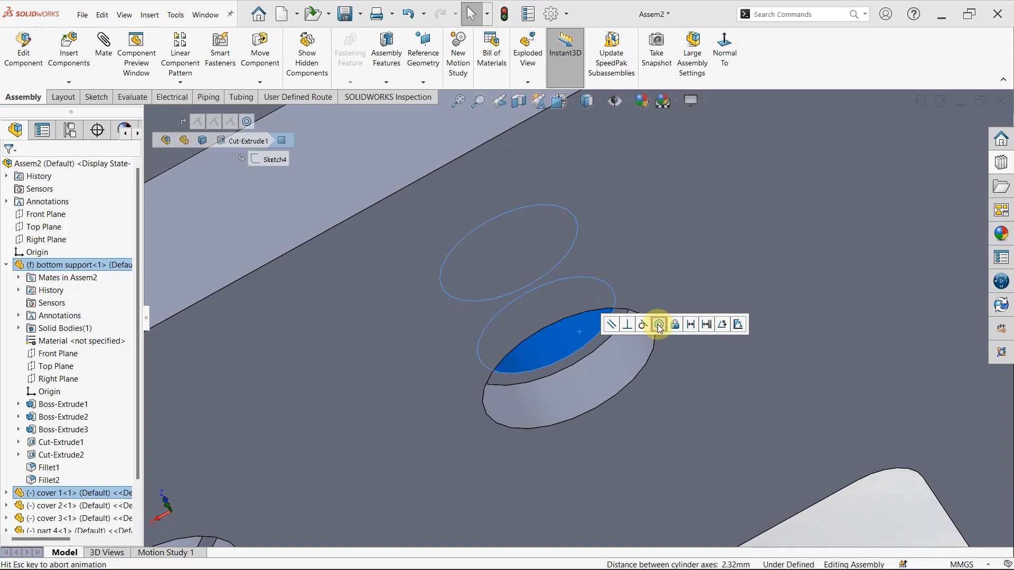
scroll(655, 322, "up", 6)
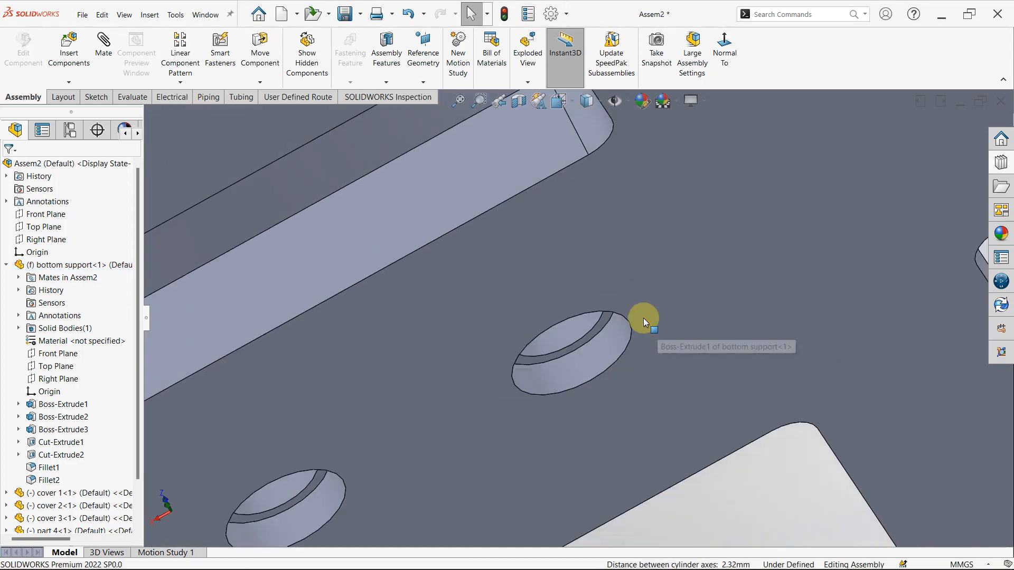
- Mate cover 1's 130 mm outer cylindrical face concentric with the curved seat face of the bottom support
middle_click_drag(588, 299, 437, 245)
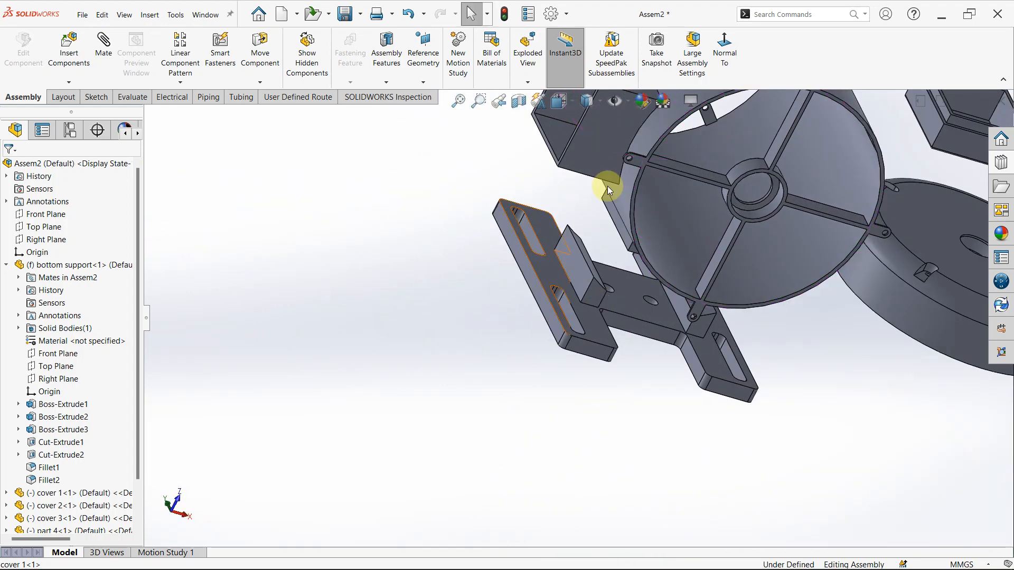
left_click_drag(686, 232, 645, 320)
left_click(648, 478)
middle_click_drag(671, 268, 747, 282)
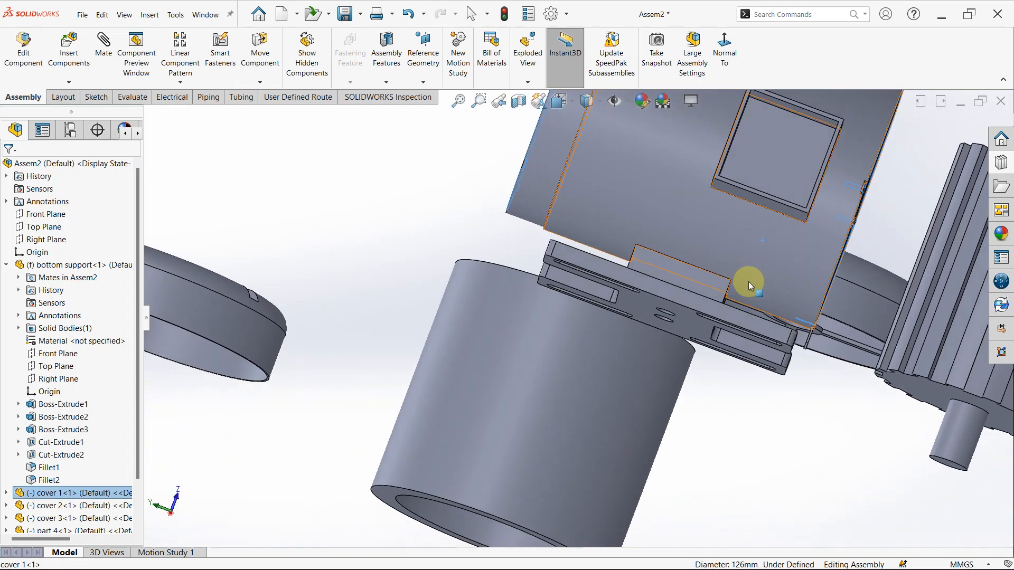
left_click(710, 259)
middle_click_drag(705, 255, 663, 265)
scroll(657, 304, "down", 3)
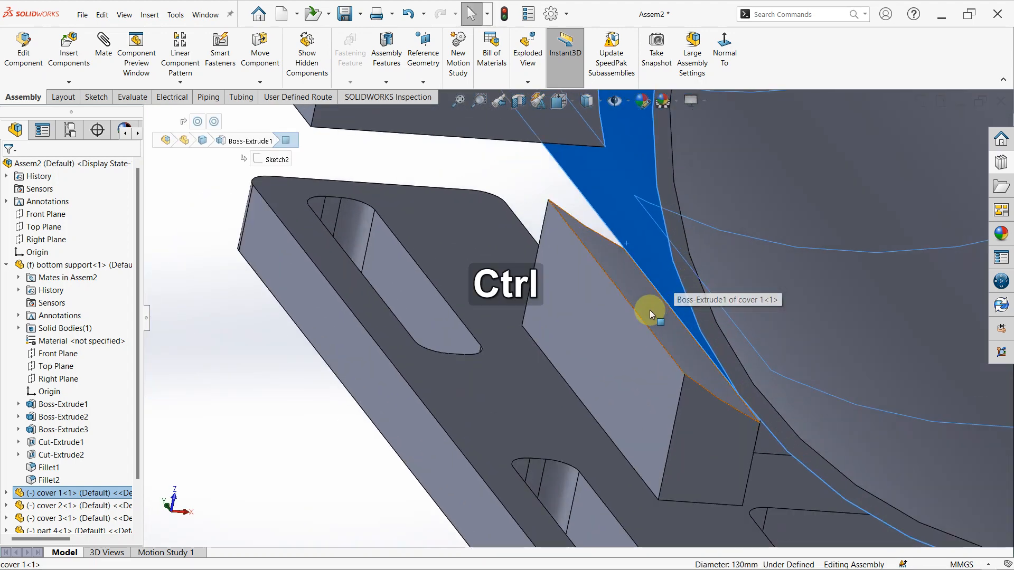
left_click(649, 309, "ctrl")
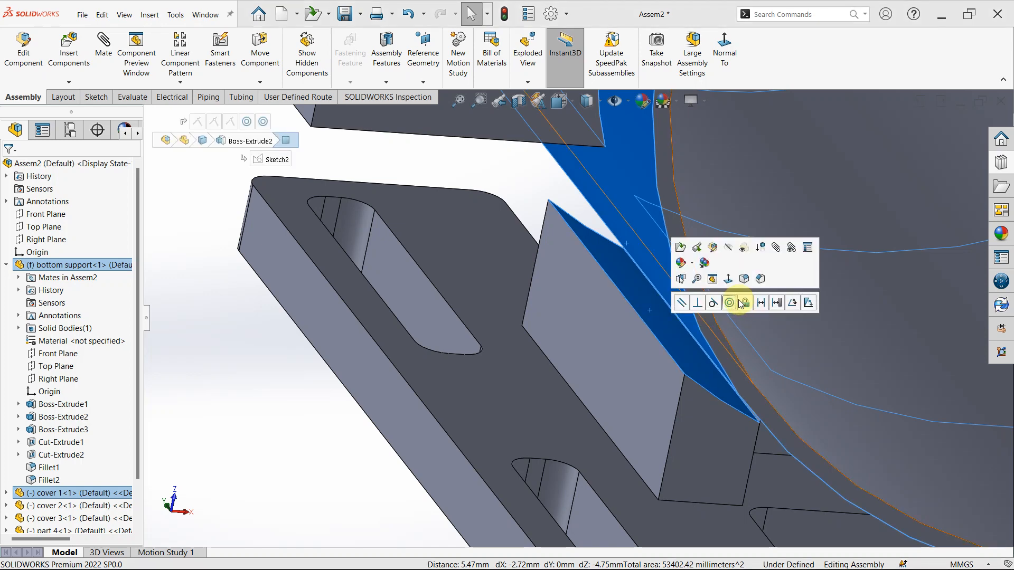
left_click(729, 307)
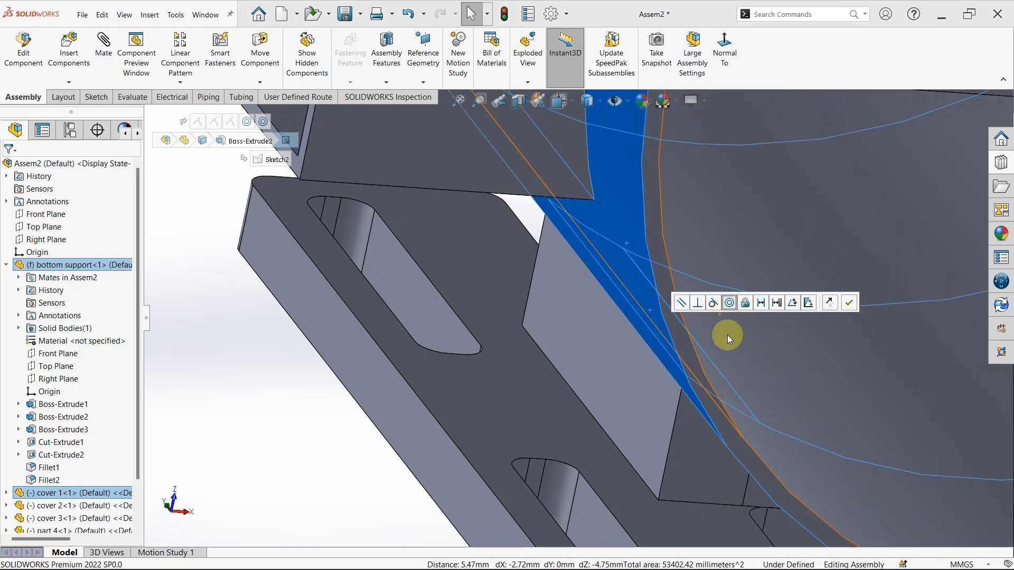
- Inspect from several sides how cover 1 sits on the bottom support and where the remaining parts lie
scroll(733, 391, "up", 5)
middle_click_drag(691, 441, 694, 402)
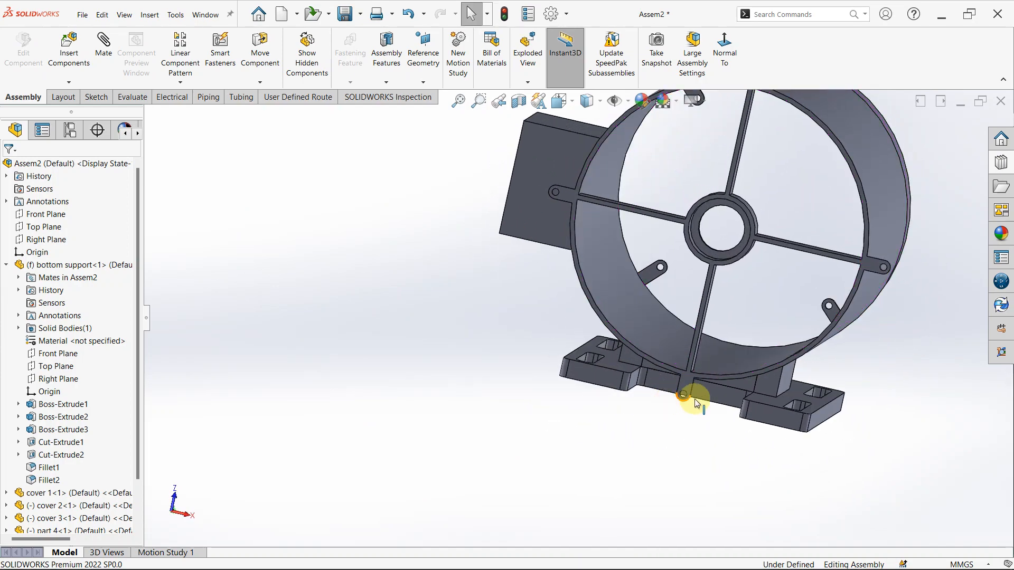
scroll(793, 374, "down", 5)
middle_click_drag(793, 374, 674, 284)
scroll(765, 271, "up", 3)
middle_click_drag(604, 204, 638, 222)
scroll(384, 360, "up", 3)
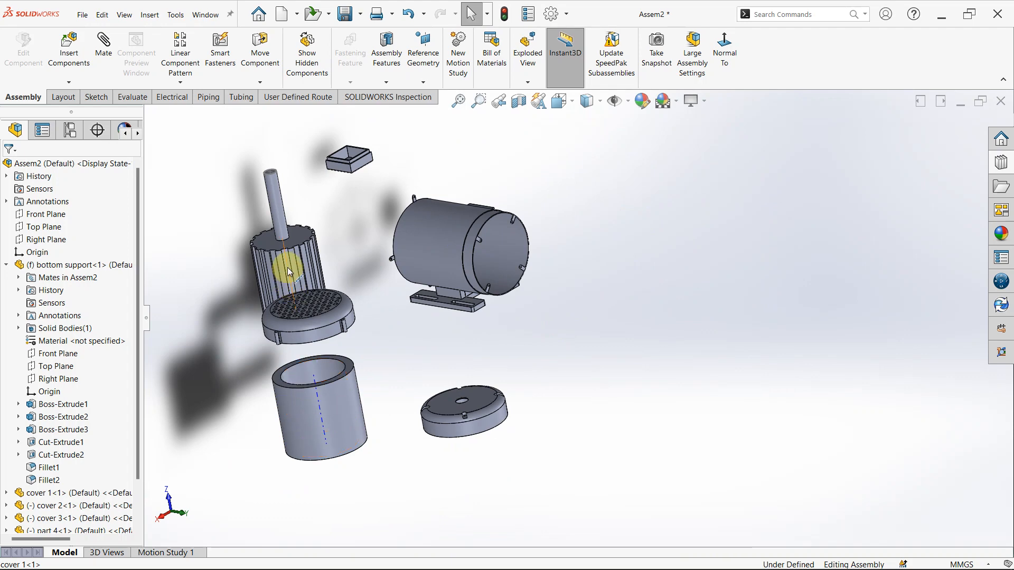
middle_click_drag(464, 223, 530, 230)
middle_click_drag(532, 289, 508, 290)
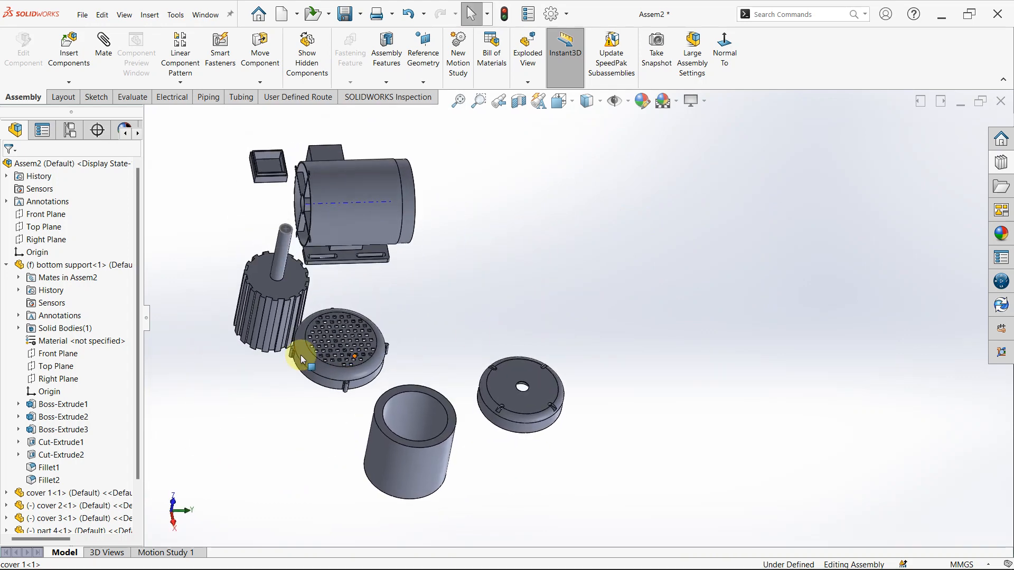
- Move cover 3 away from the rotor and place cover 2 beside the ribbed end of cover 1
scroll(319, 330, "down", 2)
left_click_drag(369, 335, 304, 407)
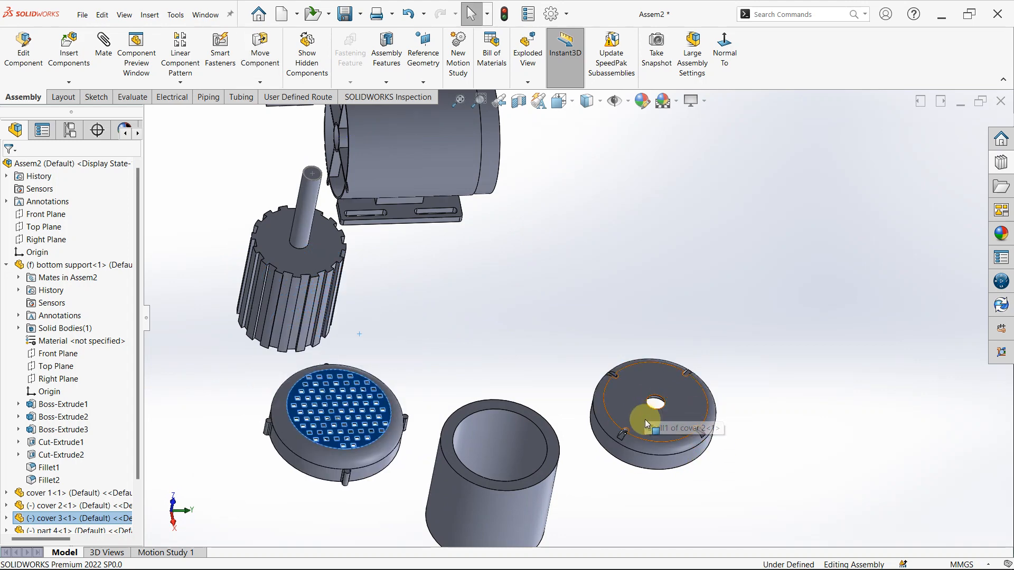
left_click_drag(647, 422, 268, 150)
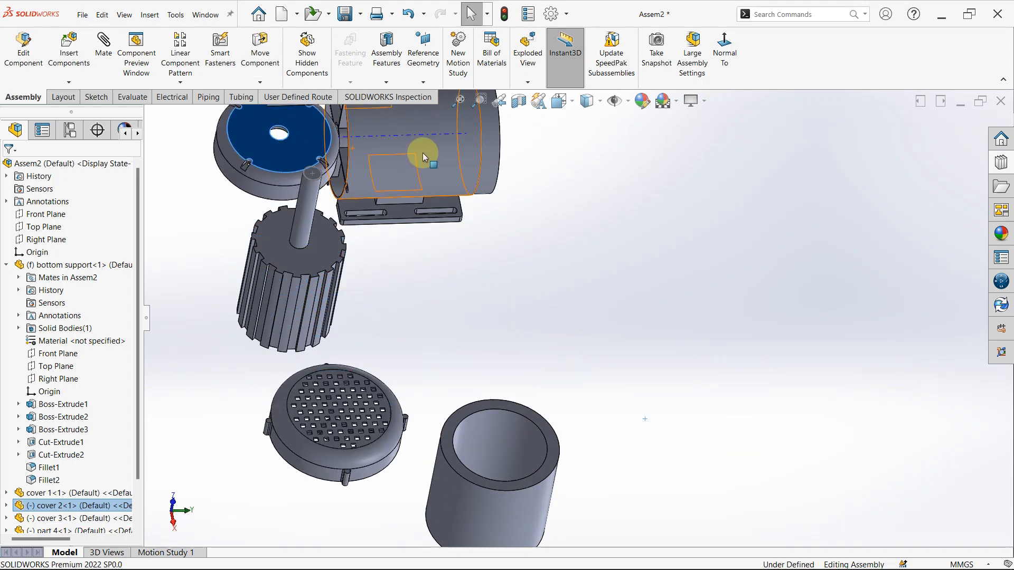
- Move part 4 and the rotor clear of covers 1 and 2, placing them beyond cover 1's open end
scroll(423, 153, "down", 3)
middle_click_drag(423, 153, 426, 148)
scroll(403, 182, "up", 4)
scroll(420, 275, "down", 5)
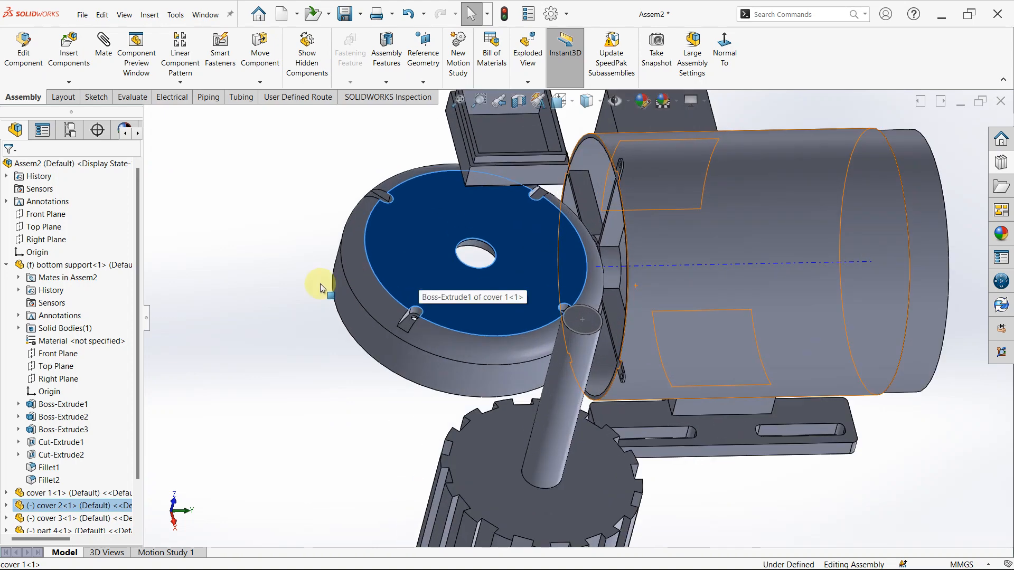
left_click(321, 285)
scroll(506, 185, "up", 3)
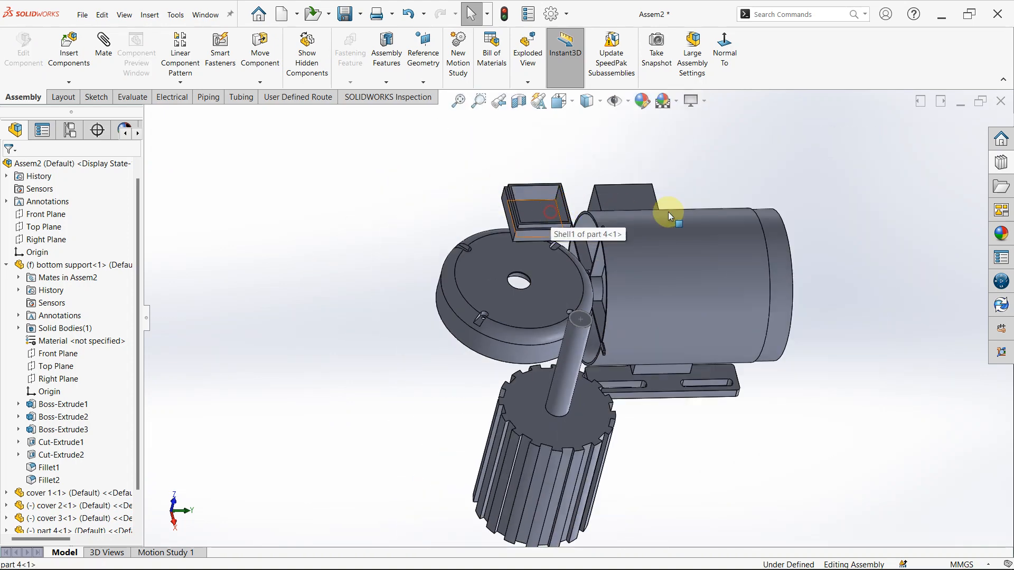
left_click_drag(668, 211, 790, 274)
left_click_drag(538, 426, 863, 478)
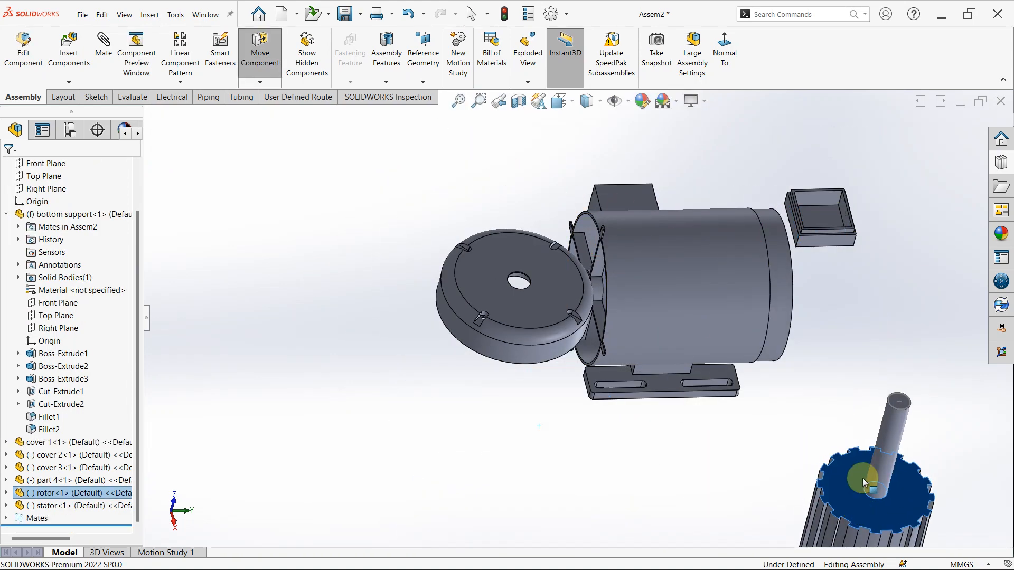
left_click_drag(816, 209, 910, 225)
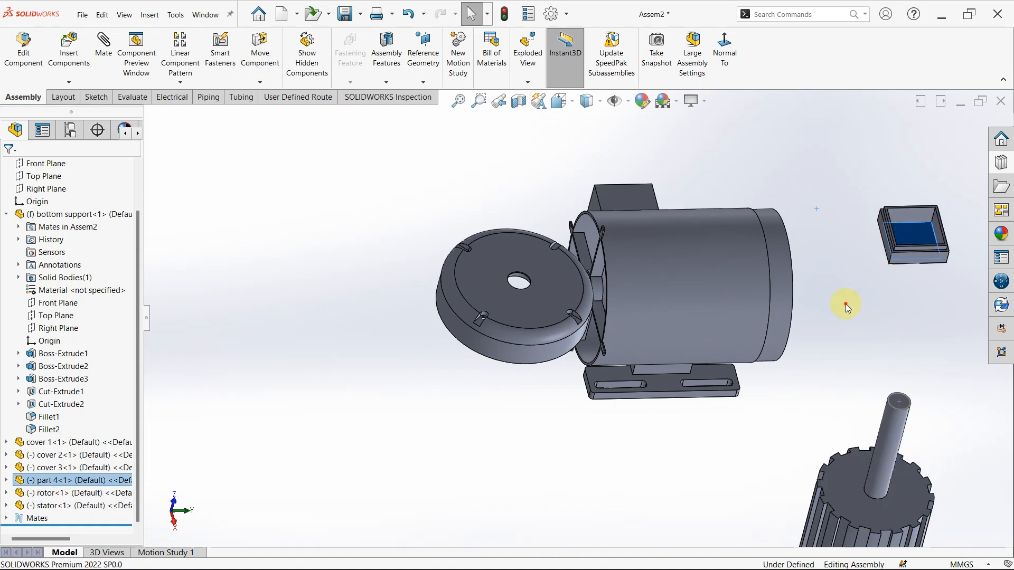
left_click(845, 305)
- Rotate cover 2 with Free Drag so it stands upright with its flat outer face turned away from cover 1
scroll(513, 300, "down", 2)
scroll(513, 300, "up", 1)
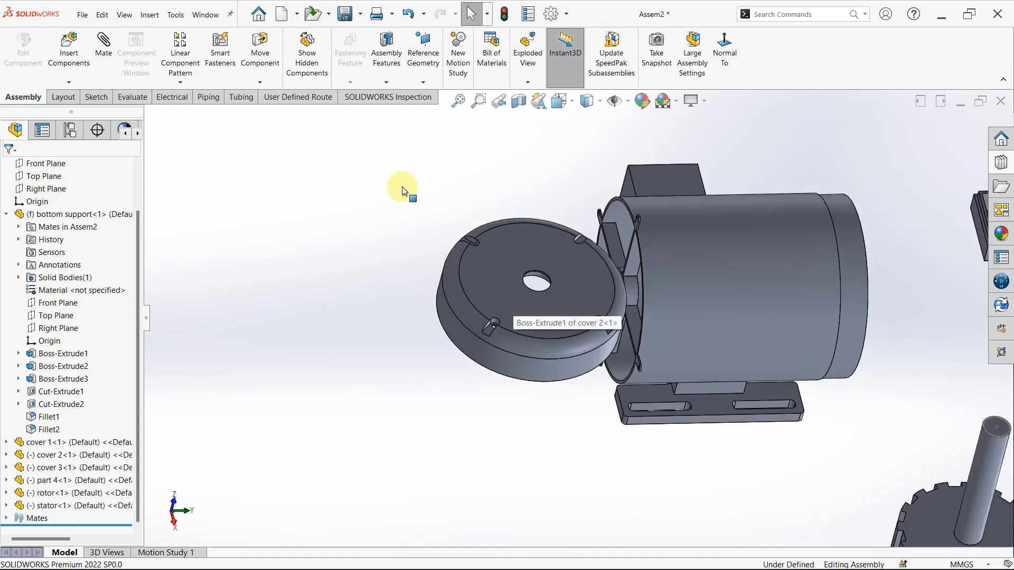
left_click(264, 86)
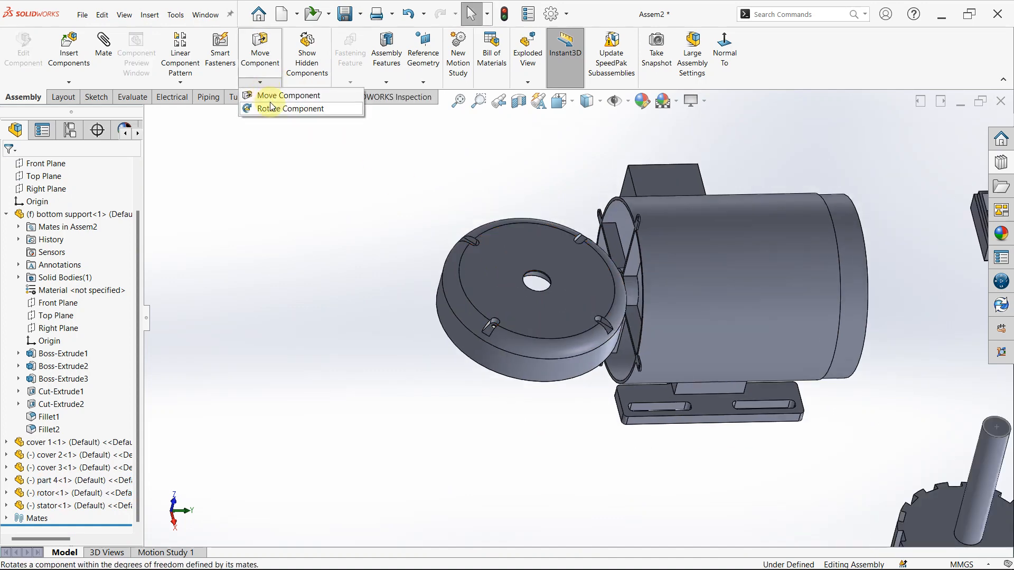
left_click(269, 109)
left_click_drag(490, 280, 459, 346)
scroll(542, 439, "down", 3)
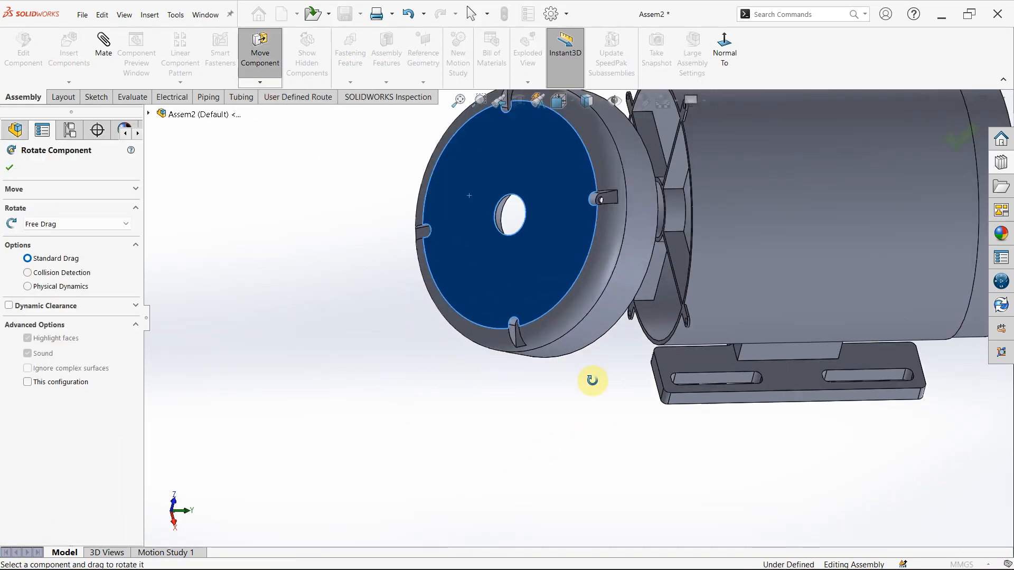
middle_click(592, 374)
key("Escape")
- Mate cover 2's central hole concentric with the 27 mm cylindrical face at cover 1's ribbed end
scroll(636, 262, "down", 3)
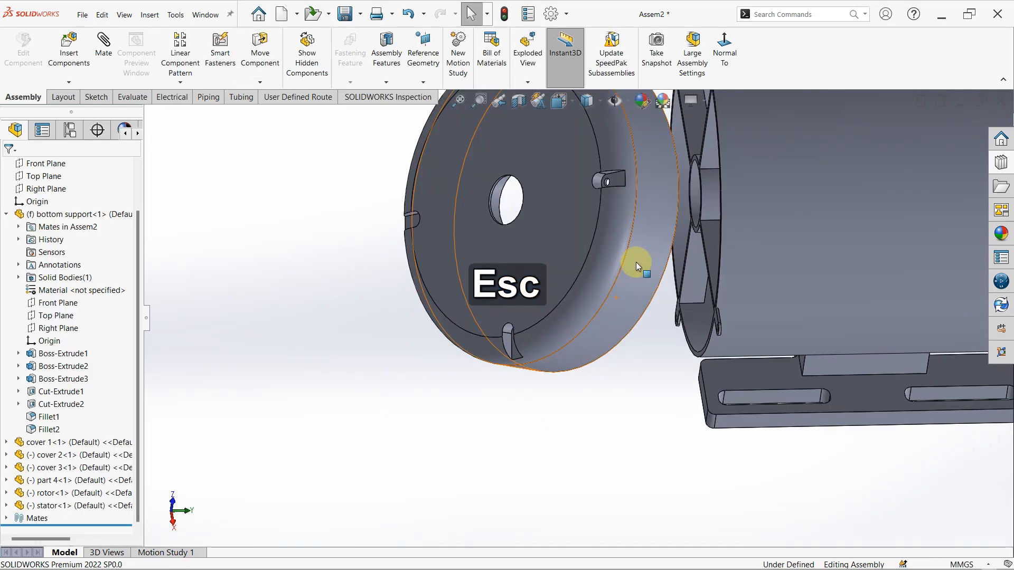
scroll(695, 203, "down", 3)
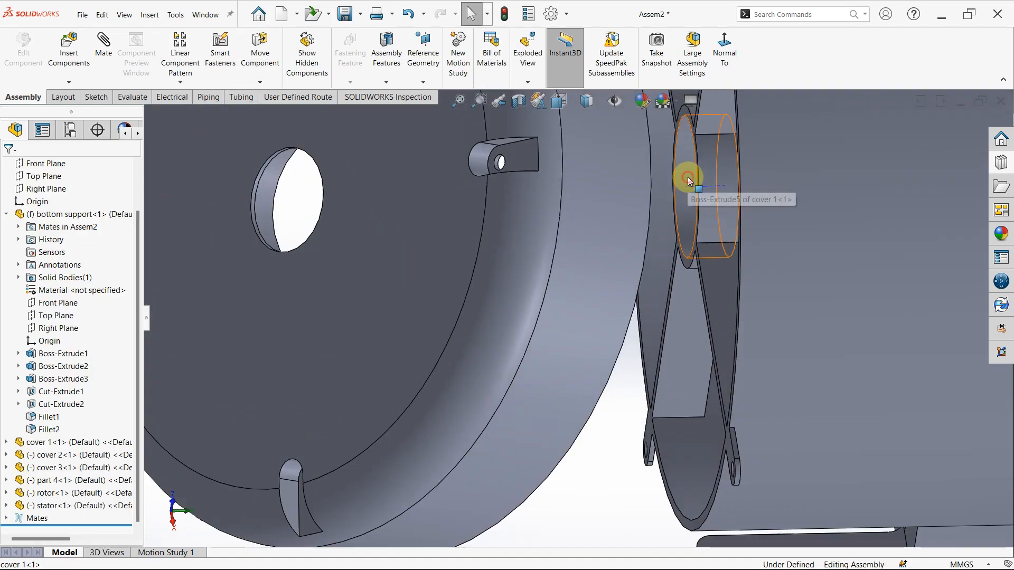
left_click(689, 180)
scroll(364, 243, "down", 3)
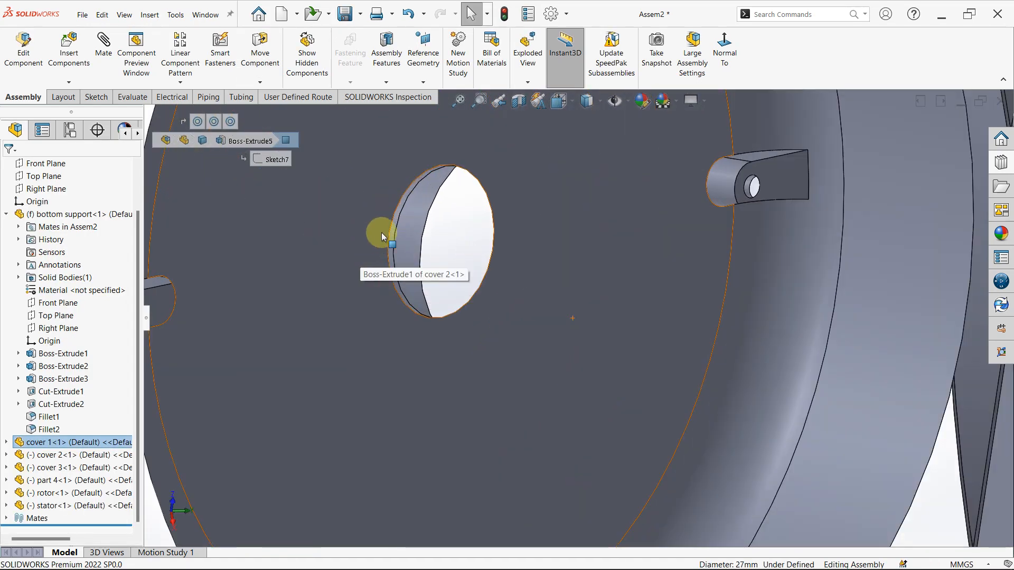
left_click(390, 243, "ctrl")
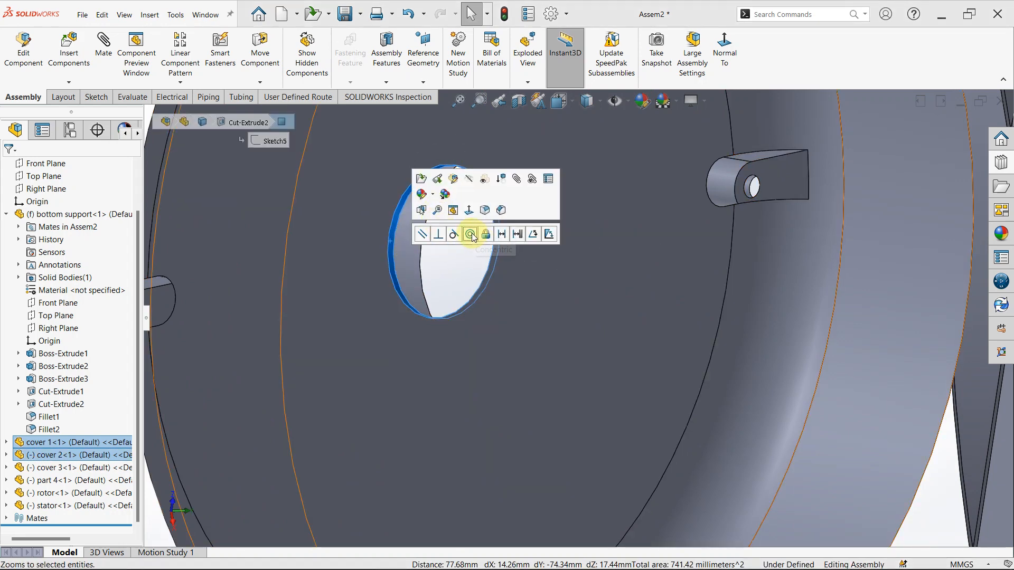
left_click(472, 236)
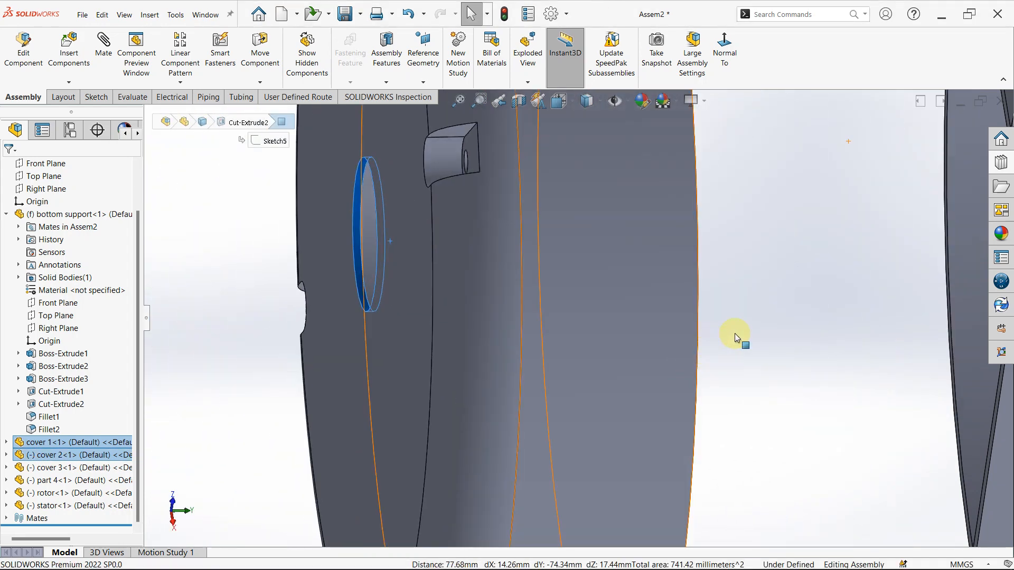
- Examine from several sides how cover 2's hollow side and lugs line up with both ends of cover 1
left_click(734, 334)
scroll(734, 333, "up", 8)
middle_click_drag(684, 348, 632, 353)
scroll(657, 239, "down", 2)
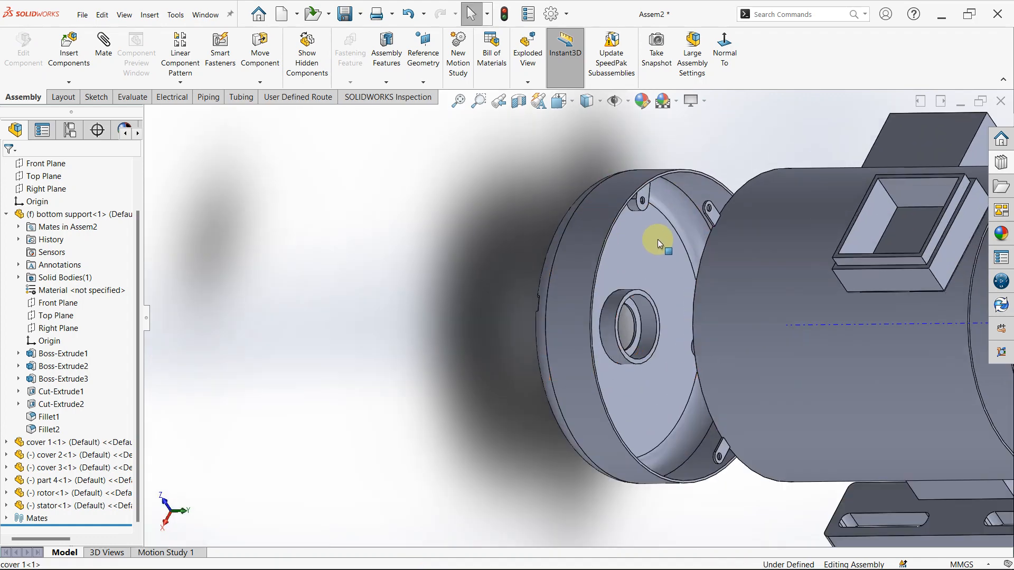
middle_click_drag(686, 231, 702, 245)
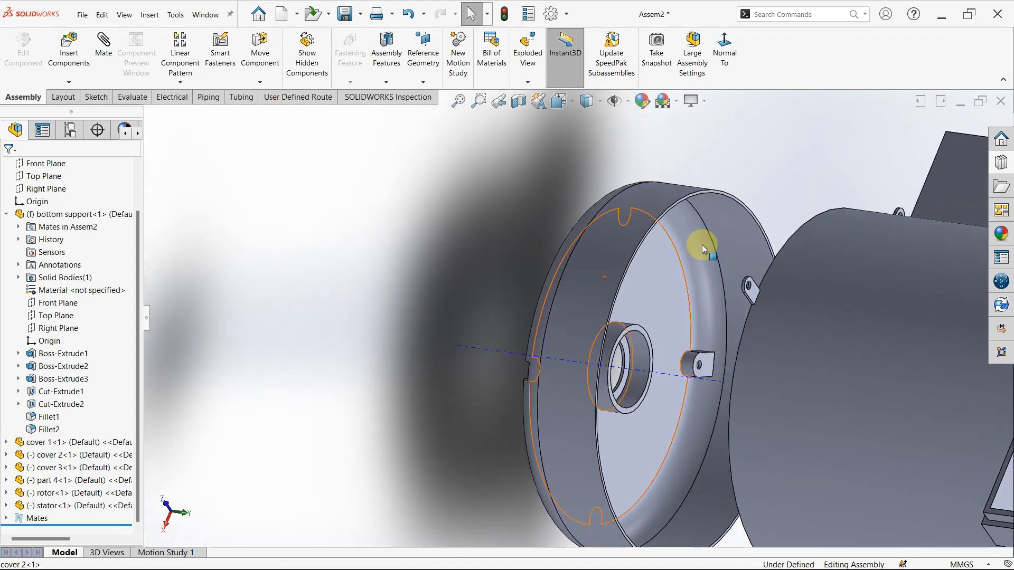
middle_click(701, 245)
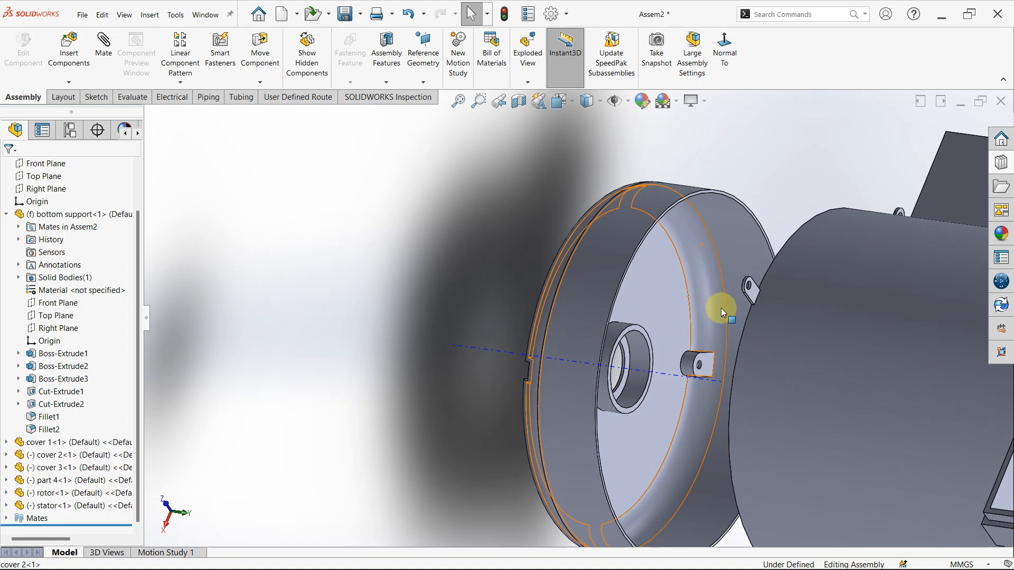
scroll(721, 309, "up", 2)
scroll(755, 311, "up", 2)
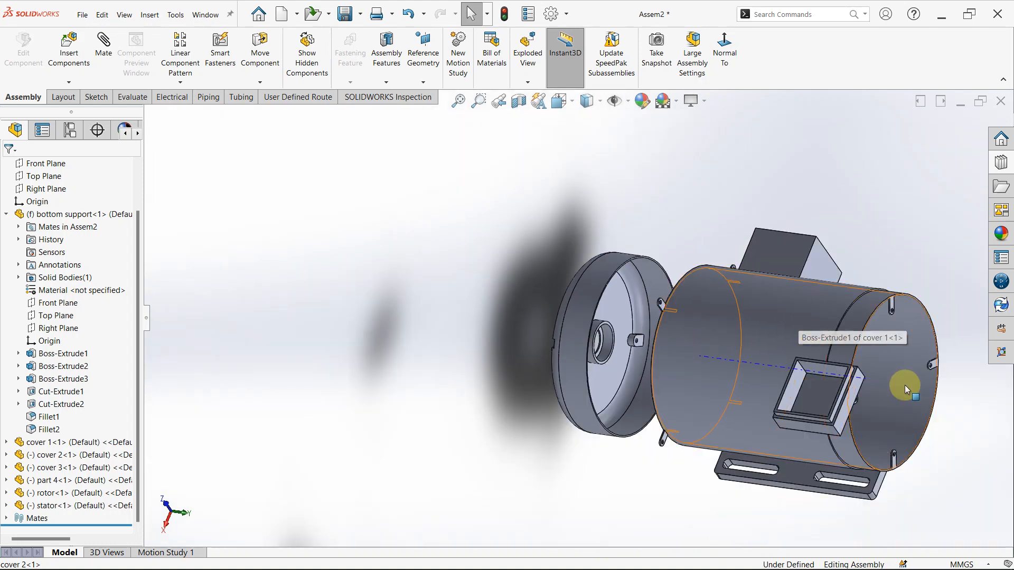
scroll(681, 357, "down", 3)
middle_click_drag(685, 353, 401, 290)
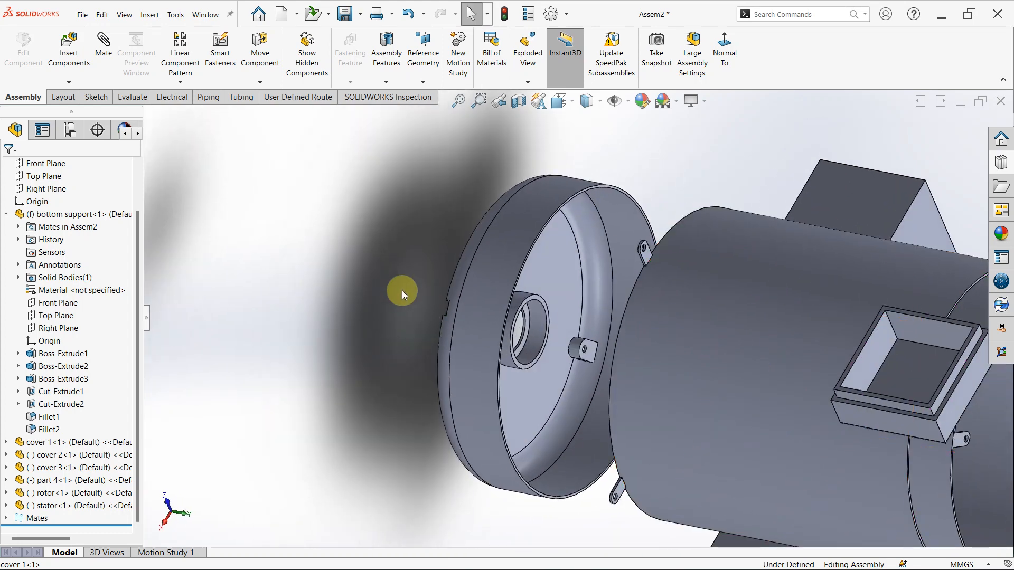
scroll(803, 376, "up", 3)
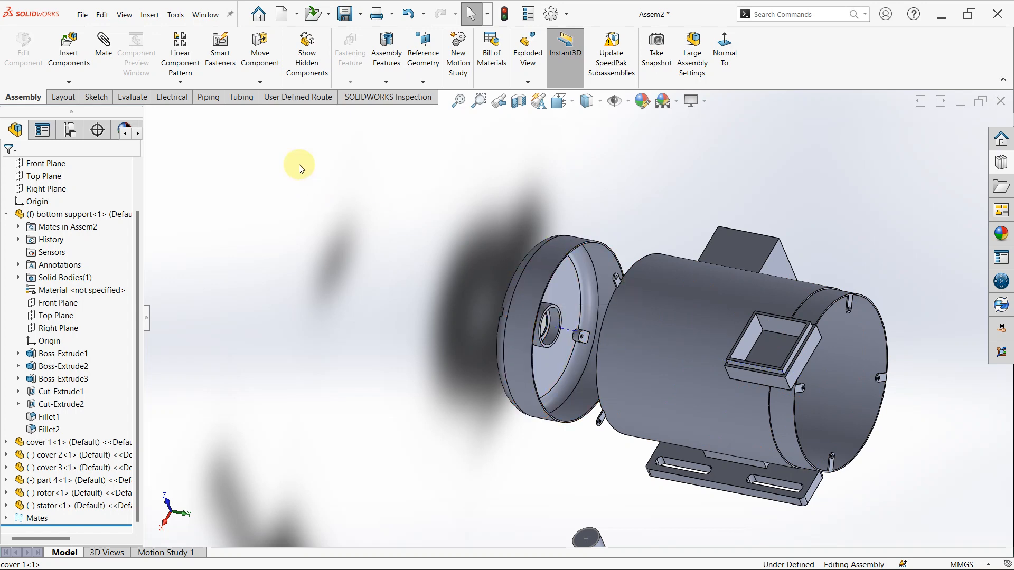
- Turn cover 2 about its concentric axis with Rotate Component beside cover 1's ribbed end
left_click(260, 82)
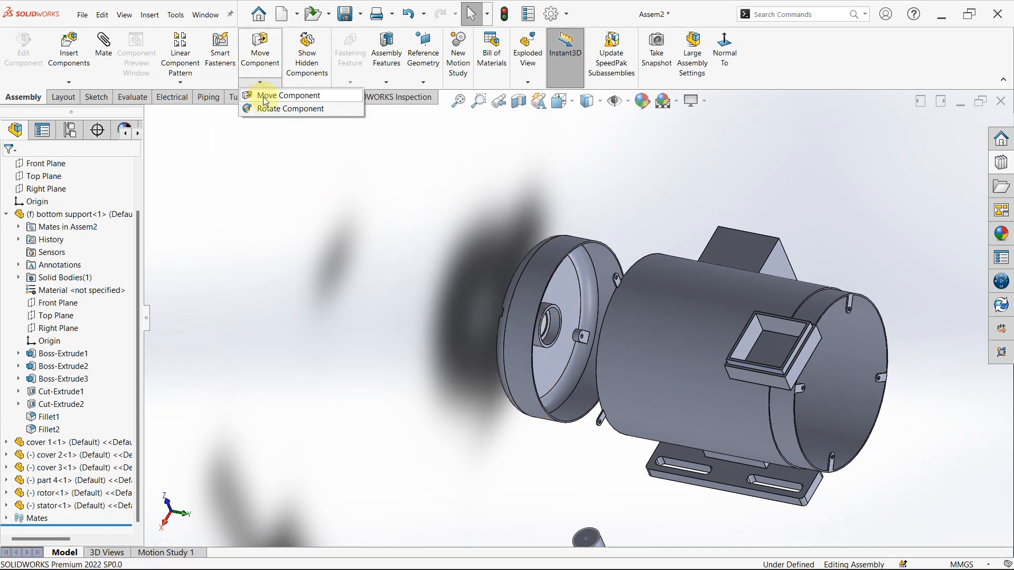
left_click(266, 109)
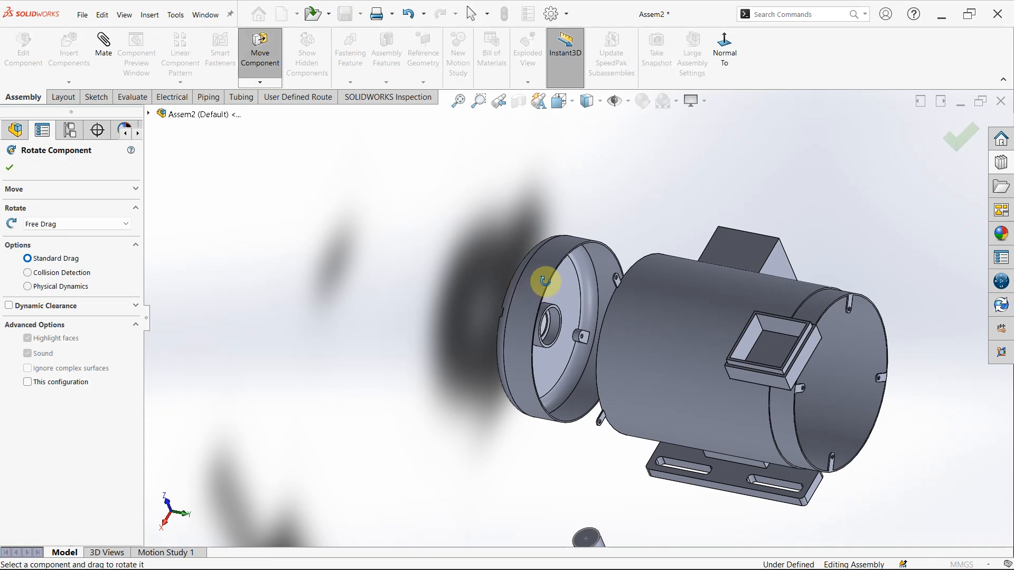
left_click_drag(574, 311, 622, 500)
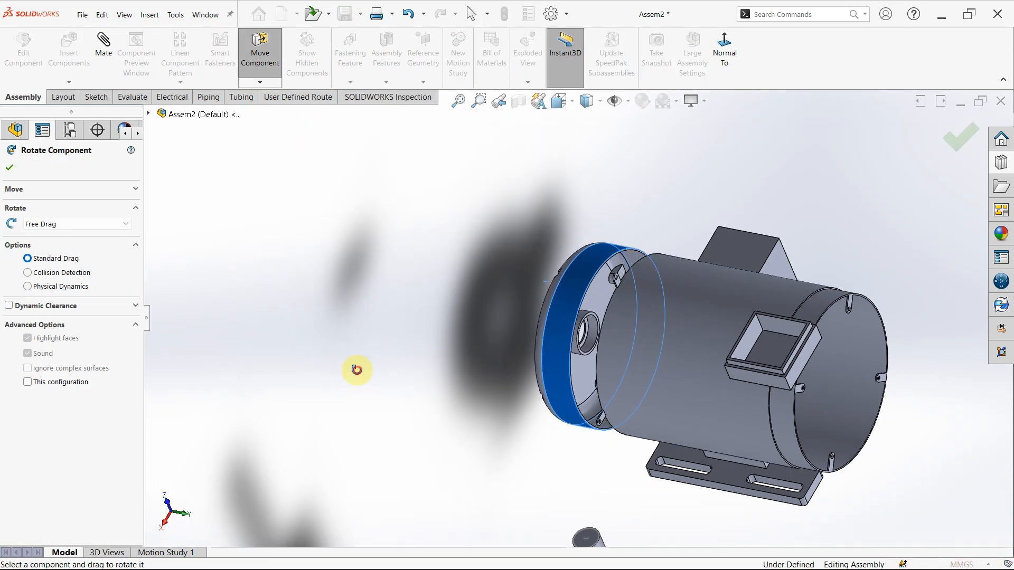
key("Escape")
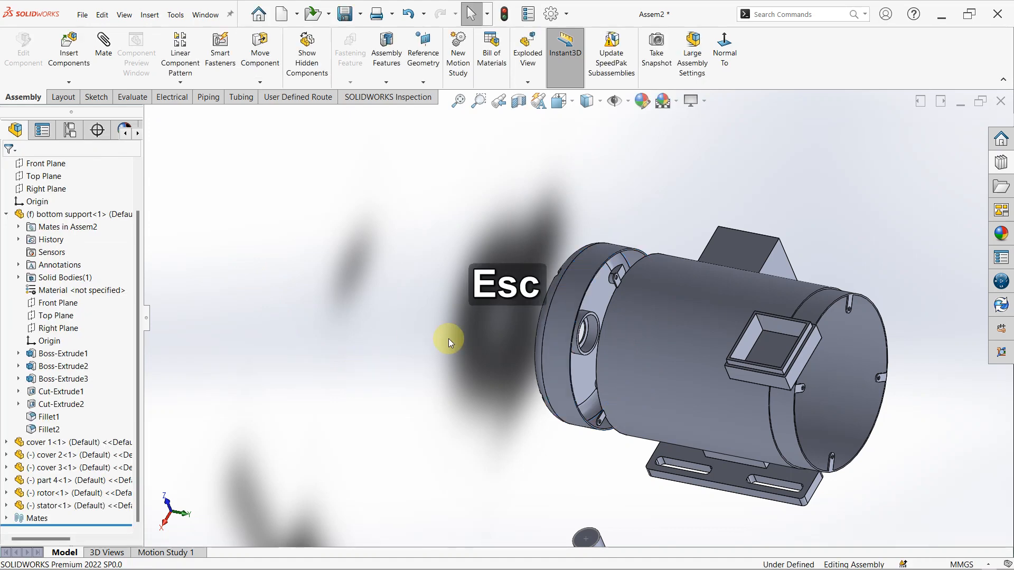
- Delete the concentric mate between cover 2's central hole and cover 1
left_click(569, 318)
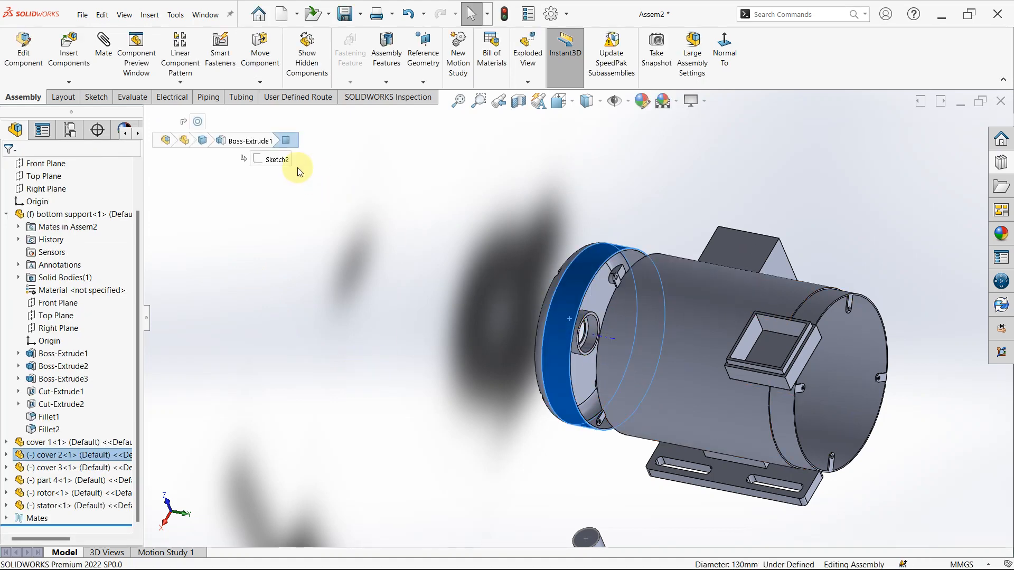
mouse_move(183, 127)
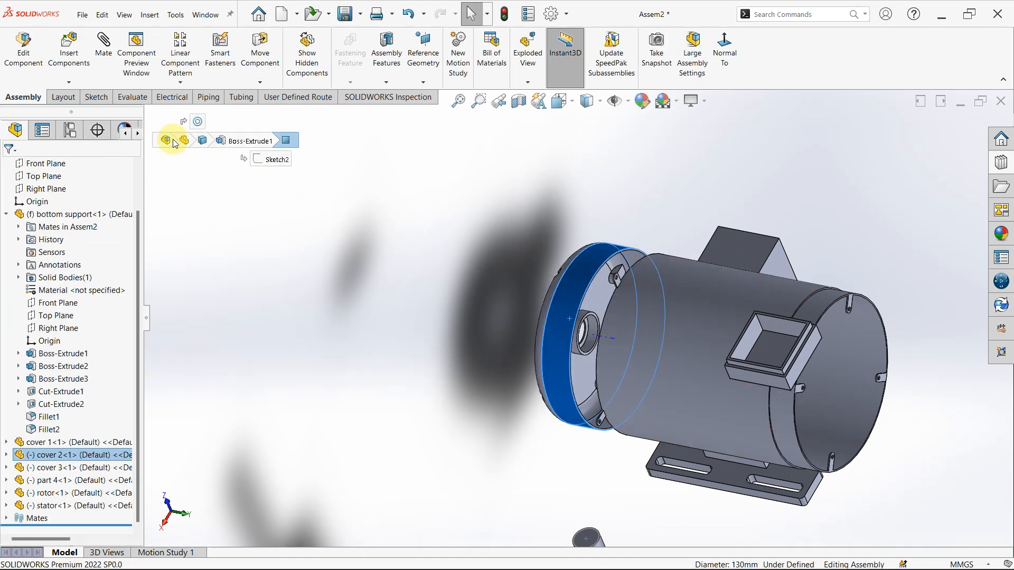
left_click(198, 123)
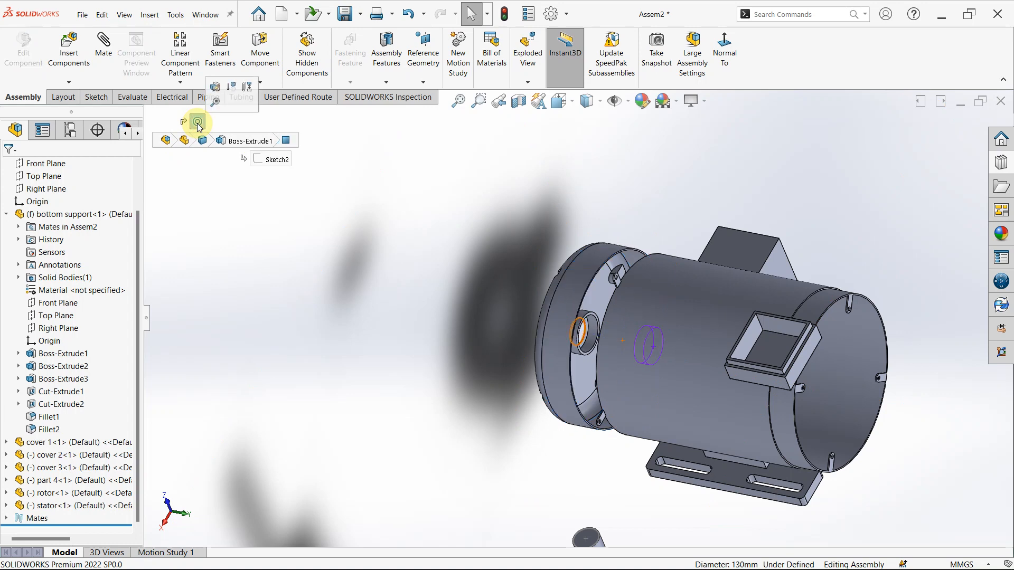
key("Delete")
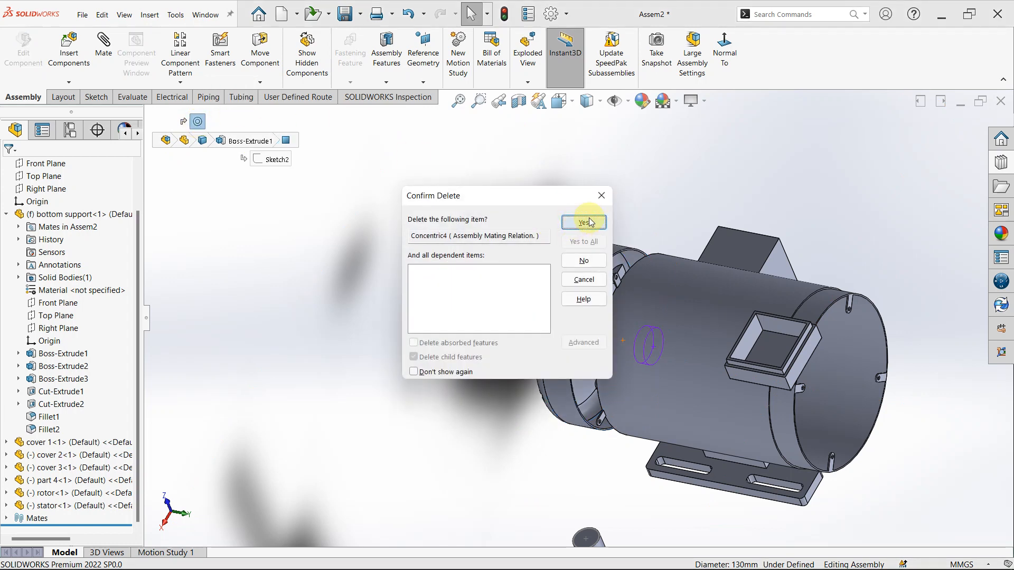
left_click(585, 222)
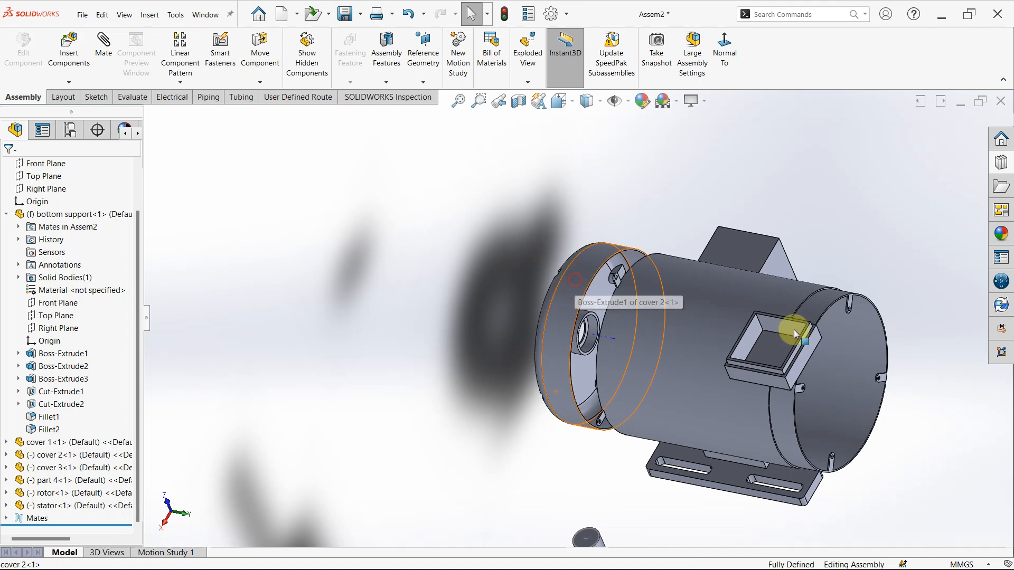
- Move cover 2 from cover 1's ribbed end to just outside its open end
left_click_drag(574, 280, 644, 410)
scroll(656, 402, "up", 3)
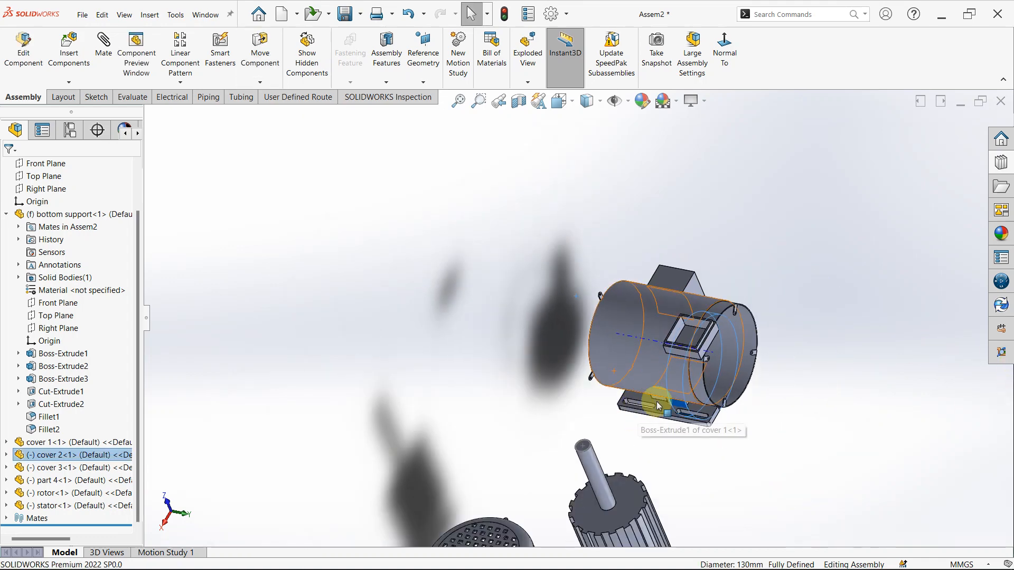
scroll(690, 406, "down", 3)
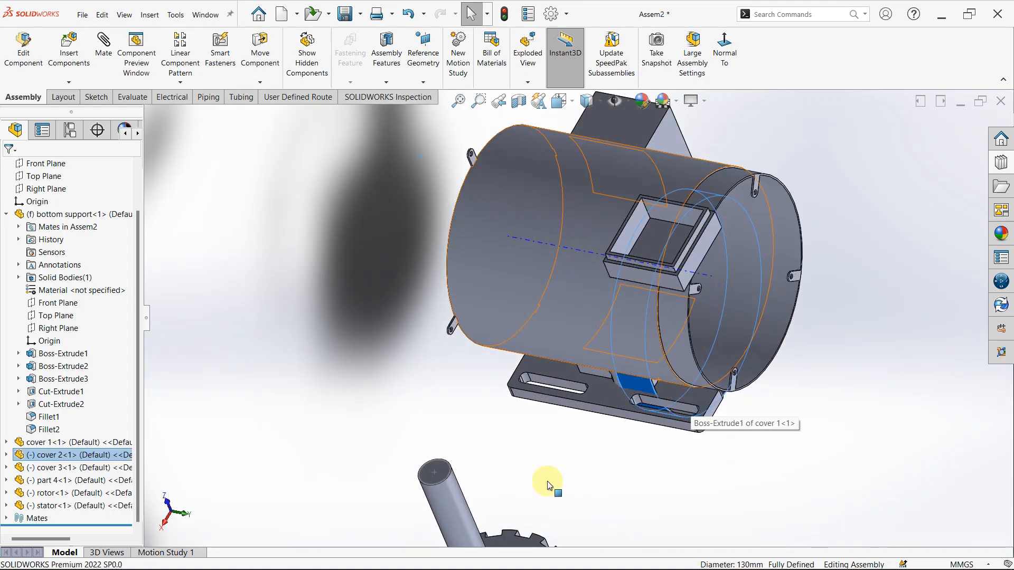
left_click(633, 385)
left_click_drag(758, 387, 845, 401)
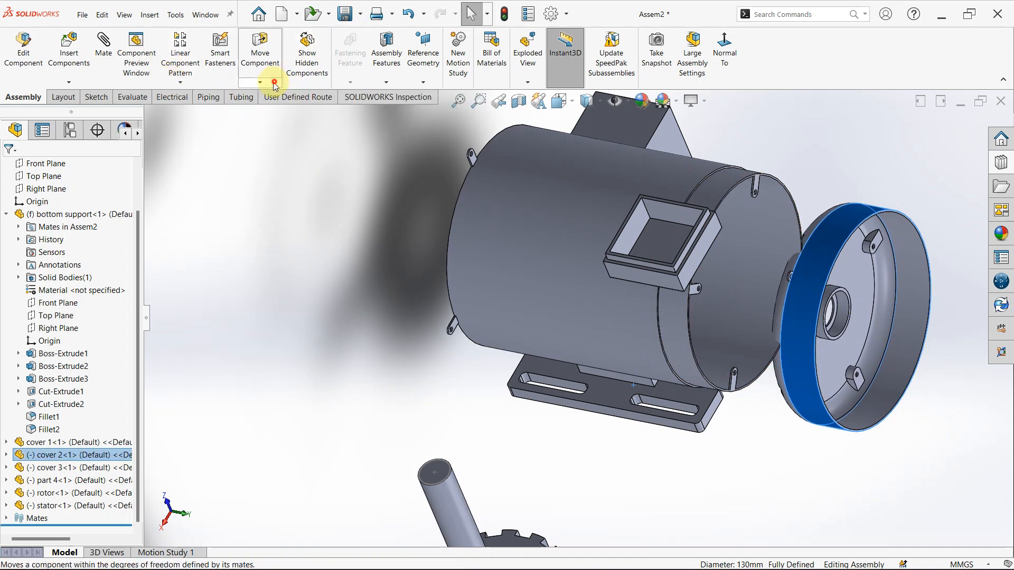
- Rotate cover 2 with Free Drag so its hollow side faces cover 1's open end and its flat face points outward
left_click(260, 82)
left_click(276, 109)
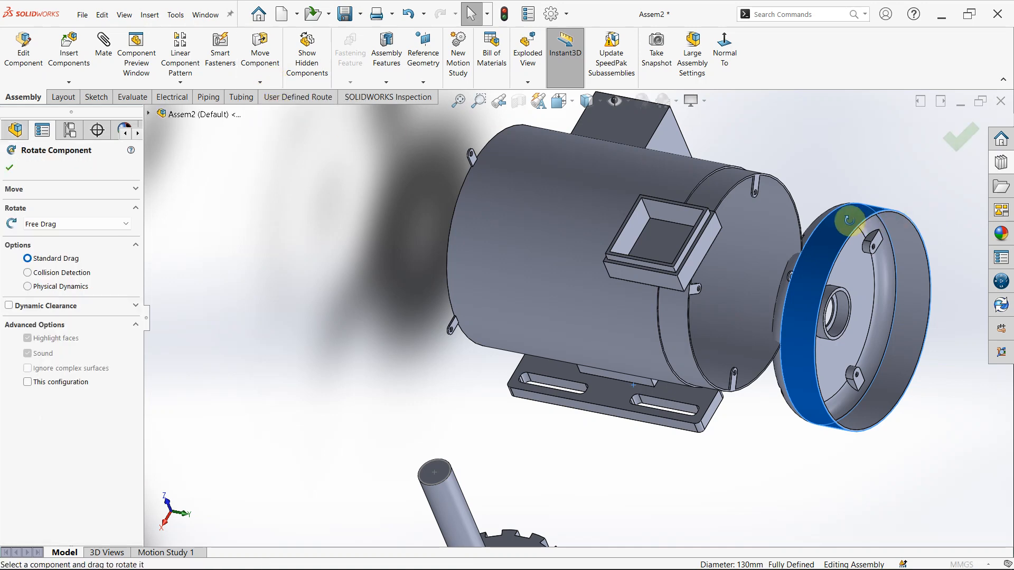
left_click_drag(849, 220, 806, 398)
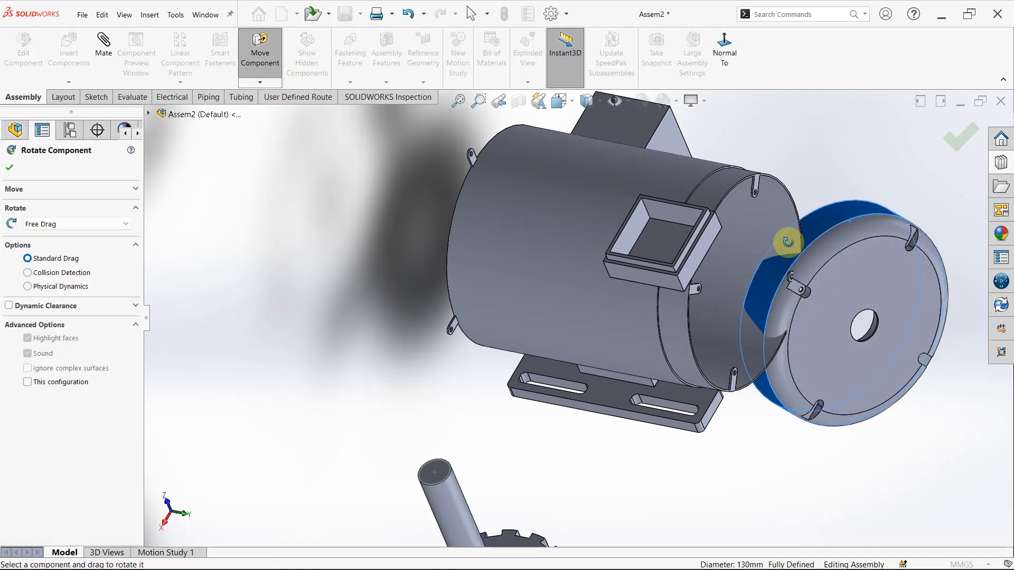
left_click_drag(820, 218, 883, 200)
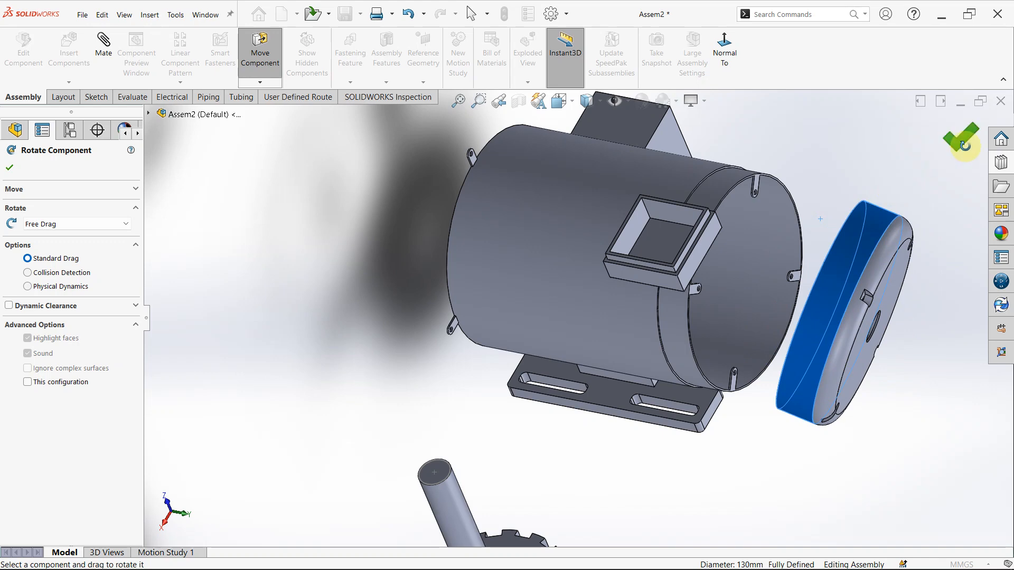
key("Escape")
- Add a coincident mate between cover 2's open rim edge and the inner circular edge of cover 1's open end
scroll(728, 391, "down", 3)
middle_click_drag(729, 392, 722, 163)
scroll(784, 231, "down", 3)
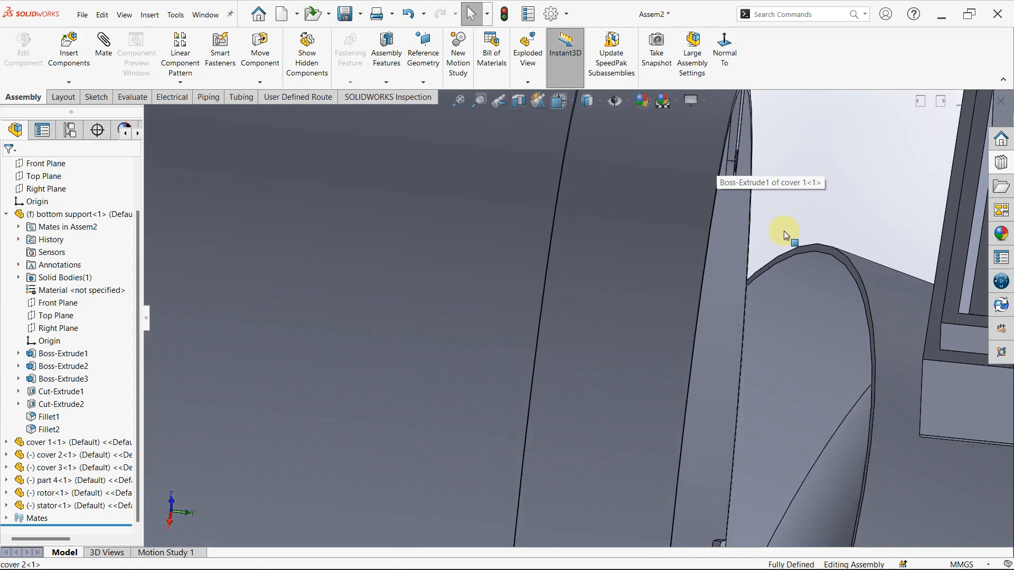
left_click(811, 262)
scroll(740, 284, "up", 5)
middle_click_drag(720, 294, 675, 290)
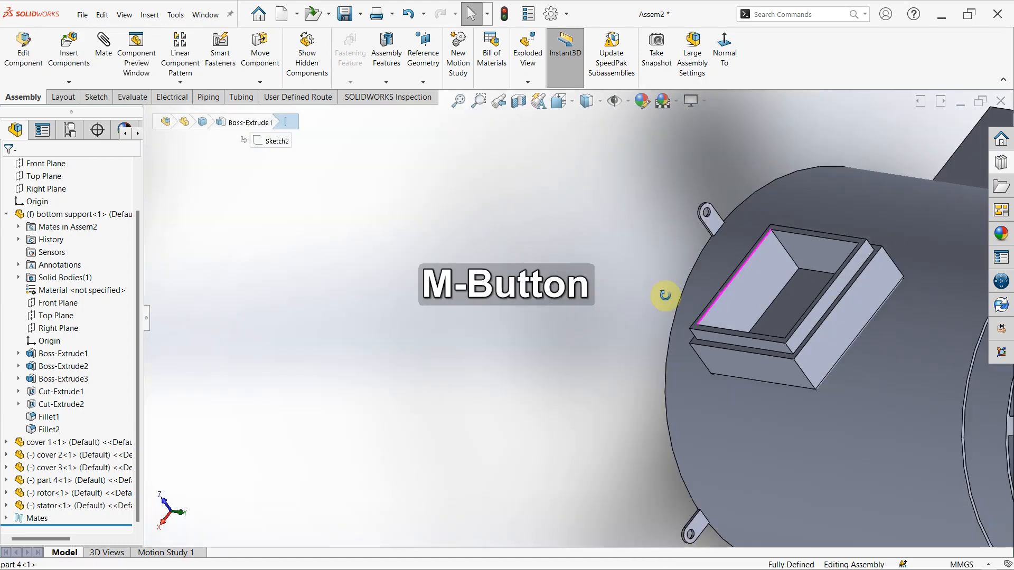
scroll(908, 344, "down", 10)
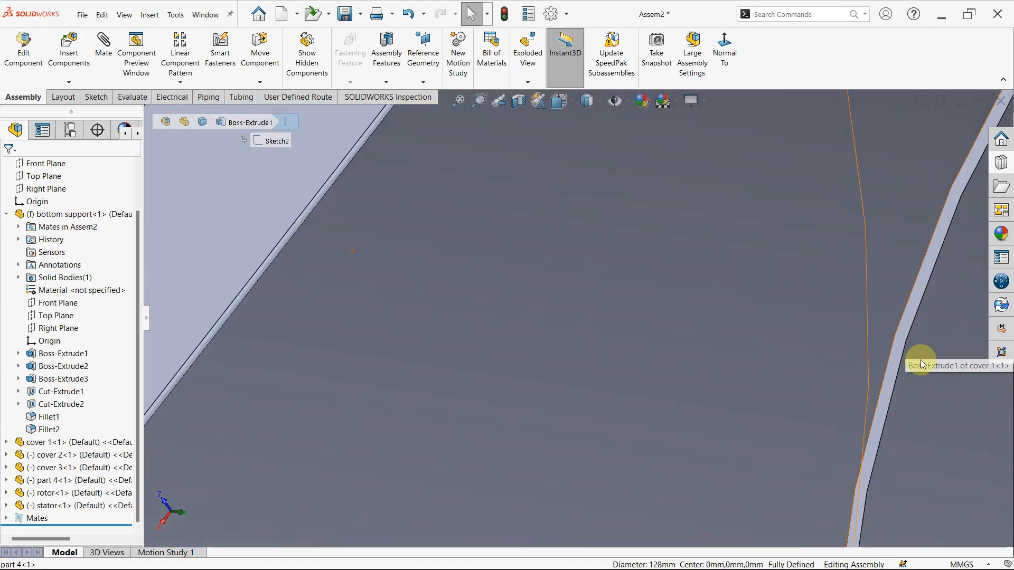
left_click(909, 330, "ctrl")
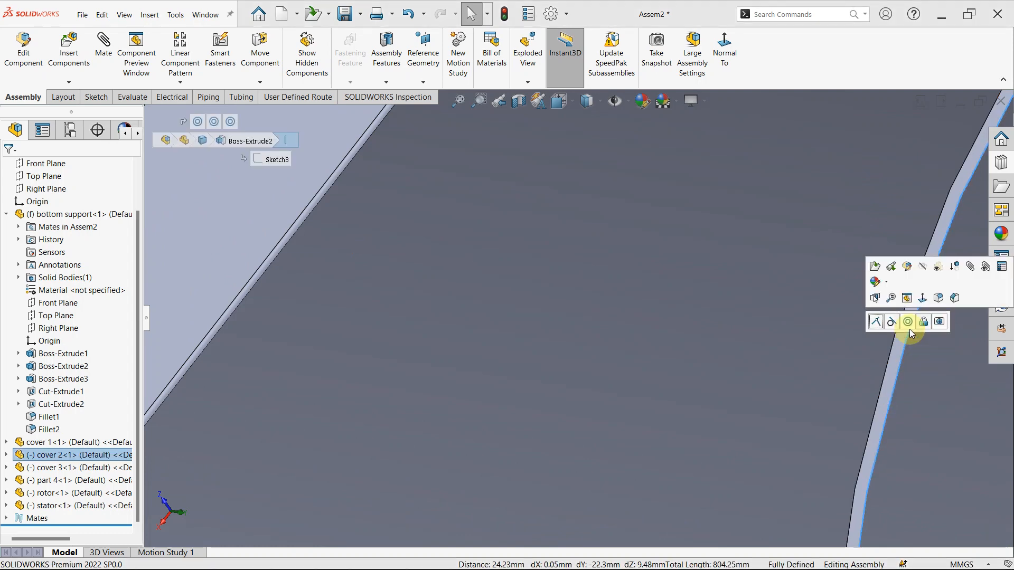
left_click(879, 322)
scroll(896, 392, "up", 5)
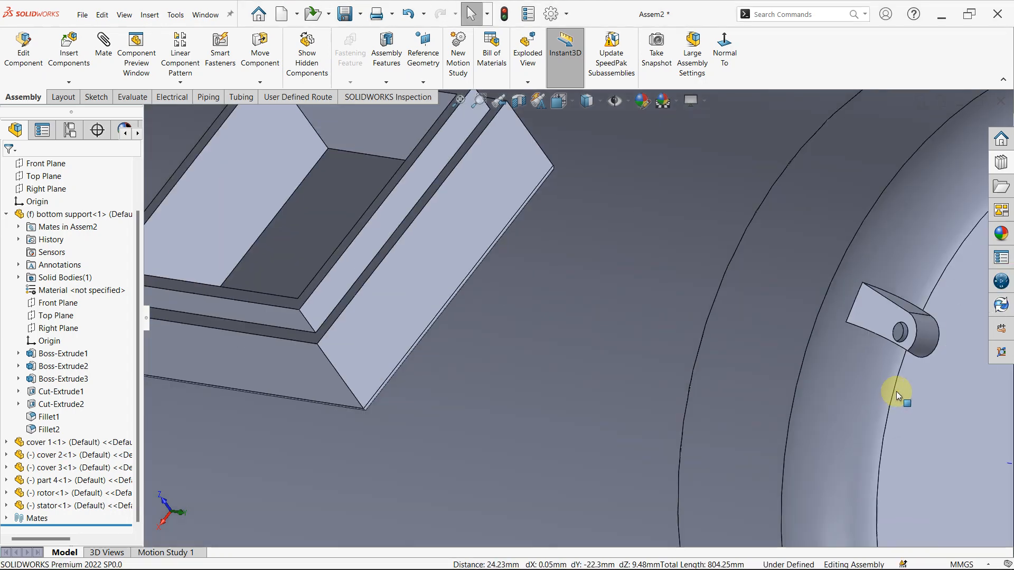
- Turn the mated cover 2 on cover 1's open end to check its remaining freedom of movement
scroll(845, 401, "up", 5)
middle_click_drag(786, 316, 746, 217)
scroll(746, 217, "down", 3)
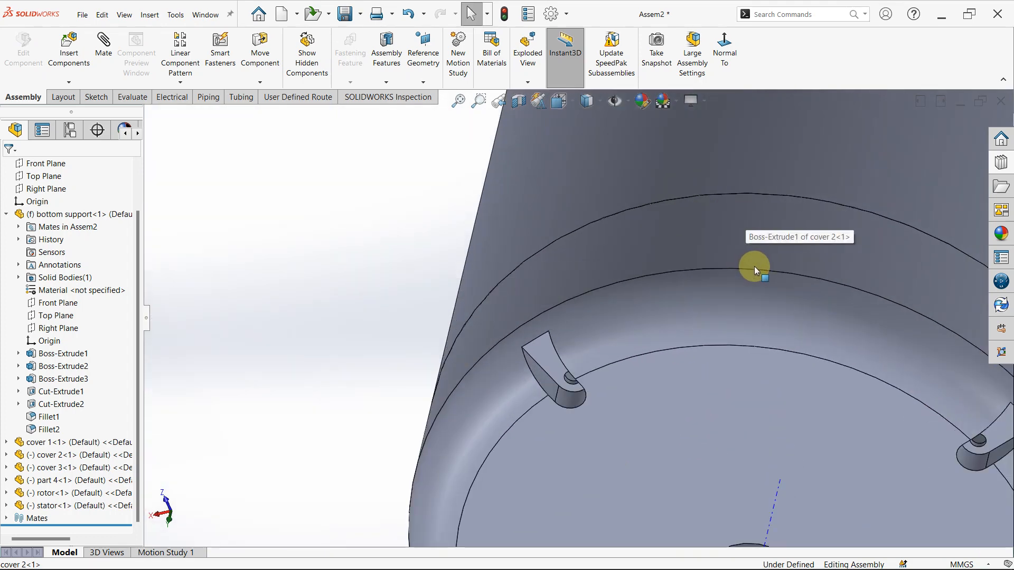
left_click(789, 255)
left_click_drag(789, 254, 794, 309)
key("Escape")
scroll(795, 308, "up", 3)
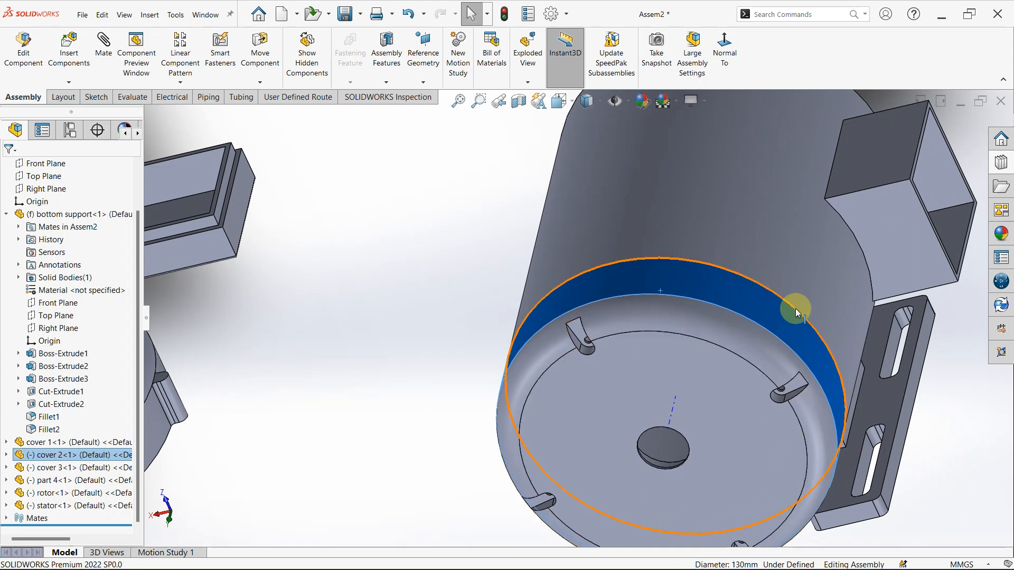
- Delete the coincident mate between cover 2 and cover 1, and pull cover 2 away from cover 1's open end
scroll(739, 327, "up", 4)
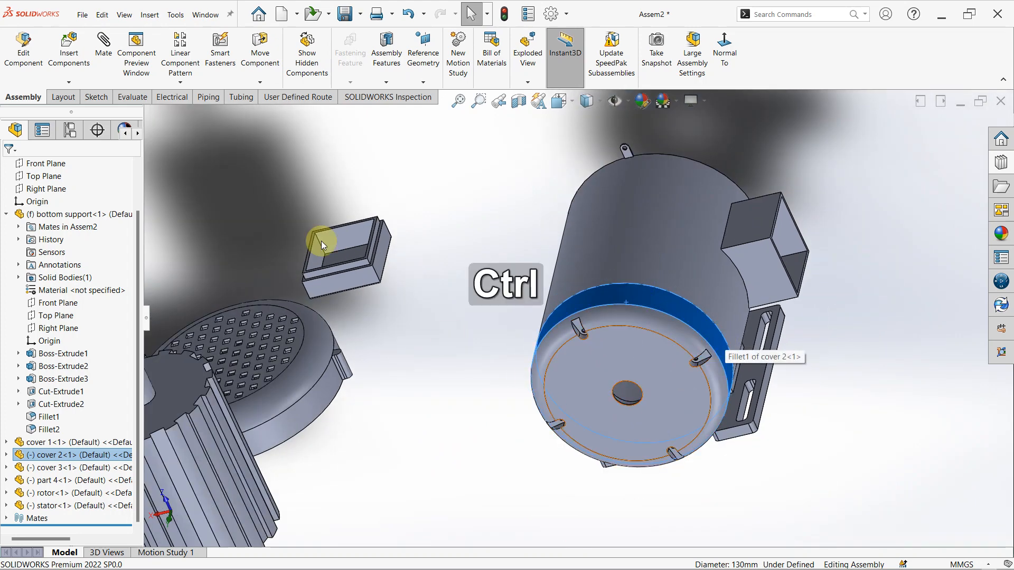
left_click(382, 341)
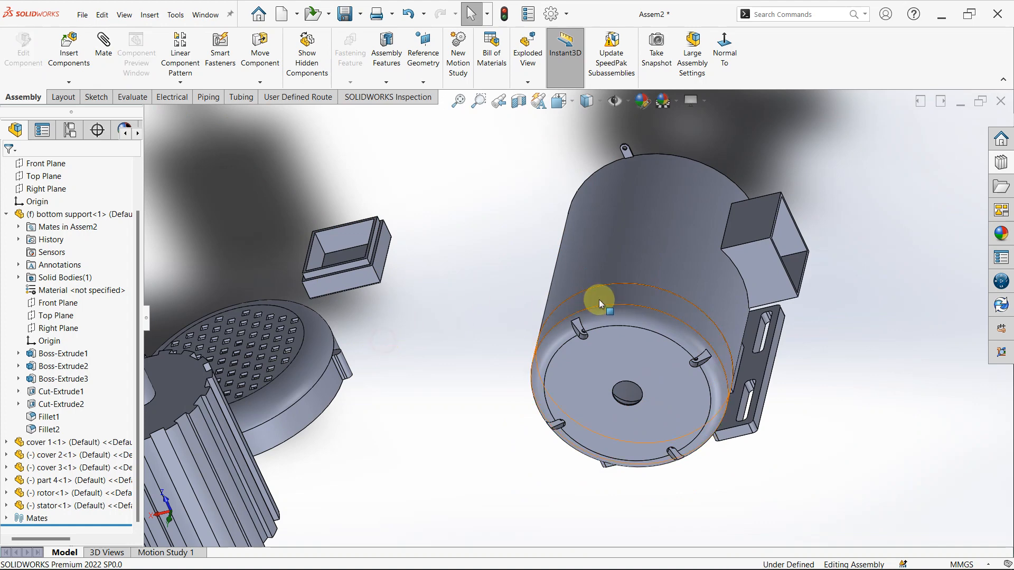
left_click(614, 306)
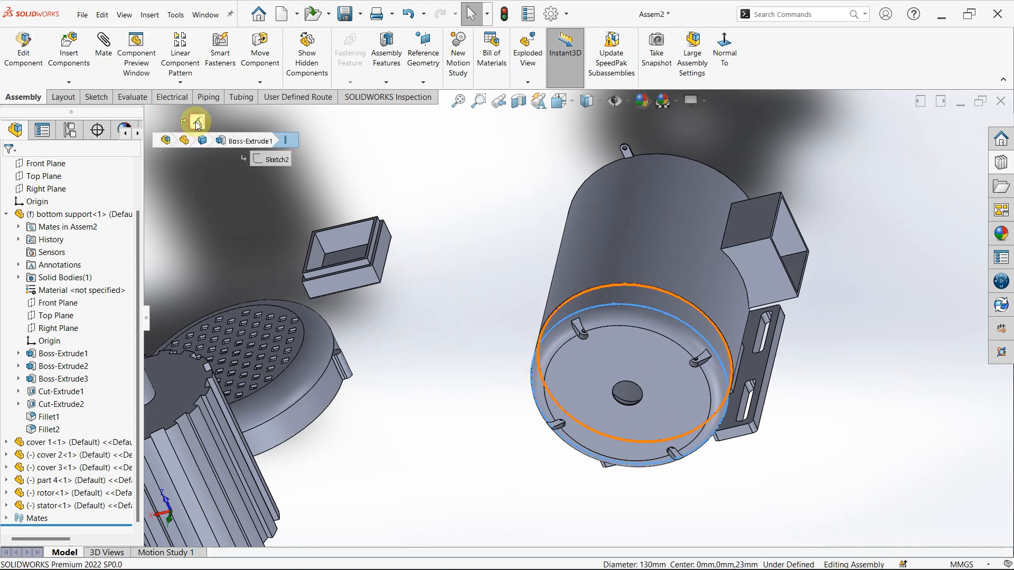
key("Delete")
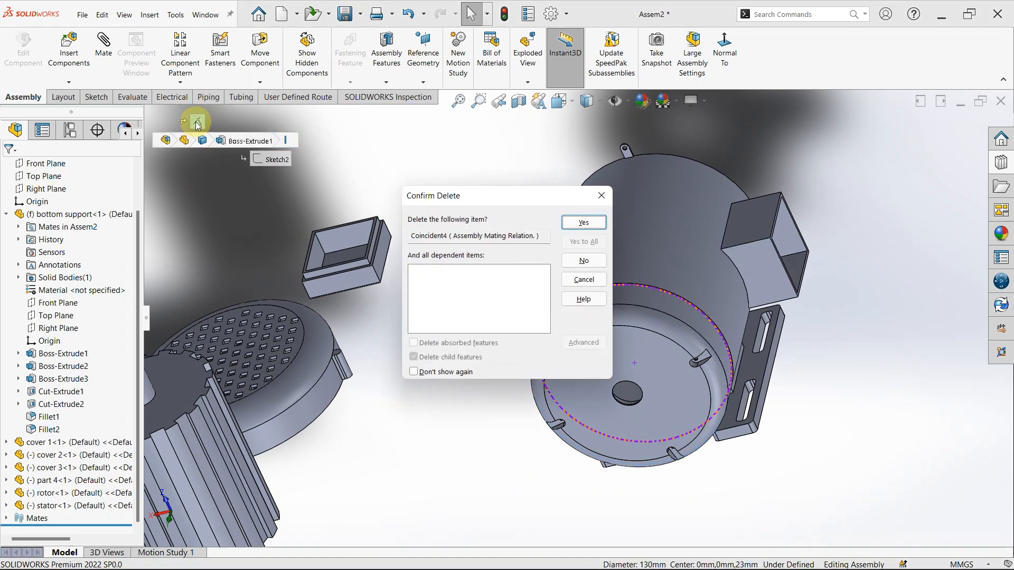
left_click(595, 227)
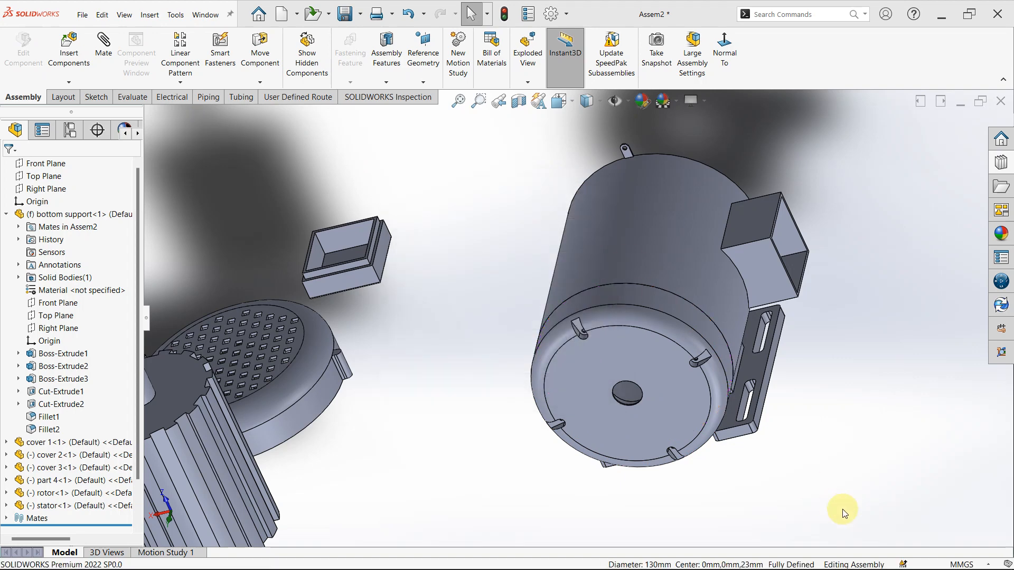
left_click_drag(604, 294, 528, 390)
left_click(414, 376)
- Add a concentric mate between the screw hole in one of cover 1's inner tabs and a screw hole in cover 2
scroll(566, 353, "down", 8)
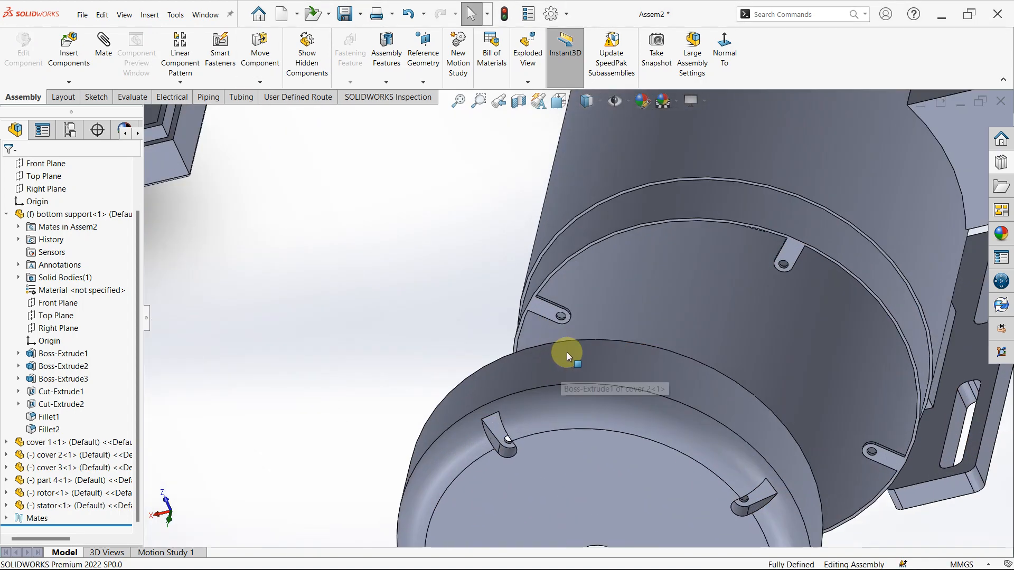
scroll(560, 292, "down", 4)
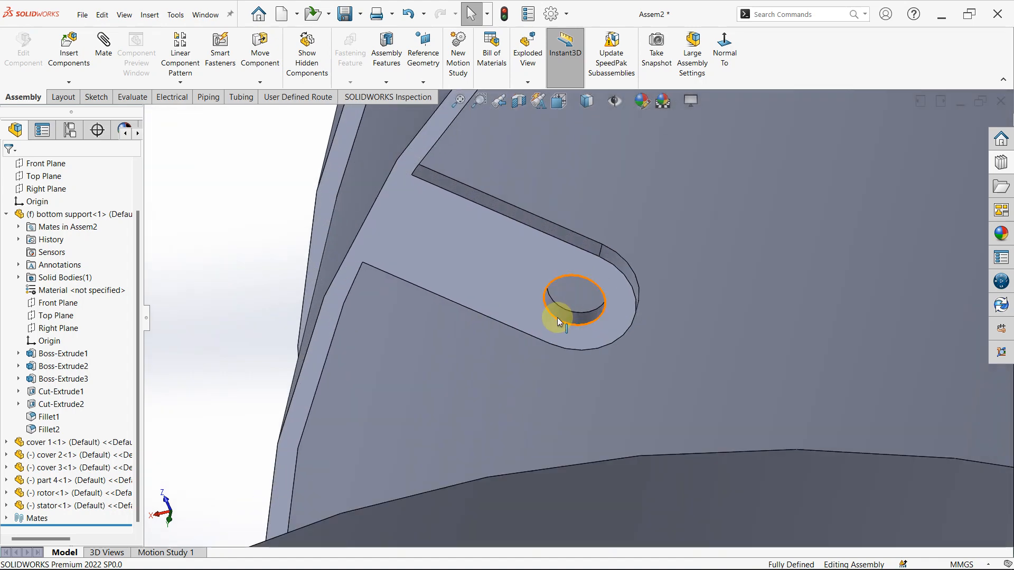
left_click(560, 313)
scroll(559, 312, "up", 8)
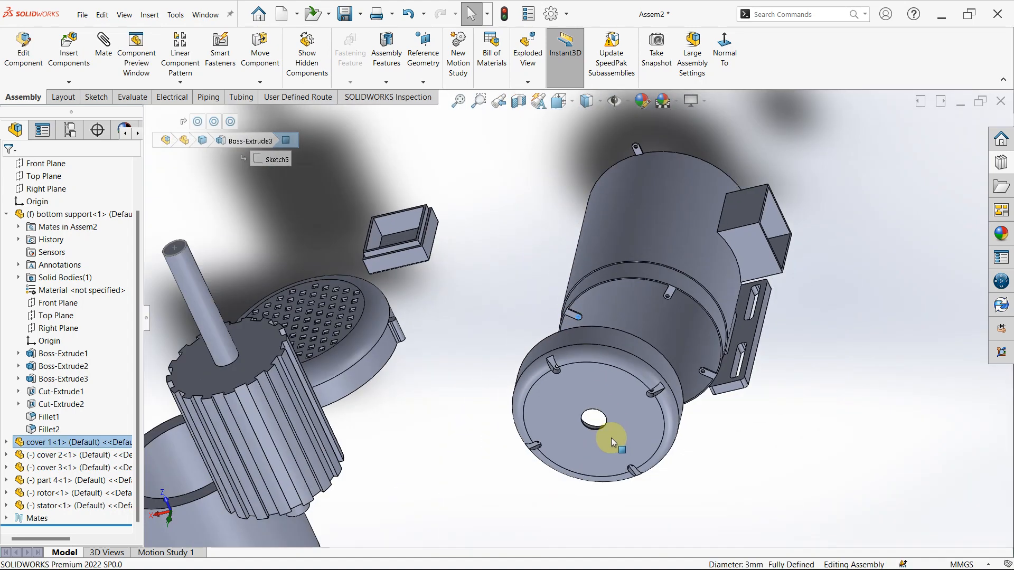
scroll(566, 351, "down", 8)
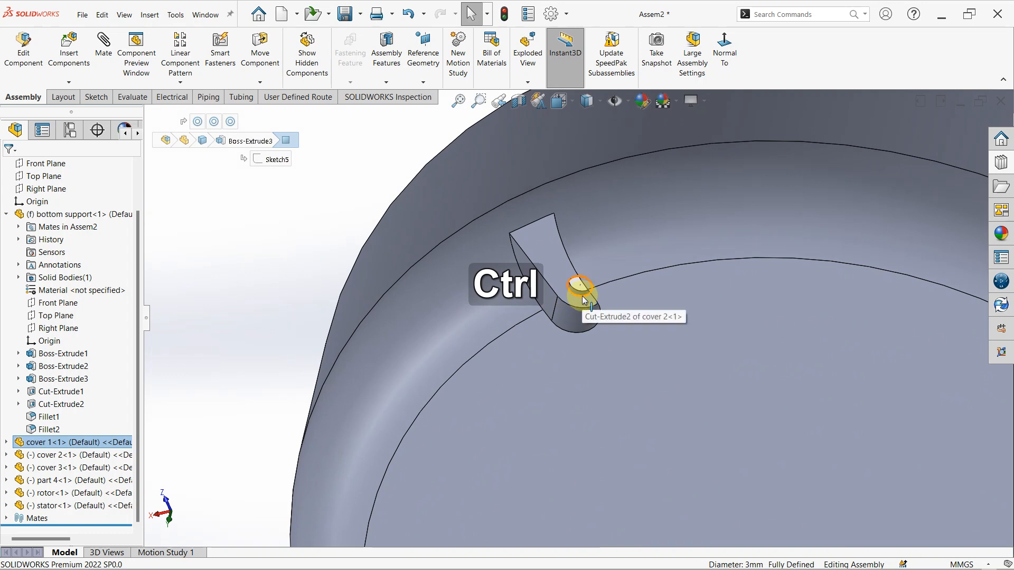
scroll(573, 293, "down", 5)
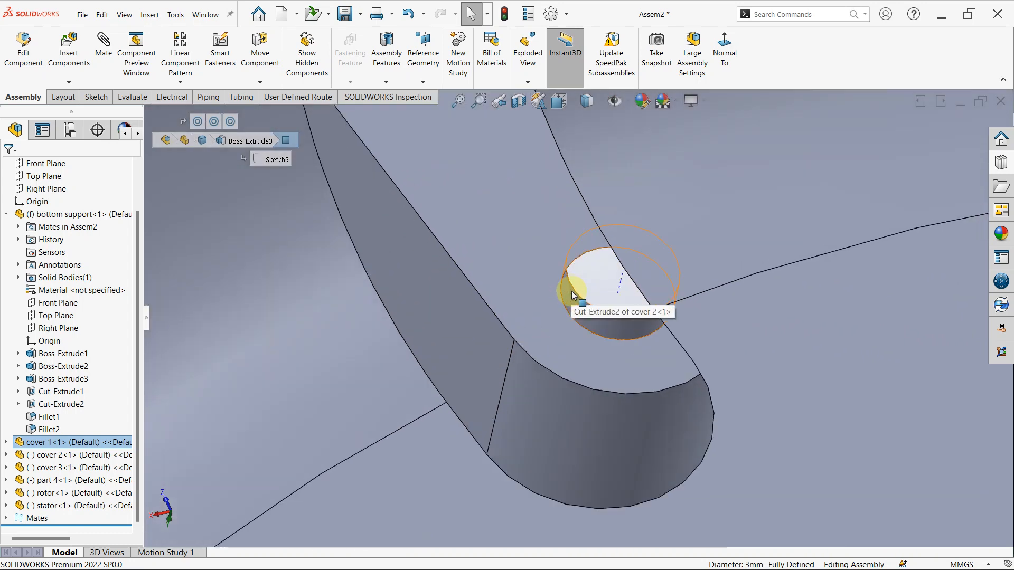
left_click(569, 304, "ctrl")
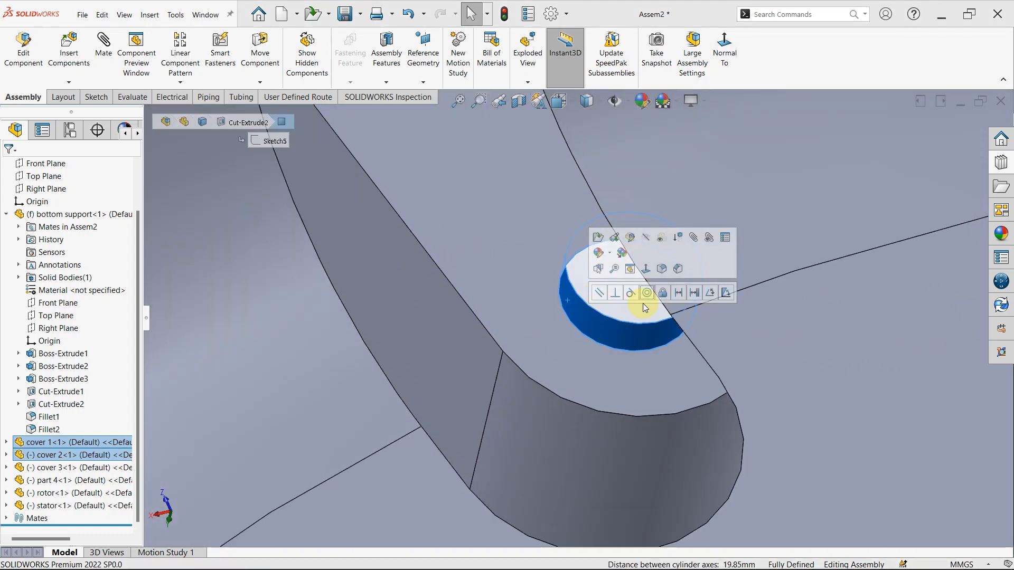
left_click(648, 294)
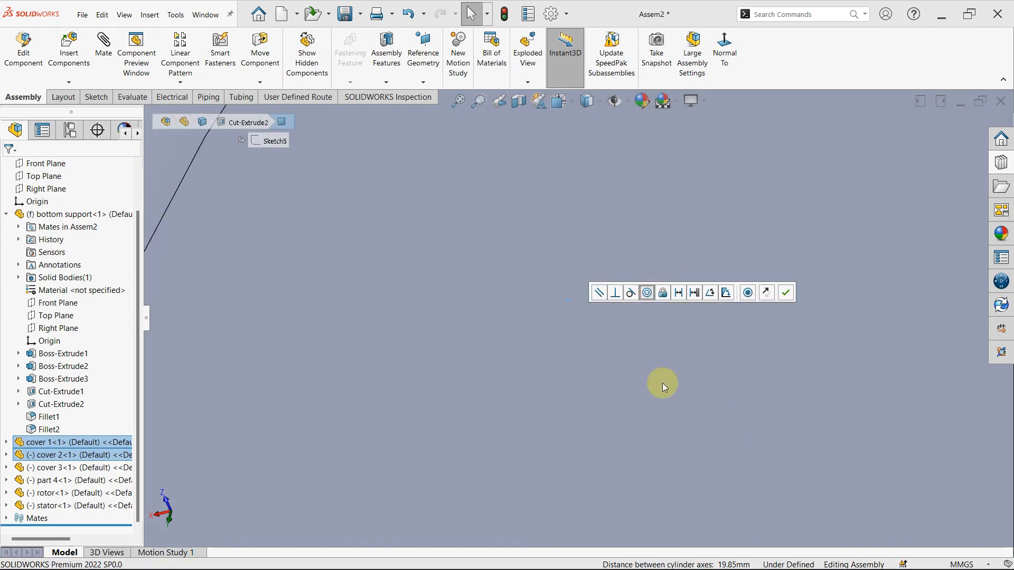
scroll(720, 349, "up", 5)
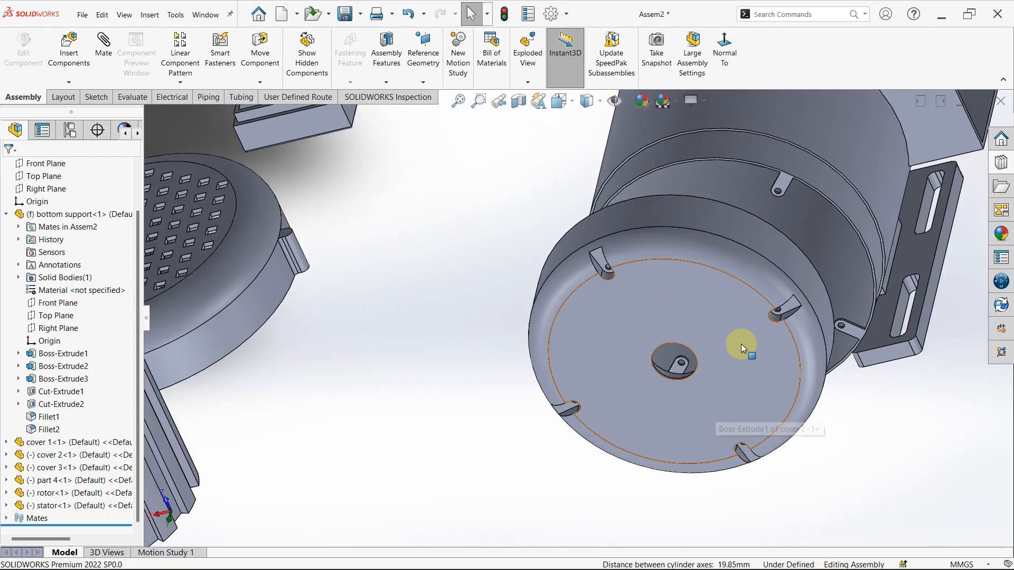
- Add a second concentric mate between another of cover 2's screw holes and the hole in a different tab of cover 1
scroll(741, 437, "down", 2)
scroll(817, 292, "down", 1)
middle_click_drag(774, 302, 766, 269)
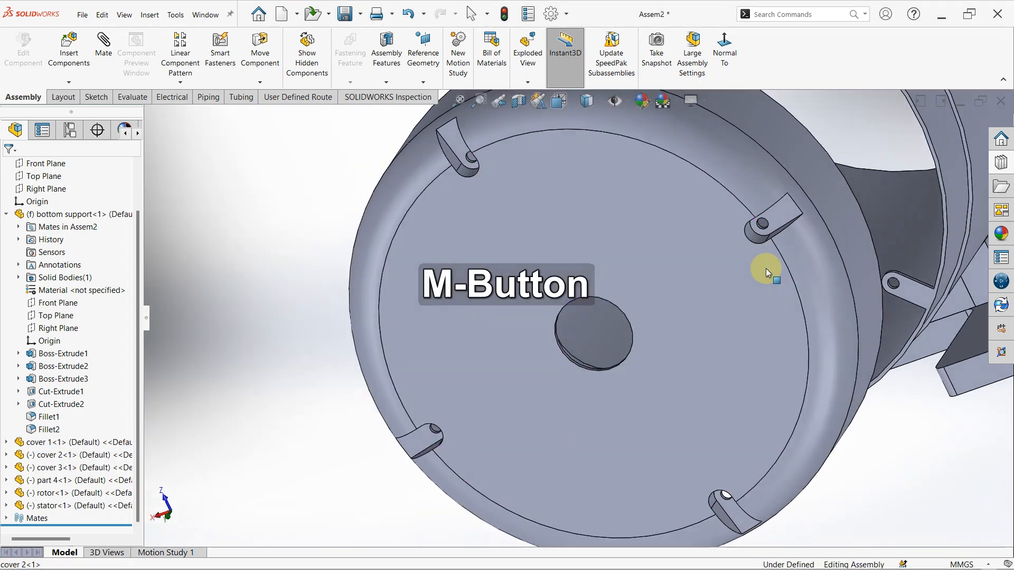
scroll(738, 502, "down", 8)
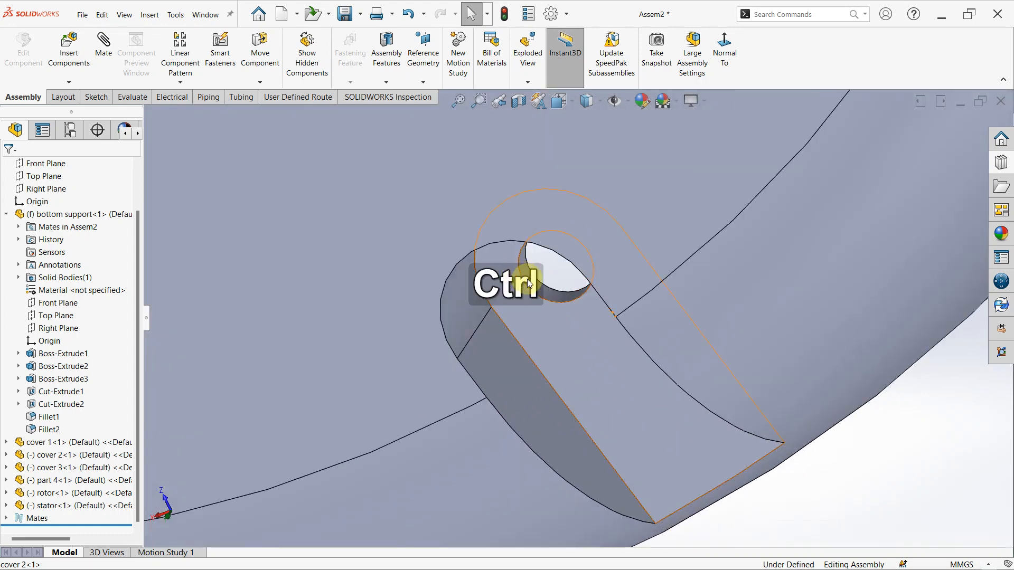
left_click(549, 293, "ctrl")
scroll(560, 292, "up", 8)
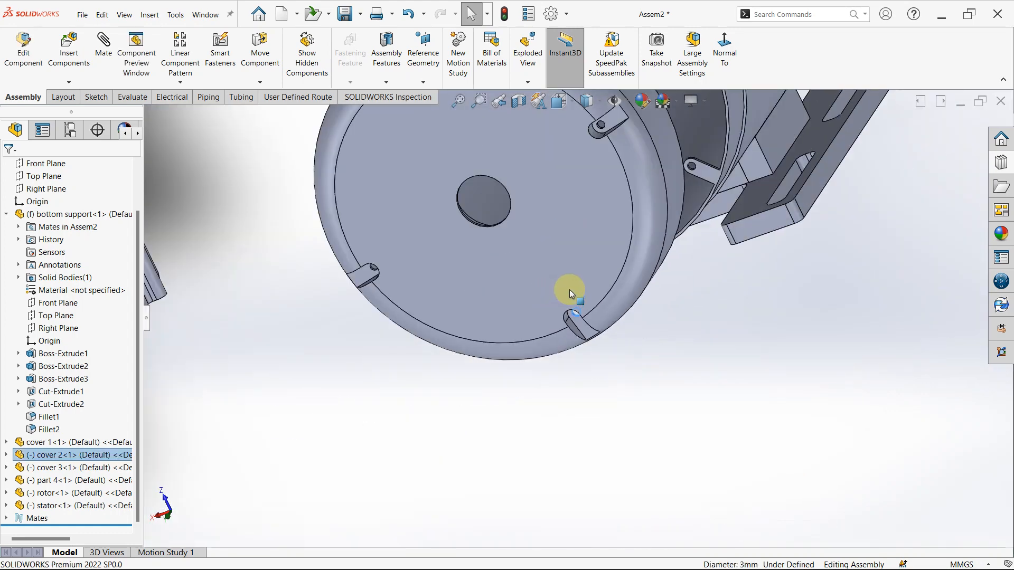
scroll(738, 185, "up", 6)
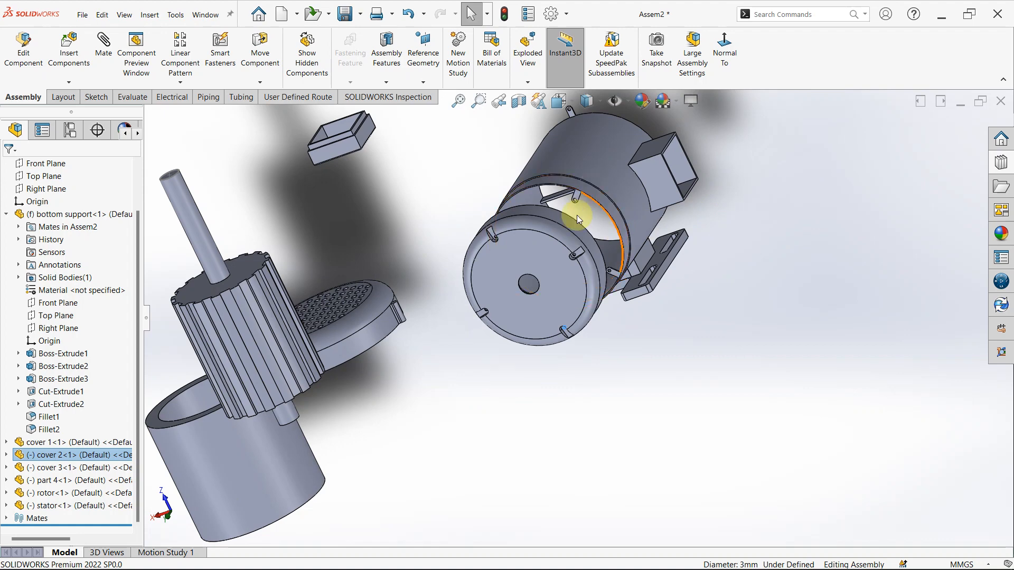
scroll(607, 288, "down", 10)
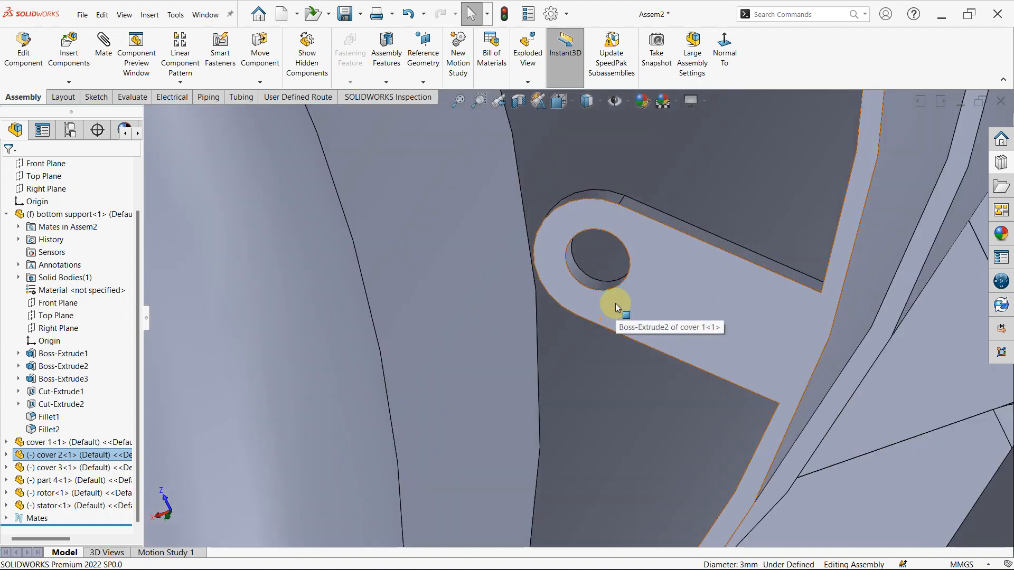
left_click(583, 281, "ctrl")
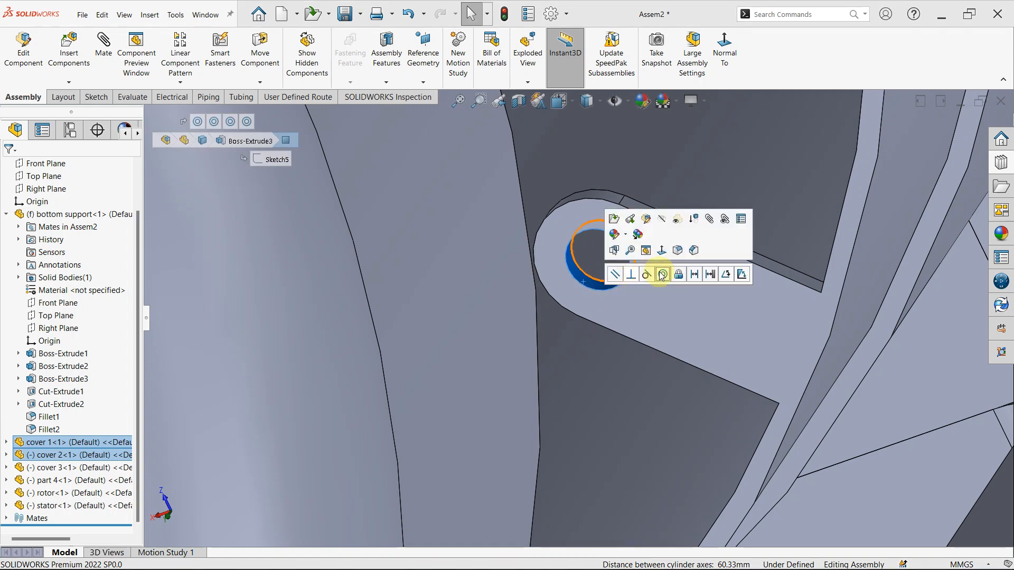
left_click(668, 275)
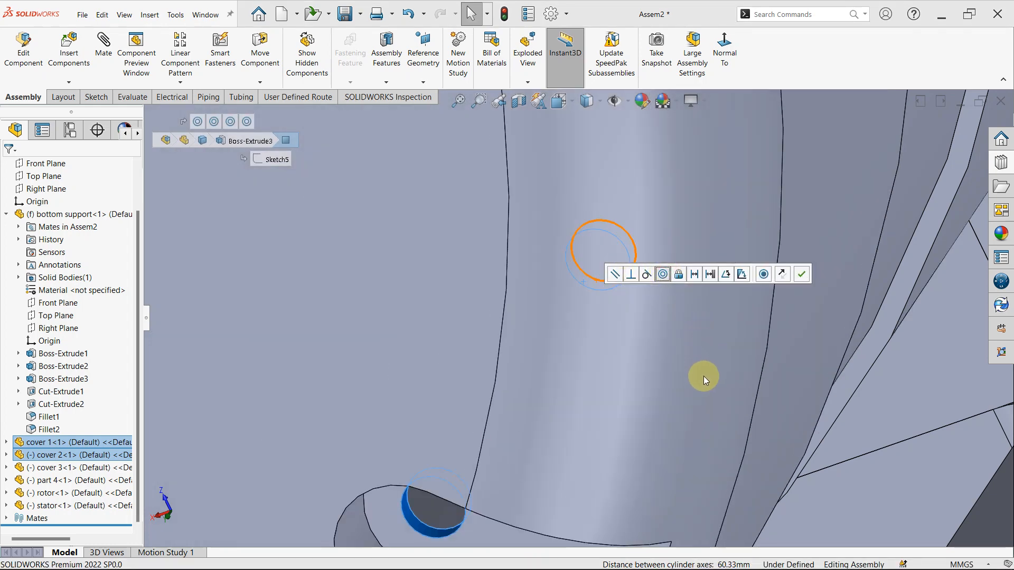
left_click(703, 377)
- Slide cover 2 along its axis outward from cover 1's open end to separate their rims
scroll(700, 384, "up", 5)
middle_click_drag(701, 389, 560, 371)
scroll(380, 300, "down", 5)
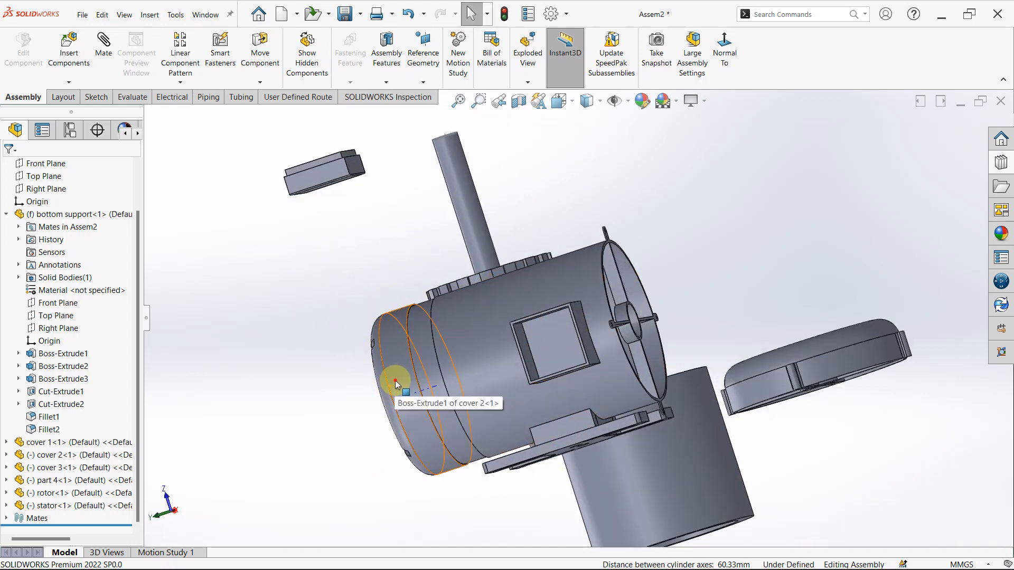
left_click(395, 380)
left_click_drag(380, 381, 357, 363)
key("Escape")
- Mate the inner circular edge of cover 1's open end coincident with cover 2's inner rim edge
scroll(463, 316, "down", 3)
middle_click_drag(462, 316, 347, 207)
scroll(496, 312, "down", 5)
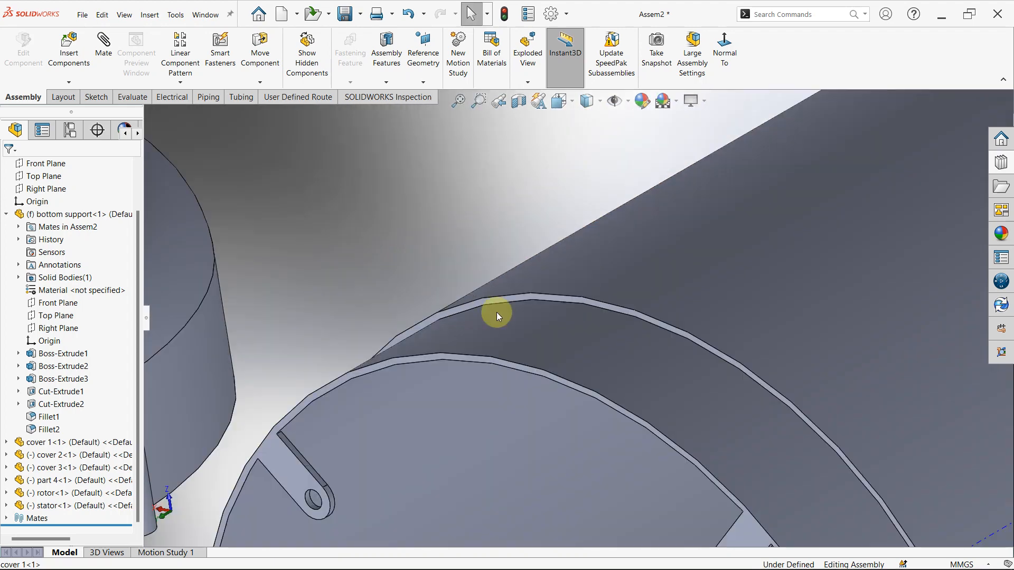
left_click(534, 301)
key("f")
middle_click_drag(521, 362, 363, 398)
scroll(364, 397, "down", 8)
scroll(498, 343, "down", 2)
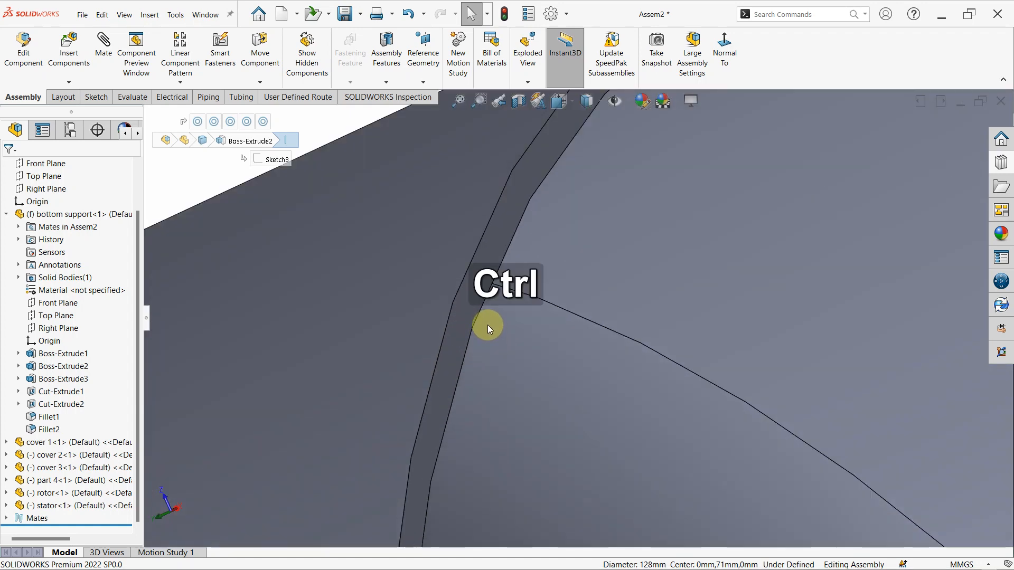
left_click(480, 312, "ctrl")
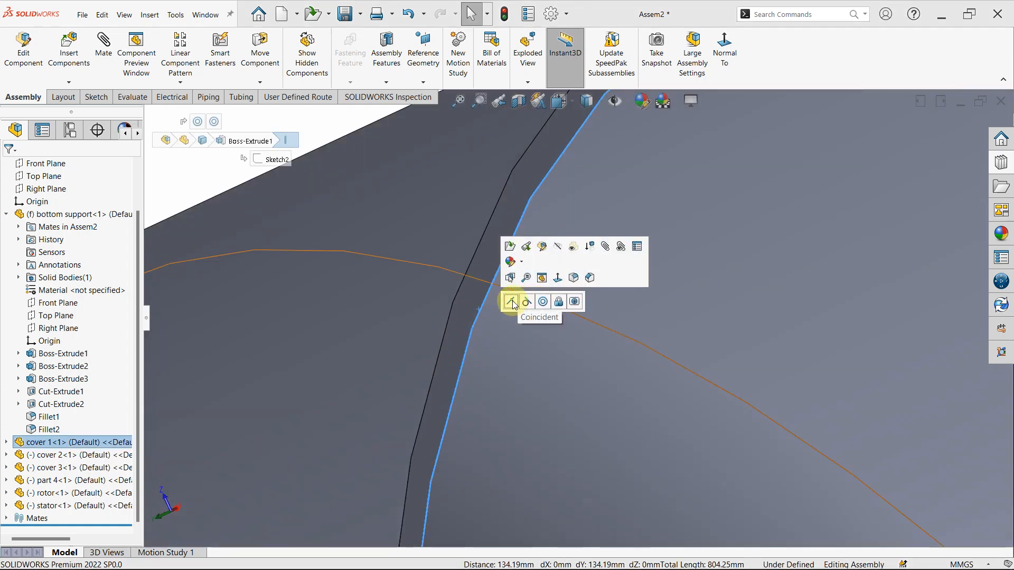
left_click(511, 302)
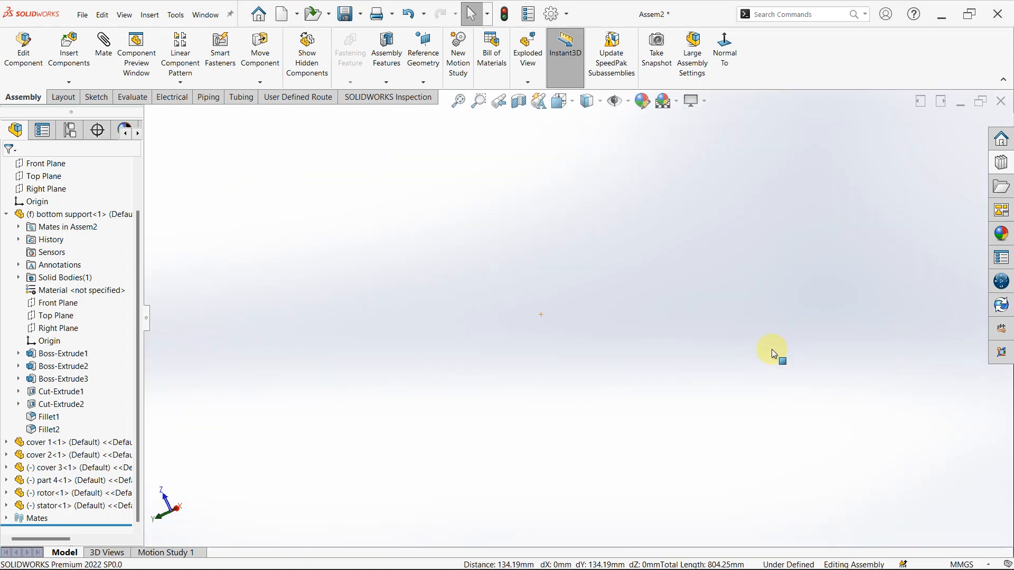
- Try to move cover 2 to check that its mates lock it to cover 1, and look over the remaining parts
scroll(771, 349, "up", 7)
middle_click_drag(630, 257, 716, 341)
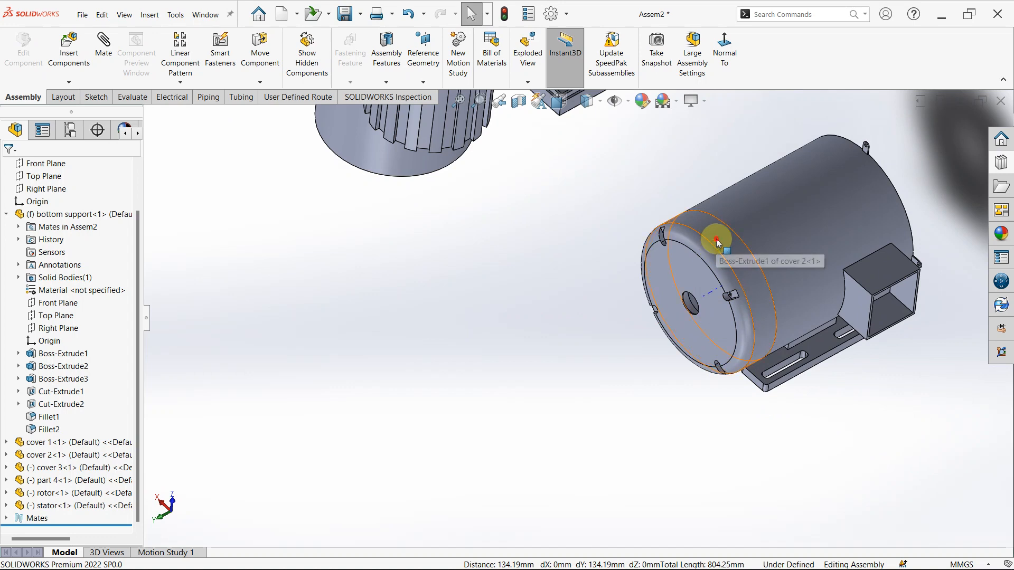
left_click_drag(719, 243, 683, 233)
left_click_drag(629, 328, 675, 259)
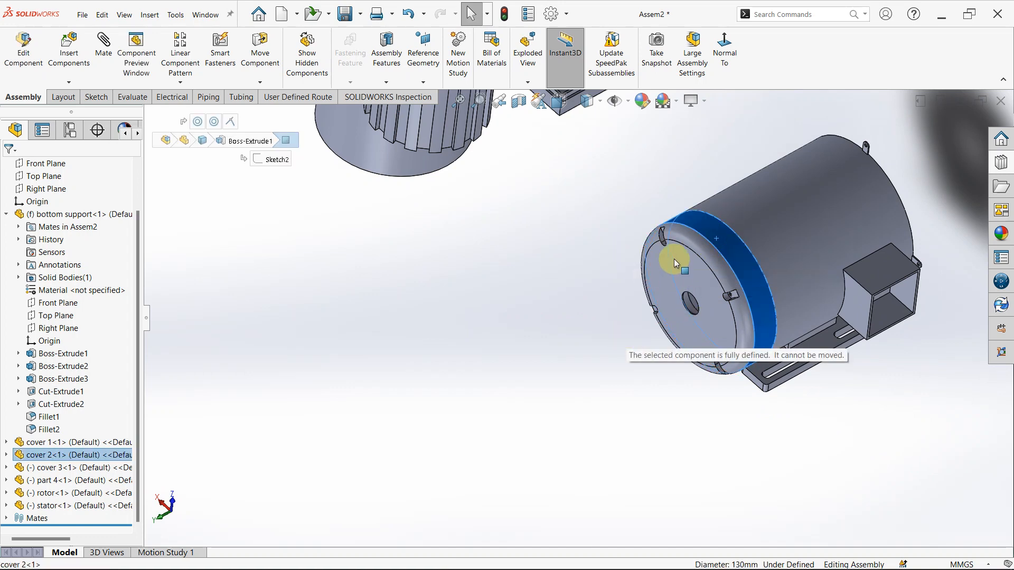
left_click(544, 288)
scroll(768, 233, "up", 6)
middle_click_drag(767, 232, 663, 265)
scroll(625, 271, "down", 8)
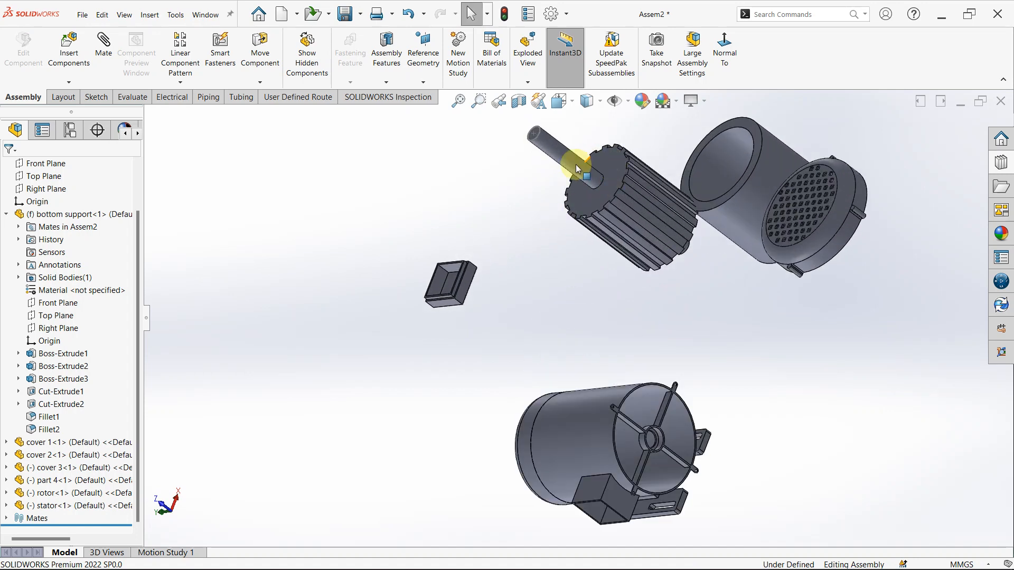
left_click(574, 165)
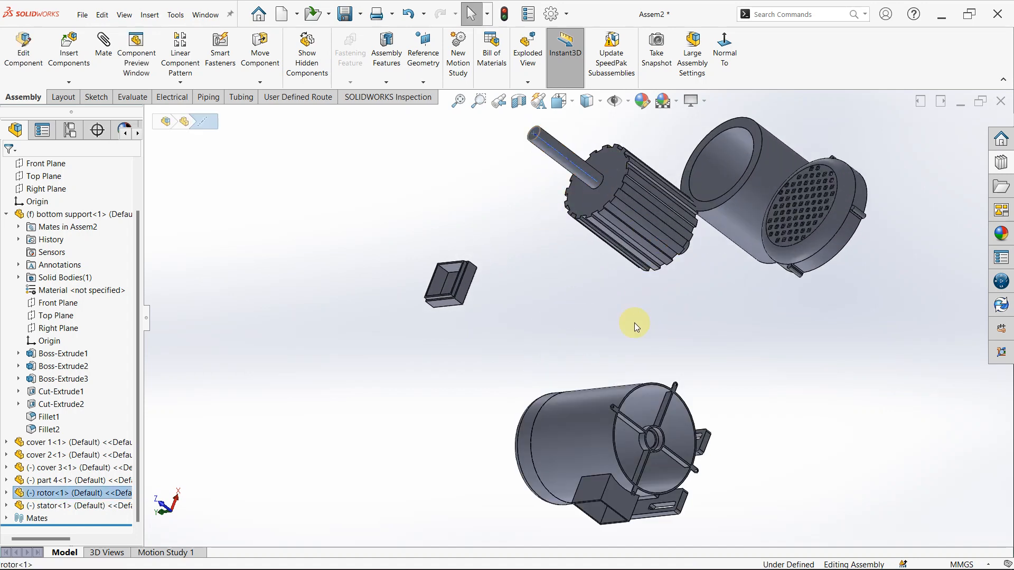
left_click(569, 299)
left_click(575, 175)
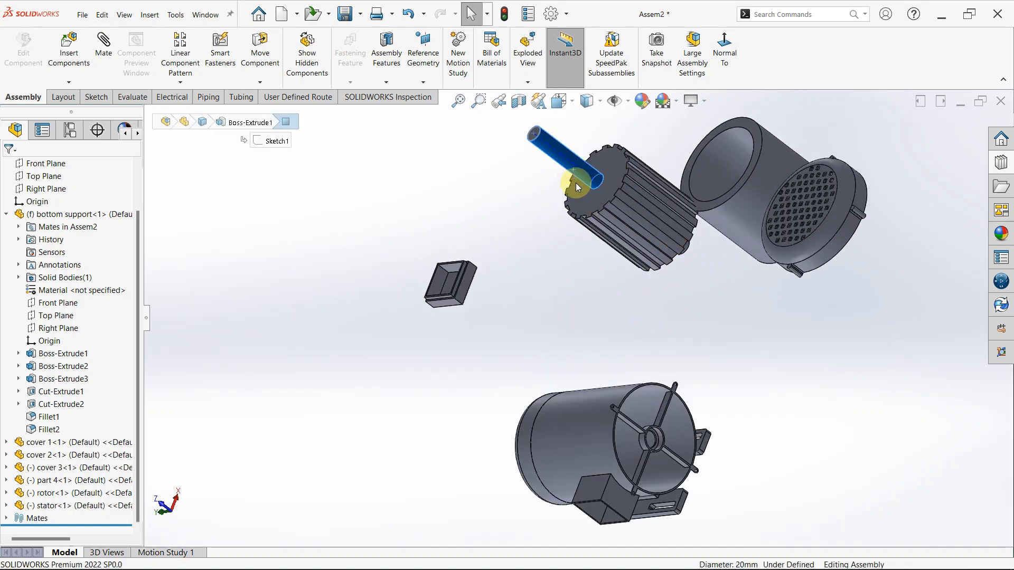
scroll(676, 433, "down", 3)
scroll(629, 320, "up", 6)
middle_click_drag(630, 321, 686, 346)
left_click(729, 373)
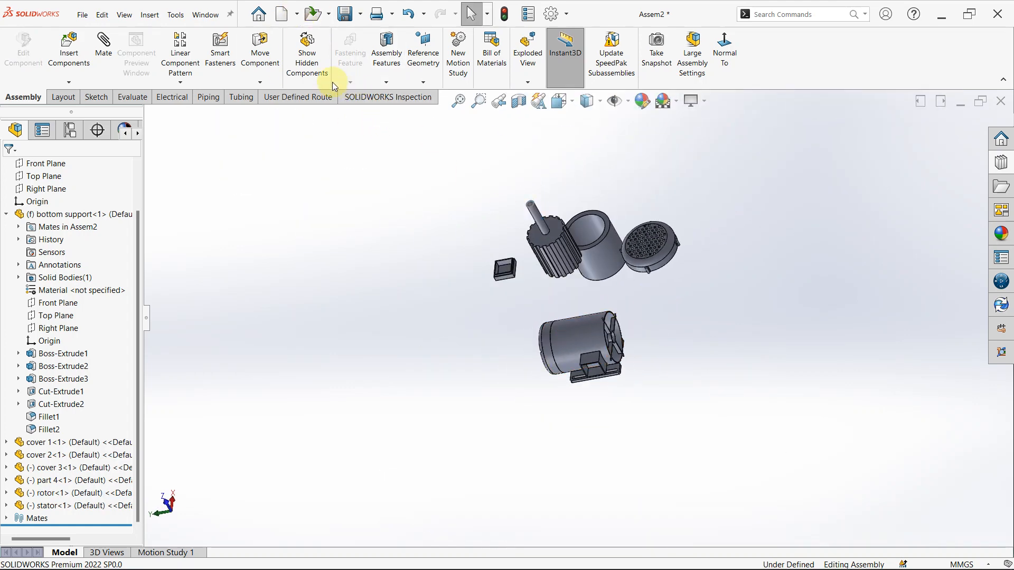
- Rotate the rotor freely until its long shaft end points the same way as cover 1's ribbed end
left_click(264, 84)
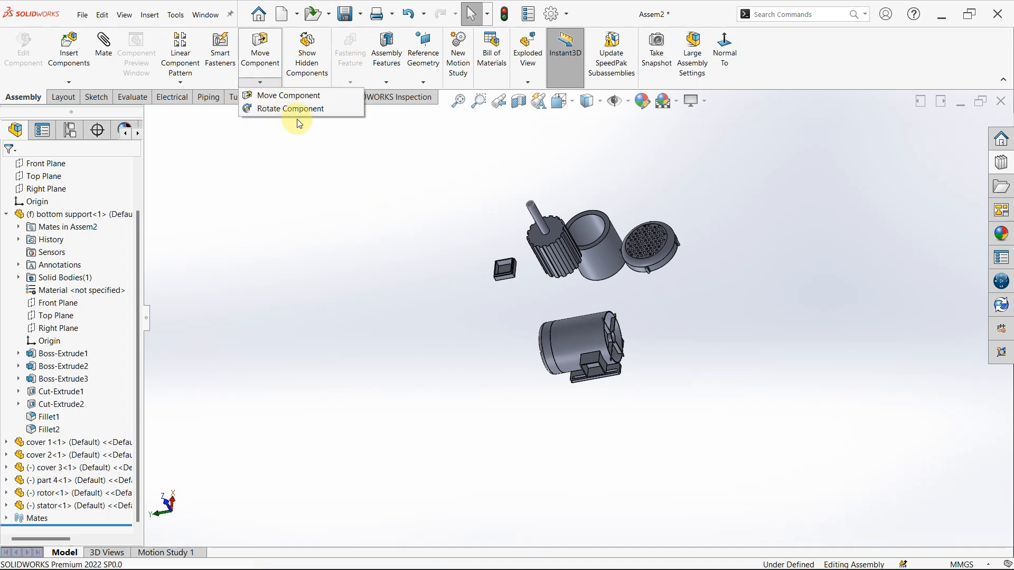
left_click(295, 109)
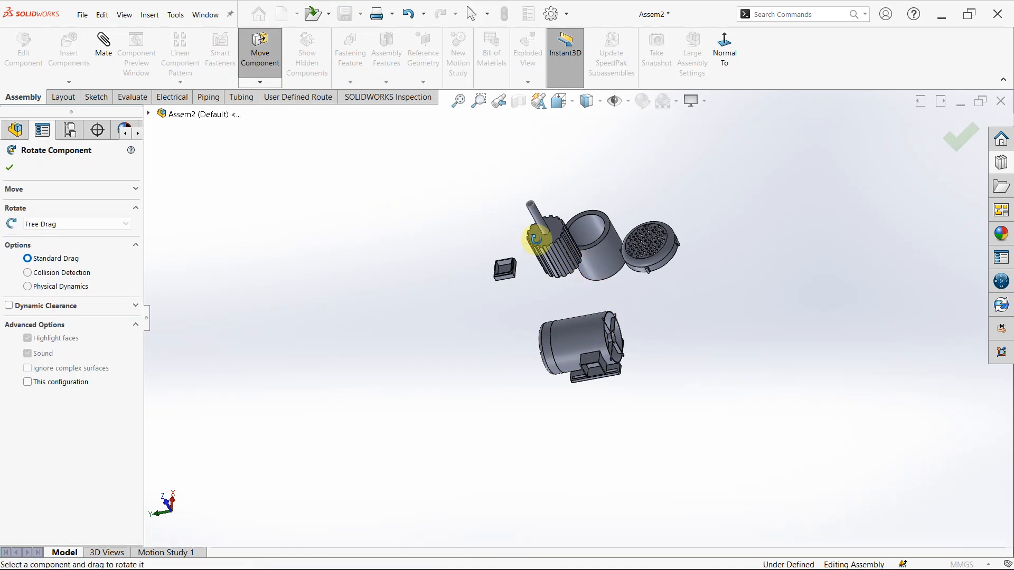
left_click_drag(536, 239, 597, 349)
key("Escape")
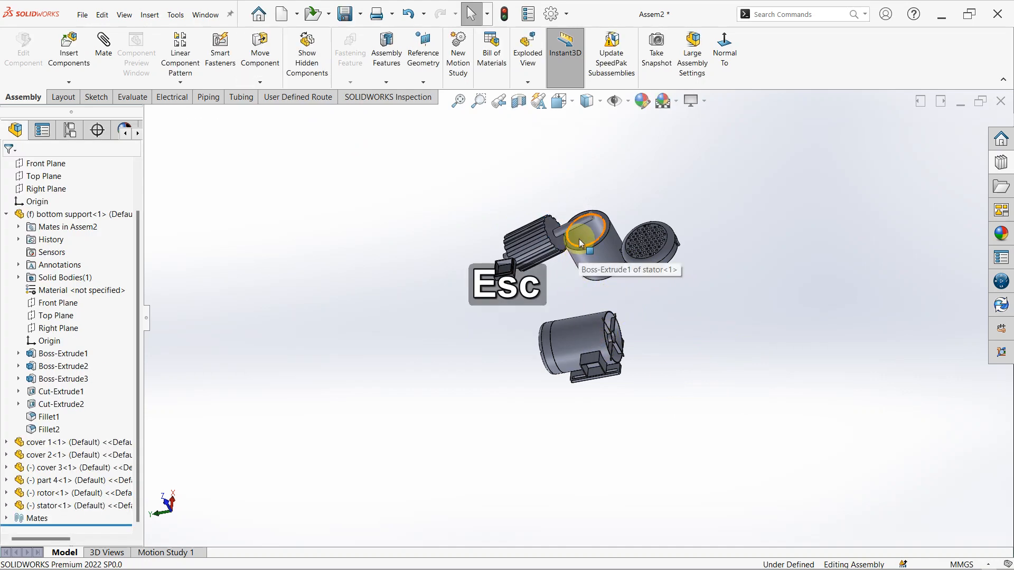
- Mate the rotor's long shaft concentric with the central hub hole at cover 1's ribbed end
left_click(579, 226)
scroll(584, 267, "down", 4)
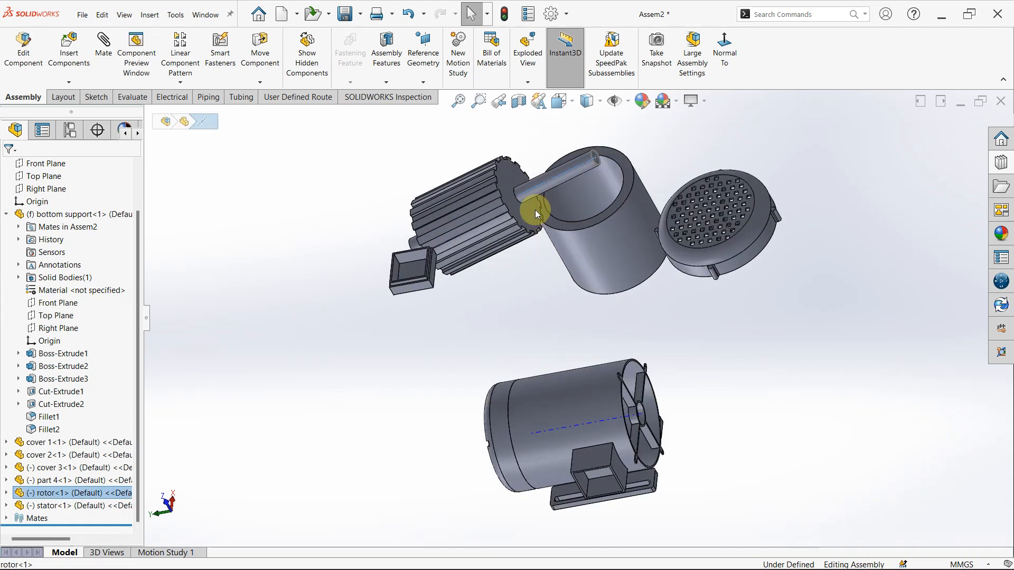
left_click(532, 197)
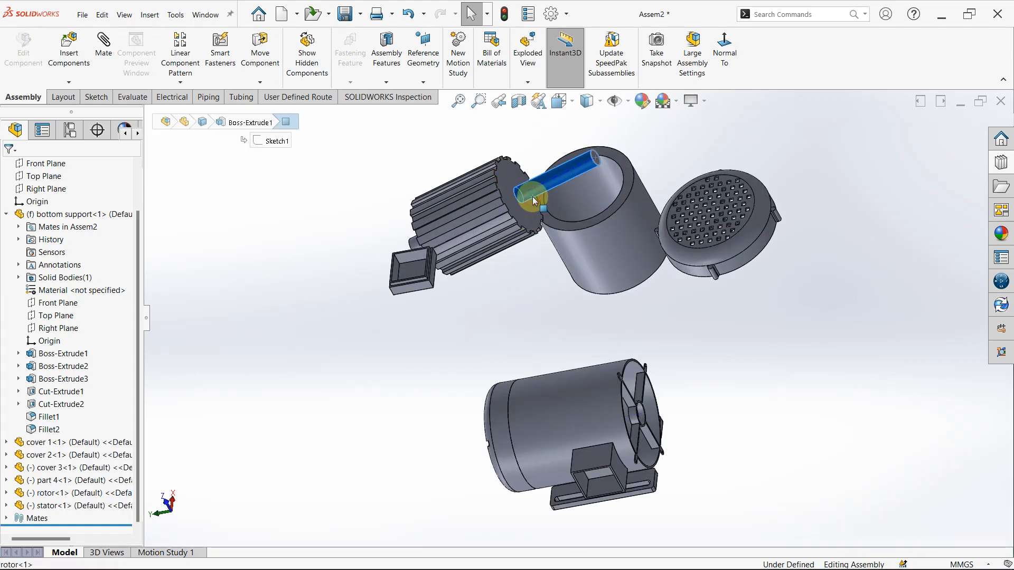
scroll(579, 315, "up", 2)
scroll(657, 429, "down", 5)
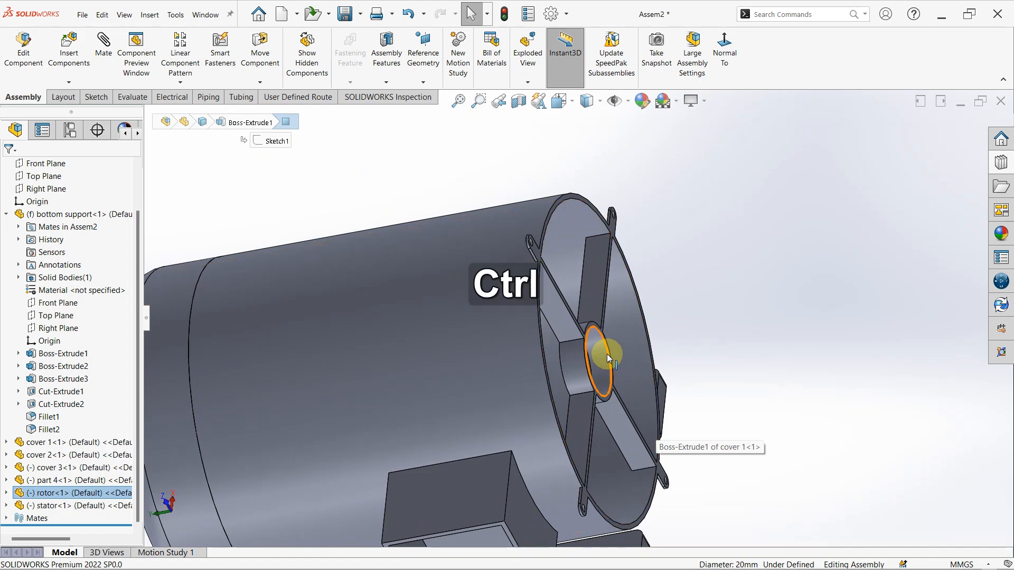
left_click(607, 354, "ctrl")
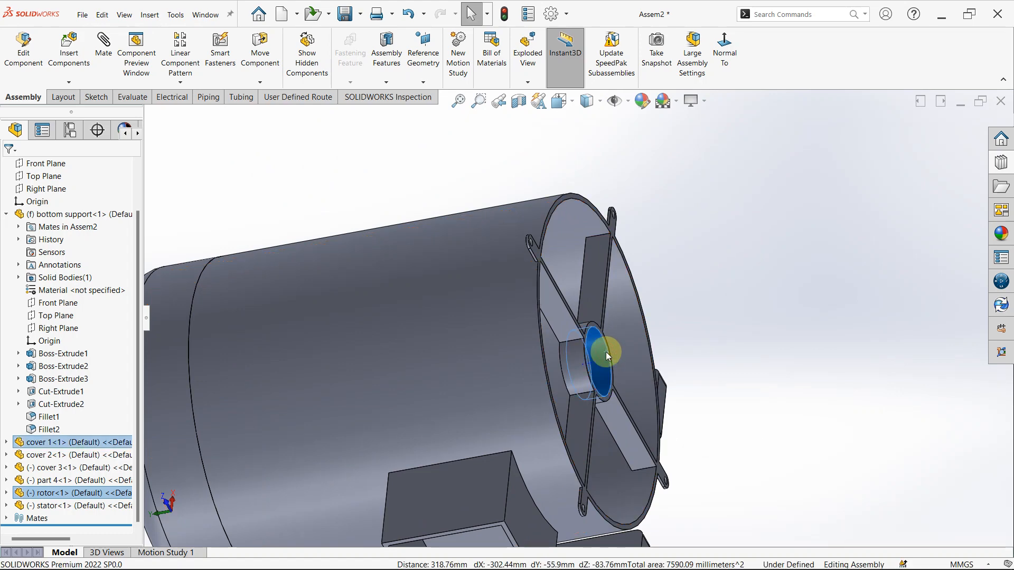
left_click(687, 345)
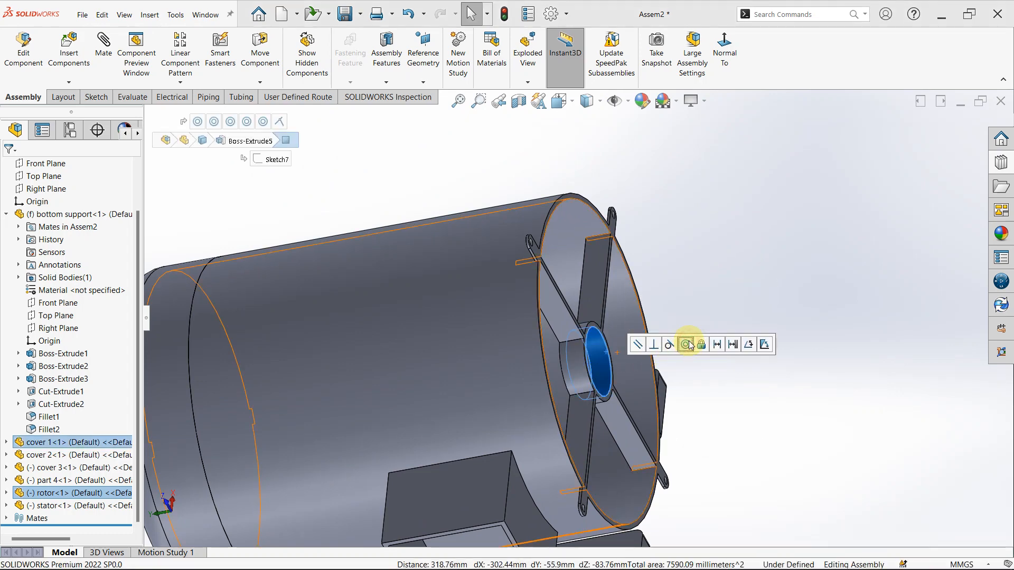
left_click(712, 452)
- Slide the rotor along its axis so the shaft protrudes further through cover 1's hub
scroll(711, 453, "up", 4)
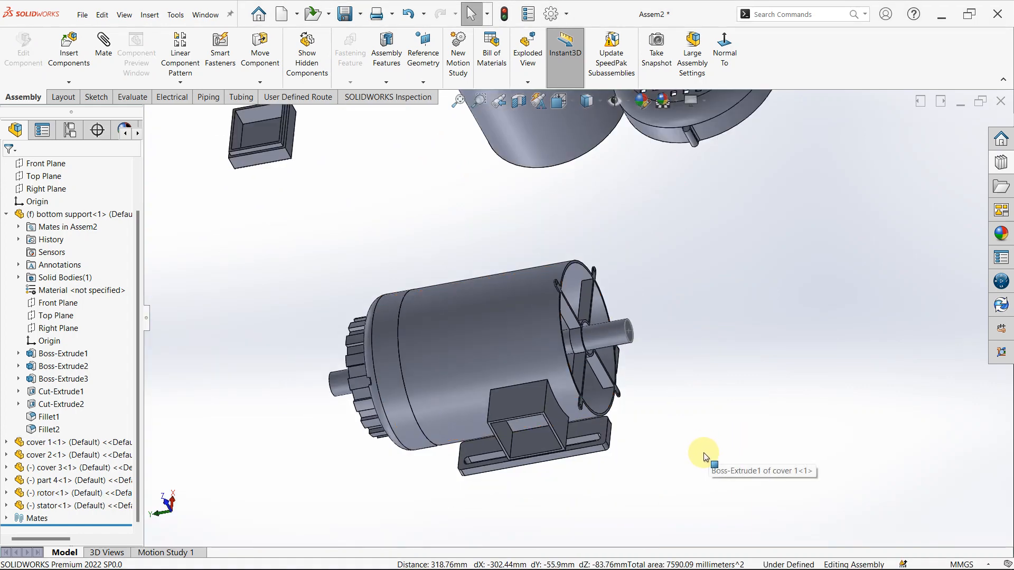
left_click(629, 504)
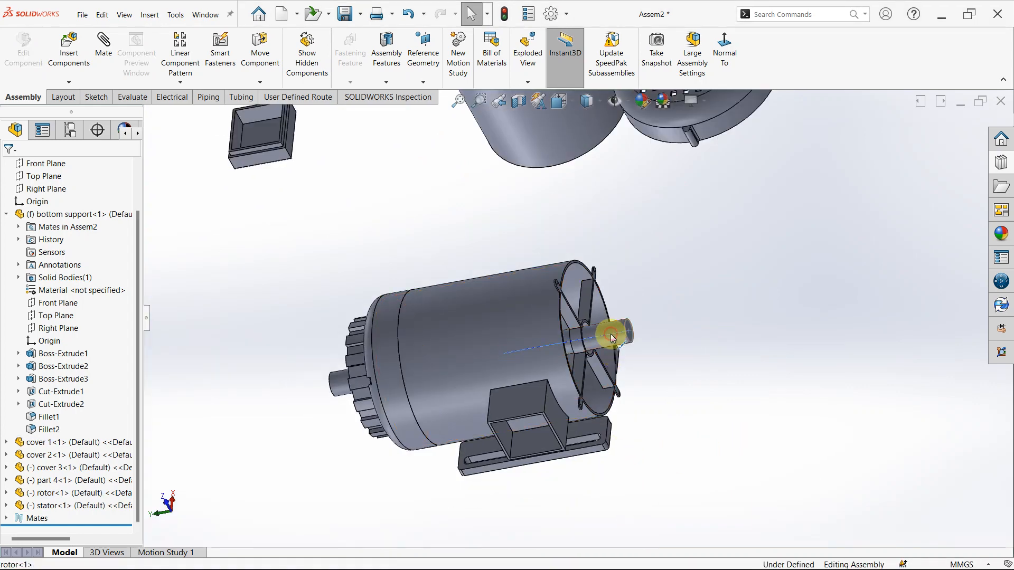
left_click(610, 334)
left_click(809, 444)
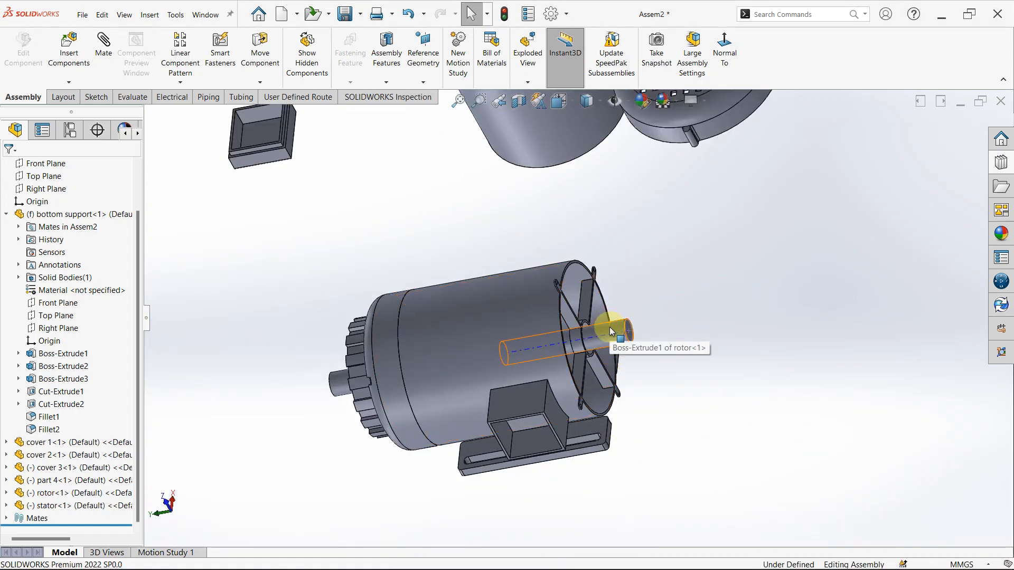
left_click_drag(611, 332, 687, 325)
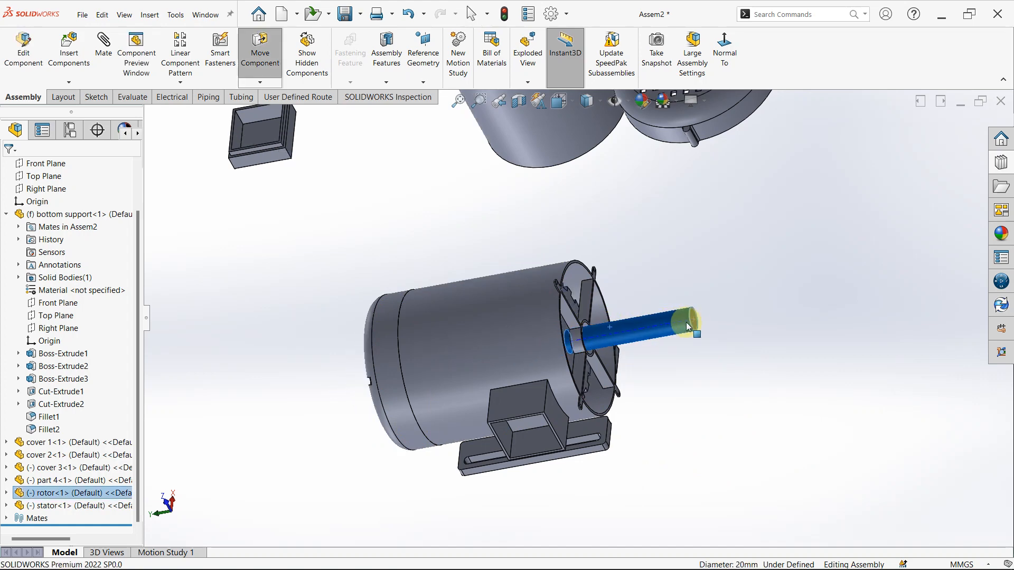
- Hide cover 2 to open up the end of cover 1 opposite the ribbed hub
middle_click_drag(661, 369, 521, 424)
scroll(681, 345, "down", 2)
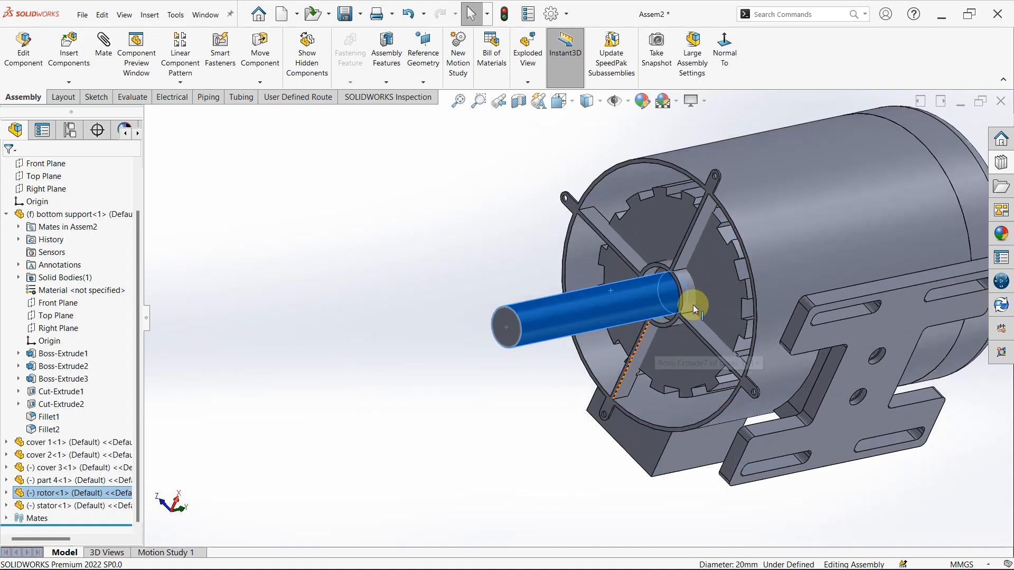
middle_click_drag(693, 305, 863, 220)
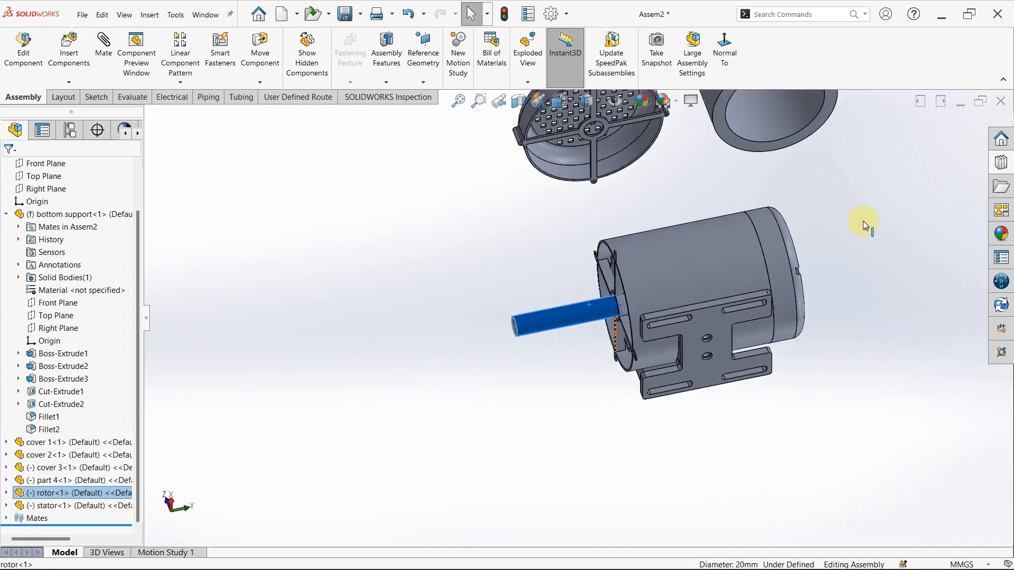
right_click(768, 247)
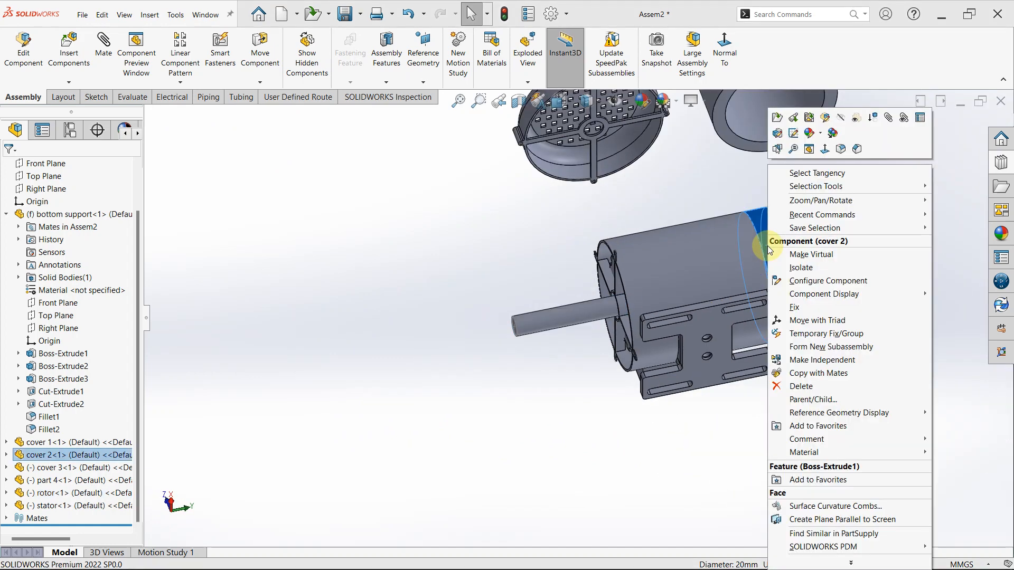
left_click(840, 121)
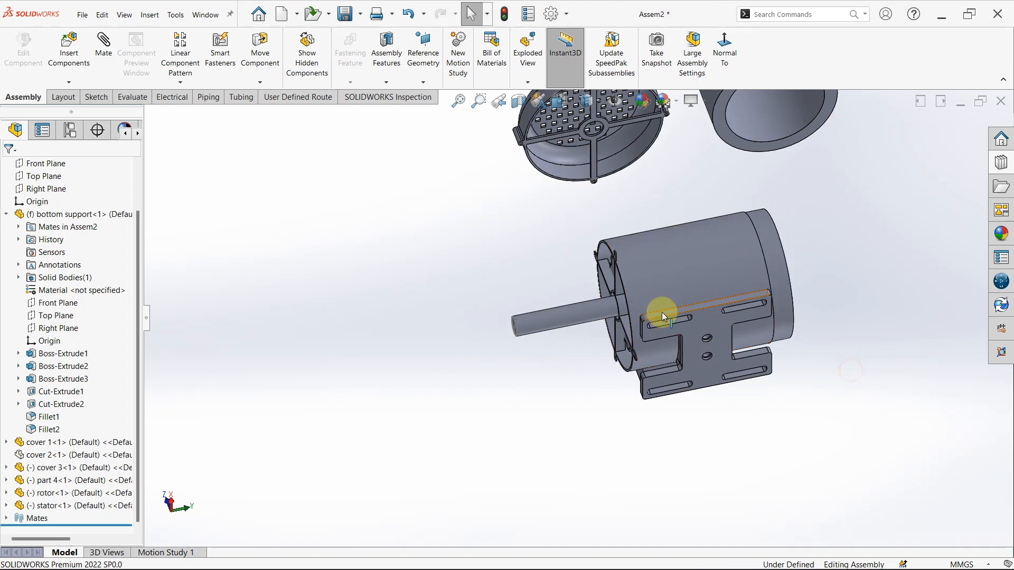
- Slide the rotor along its axis completely out through cover 1's open end
scroll(661, 312, "down", 2)
left_click(555, 316)
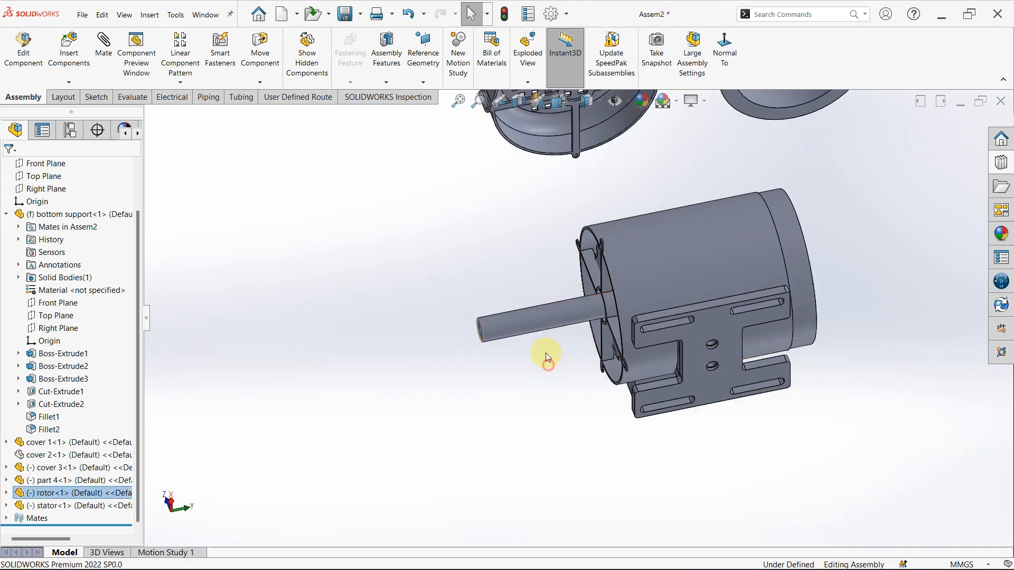
left_click_drag(539, 313, 580, 308)
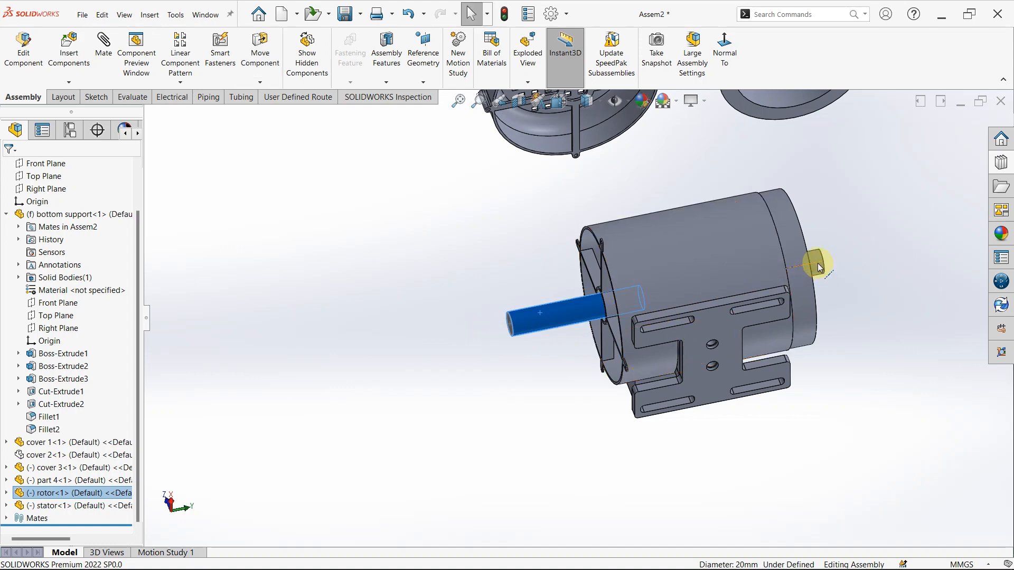
scroll(819, 267, "down", 5)
scroll(845, 264, "up", 5)
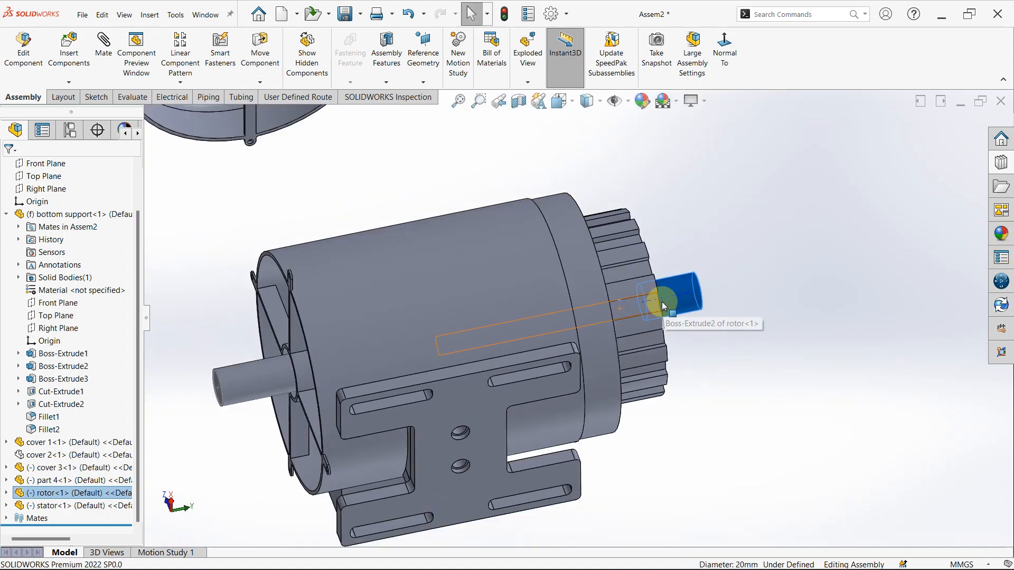
left_click_drag(663, 305, 943, 264)
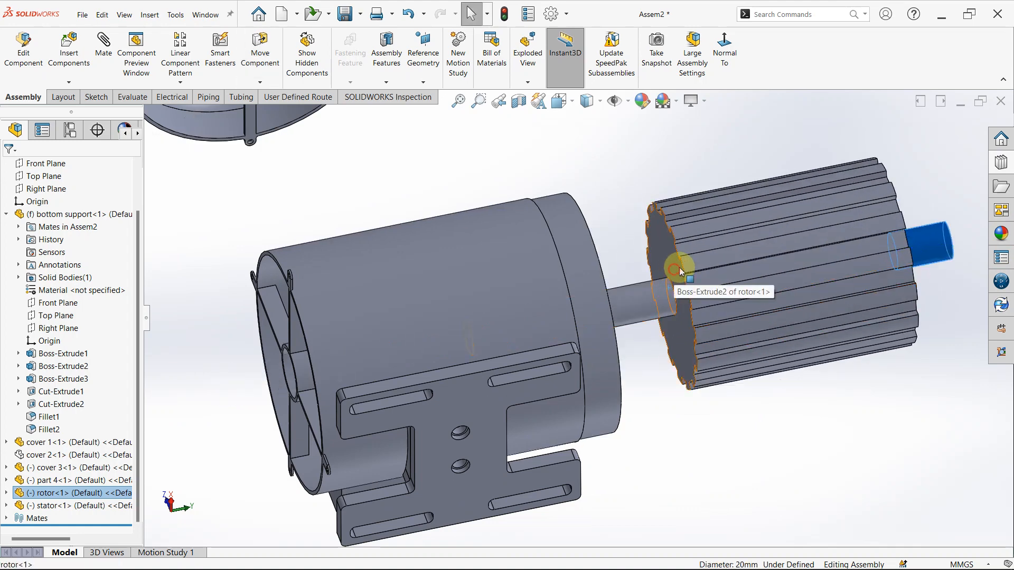
left_click_drag(681, 338, 900, 257)
key("Escape")
- Add a 2 mm distance mate between the inner face of cover 1's hub and the rotor core's end face on the long-shaft side
middle_click_drag(577, 317, 541, 355)
scroll(678, 286, "down", 5)
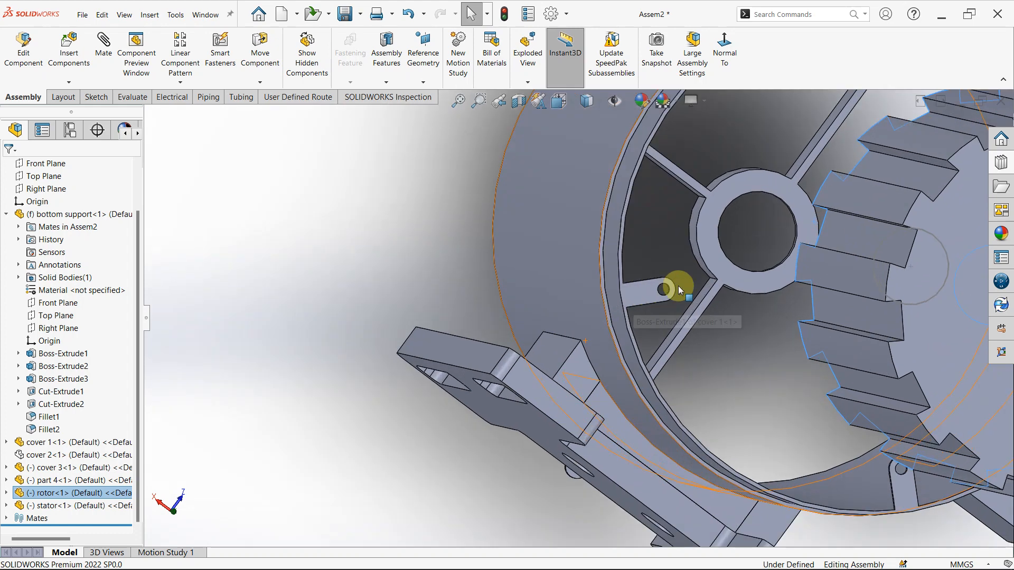
left_click(702, 228)
scroll(581, 309, "up", 5)
middle_click_drag(523, 280, 801, 318)
scroll(760, 309, "down", 3)
left_click(721, 298, "ctrl")
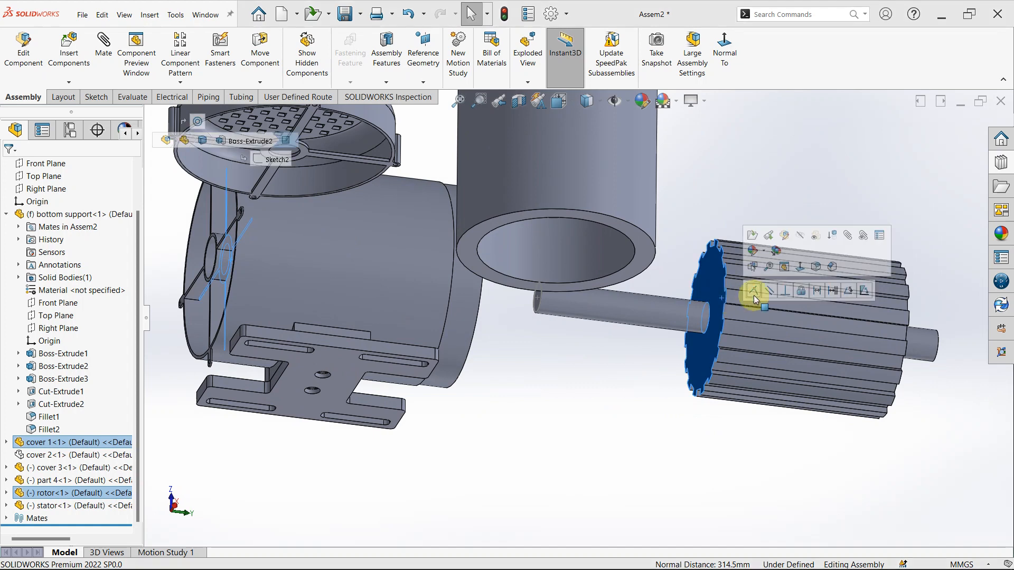
left_click(816, 292)
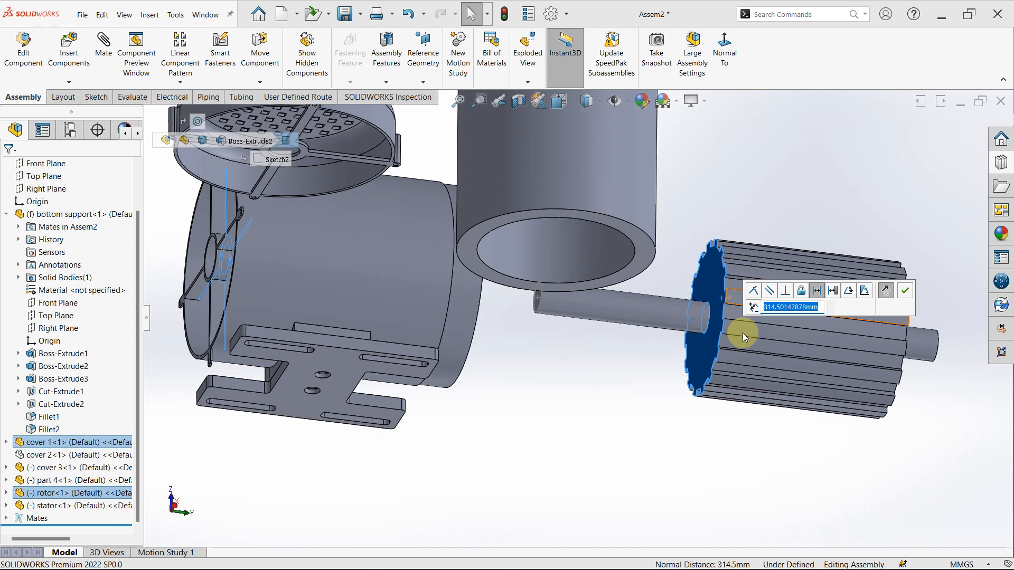
type("2")
key("Return")
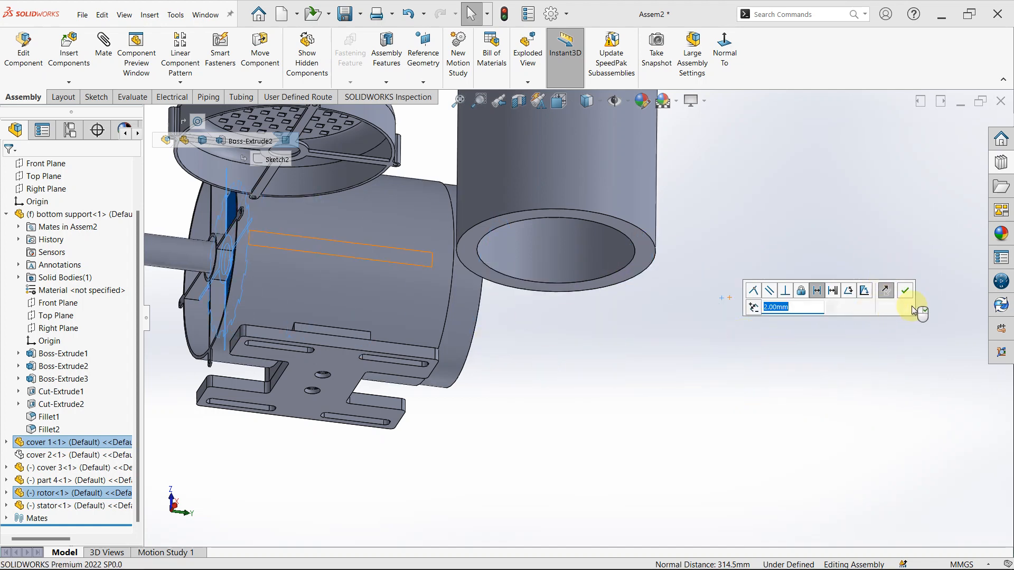
right_click(785, 395)
- Hide cover 1 to expose the rotor inside it
mouse_move(455, 357)
middle_mouse_down()
mouse_move(453, 317)
mouse_move(335, 335)
mouse_move(454, 385)
mouse_move(449, 338)
middle_mouse_up()
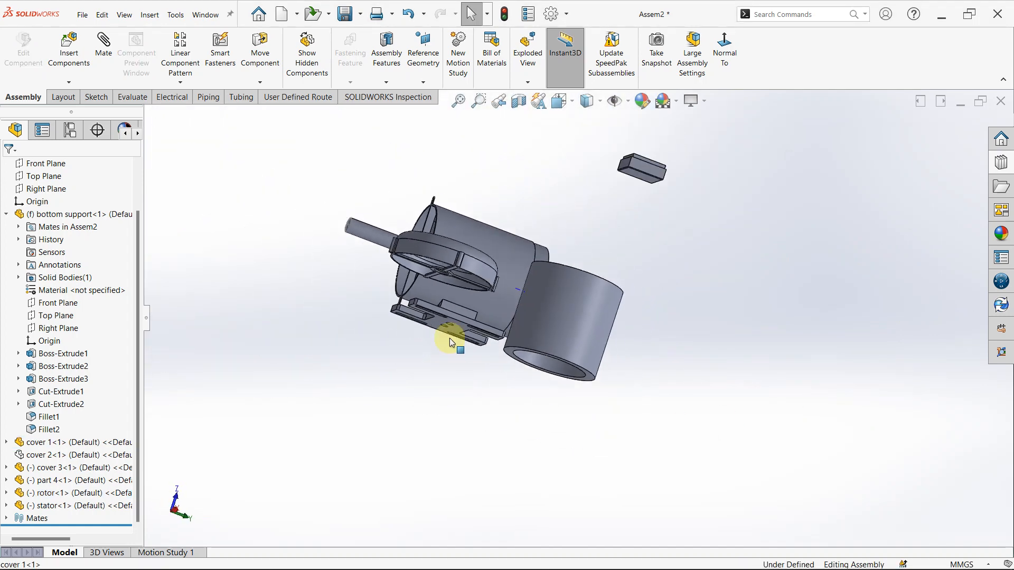
scroll(528, 303, "down", 5)
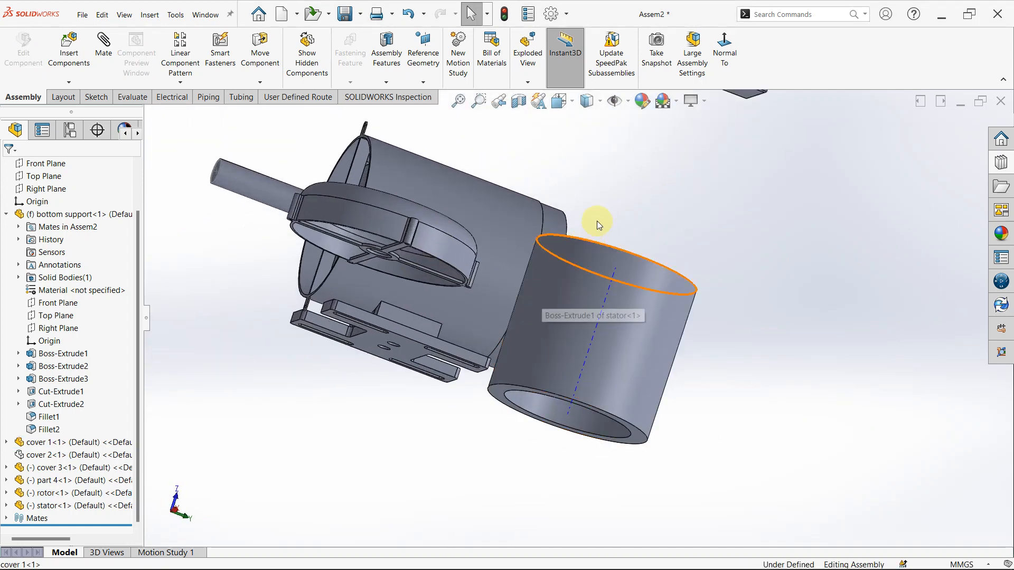
middle_click_drag(597, 220, 505, 282)
scroll(159, 392, "down", 1)
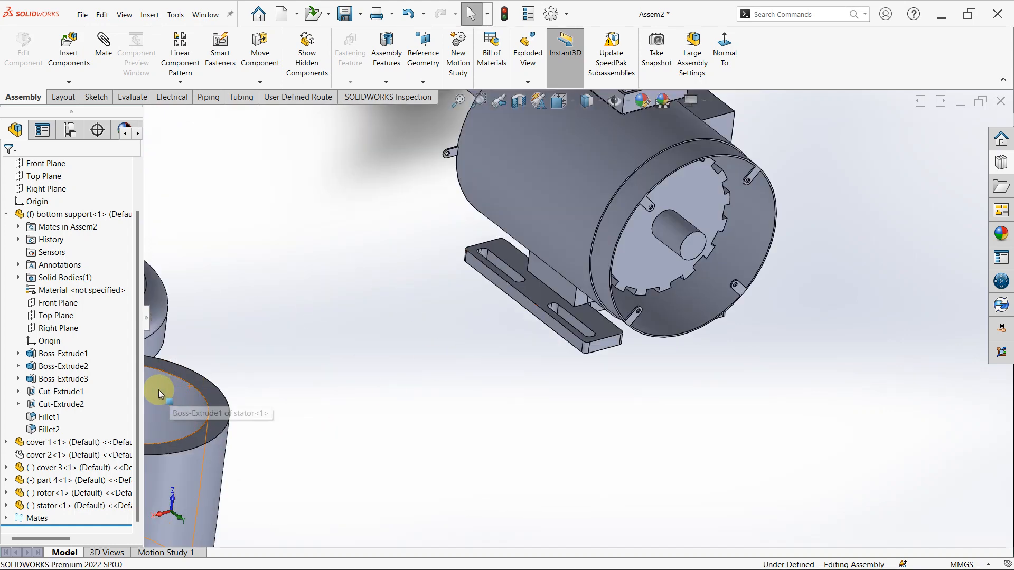
left_click(576, 152)
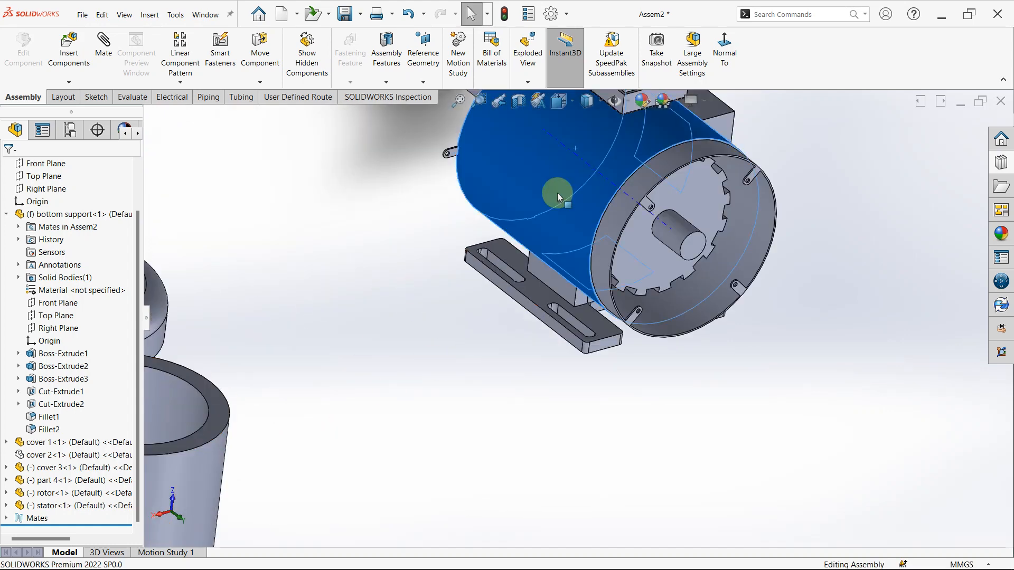
right_click(505, 177)
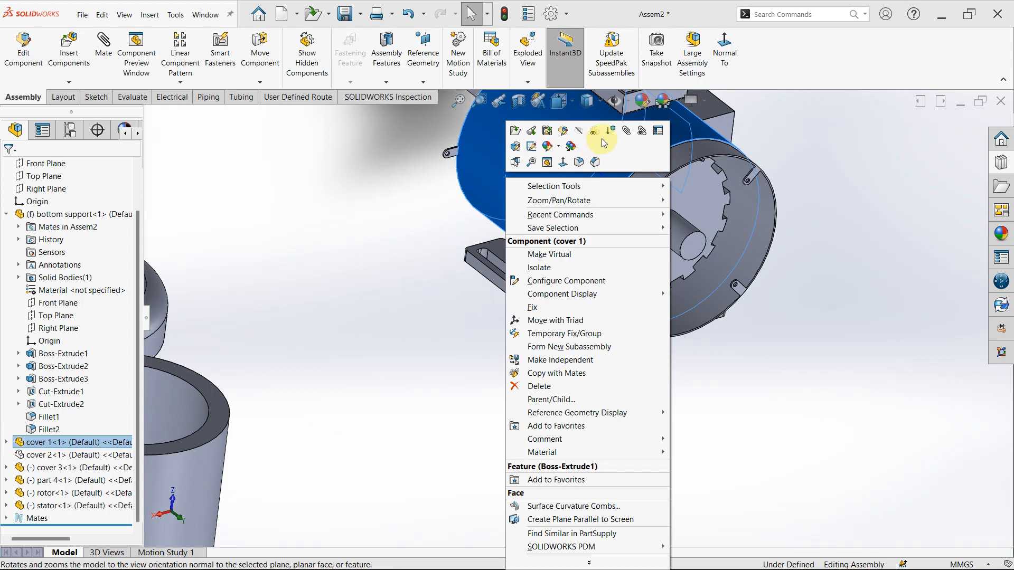
left_click(593, 131)
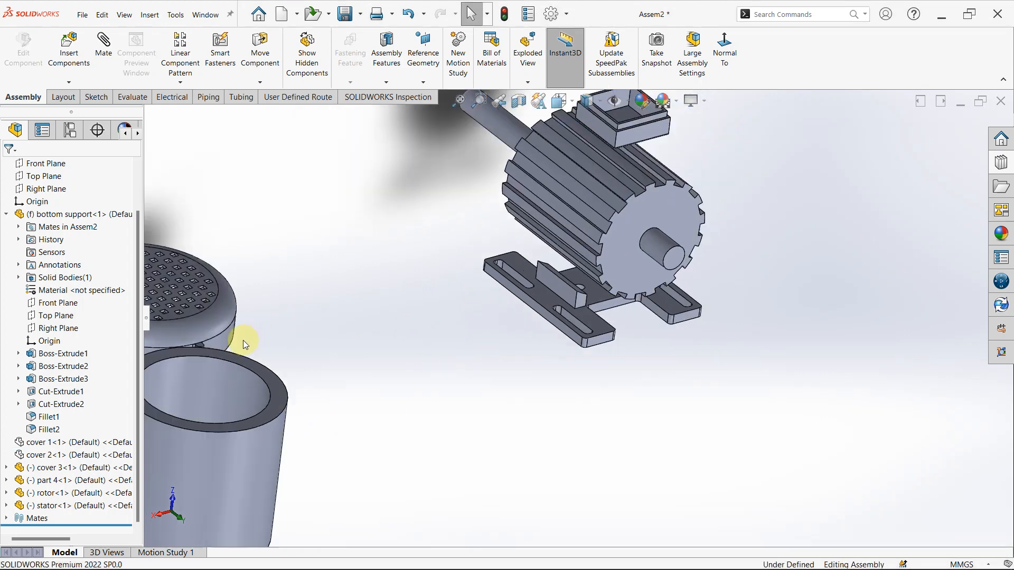
- Mate the stator's inner bore concentric with the outer face of the rotor core
left_click(305, 375)
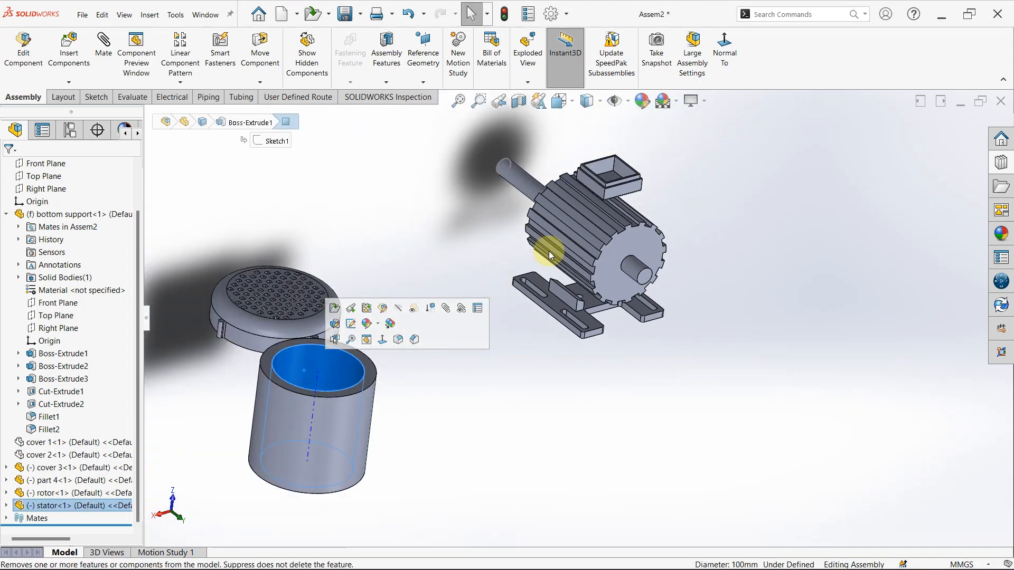
scroll(605, 220, "down", 5)
left_click(577, 246, "ctrl")
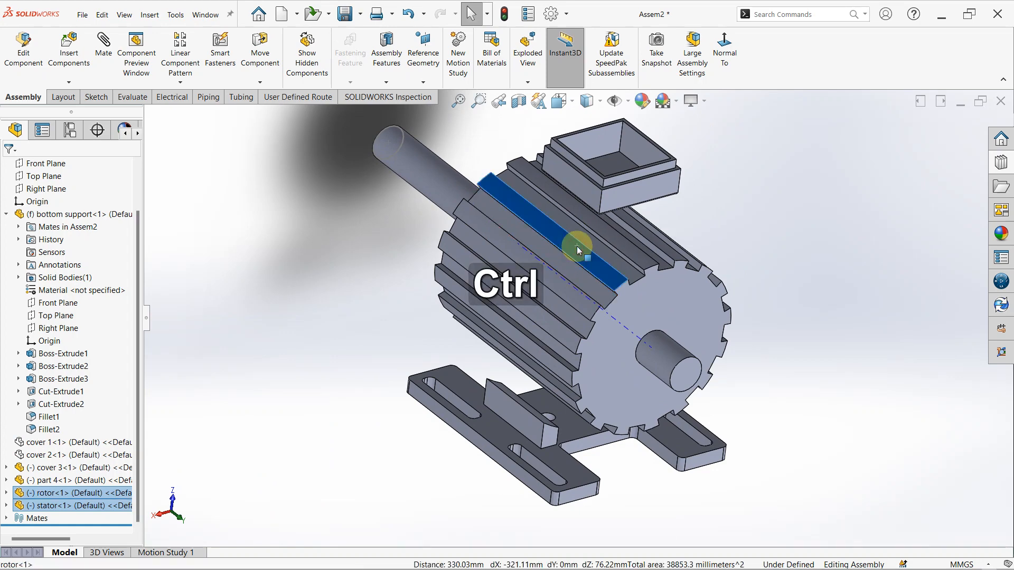
left_click(655, 215)
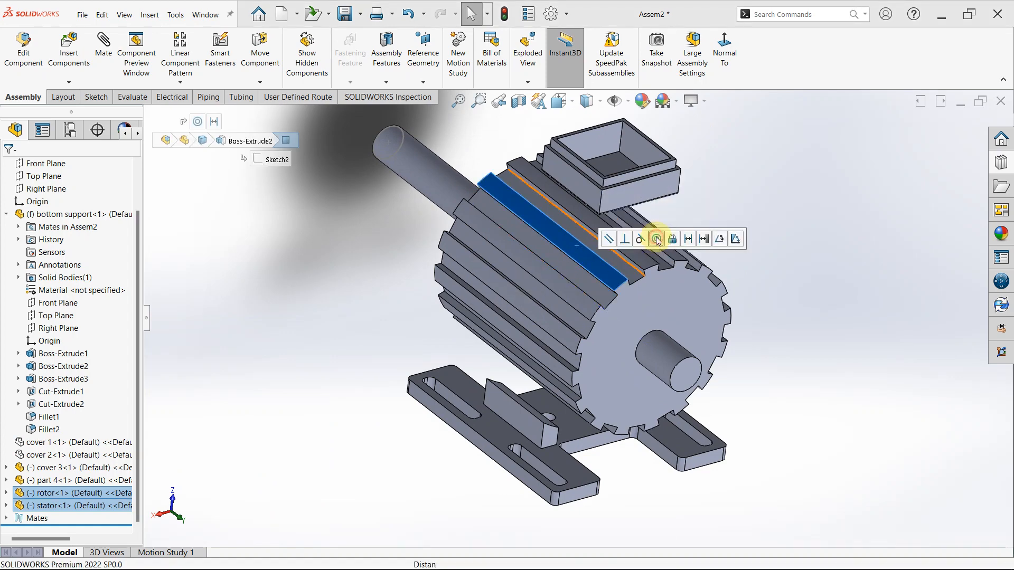
left_click(805, 309)
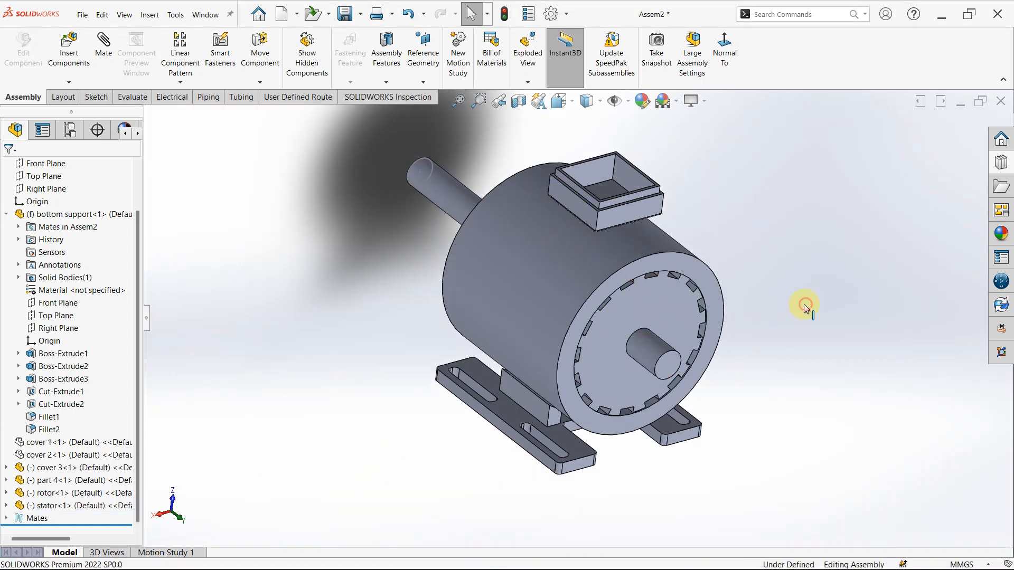
- Mate the stator's end face coincident with the rotor core's end face on the short-shaft side
scroll(633, 272, "down", 5)
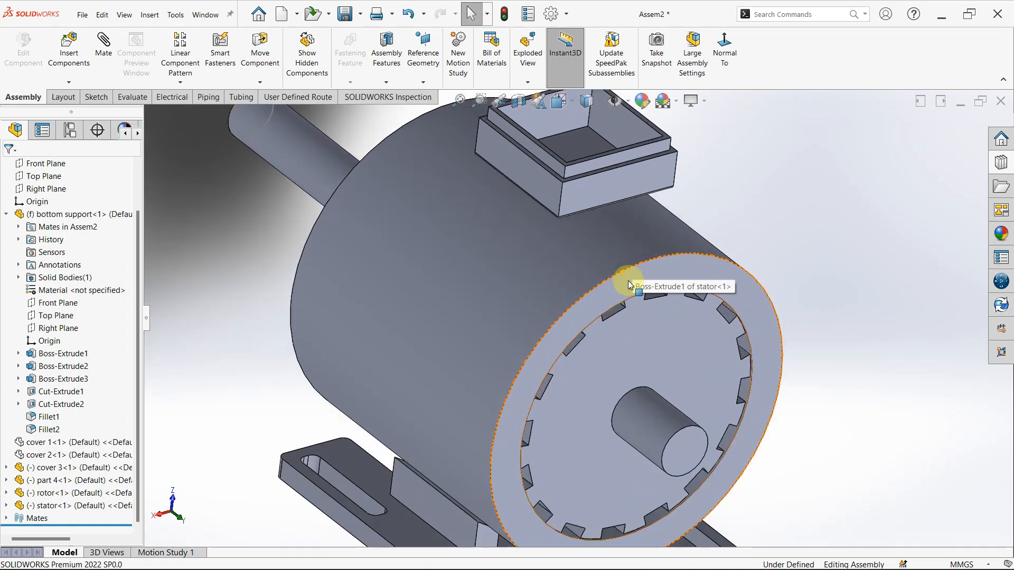
left_click(629, 288)
left_click(627, 321, "ctrl")
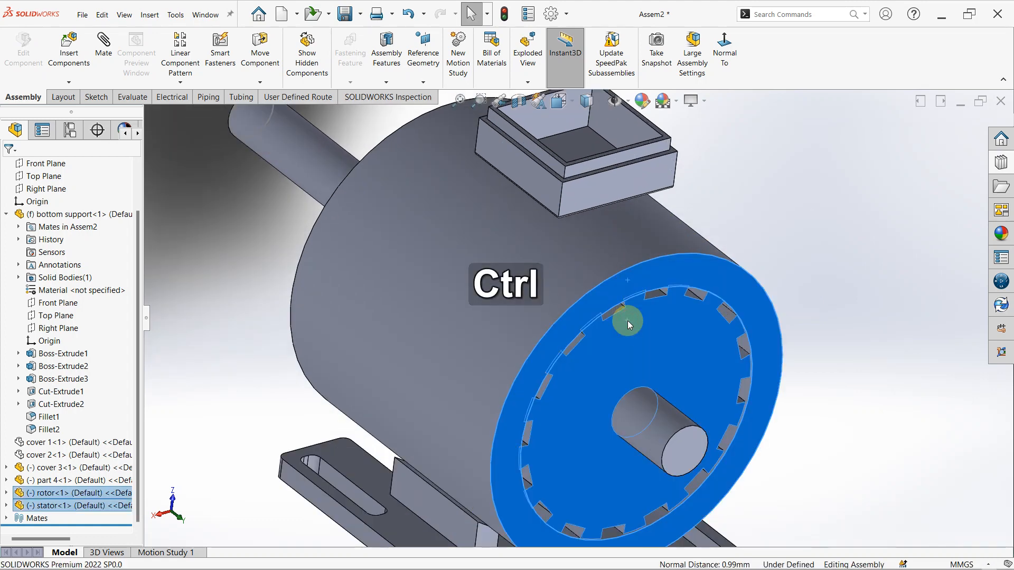
left_click(658, 314)
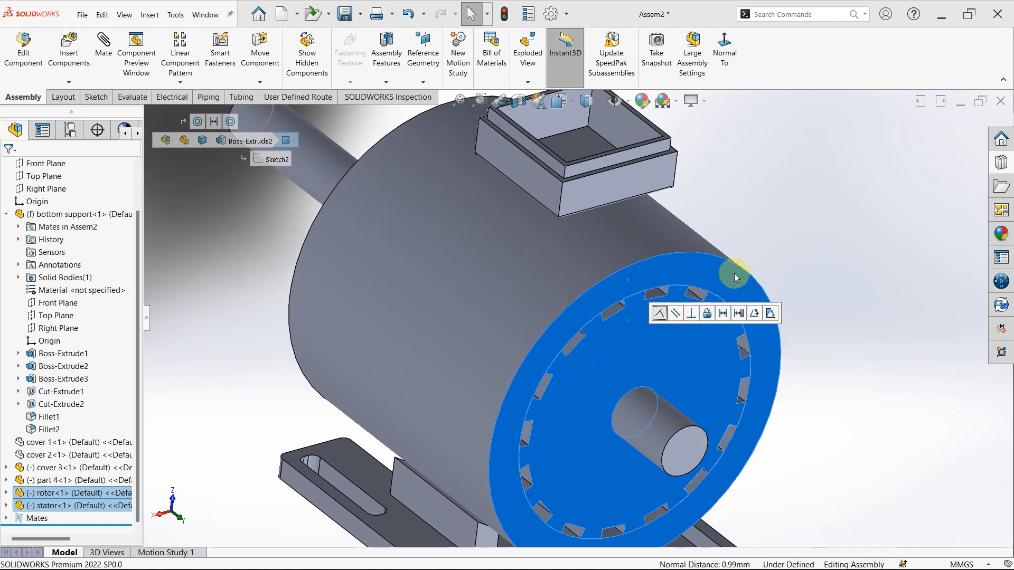
left_click(849, 198)
key("f")
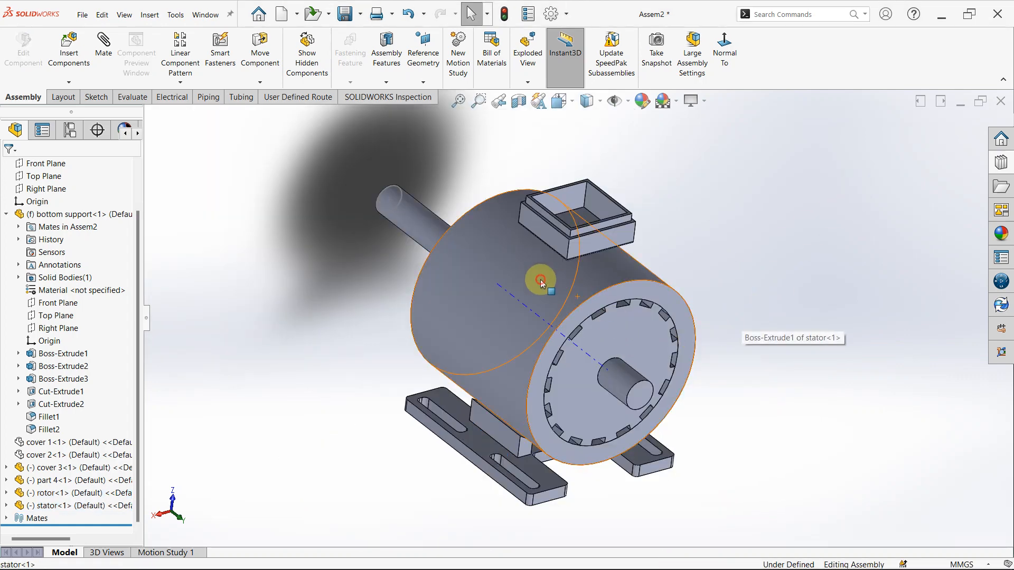
- Delete the coincident and concentric mates between the stator and the rotor
left_click(540, 280)
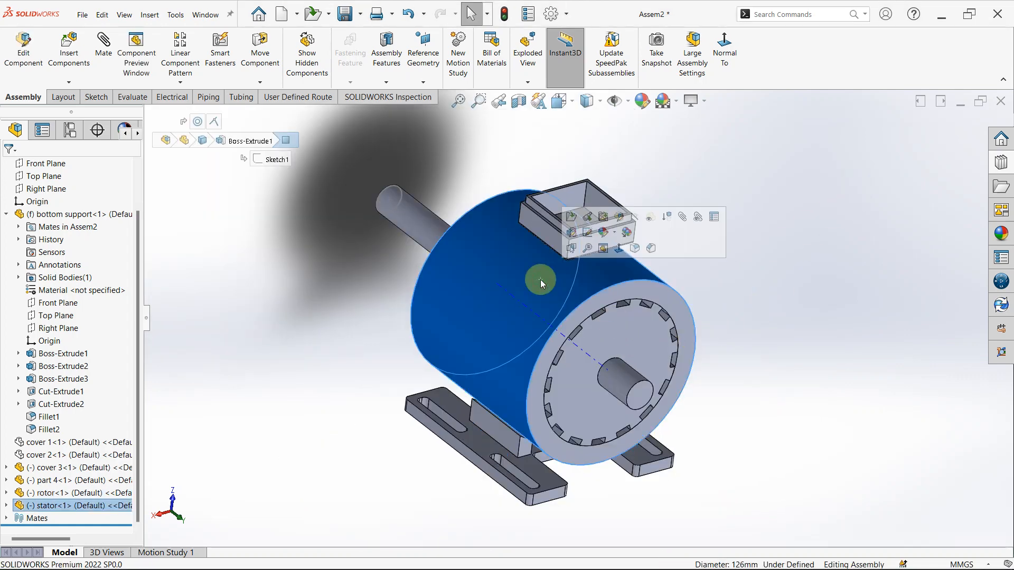
left_click(214, 121)
key("Delete")
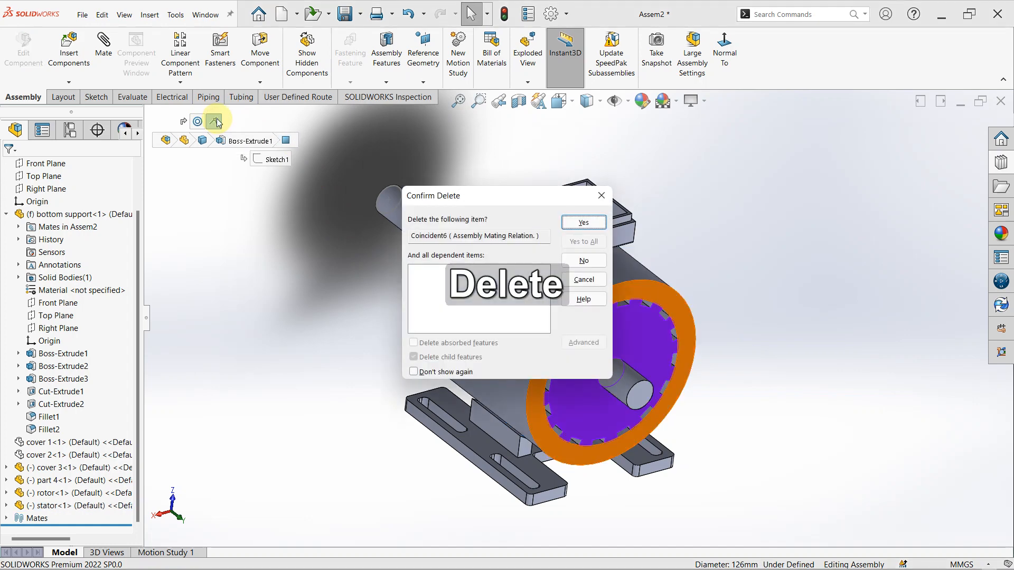
left_click(595, 226)
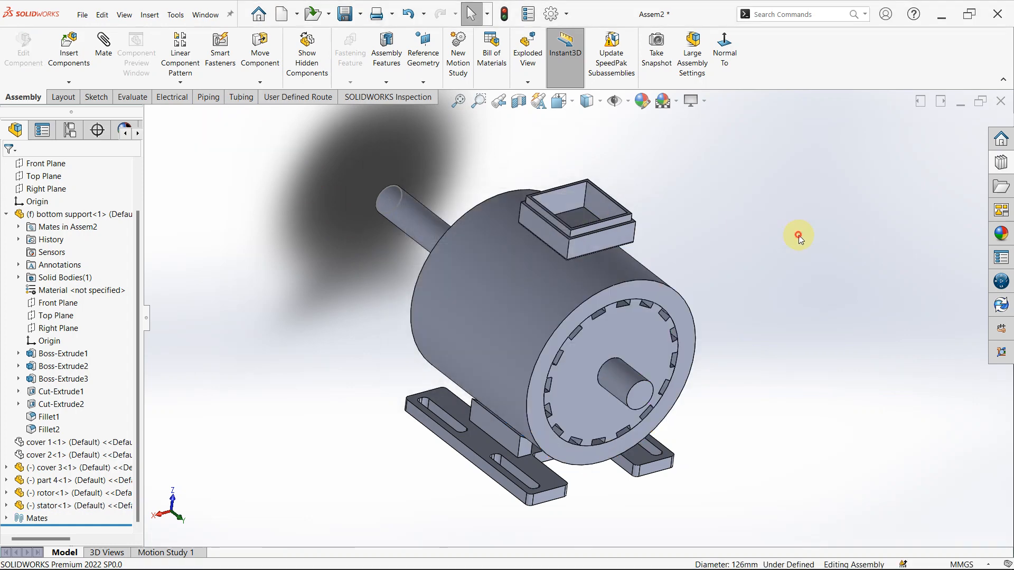
left_click(533, 294)
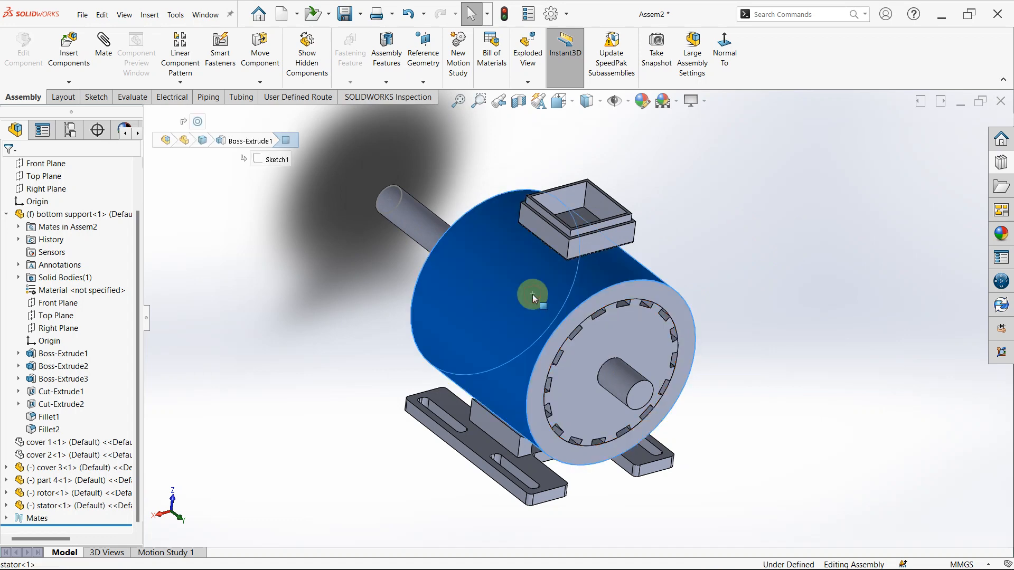
left_click(199, 123)
key("Delete")
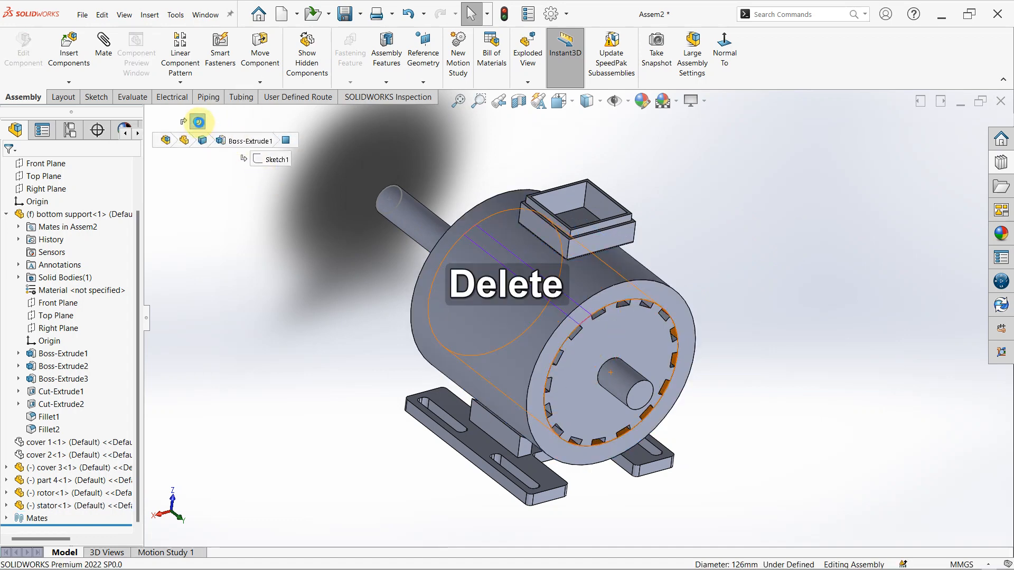
key("Return")
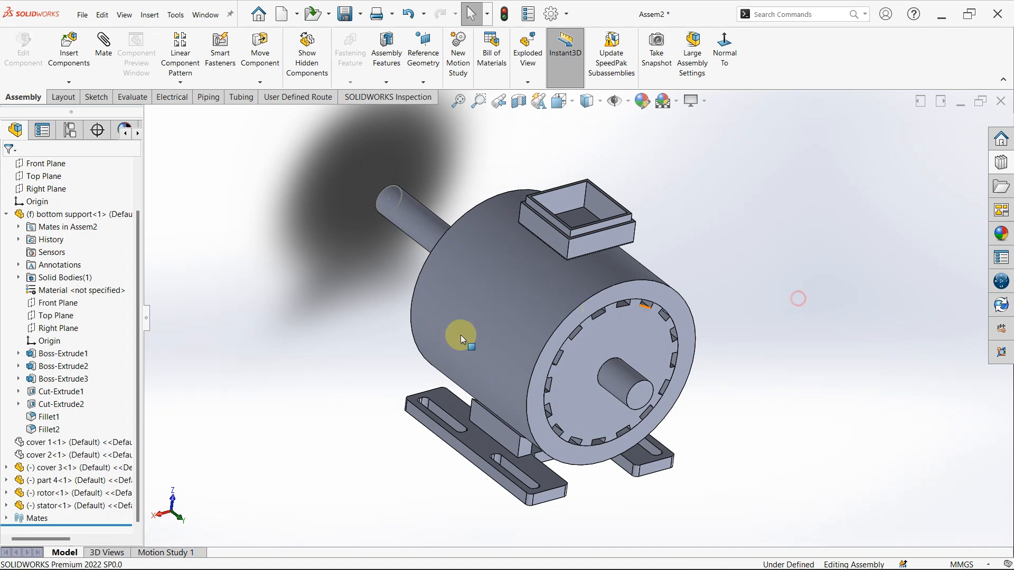
- Move the stator off the rotor's axis and mate its circular bore edge coincident with an outer edge of the rotor core's short-shaft end
left_click_drag(509, 316, 451, 276)
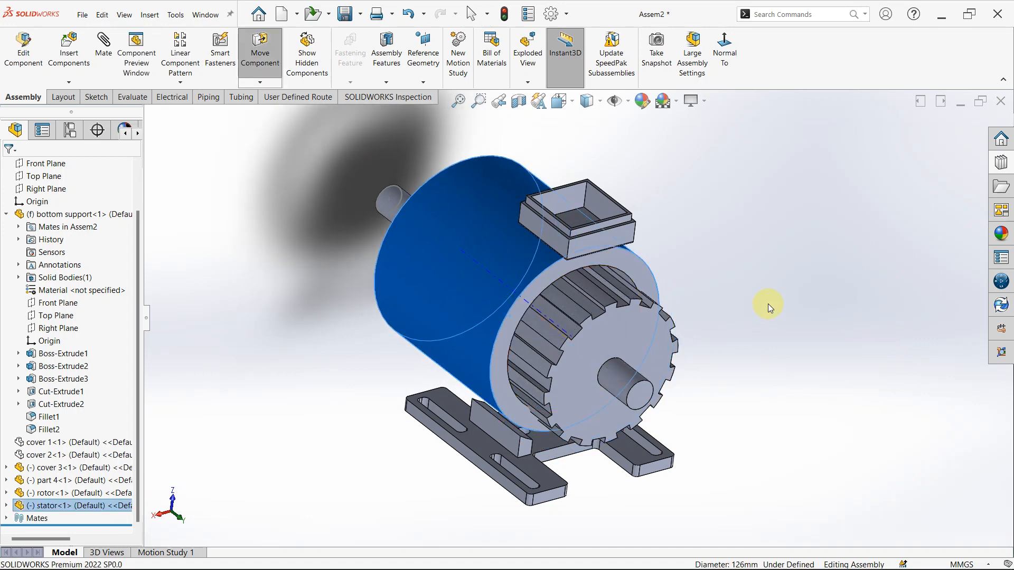
scroll(769, 302, "down", 3)
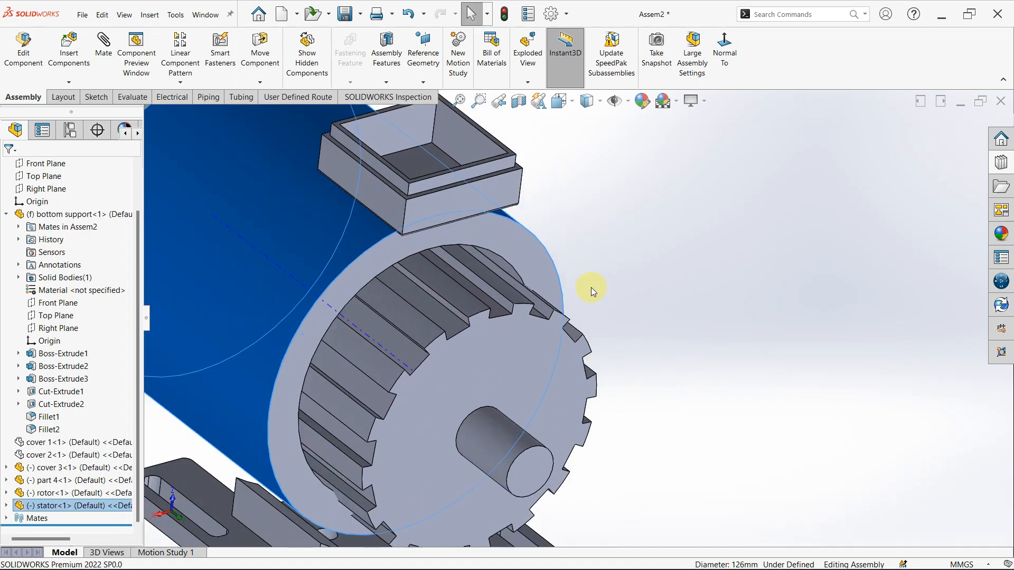
left_click(448, 250)
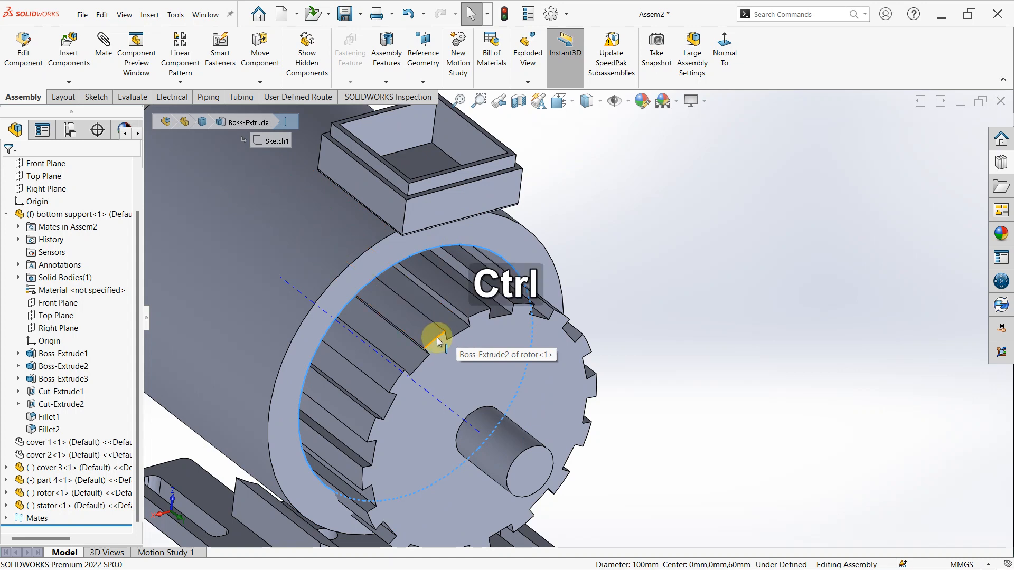
left_click(436, 337, "ctrl")
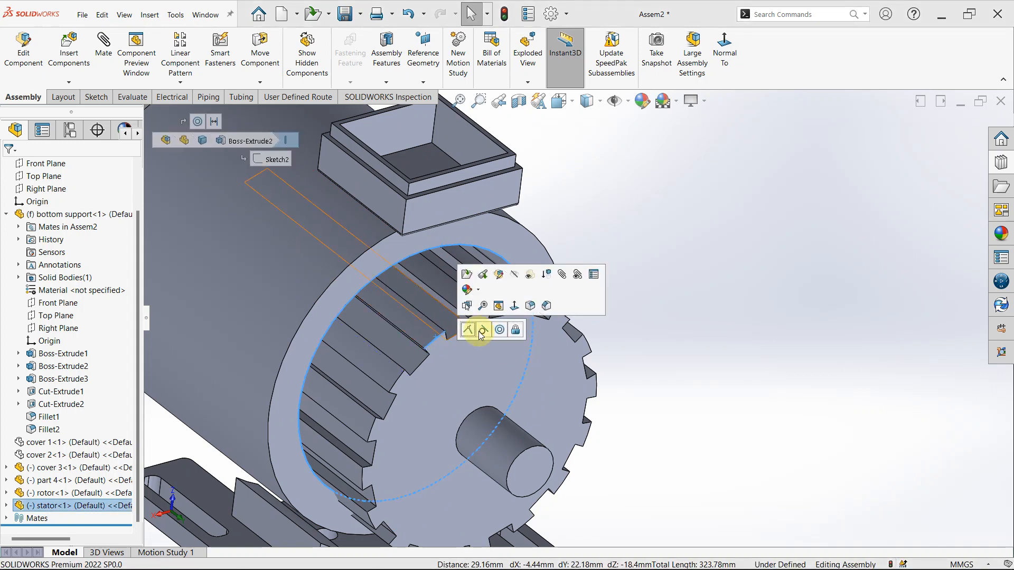
left_click(468, 330)
left_click(468, 329)
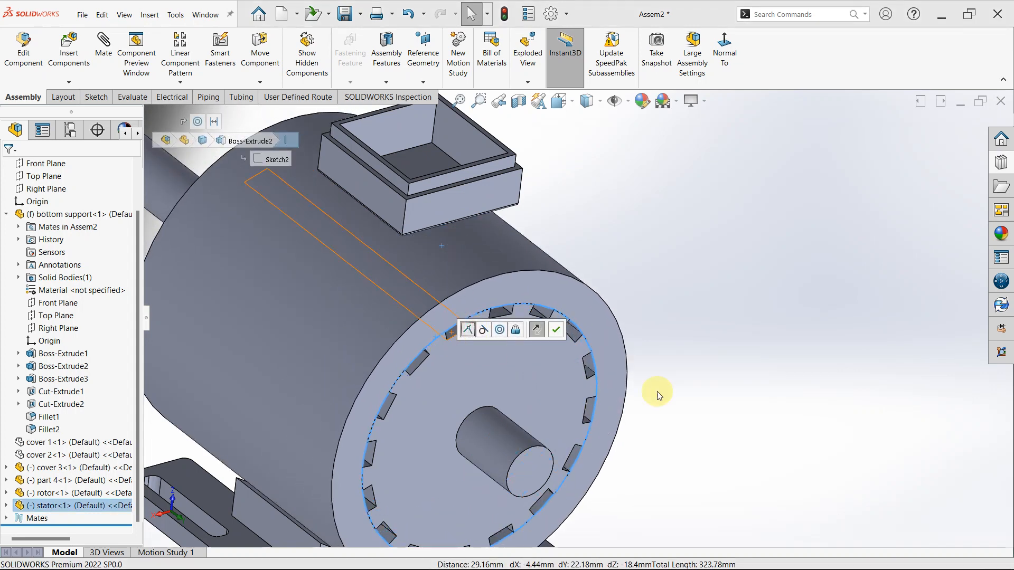
left_click(418, 304)
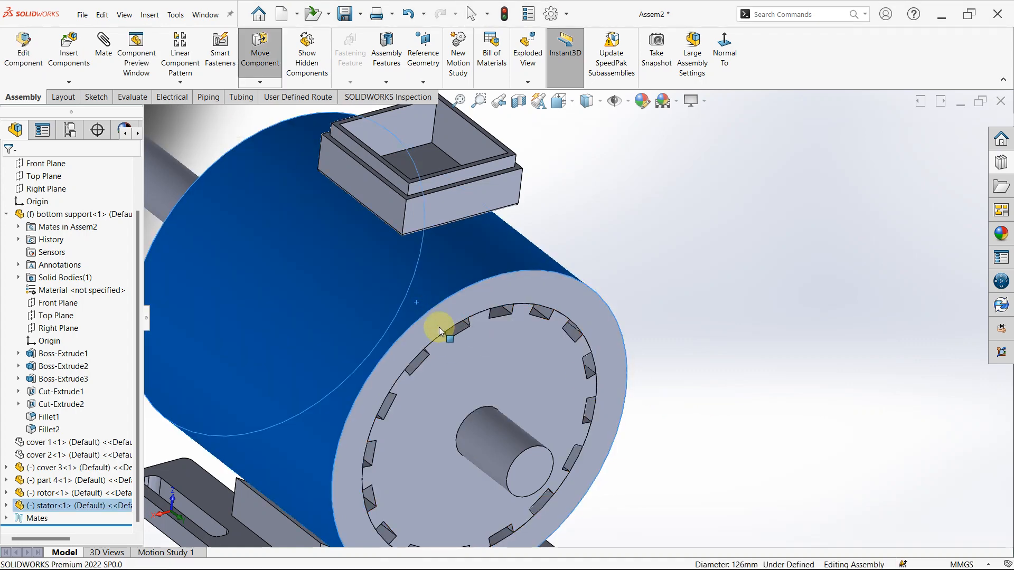
- Show the hidden cover 1 and cover 2 around the rotor and stator
scroll(464, 395, "up", 5)
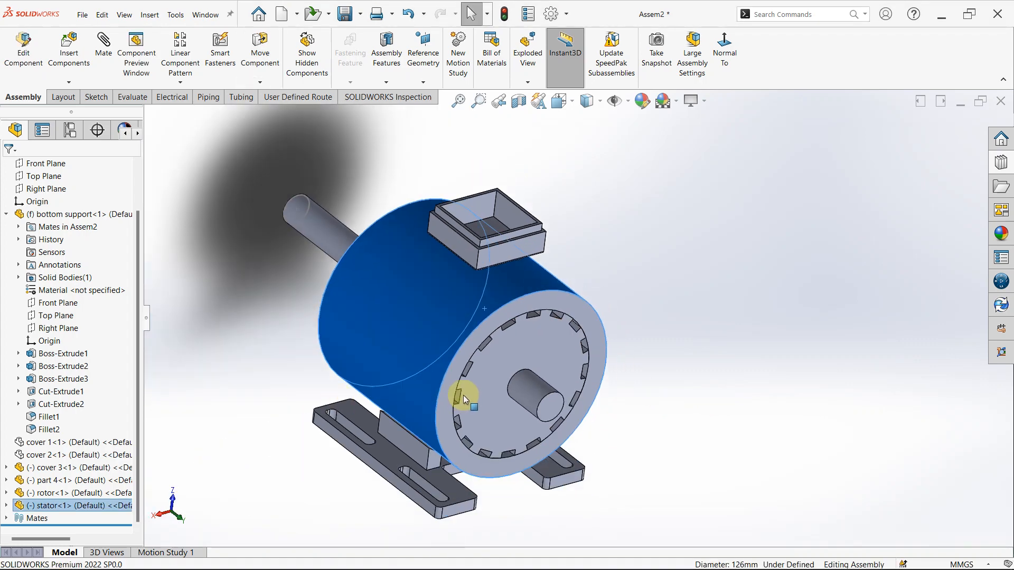
scroll(635, 302, "up", 2)
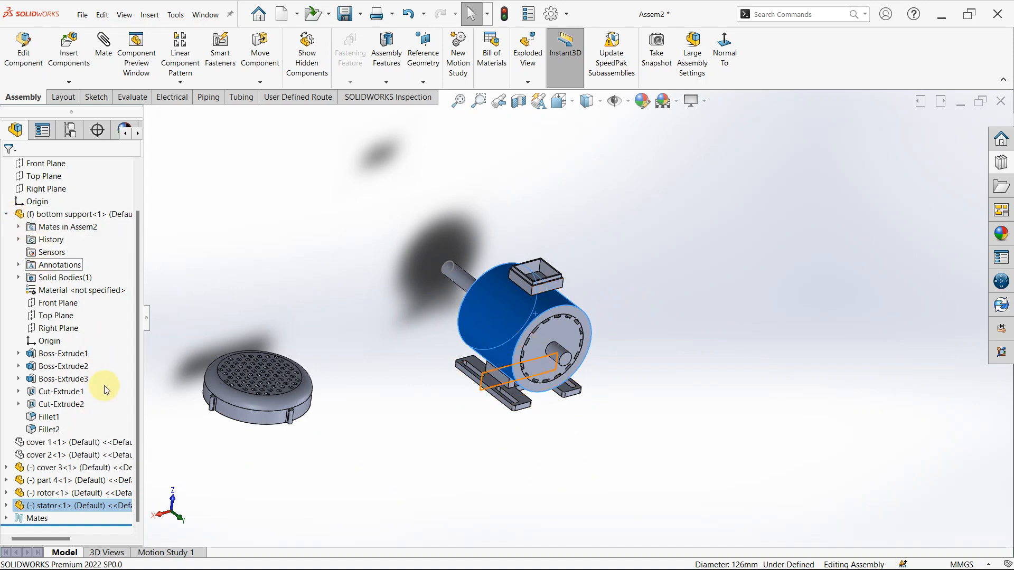
scroll(491, 343, "up", 3)
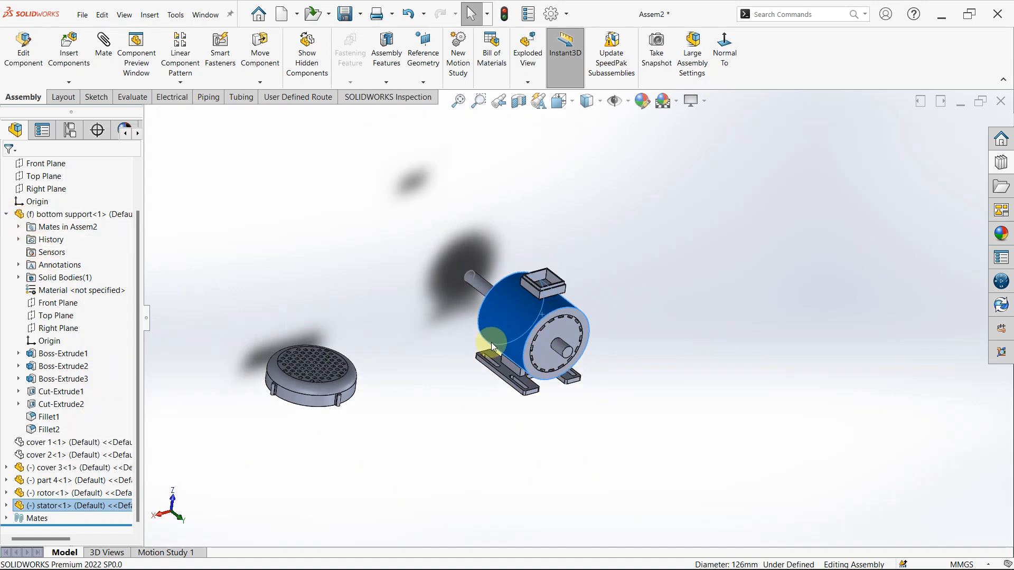
left_click(28, 443)
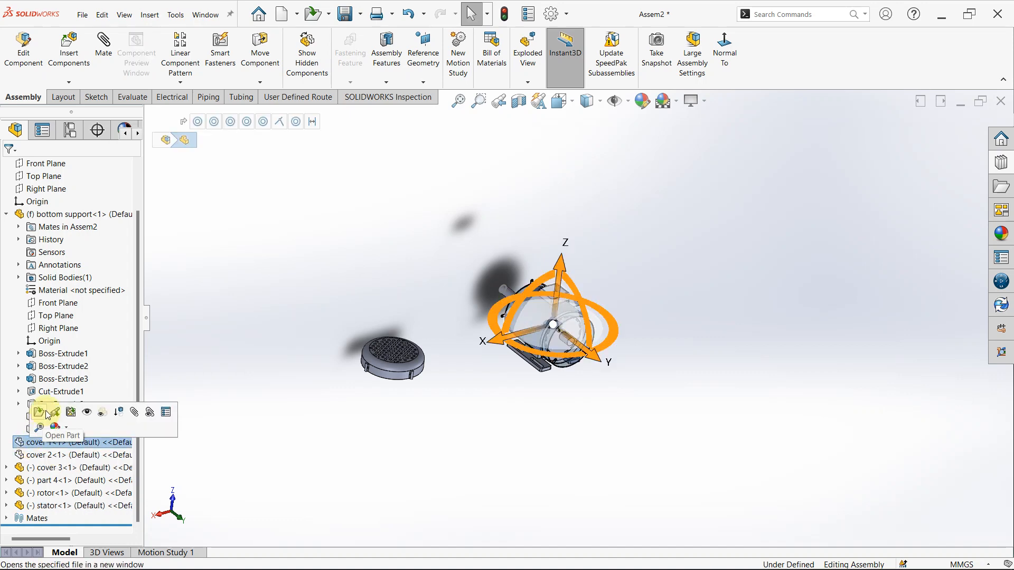
left_click(87, 412)
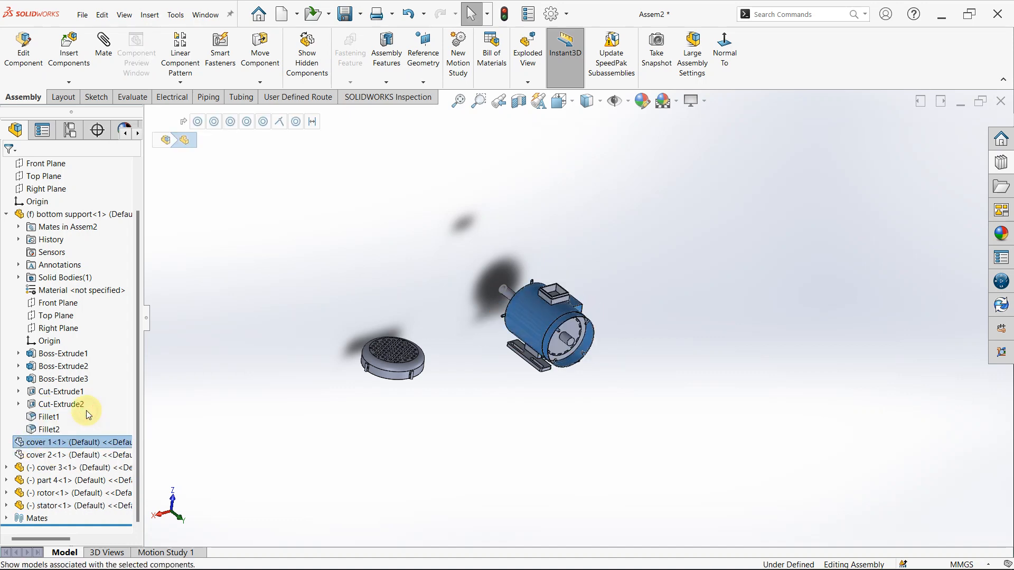
left_click(93, 455)
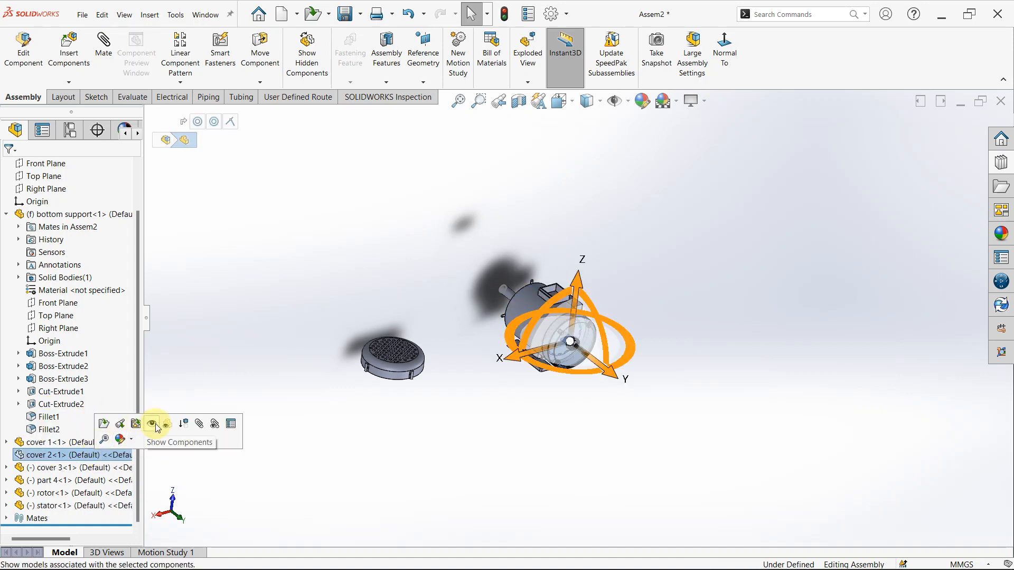
left_click(152, 423)
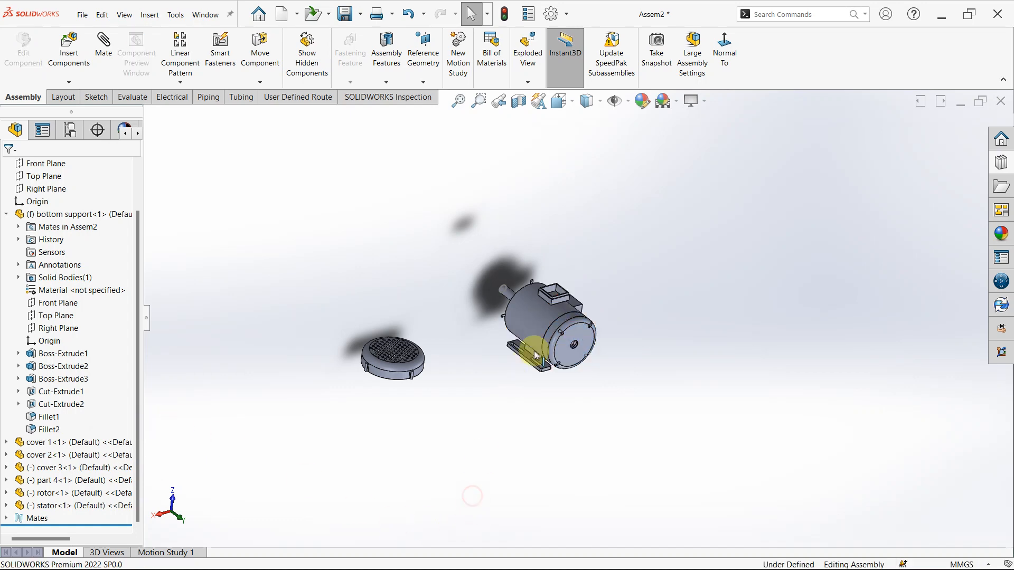
- Examine the assembled motor from the ribbed shaft end and from the cover 2 end
scroll(532, 362, "down", 3)
middle_click_drag(607, 357, 673, 405)
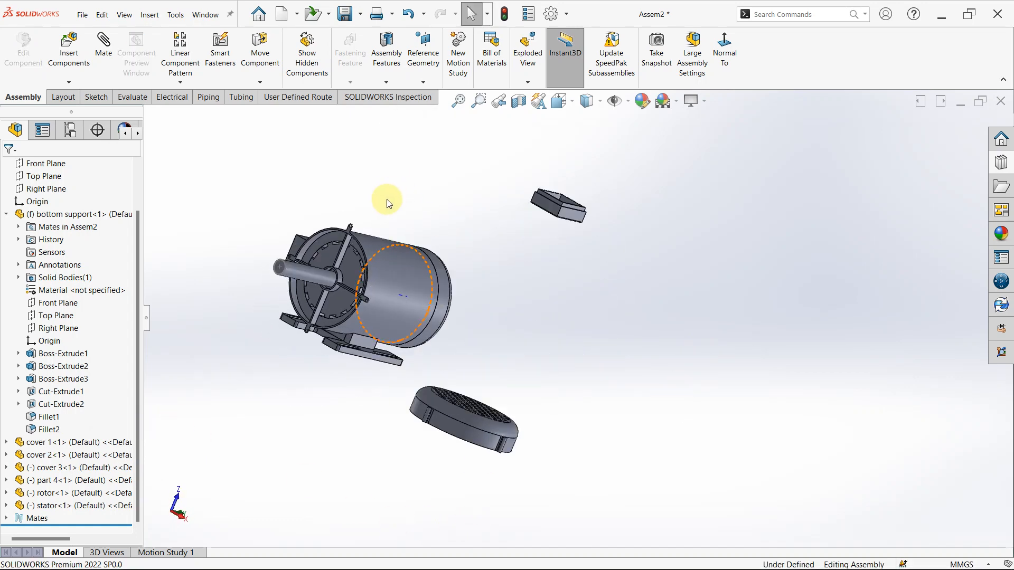
middle_click_drag(383, 244, 372, 409)
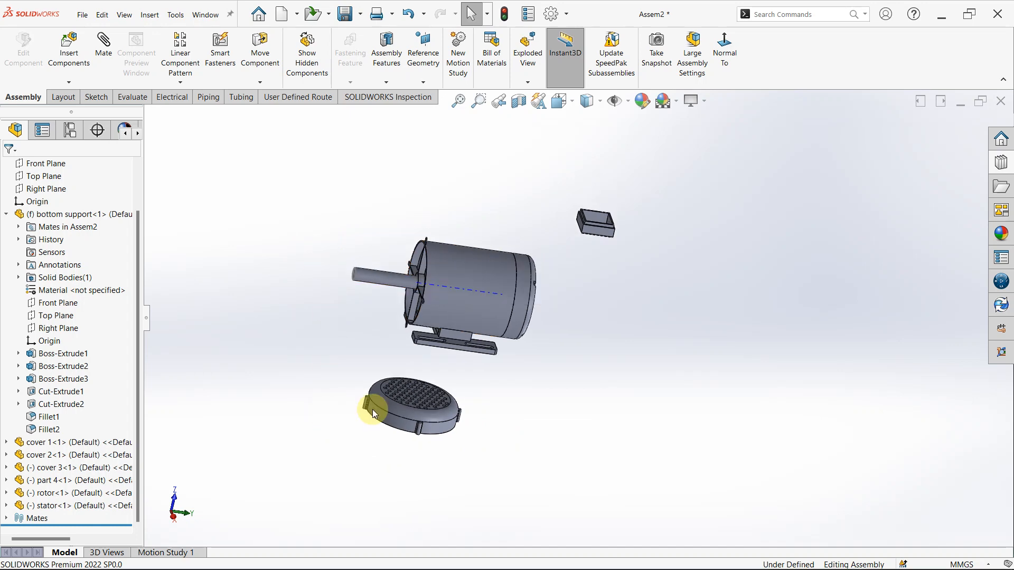
middle_click_drag(516, 310, 378, 223)
scroll(516, 333, "down", 5)
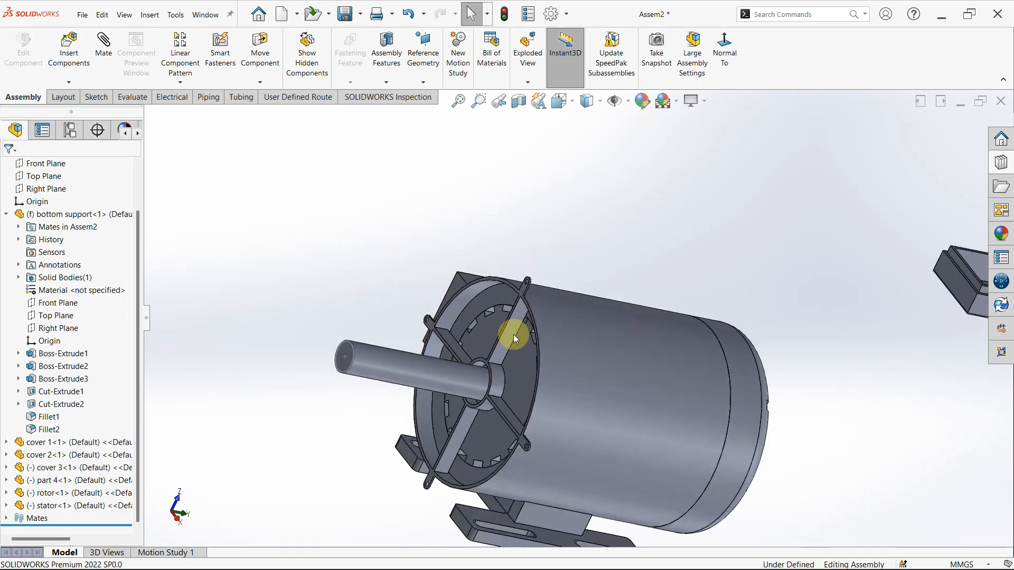
middle_click_drag(521, 337, 443, 344)
scroll(460, 385, "up", 5)
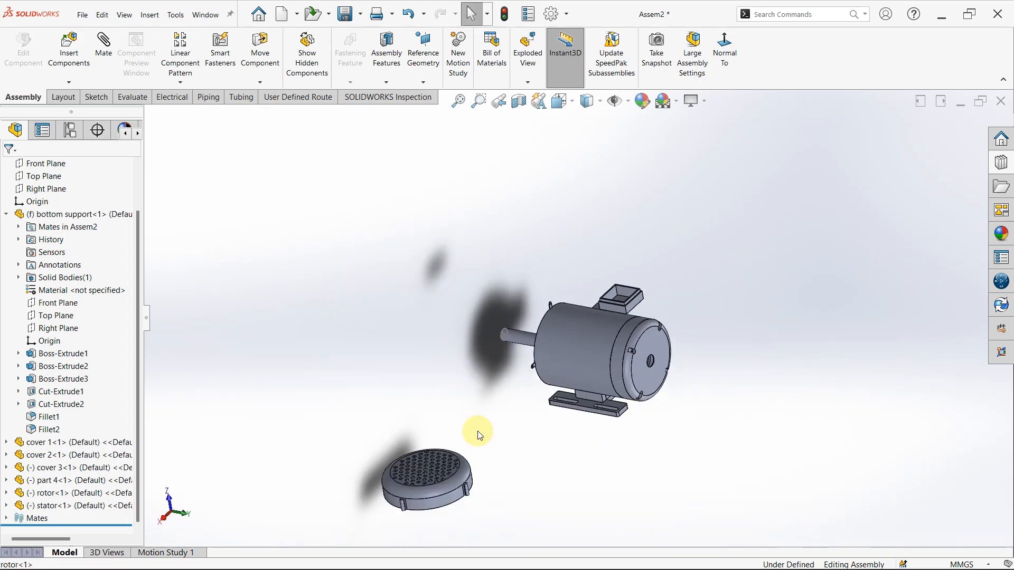
left_click(635, 367)
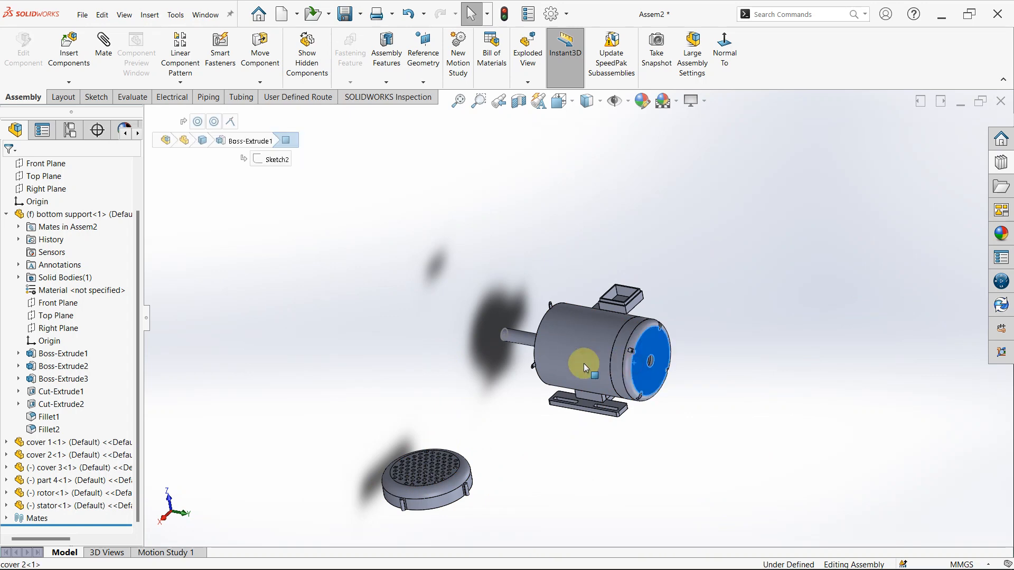
left_click(509, 335)
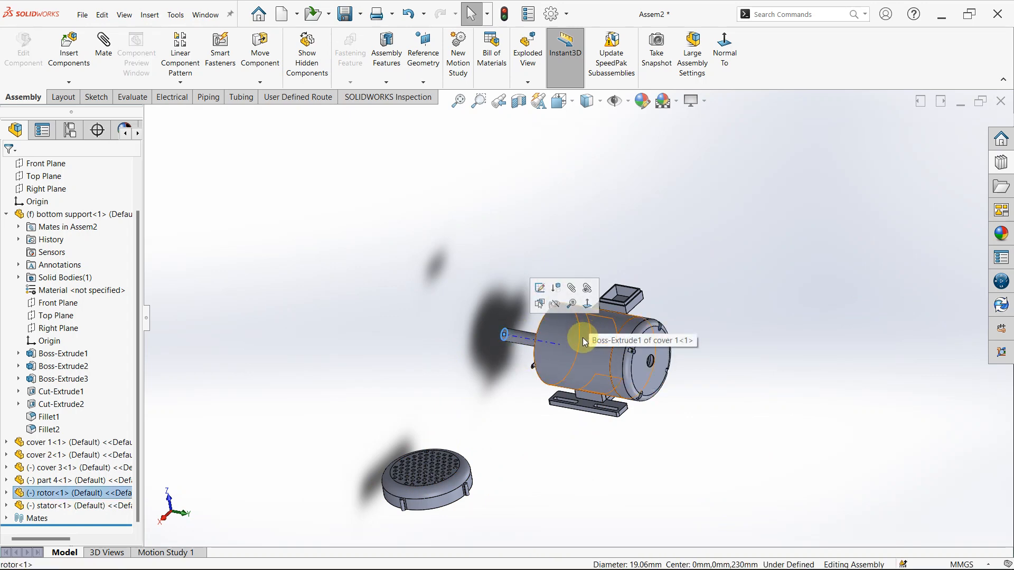
scroll(494, 459, "down", 2)
scroll(614, 319, "down", 2)
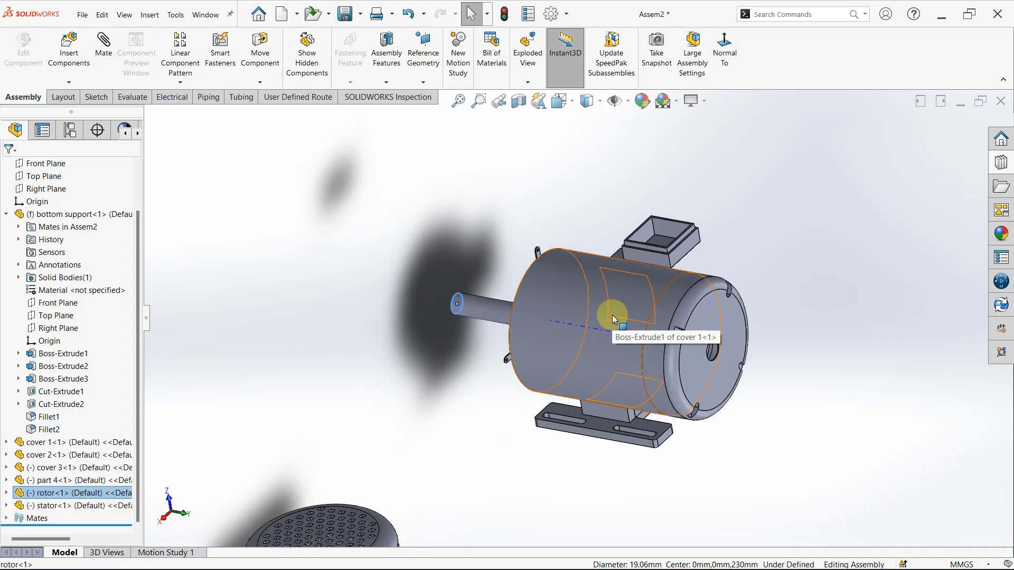
scroll(614, 319, "up", 3)
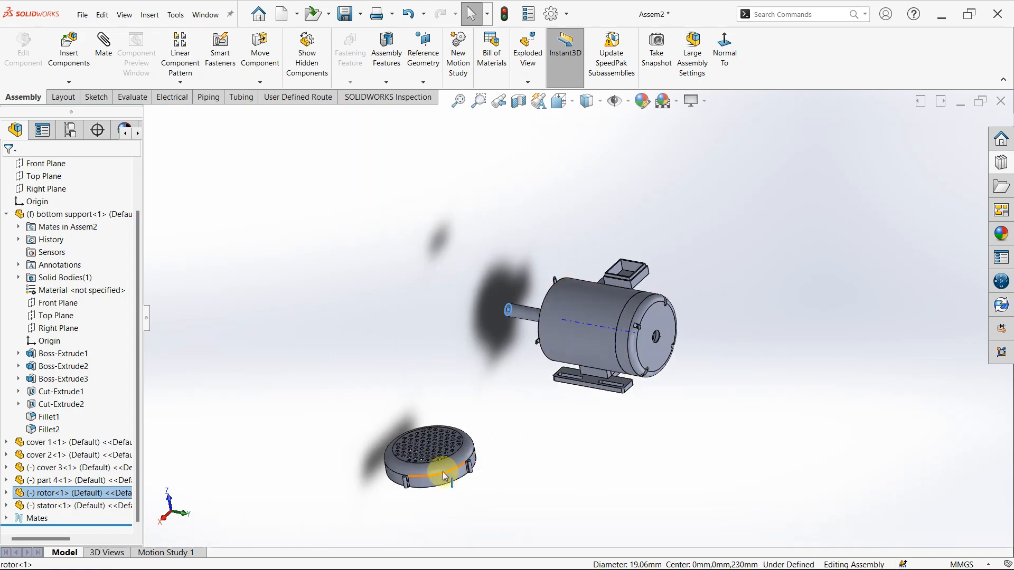
- Examine cover 3's perforated face and the long rotor shaft protruding from the assembled motor
scroll(444, 477, "down", 2)
middle_click_drag(439, 443, 433, 402)
scroll(575, 307, "up", 5)
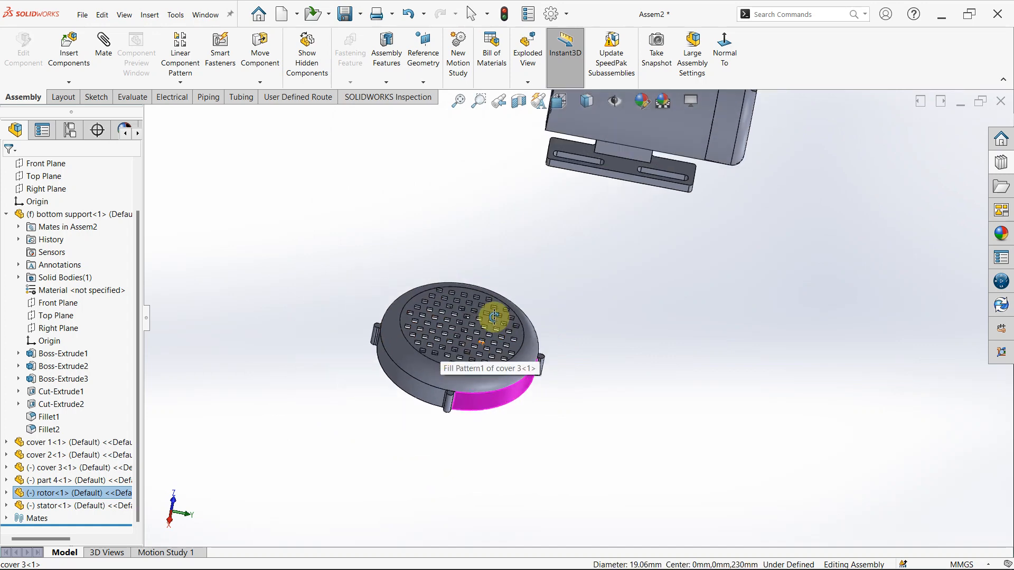
mouse_move(625, 185)
middle_mouse_down()
mouse_move(597, 178)
mouse_move(600, 188)
mouse_move(610, 184)
middle_mouse_up()
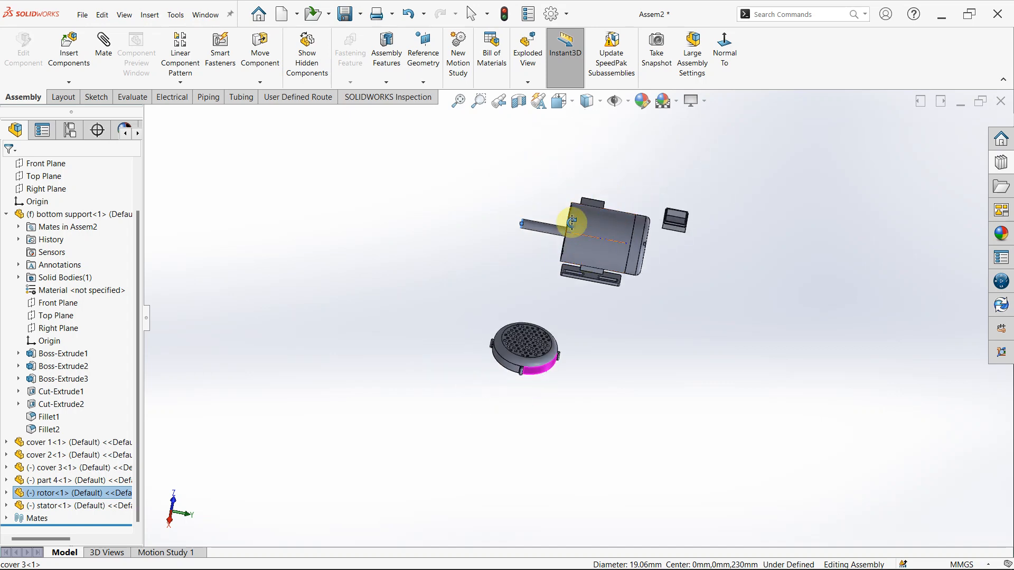
scroll(615, 239, "down", 4)
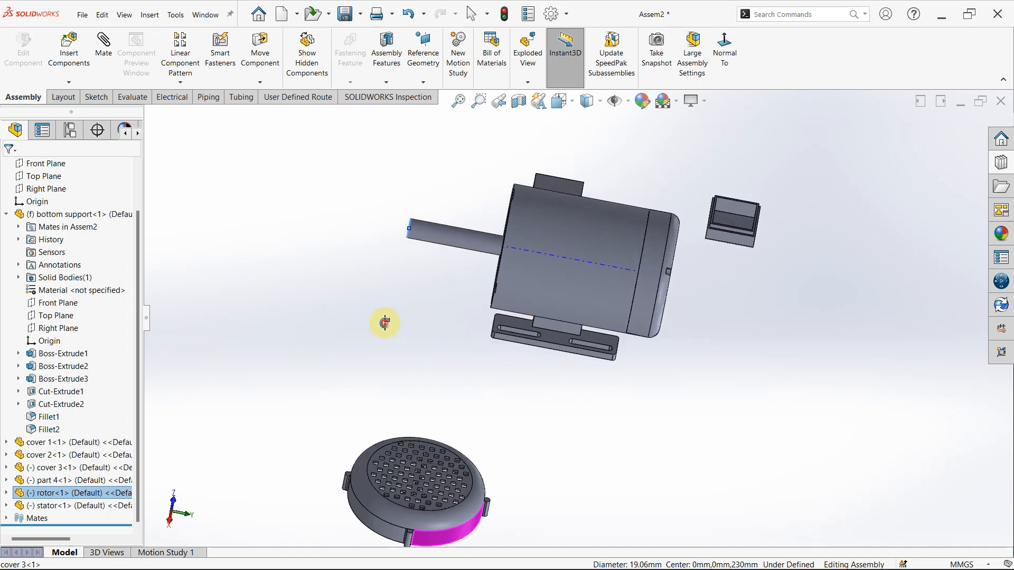
key("Escape")
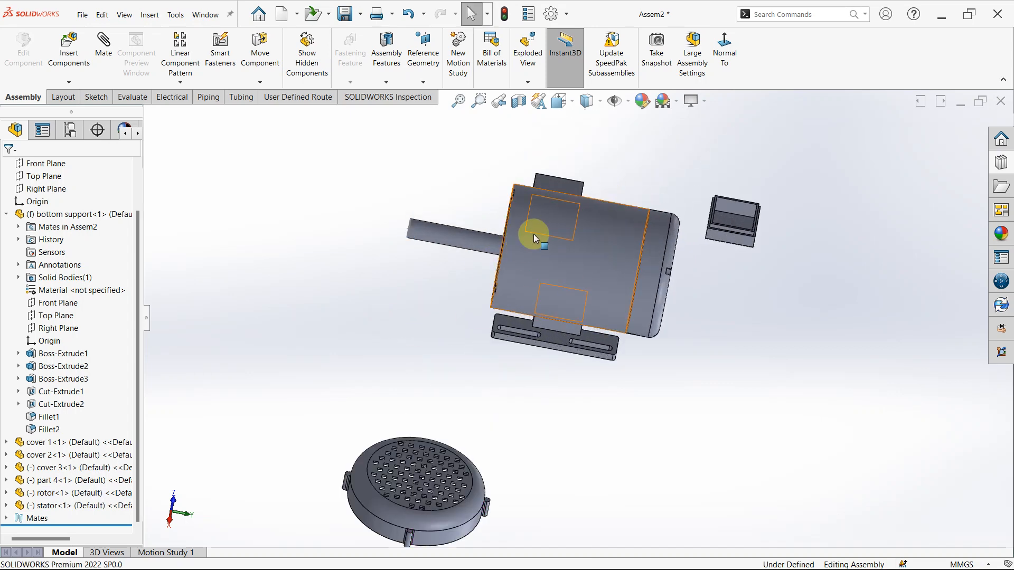
left_click(457, 232)
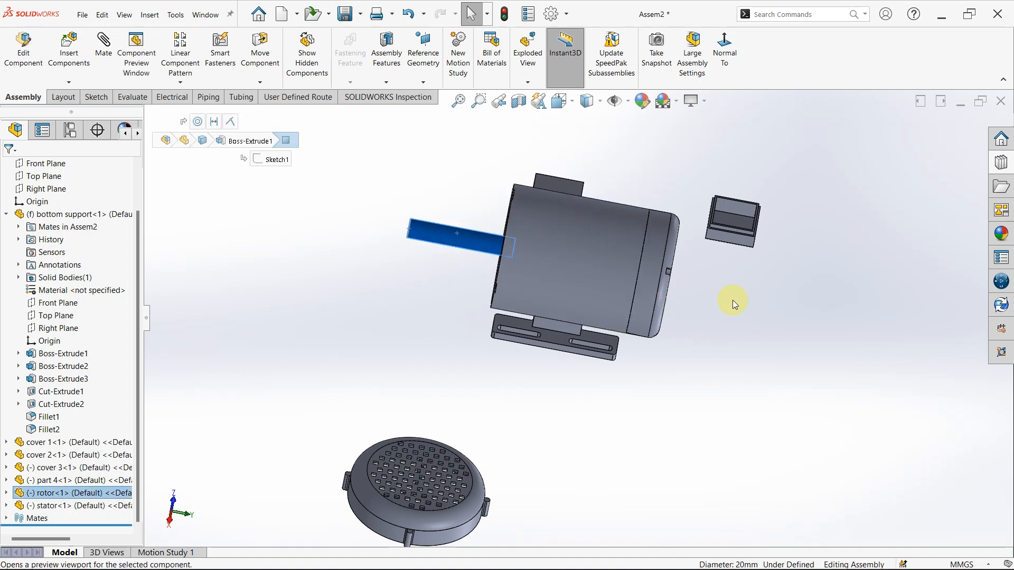
scroll(575, 211, "down", 1)
left_click(415, 321)
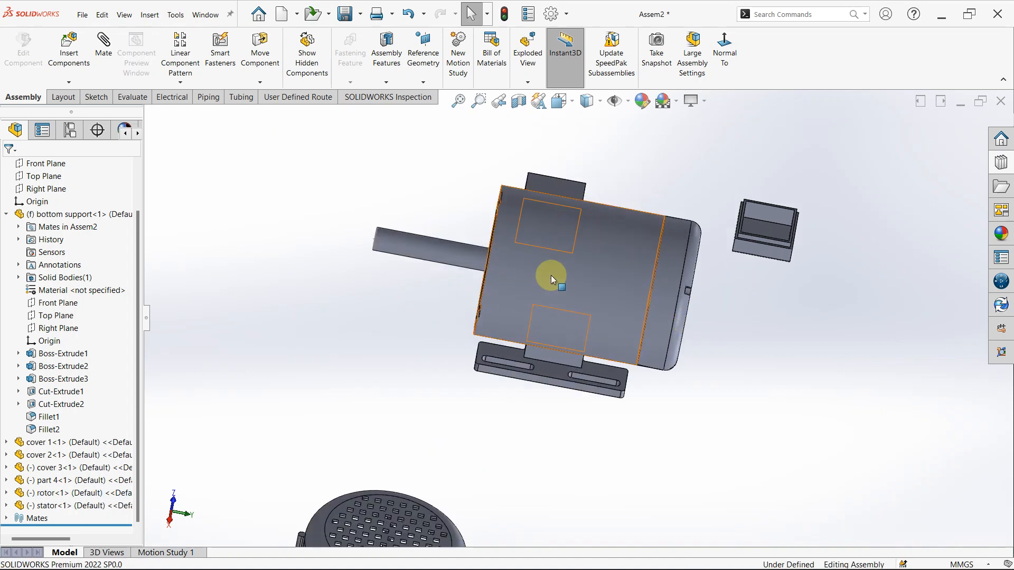
- Hide cover 1 to expose the stator and rotor
left_click(611, 247)
right_click(612, 248)
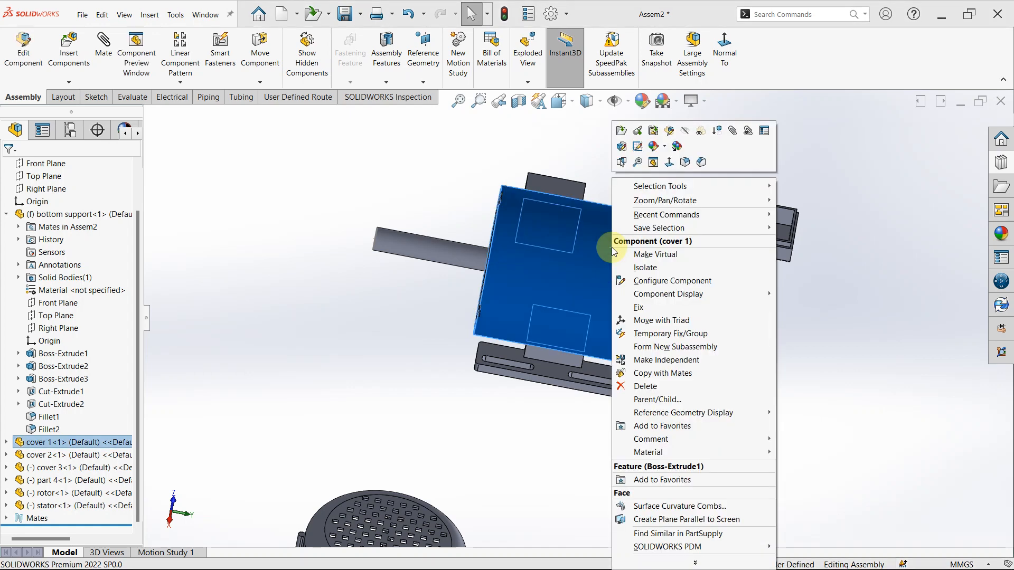
left_click(681, 130)
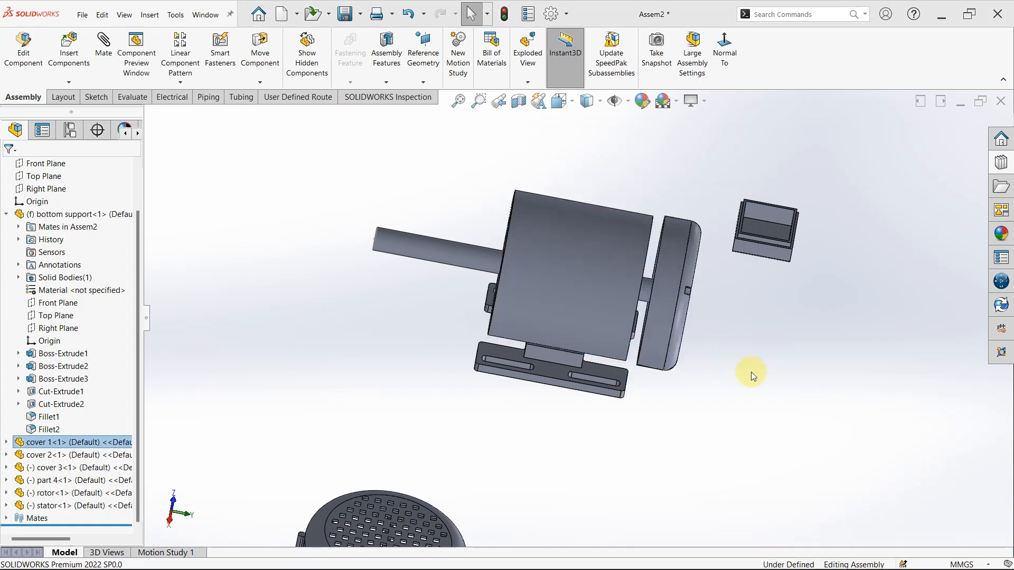
- Try to rotate the rotor freely by its long shaft inside the stator
middle_click_drag(515, 236, 540, 258)
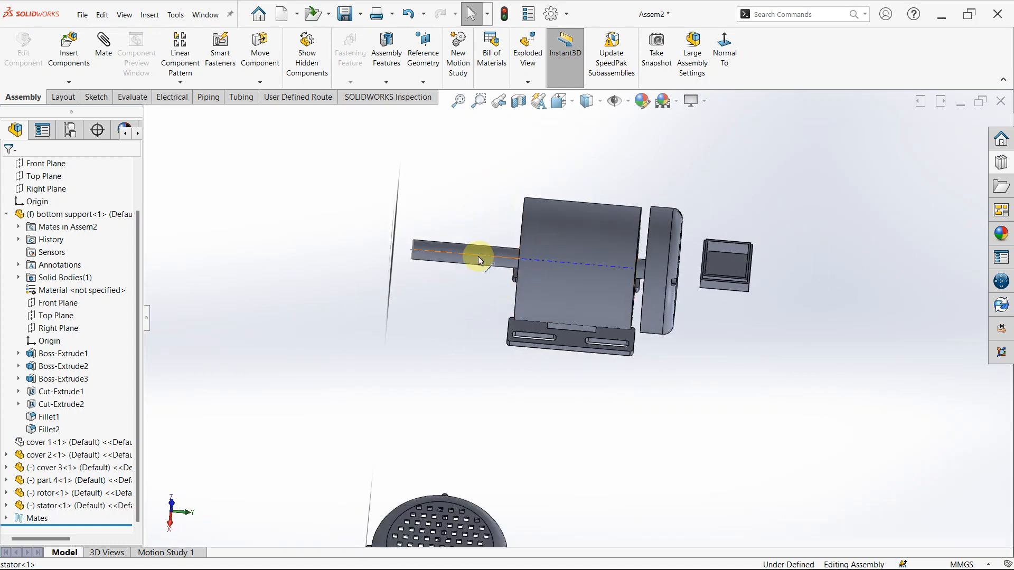
left_click(264, 81)
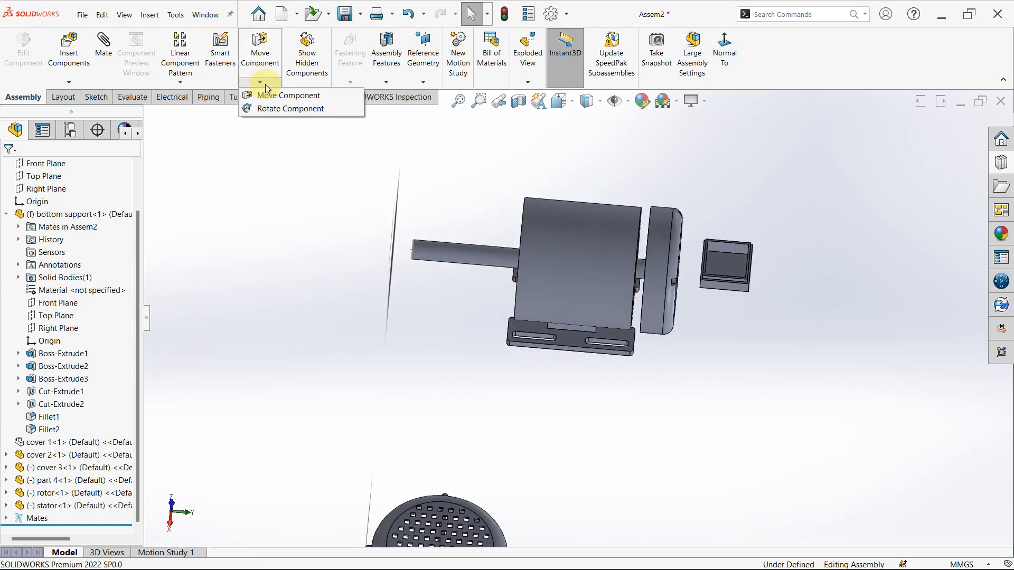
left_click(280, 112)
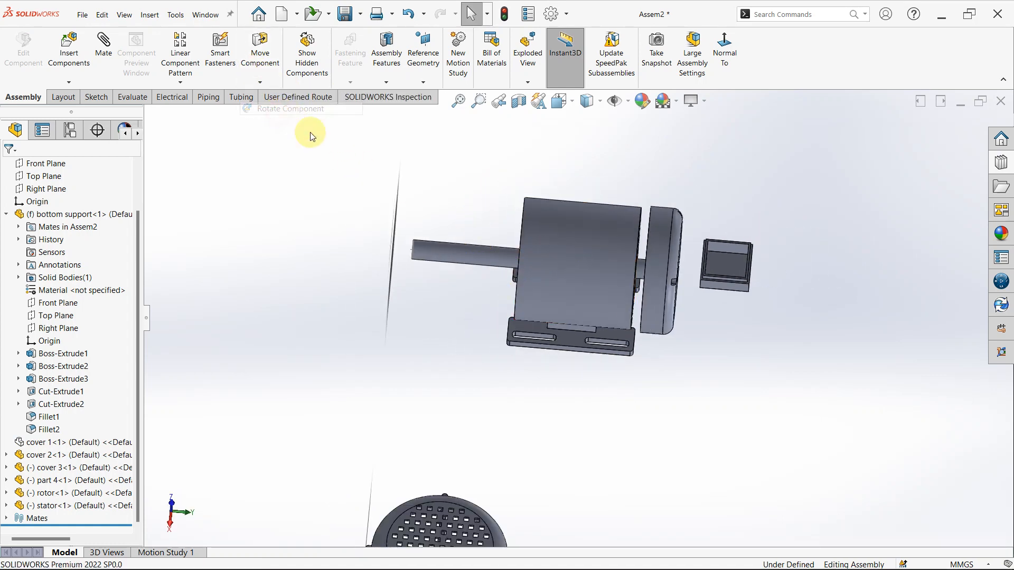
left_click(443, 259)
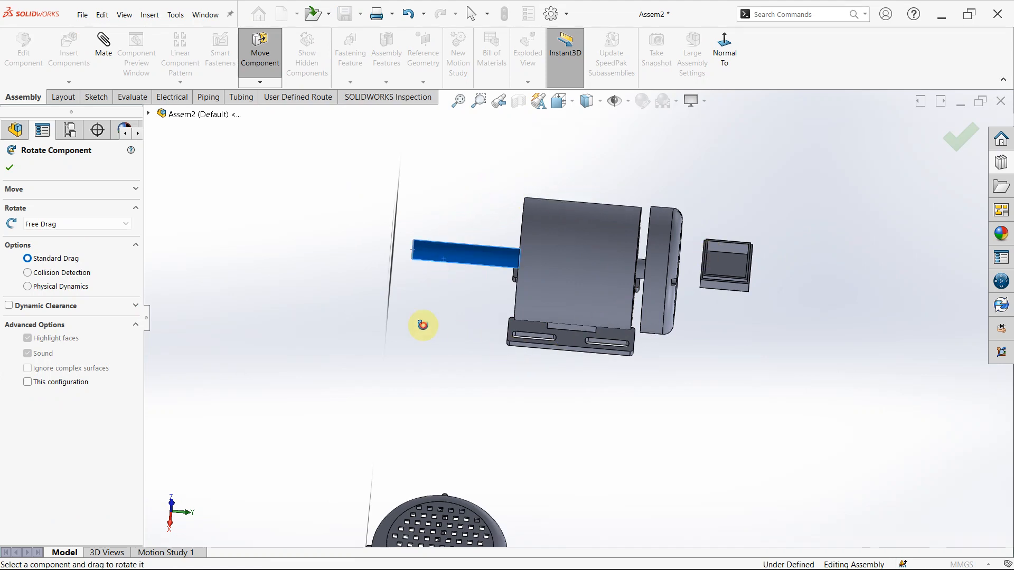
key("Escape")
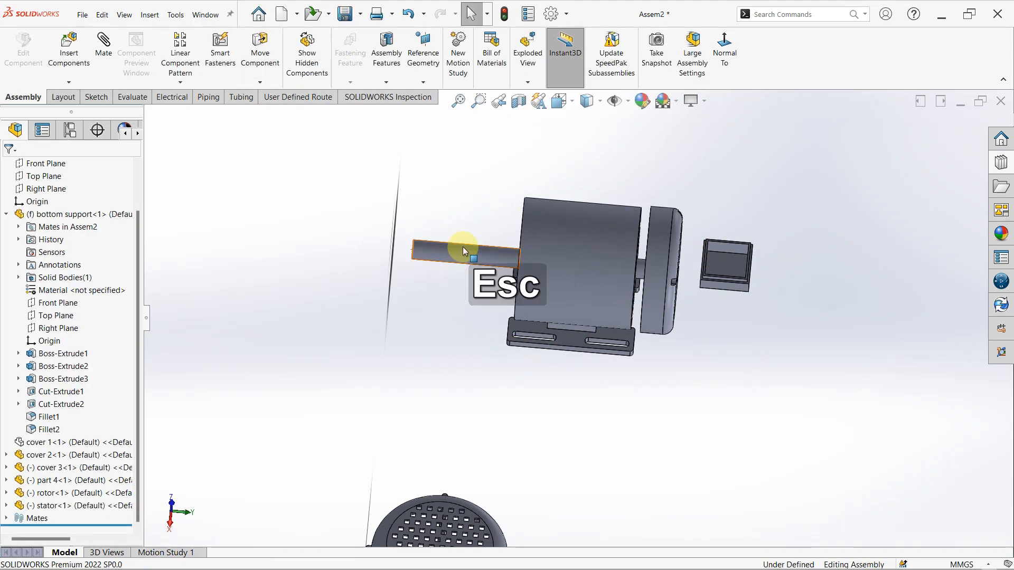
- Delete the rotor's coincident mate with the stator and the concentric mate between its shaft and cover 1's bore
left_click(456, 258)
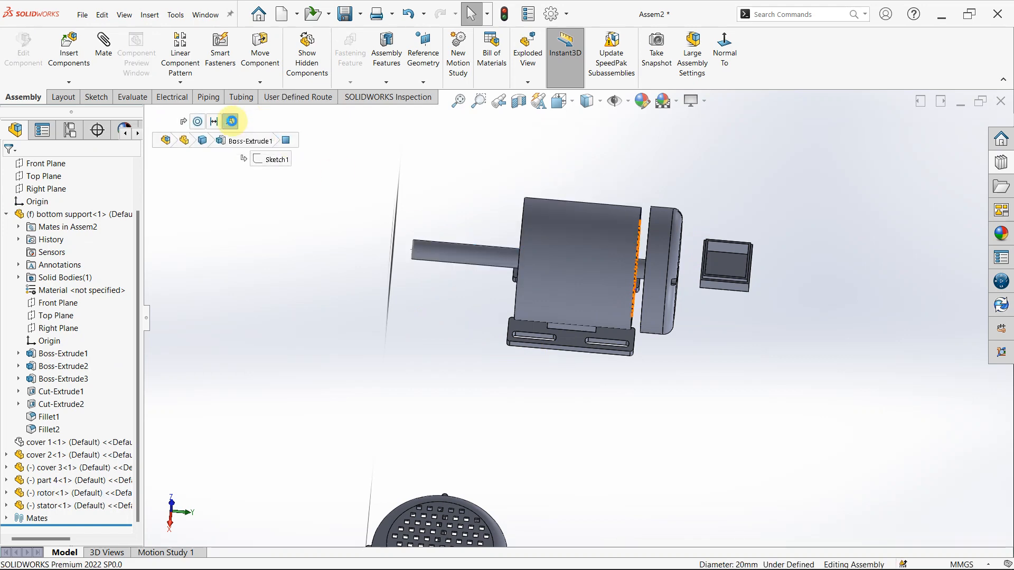
key("Delete")
left_click(583, 223)
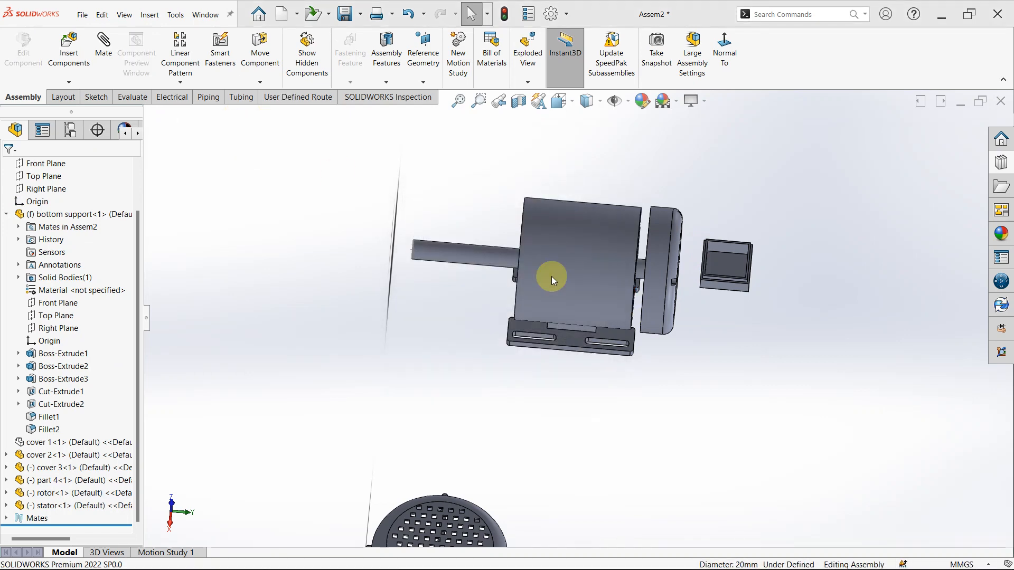
left_click(467, 264)
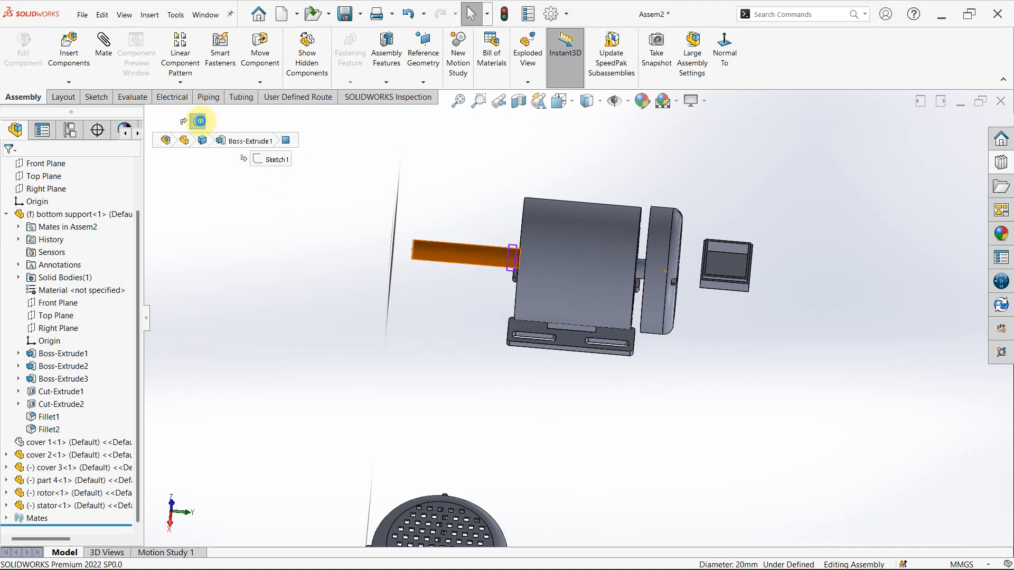
key("Delete")
key("Return")
left_click(364, 379)
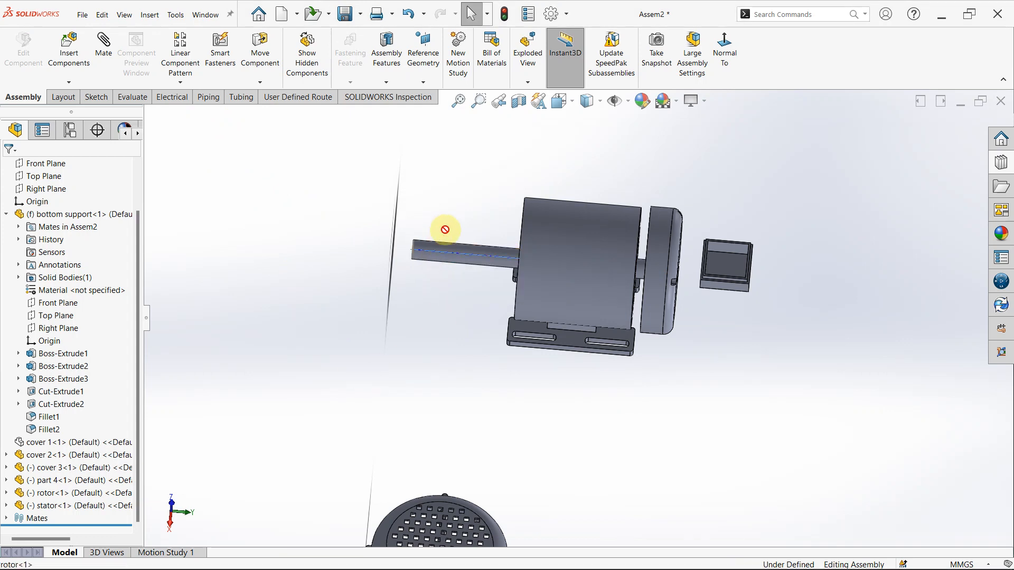
- Move the stator well clear of the rotor, and shift the rotor away from cover 2 over the bottom support
left_click(572, 223)
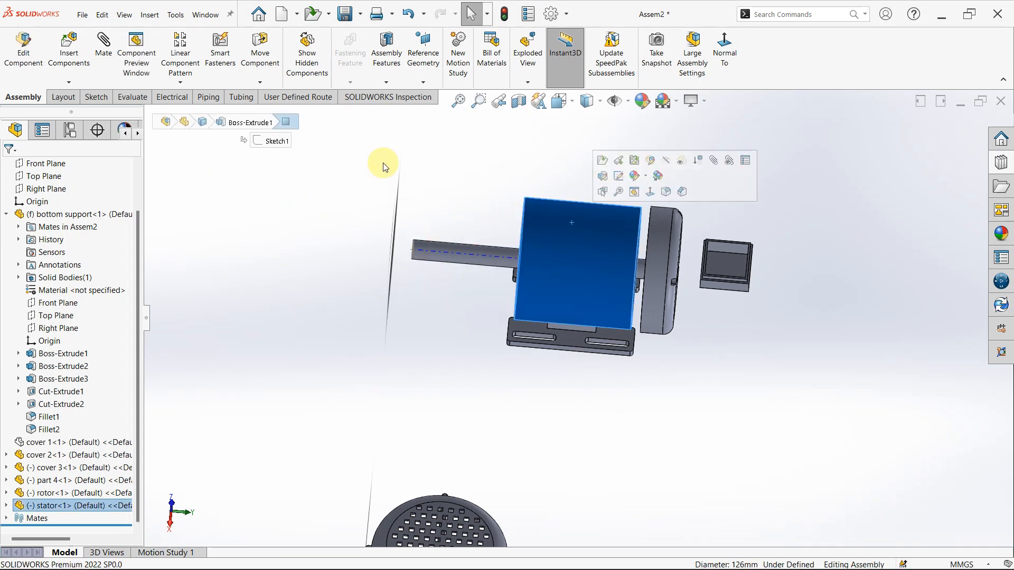
left_click(282, 271)
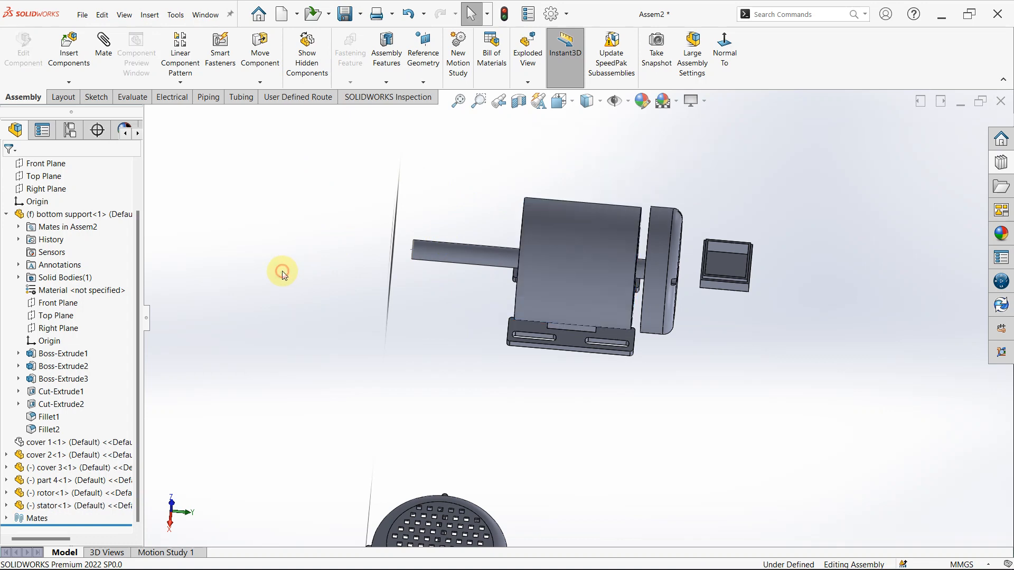
left_click(570, 240)
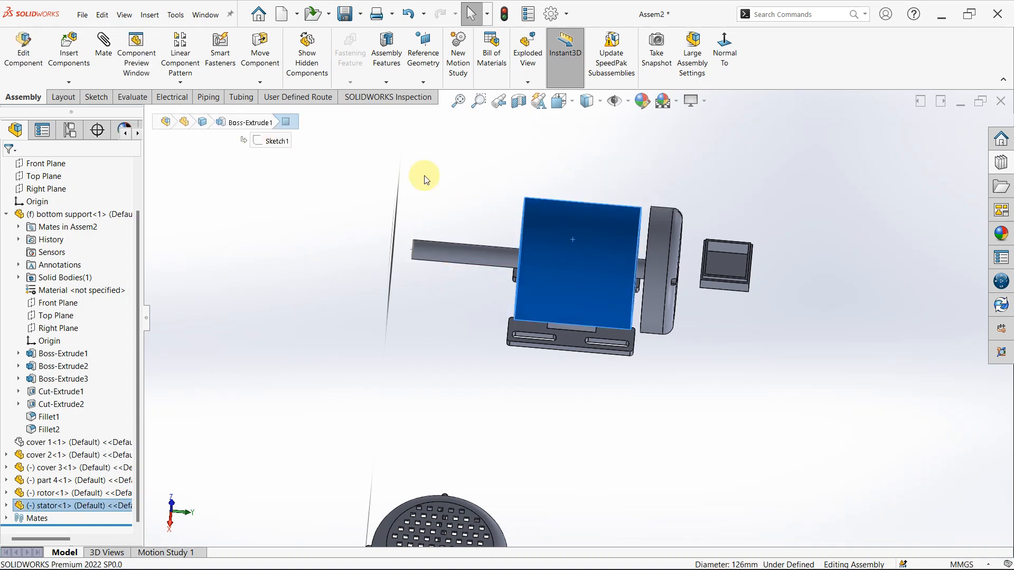
left_click_drag(540, 221, 159, 178)
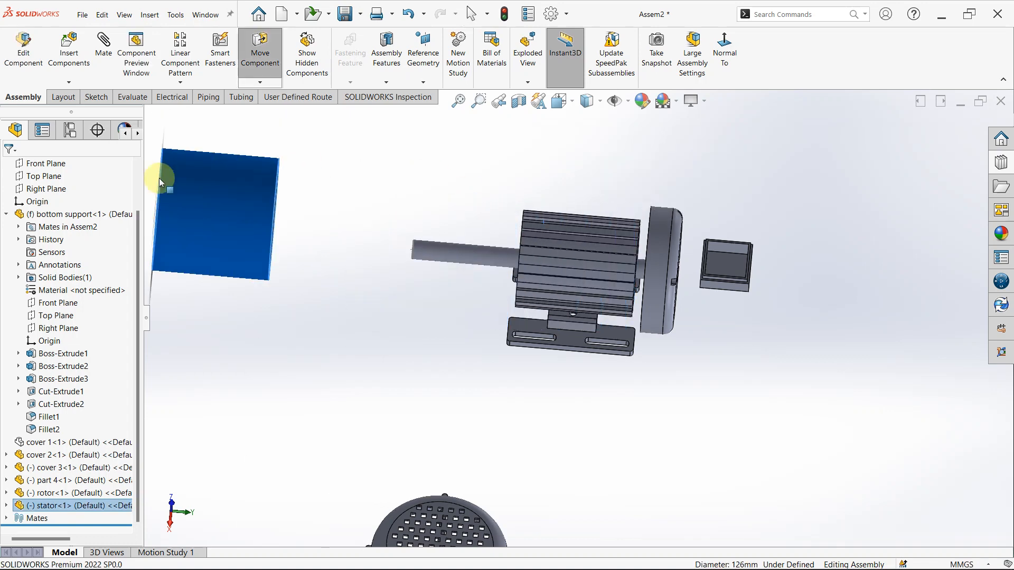
scroll(546, 224, "down", 2)
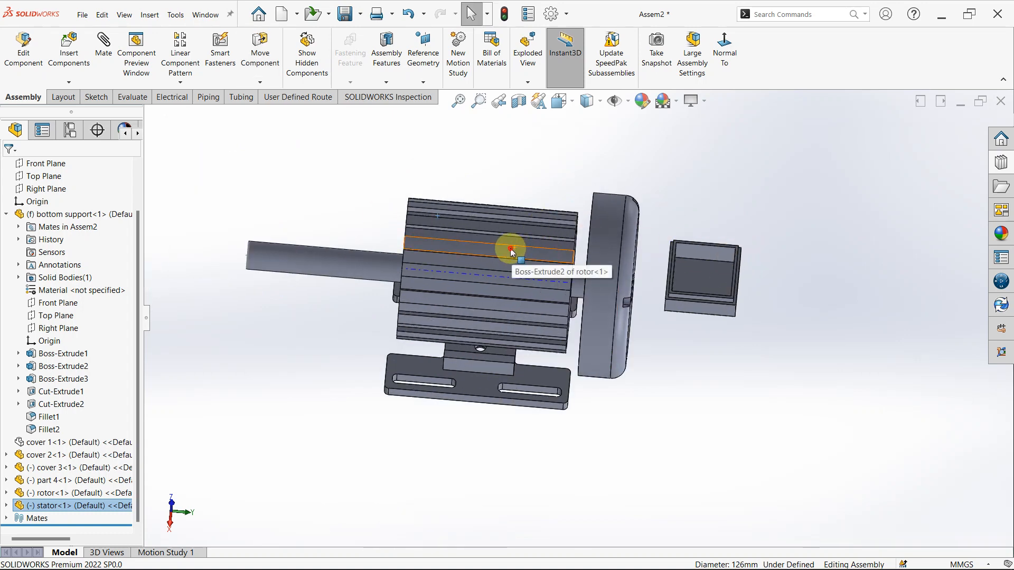
left_click_drag(514, 250, 374, 230)
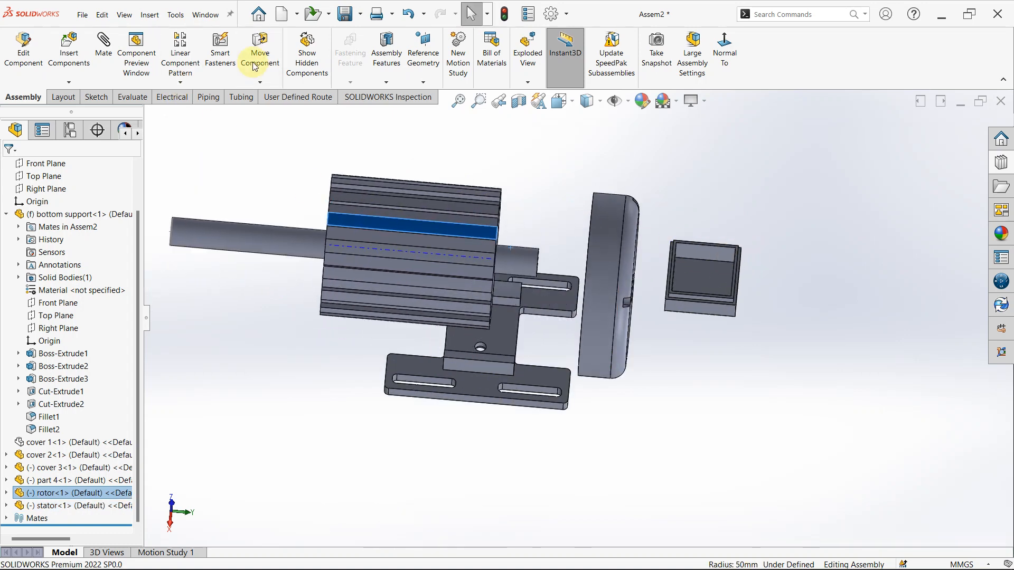
- Try to turn the rotor around with Rotate Component in Free Drag mode
scroll(326, 117, "up", 2)
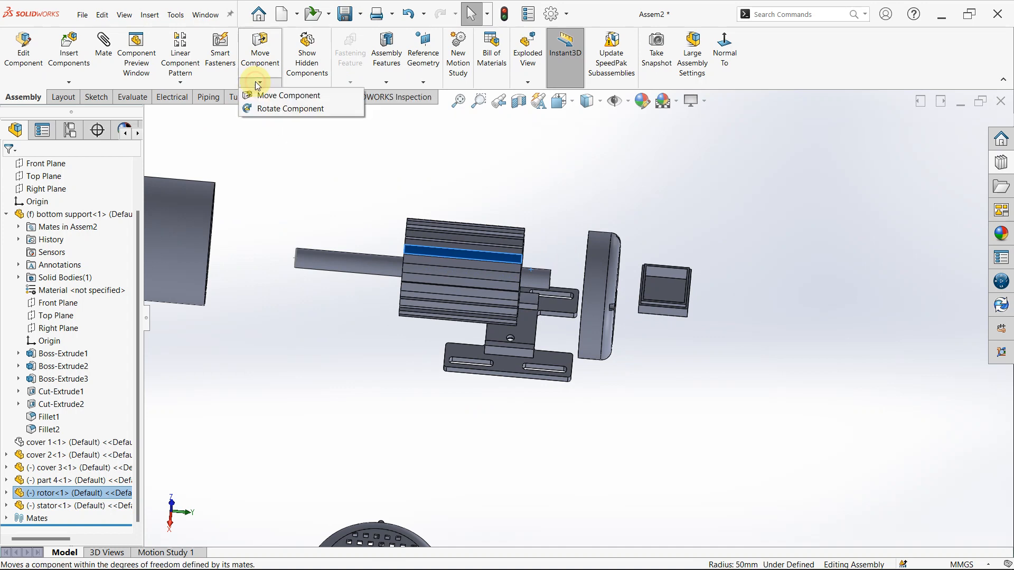
left_click(272, 109)
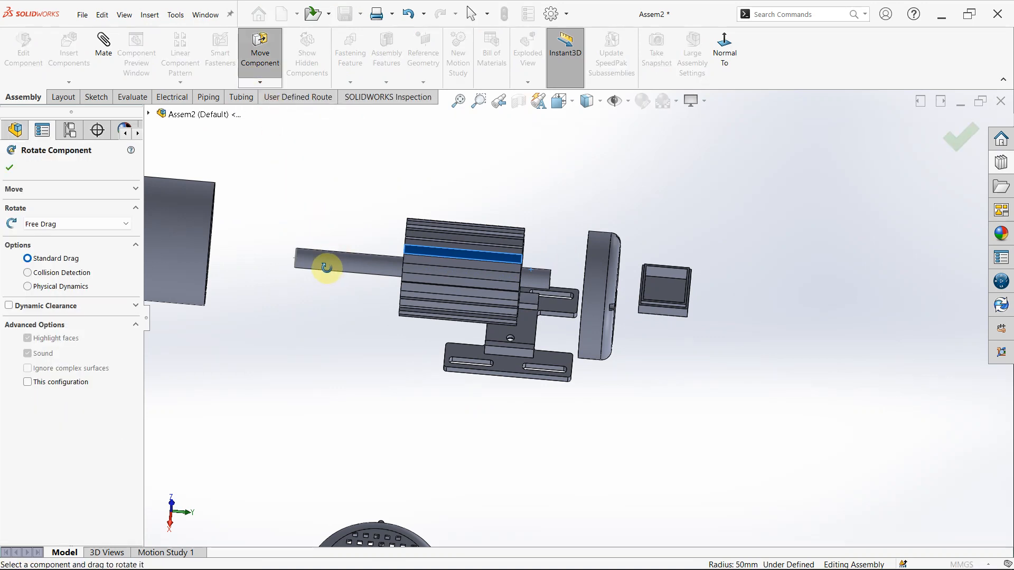
left_click_drag(328, 229, 346, 428)
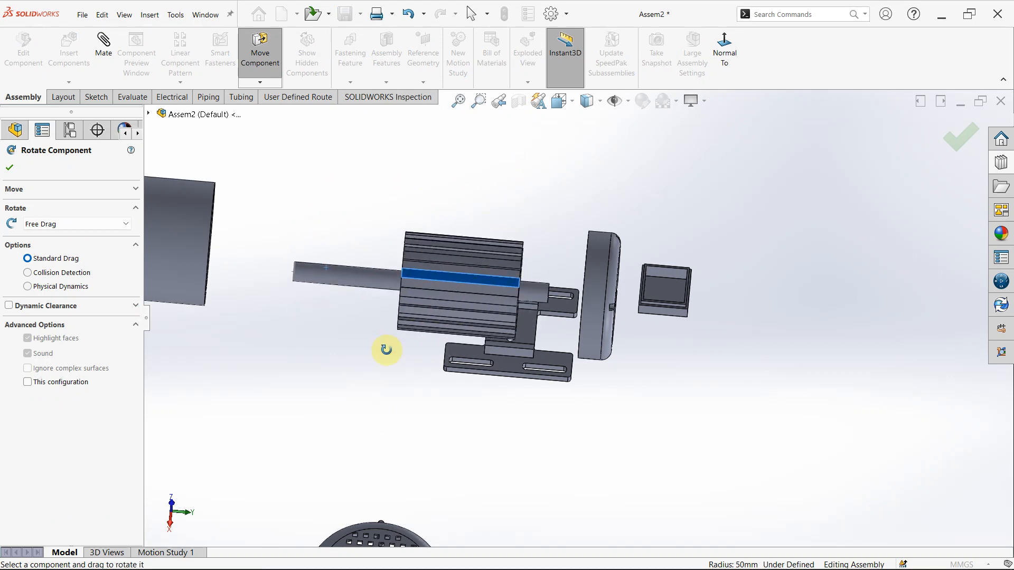
key("Escape")
- Delete the distance mate on the end face of the rotor core
left_click(422, 294)
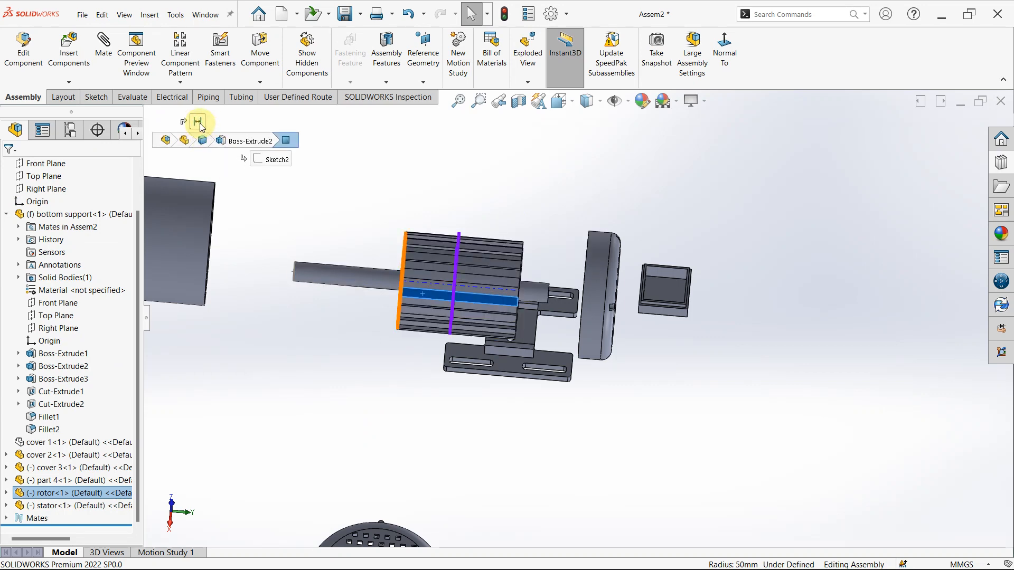
key("Delete")
key("Return")
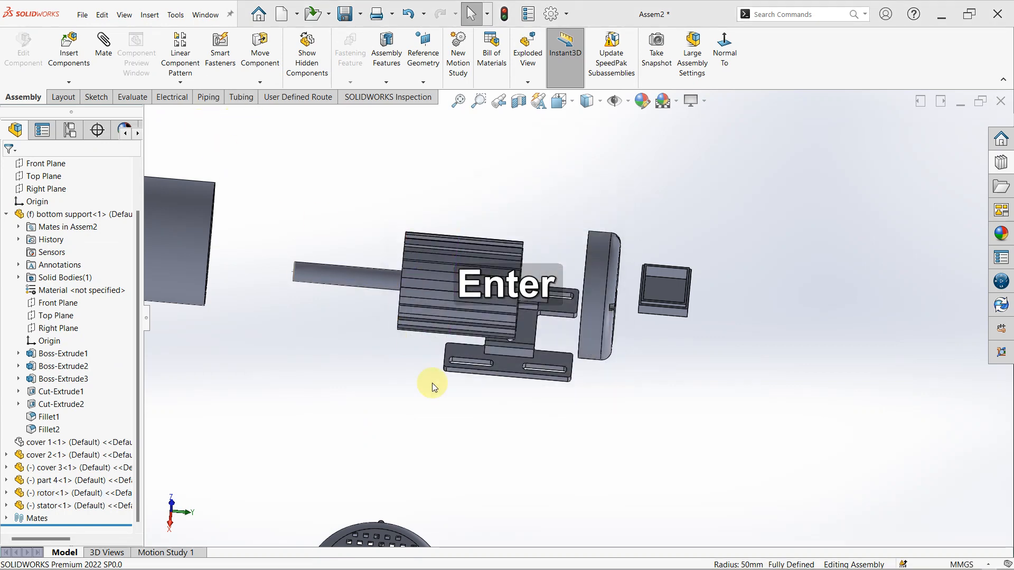
- Rotate the rotor end for end so that its long shaft points toward cover 2
left_click(257, 82)
left_click(262, 109)
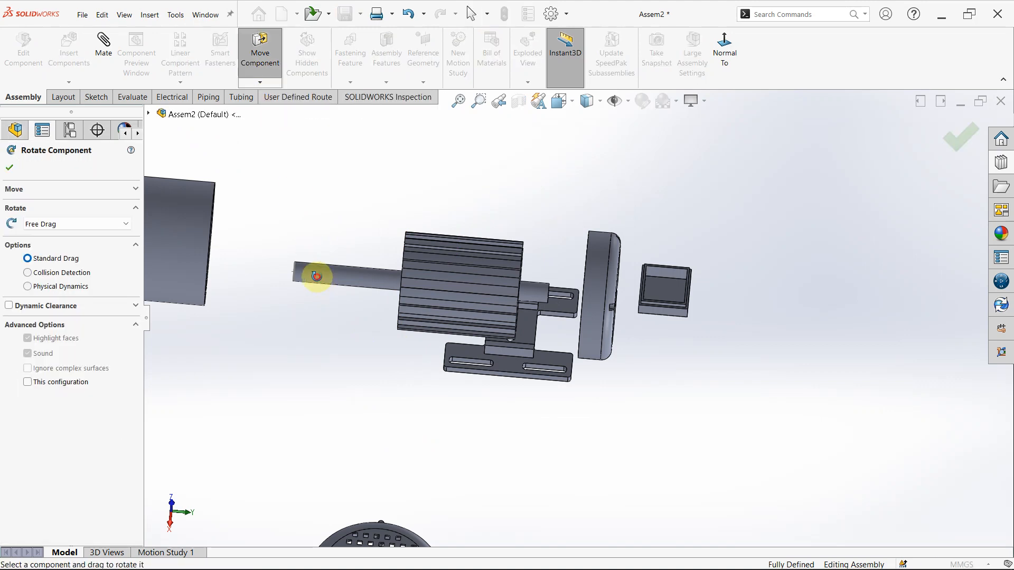
left_click_drag(316, 274, 536, 344)
key("Escape")
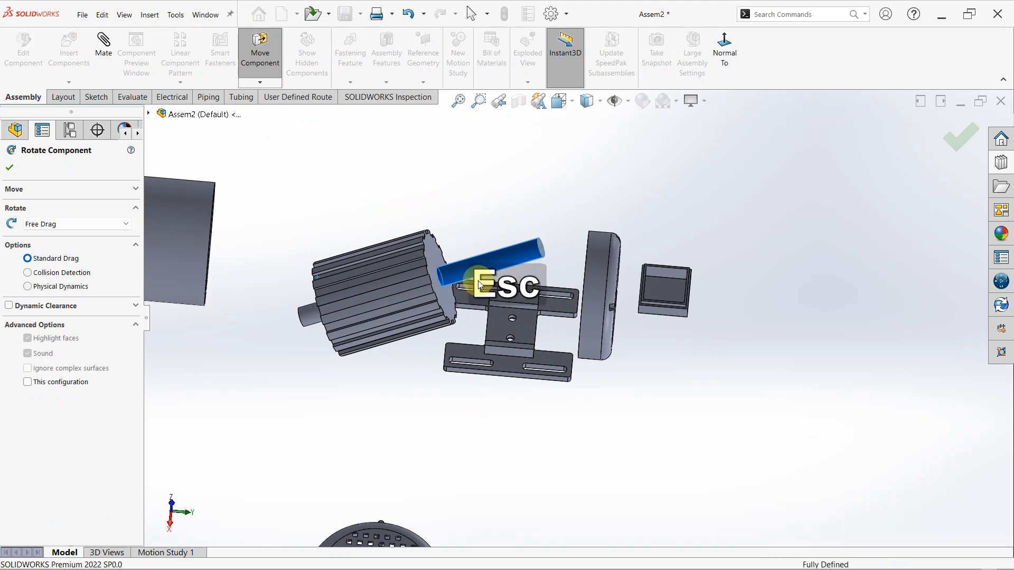
- Mate the rotor's long shaft concentric with the central bore of cover 2
left_click(509, 252)
scroll(615, 306, "down", 2)
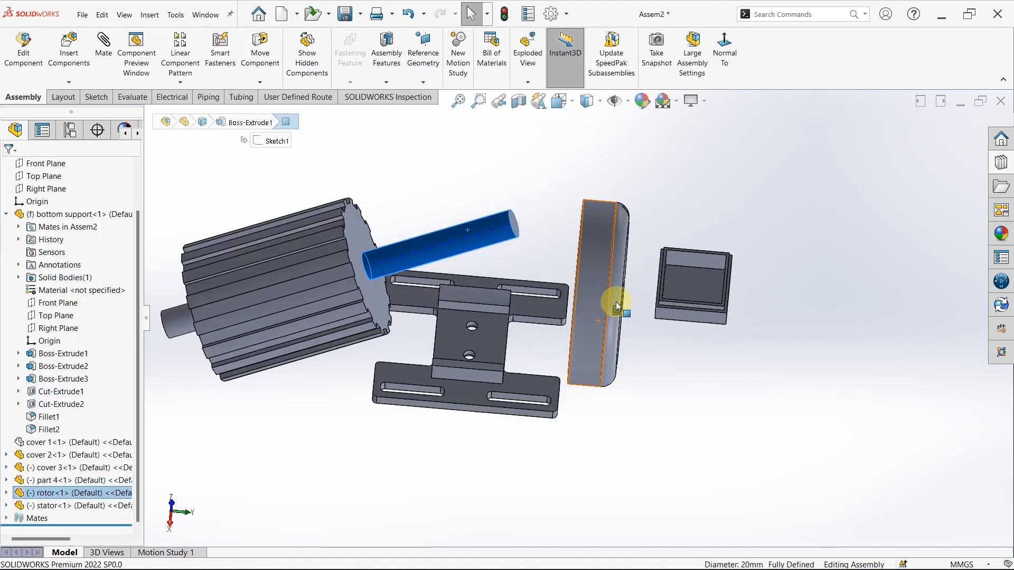
middle_click_drag(616, 306, 544, 296)
scroll(680, 315, "down", 5)
scroll(639, 258, "down", 2)
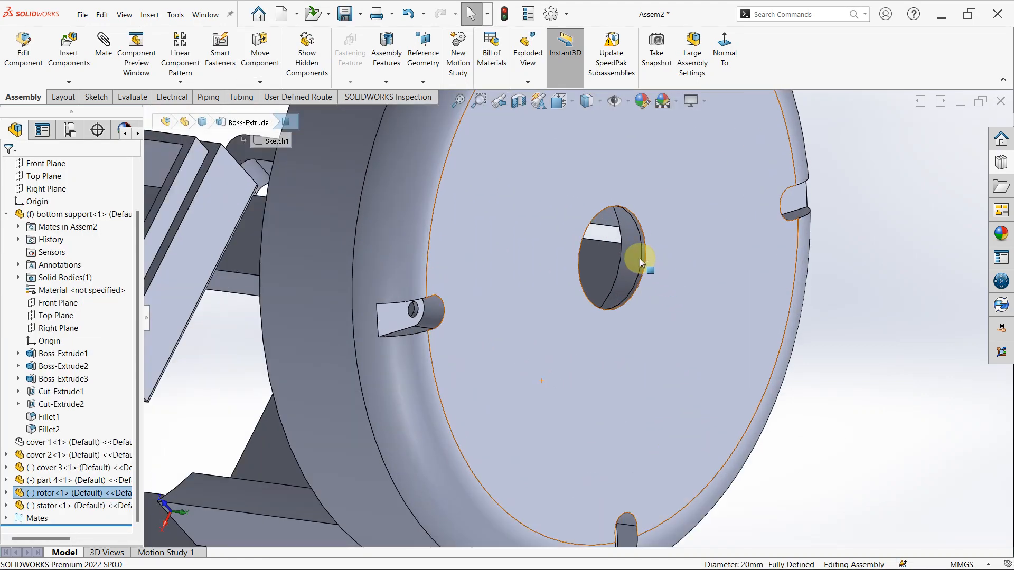
left_click(634, 256, "ctrl")
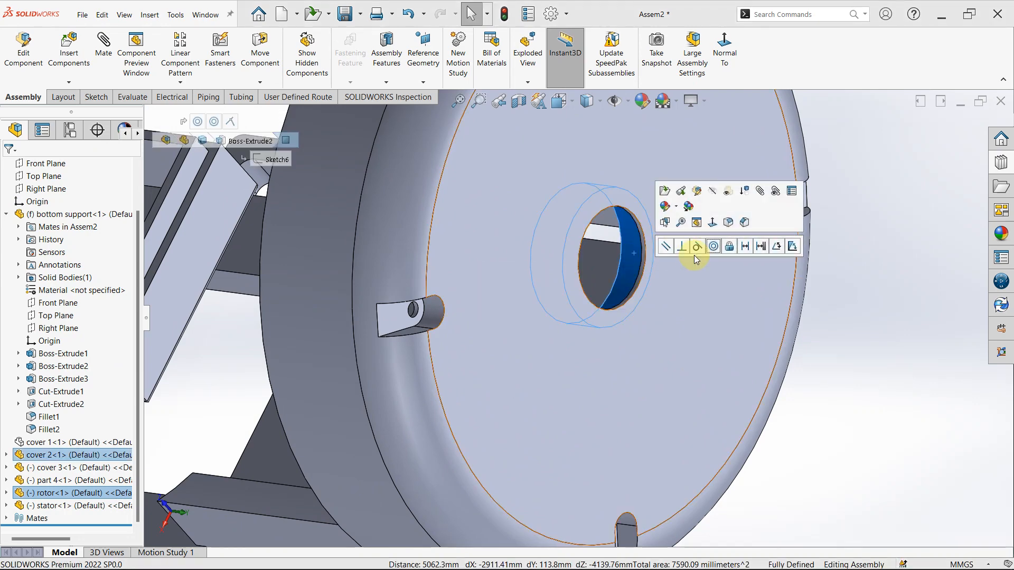
left_click(713, 246)
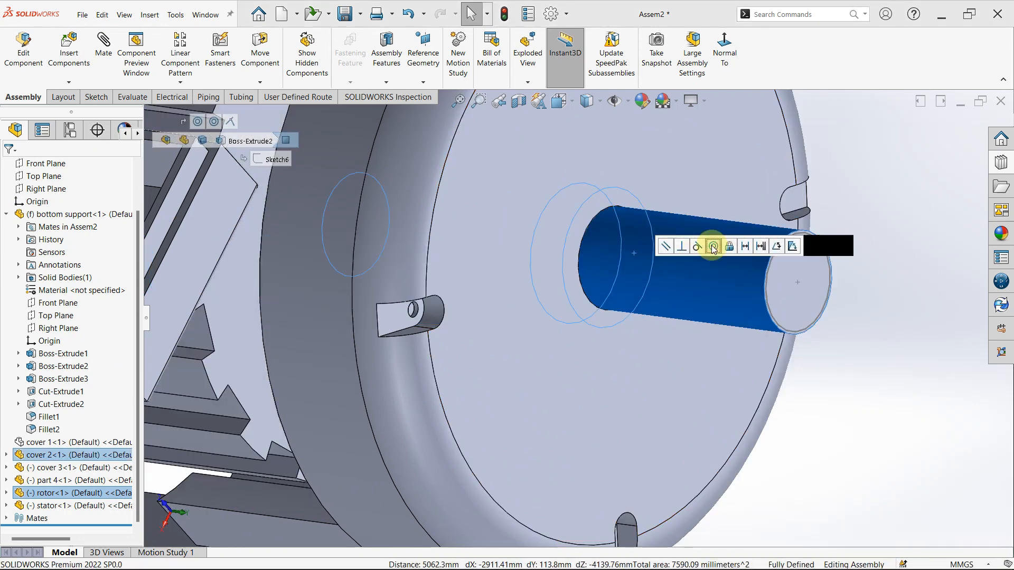
left_click(839, 448)
scroll(678, 369, "up", 5)
middle_click_drag(675, 369, 566, 287)
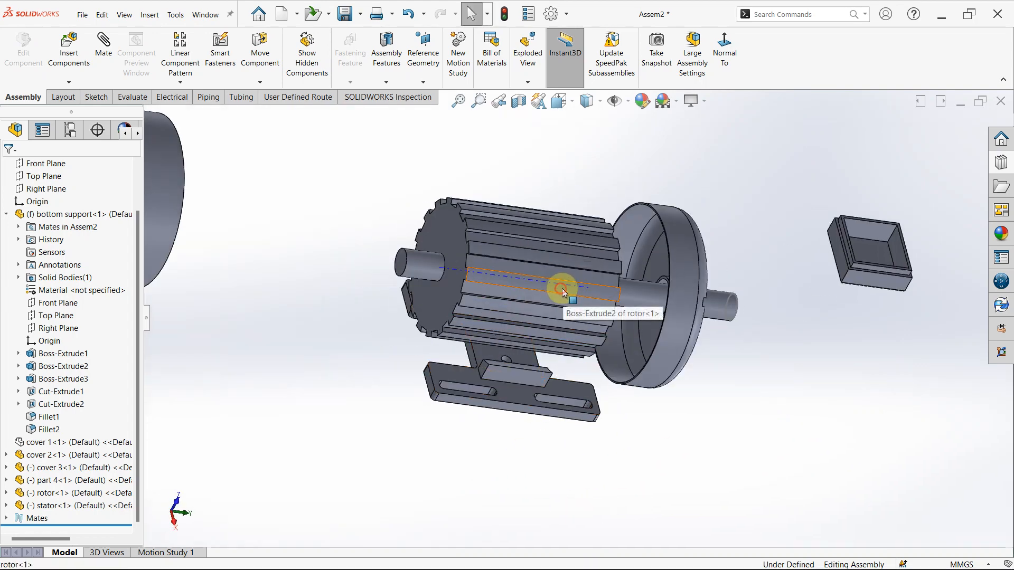
- Mate the inner circular edge at the stator's end coincident with an outer edge on the end face of the rotor core
left_click(613, 287)
left_click(827, 430)
scroll(205, 277, "up", 3)
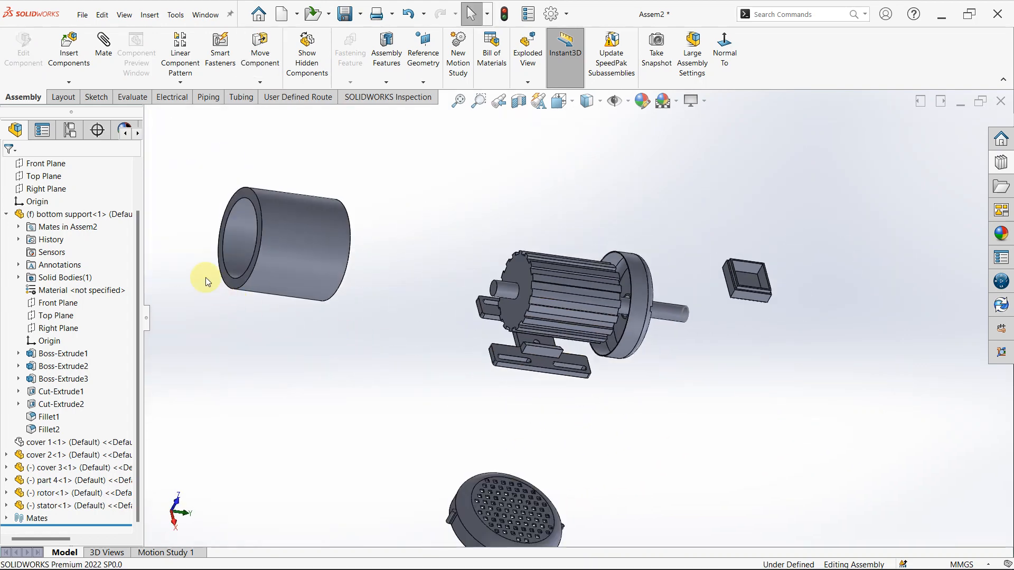
scroll(253, 195, "down", 4)
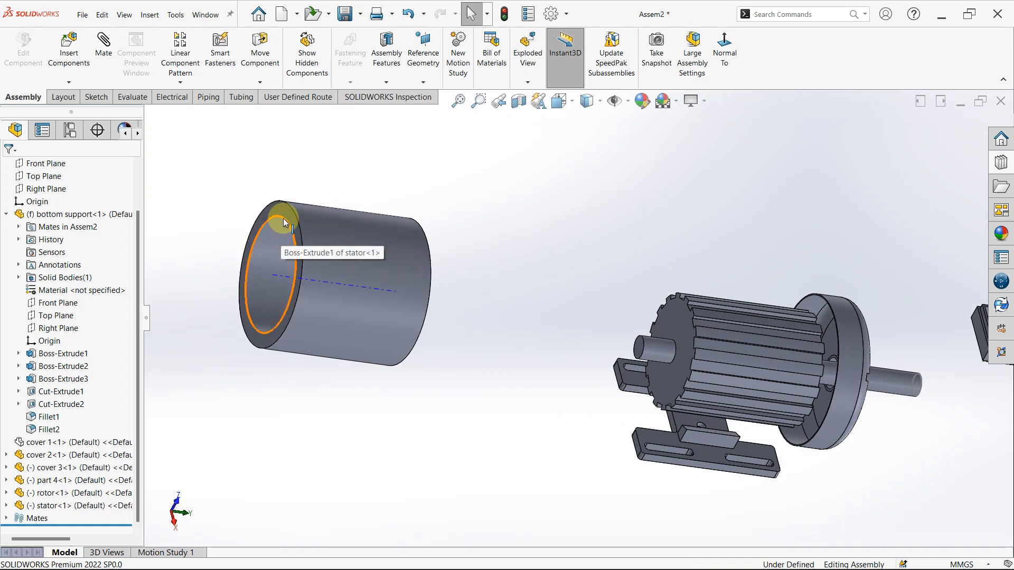
left_click(283, 217)
scroll(686, 314, "down", 3)
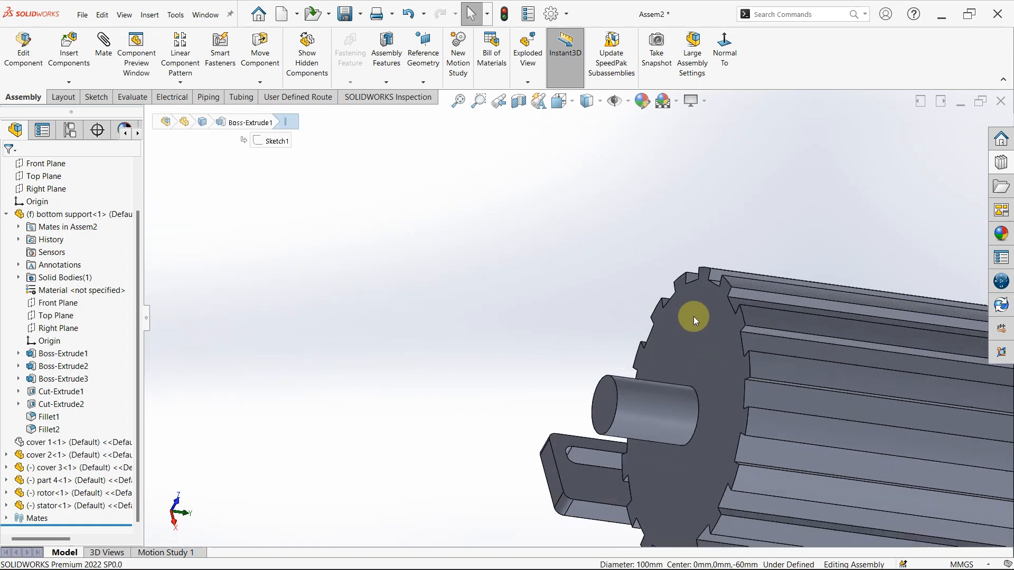
left_click(744, 318, "ctrl")
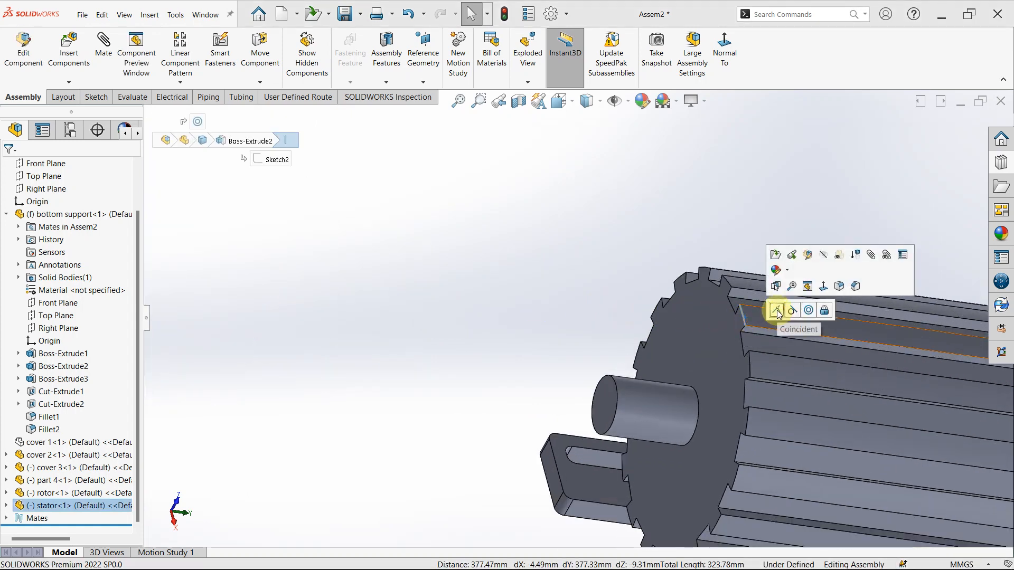
left_click(776, 314)
scroll(726, 425, "up", 5)
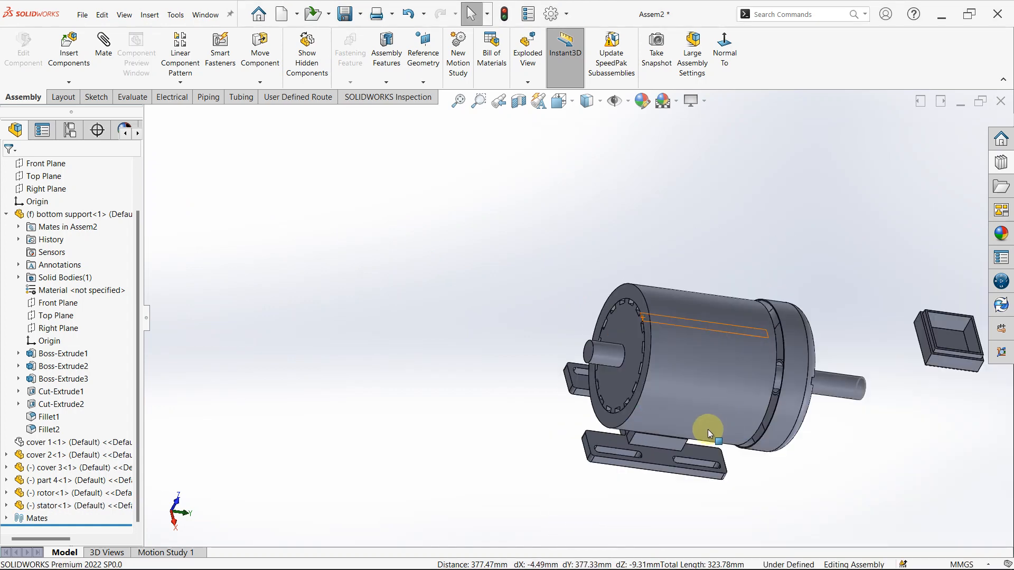
- Show cover 1 to check how the rotor and stator sit inside it, and hide it again
left_click(52, 443)
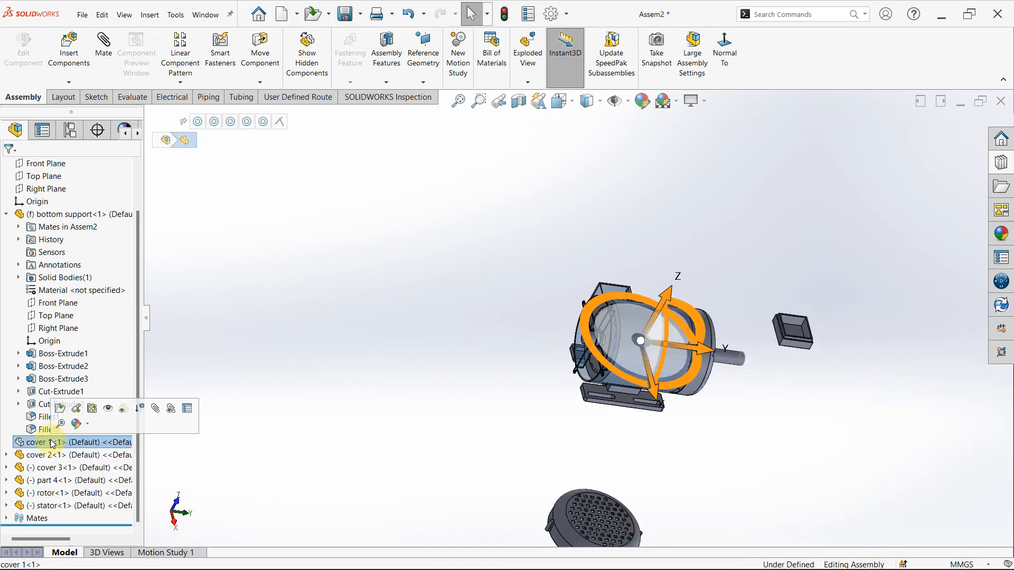
left_click(110, 412)
left_click(377, 405)
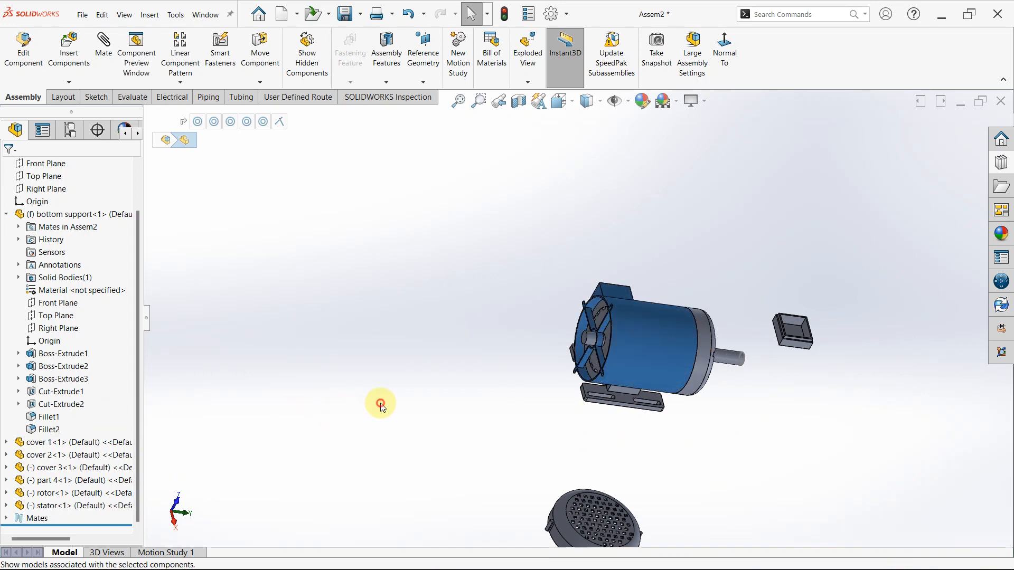
scroll(609, 334, "down", 4)
middle_click_drag(604, 346, 587, 369)
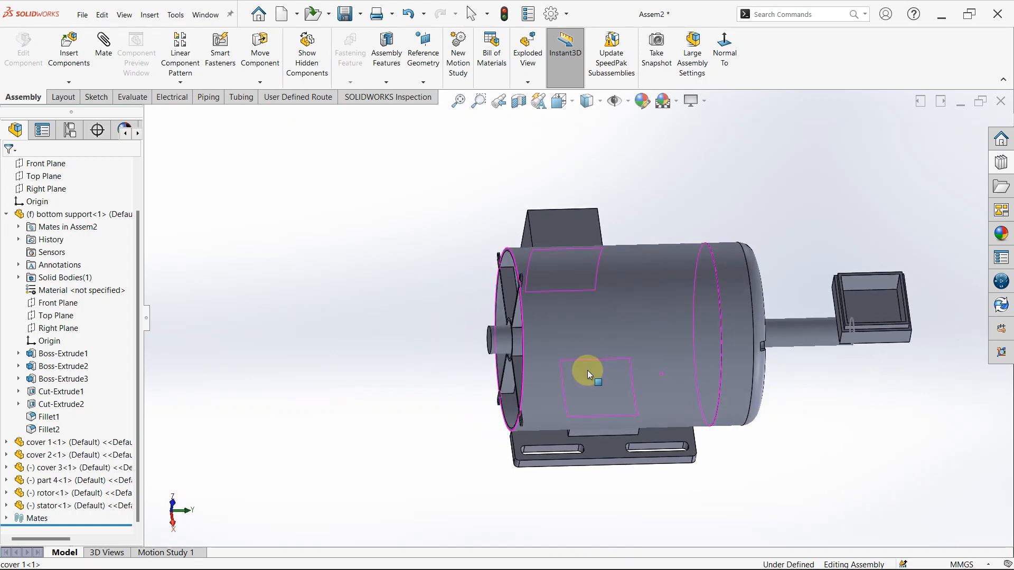
left_click(657, 303)
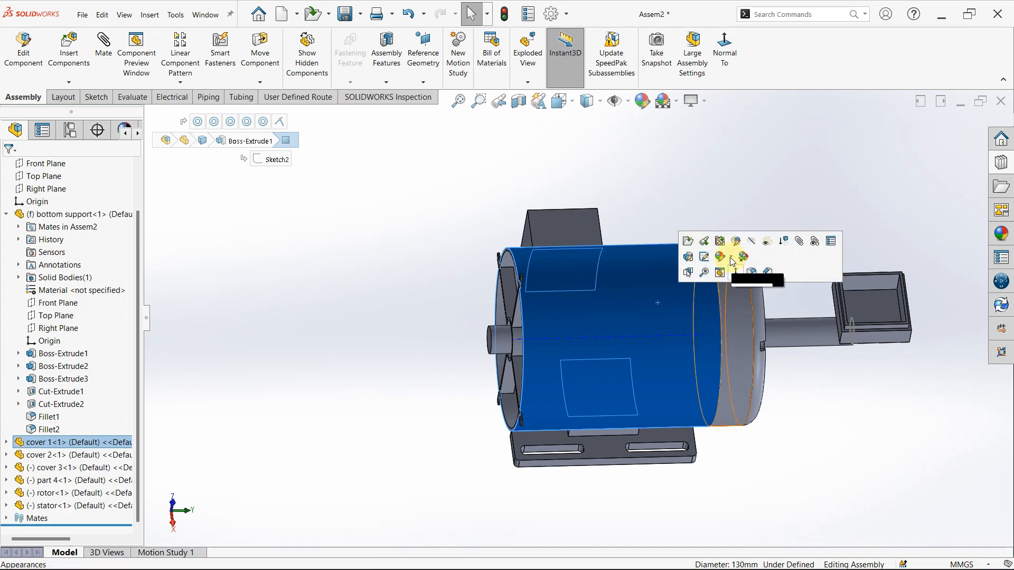
left_click(750, 242)
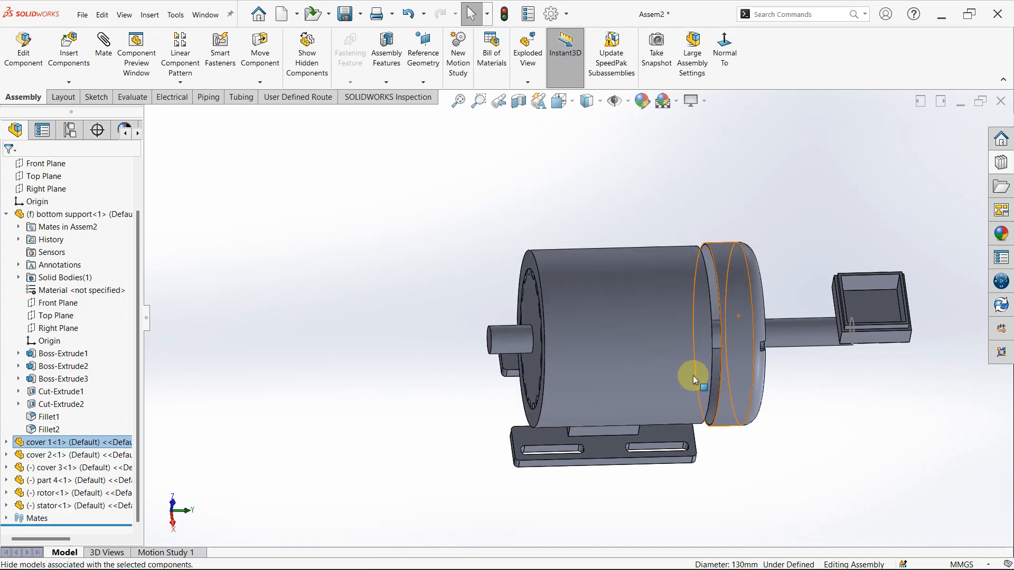
- Add a 2 mm distance mate between the end face of the rotor core and the inner face of cover 2
left_click_drag(627, 343, 349, 353)
middle_click_drag(581, 256, 458, 332)
left_click(522, 325)
left_click(458, 332, "ctrl")
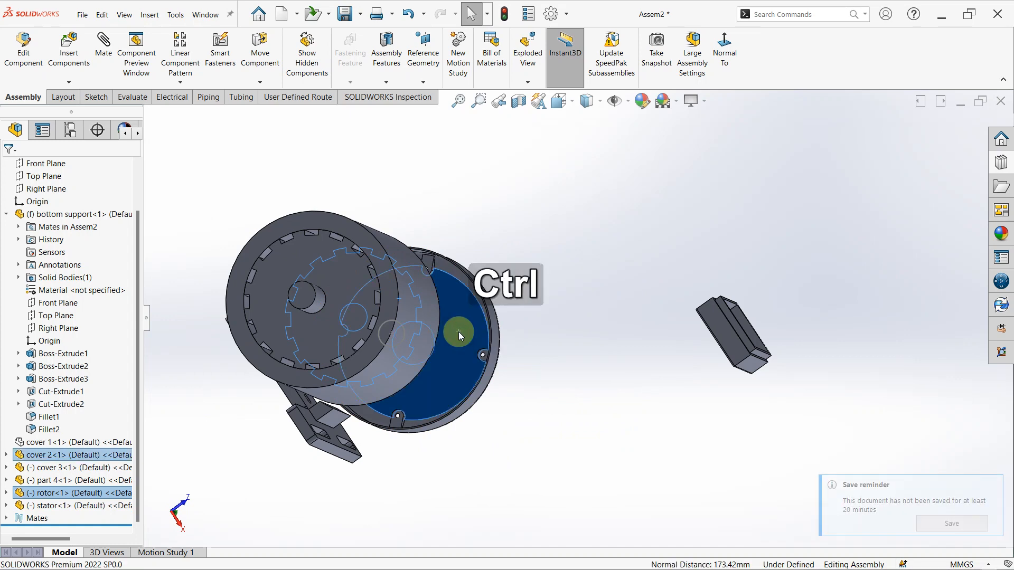
left_click(553, 325)
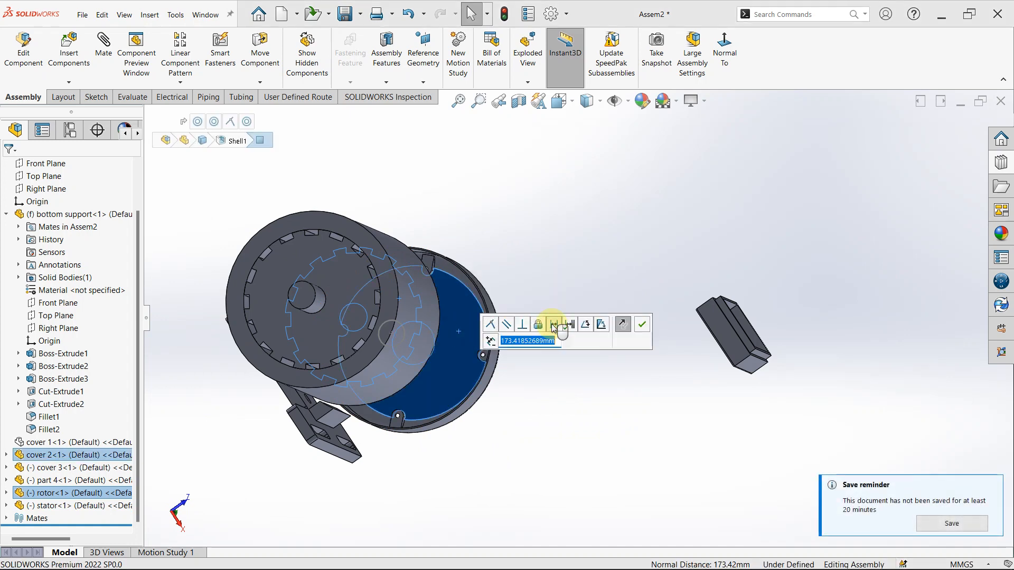
type("1")
key("Return")
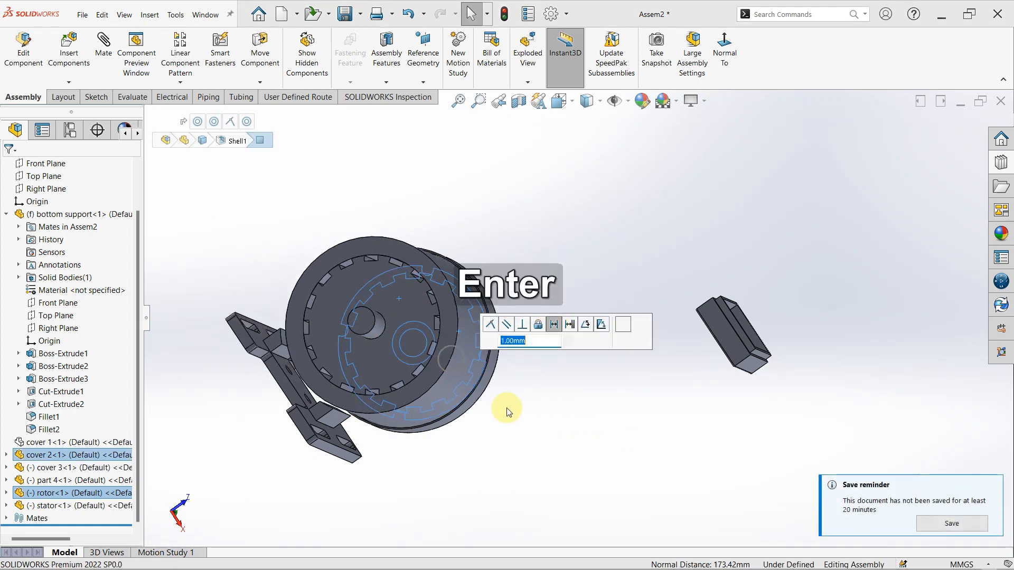
type("2")
key("Return")
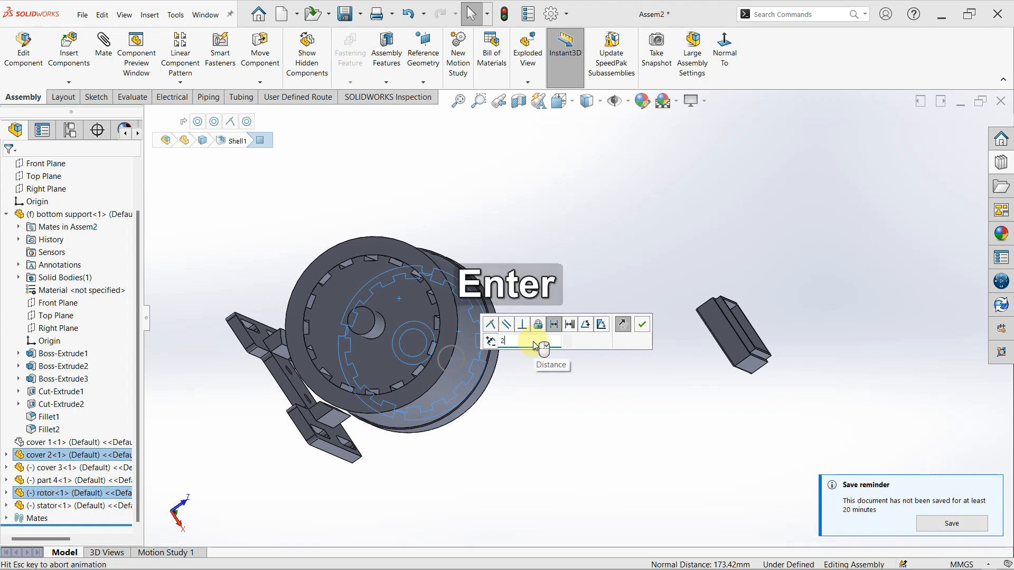
left_click(642, 325)
middle_click_drag(548, 365, 642, 319)
middle_click(631, 301)
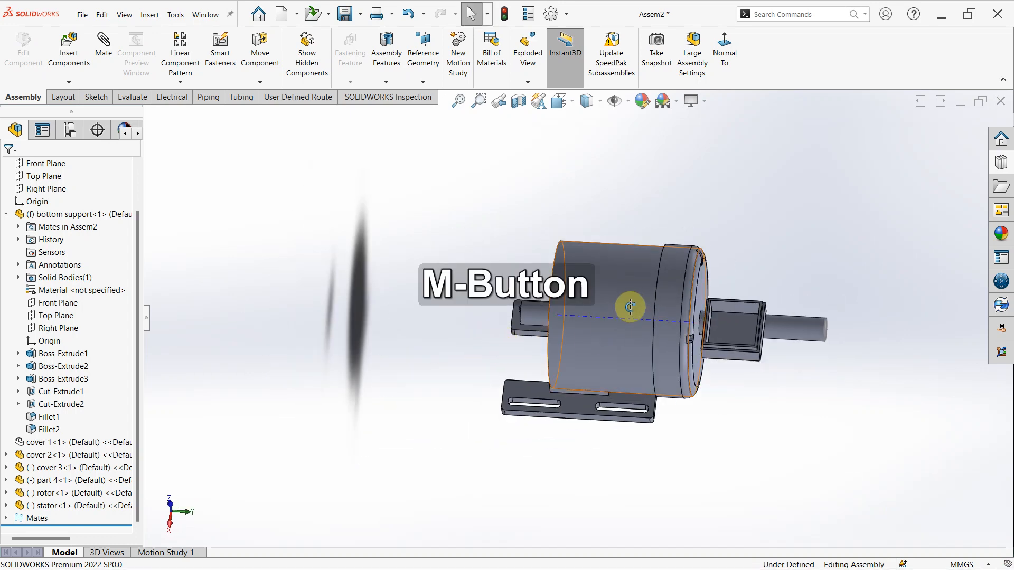
- Show cover 1 around the rotor and stator, and examine its open end with the central hub
left_click(42, 444)
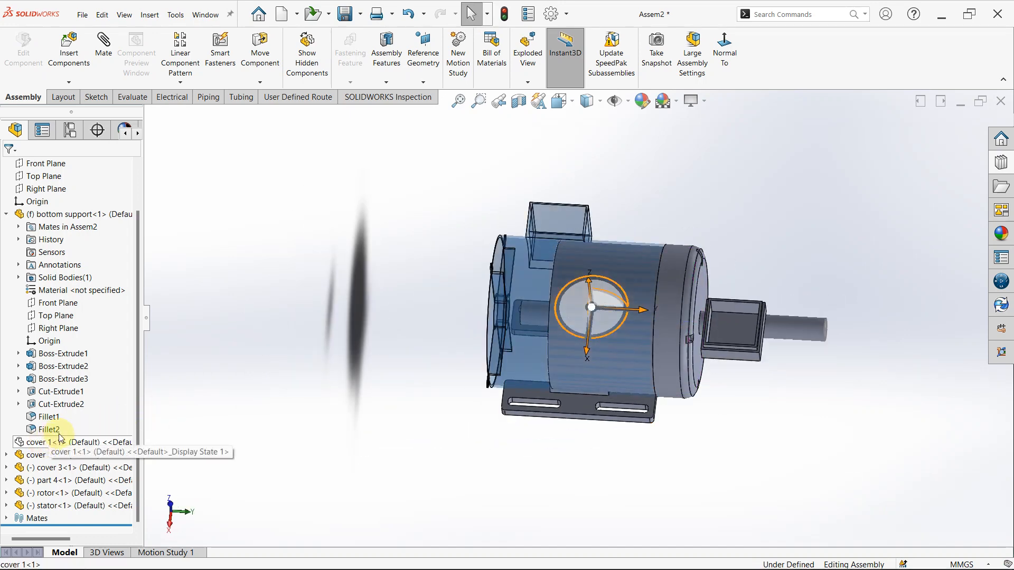
left_click(99, 414)
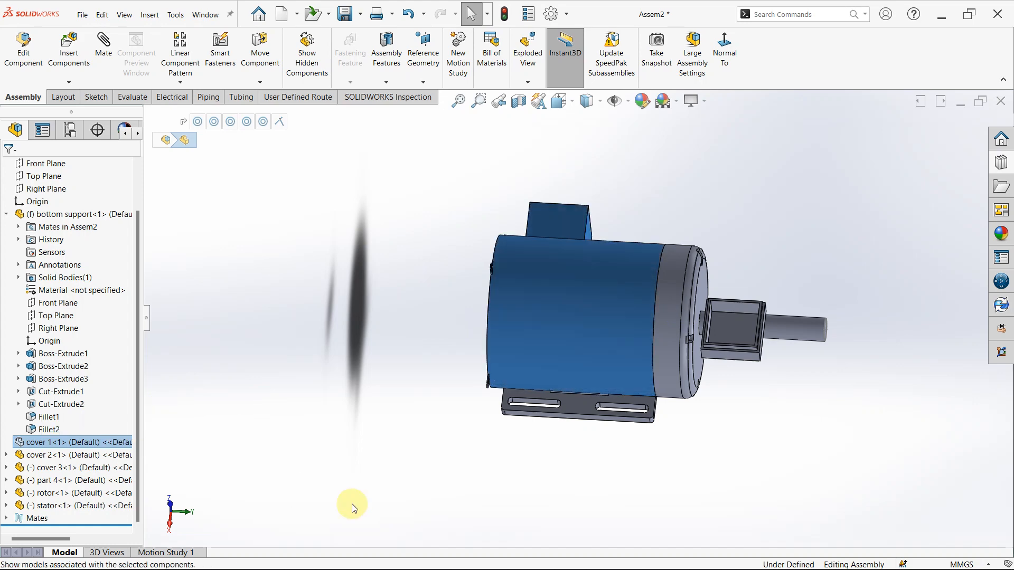
left_click(350, 502)
middle_click_drag(492, 375, 463, 315)
scroll(463, 314, "down", 4)
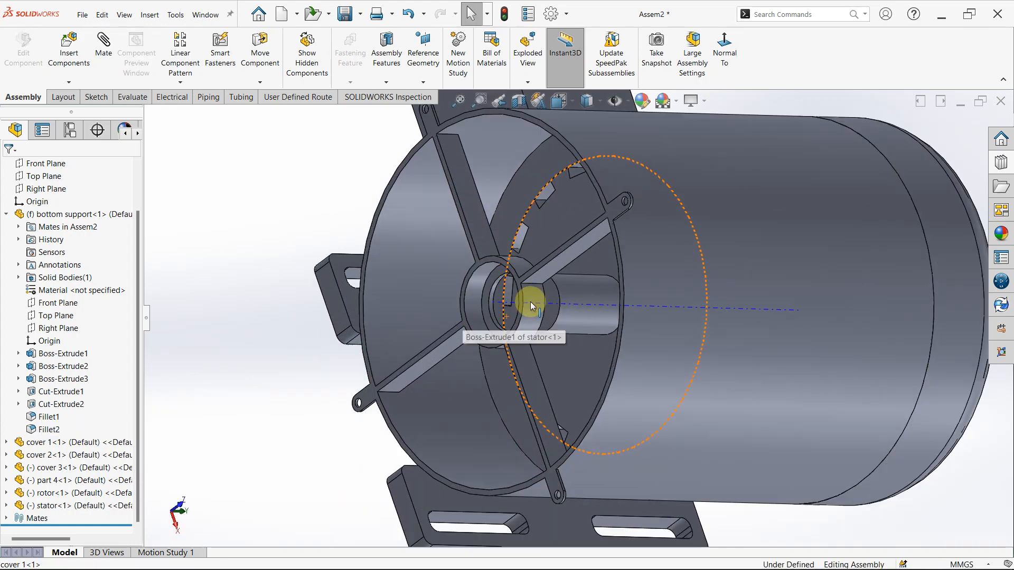
middle_click_drag(530, 302, 536, 355)
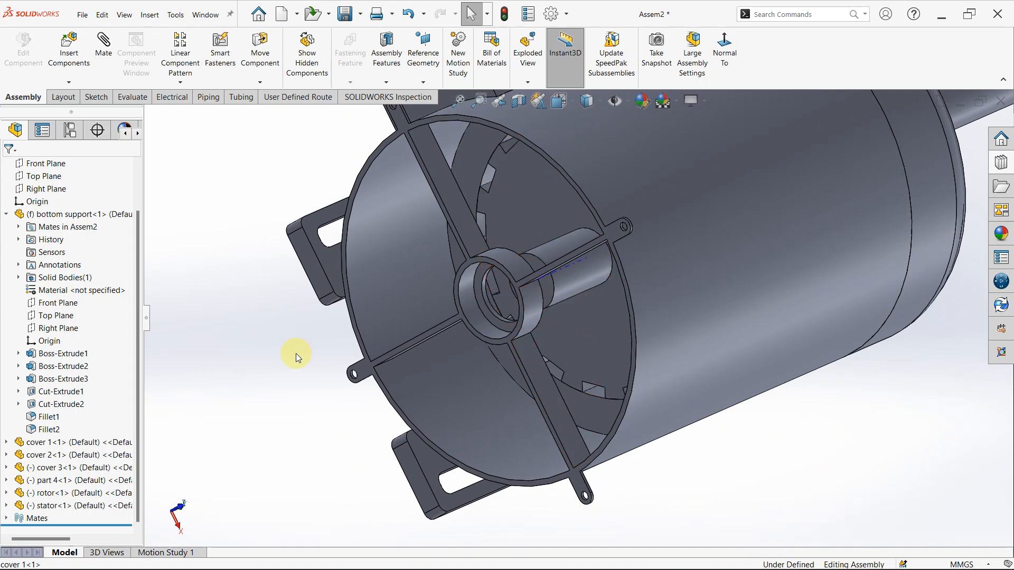
- Delete the distance mate between the rotor and cover 2
left_click(7, 519)
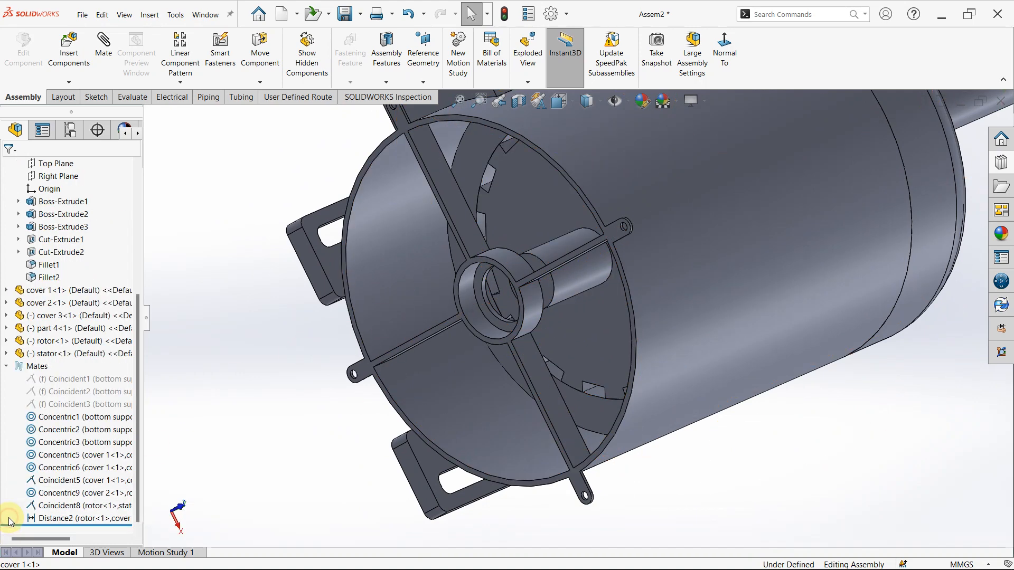
left_click(50, 522)
key("Delete")
key("Return")
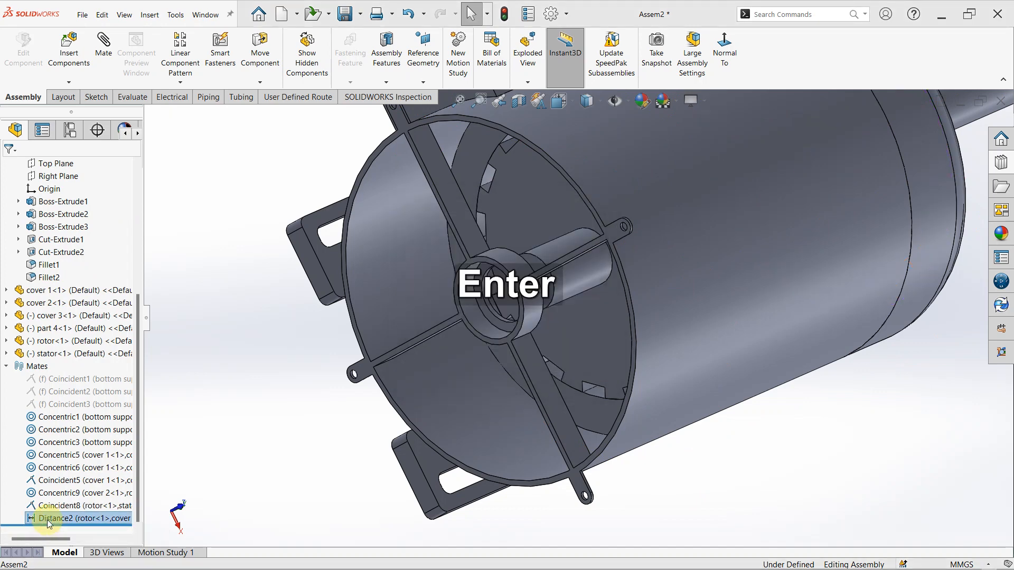
- Mate the circular edge at the base of the rotor's short shaft coincident with the inner edge of cover 1's hub bore
scroll(555, 305, "down", 3)
middle_click_drag(555, 305, 584, 328)
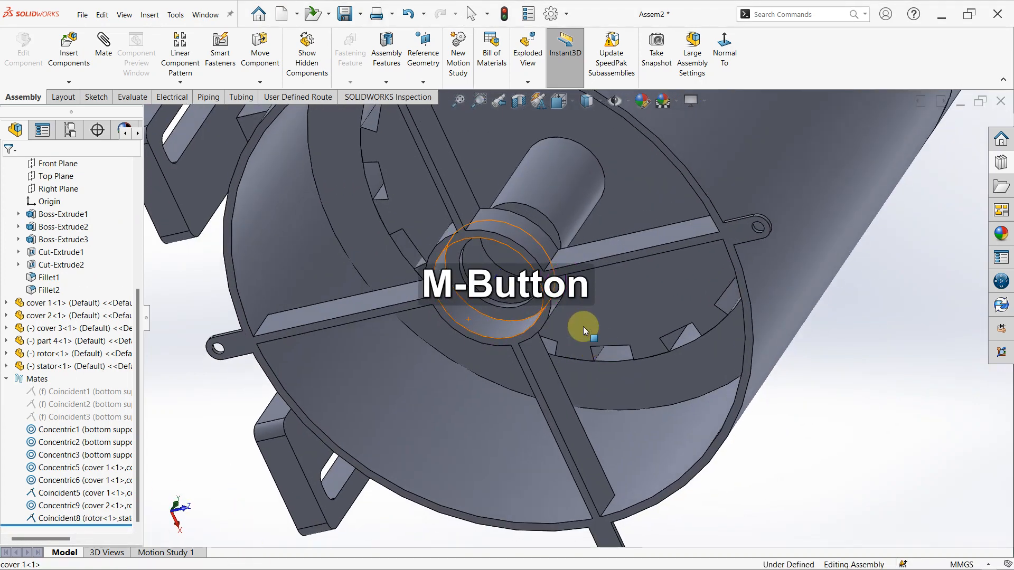
left_click(605, 157)
scroll(439, 319, "down", 2)
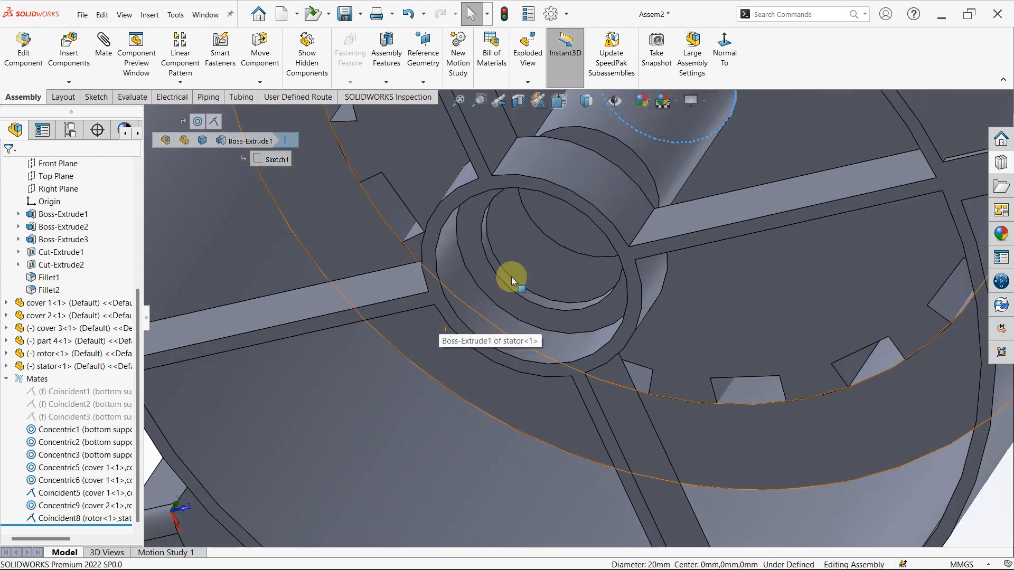
middle_click_drag(511, 277, 515, 287)
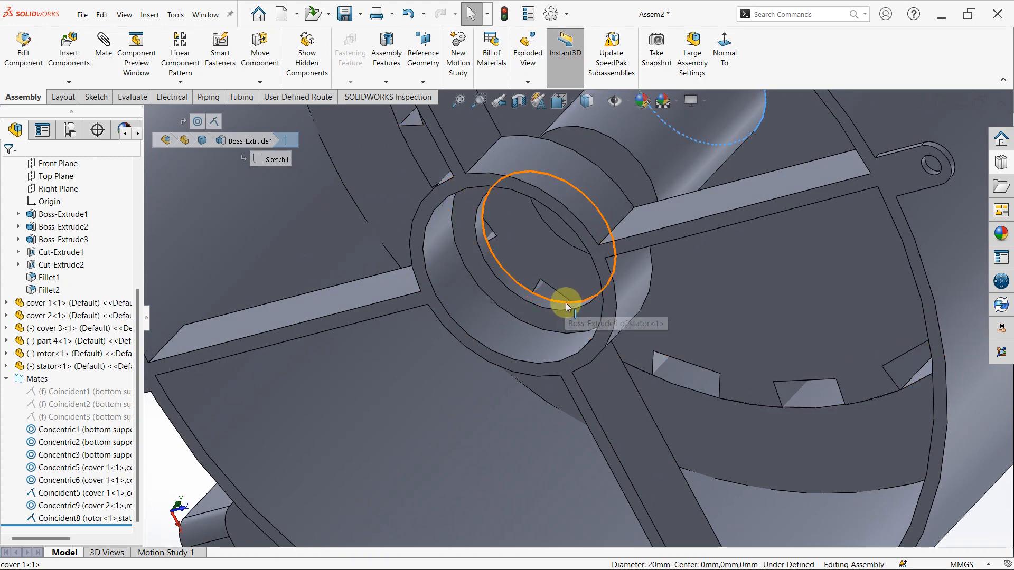
left_click(567, 304, "ctrl")
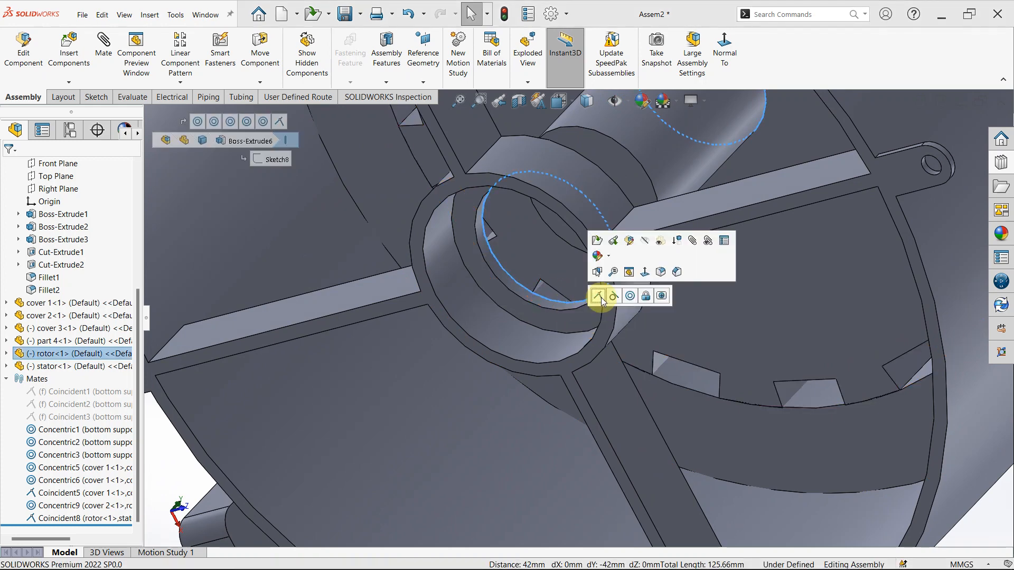
left_click(598, 296)
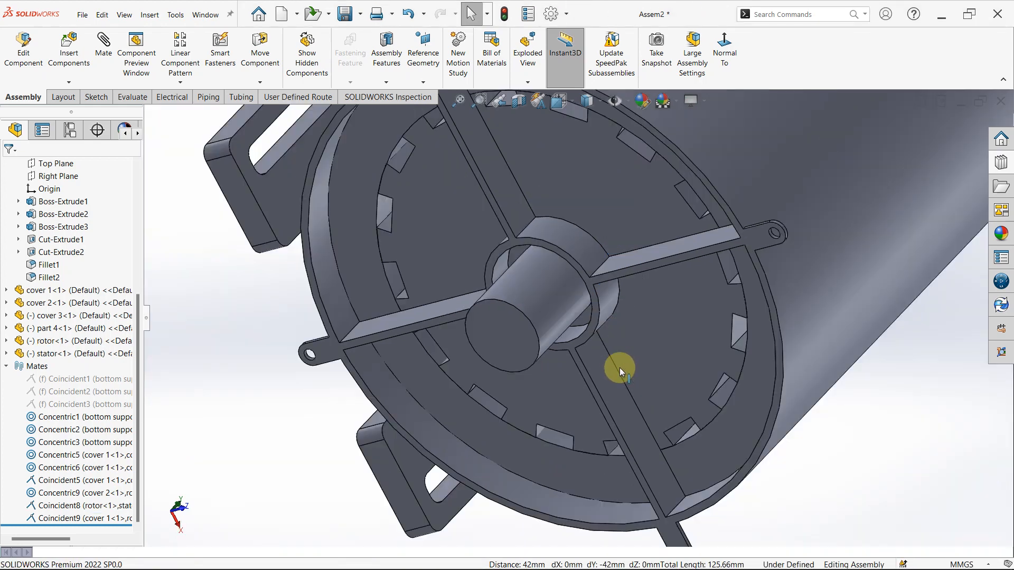
scroll(619, 368, "up", 5)
middle_click_drag(664, 322, 629, 433)
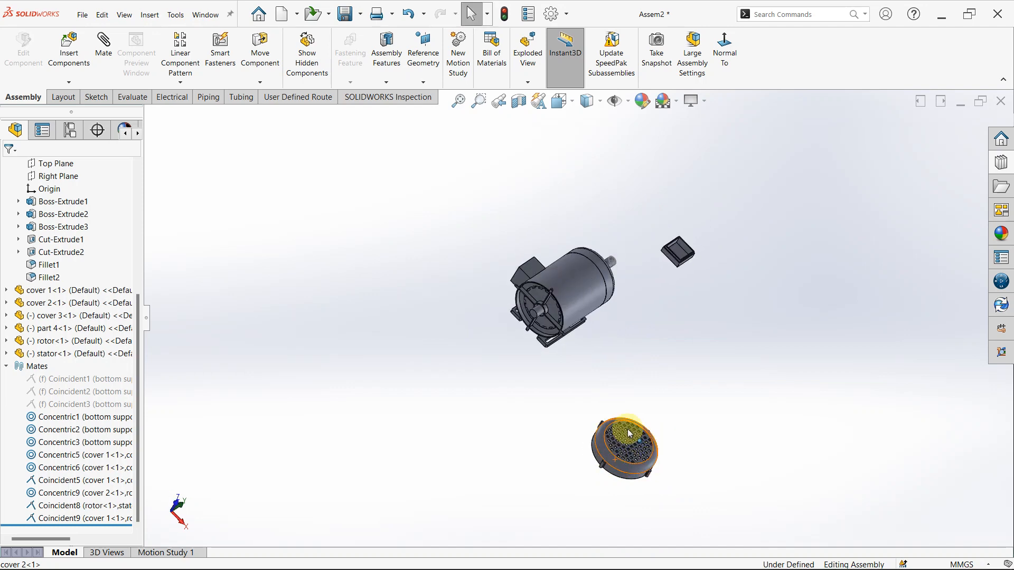
- Move cover 3 close to the open end of cover 1 and rotate it freely so its grille faces away from the motor
left_click_drag(621, 455, 425, 353)
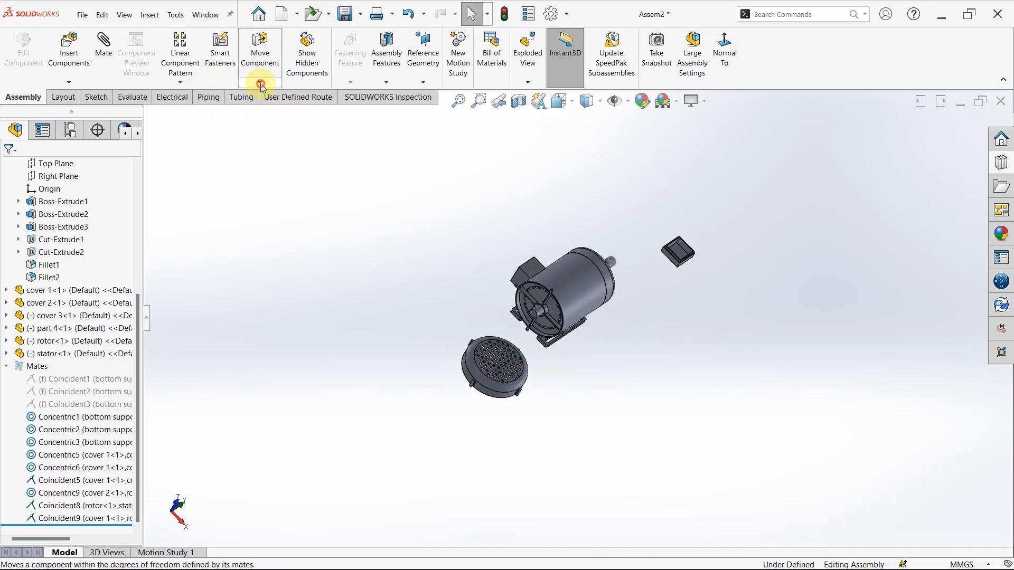
left_click(260, 83)
left_click(264, 111)
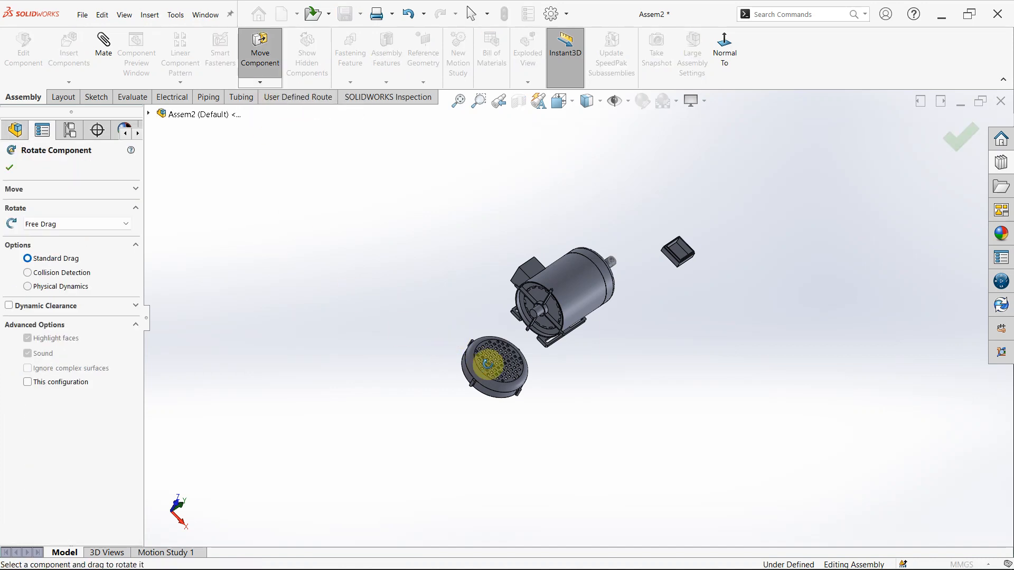
left_click_drag(486, 365, 527, 361)
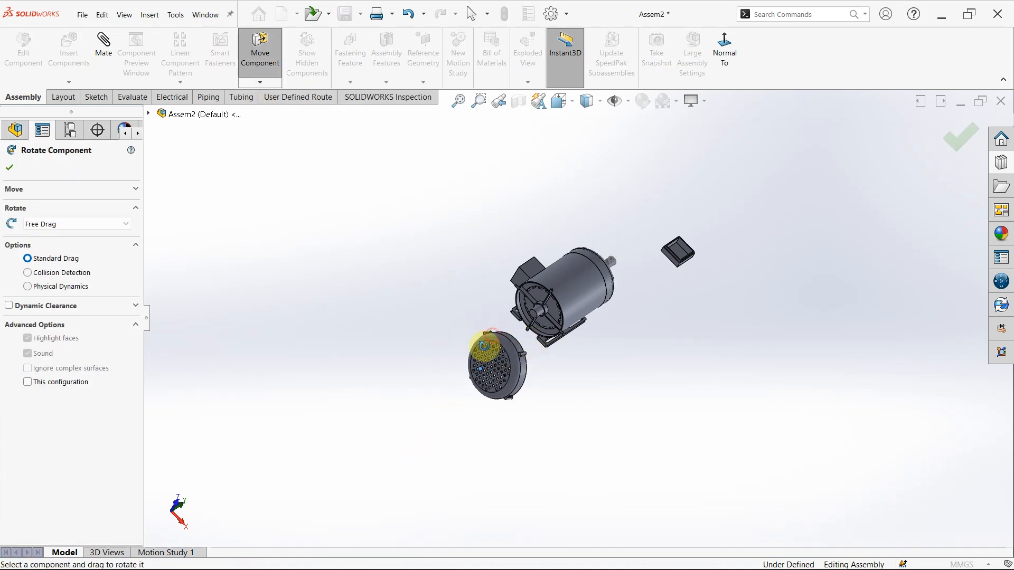
key("Escape")
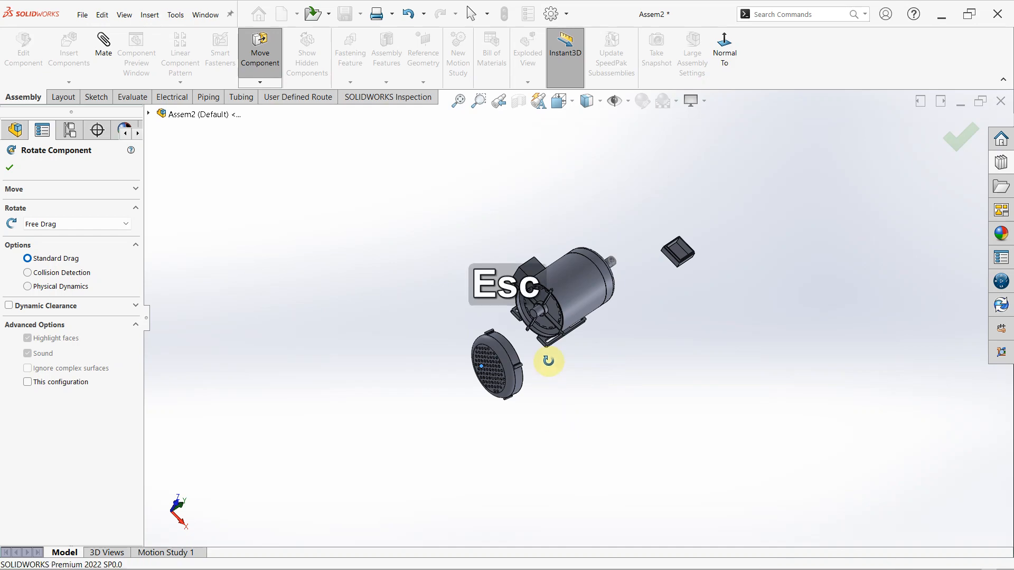
- Mate the screw hole in one of cover 1's rim lugs concentric with a corner screw hole on the inner side of cover 3
middle_click_drag(537, 355, 613, 336)
scroll(564, 316, "down", 4)
scroll(496, 259, "down", 6)
scroll(546, 320, "down", 5)
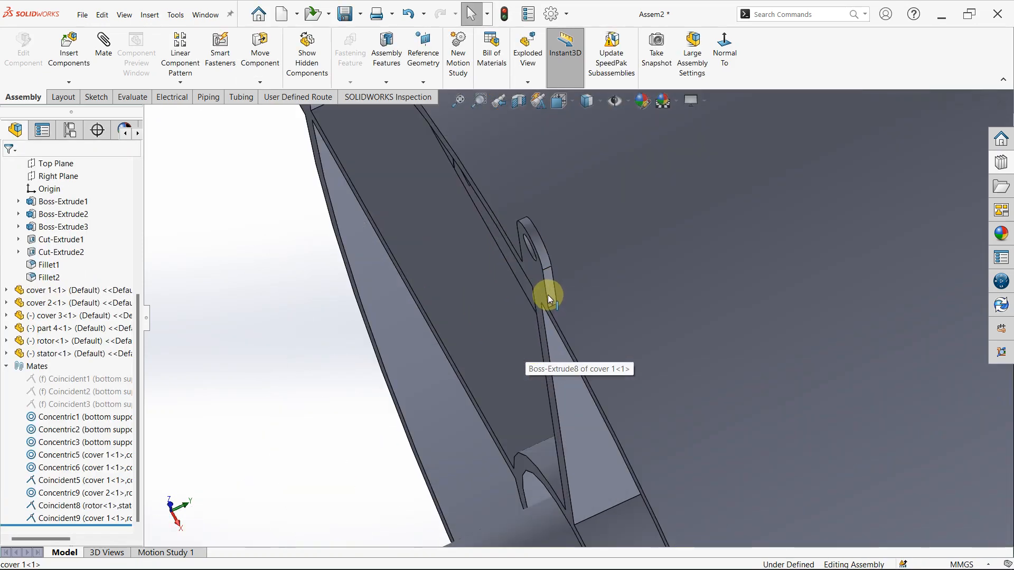
left_click(519, 243)
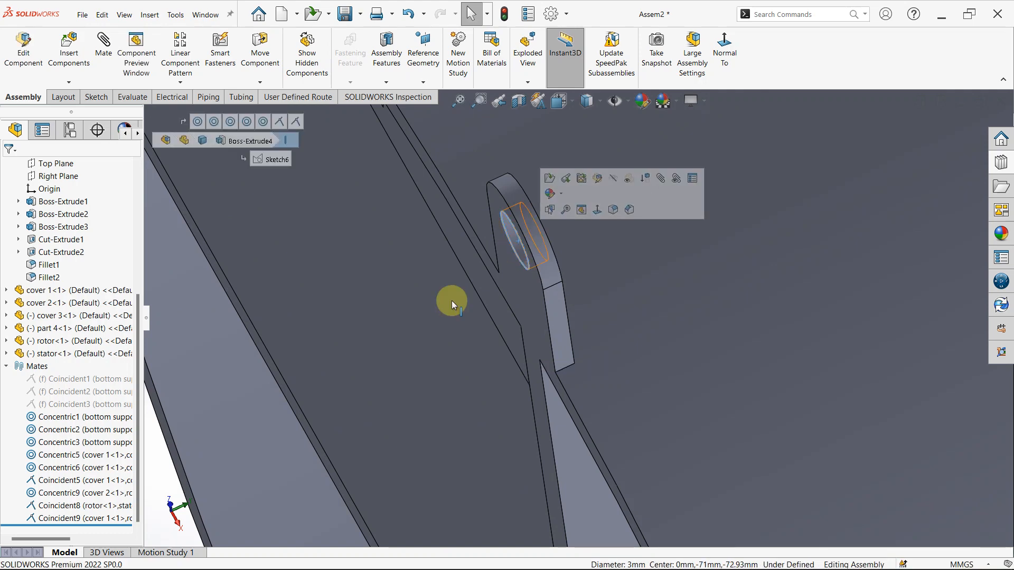
scroll(231, 361, "up", 4)
left_click(239, 372)
scroll(542, 327, "down", 6)
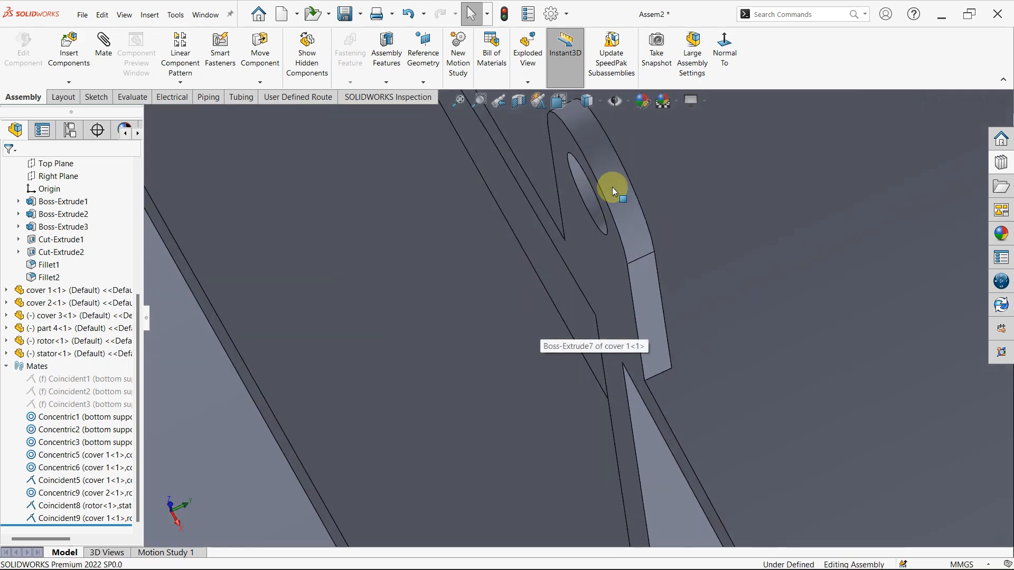
left_click(584, 183)
scroll(574, 207, "up", 10)
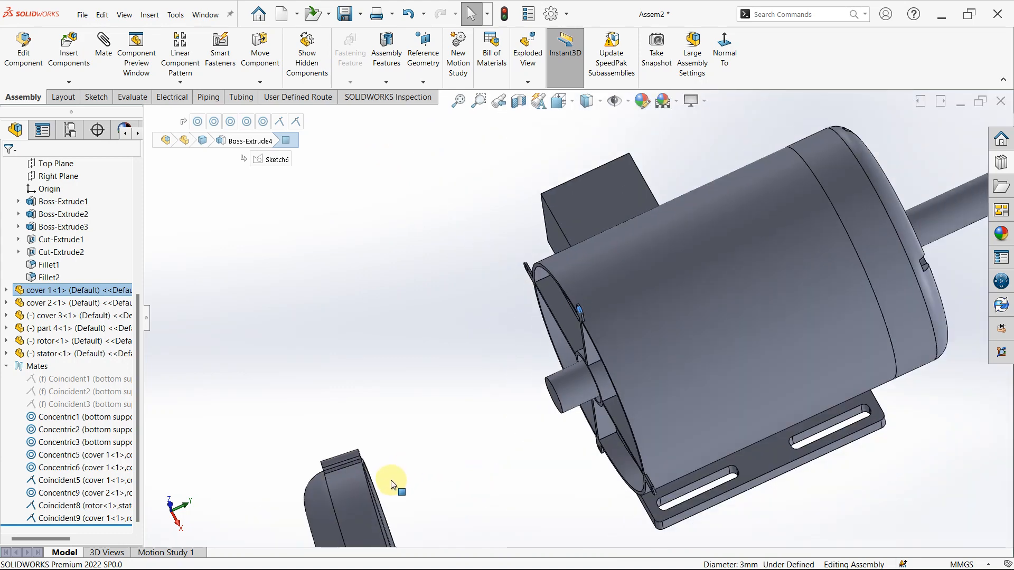
scroll(379, 369, "down", 5)
middle_click_drag(390, 369, 502, 346)
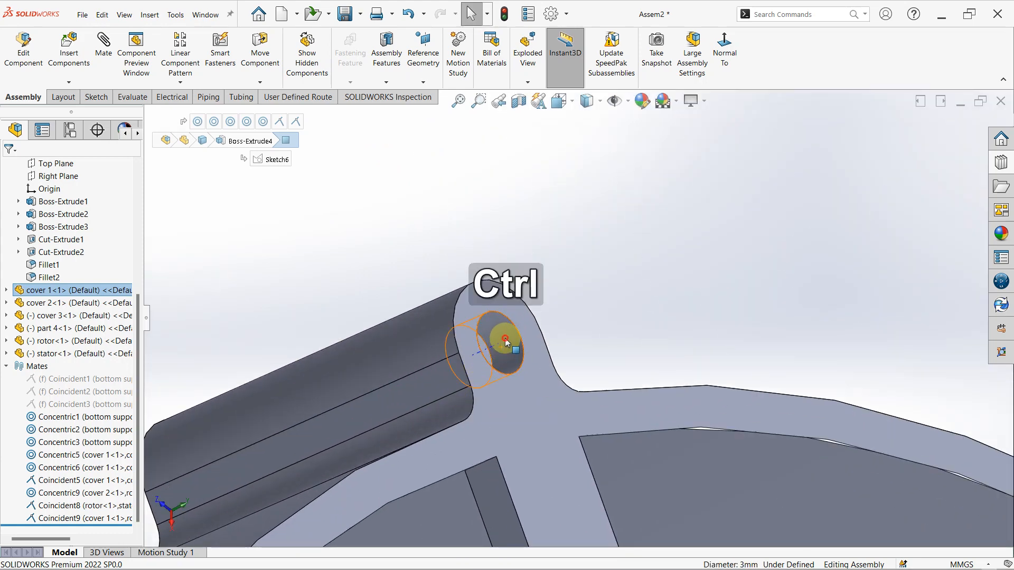
left_click(504, 339, "ctrl")
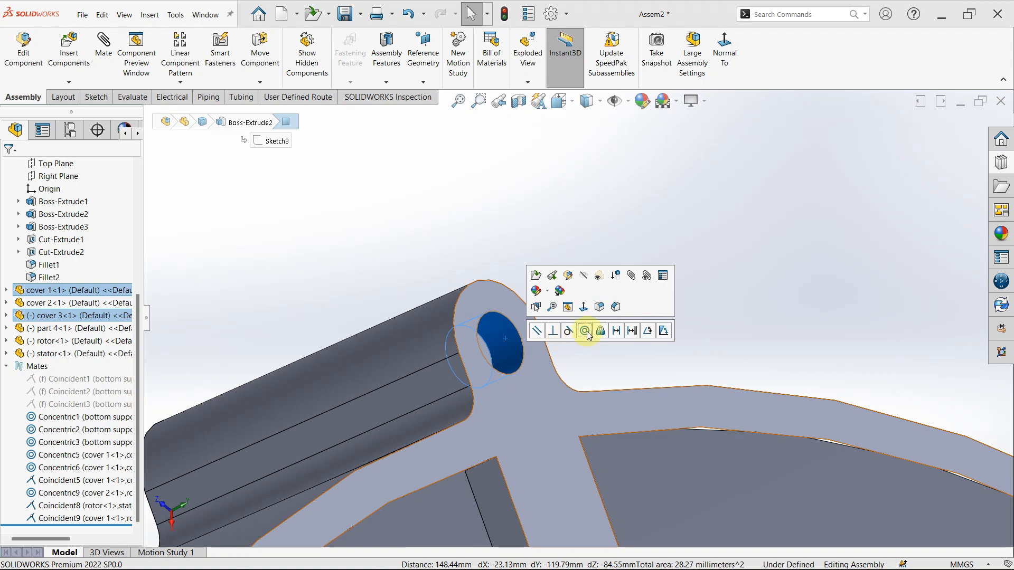
left_click(585, 331)
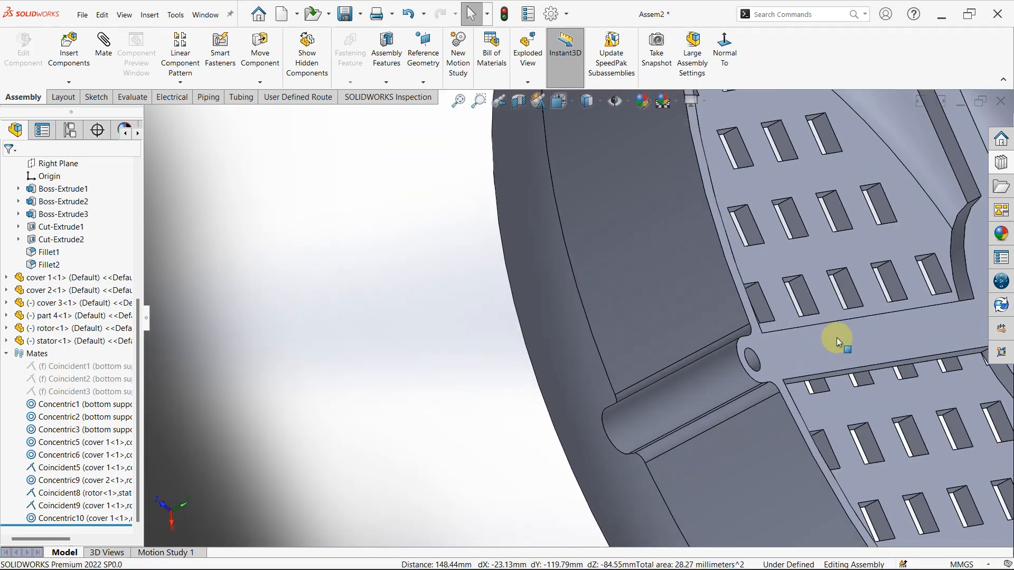
- Add a second concentric mate between another rim lug hole of cover 1 and the corresponding screw hole of cover 3
scroll(836, 337, "up", 5)
middle_click_drag(746, 315, 719, 344)
scroll(657, 373, "down", 10)
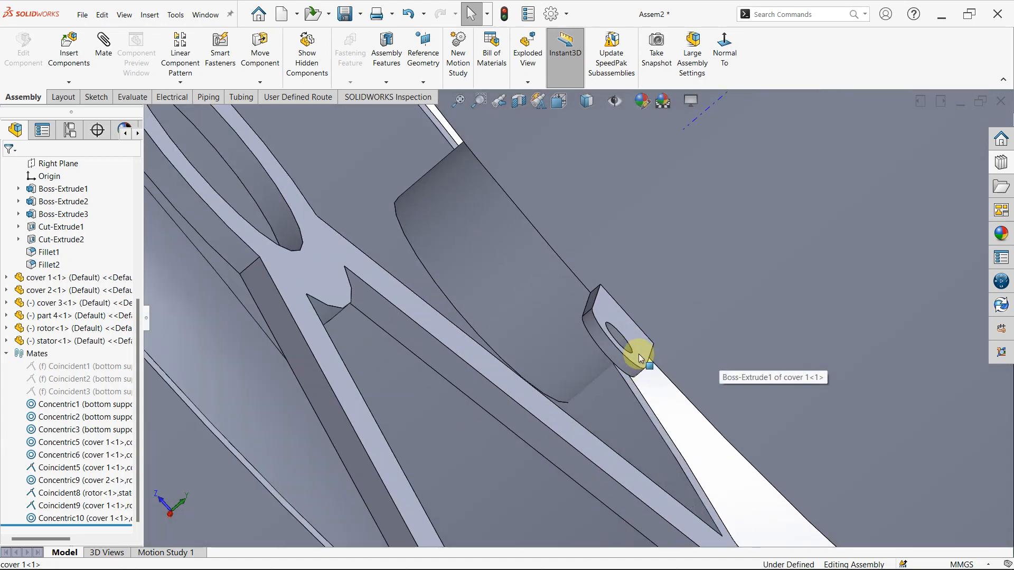
left_click(592, 311)
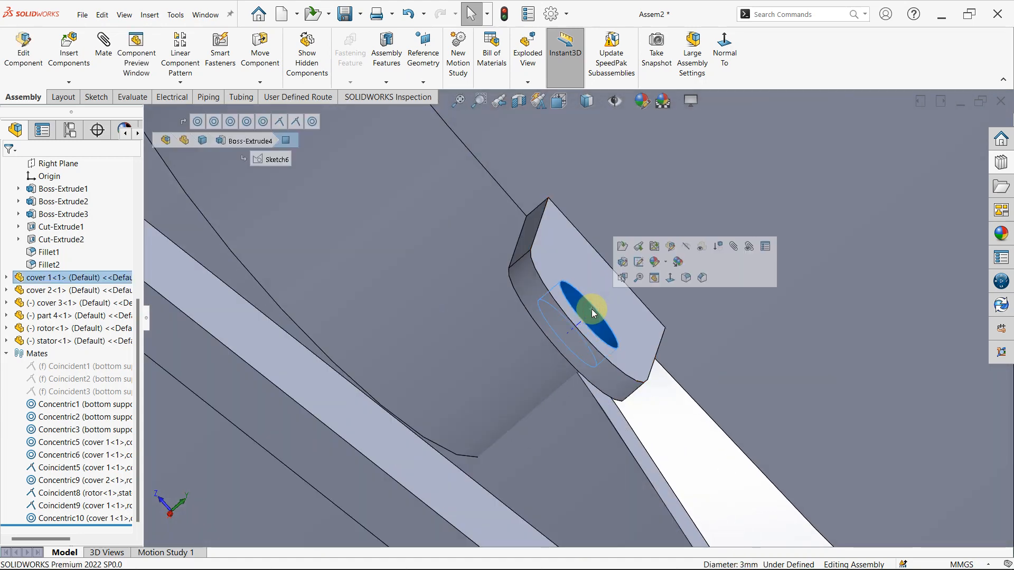
scroll(586, 317, "up", 8)
scroll(559, 410, "down", 5)
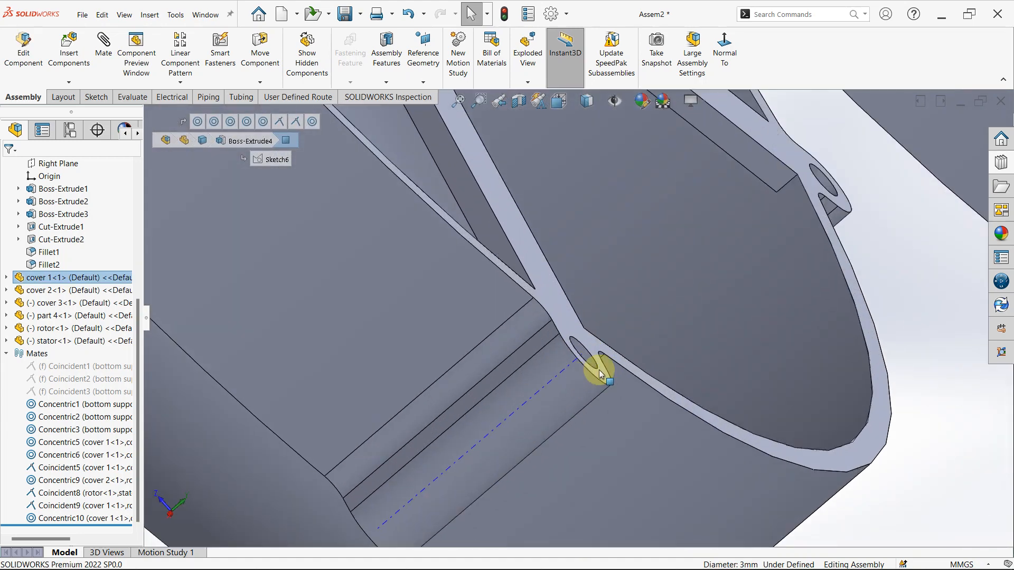
left_click(578, 332, "ctrl")
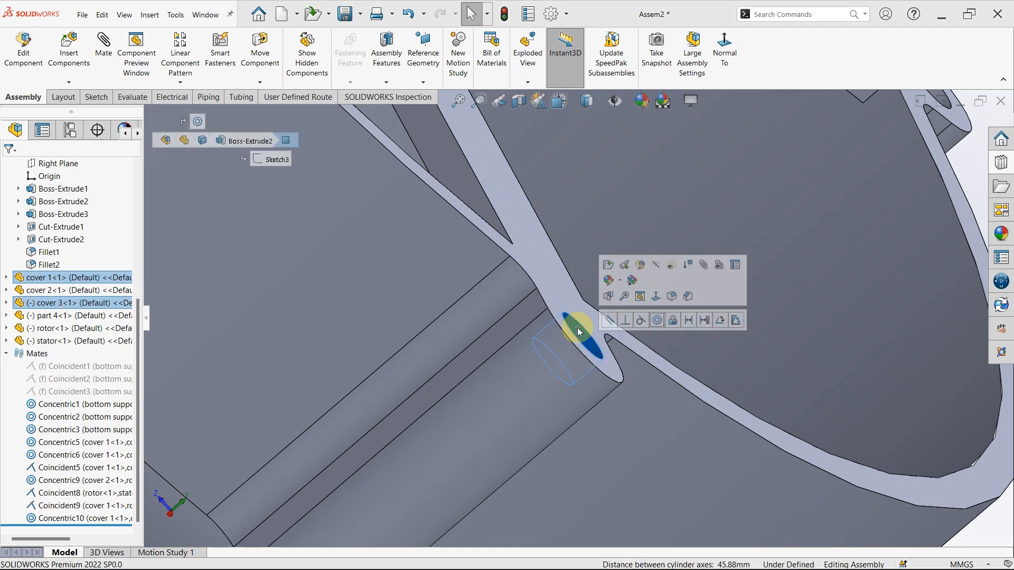
left_click(656, 320)
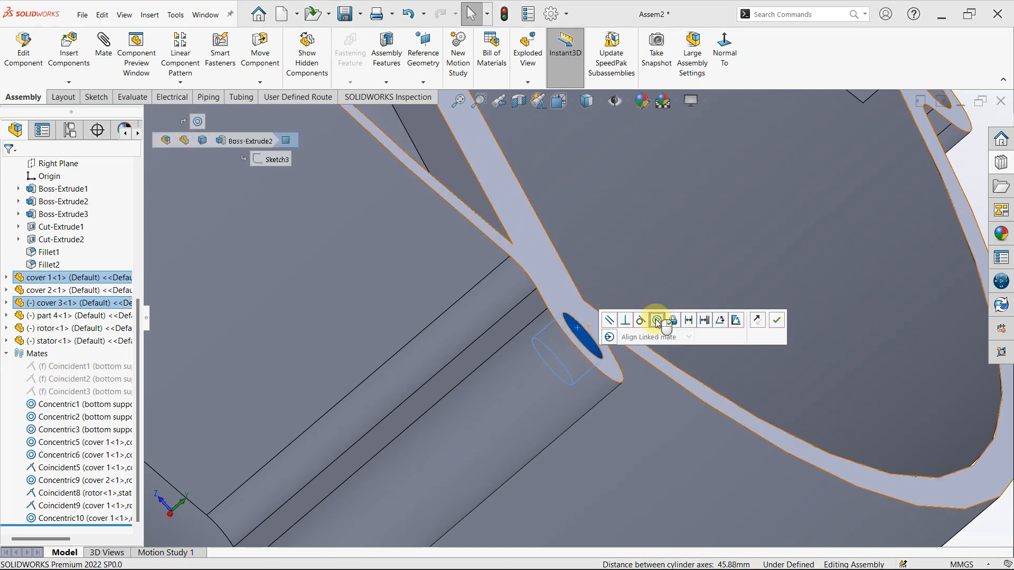
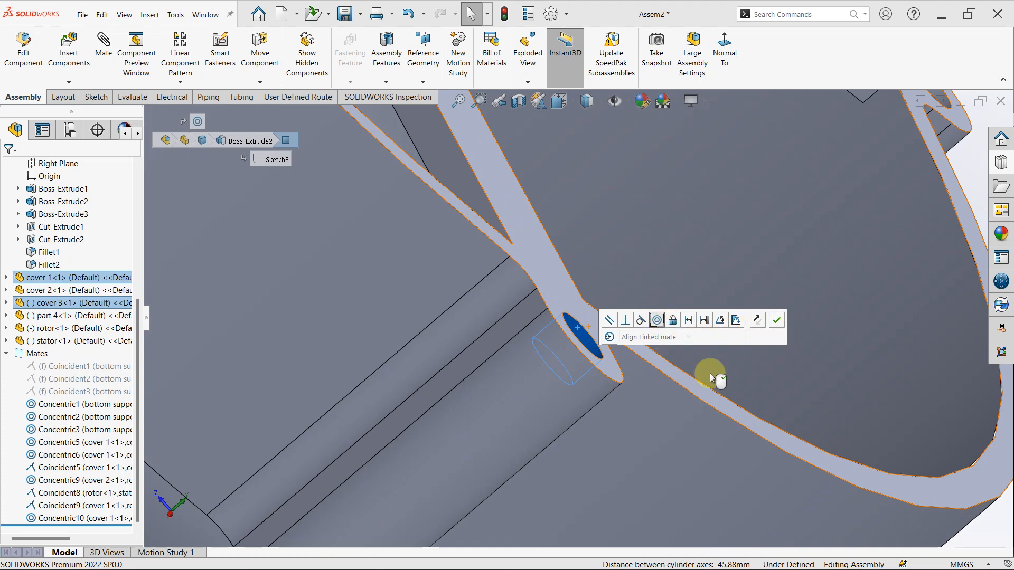
- Try to apply the second concentric mate between cover 1's lug hole and cover 3's screw hole
left_click(777, 321)
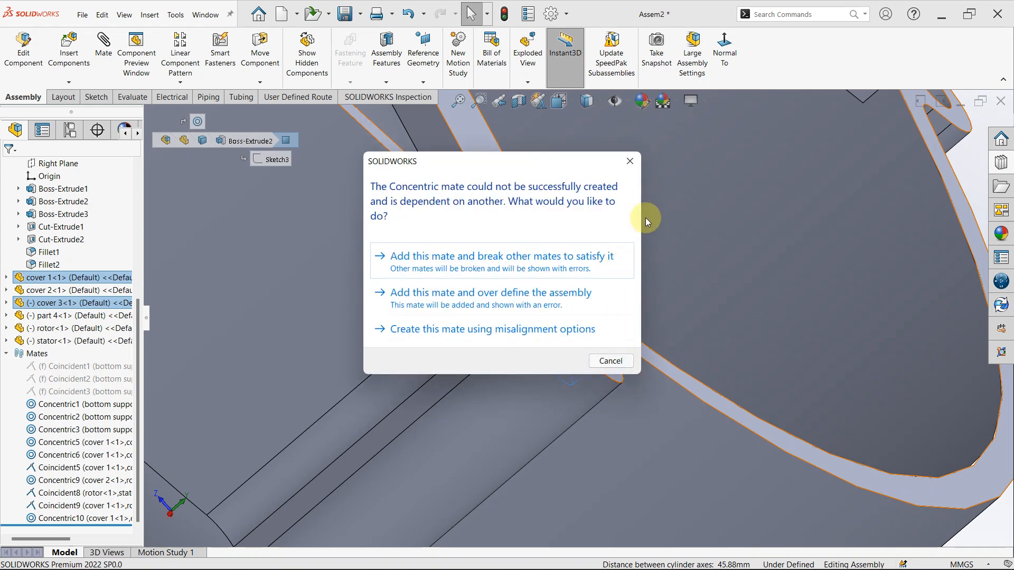
left_click(630, 161)
scroll(605, 289, "up", 5)
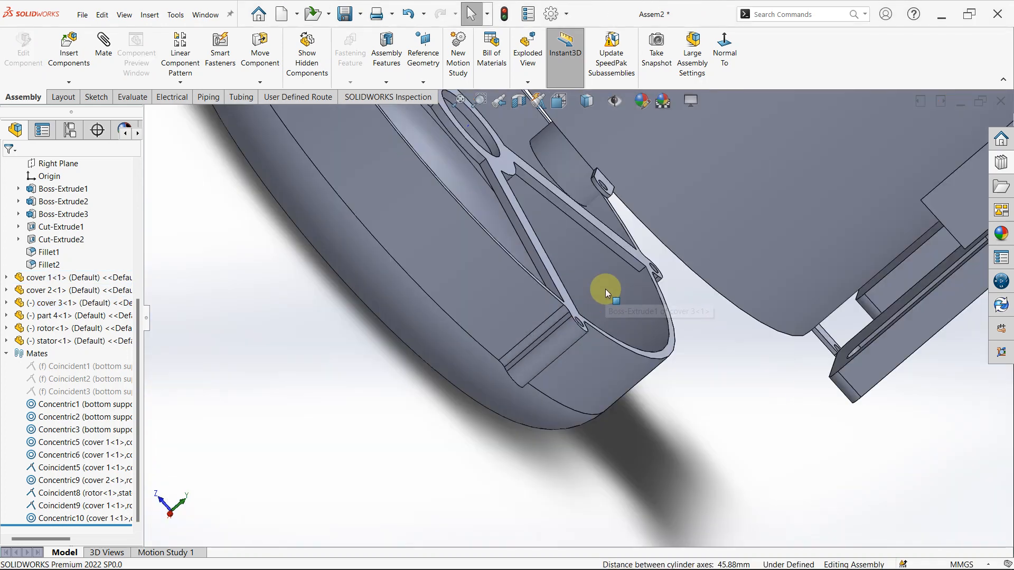
scroll(604, 317, "up", 3)
- Move cover 3 aside from the open end of cover 1 so that the mating faces of both covers are accessible
middle_click_drag(549, 370, 610, 418)
scroll(522, 308, "down", 3)
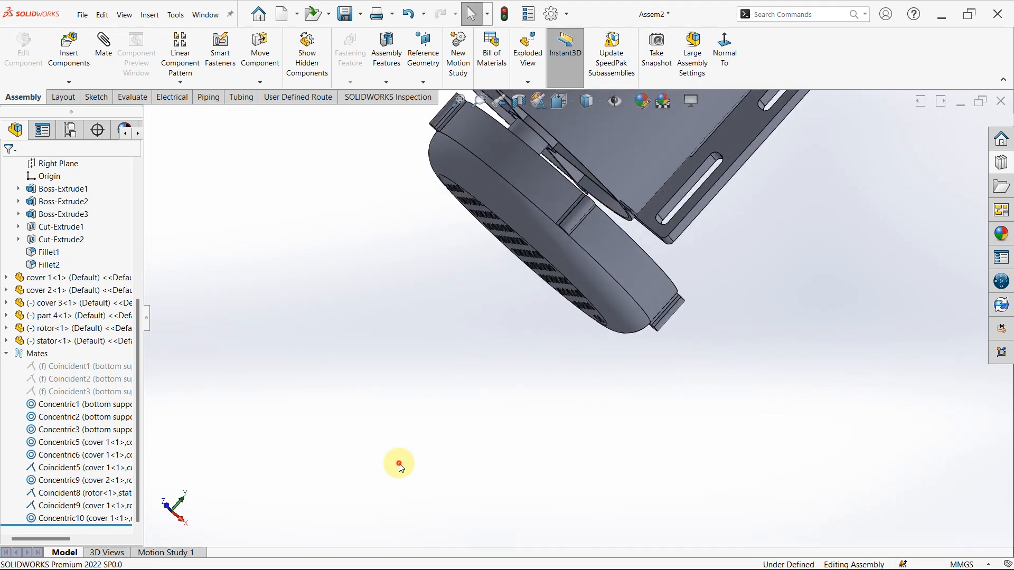
scroll(568, 210, "down", 4)
left_click(525, 249)
scroll(409, 153, "down", 2)
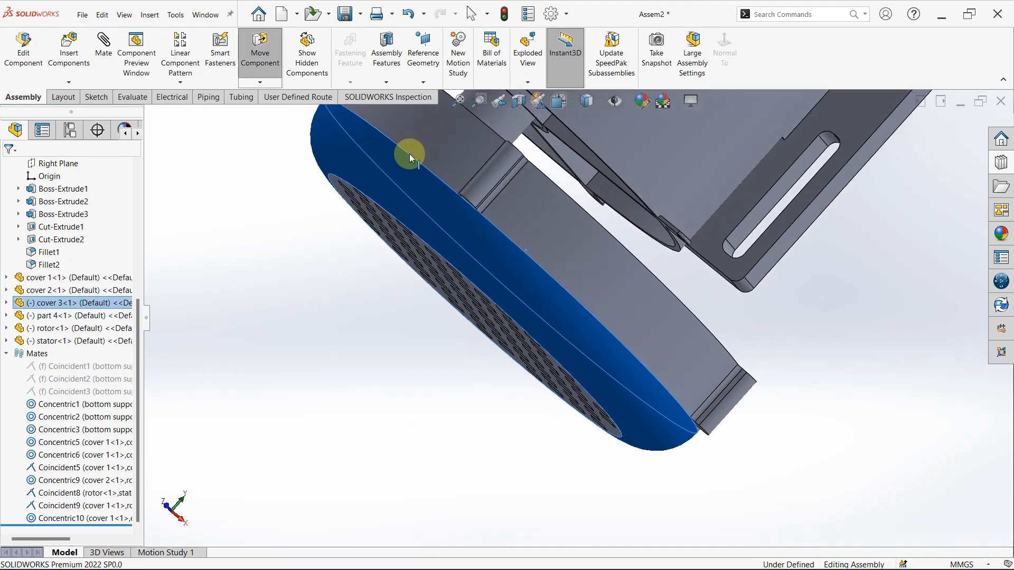
left_click_drag(410, 154, 407, 125)
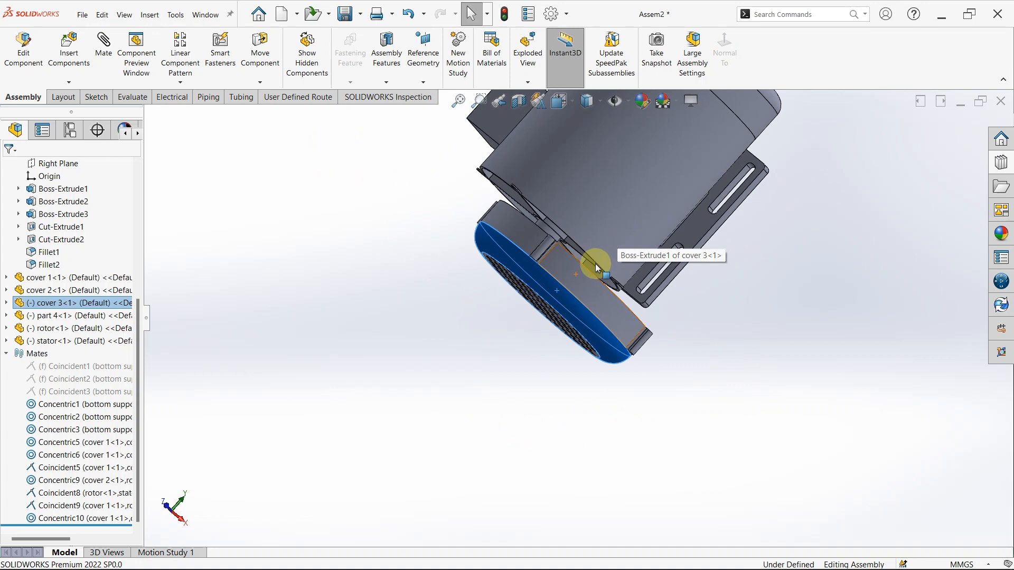
middle_click_drag(597, 268, 540, 247)
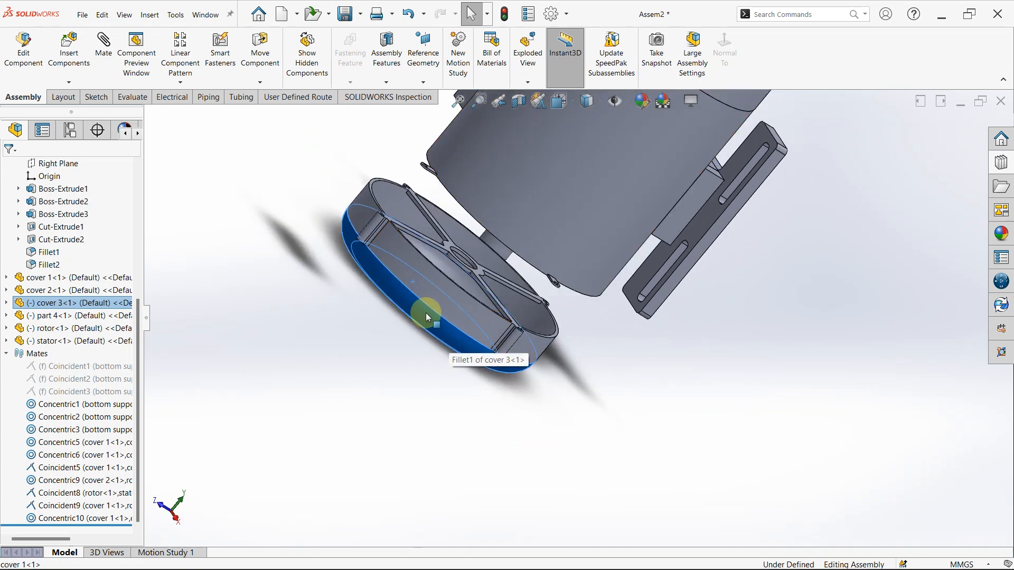
left_click_drag(430, 289, 509, 313)
middle_click_drag(508, 313, 496, 207)
scroll(495, 207, "up", 5)
middle_click_drag(485, 267, 603, 446)
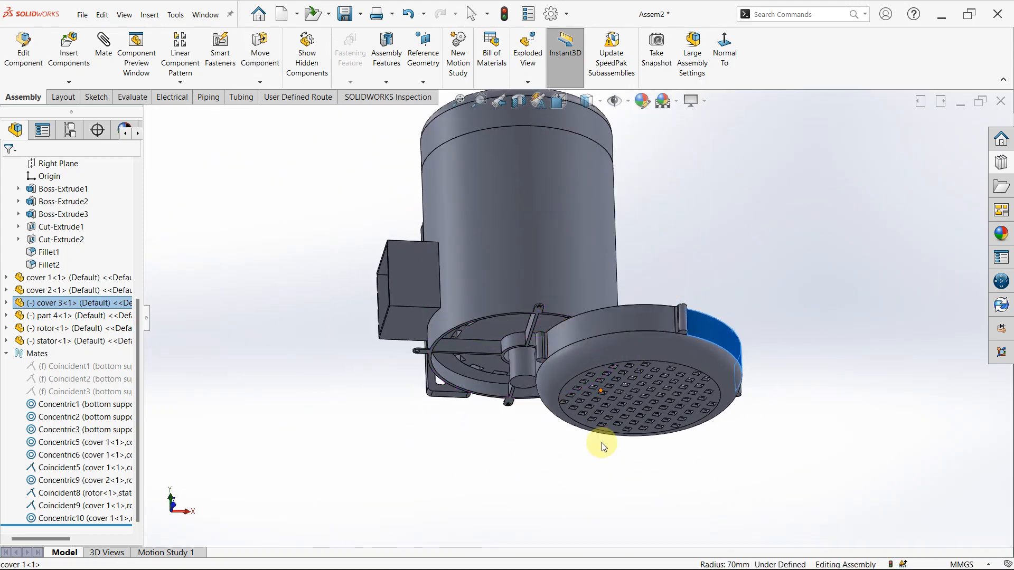
- Mate the spoked end face of cover 1 coincident with the spoked rim face of cover 3
scroll(554, 321, "down", 8)
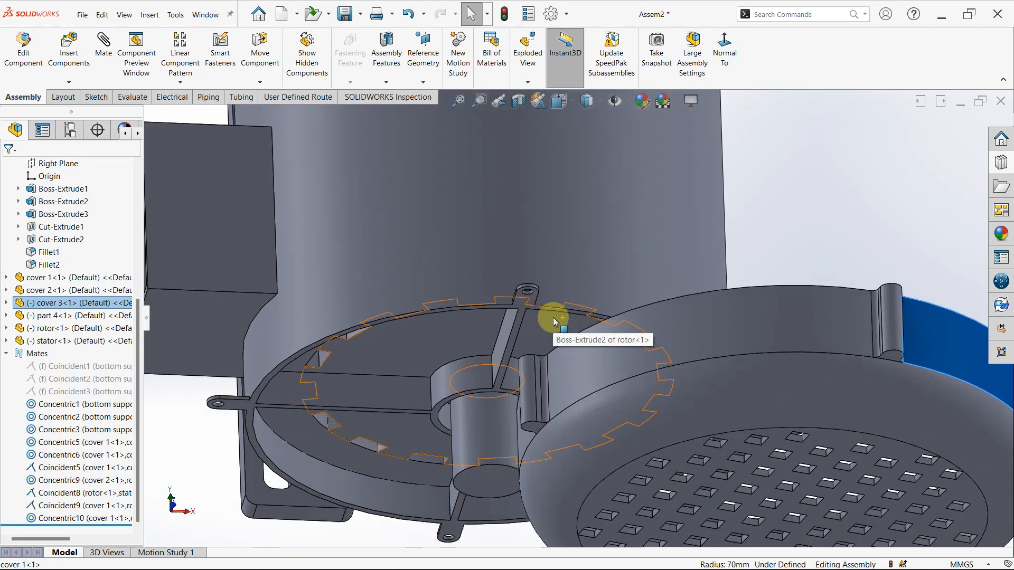
scroll(521, 316, "up", 4)
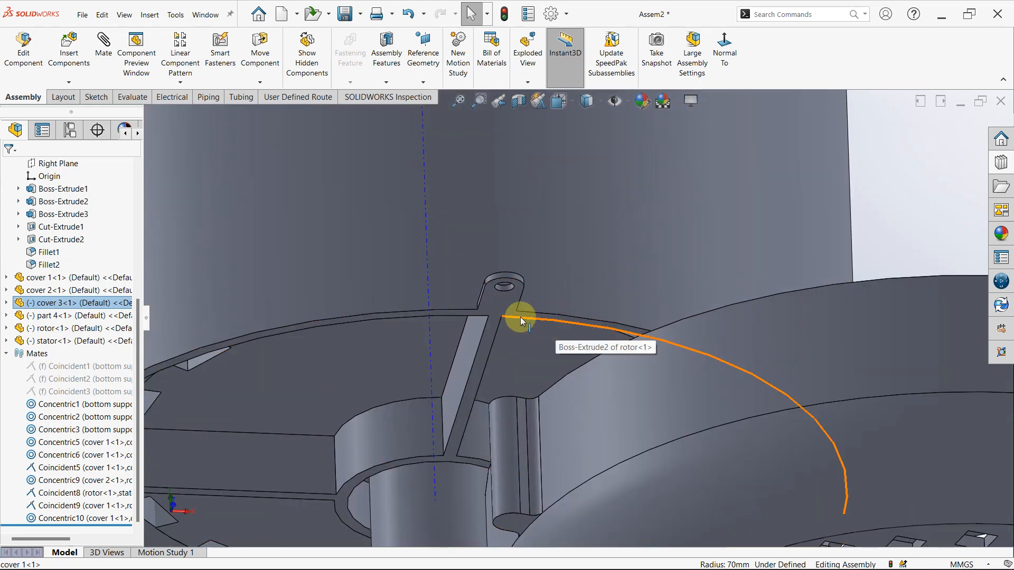
left_click(530, 317)
scroll(544, 311, "up", 4)
scroll(573, 305, "up", 2)
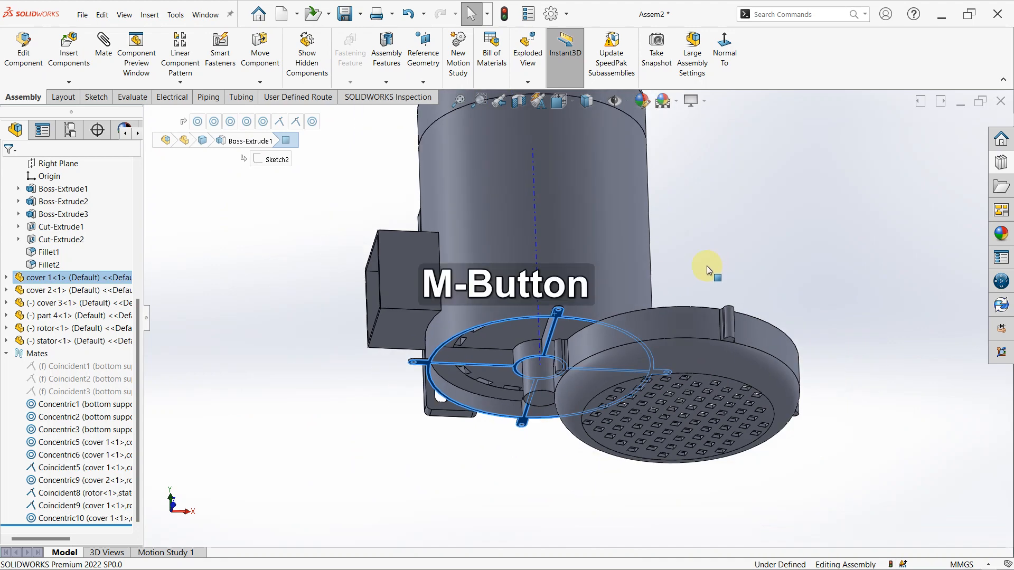
middle_click_drag(706, 265, 588, 319)
scroll(499, 413, "down", 4)
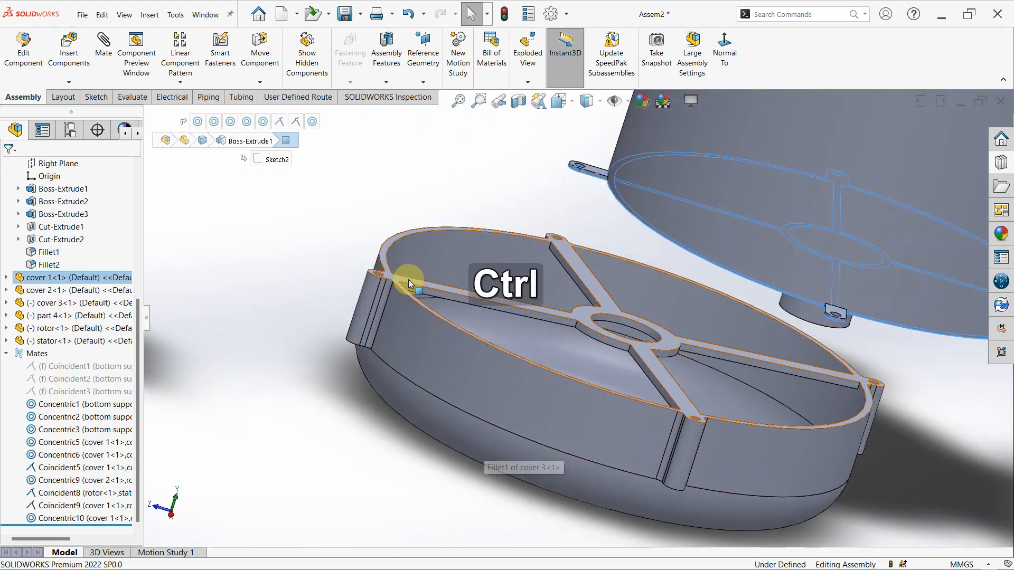
left_click(410, 279, "ctrl")
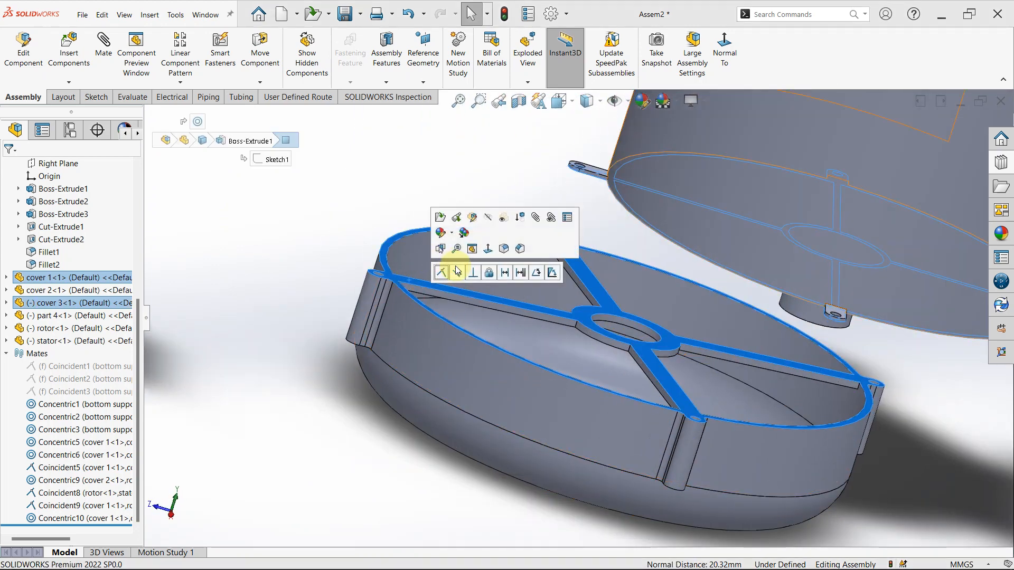
left_click(446, 275)
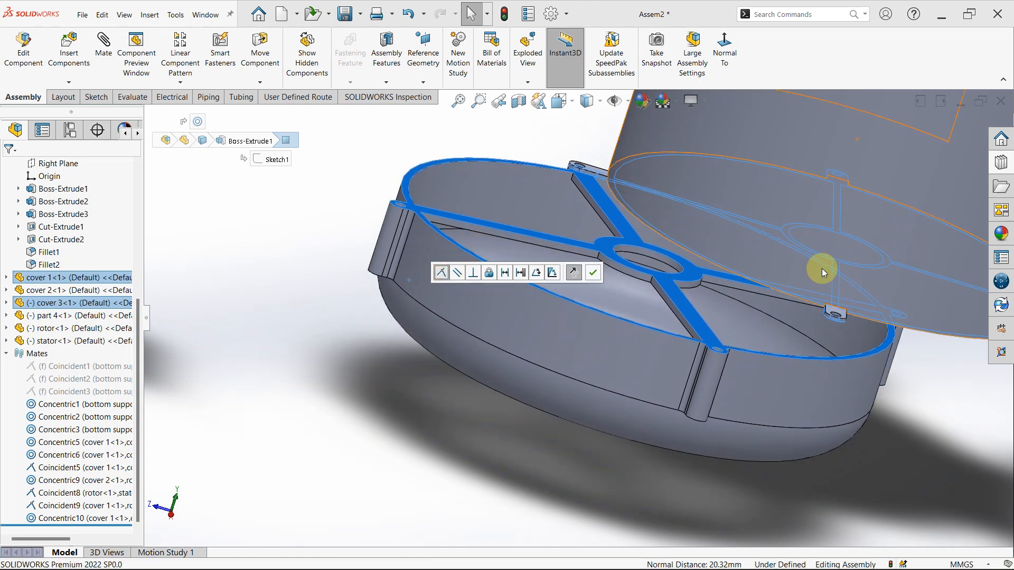
middle_click_drag(825, 269, 685, 348)
key("f")
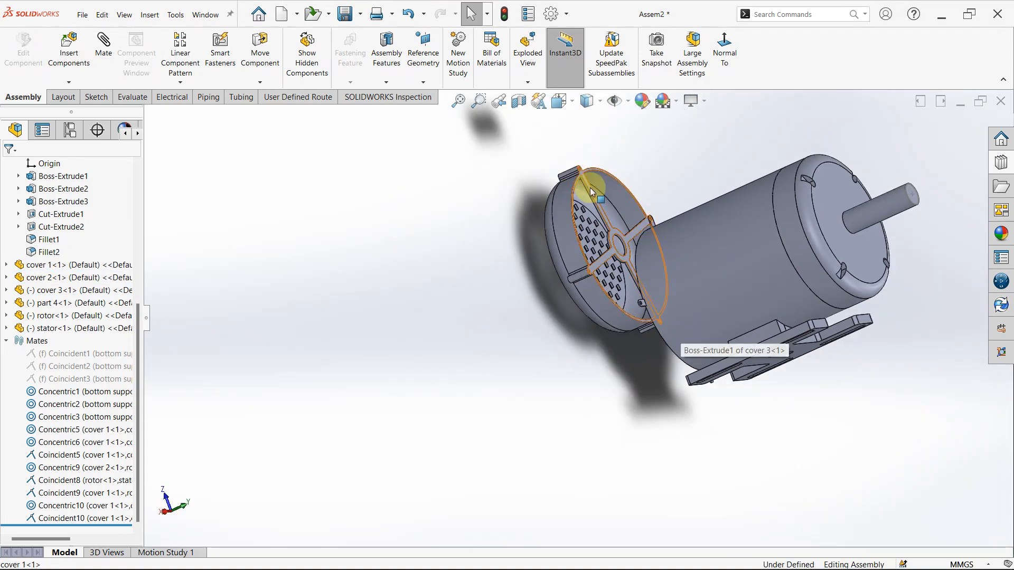
- Swing cover 3 over the end of cover 1 until its screw holes nearly line up with the rim lugs
left_click_drag(590, 192, 560, 418)
scroll(803, 299, "down", 3)
middle_click_drag(750, 318, 583, 272)
scroll(613, 477, "down", 5)
scroll(680, 485, "up", 2)
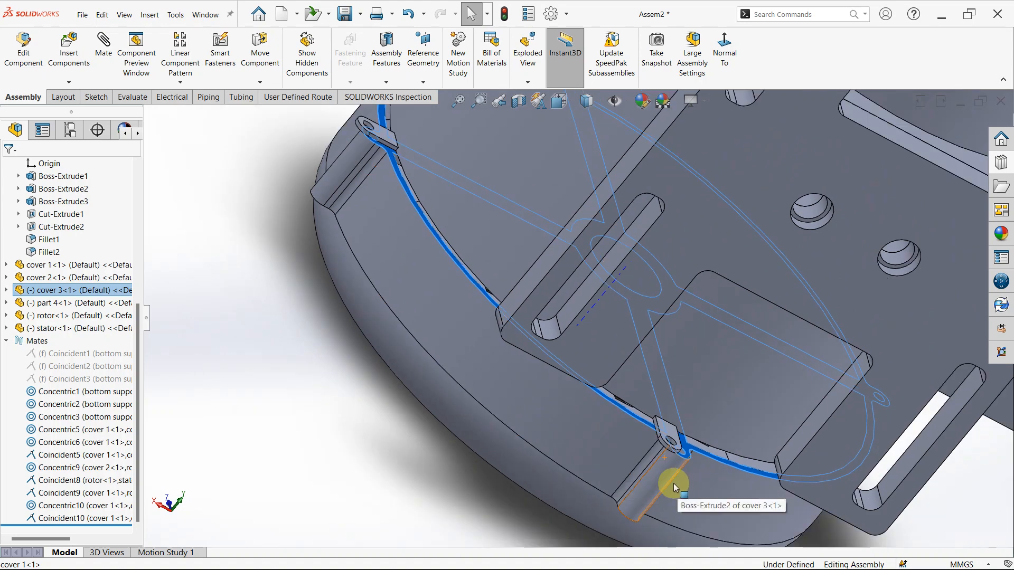
left_click(499, 517)
- Mate cover 3's screw hole concentric with the adjacent lug hole of cover 1, breaking other mates to satisfy it
scroll(443, 179, "down", 4)
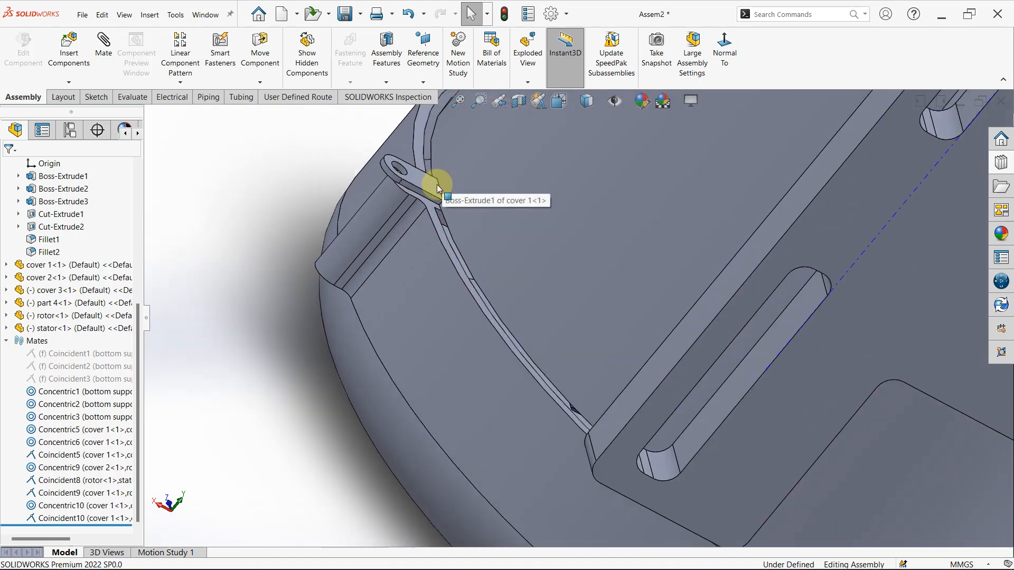
scroll(634, 423, "up", 4)
scroll(672, 460, "down", 5)
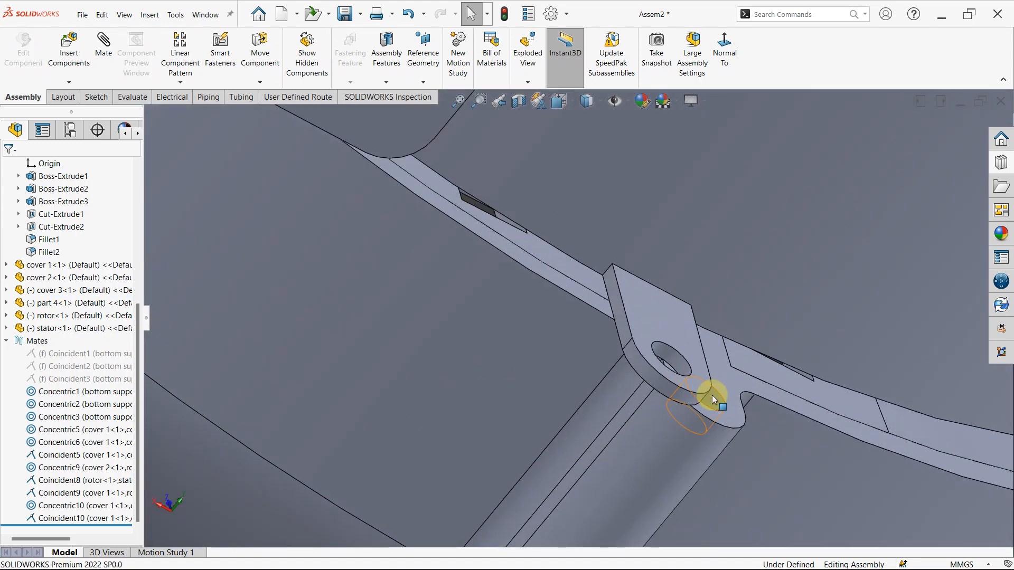
left_click(711, 399)
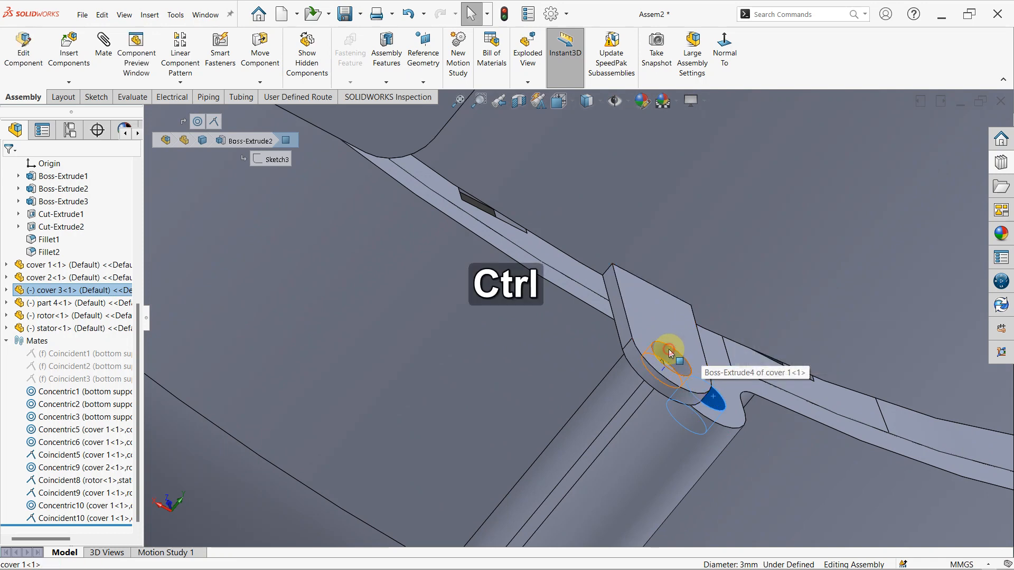
left_click(669, 354, "ctrl")
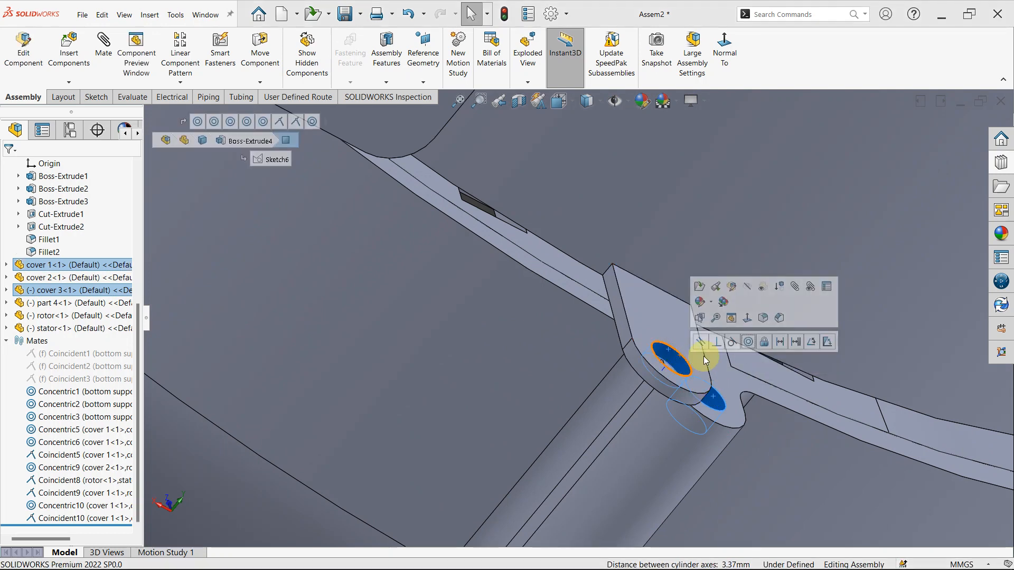
left_click(749, 342)
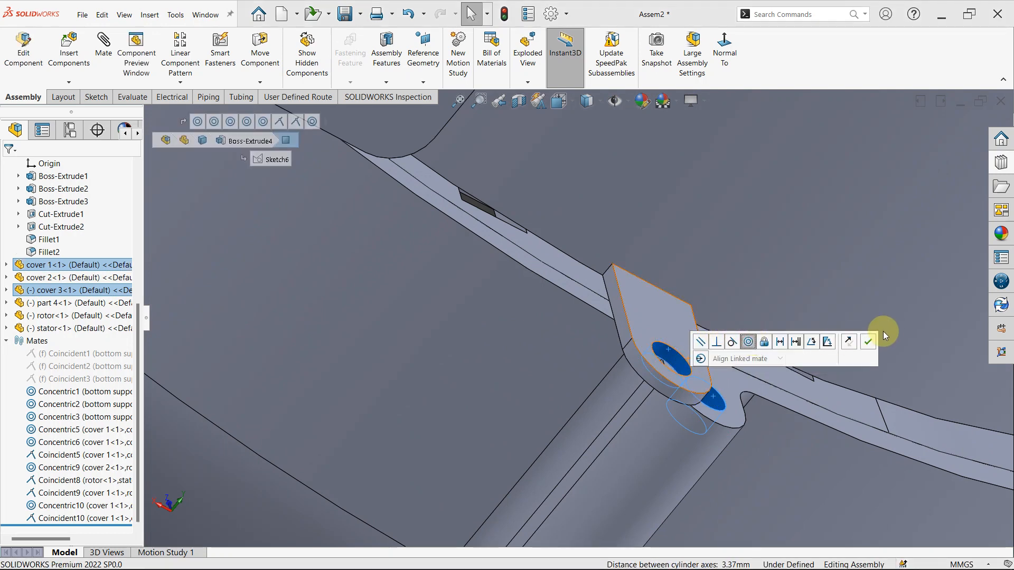
left_click(867, 344)
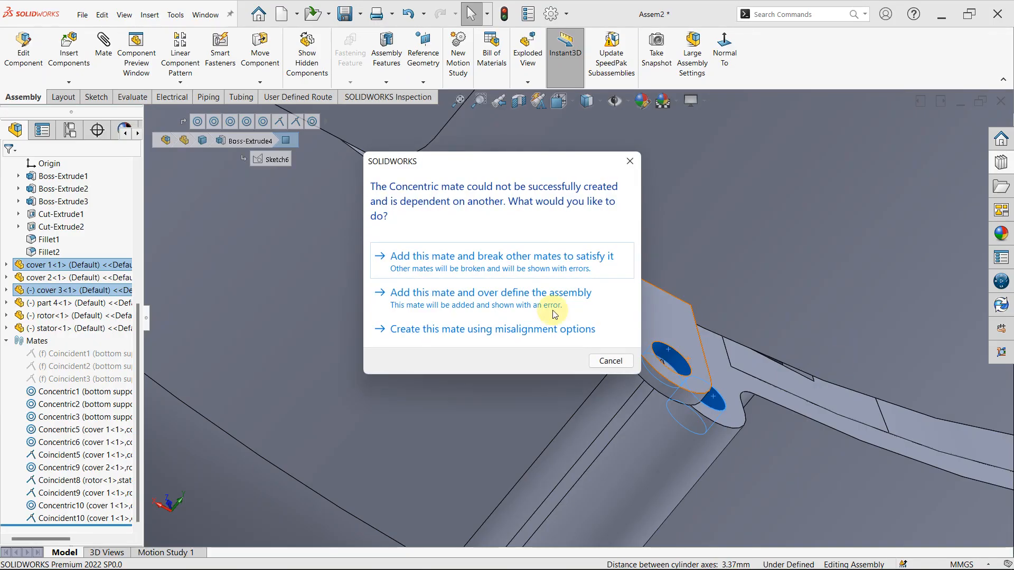
left_click(507, 269)
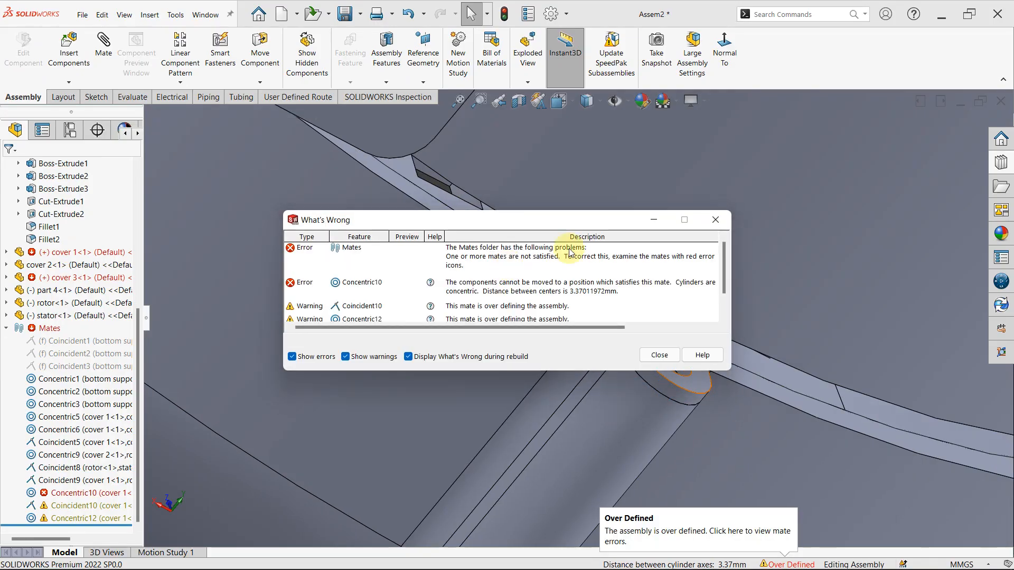
left_click(713, 217)
- Examine how cover 3's screw bosses line up with the lugs on cover 1's rim
scroll(603, 448, "up", 8)
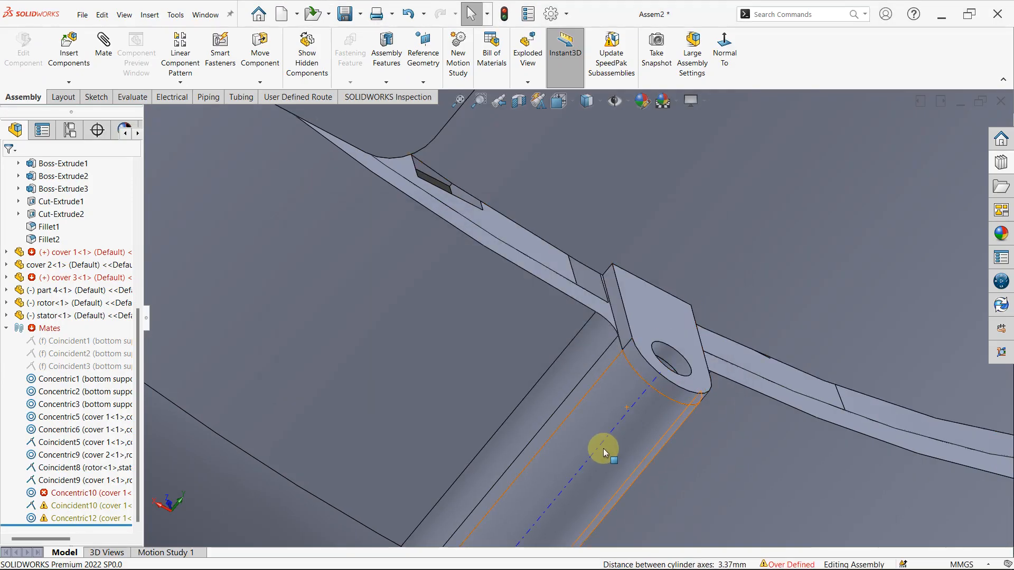
scroll(443, 243, "up", 2)
scroll(449, 153, "down", 9)
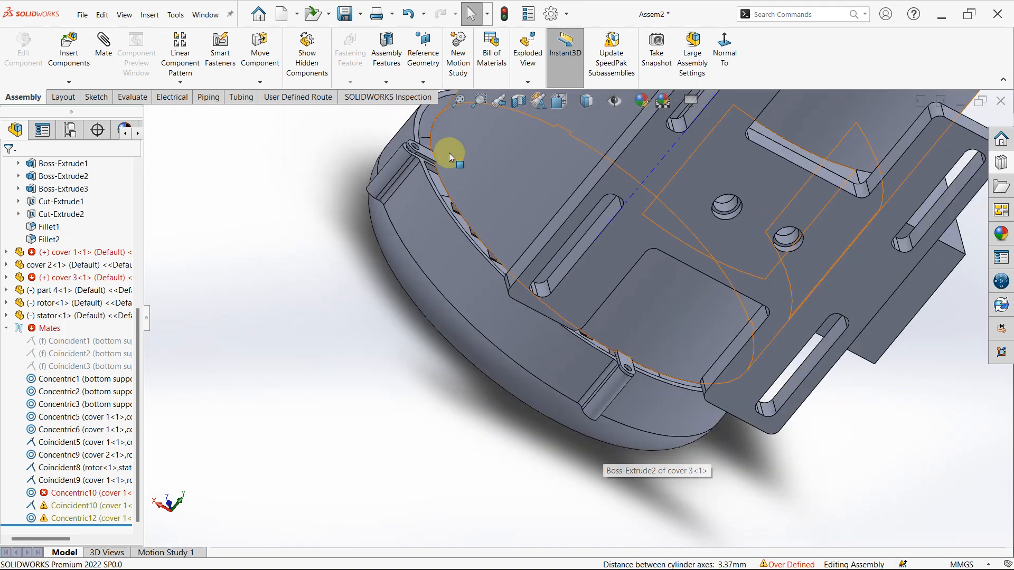
scroll(438, 188, "down", 2)
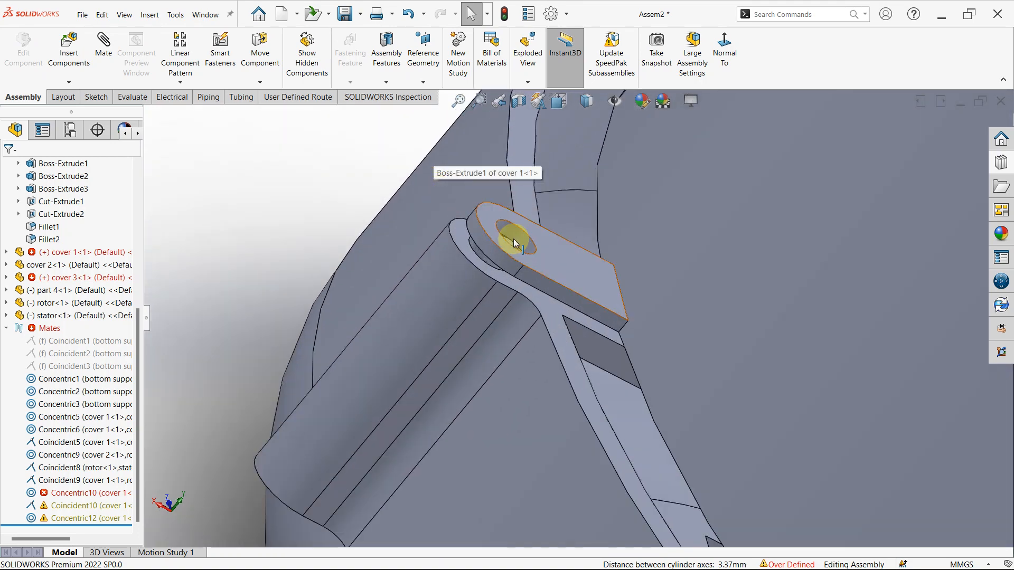
scroll(514, 240, "down", 3)
middle_click_drag(514, 240, 538, 305)
scroll(608, 385, "up", 8)
scroll(606, 378, "down", 6)
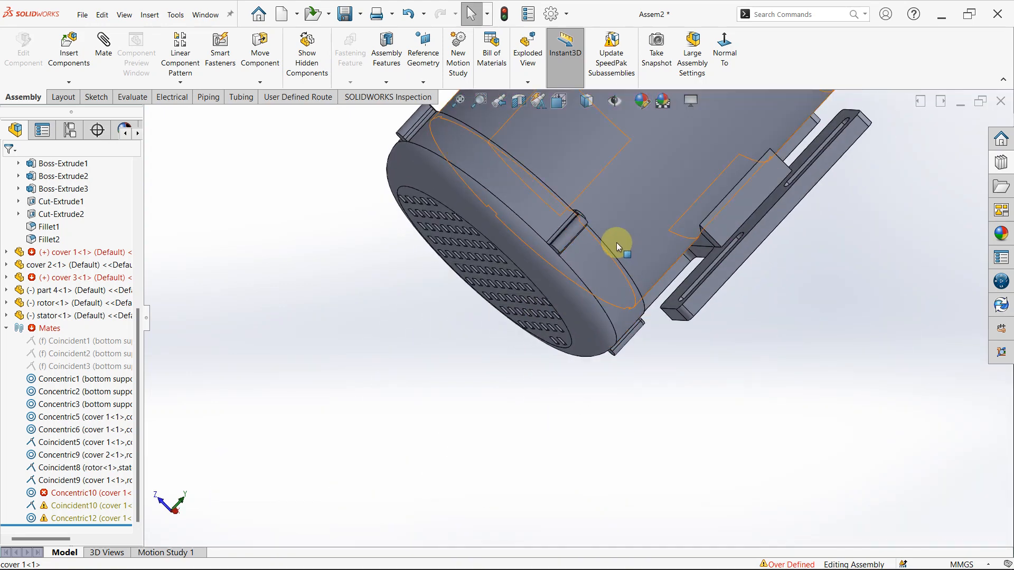
- Inspect the seam between cover 3 and the motor body from several sides for gaps and misaligned lugs
middle_click_drag(615, 242, 492, 222)
scroll(432, 189, "down", 5)
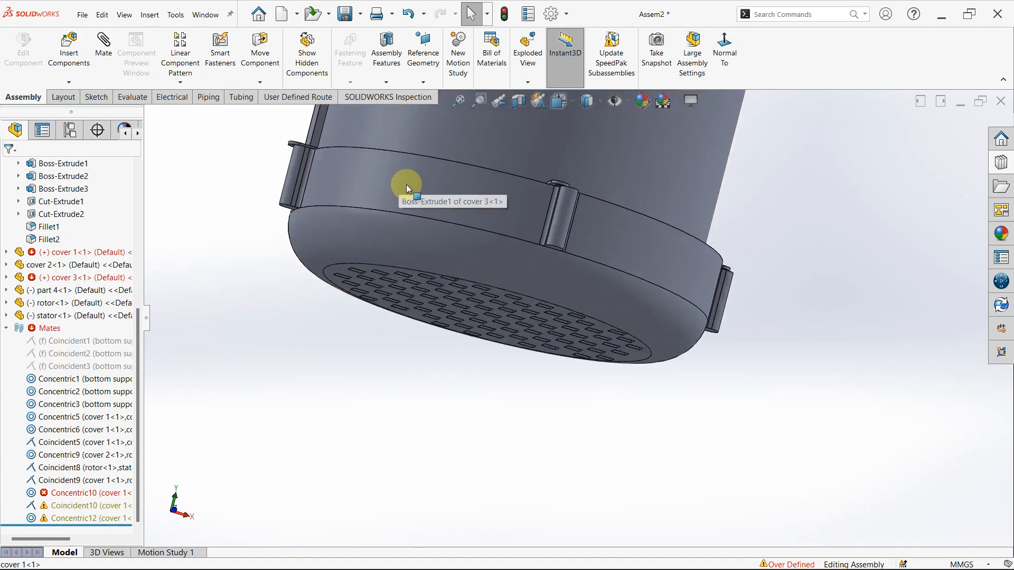
scroll(635, 297, "up", 5)
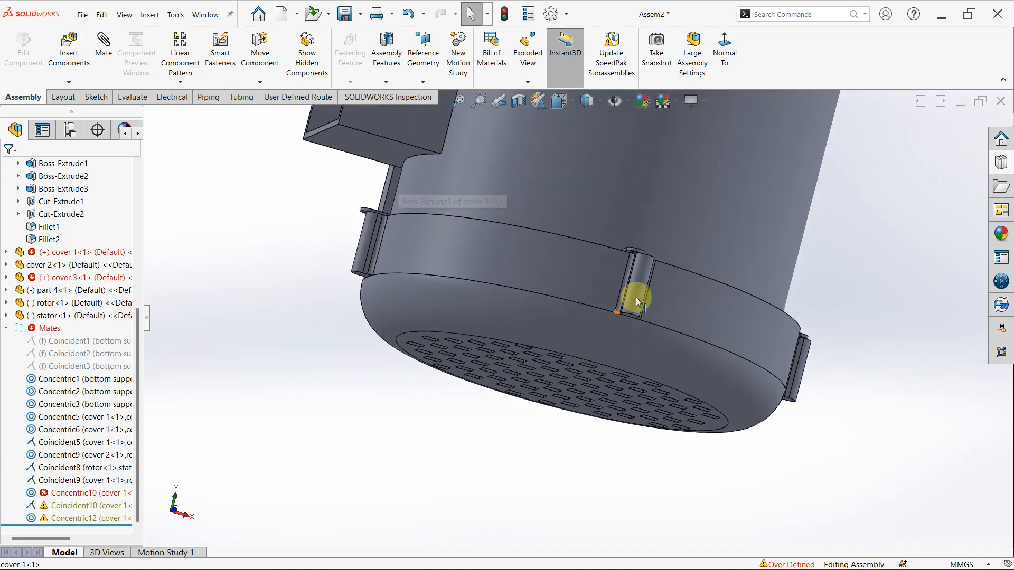
scroll(481, 238, "down", 5)
middle_click_drag(501, 270, 595, 274)
scroll(330, 272, "down", 2)
scroll(422, 311, "up", 2)
mouse_move(422, 312)
middle_mouse_down()
mouse_move(469, 351)
mouse_move(482, 390)
mouse_move(445, 376)
mouse_move(421, 328)
middle_mouse_up()
scroll(430, 285, "down", 3)
scroll(427, 359, "up", 6)
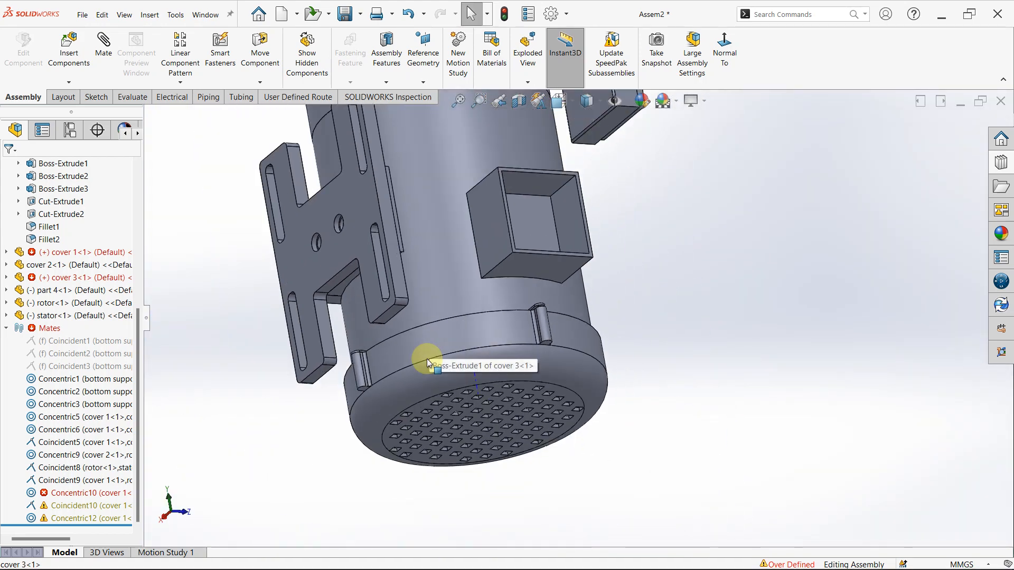
scroll(425, 352, "down", 3)
scroll(285, 359, "down", 2)
middle_click_drag(312, 340, 401, 404)
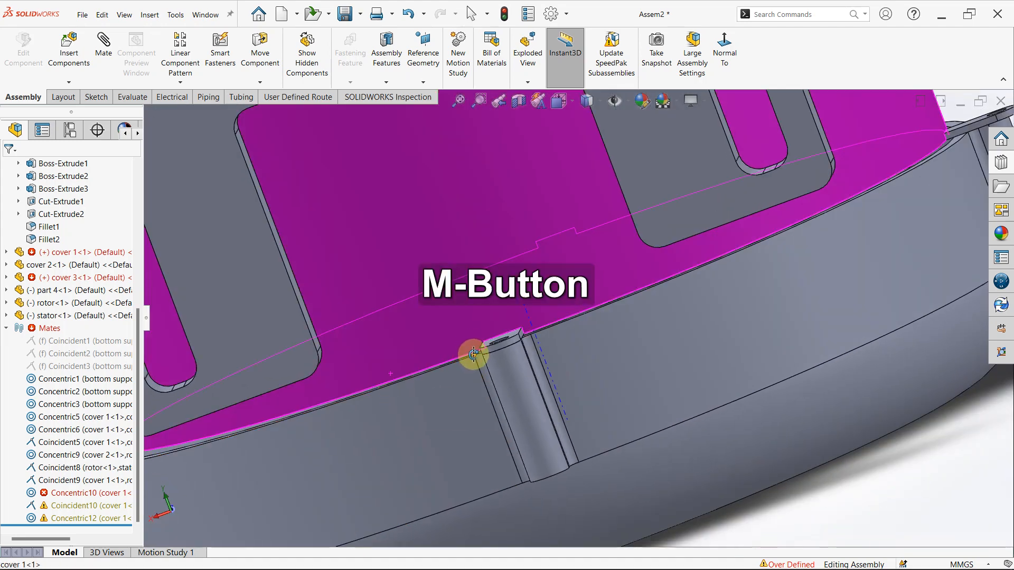
middle_click_drag(471, 353, 295, 412)
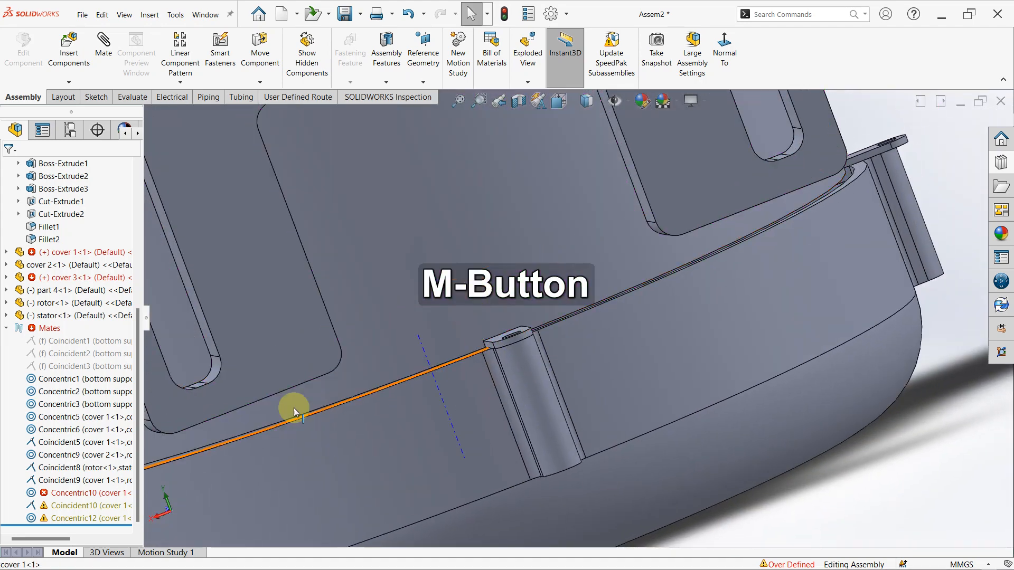
- Check which geometry the conflicting mates Concentric10, Coincident10 and Concentric12 refer to
left_click(71, 496)
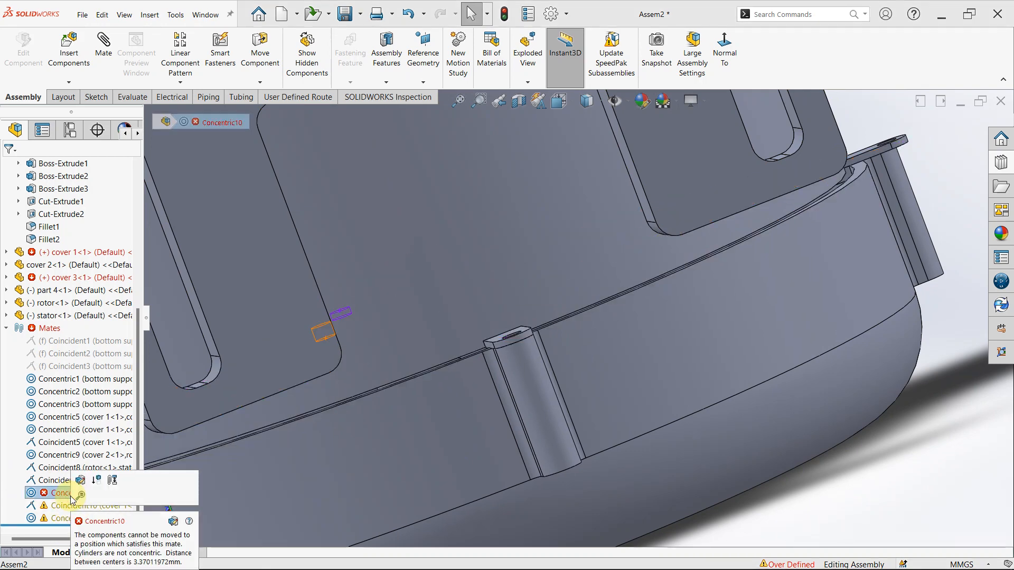
middle_click_drag(419, 357, 433, 142)
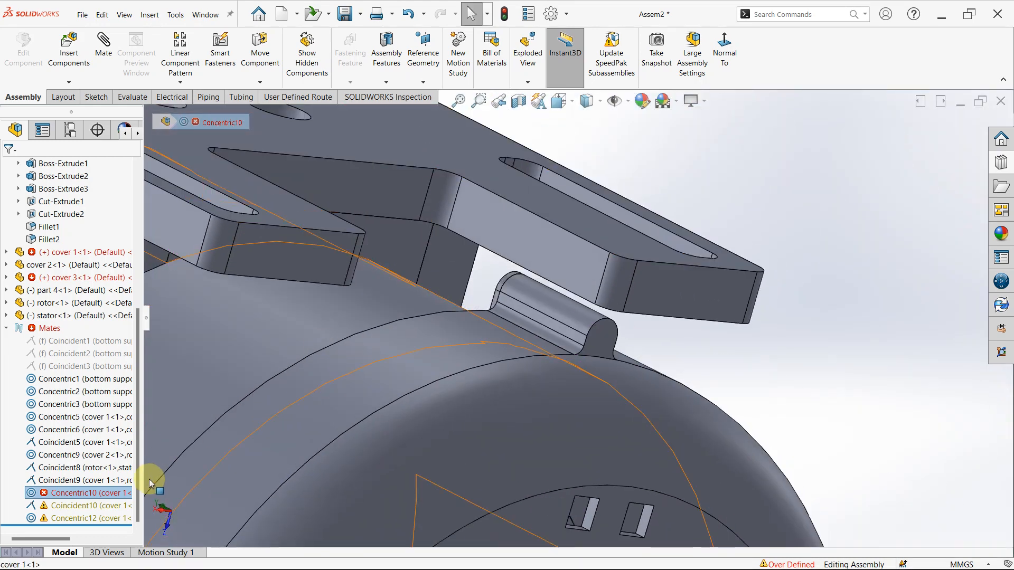
left_click(89, 506)
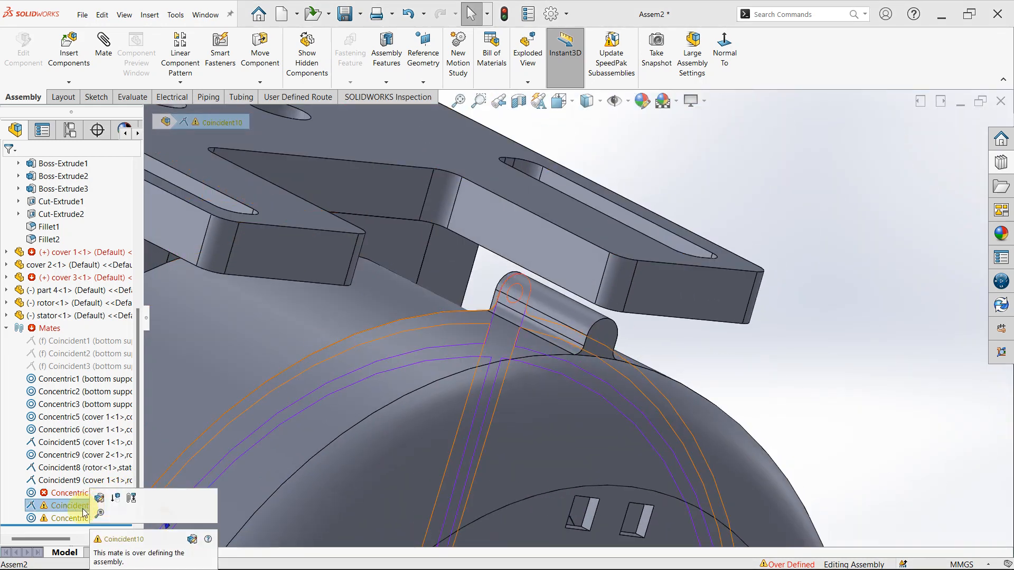
left_click(74, 520)
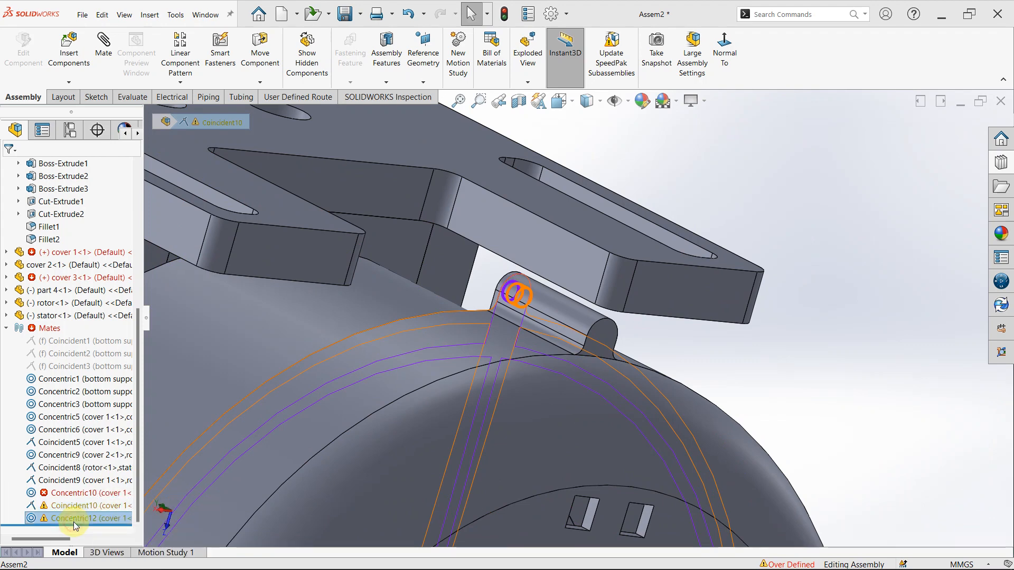
- Delete the conflicting mates Concentric10 and Concentric12
left_click(65, 494)
key("Delete")
key("Return")
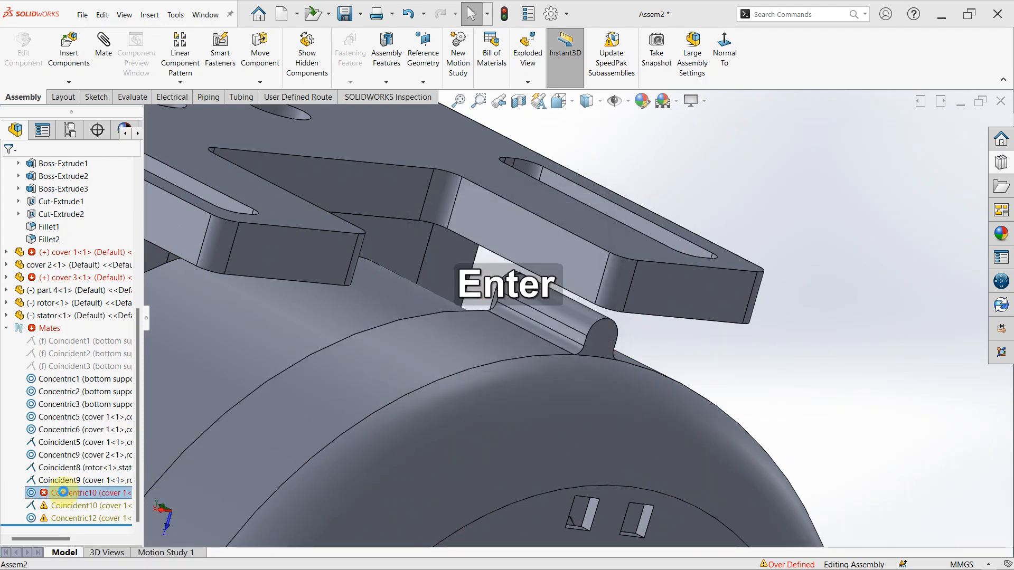
left_click(52, 518)
key("Delete")
key("Return")
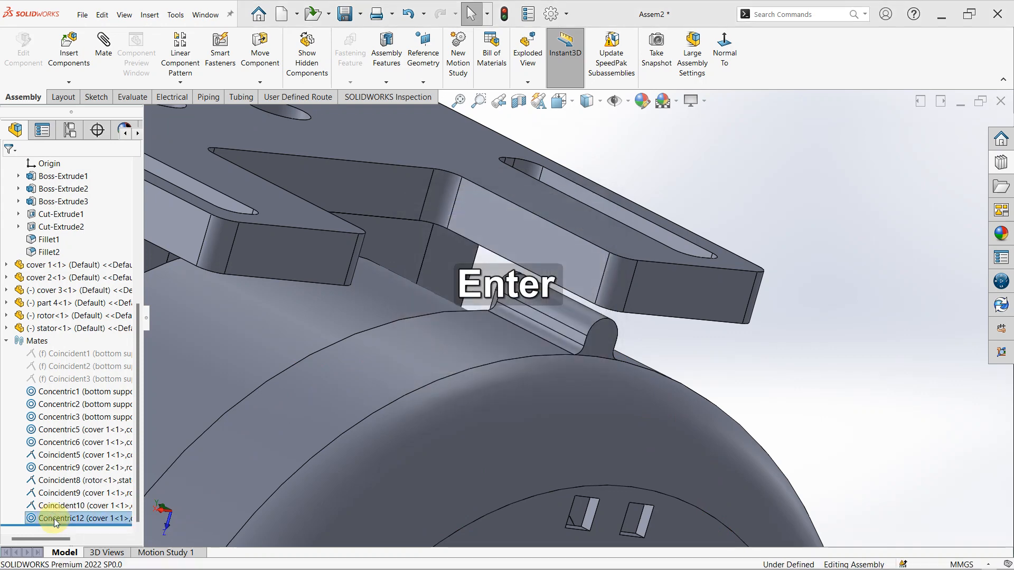
- Swing cover 3 clear of the lug and mate its outer rim face concentric with cover 1's cylindrical body
scroll(439, 414, "up", 5)
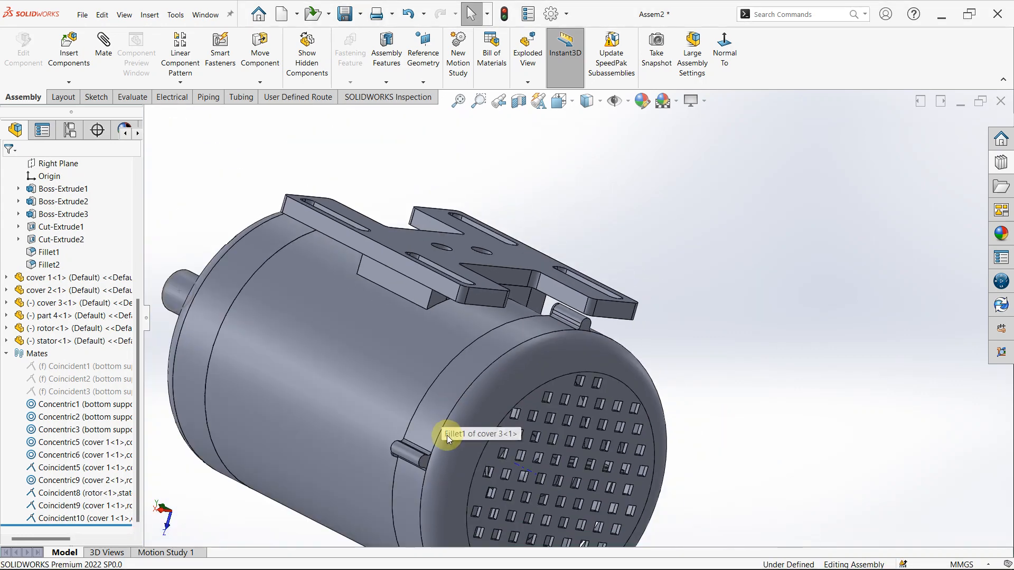
scroll(424, 446, "up", 2)
scroll(496, 382, "down", 8)
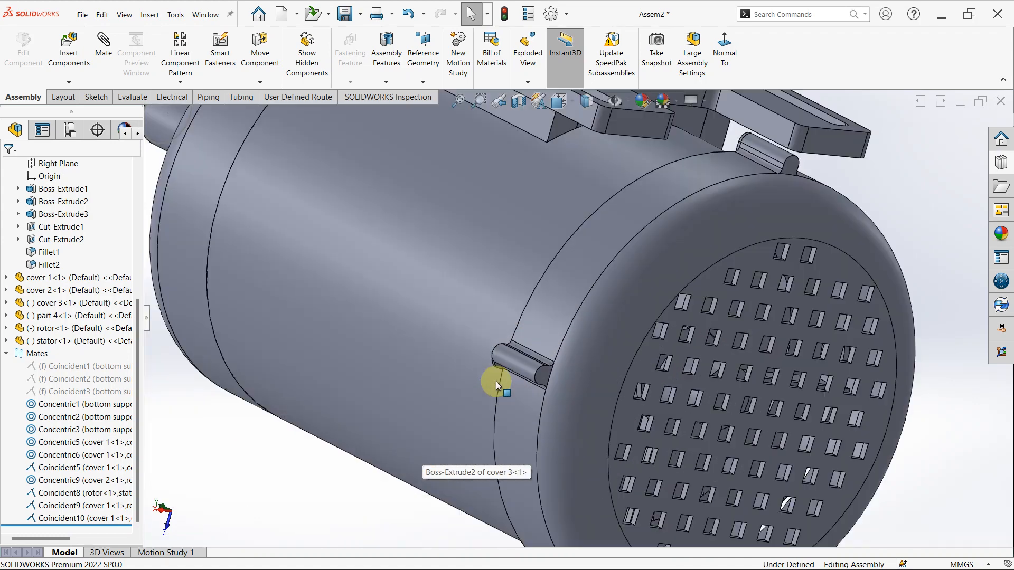
left_click_drag(556, 373, 591, 350)
scroll(587, 265, "down", 2)
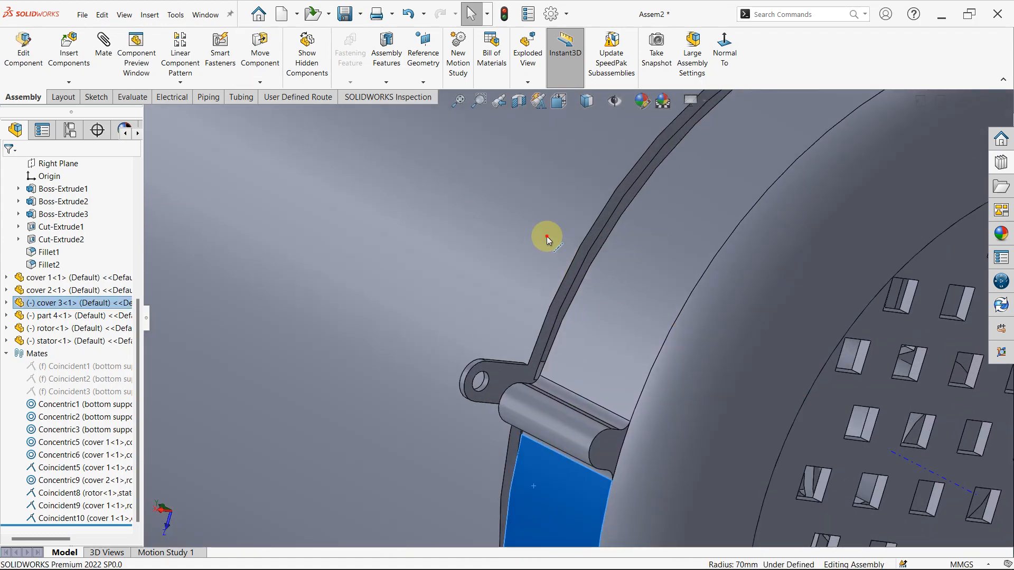
left_click(547, 236)
left_click(585, 348, "ctrl")
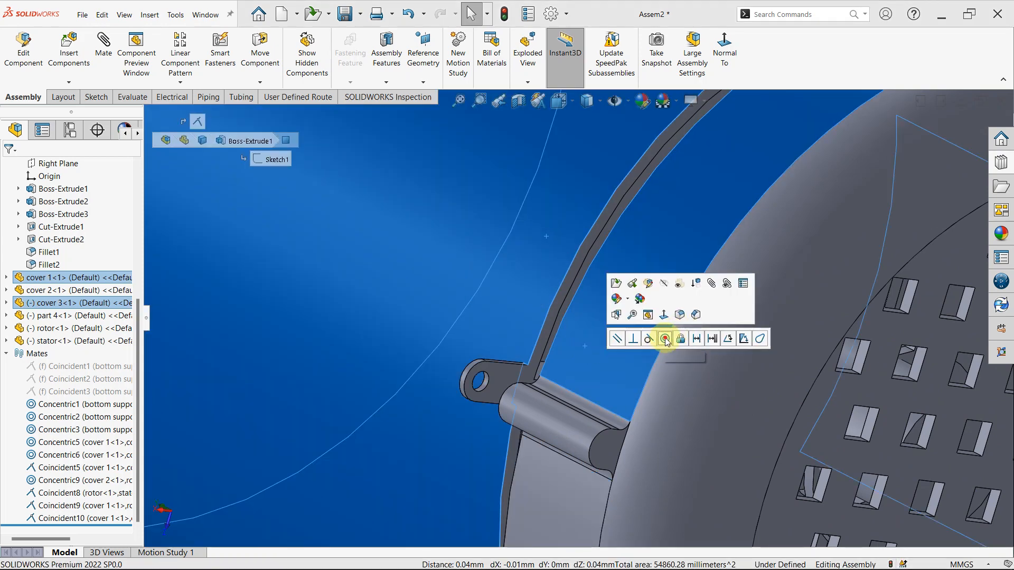
left_click(665, 338)
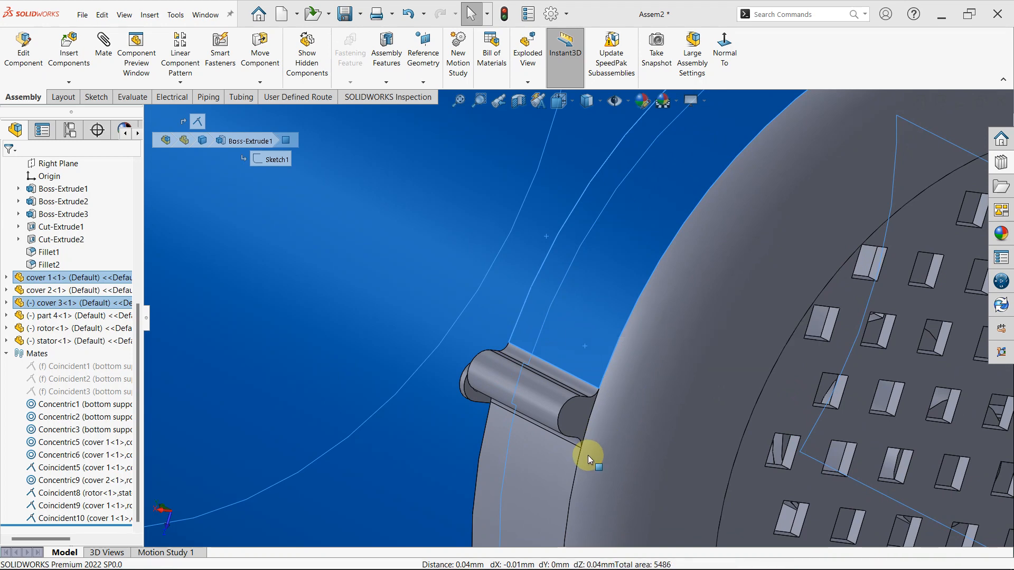
- Turn cover 3 about the motor axis to bring its screw bosses in line with cover 1's lugs
scroll(588, 455, "up", 5)
left_click_drag(566, 387, 761, 234)
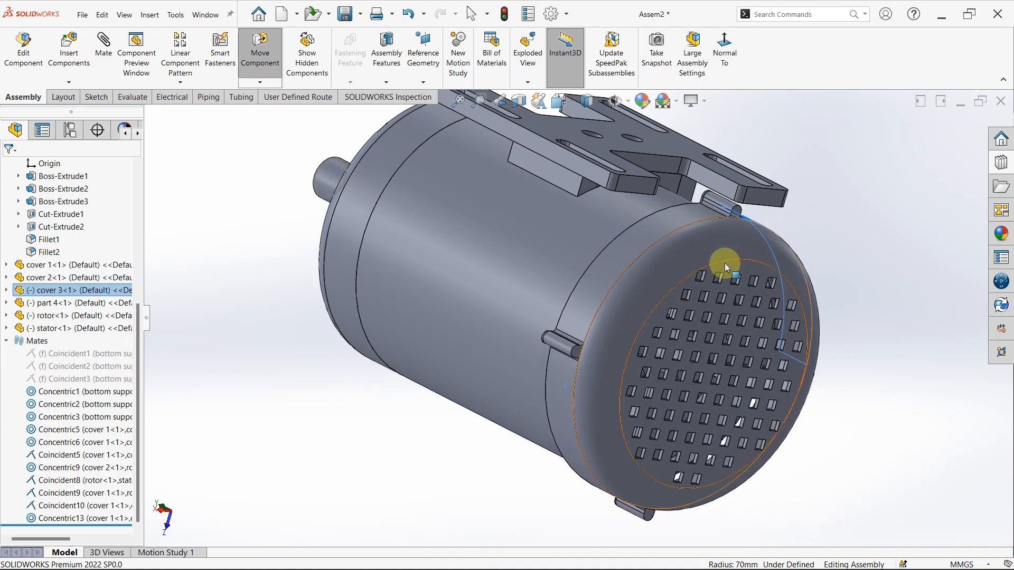
scroll(726, 229, "up", 1)
scroll(726, 222, "down", 5)
- Examine cover 3's screw bosses and the adjoining lugs of cover 1 from the bottom support side
middle_click_drag(629, 247, 756, 202)
scroll(756, 202, "up", 2)
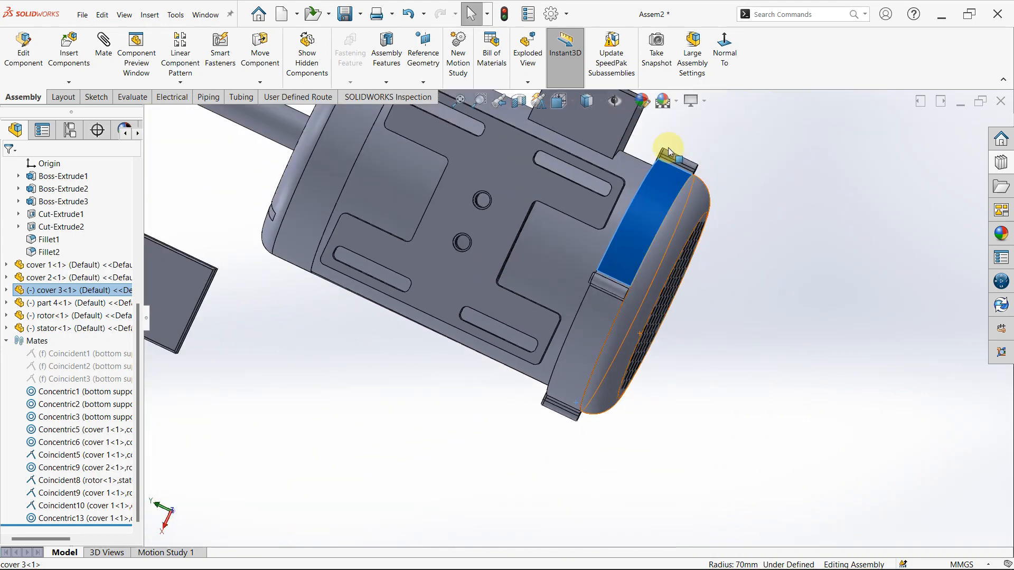
scroll(668, 150, "down", 2)
middle_click_drag(667, 153, 629, 299)
scroll(669, 172, "down", 1)
scroll(668, 170, "down", 3)
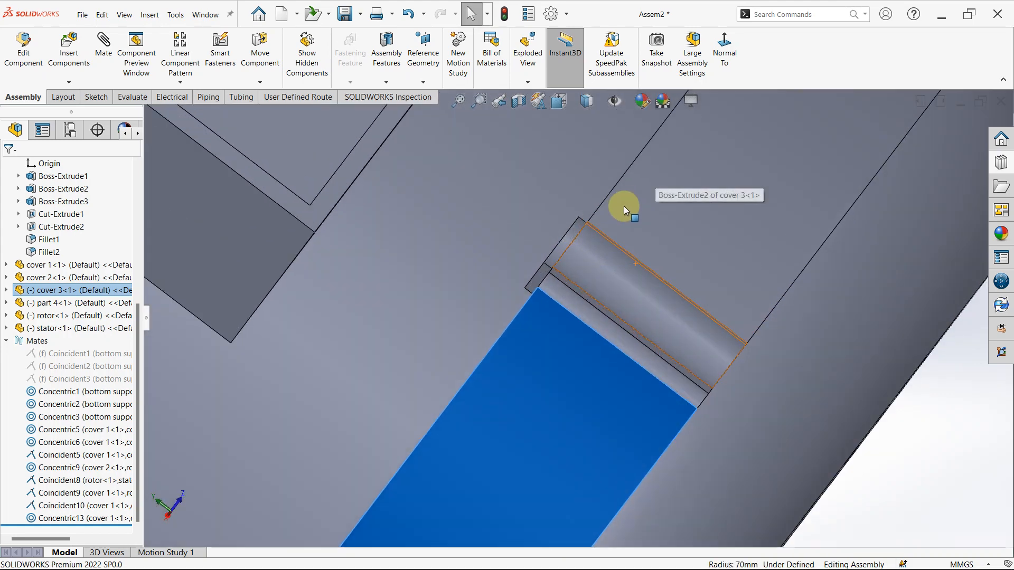
middle_click_drag(550, 310, 579, 336)
scroll(539, 237, "down", 4)
middle_click_drag(538, 237, 562, 263)
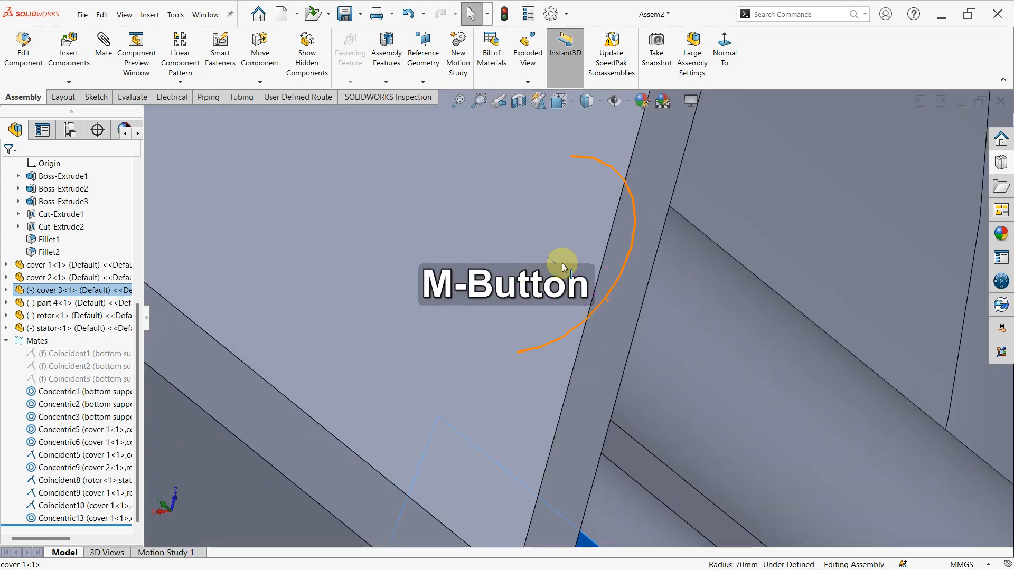
scroll(571, 265, "up", 3)
scroll(534, 436, "up", 5)
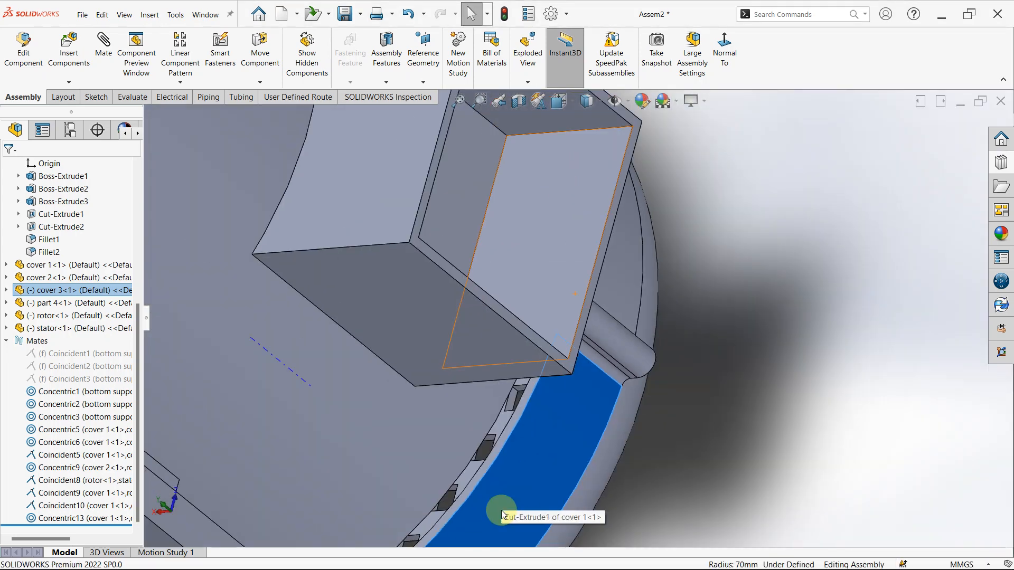
middle_click_drag(501, 510, 460, 391)
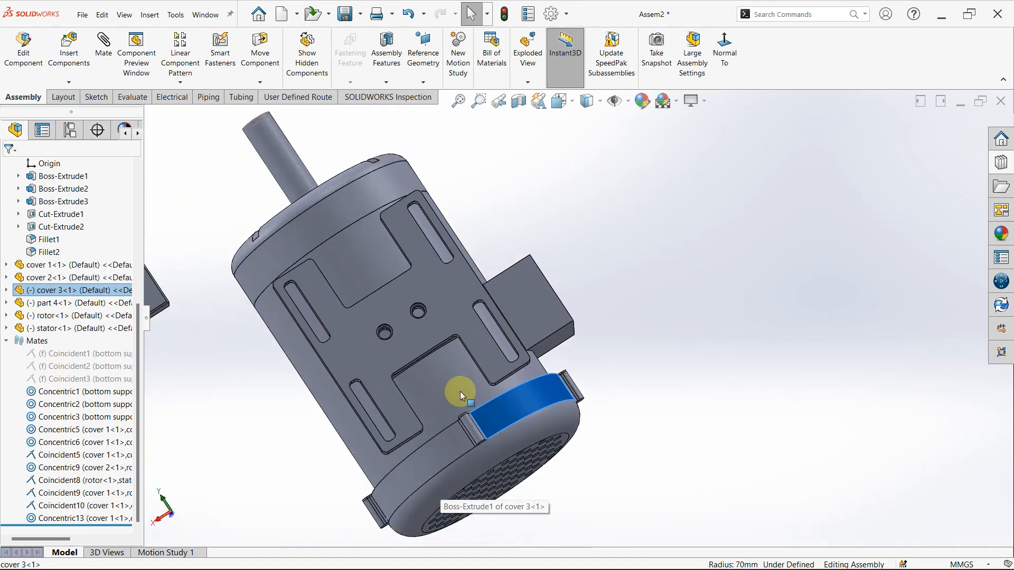
- Mate the screw hole of cover 3's boss beside the bottom support concentric with the matching lug hole of cover 1
scroll(459, 412, "down", 6)
middle_click_drag(536, 374, 581, 410)
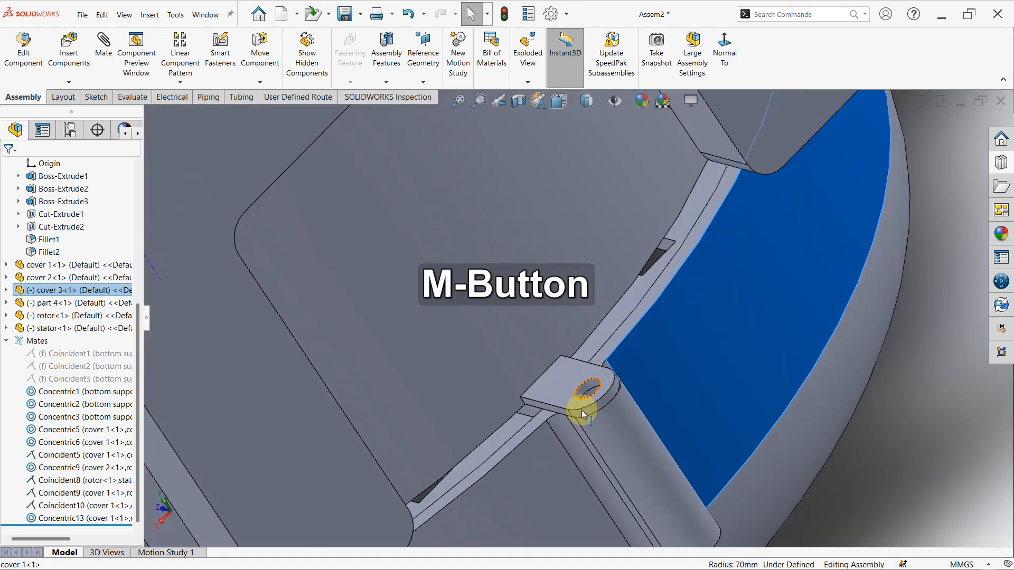
scroll(581, 410, "down", 5)
left_click(588, 270)
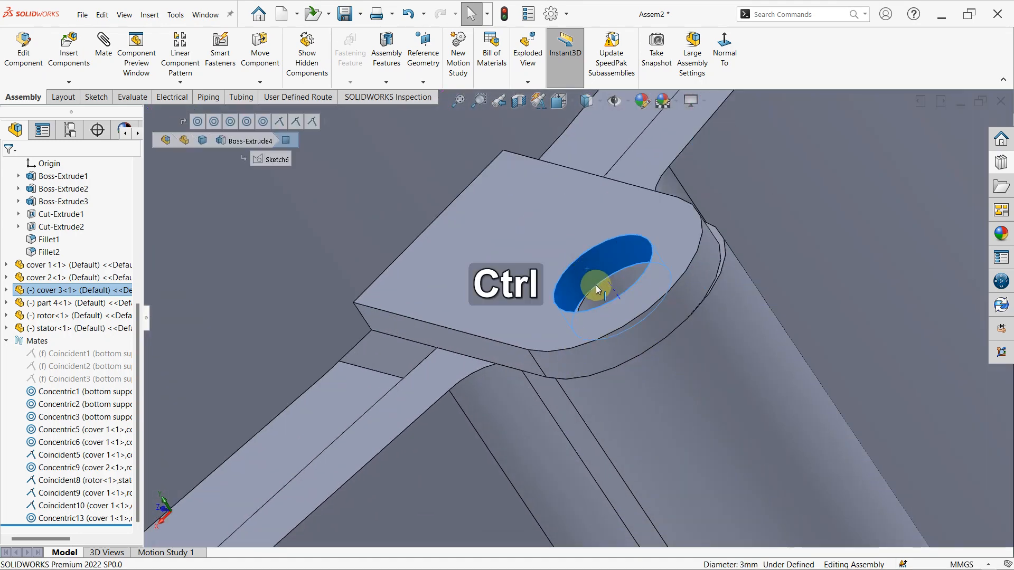
left_click(598, 302, "ctrl")
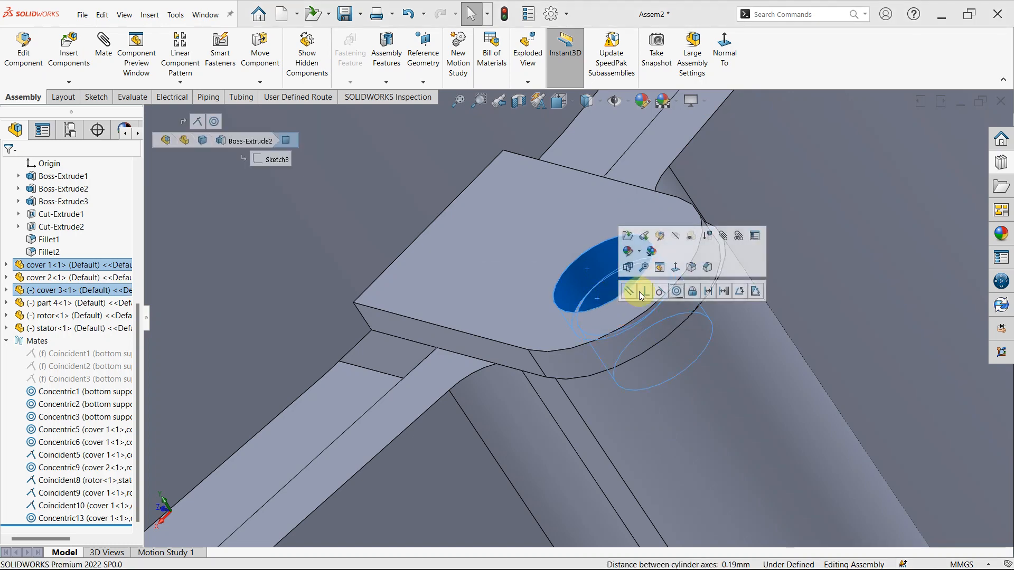
left_click(676, 292)
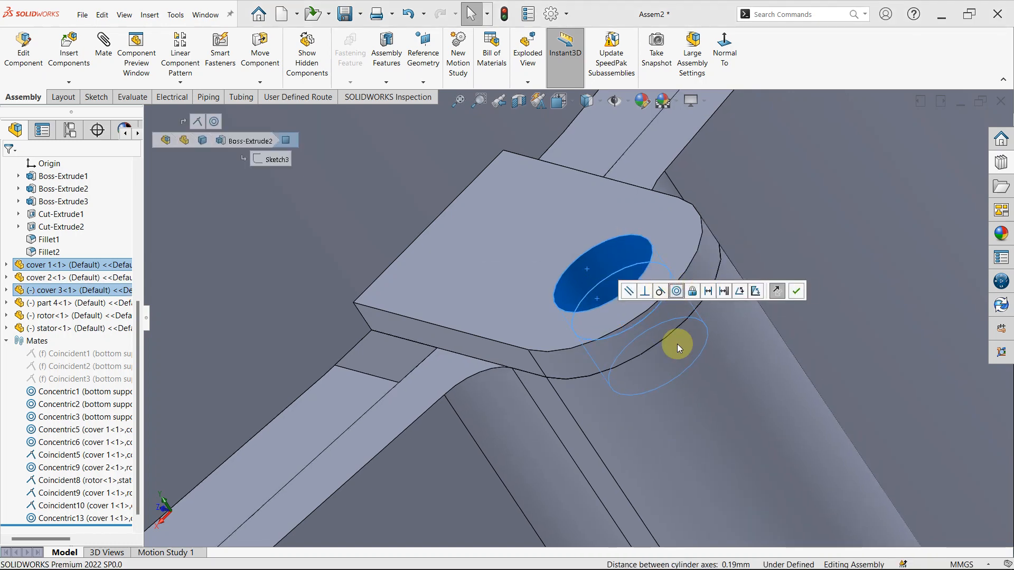
- Try to mate another cover 3 boss hole, away from the bottom support, concentric with its cover 1 lug hole
scroll(654, 388, "up", 5)
scroll(650, 386, "up", 10)
scroll(643, 384, "up", 5)
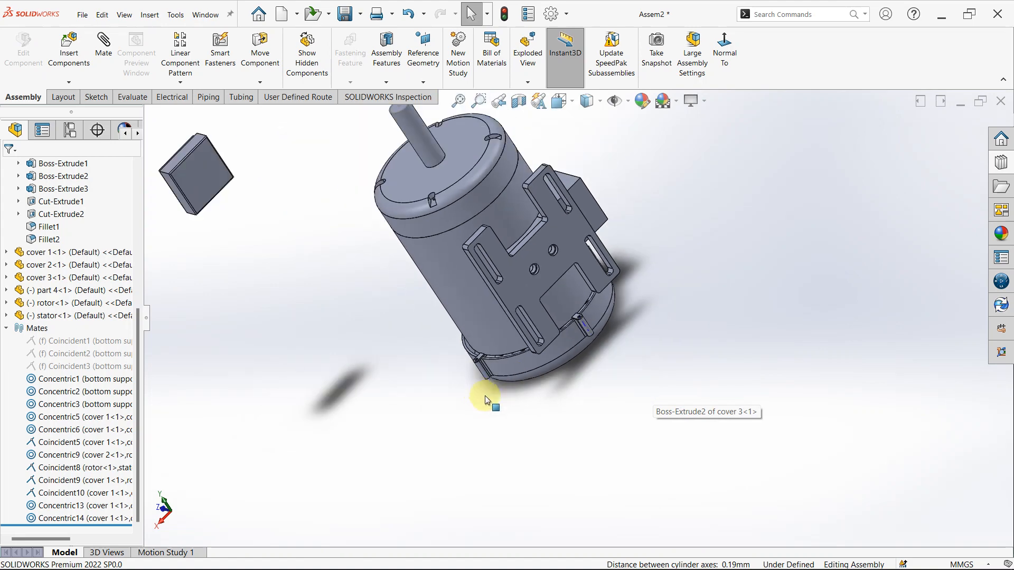
middle_click_drag(484, 396, 532, 305)
scroll(489, 334, "down", 5)
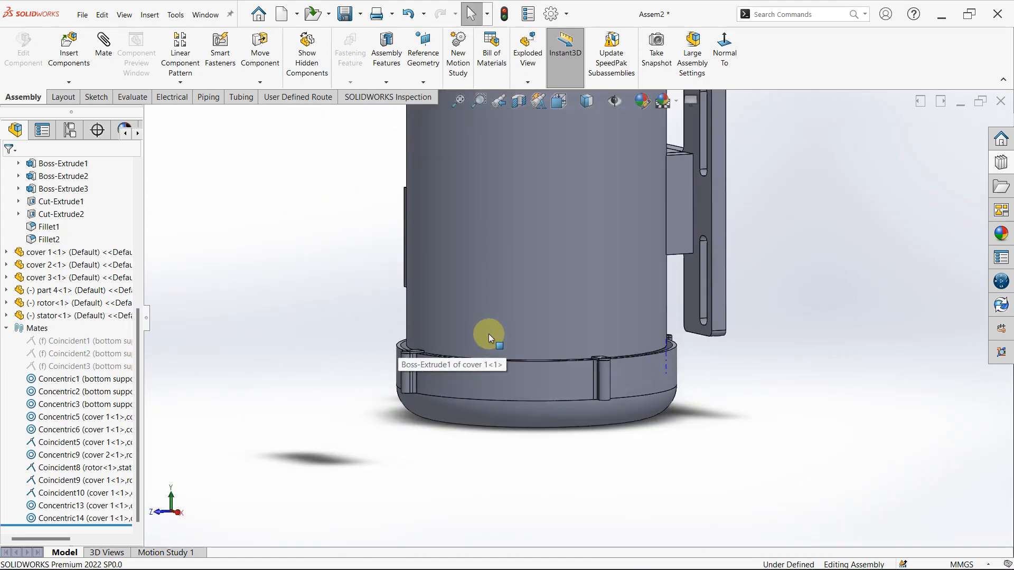
middle_click_drag(417, 340, 422, 407)
scroll(383, 359, "down", 5)
scroll(383, 359, "down", 3)
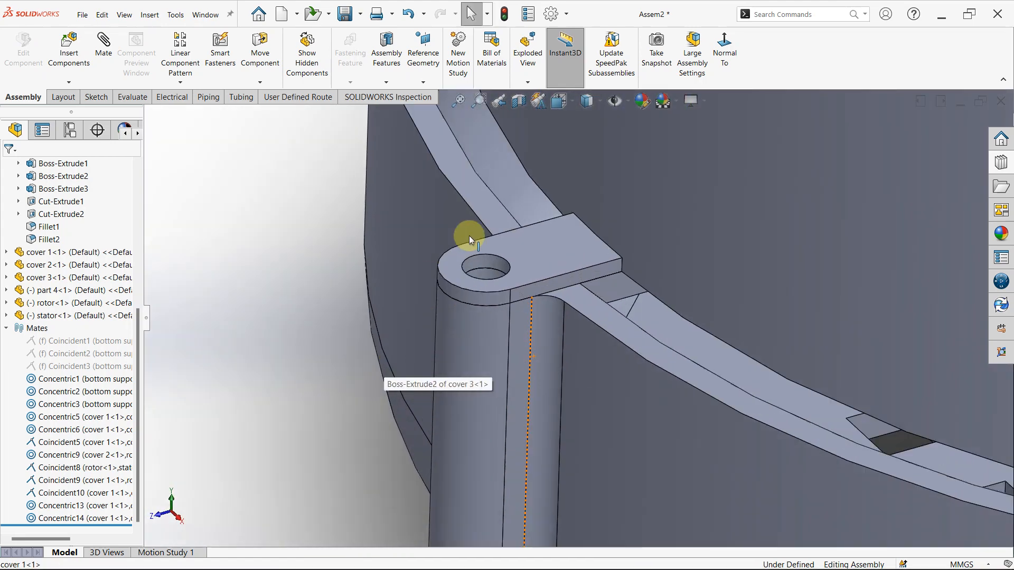
left_click(491, 273)
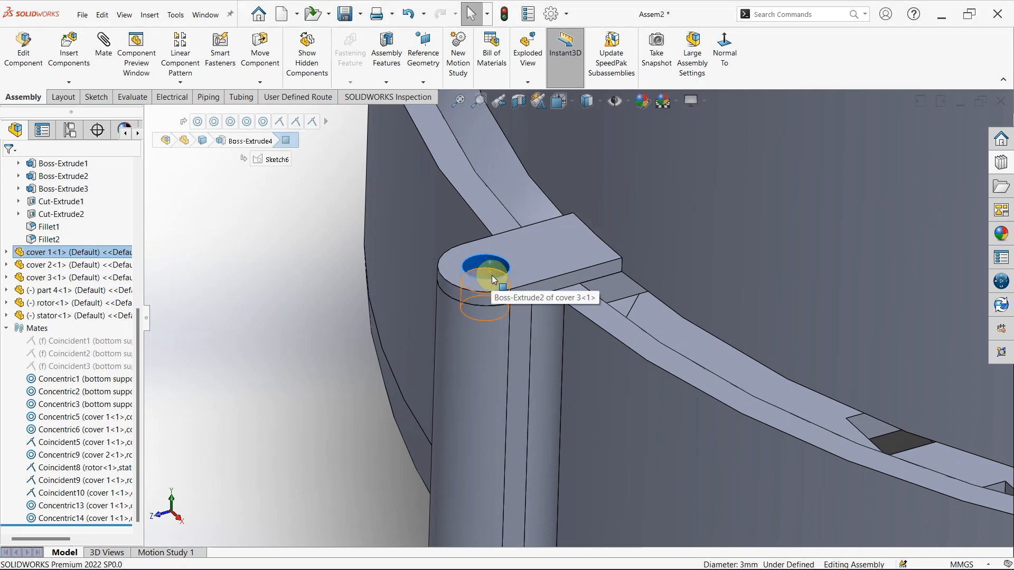
scroll(495, 275, "down", 5)
key("ctrl")
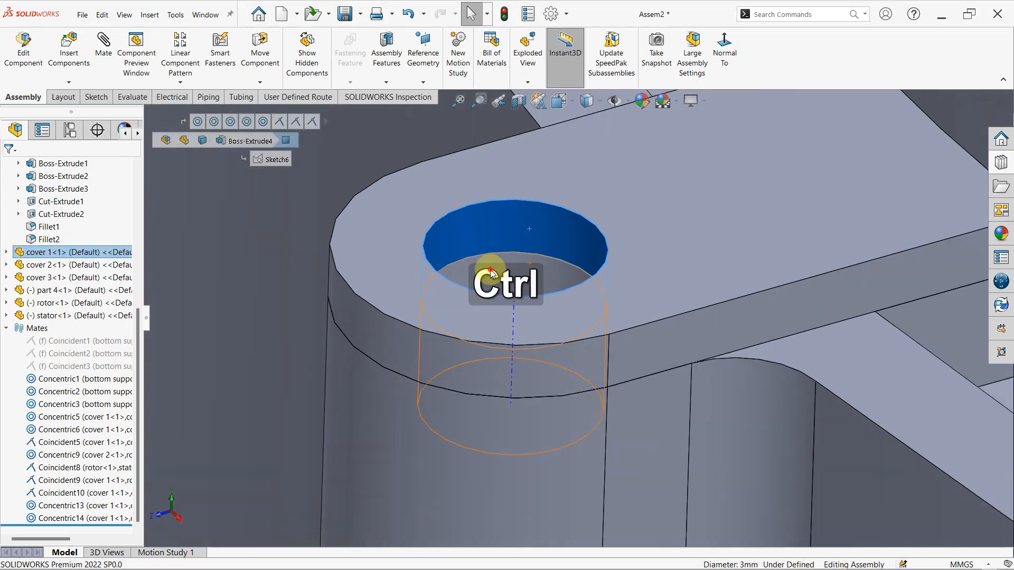
key("ctrl")
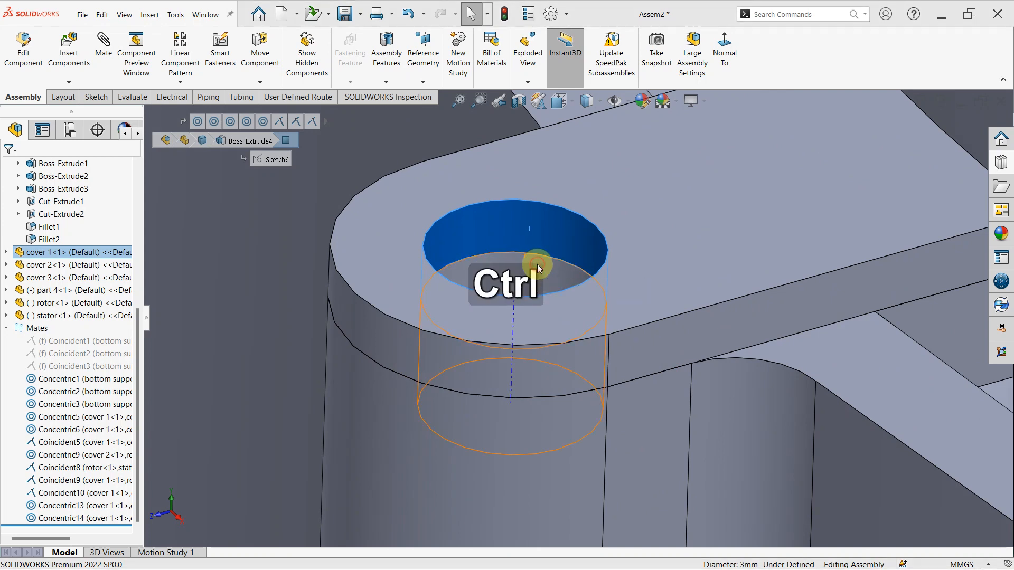
left_click(562, 270, "ctrl")
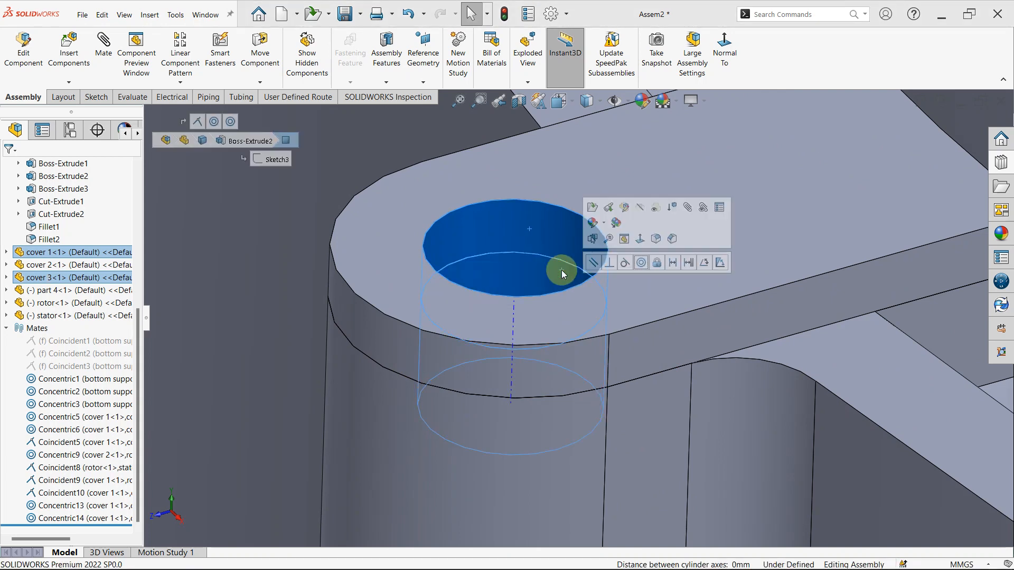
left_click(640, 263)
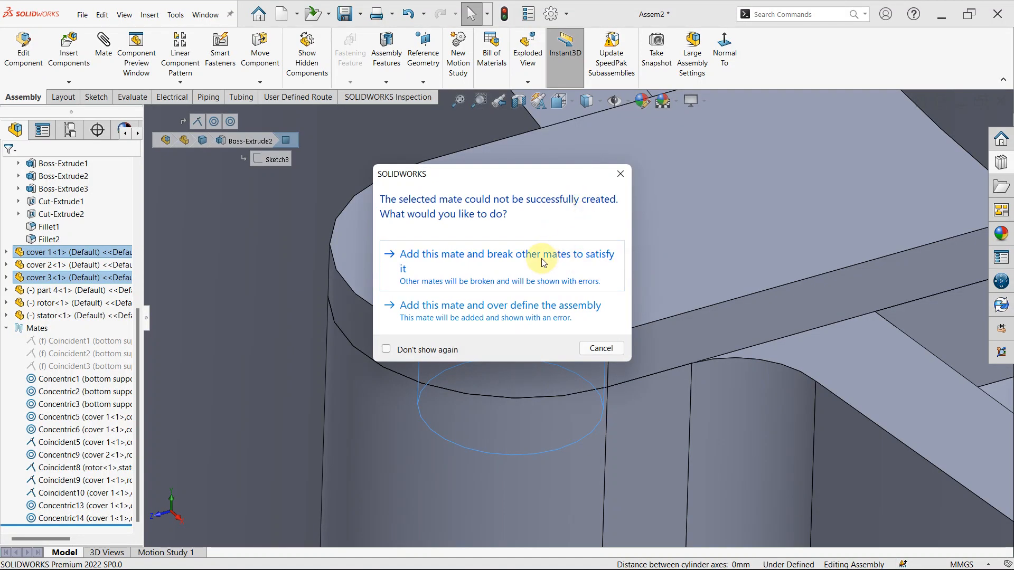
left_click(619, 175)
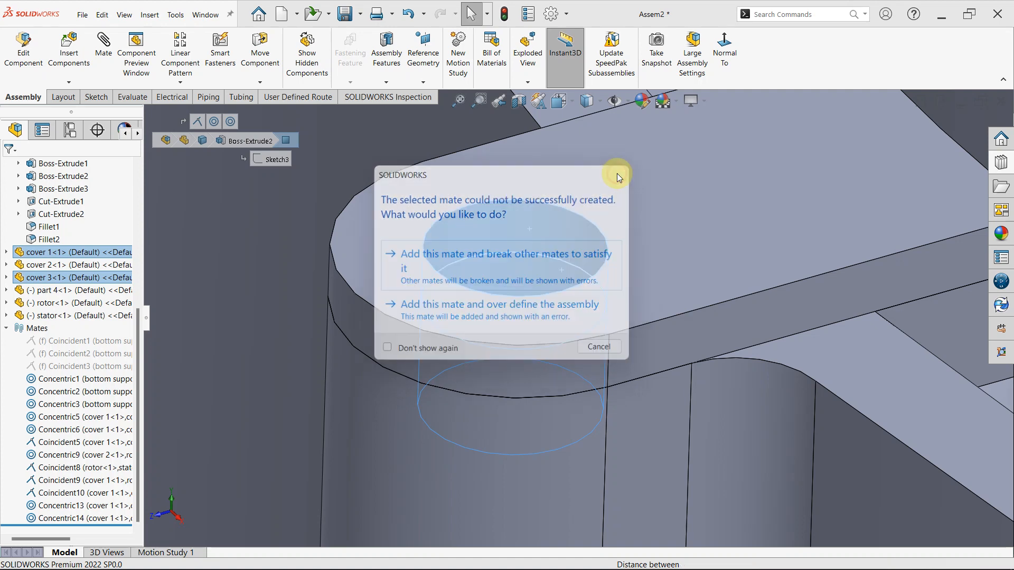
- Check the alignment of the unmated lug and boss holes and which geometry Concentric13 and Concentric14 reference
scroll(553, 265, "up", 4)
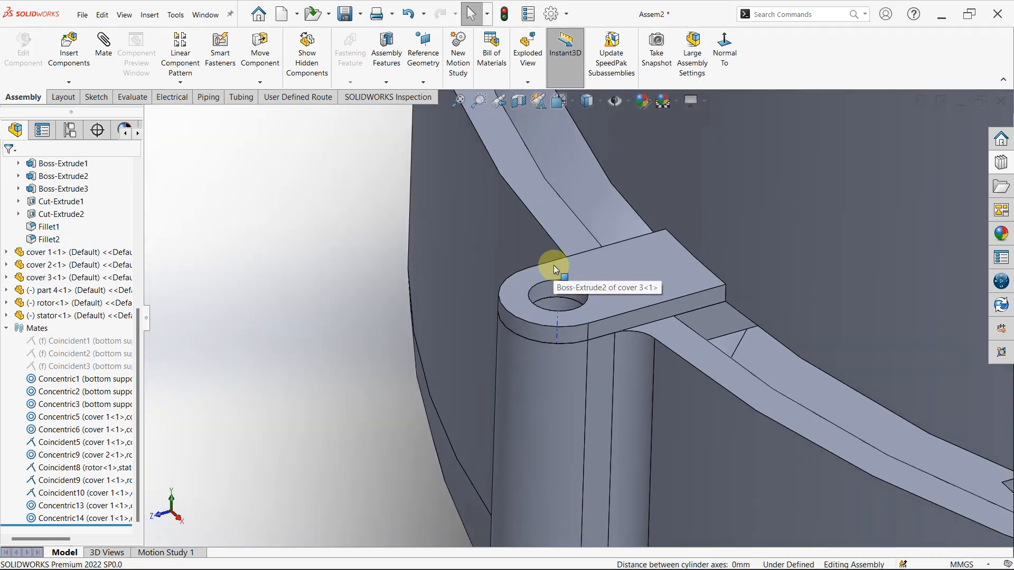
scroll(584, 267, "down", 4)
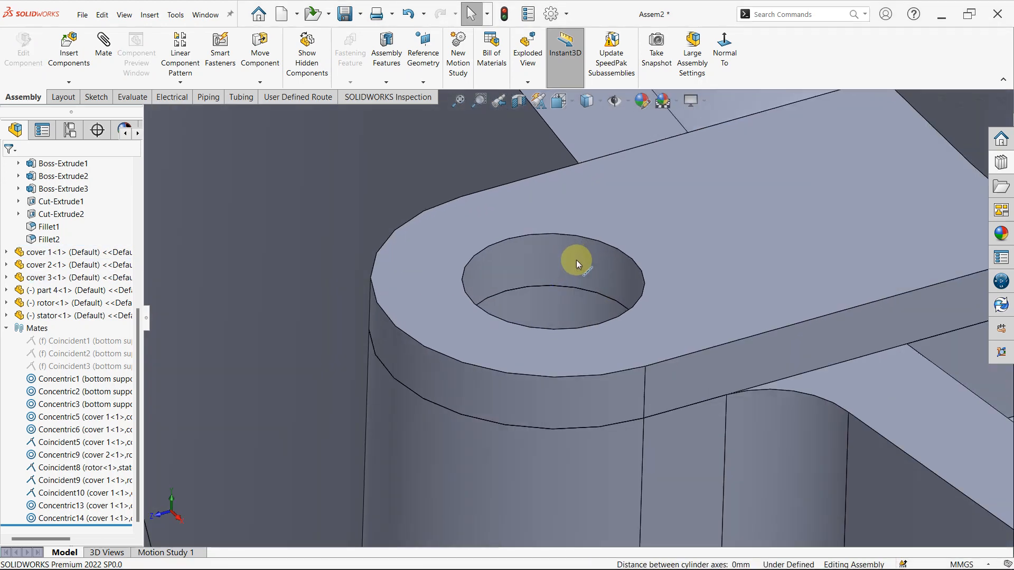
left_click(539, 267)
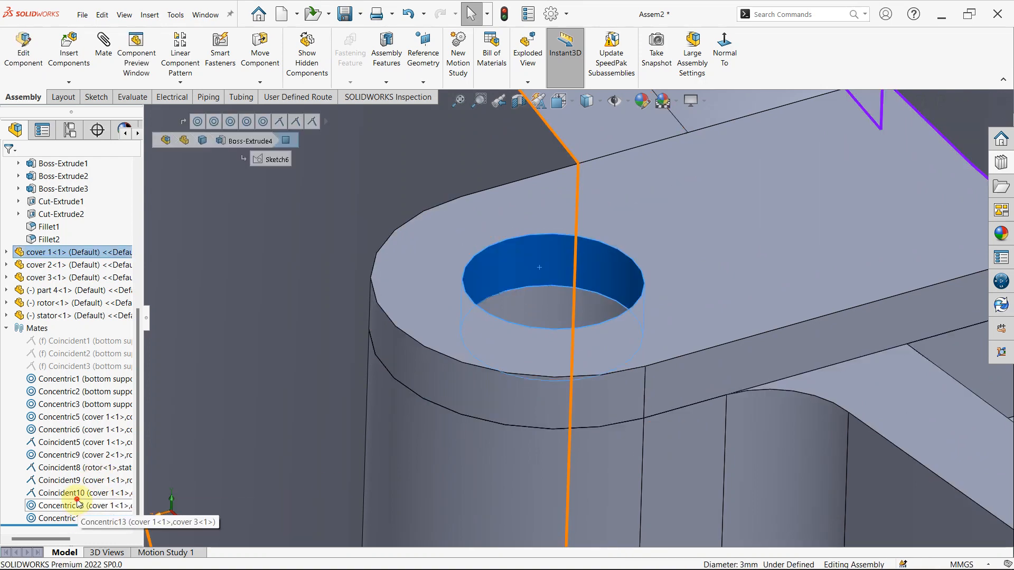
left_click(78, 504)
left_click(79, 519)
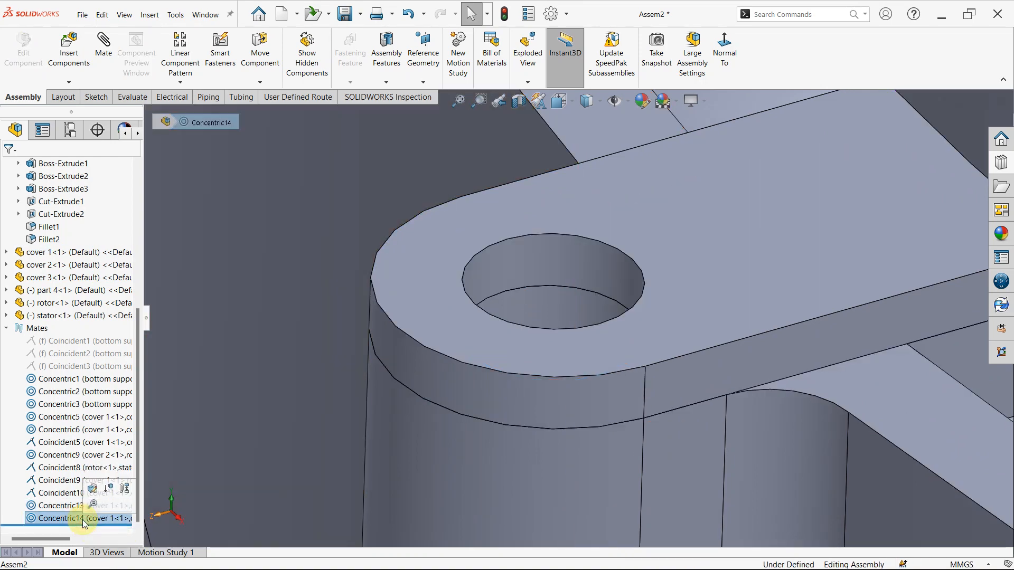
left_click(93, 504)
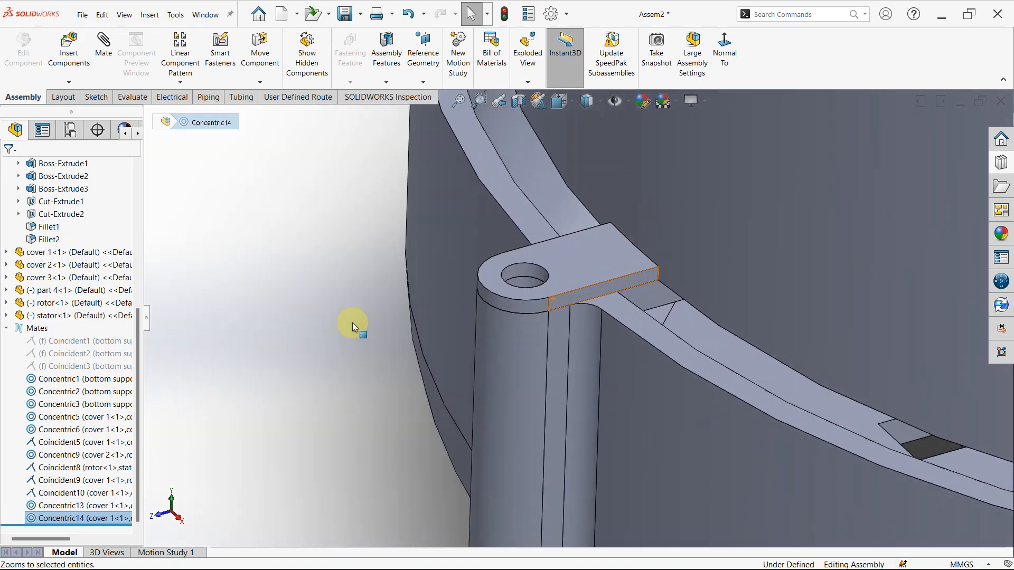
scroll(524, 276, "up", 3)
left_click(535, 296)
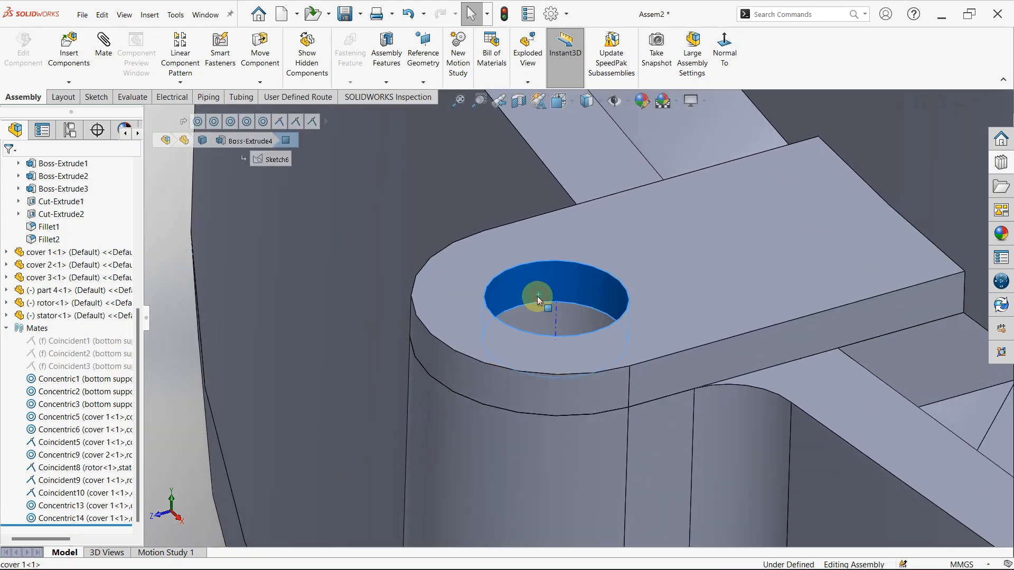
left_click(533, 312)
scroll(533, 313, "down", 6)
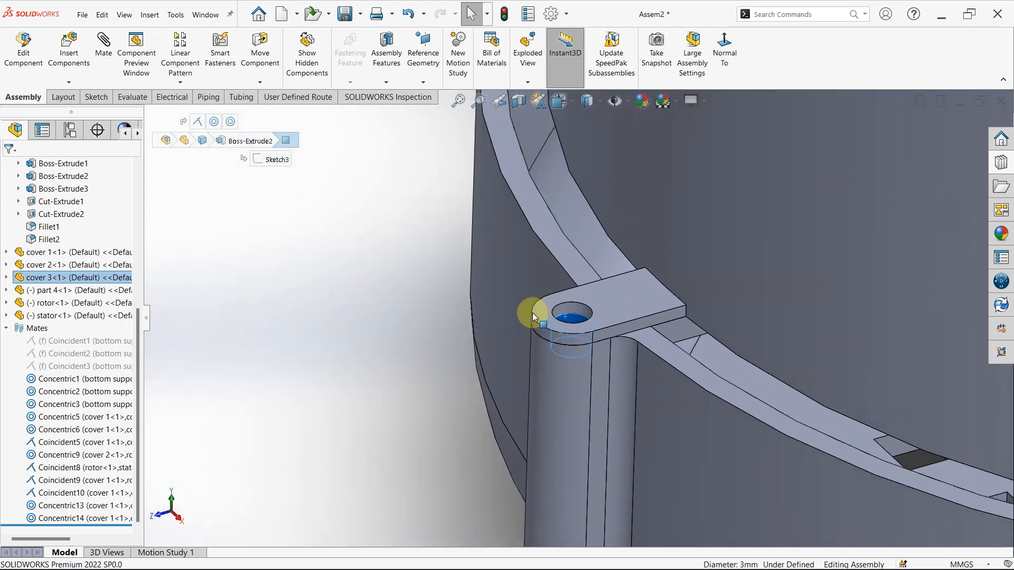
scroll(558, 309, "down", 5)
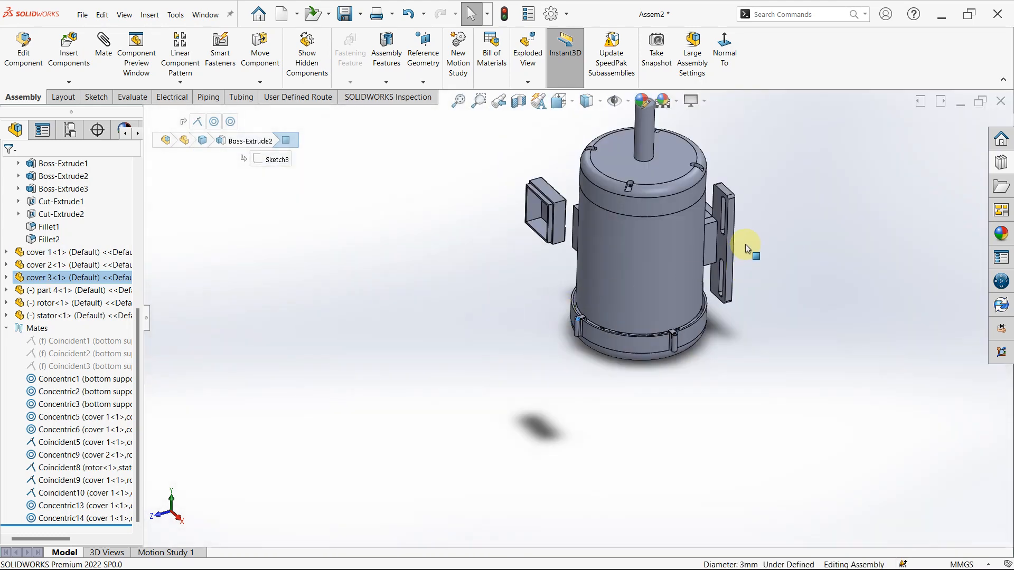
left_click(72, 508)
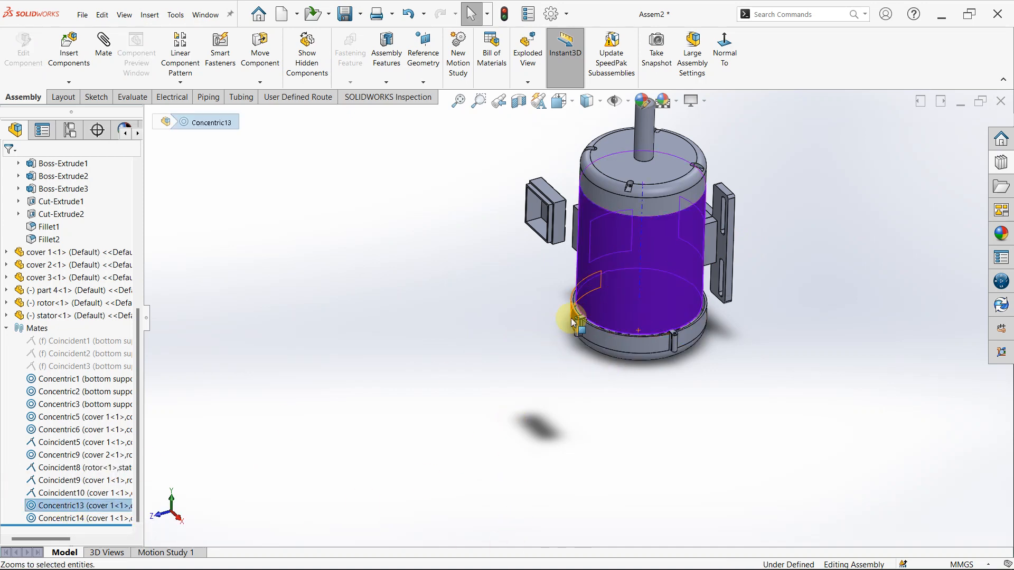
- Examine the geometry Concentric14 references and the alignment of the remaining screw bosses around cover 3
scroll(574, 322, "up", 3)
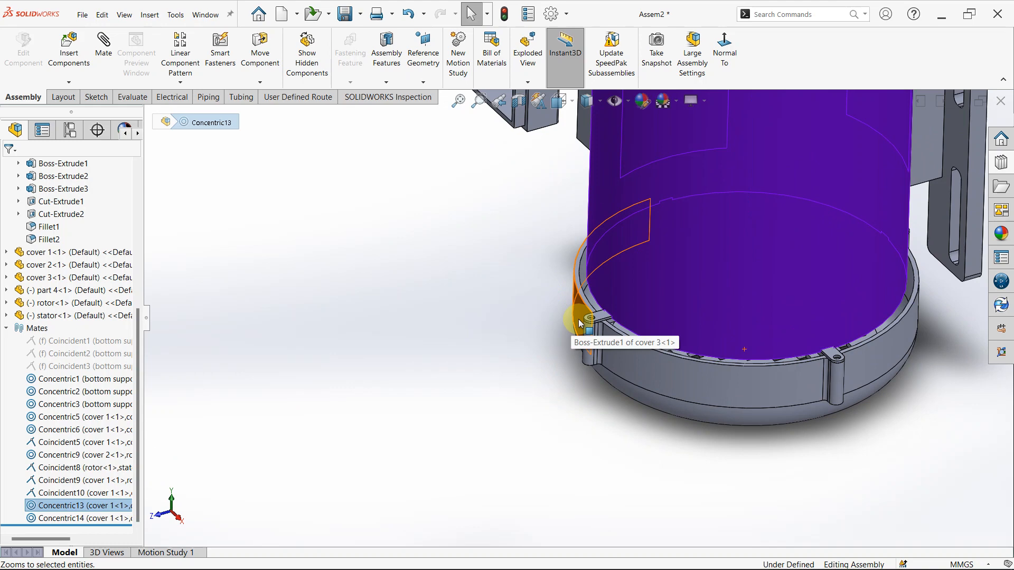
left_click(88, 520)
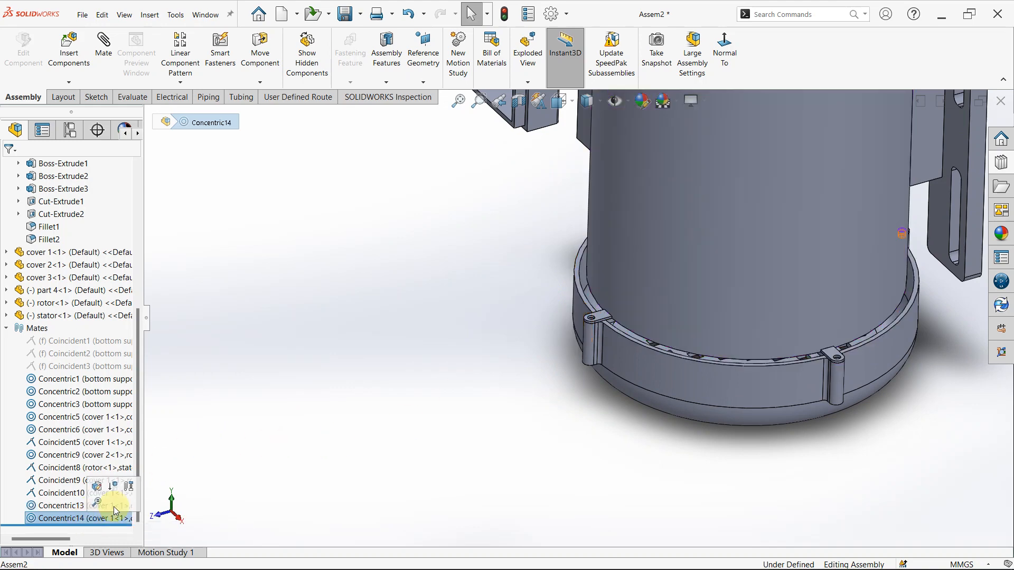
middle_click_drag(917, 327, 698, 262)
scroll(573, 334, "down", 3)
middle_click_drag(497, 295, 511, 358)
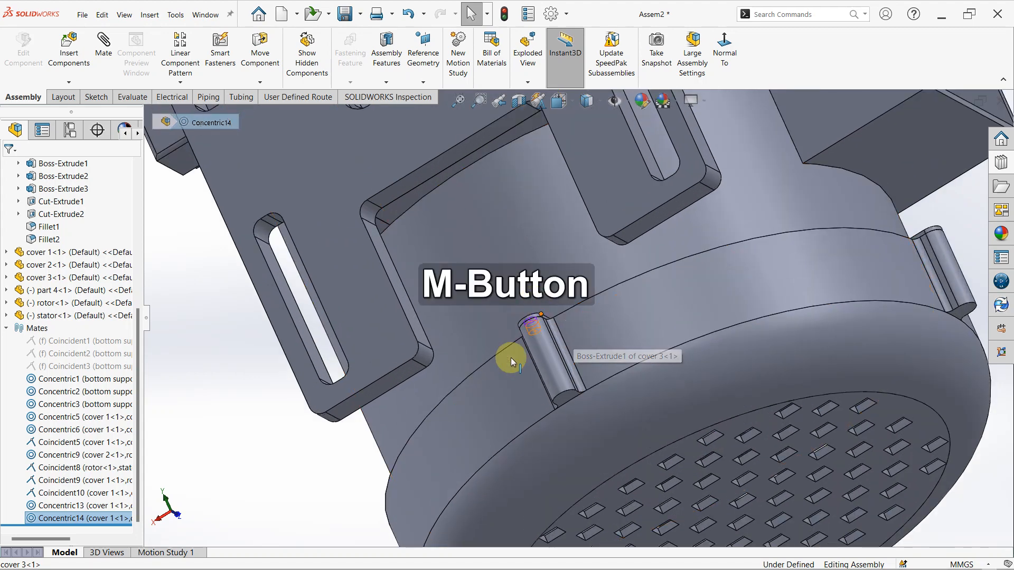
scroll(866, 468, "up", 4)
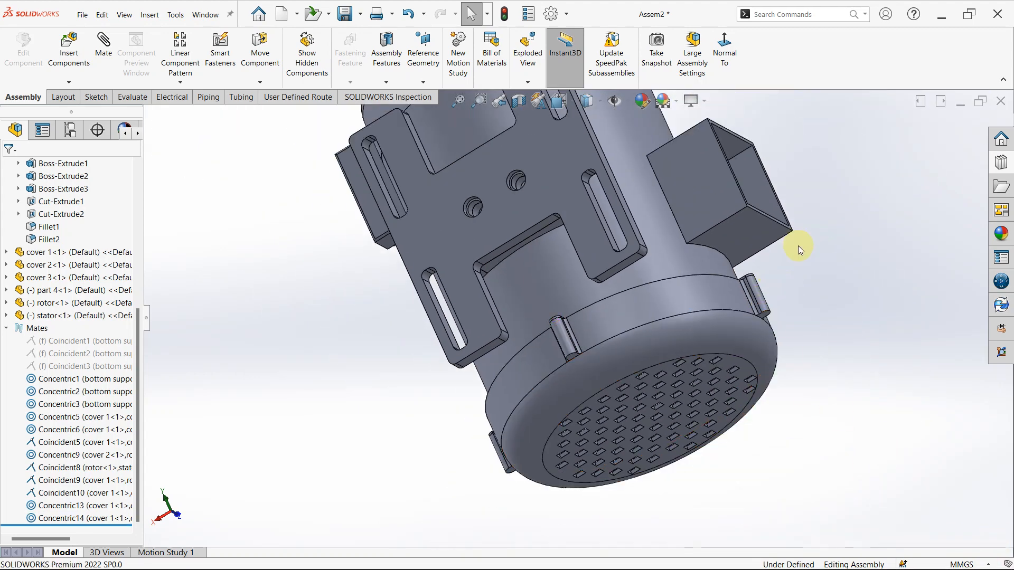
middle_click_drag(797, 246, 666, 369)
scroll(732, 258, "down", 5)
scroll(608, 348, "down", 5)
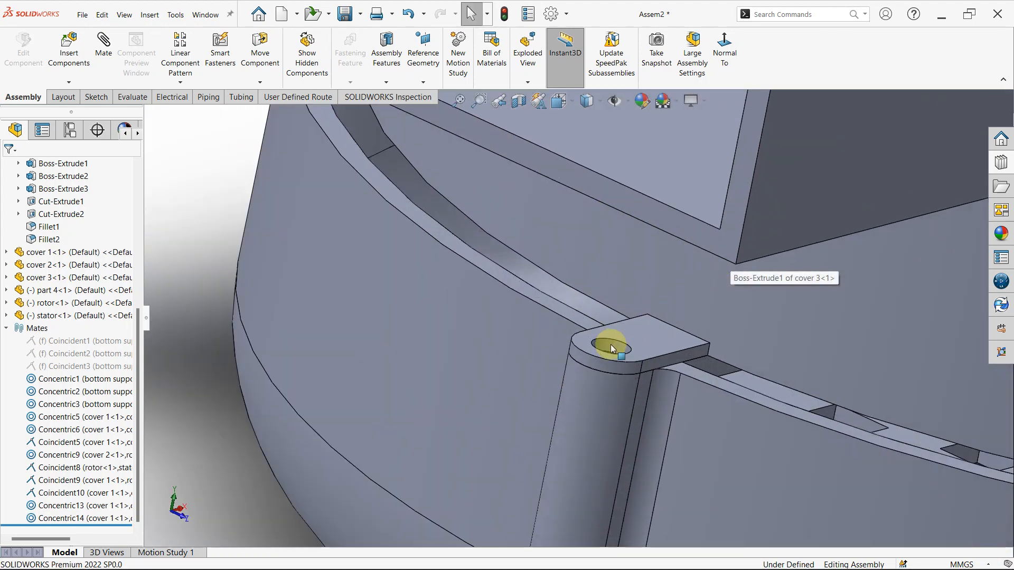
middle_click_drag(656, 323, 583, 258)
scroll(672, 317, "up", 10)
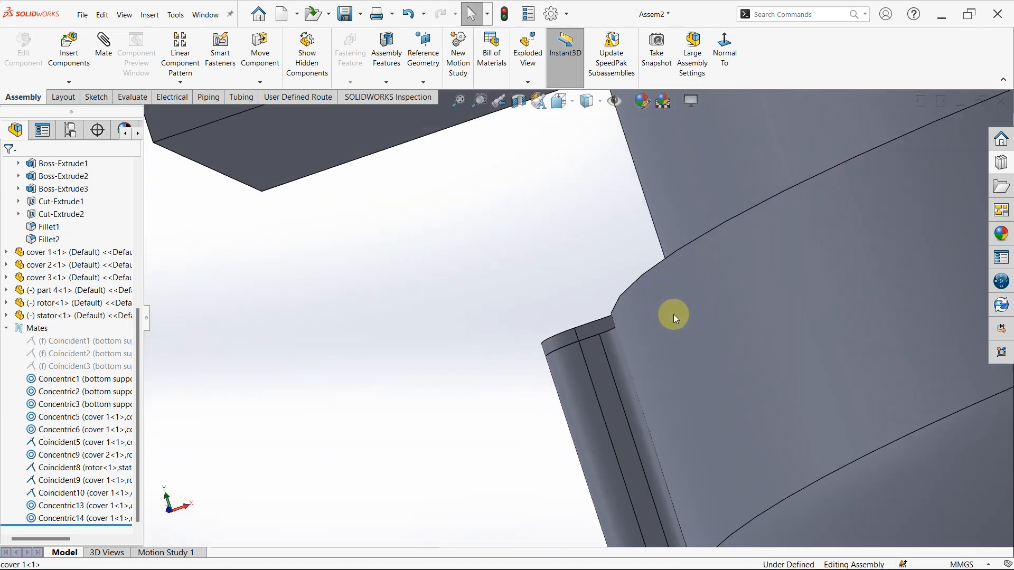
middle_click_drag(652, 245, 739, 158)
scroll(661, 245, "up", 5)
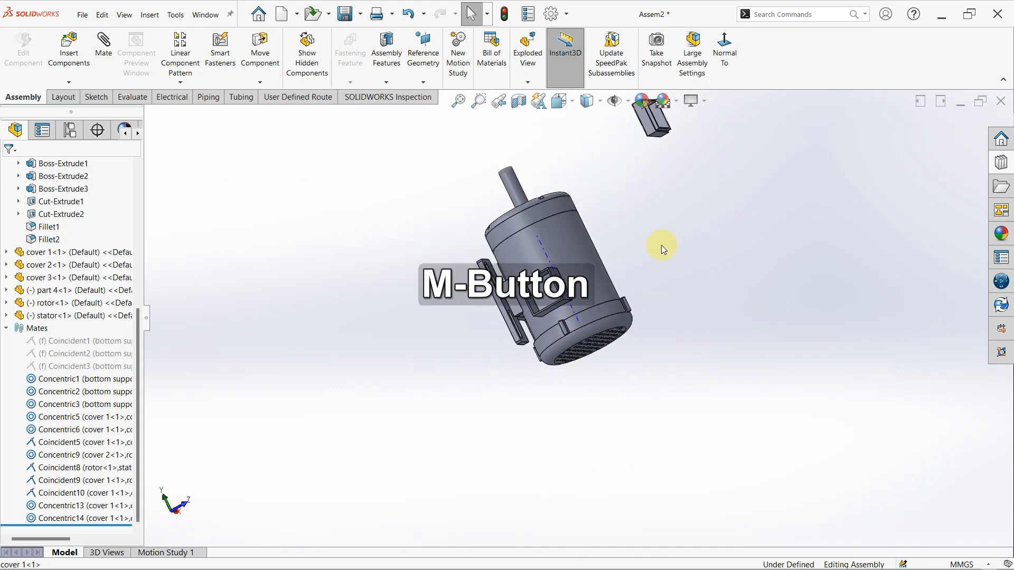
- Move part 4 closer to the motor, beside cover 1, and check its stepped rim
scroll(624, 227, "down", 4)
scroll(632, 154, "up", 4)
scroll(631, 171, "down", 2)
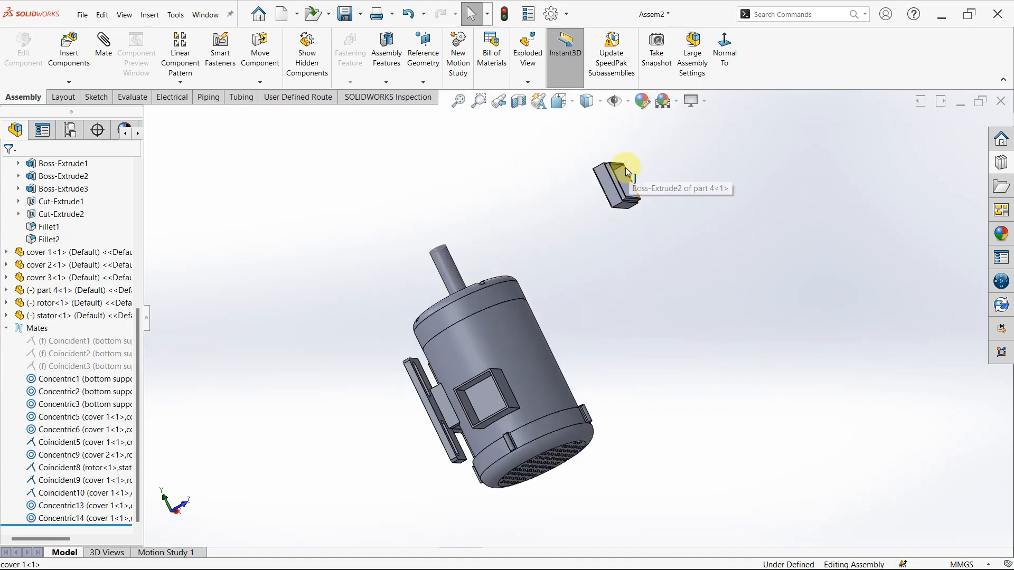
left_click_drag(606, 200, 615, 350)
left_click(649, 392)
scroll(623, 343, "down", 5)
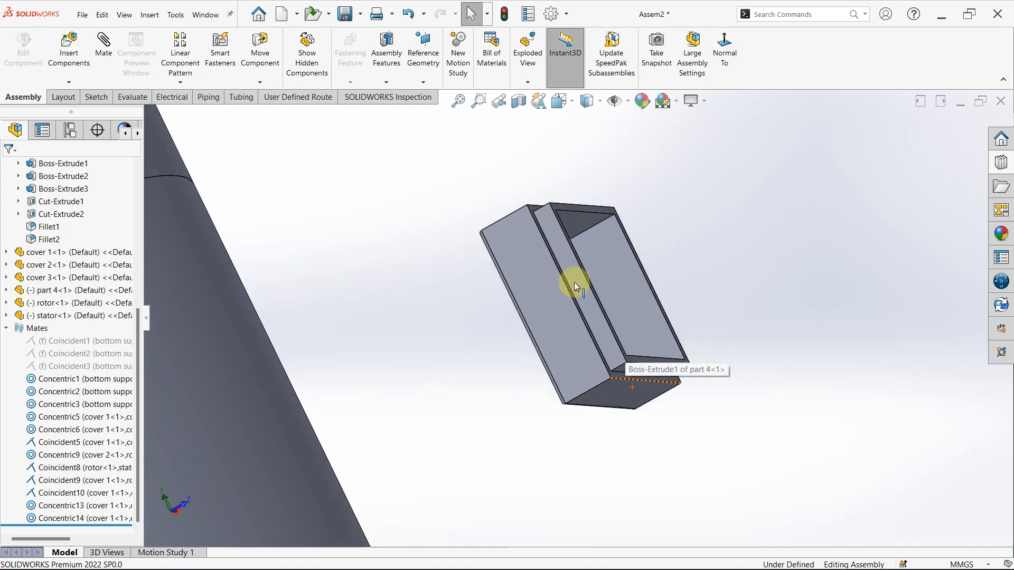
left_click(576, 294)
scroll(574, 303, "up", 5)
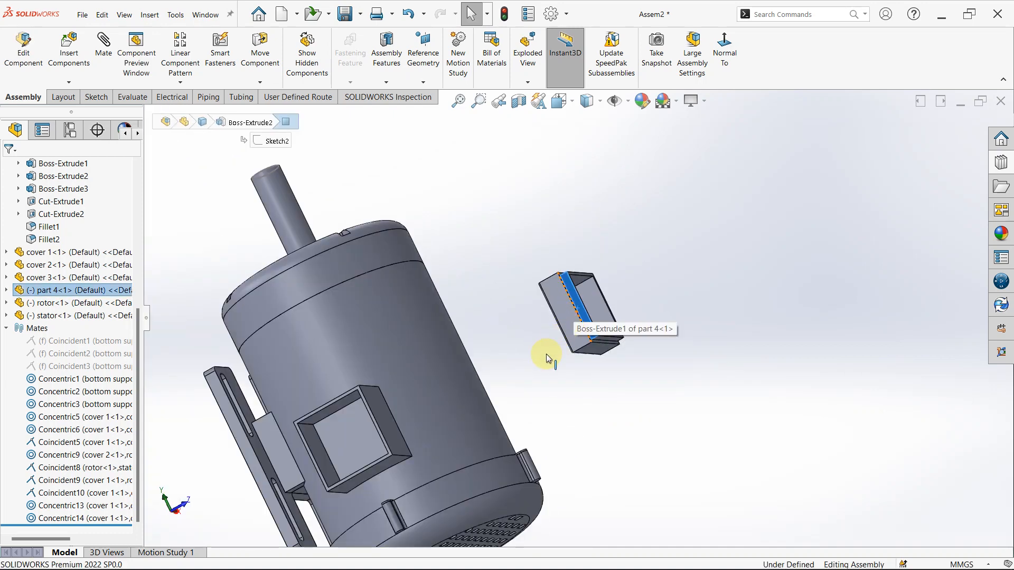
left_click(582, 425)
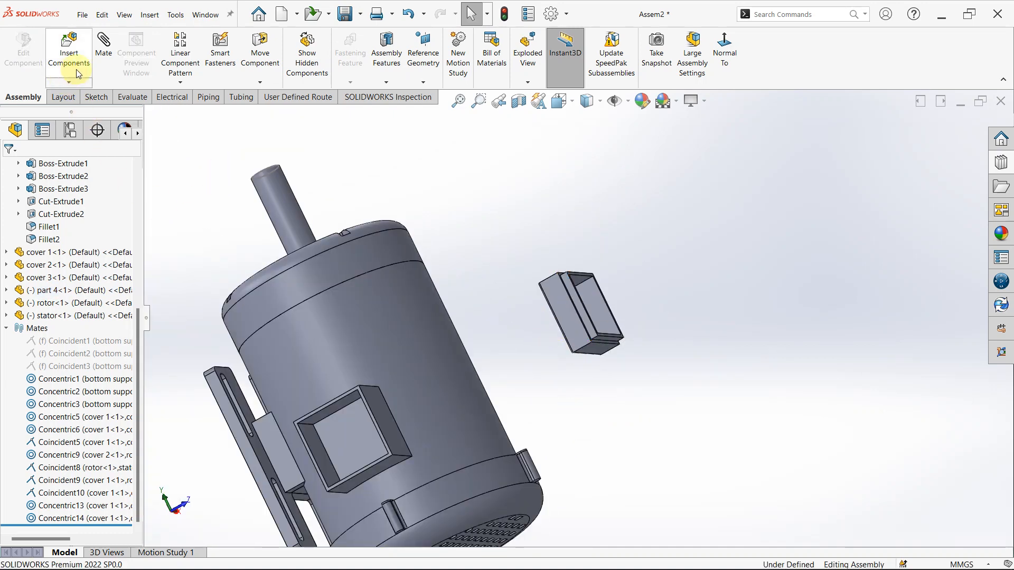
- Freely rotate part 4 with Rotate Component so its stepped open side turns towards cover 1's box opening
left_click(273, 87)
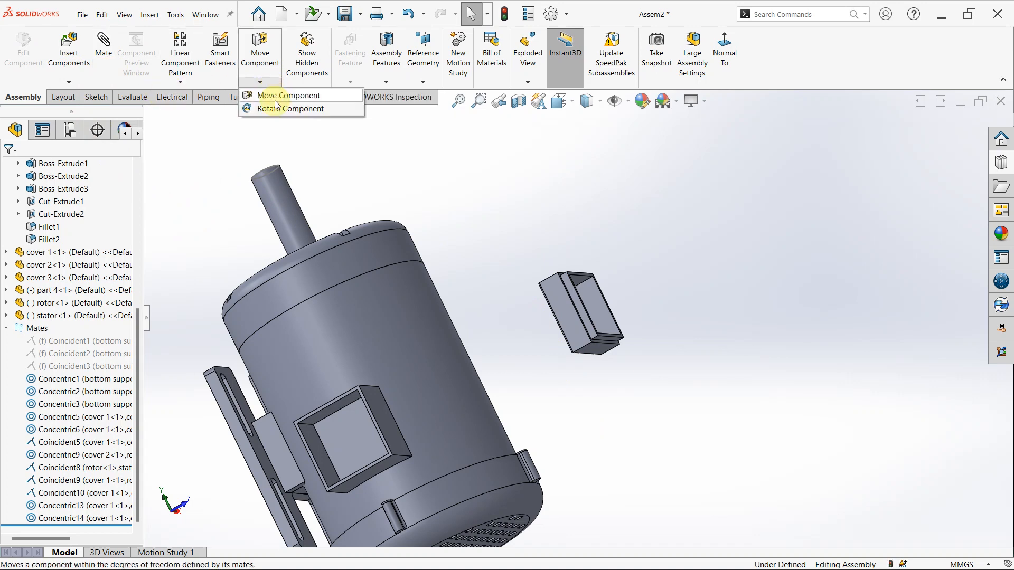
left_click(278, 108)
left_click_drag(554, 312, 681, 410)
key("Escape")
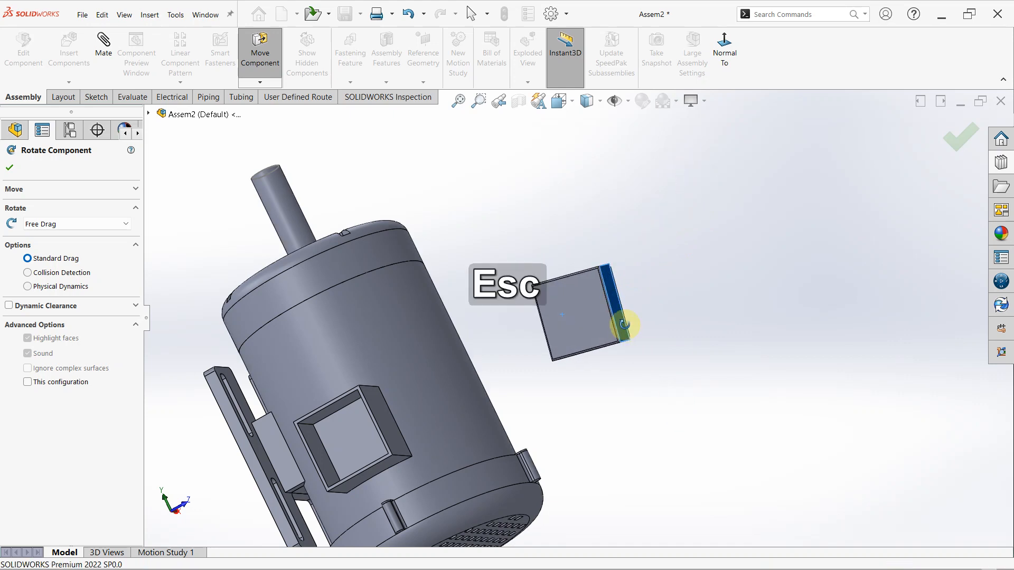
- Mate a long edge at the foot of part 4's inner lip coincident with cover 1's inner box-opening edge away from the bottom support
middle_click_drag(622, 324, 561, 338)
scroll(561, 338, "down", 3)
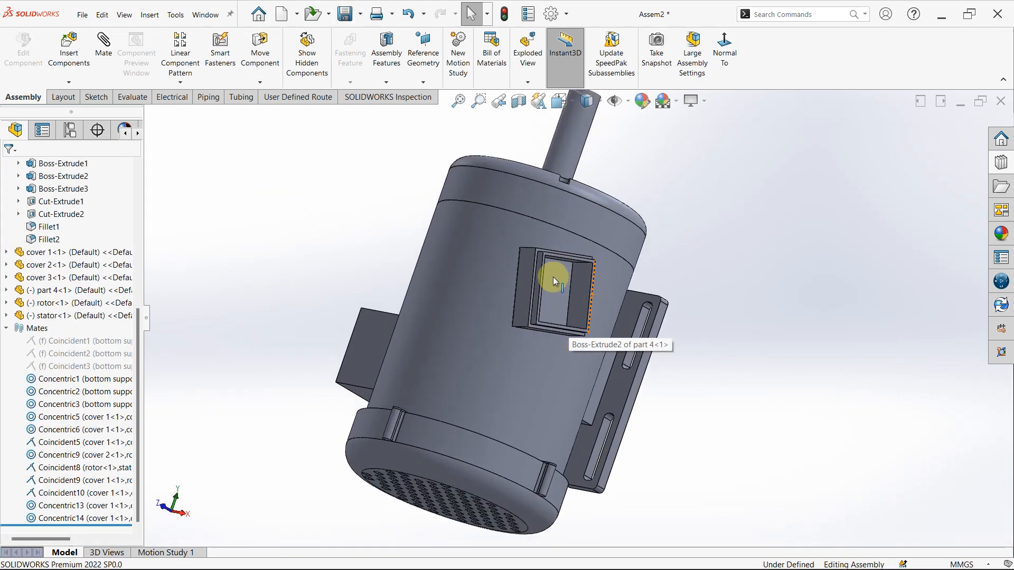
scroll(537, 284, "down", 5)
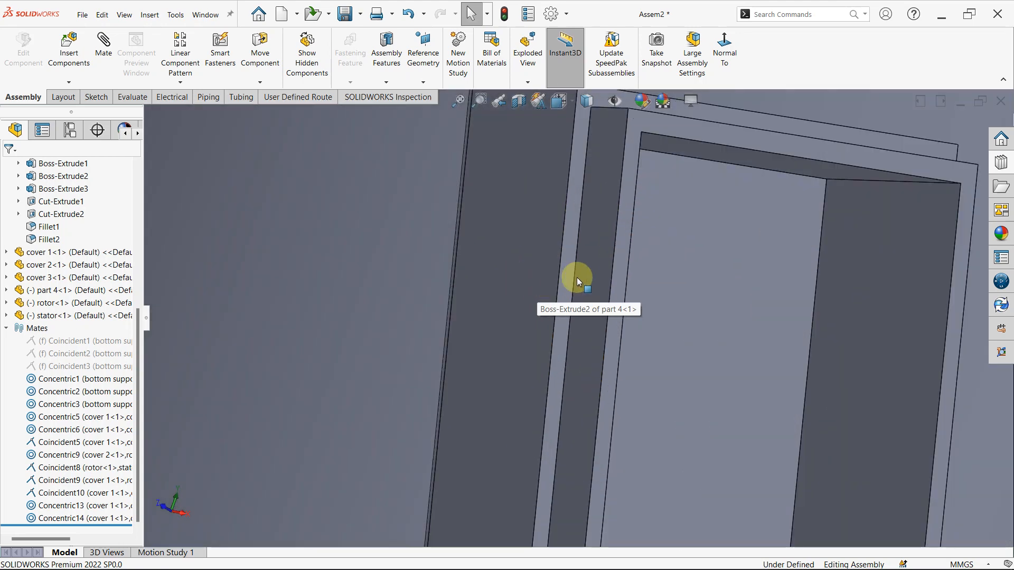
left_click(574, 277)
scroll(572, 280, "up", 10)
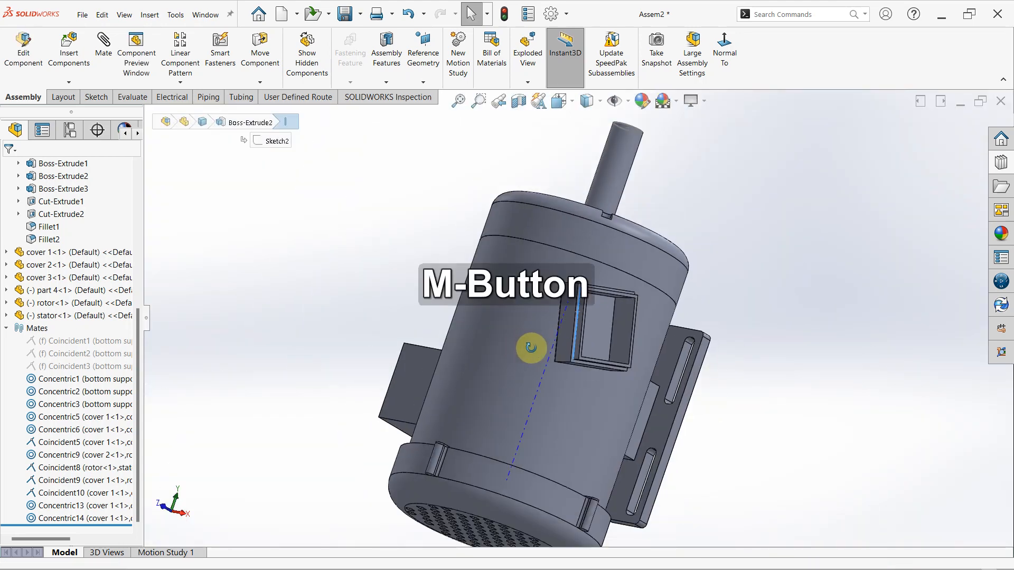
middle_click_drag(527, 347, 620, 385)
scroll(379, 416, "down", 4)
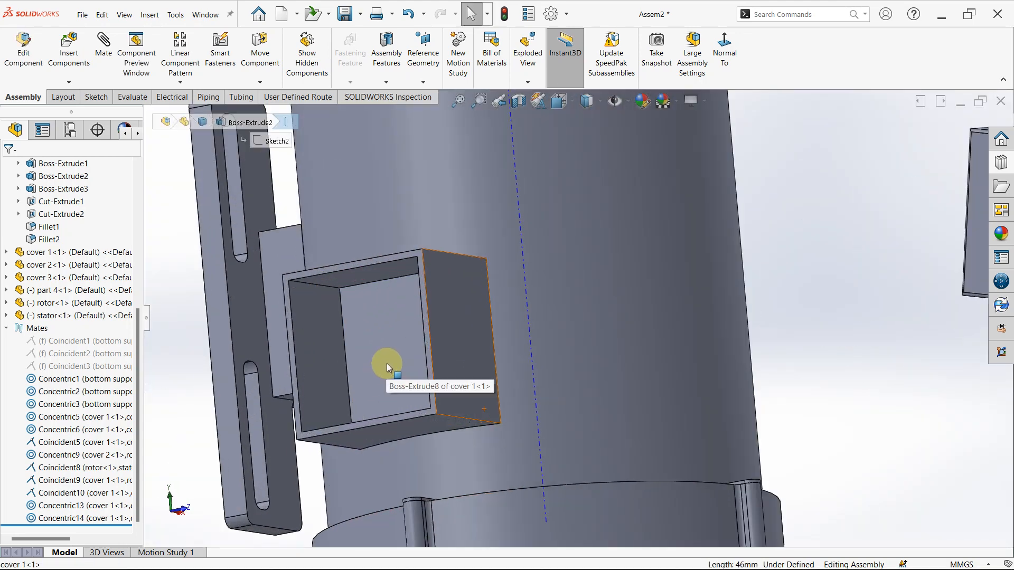
left_click(423, 339, "ctrl")
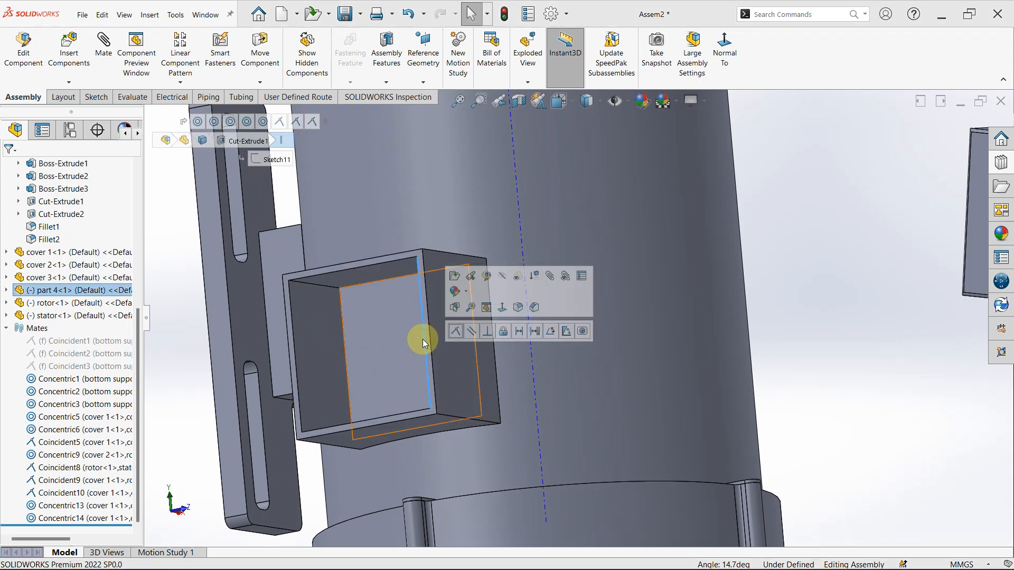
left_click(457, 331)
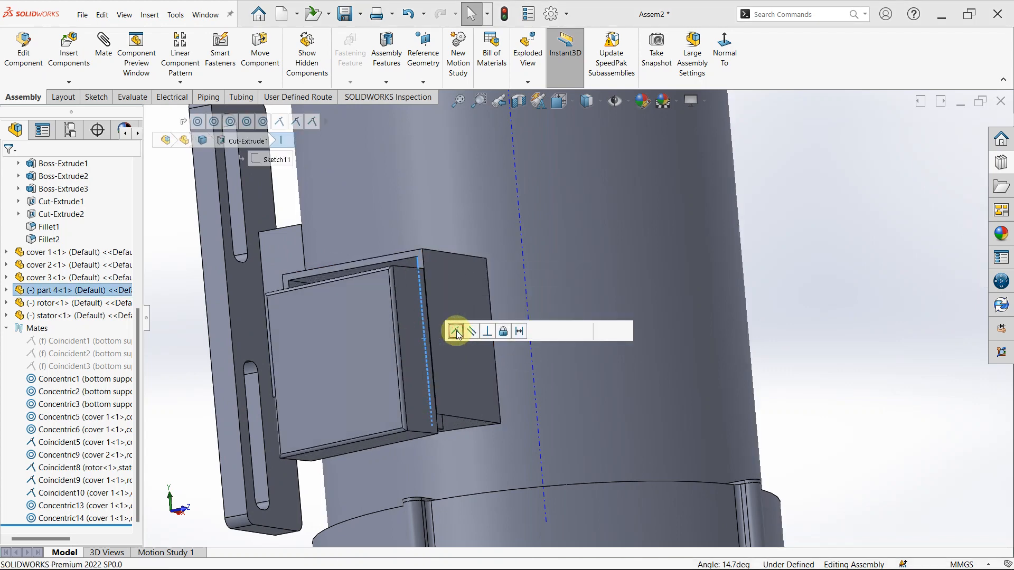
left_click(458, 330)
- Mate part 4's opposite inner lip edge coincident with the inner edge of cover 1's box opening nearest the bottom support
middle_click_drag(435, 369, 463, 356)
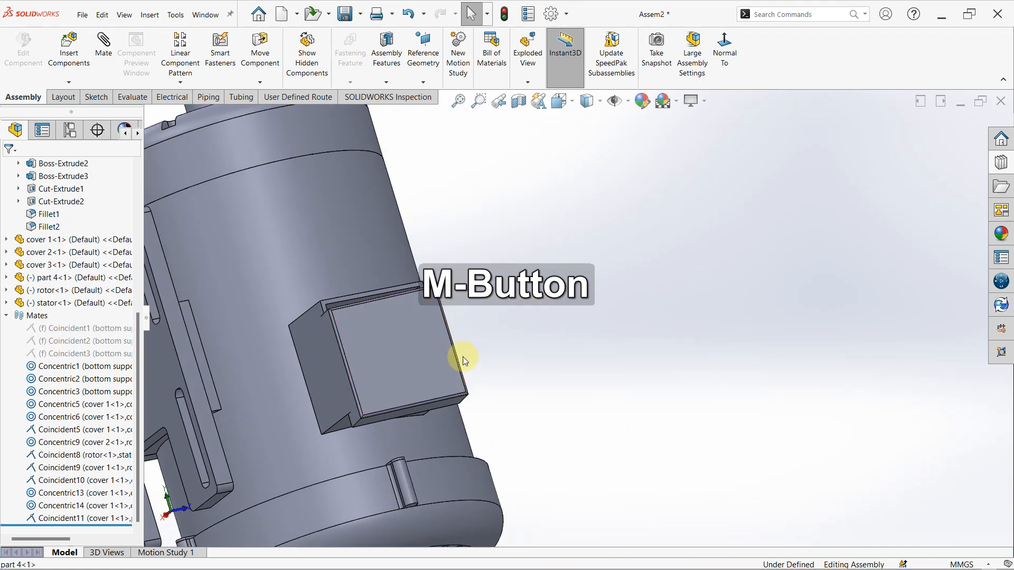
left_click(374, 302)
left_click_drag(374, 302, 410, 299)
middle_click_drag(398, 314, 454, 300)
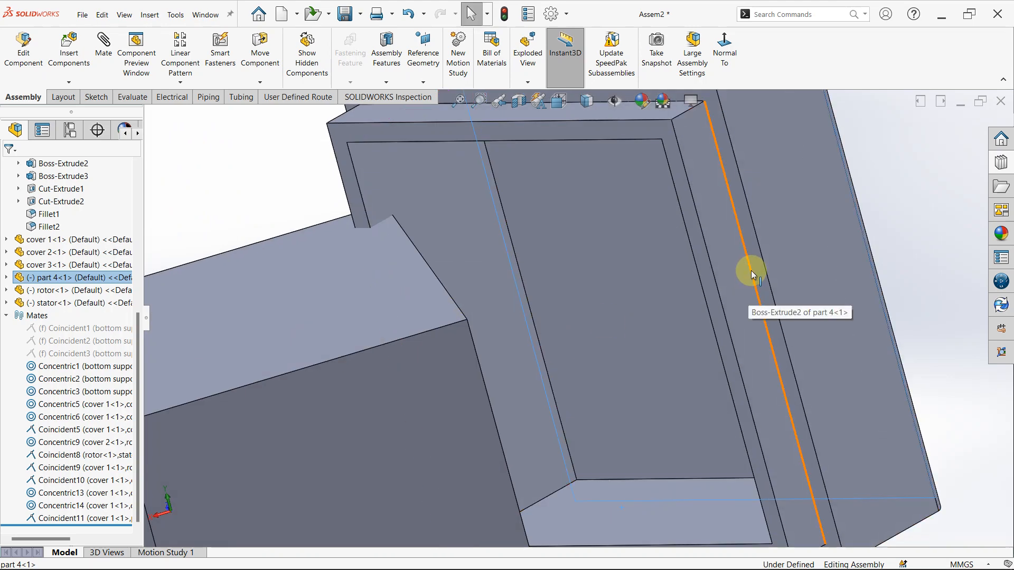
middle_click_drag(751, 271, 638, 350)
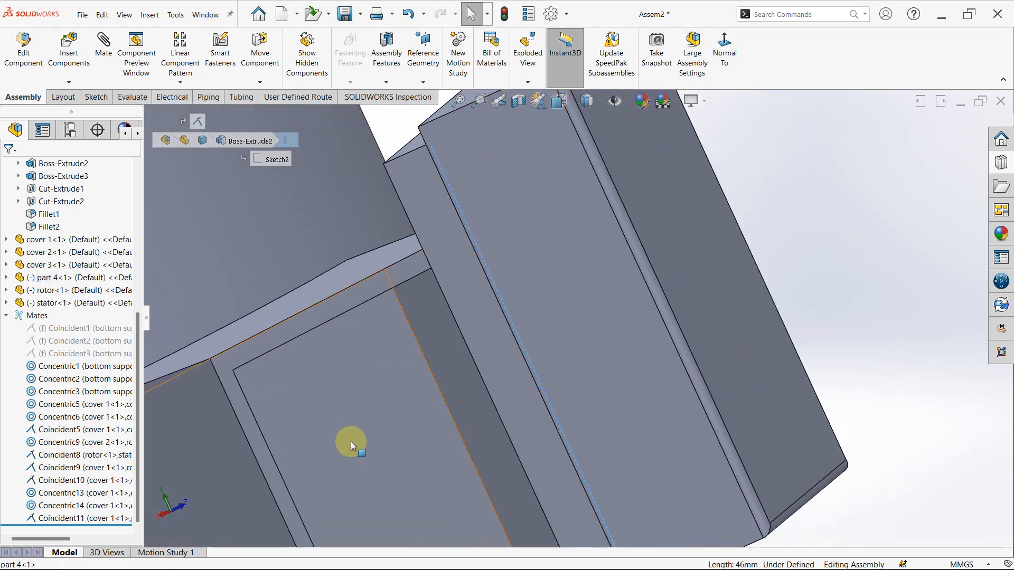
left_click(277, 466, "ctrl")
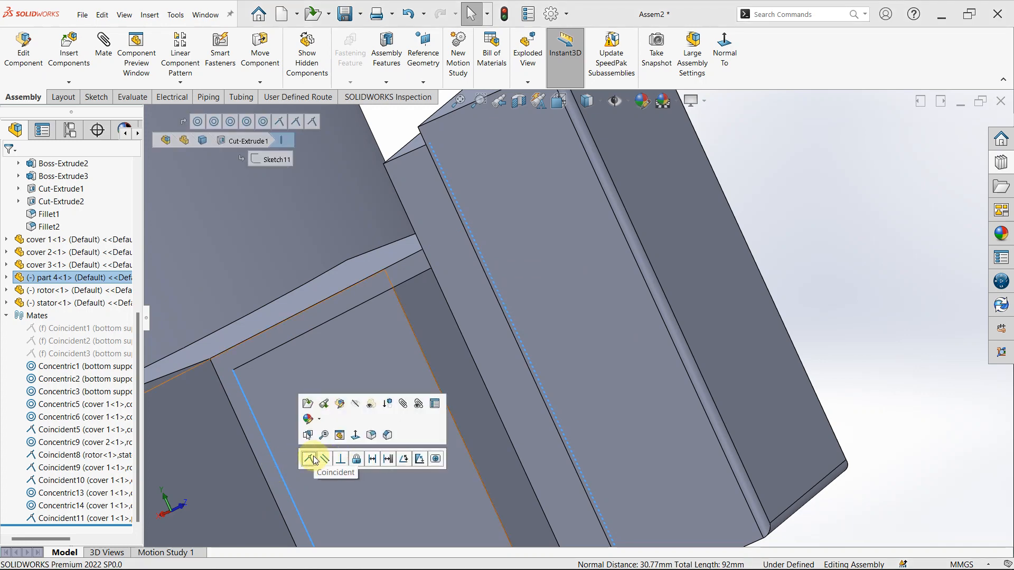
left_click(313, 458)
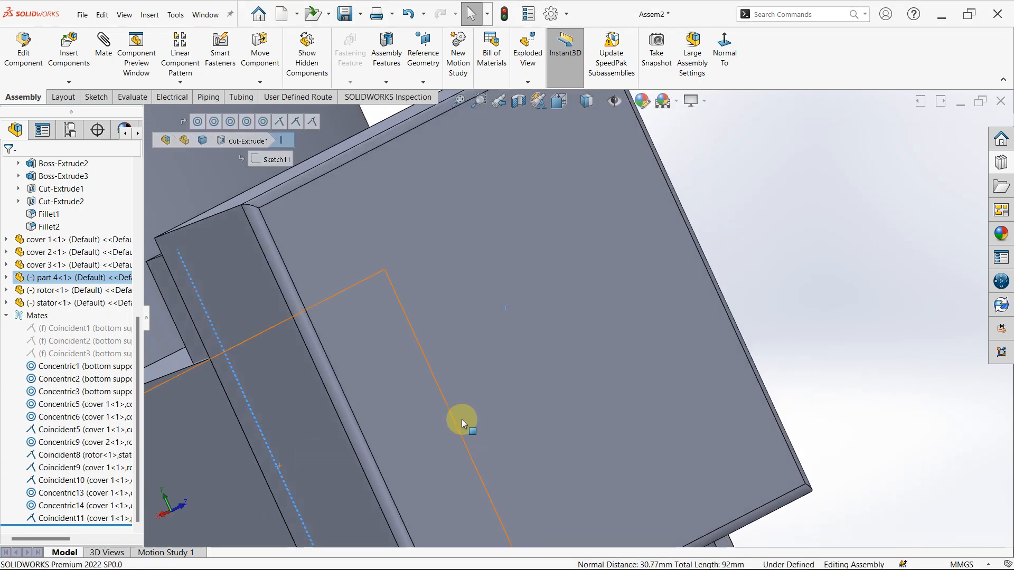
- Mate part 4's outer rim edge facing cover 3 coincident with the matching outer edge of cover 1's box
scroll(462, 419, "up", 8)
scroll(582, 327, "down", 2)
middle_click_drag(582, 328, 664, 353)
left_click(673, 337)
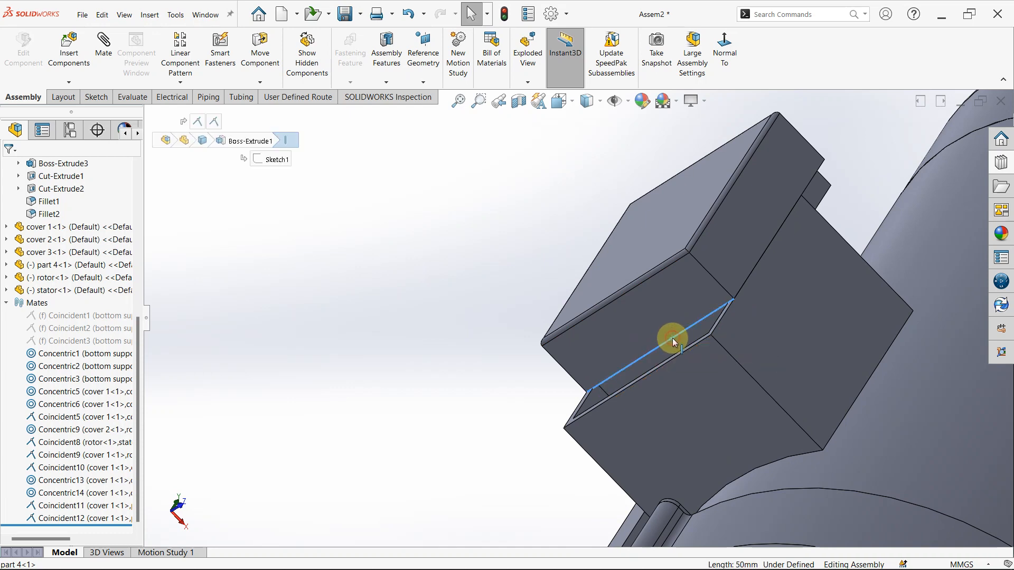
scroll(680, 312, "down", 10)
middle_click_drag(680, 313, 667, 309)
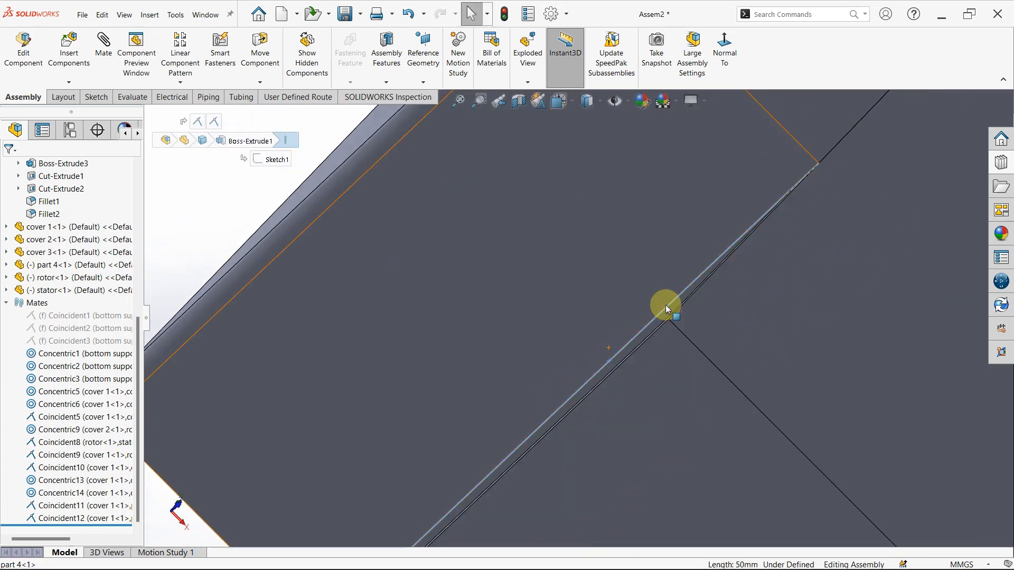
left_click(569, 413, "ctrl")
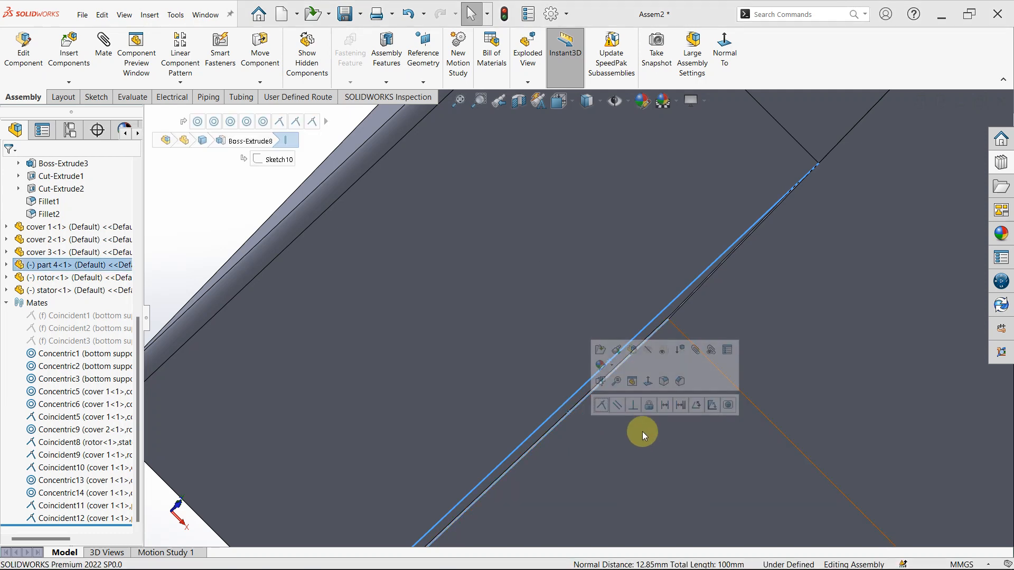
left_click(600, 406)
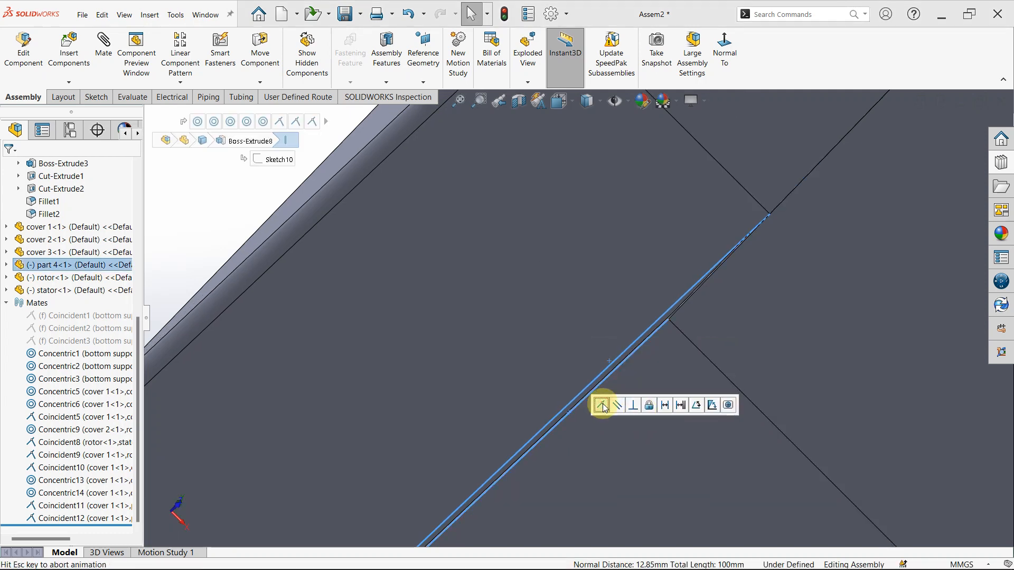
left_click(638, 357)
scroll(637, 359, "up", 6)
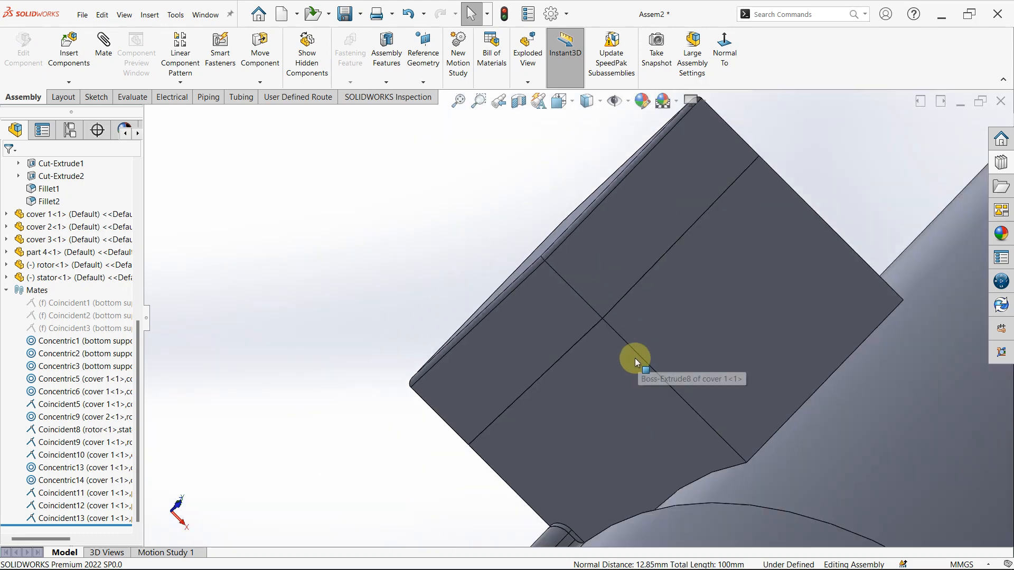
- Examine the seam between part 4 and cover 1's box, then view the complete motor from the side
middle_click_drag(521, 370, 537, 325)
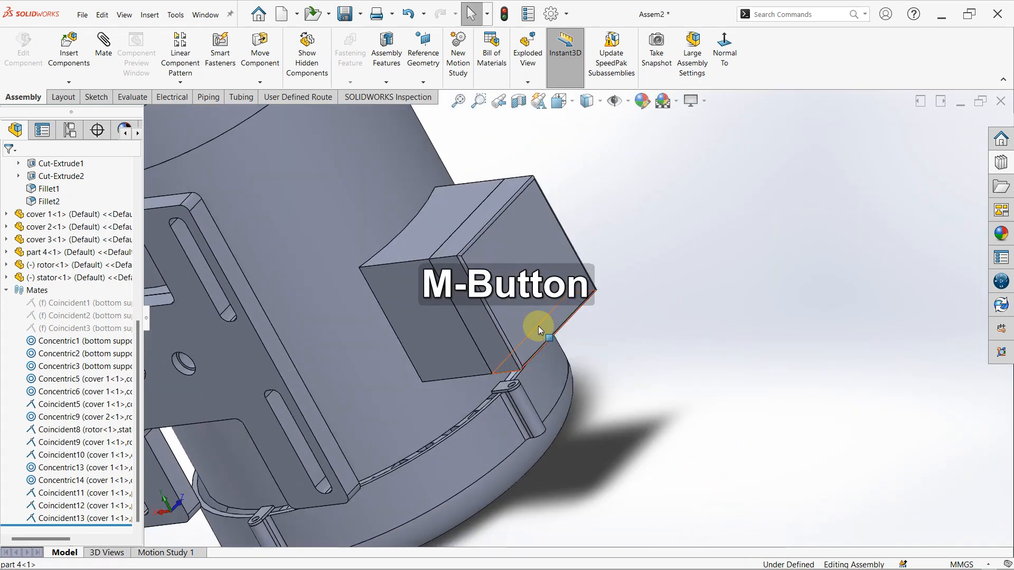
scroll(449, 266, "down", 8)
scroll(563, 252, "down", 3)
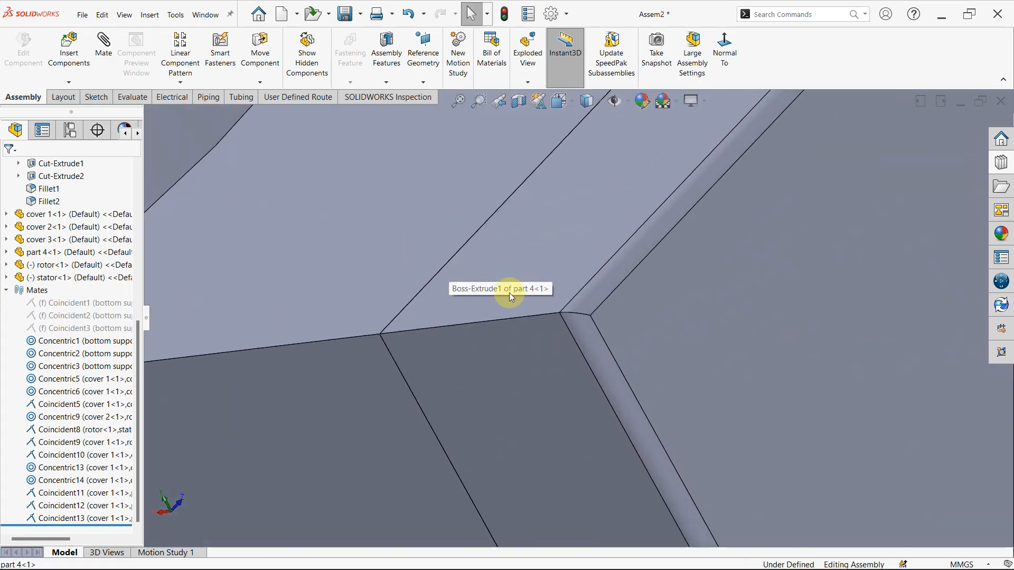
left_click(376, 293)
scroll(376, 292, "up", 8)
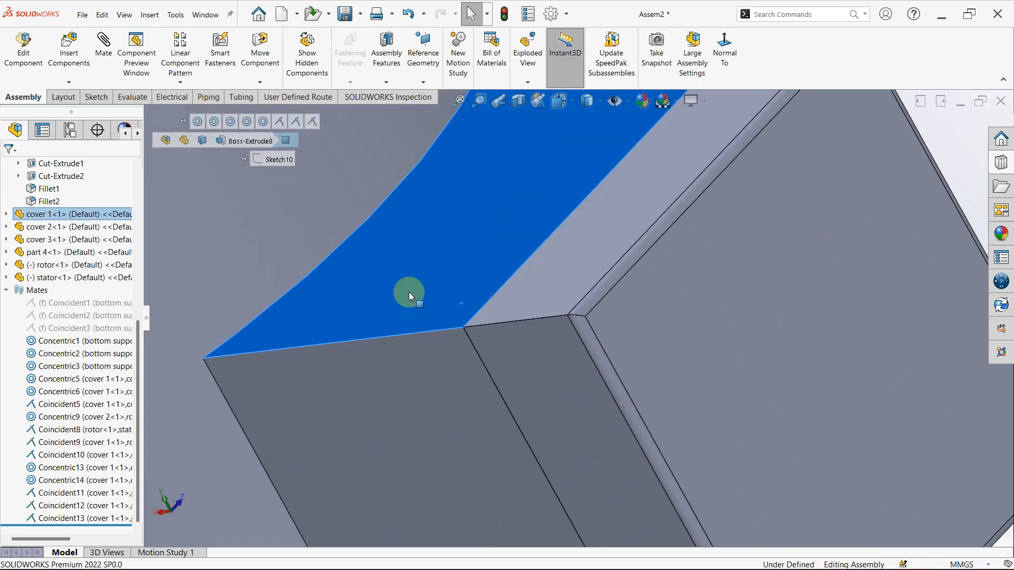
left_click(754, 236)
scroll(553, 276, "up", 3)
mouse_move(554, 277)
middle_mouse_down()
mouse_move(559, 269)
mouse_move(489, 409)
mouse_move(559, 280)
middle_mouse_up()
scroll(563, 237, "down", 3)
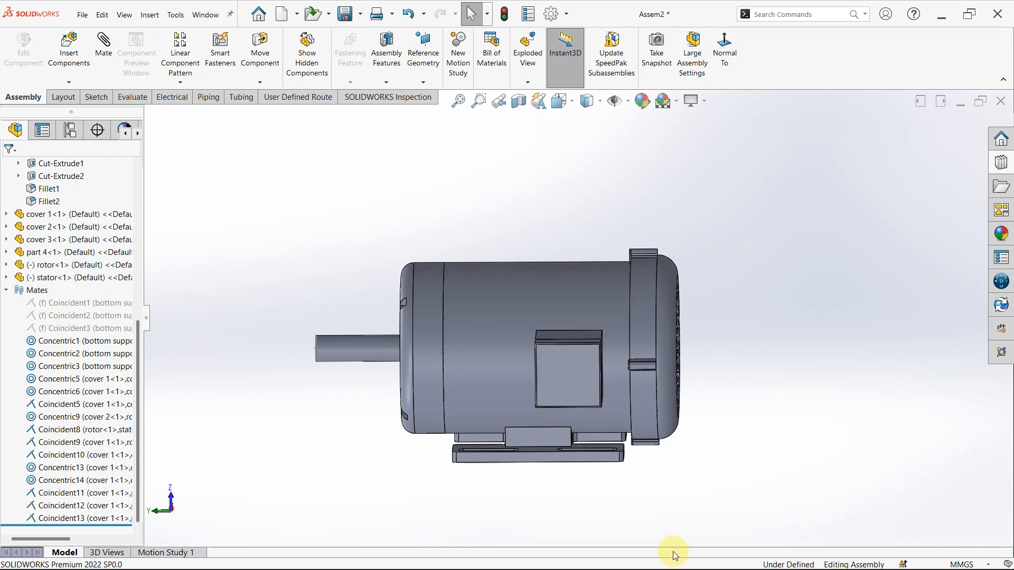
scroll(474, 316, "down", 3)
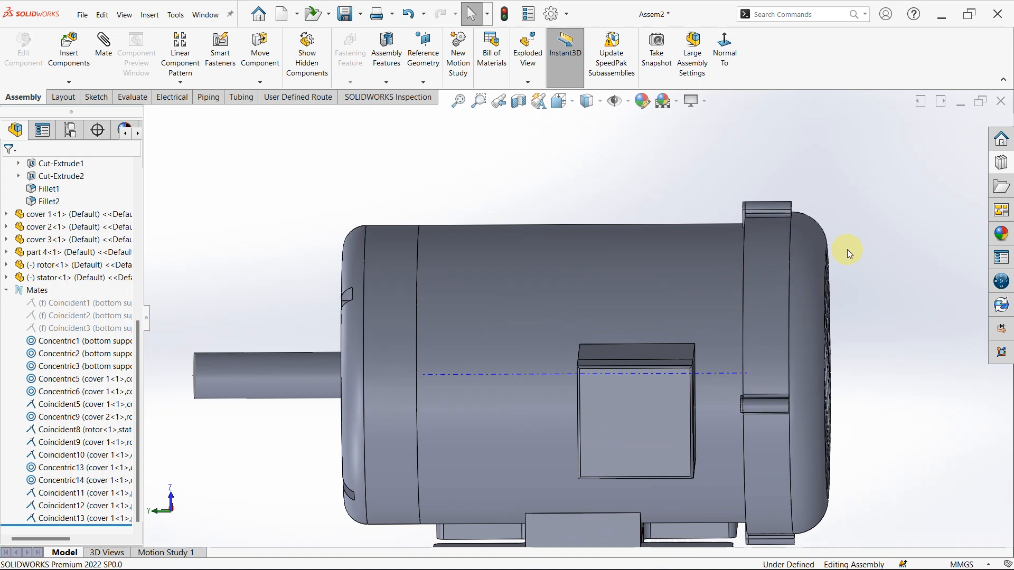
scroll(608, 390, "up", 3)
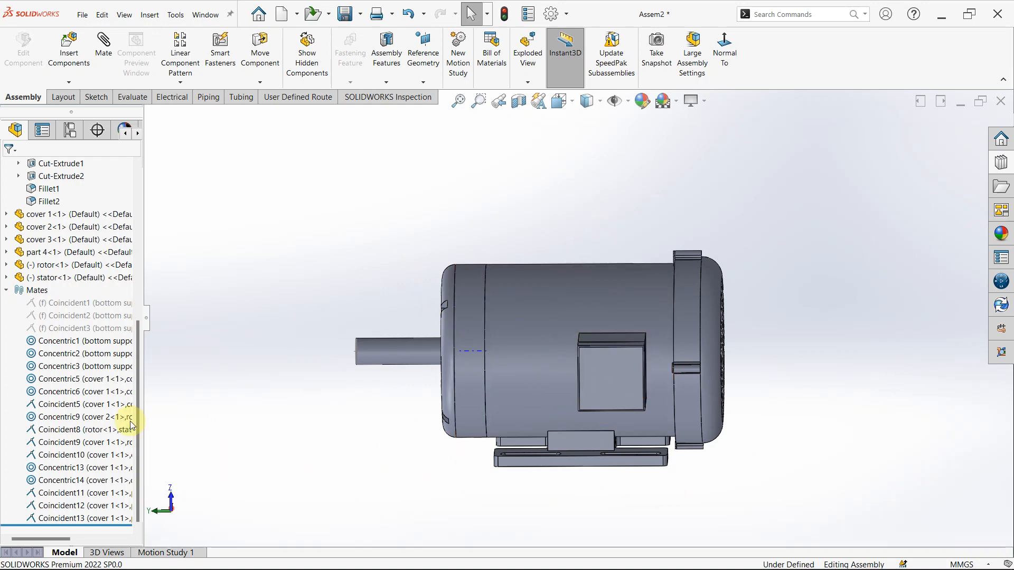
- Open the bottom support part from the assembly and roll its history back to just after Boss-Extrude1
left_click(7, 291)
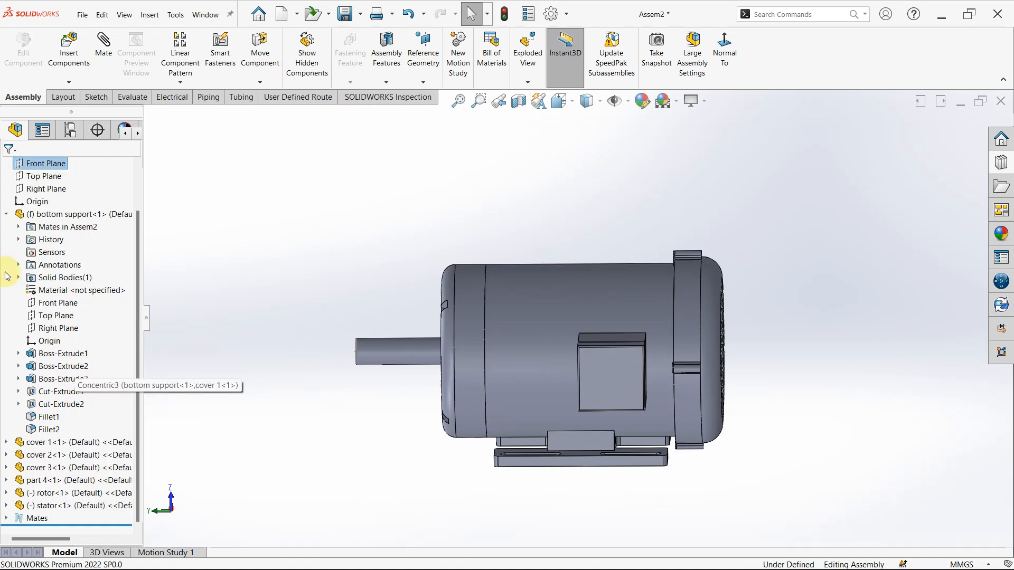
left_click(5, 214)
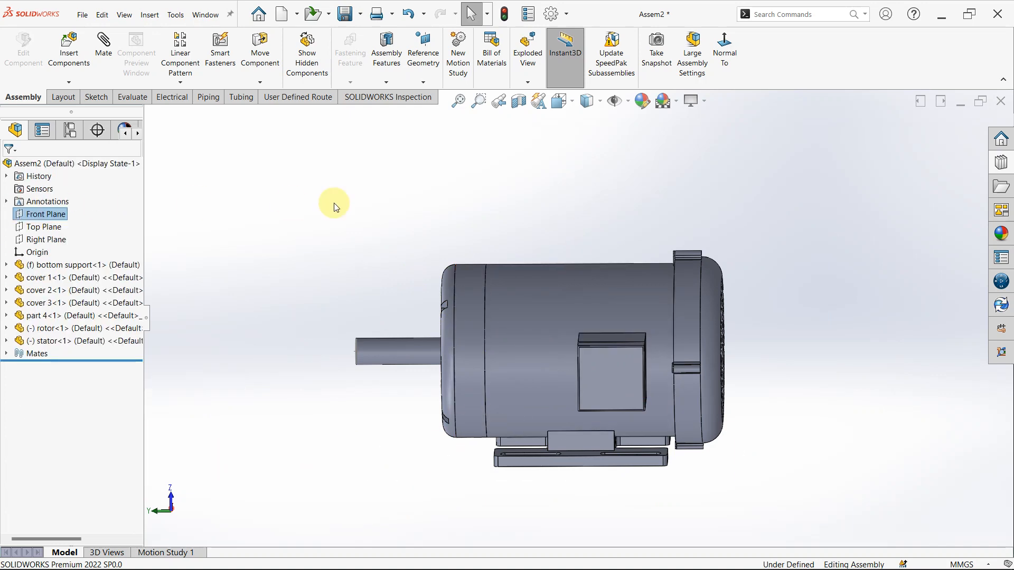
left_click(97, 270)
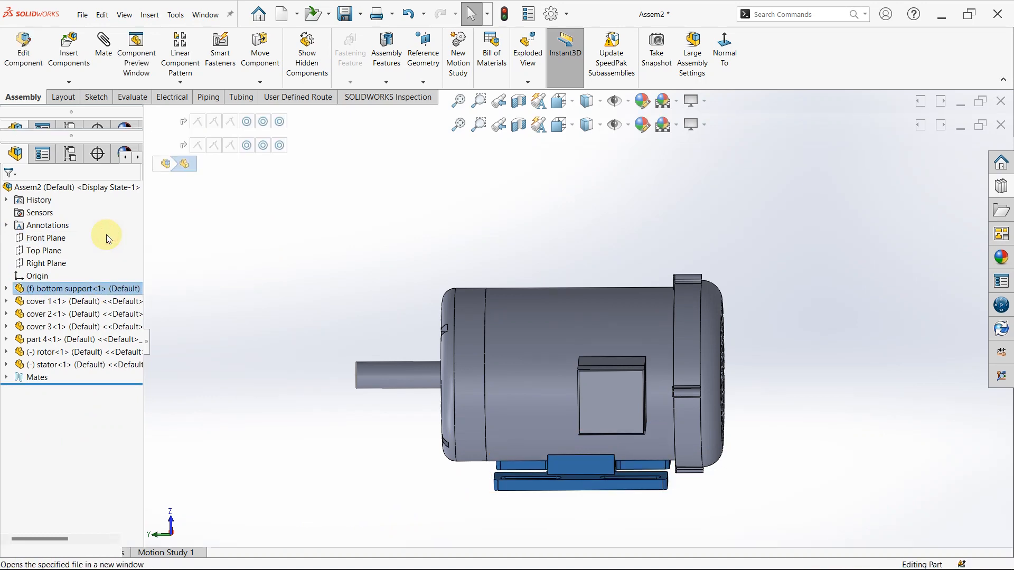
middle_click_drag(538, 228, 544, 325)
left_click_drag(94, 397, 99, 320)
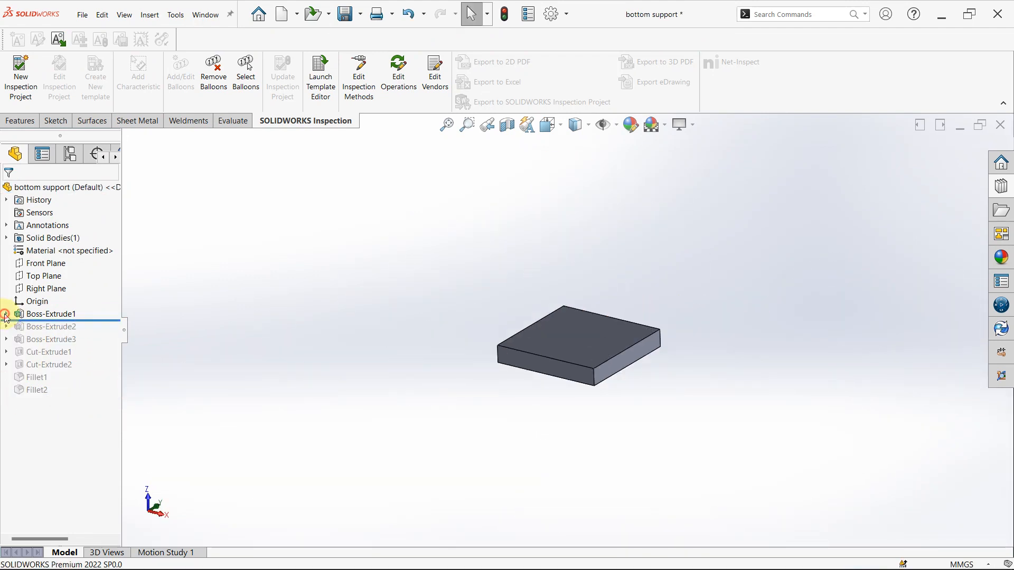
left_click(6, 315)
left_click(50, 328)
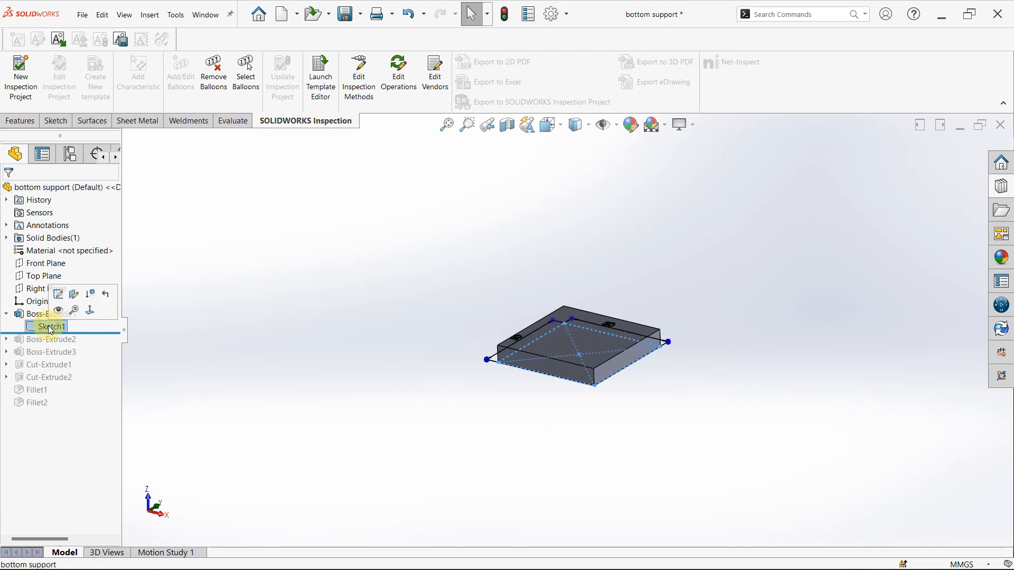
left_click(57, 309)
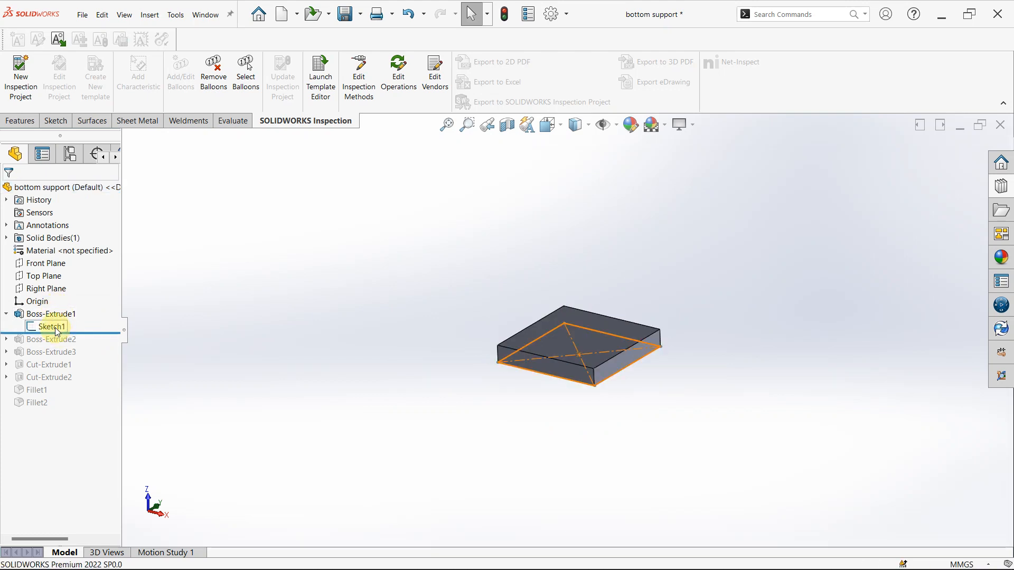
left_click(56, 329)
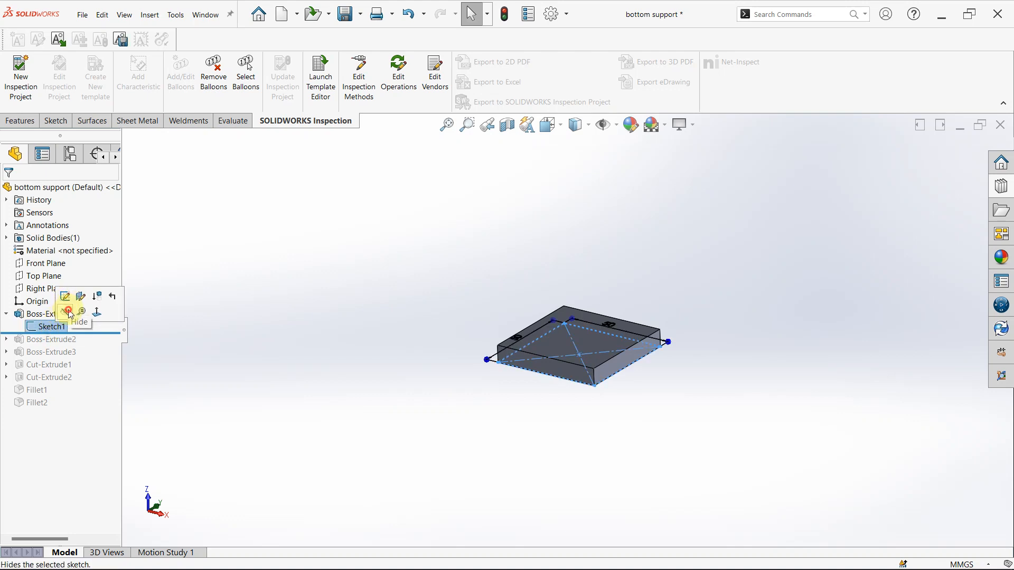
left_click(69, 313)
- Review the dimensions in the base plate's sketch and the settings of its extrusion, Boss-Extrude1
left_click(57, 327)
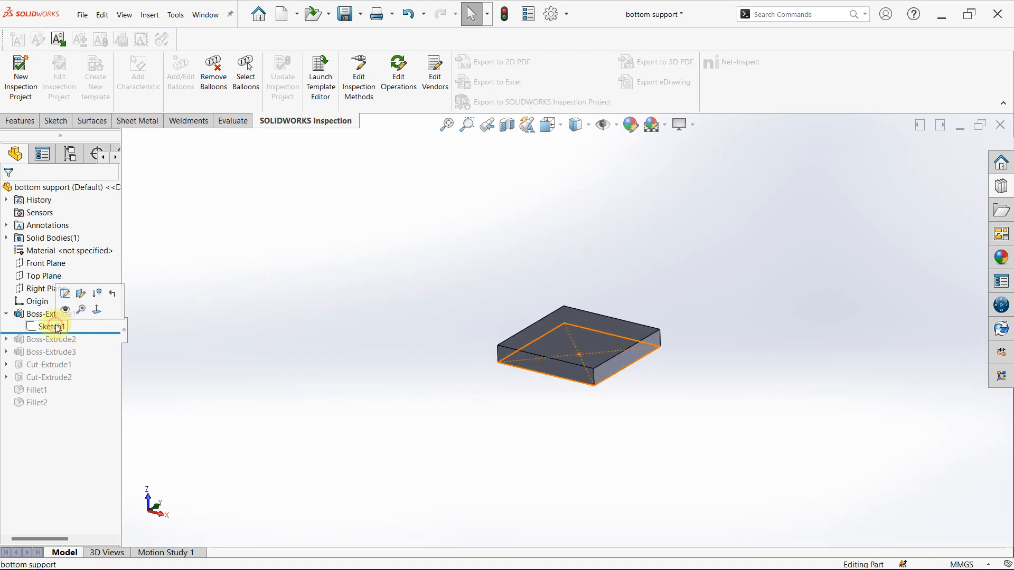
left_click(65, 294)
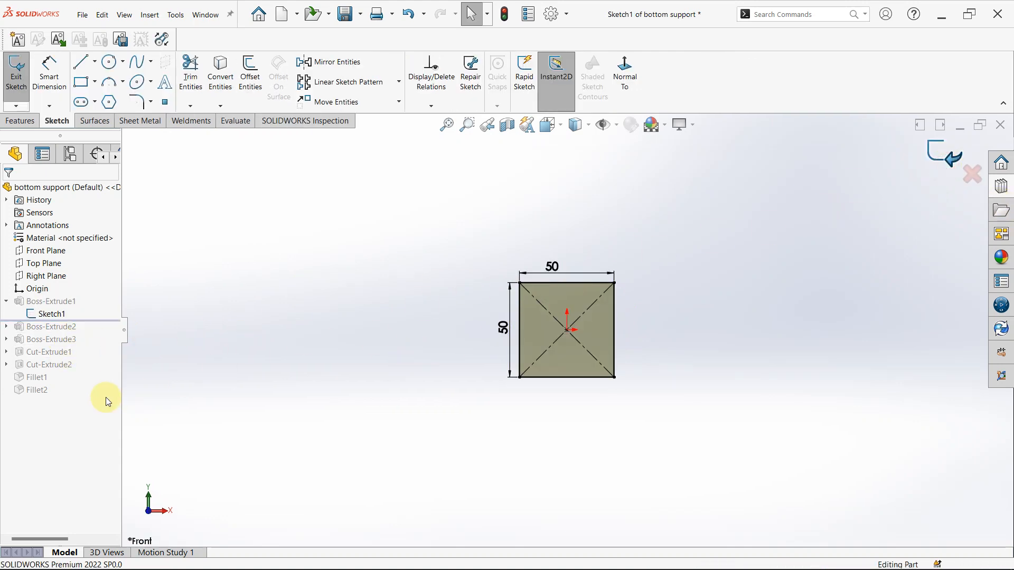
left_click(64, 317)
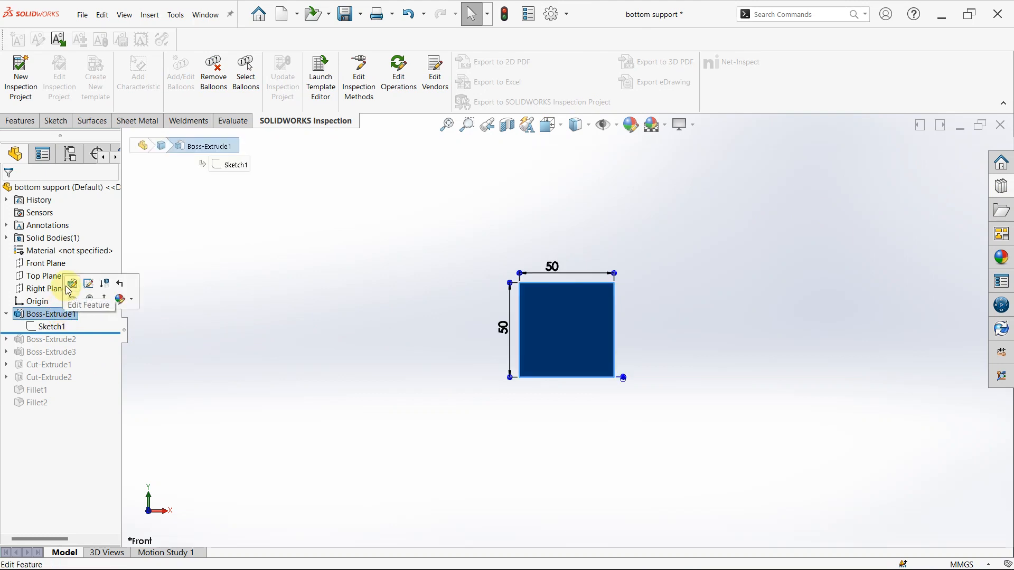
left_click(70, 285)
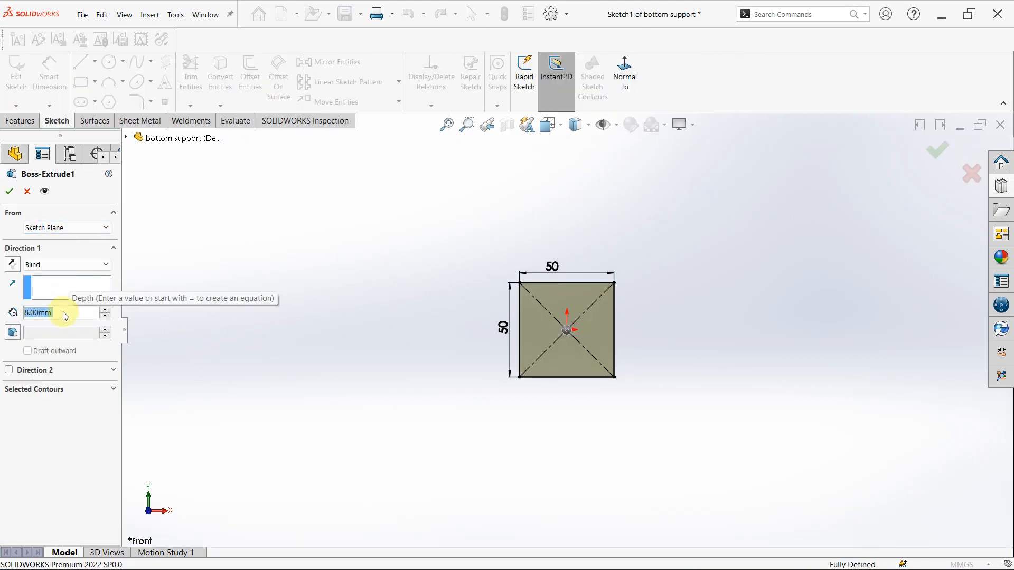
middle_click_drag(548, 422, 576, 285)
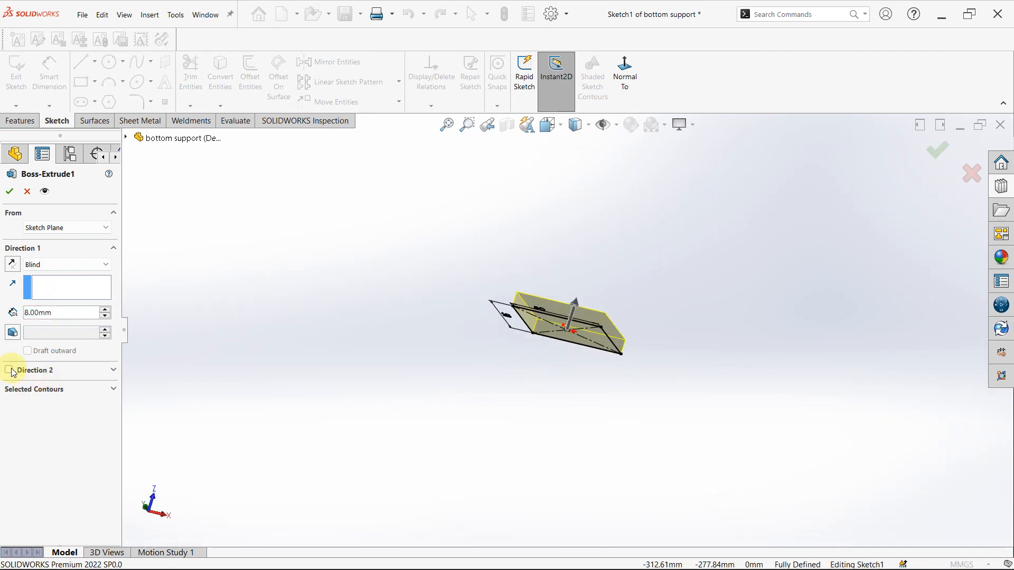
left_click(945, 154)
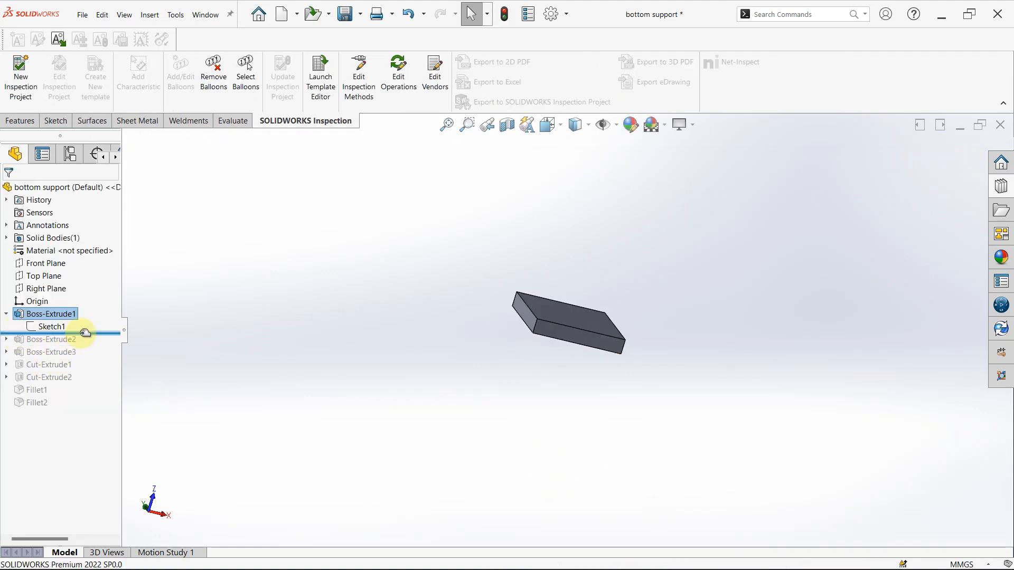
- Roll the history forward past Boss-Extrude2 and examine its sketch of the two side uprights on the base plate's end face
mouse_move(84, 333)
left_mouse_down()
mouse_move(85, 342)
mouse_move(11, 340)
left_mouse_up()
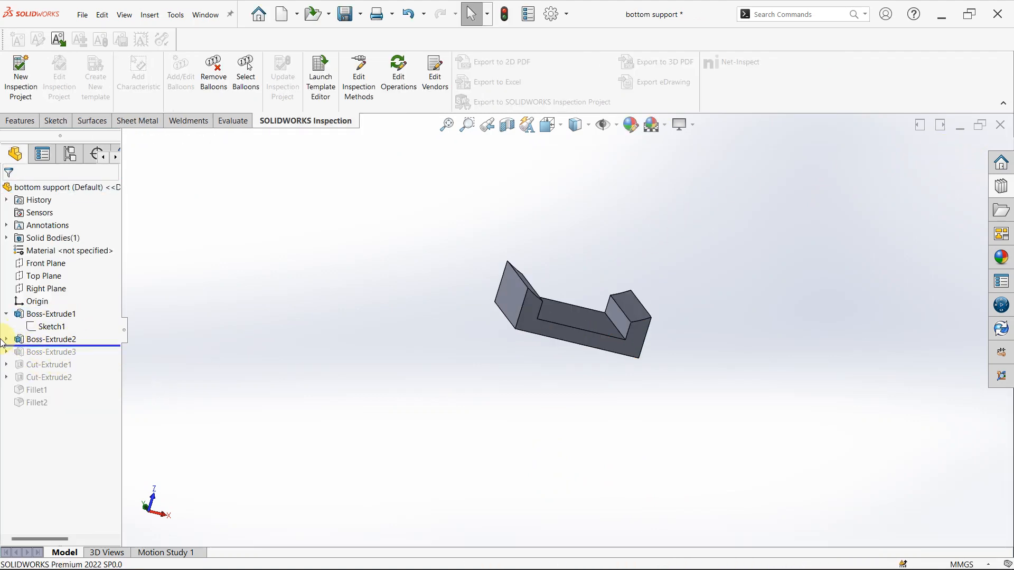
left_click(6, 340)
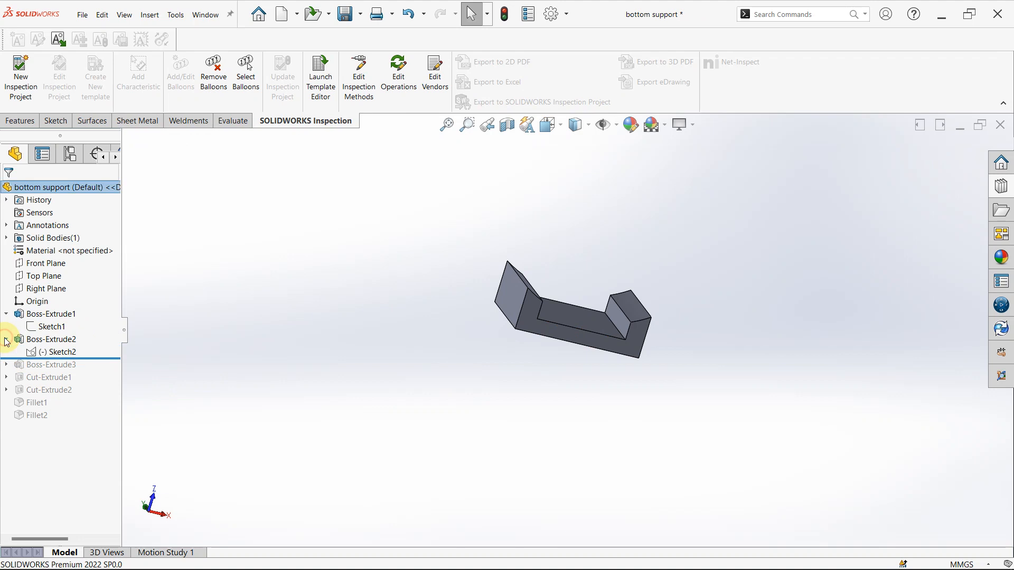
left_click(43, 357)
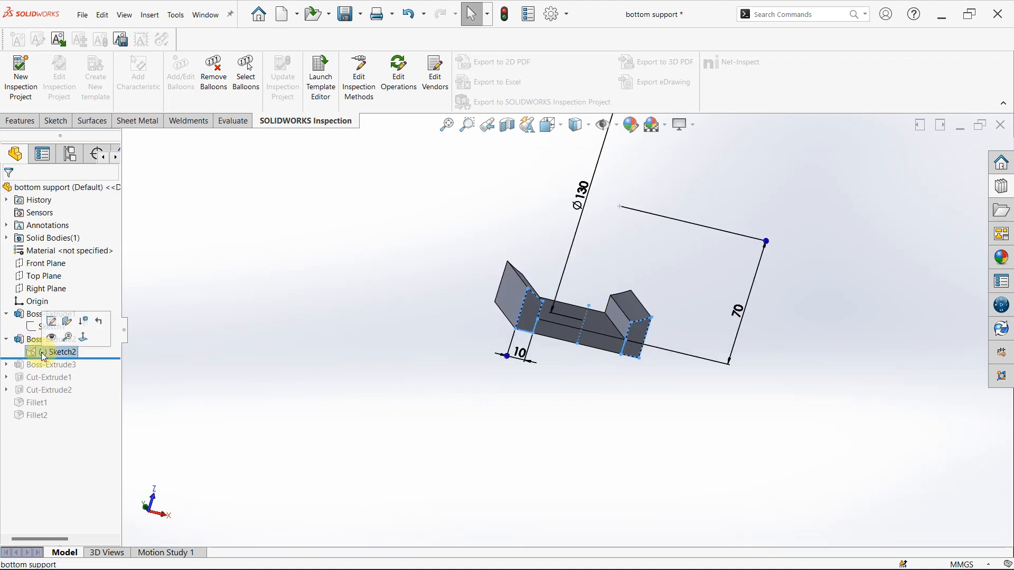
left_click(52, 321)
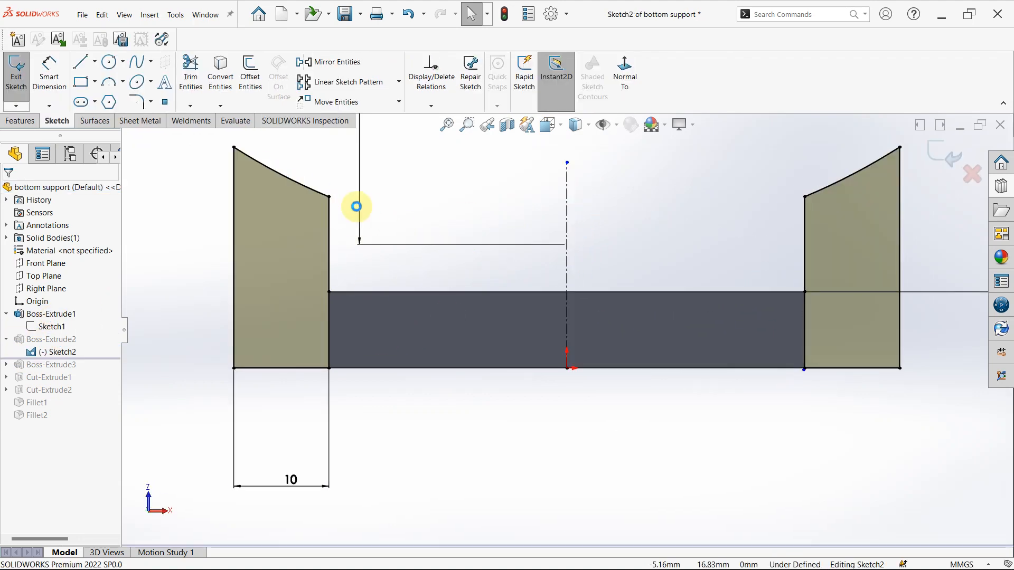
middle_click_drag(712, 315, 490, 246)
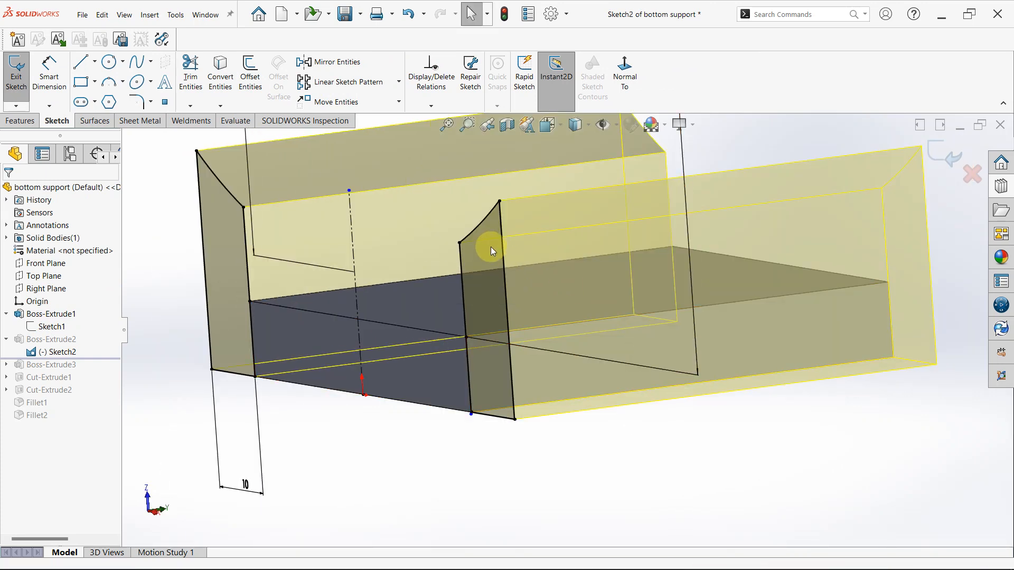
left_click(428, 356)
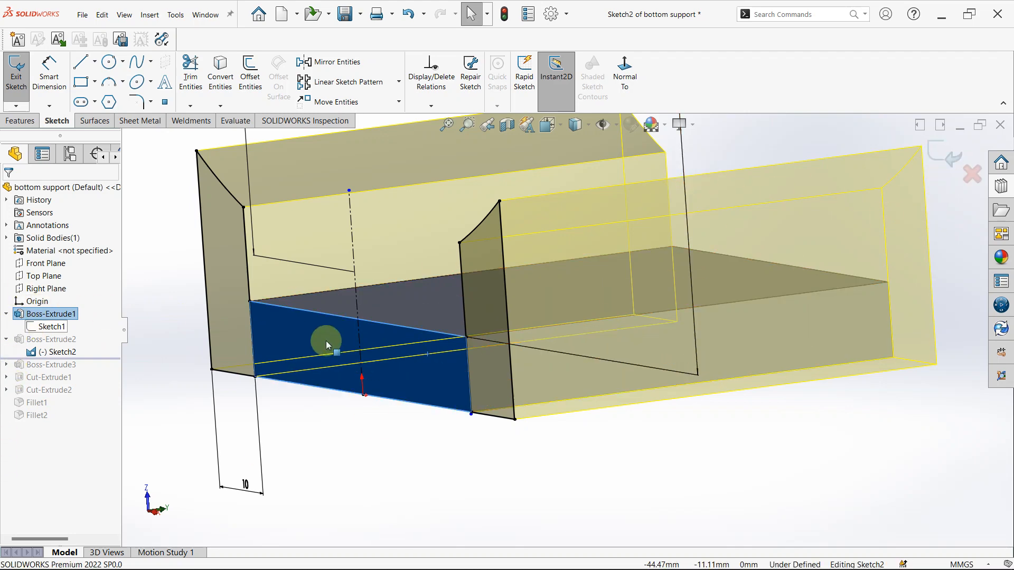
middle_click_drag(327, 345, 597, 319)
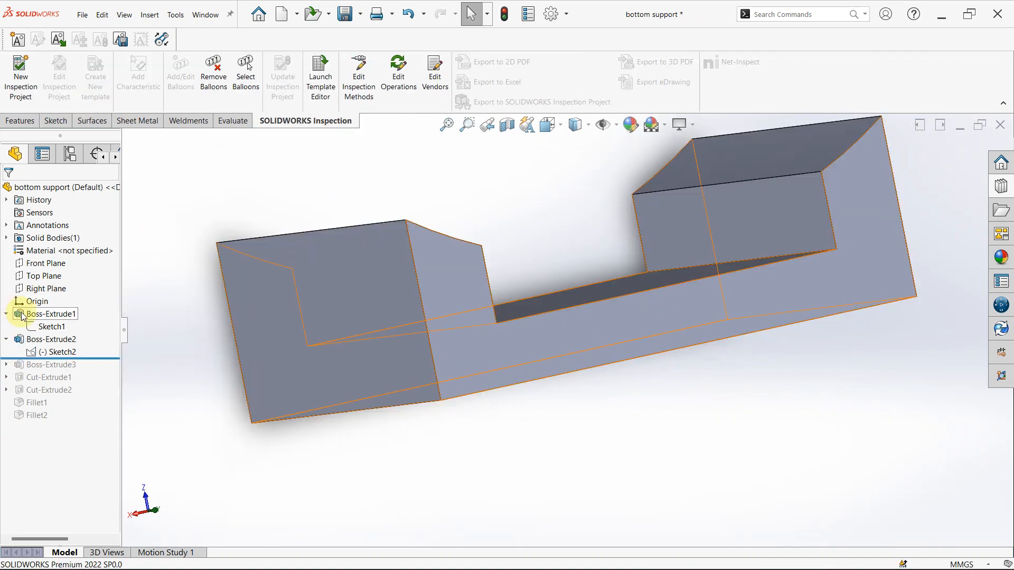
- Review the depth and contour settings of Boss-Extrude2, which forms the two side uprights
left_click(25, 340)
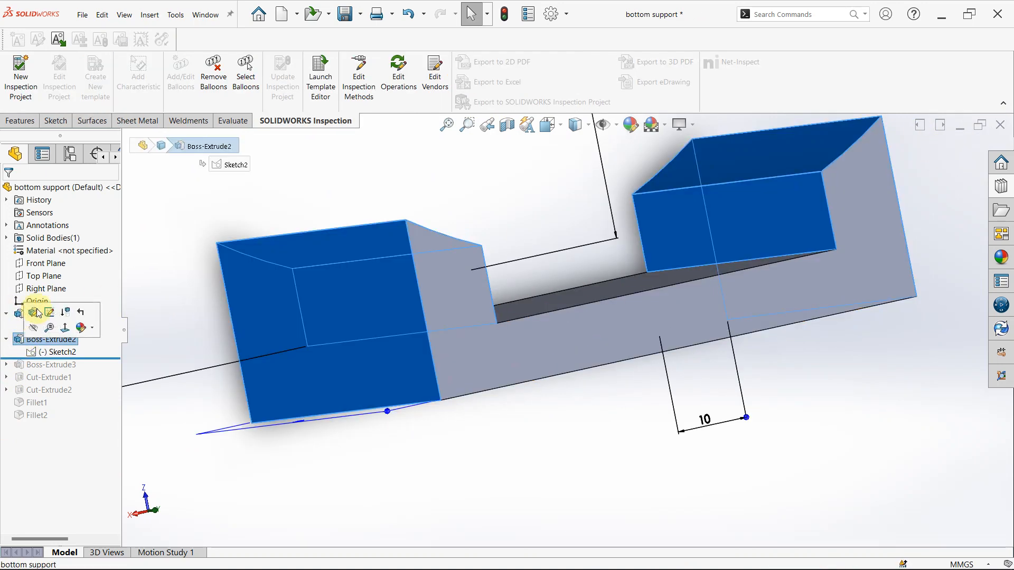
left_click(38, 313)
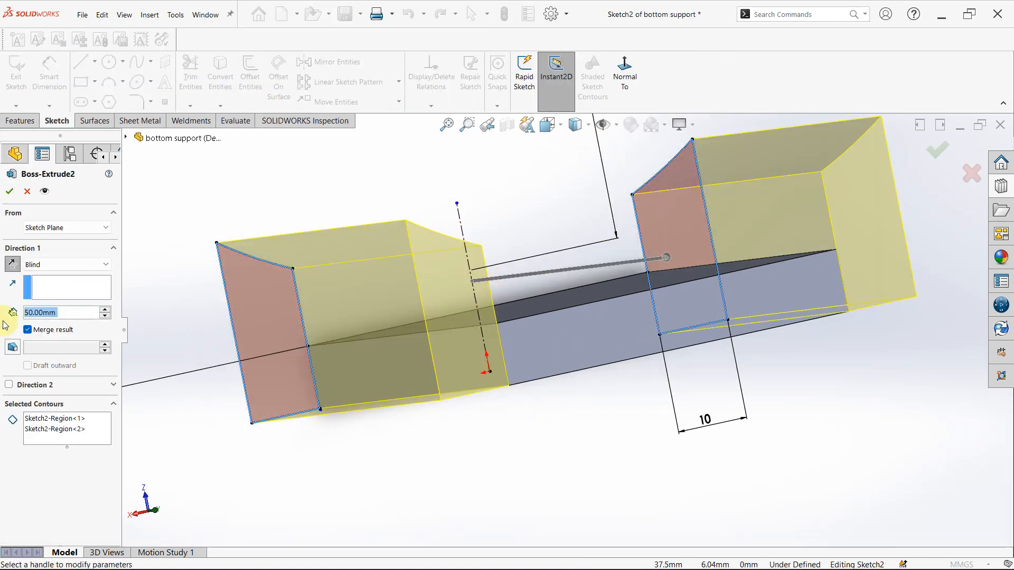
mouse_move(560, 367)
middle_mouse_down()
mouse_move(571, 368)
mouse_move(573, 407)
mouse_move(616, 362)
middle_mouse_up()
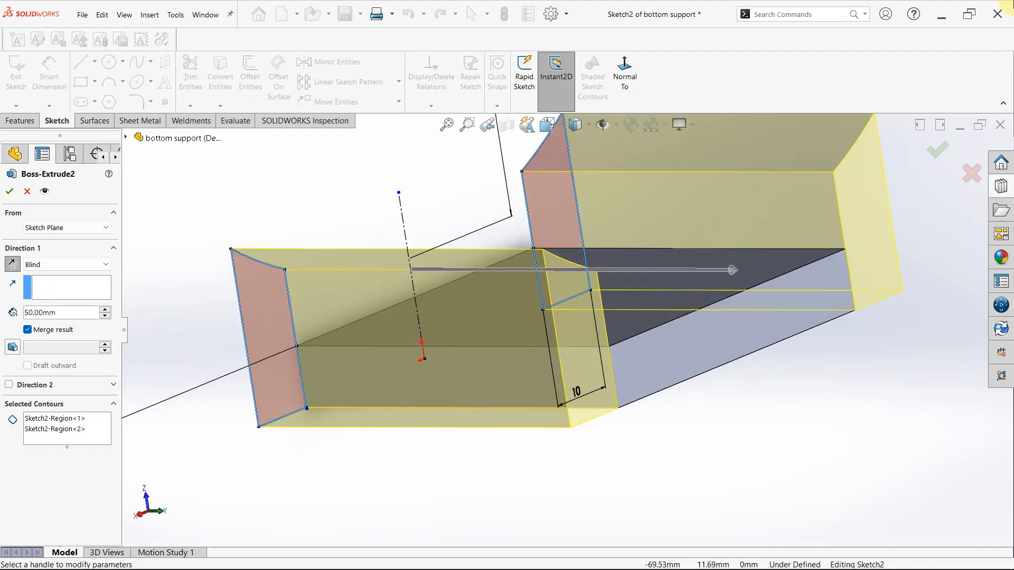
left_click(936, 152)
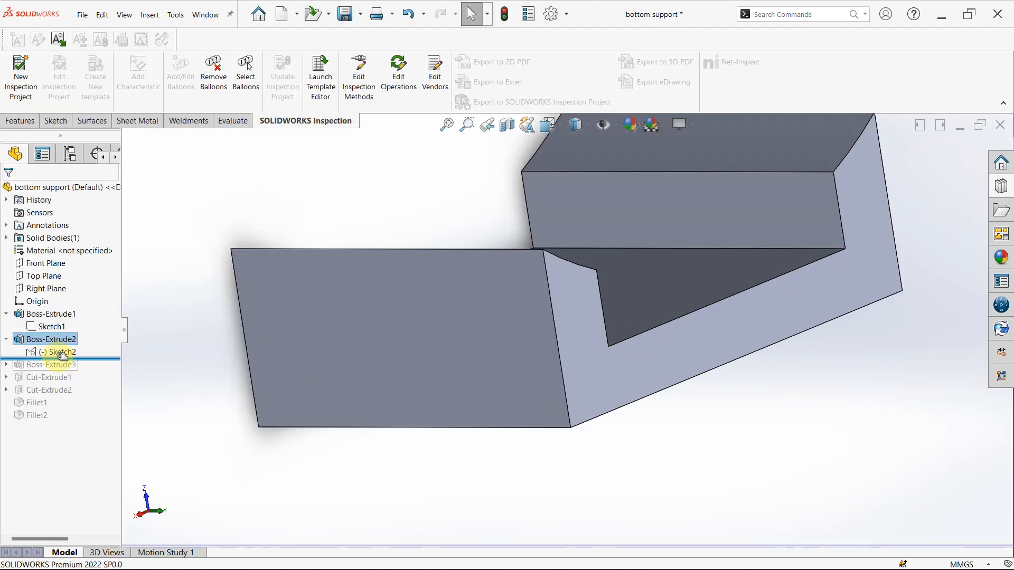
- Roll the history forward past Boss-Extrude3 and review the foot rails' sketch dimensions and extrusion settings from several angles
left_click_drag(60, 367, 60, 370)
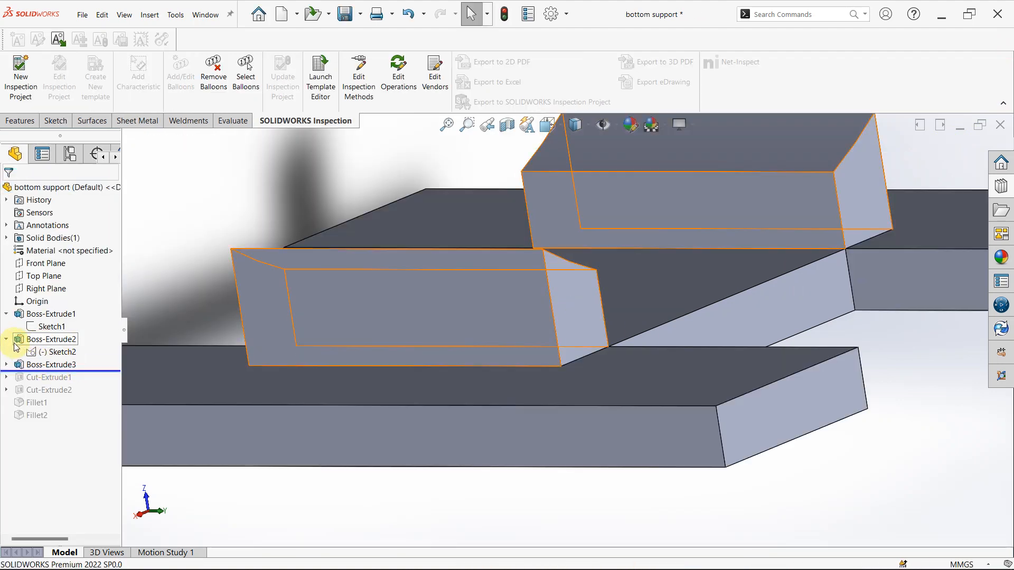
left_click(50, 365)
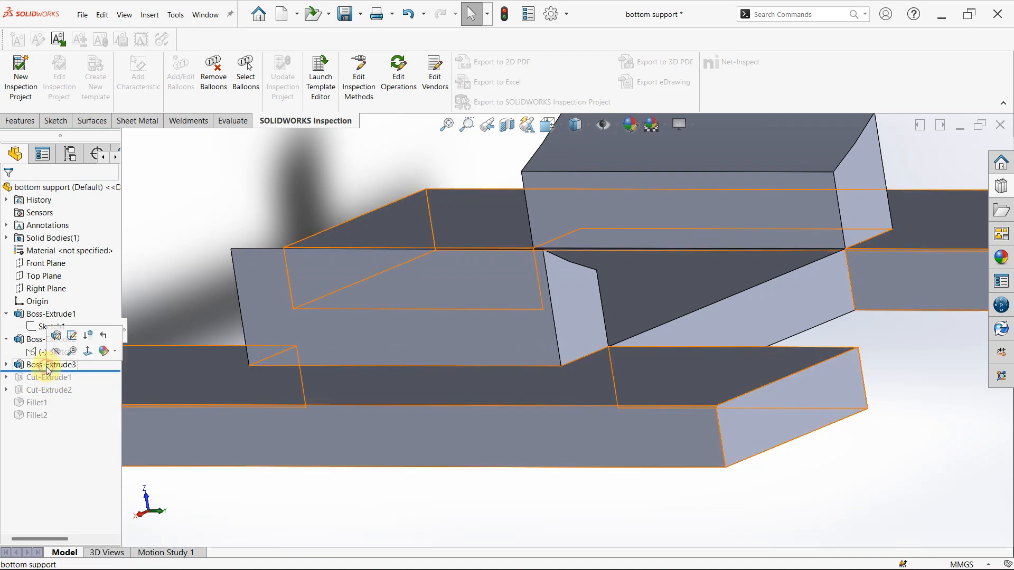
left_click(59, 332)
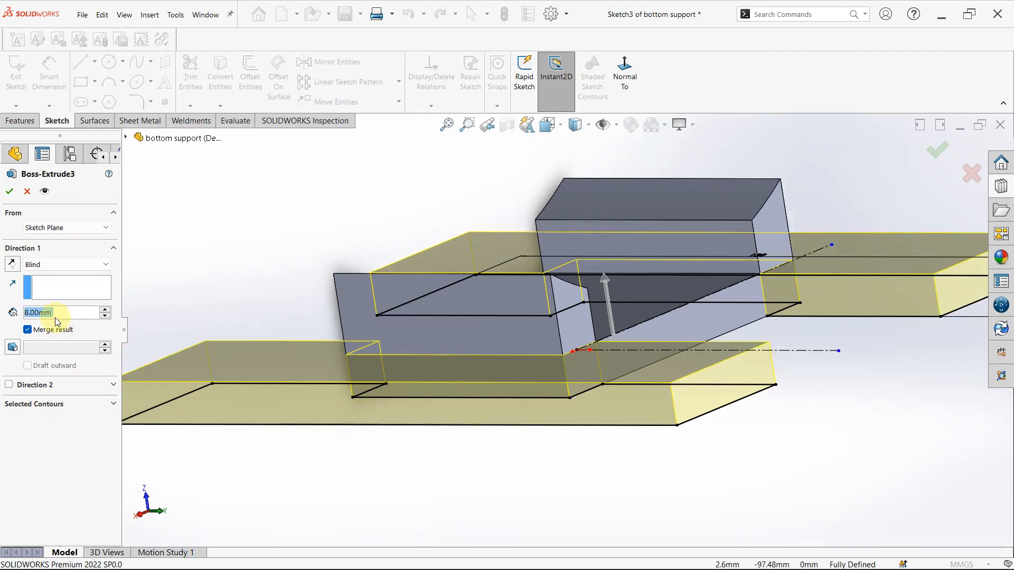
middle_click_drag(493, 462, 438, 316)
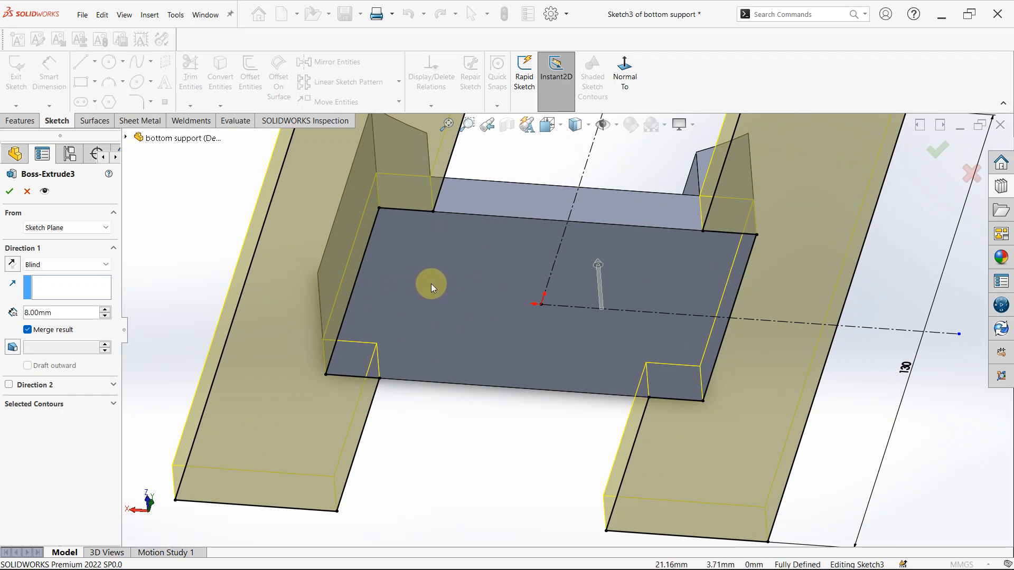
scroll(423, 249, "up", 3)
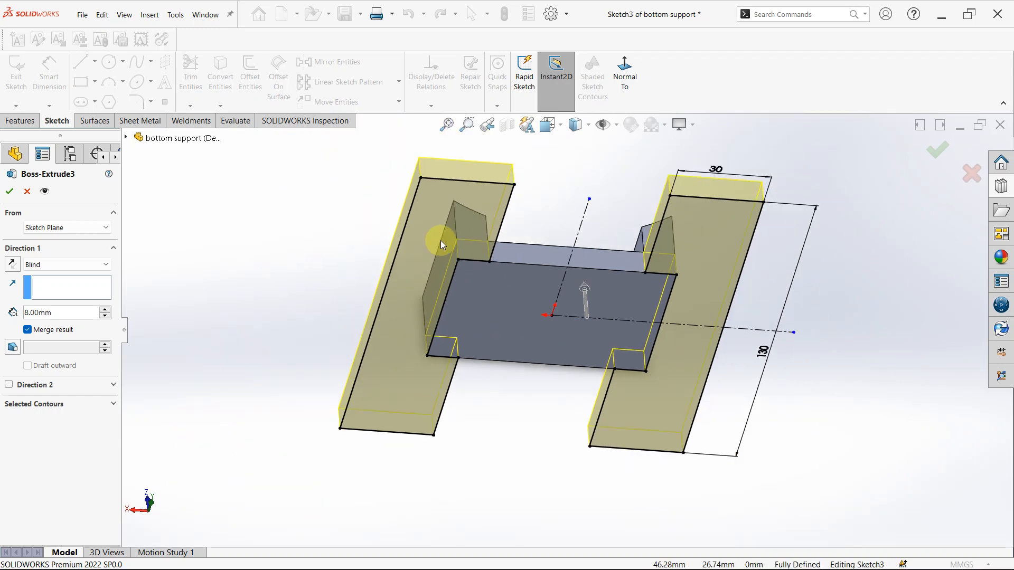
middle_click_drag(634, 398, 618, 143)
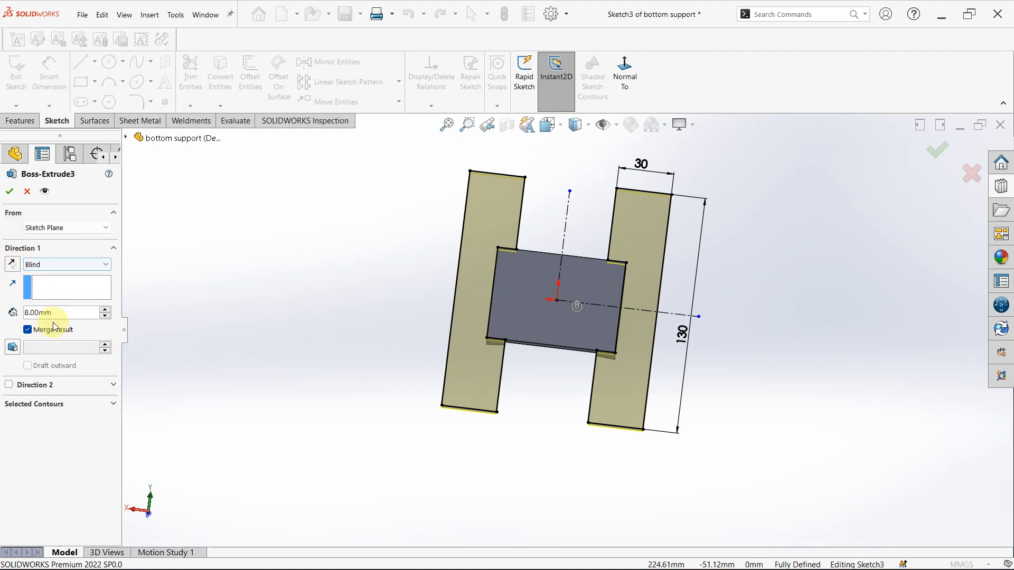
middle_click_drag(350, 220, 561, 387)
middle_click_drag(919, 158, 932, 145)
left_click(934, 149)
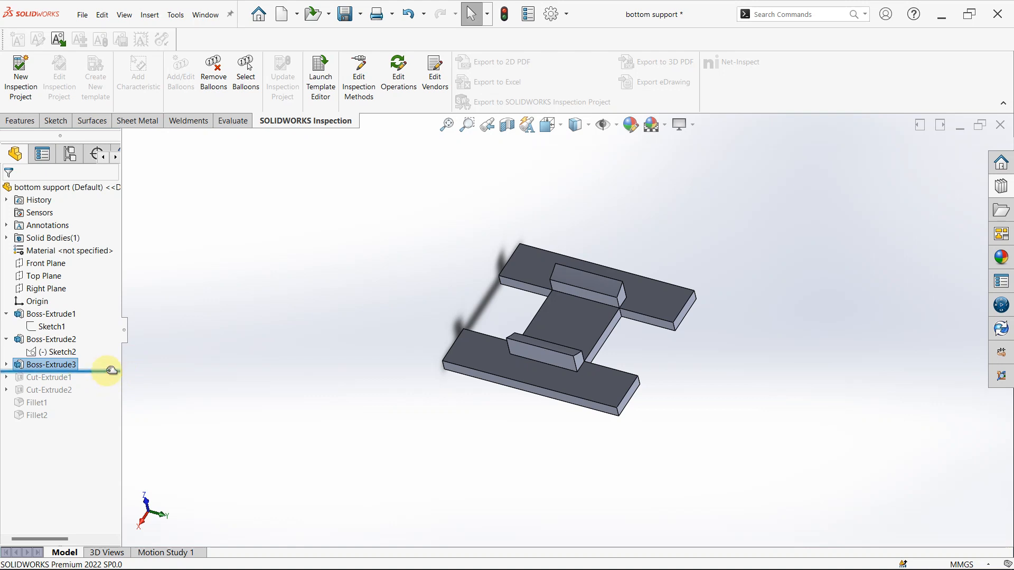
- Roll the history forward past Cut-Extrude1 and review the slot and hole sketch dimensions and the cut's end condition
left_click_drag(112, 371, 109, 386)
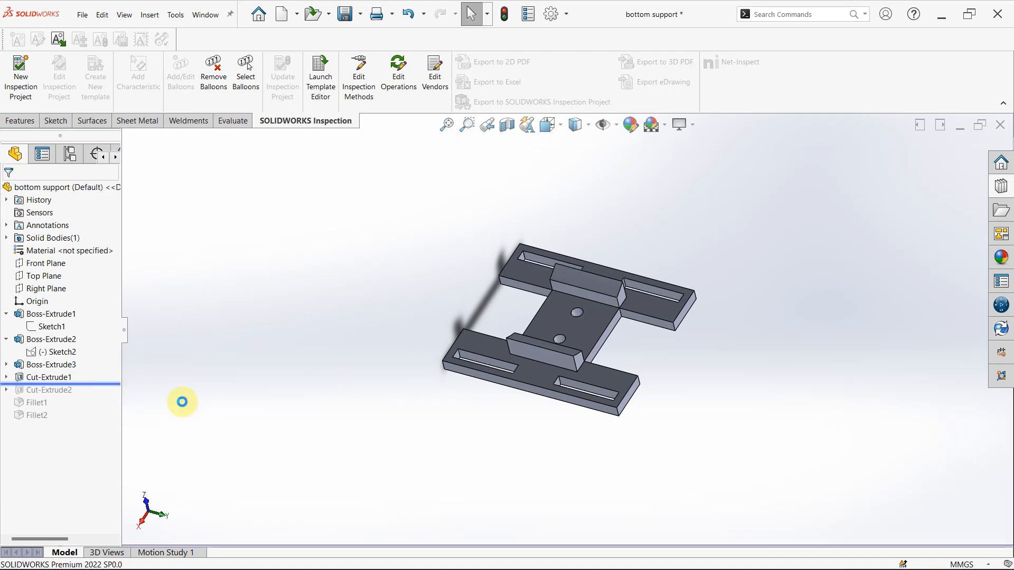
left_click(8, 378)
left_click(55, 390)
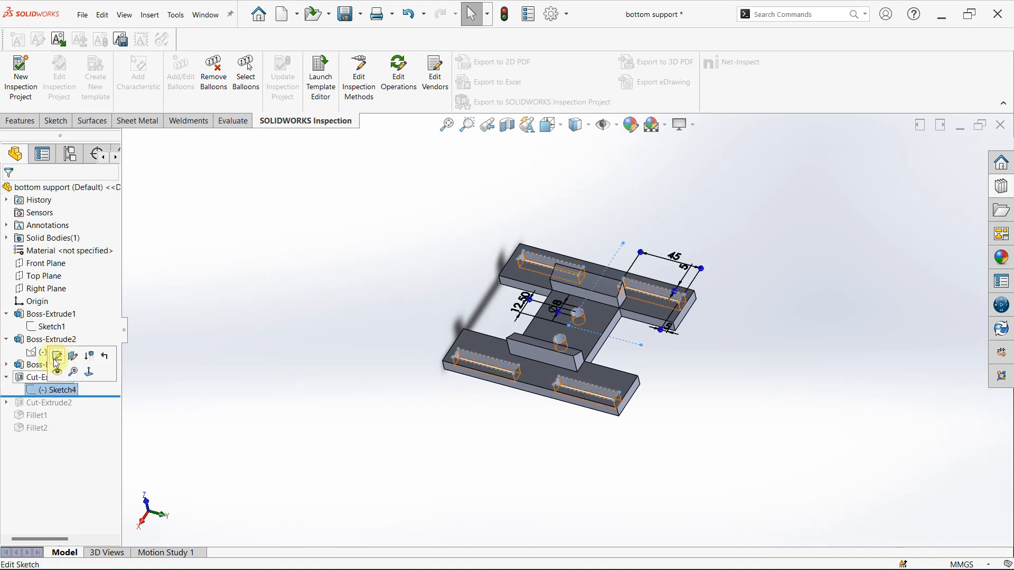
left_click(40, 377)
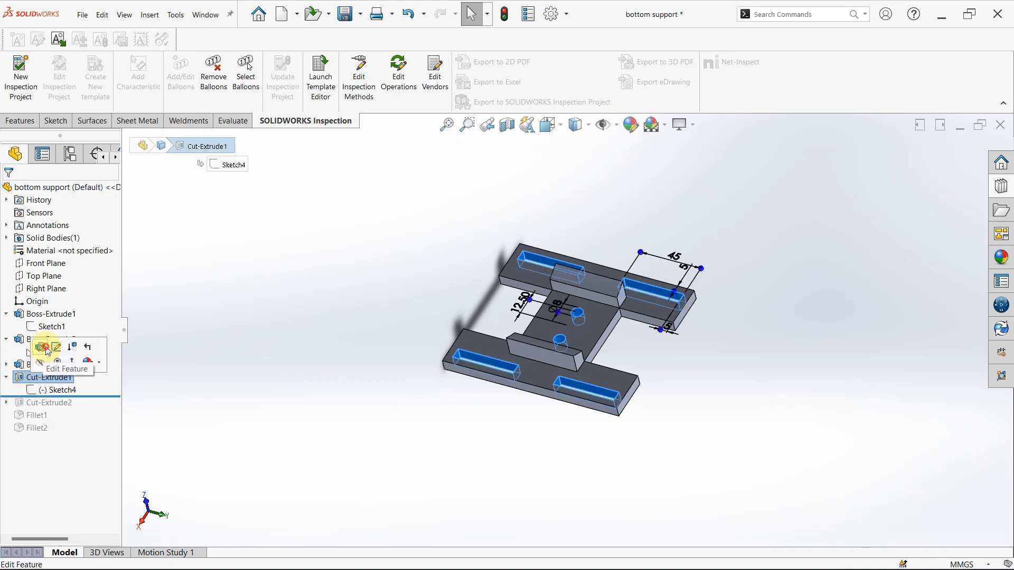
left_click(43, 347)
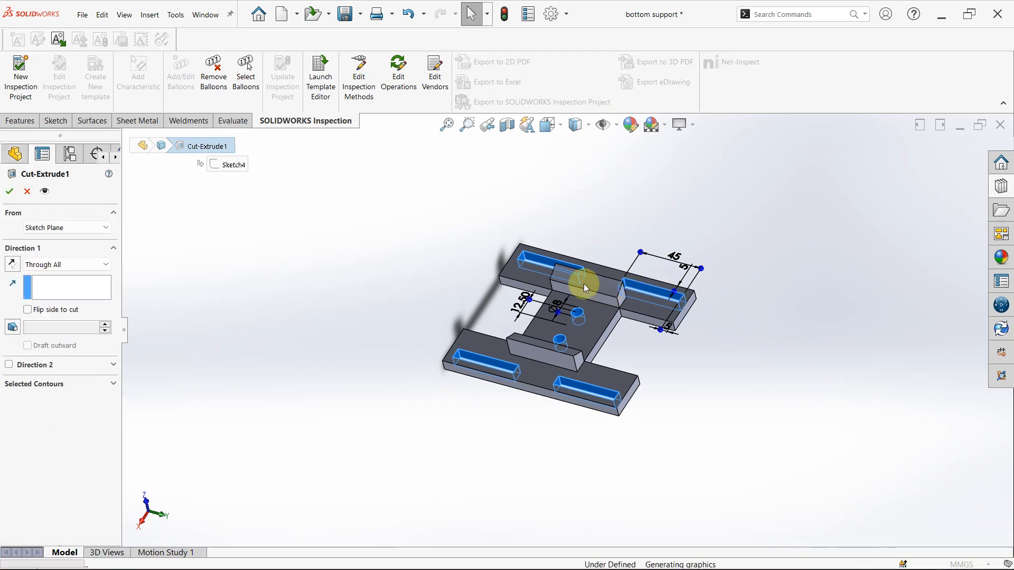
scroll(530, 295, "down", 2)
middle_click_drag(570, 307, 588, 380)
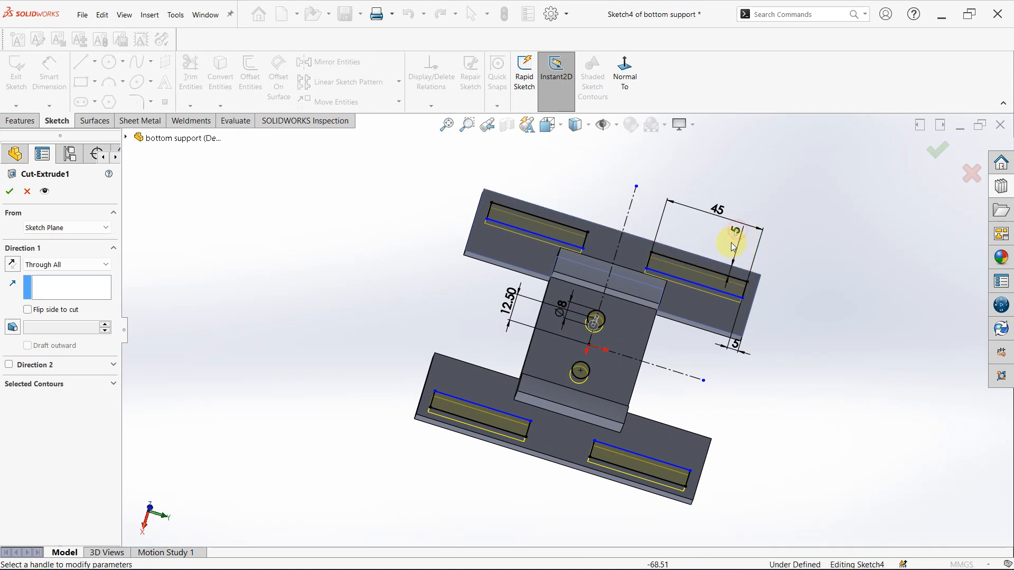
scroll(730, 236, "down", 1)
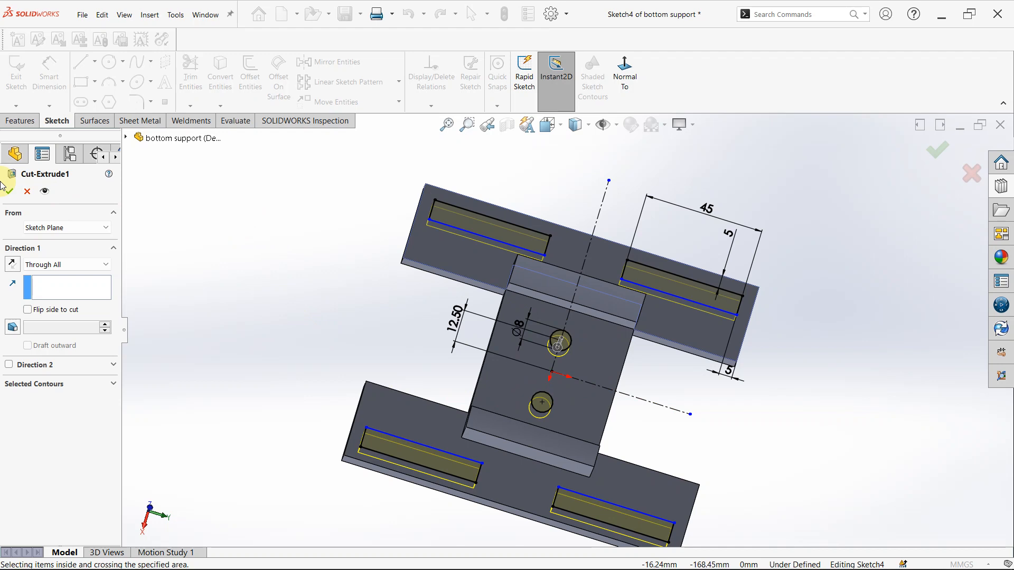
left_click(974, 178)
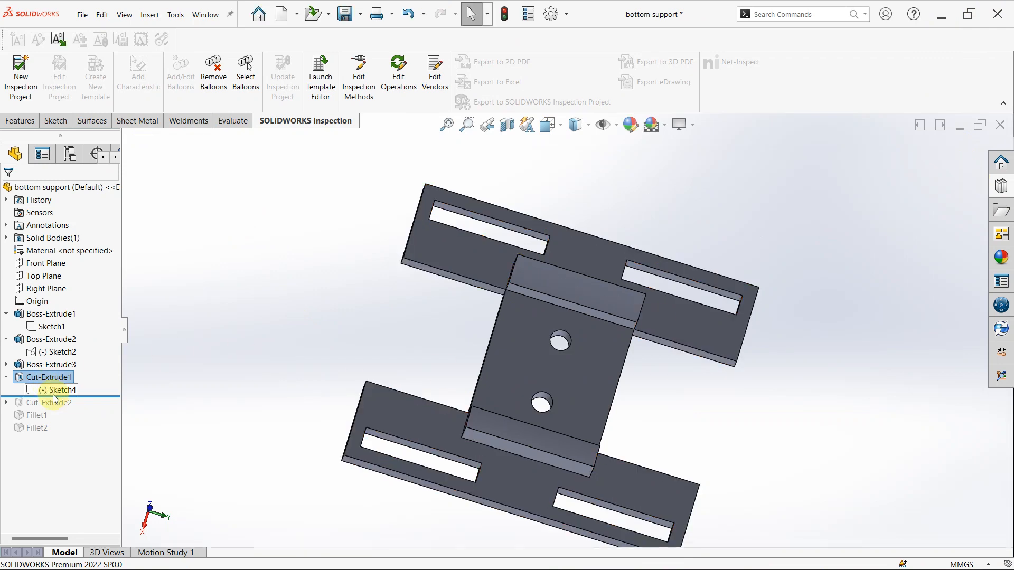
- Roll the history forward past Cut-Extrude2 and review its cut depth and the circle diameter in its sketch
left_click_drag(85, 399, 89, 415)
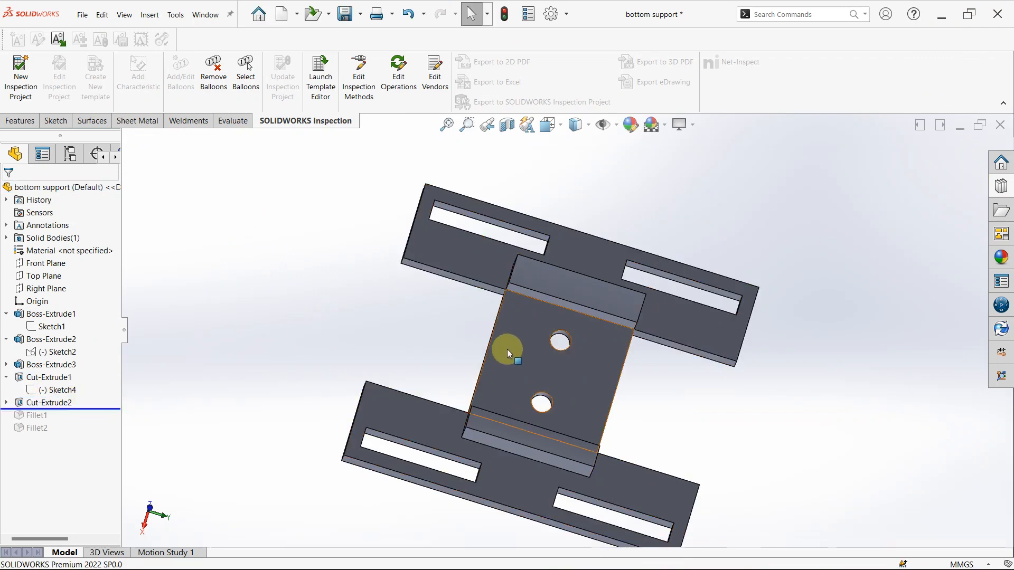
left_click(6, 403)
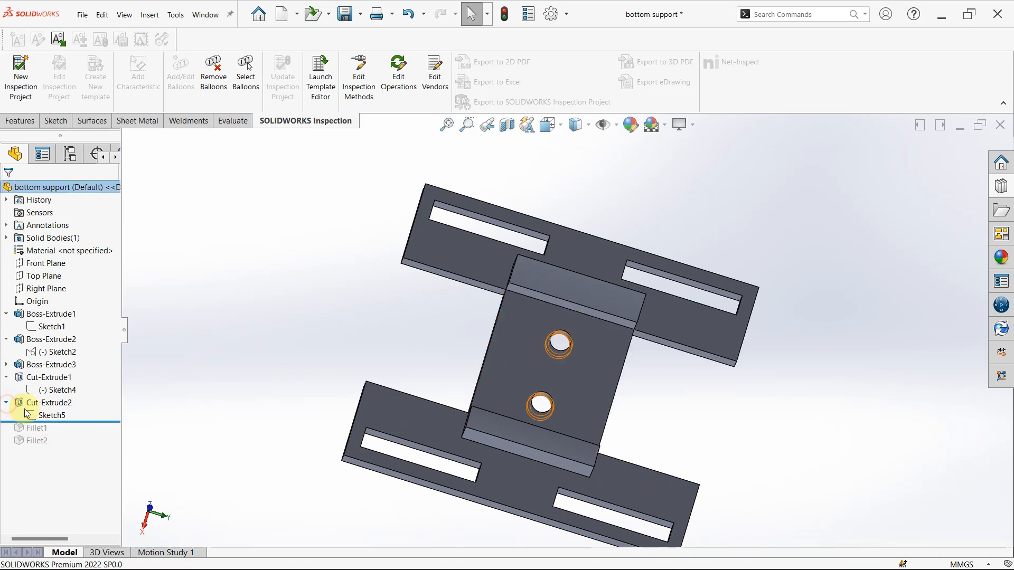
left_click(44, 412)
left_click(53, 366)
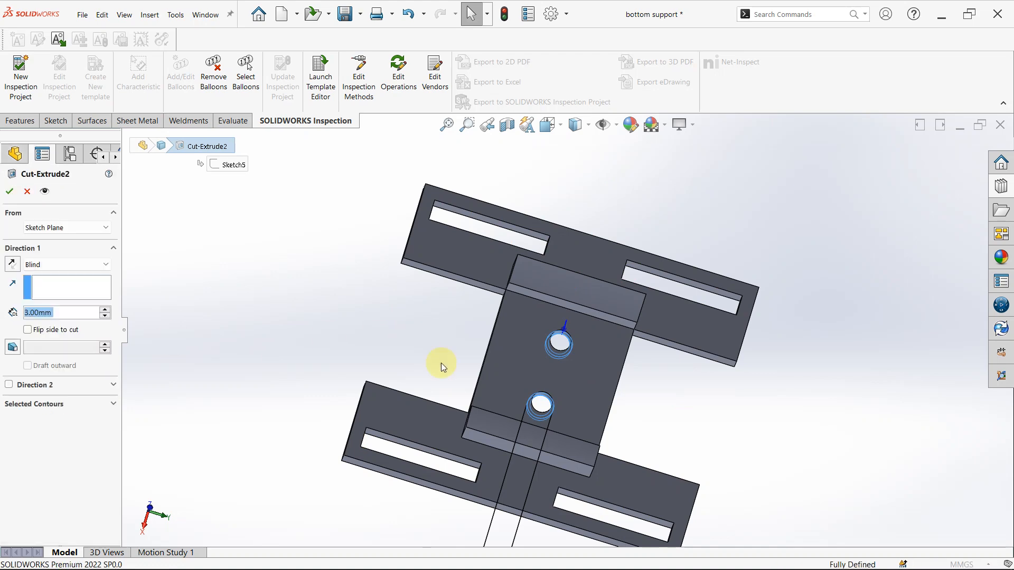
middle_click_drag(539, 359, 500, 518)
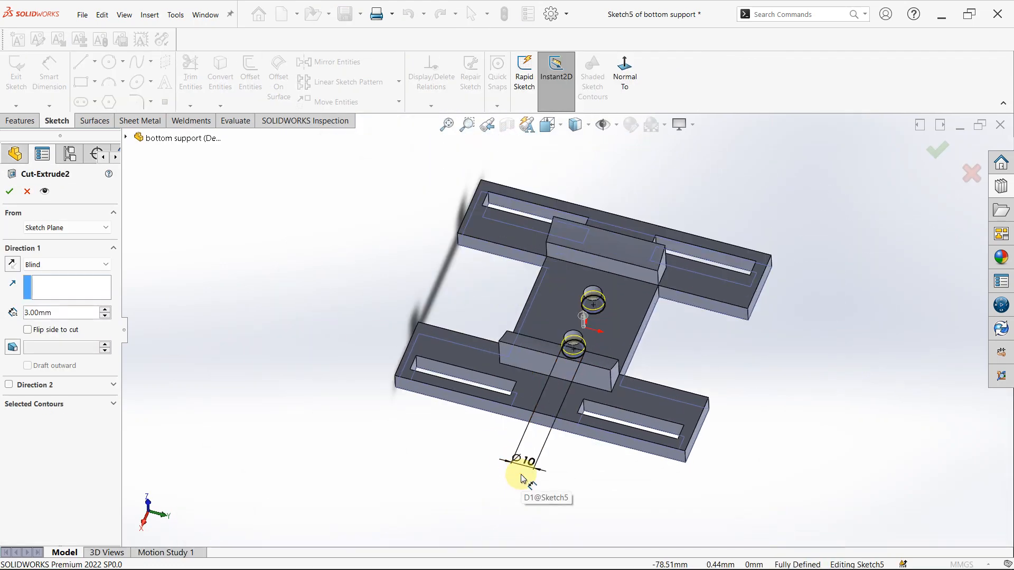
scroll(522, 464, "down", 2)
scroll(526, 453, "down", 4)
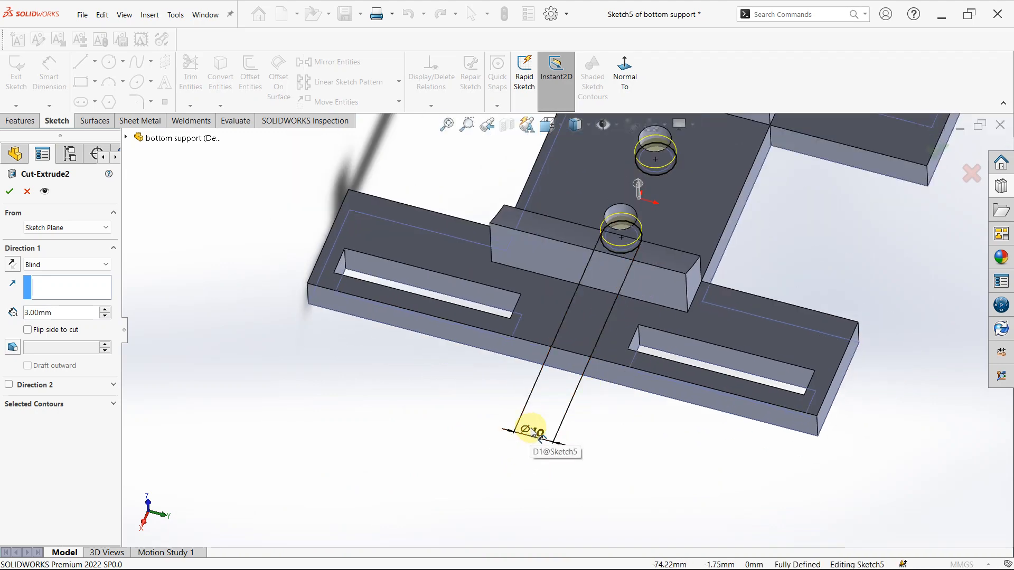
- Examine the two larger circles around the base plate's holes up close, and close Cut-Extrude2's definition
mouse_move(666, 176)
middle_mouse_down()
mouse_move(658, 151)
mouse_move(606, 181)
mouse_move(639, 290)
mouse_move(626, 233)
middle_mouse_up()
scroll(626, 233, "down", 4)
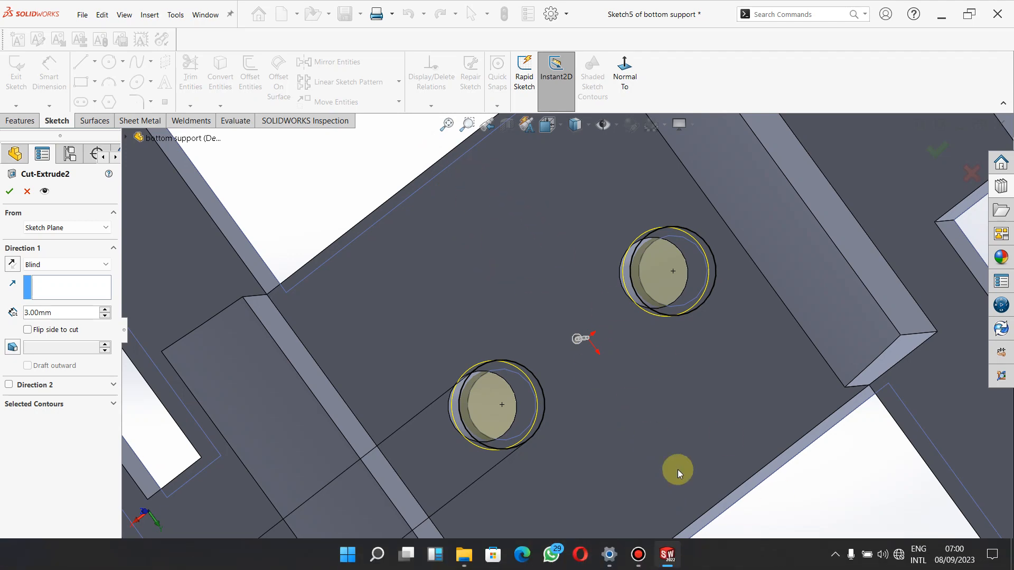
key("f")
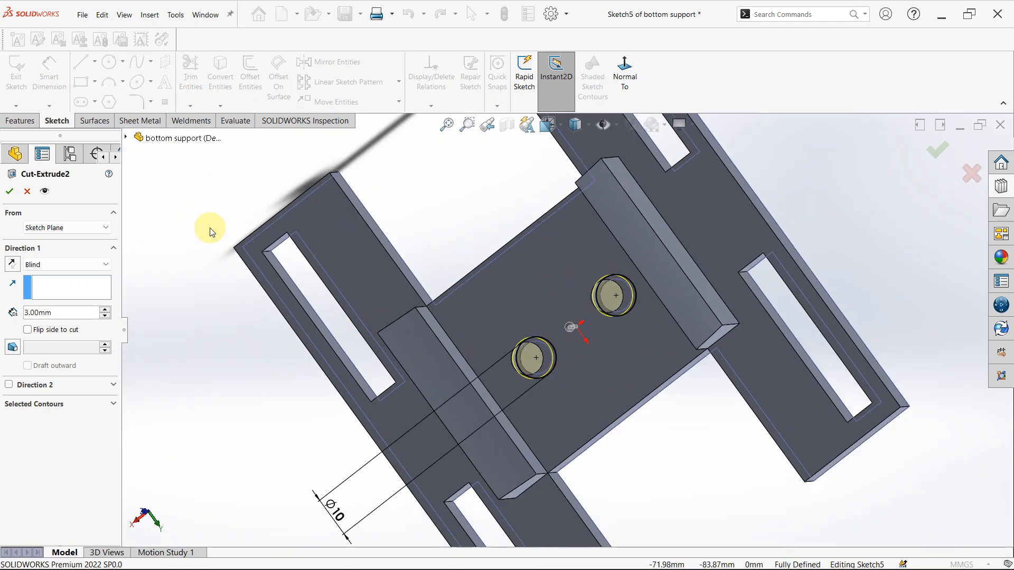
left_click(125, 138)
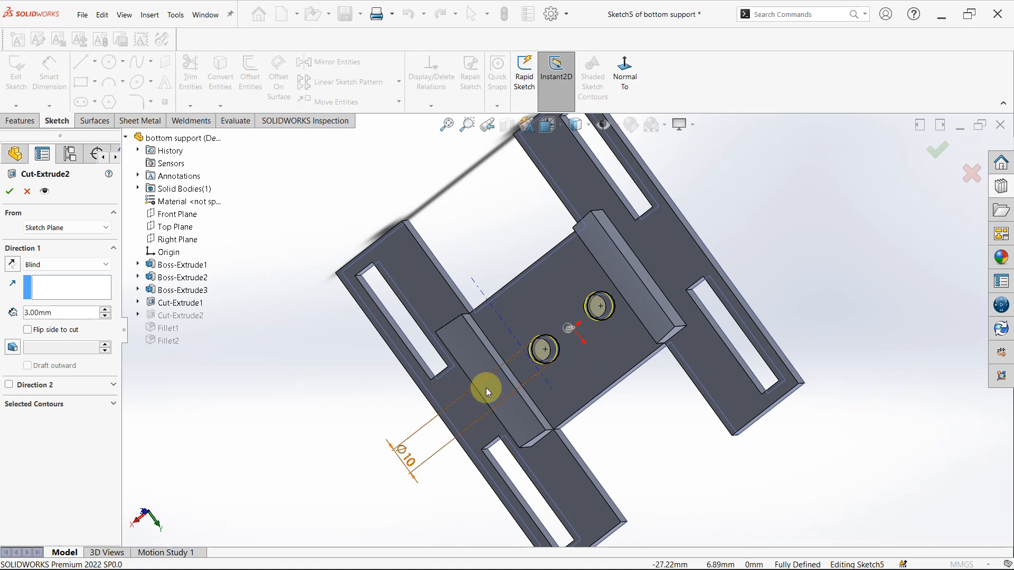
scroll(570, 327, "down", 3)
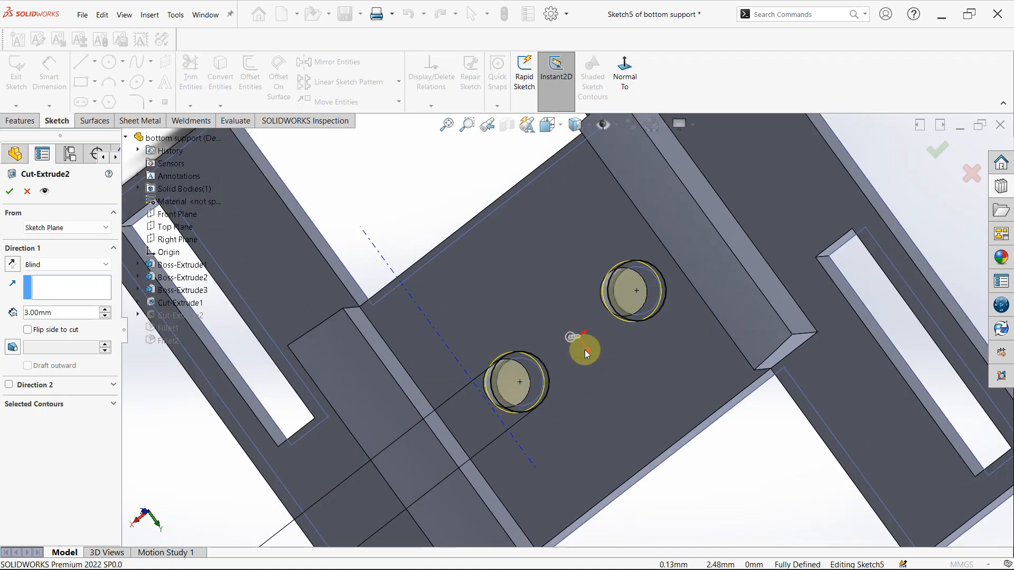
left_click(21, 193)
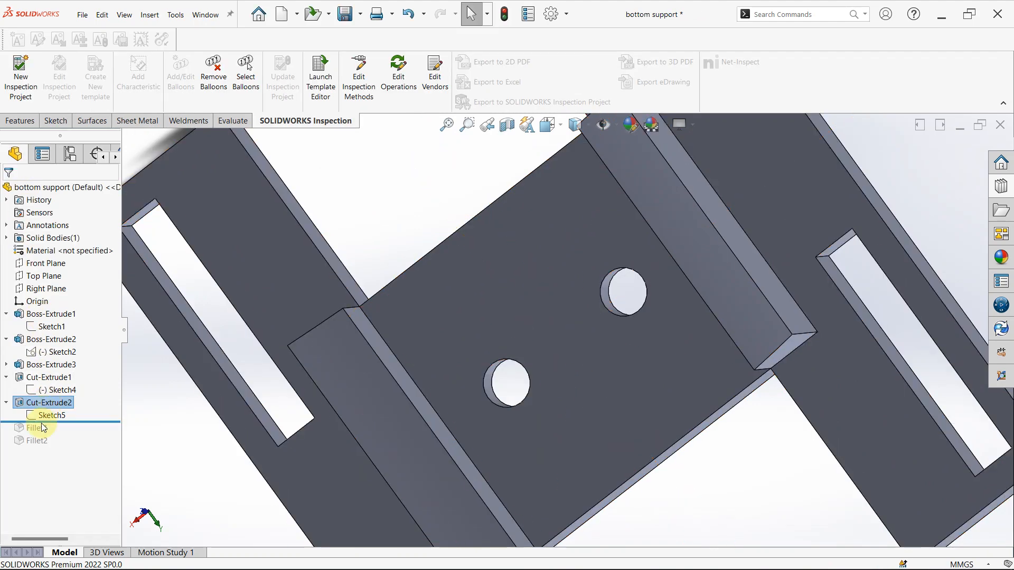
- Add a driven dimension from the origin to the left circle's centre in Cut-Extrude2's sketch, and finish editing the sketch
left_click(43, 415)
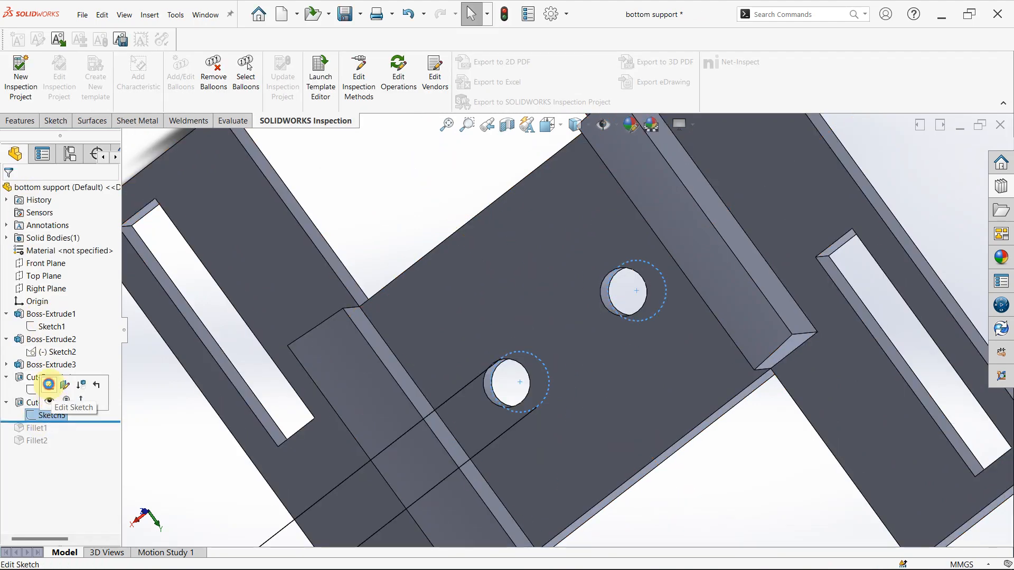
left_click(49, 385)
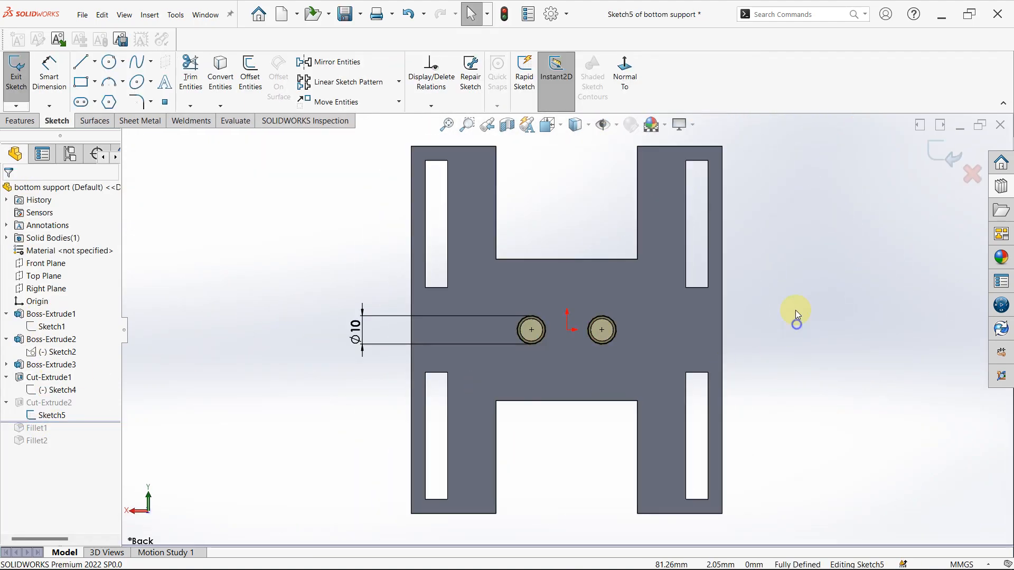
left_click(568, 331)
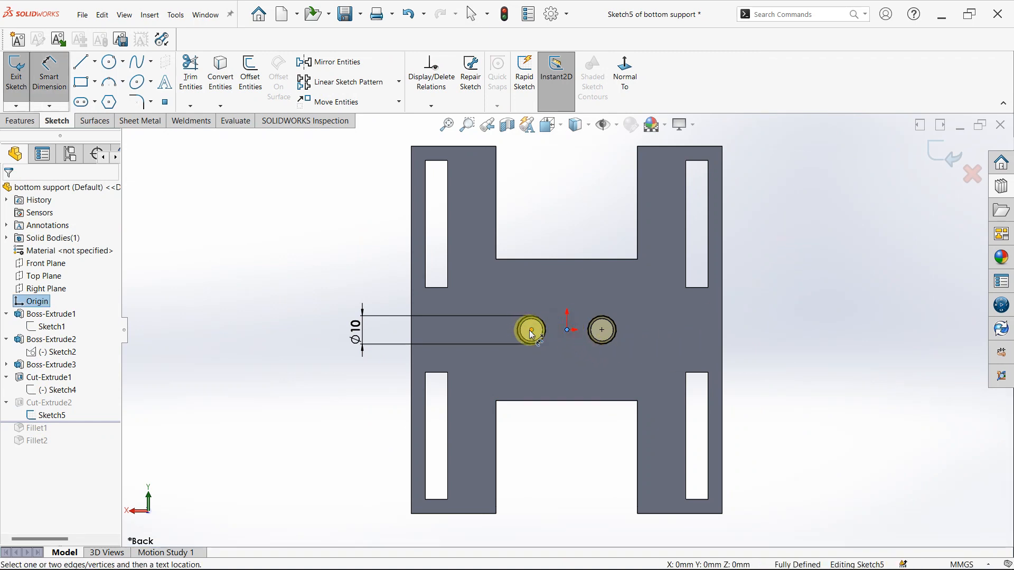
left_click(531, 332)
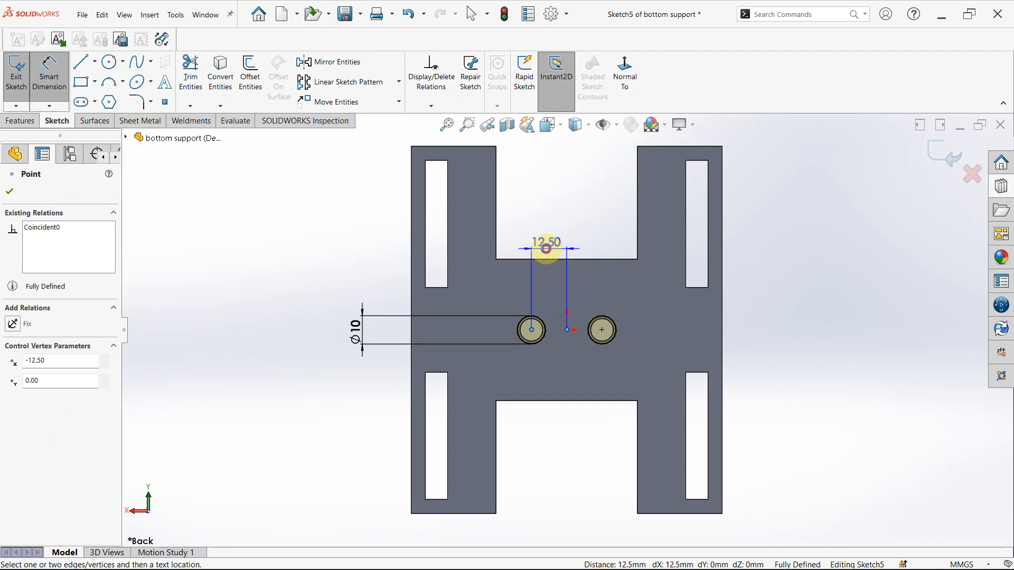
left_click(546, 248)
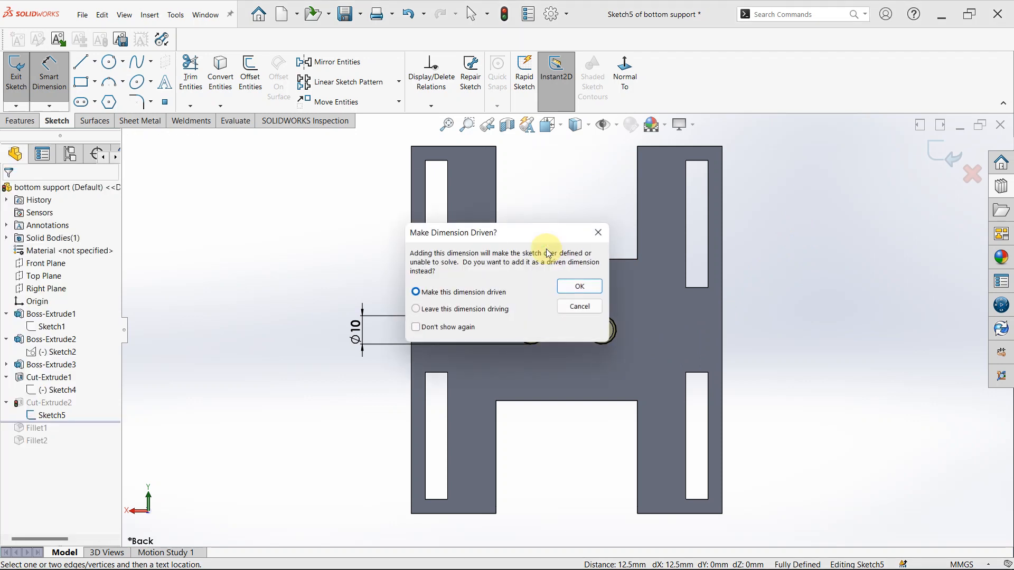
left_click(576, 290)
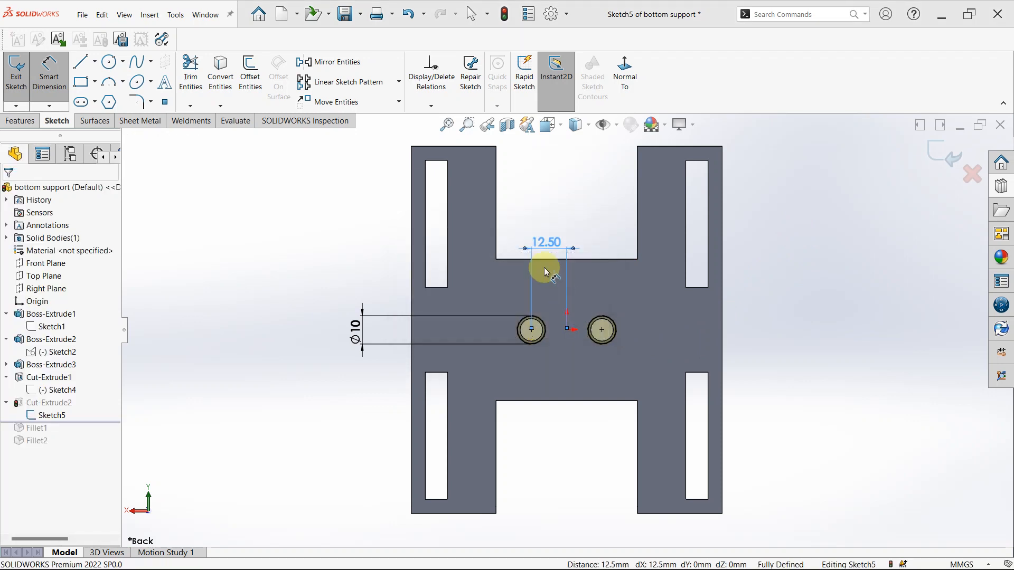
left_click(933, 153)
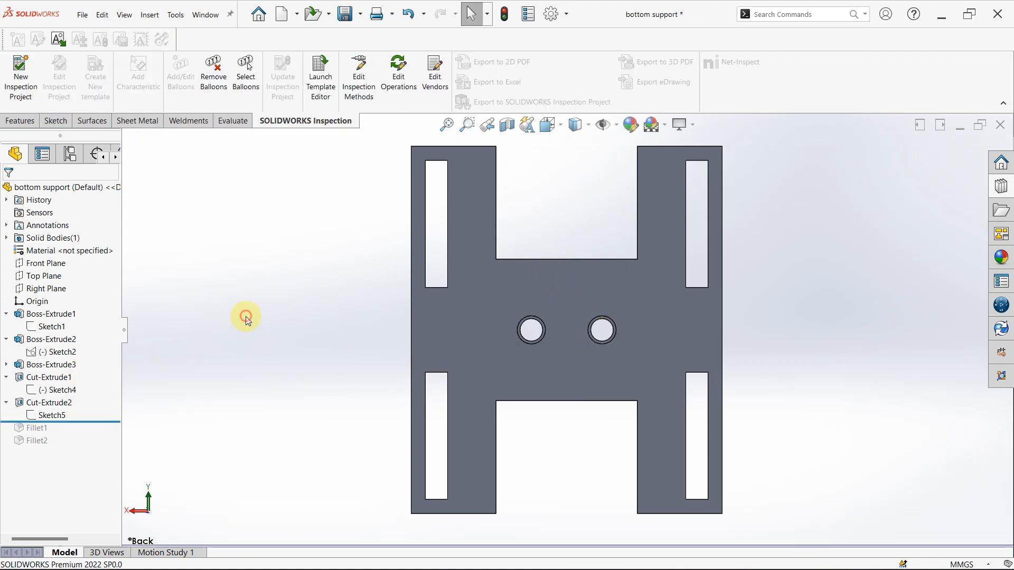
- Roll the history forward past Fillet1 and review the radius and selected edges of the slot corner fillets
left_click_drag(85, 421, 80, 434)
middle_click_drag(581, 217, 507, 405)
scroll(507, 405, "down", 5)
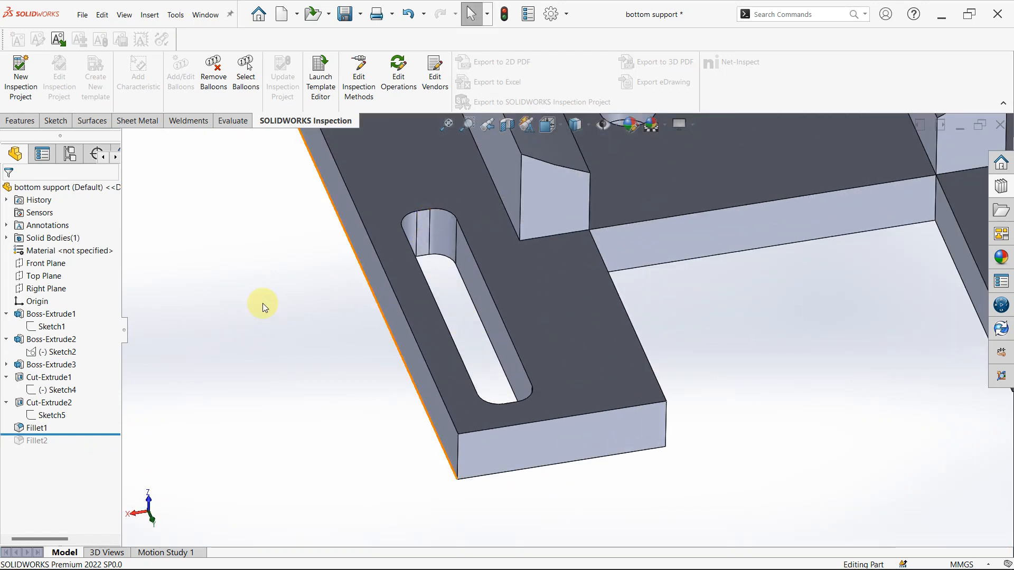
left_click(30, 429)
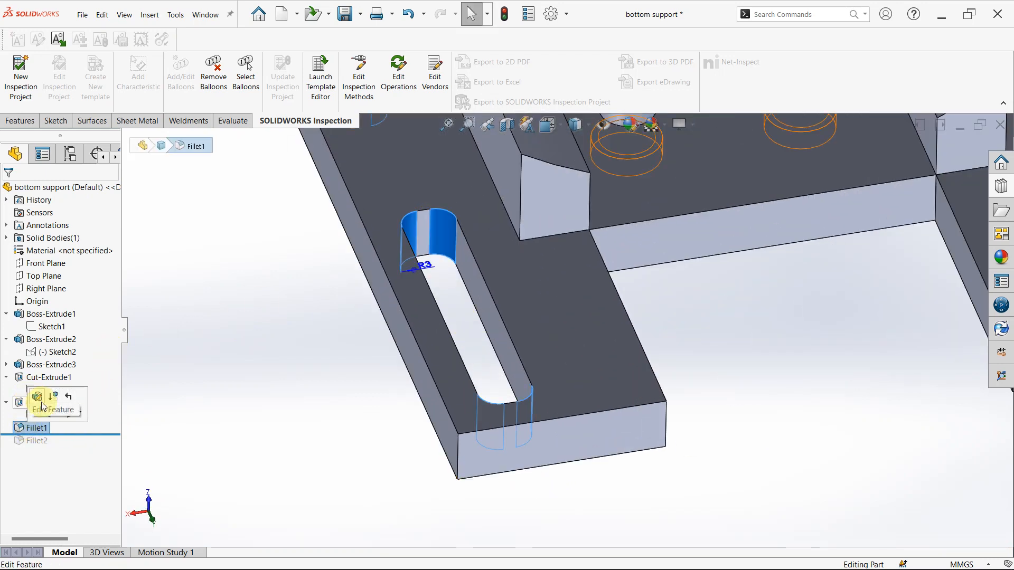
left_click(37, 401)
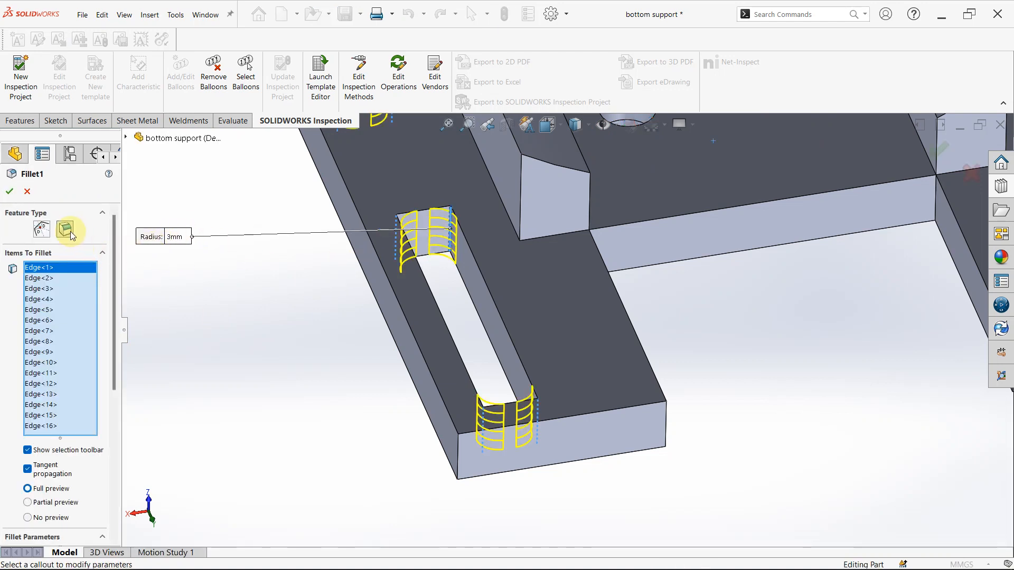
left_click(10, 194)
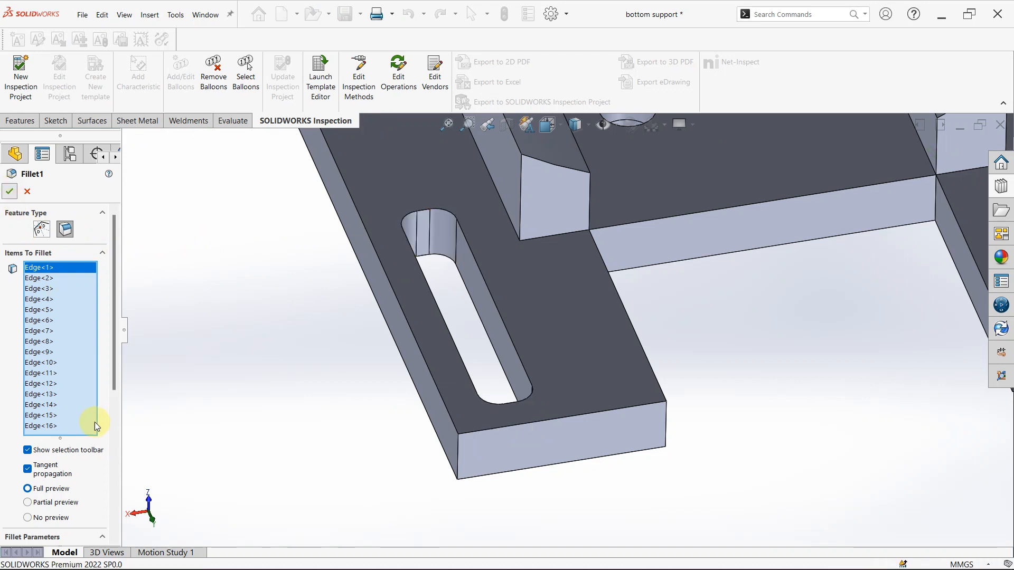
- Roll the history forward past Fillet2 and review the radius and selected edges of the outer and inner corner fillets
left_click_drag(85, 445, 80, 444)
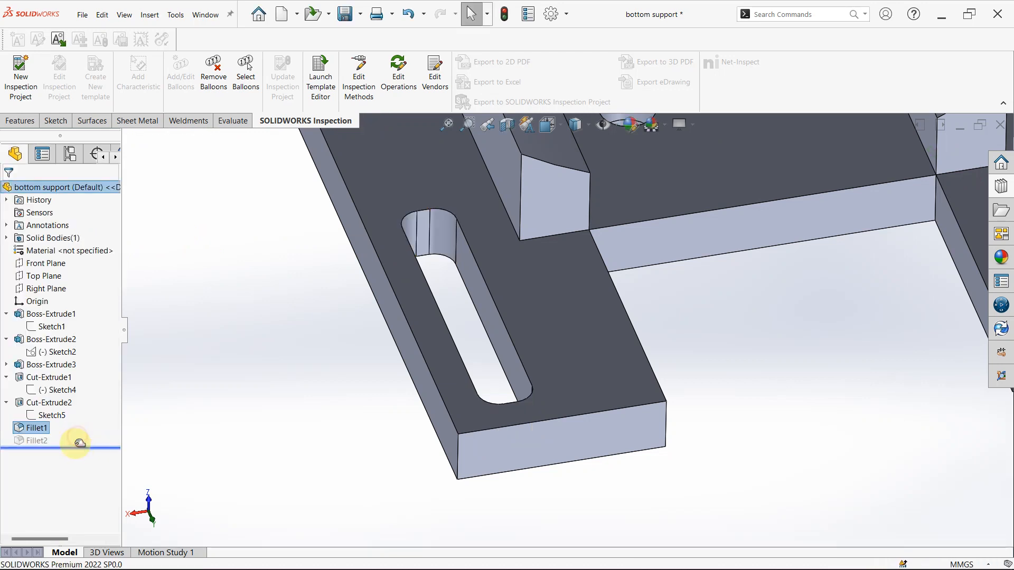
scroll(617, 236, "up", 4)
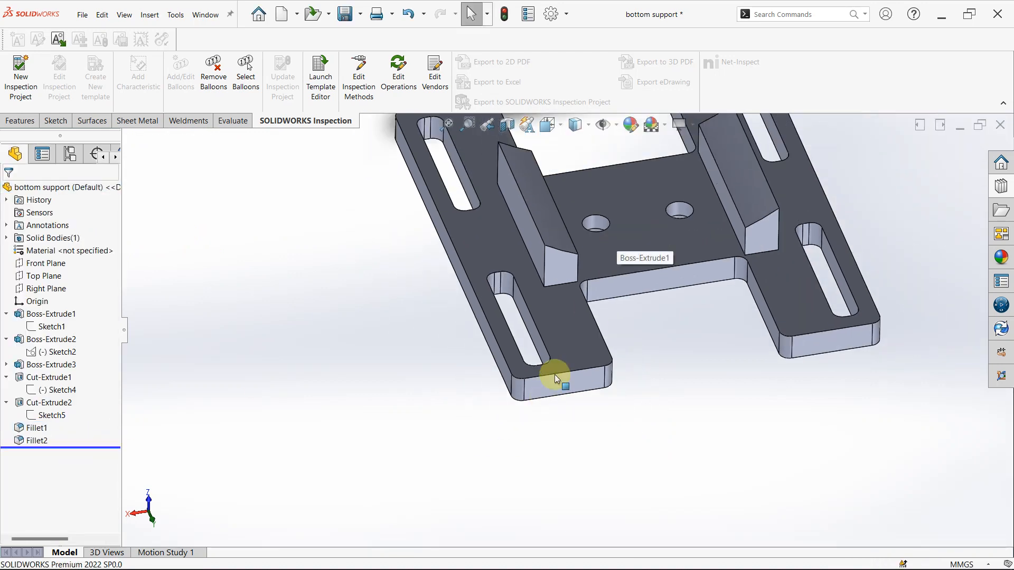
left_click(38, 441)
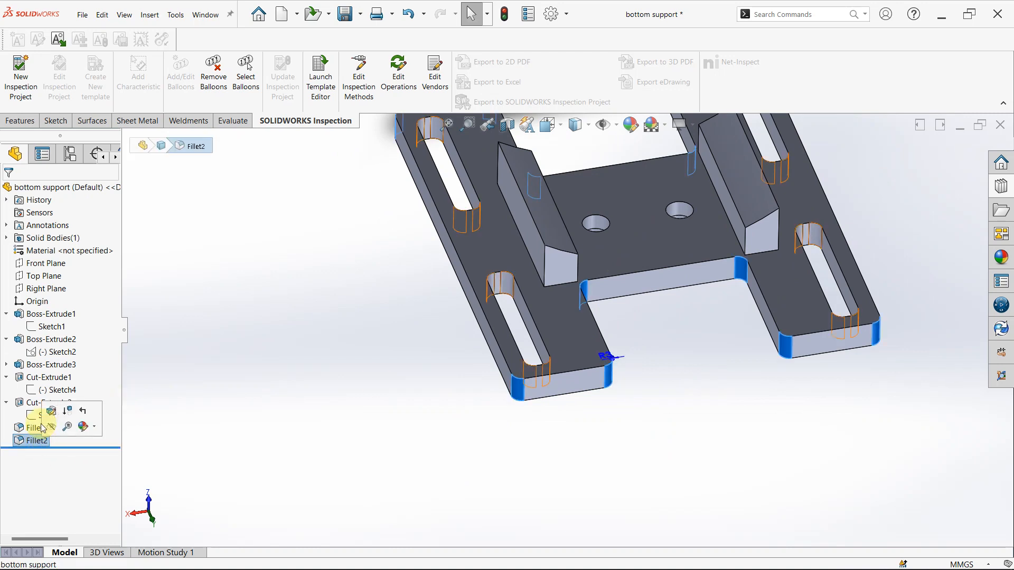
left_click(49, 411)
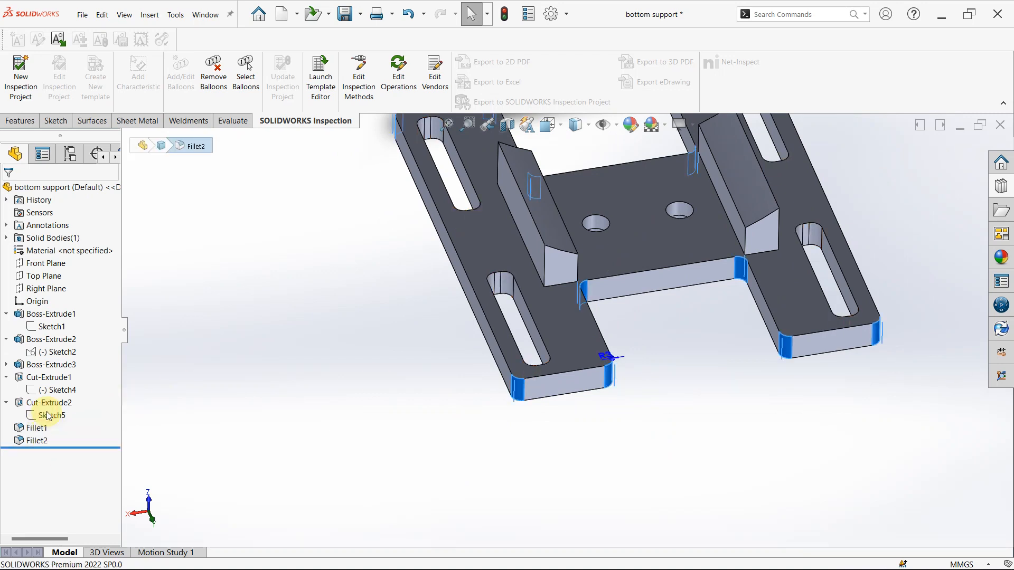
scroll(287, 343, "up", 2)
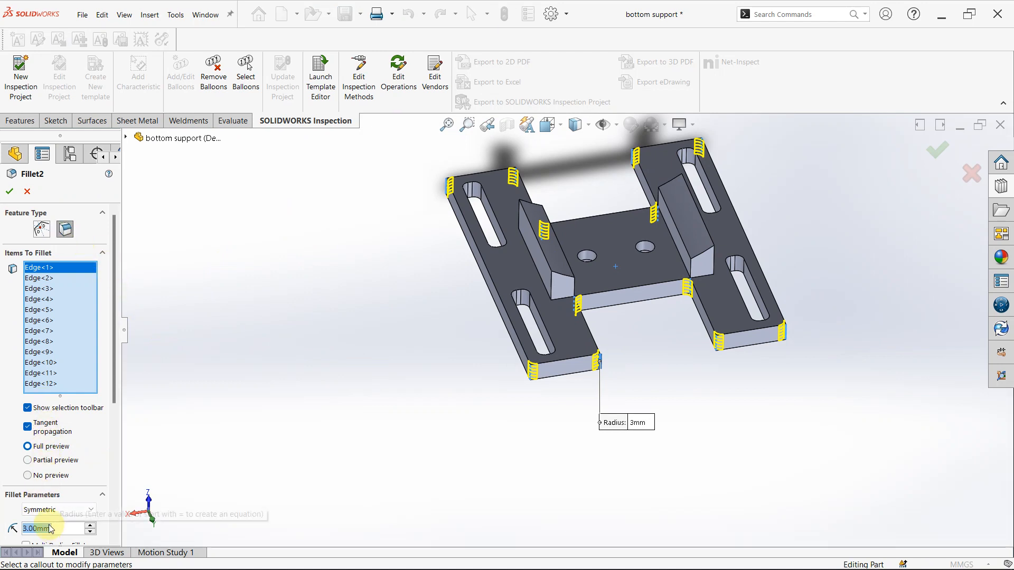
left_click(10, 192)
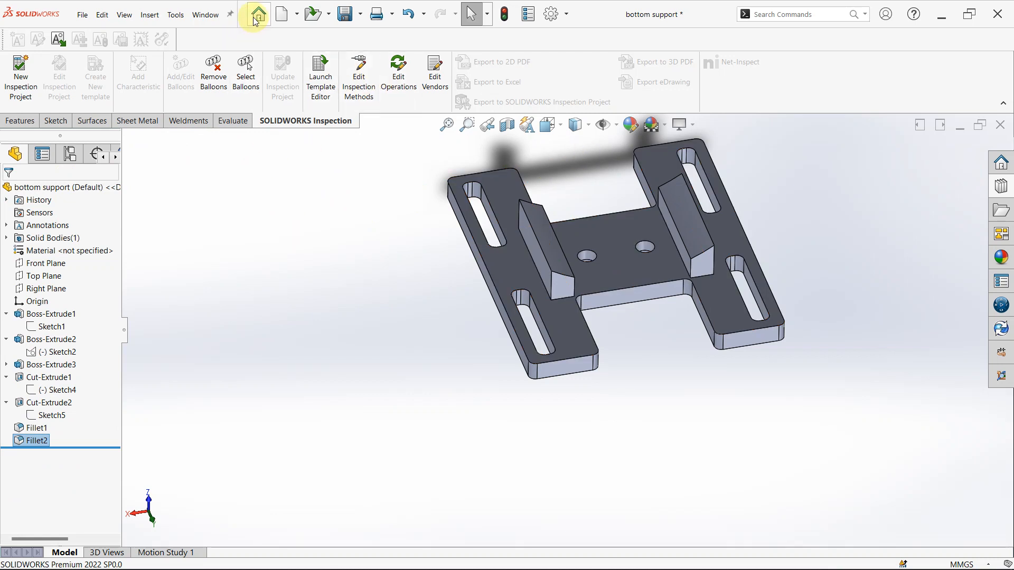
- Switch to the Assem2 assembly and rebuild it with the changed models
left_click(216, 15)
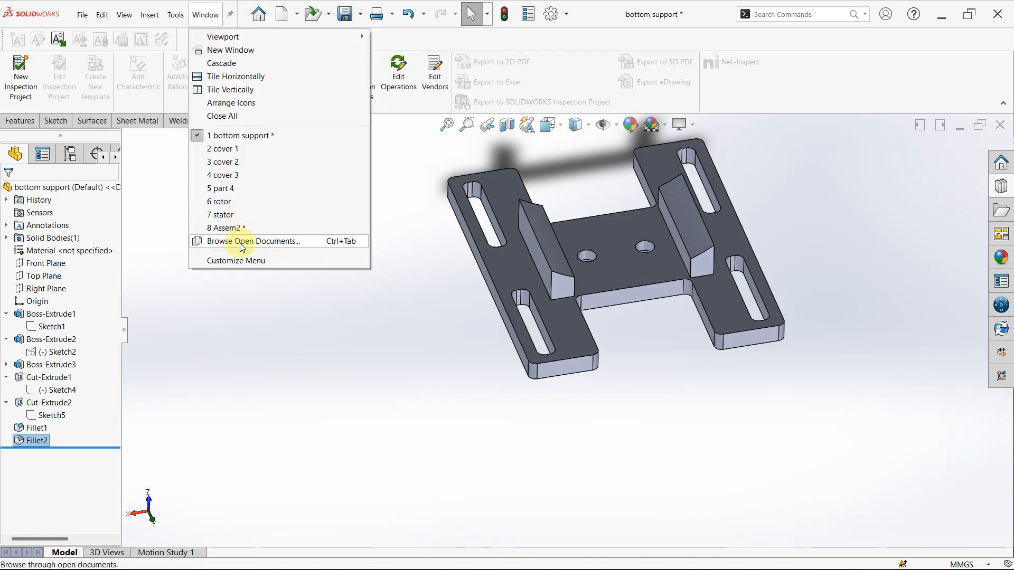
left_click(230, 228)
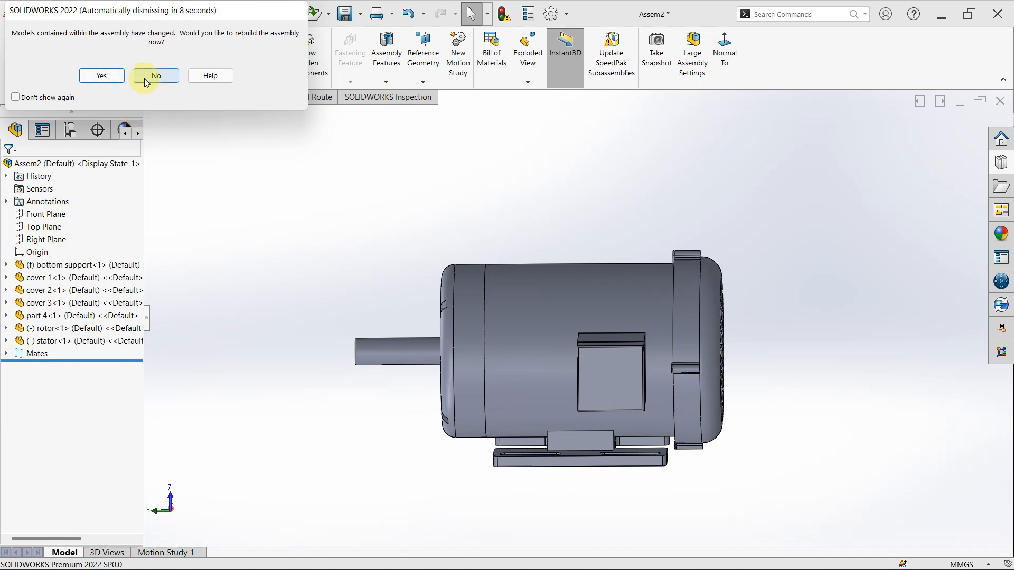
left_click(85, 75)
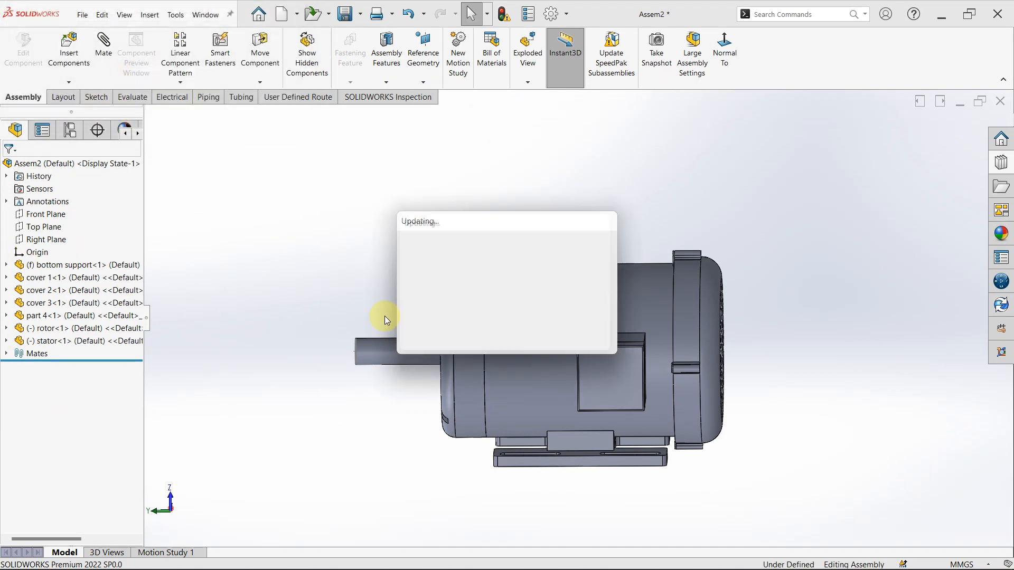
- Open the cover 1 part from the assembly in its own window
left_click(64, 277)
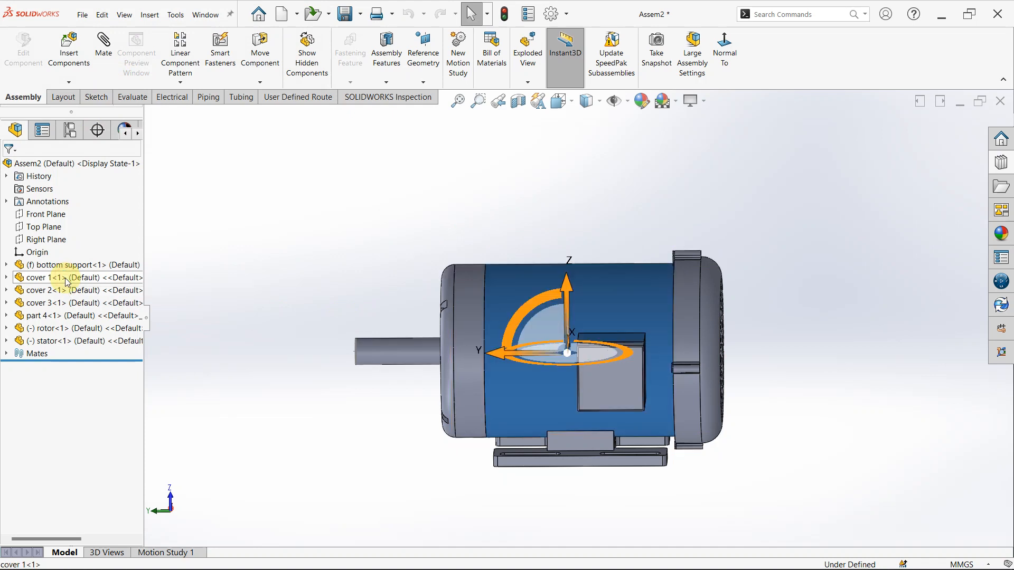
left_click(75, 247)
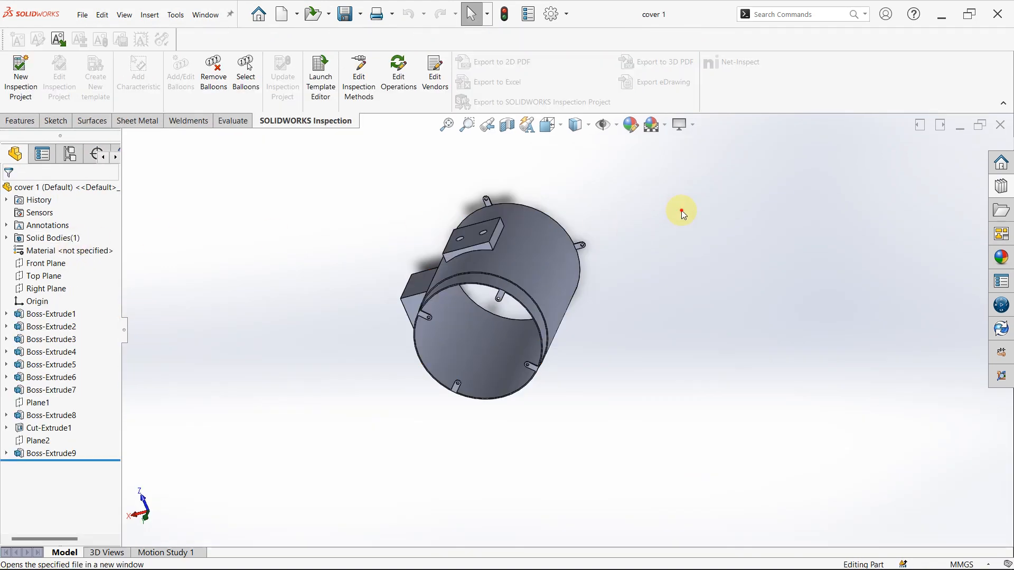
middle_click_drag(607, 206, 581, 317)
scroll(154, 249, "up", 3)
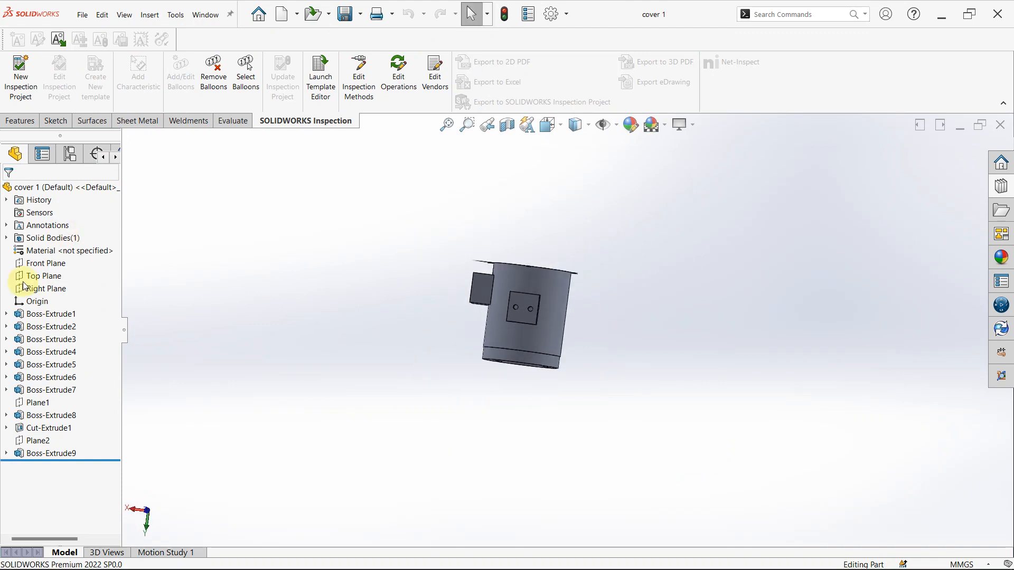
- Roll cover 1's history back to just after Boss-Extrude1, review its mid-plane depth, diameter and wall thickness, and close its definition
left_click_drag(43, 460, 37, 320)
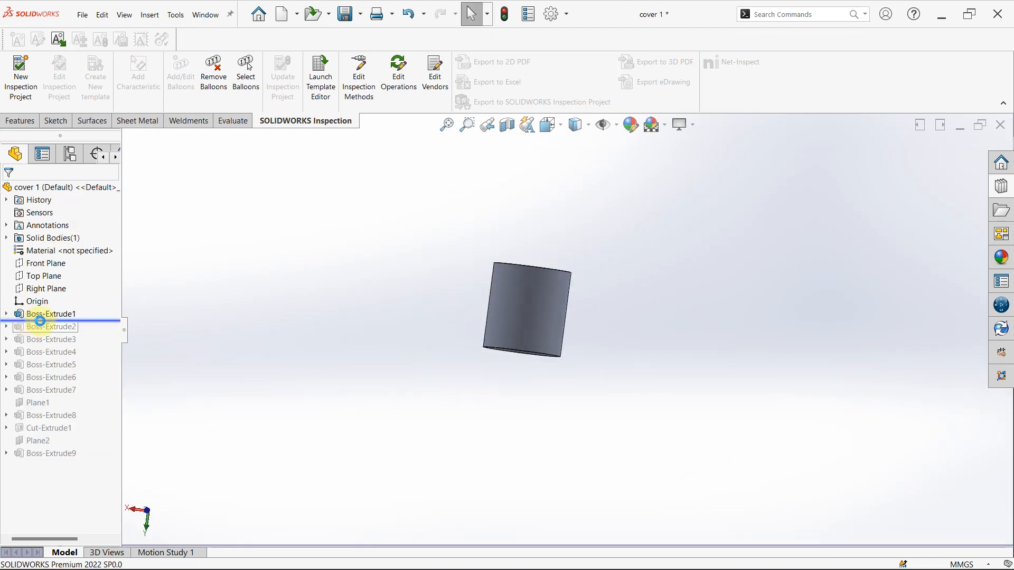
left_click(60, 315)
left_click(64, 280)
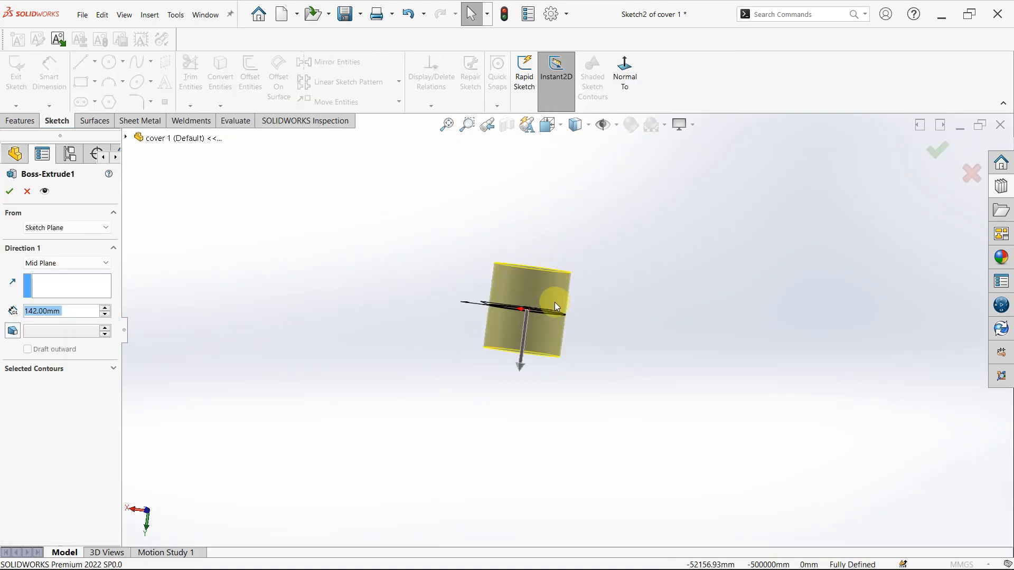
middle_click_drag(530, 309, 528, 338)
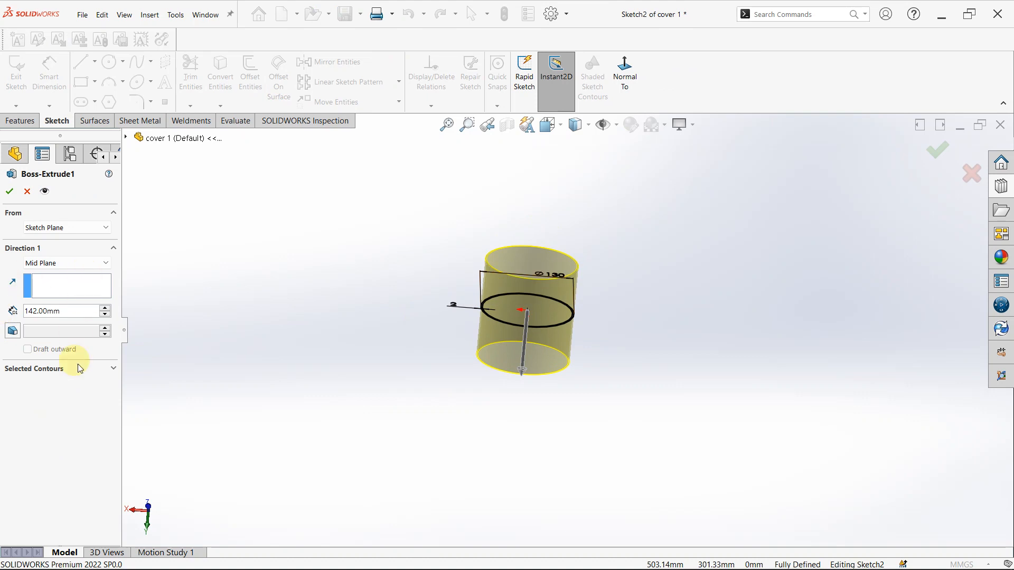
scroll(349, 320, "down", 1)
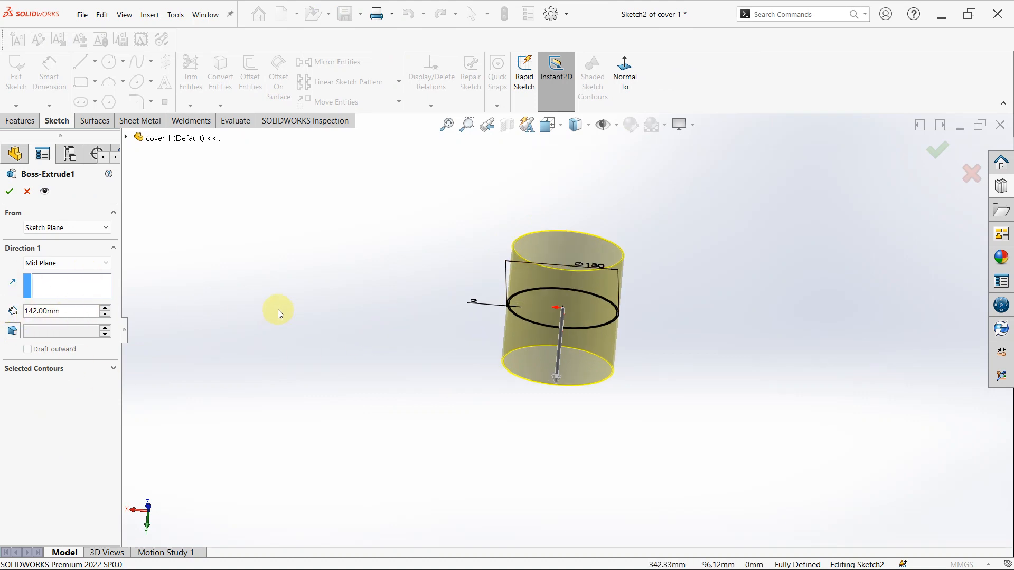
scroll(277, 309, "down", 2)
middle_click_drag(711, 294, 768, 173)
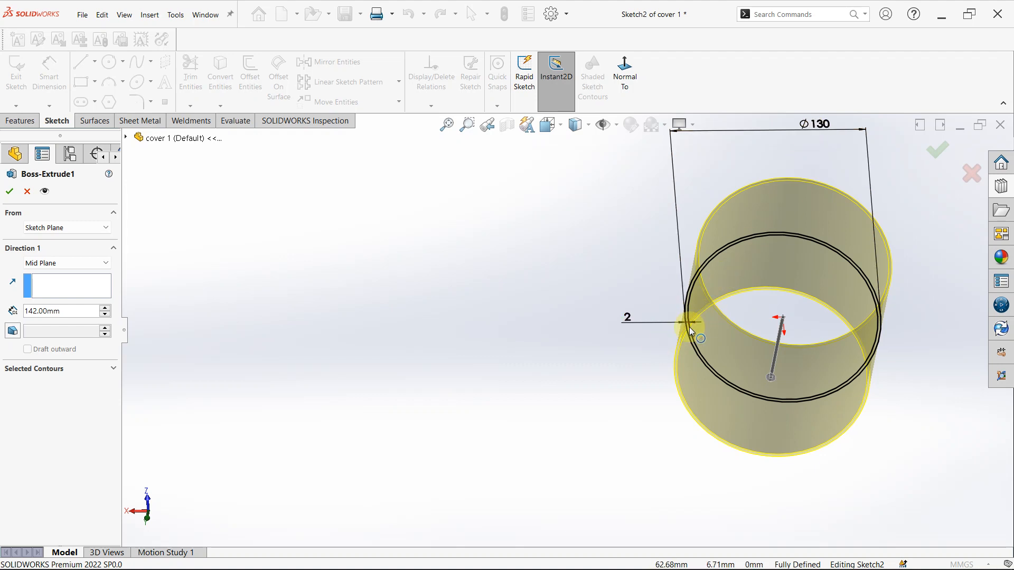
scroll(689, 326, "down", 2)
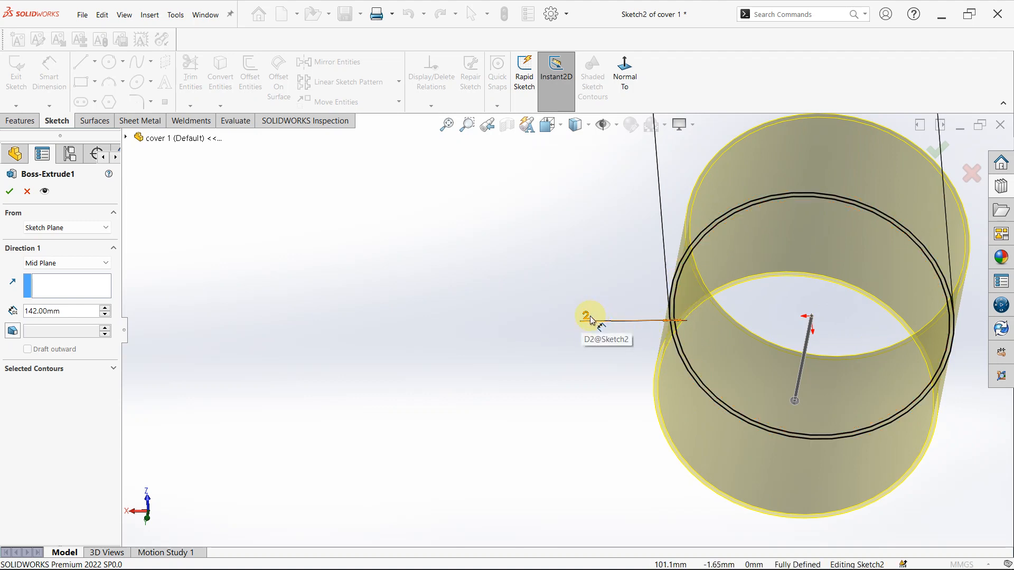
key("z")
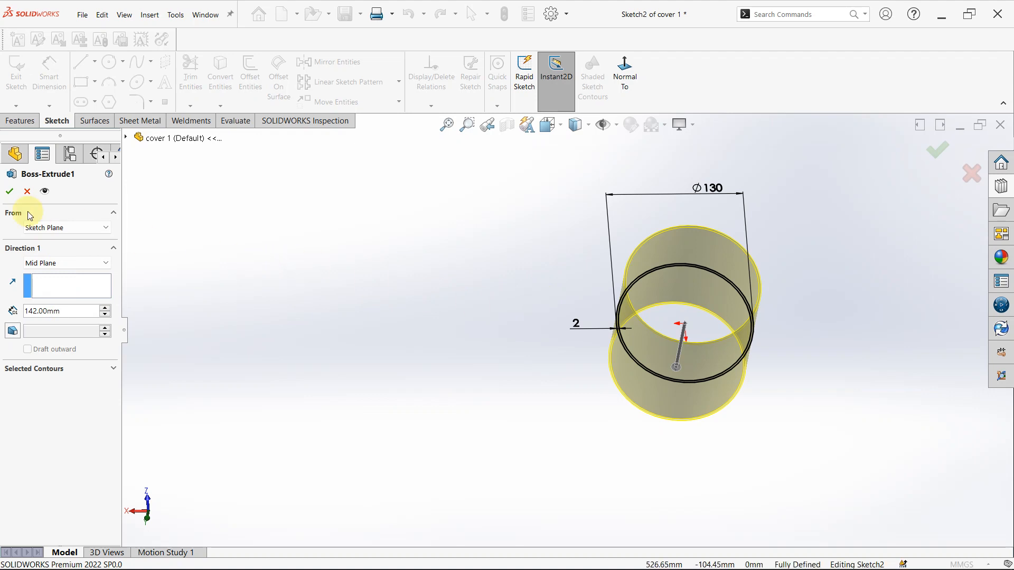
left_click(27, 191)
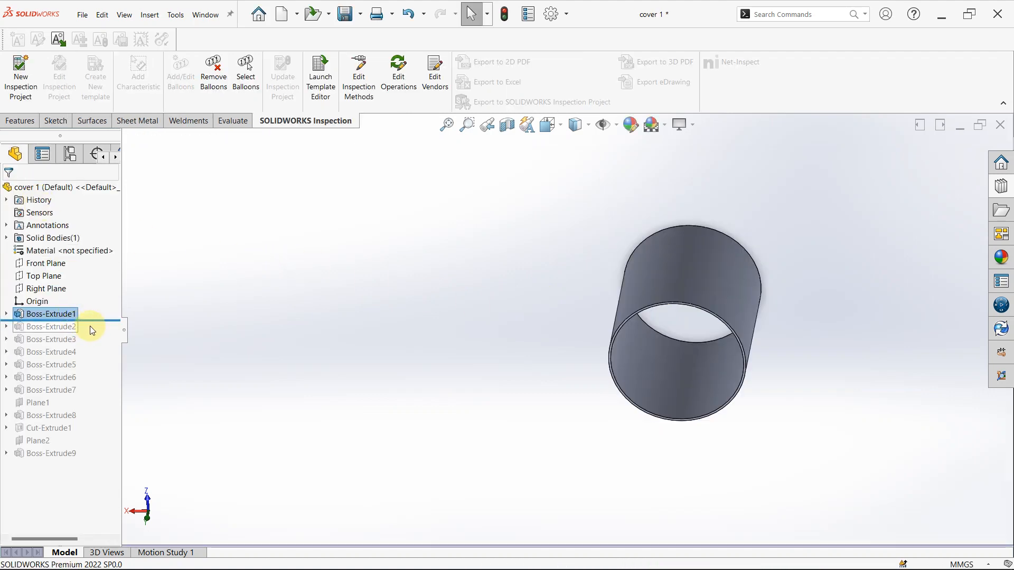
- Roll the history forward past Boss-Extrude2 and review its blind depth and thin ring profile at the cylinder's open end
left_click_drag(94, 322, 51, 331)
left_click(51, 327)
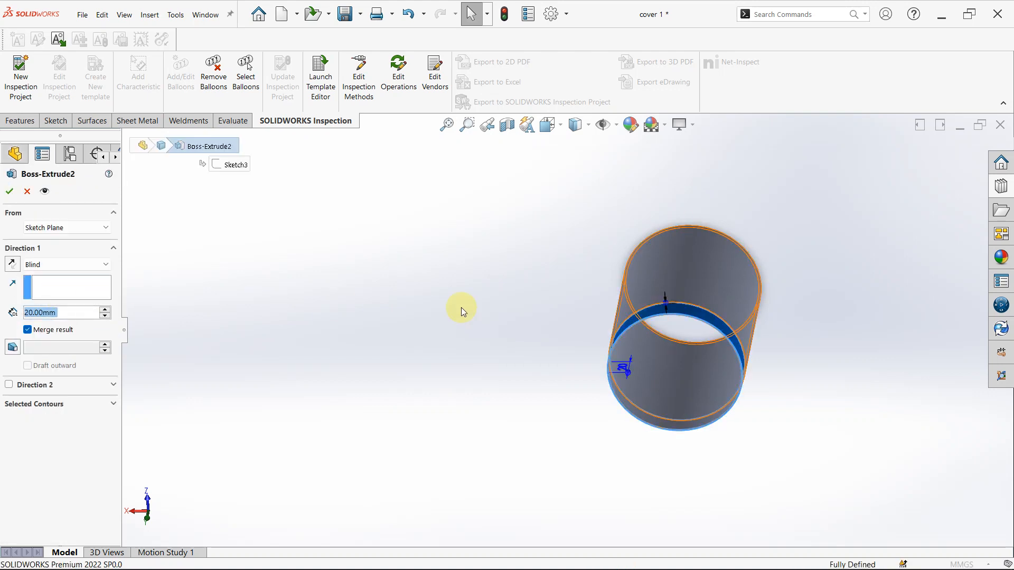
scroll(649, 336, "down", 8)
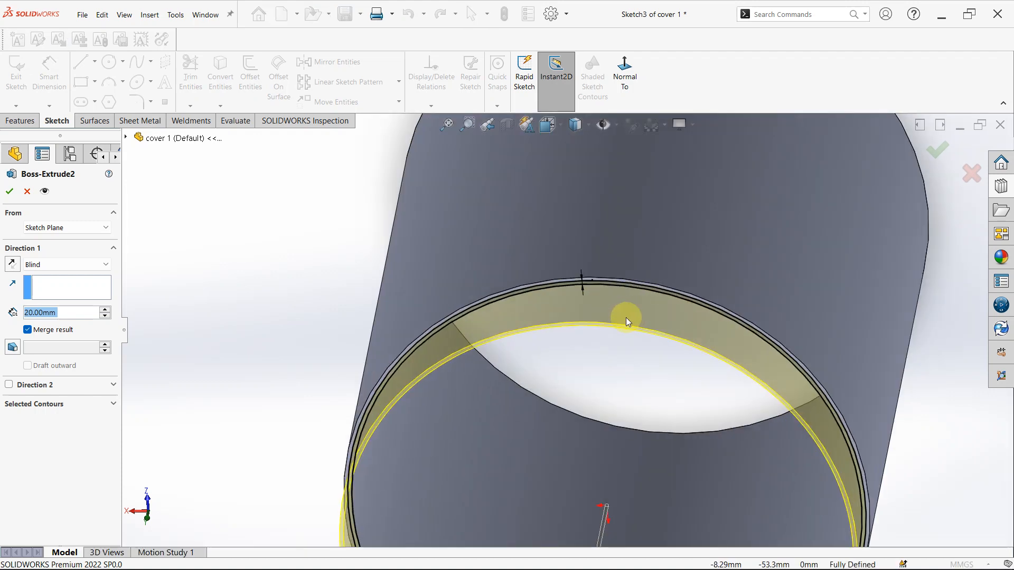
middle_click_drag(626, 318, 584, 236)
scroll(608, 278, "down", 5)
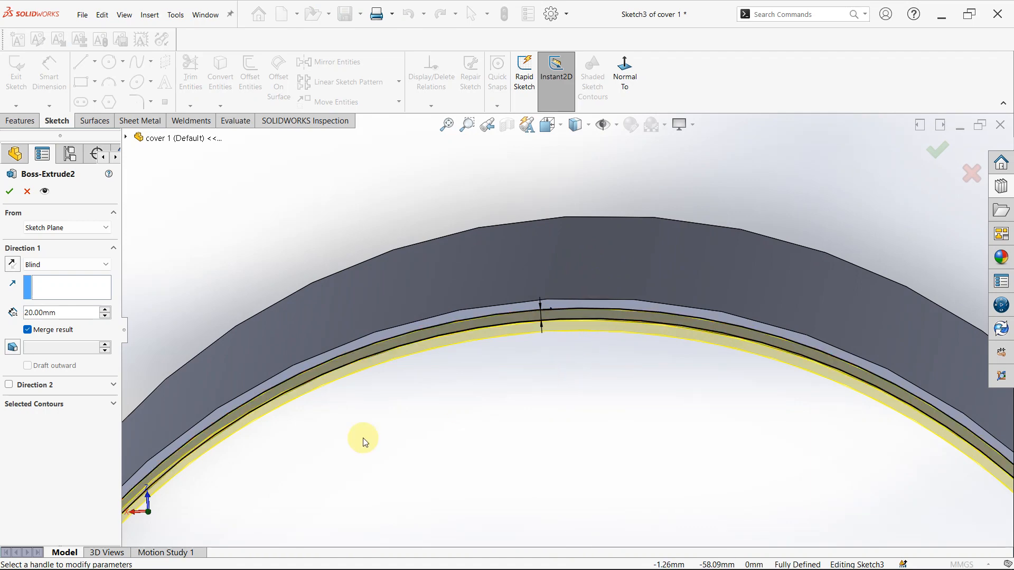
scroll(484, 412, "up", 2)
middle_click_drag(481, 412, 487, 285)
scroll(528, 283, "down", 2)
scroll(502, 341, "up", 5)
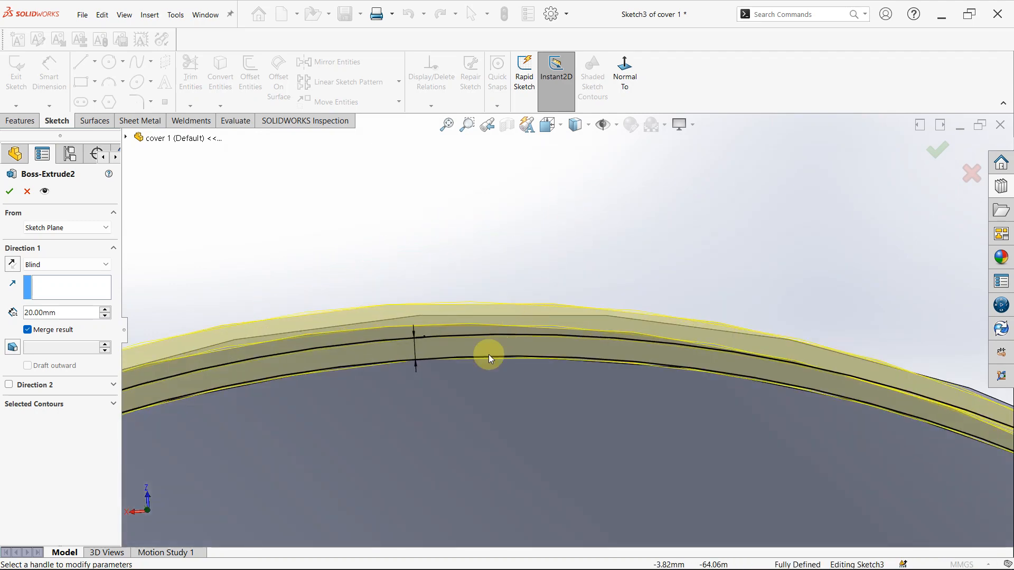
middle_click_drag(502, 403, 666, 198)
scroll(546, 352, "down", 4)
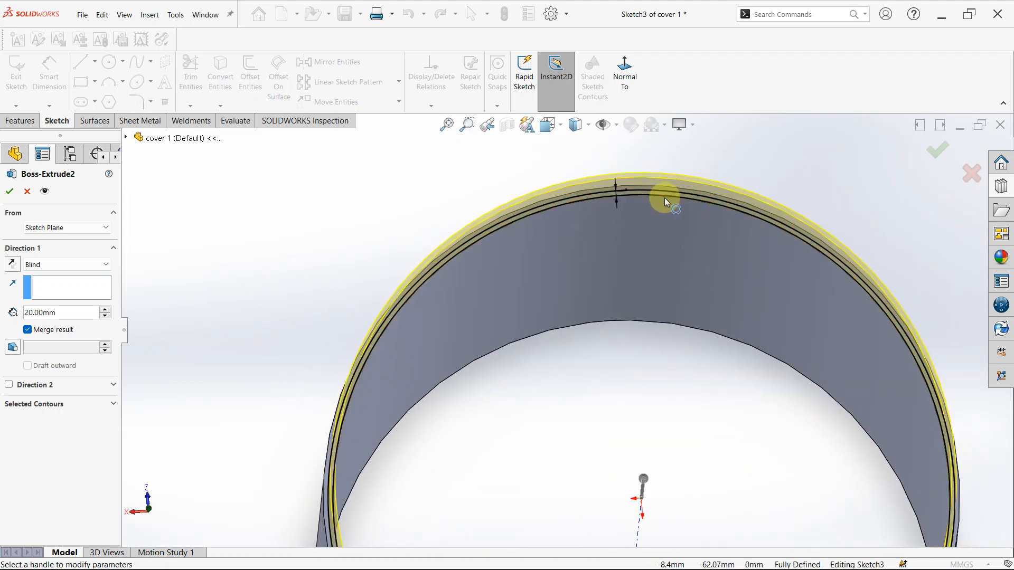
- Examine the ring thickness dimension in Boss-Extrude2's sketch and the direction of the extrusion, and close its definition
scroll(614, 196, "up", 4)
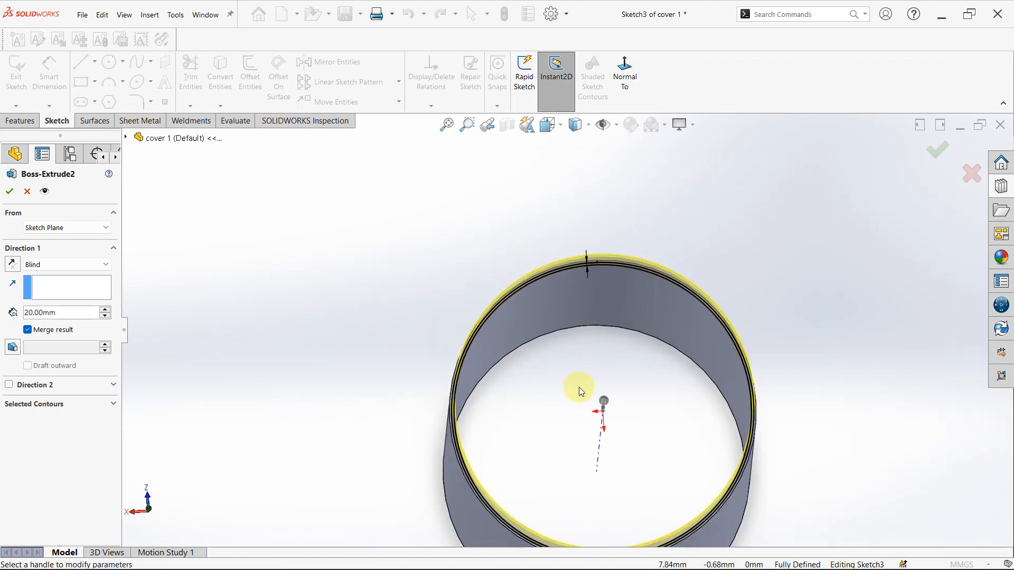
scroll(579, 391, "up", 3)
middle_click_drag(597, 259, 604, 311)
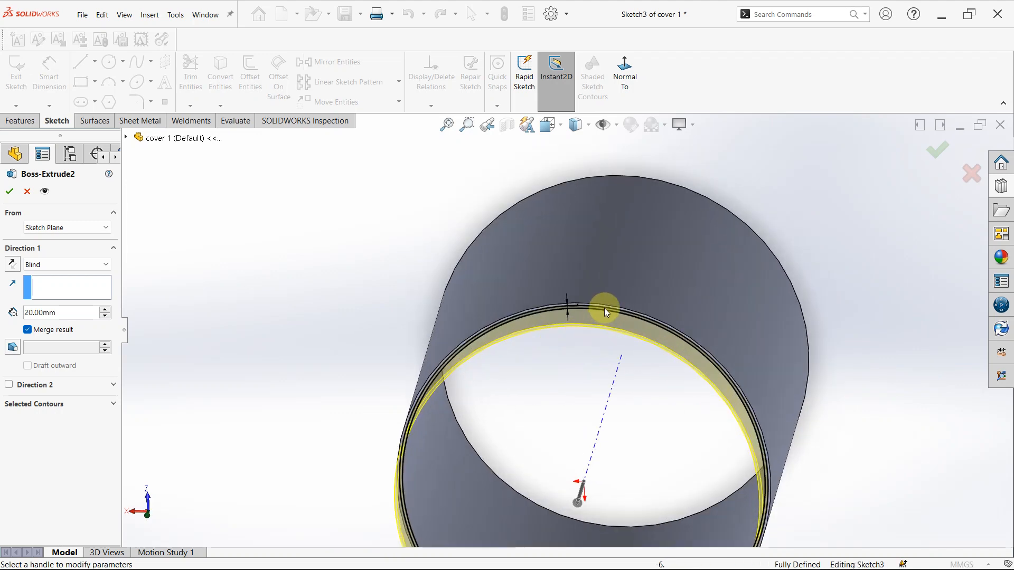
scroll(581, 301, "down", 7)
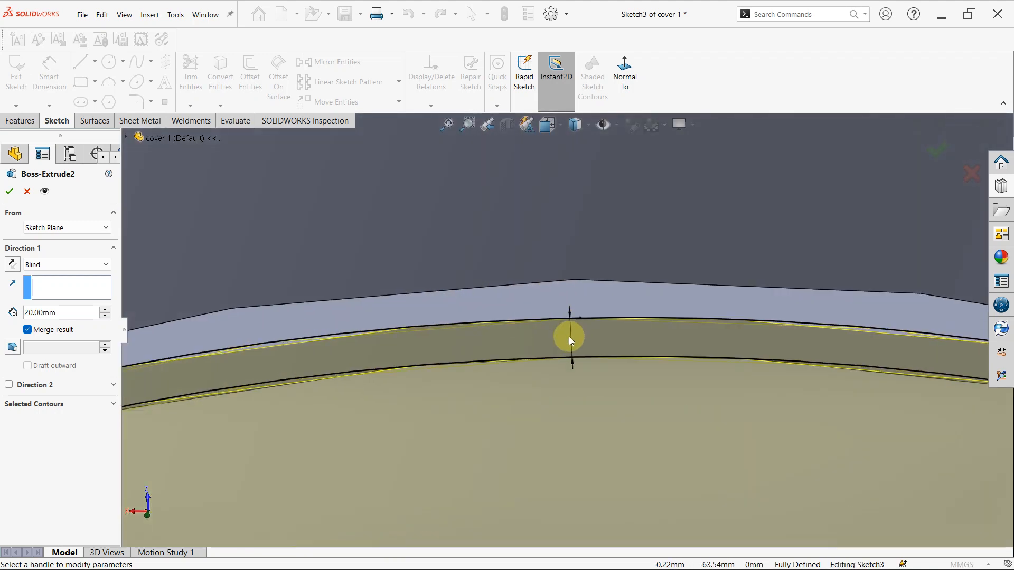
scroll(568, 325, "up", 3)
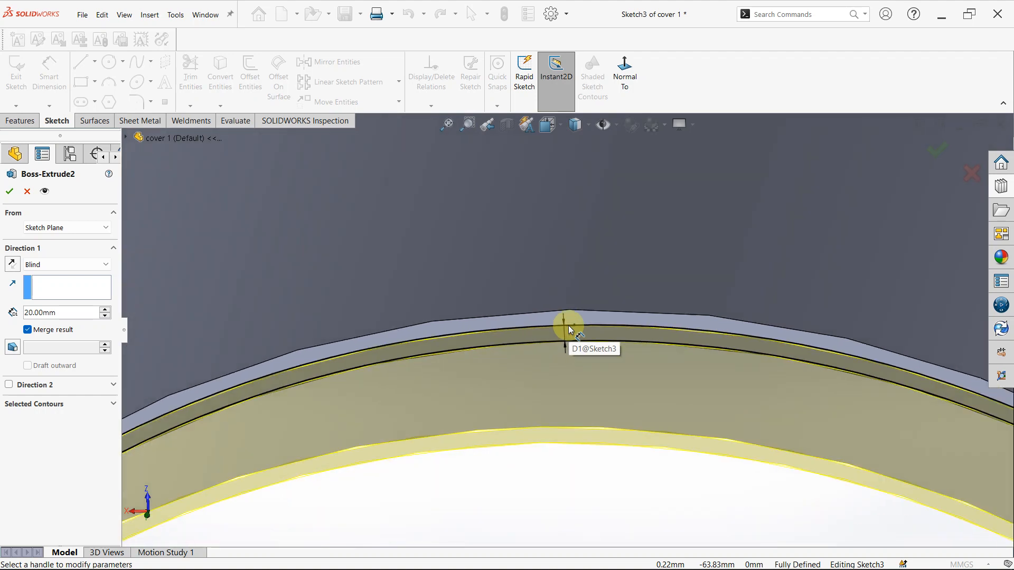
scroll(569, 325, "up", 4)
scroll(461, 357, "up", 3)
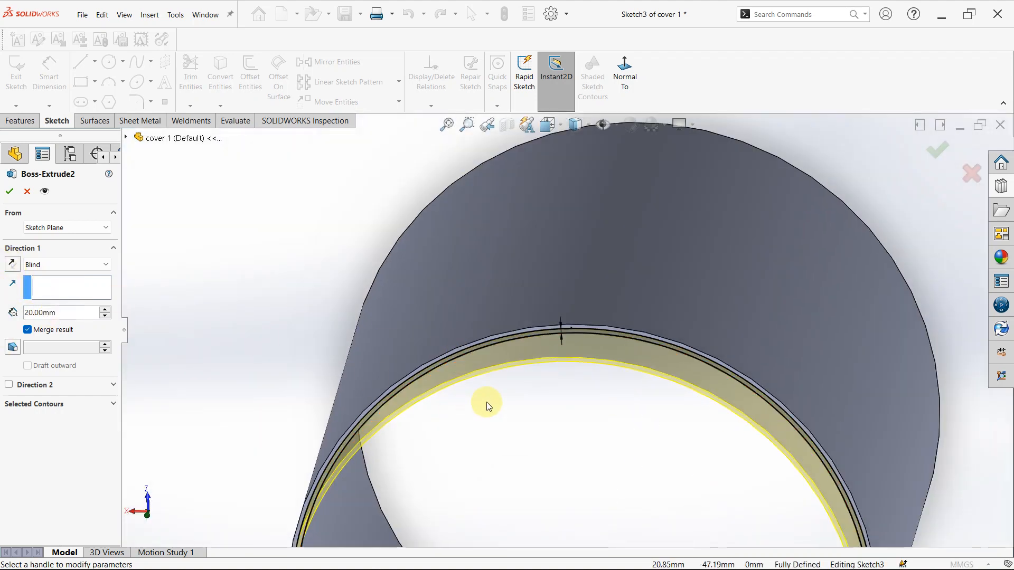
middle_click_drag(502, 420, 306, 394)
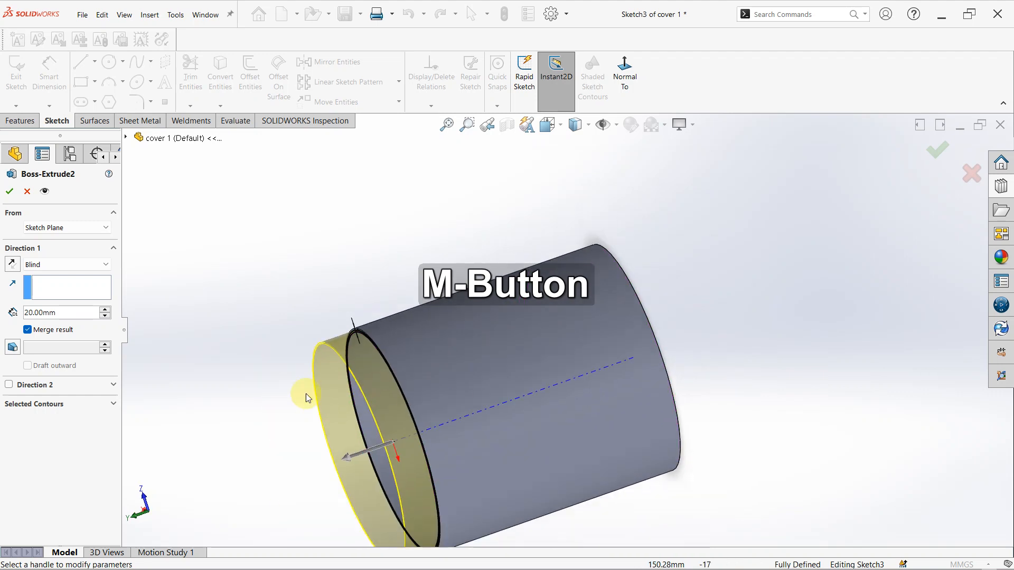
left_click(10, 191)
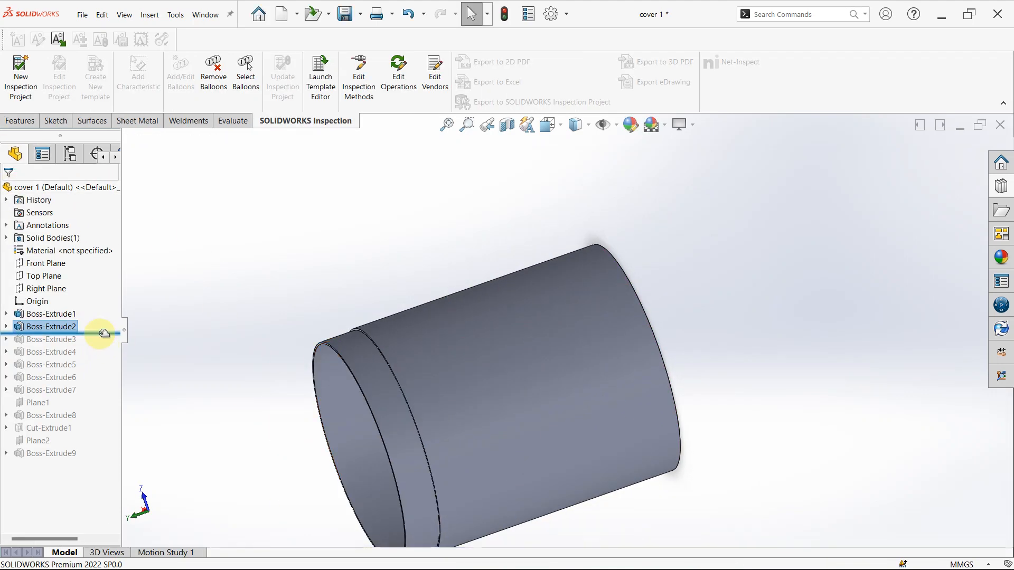
- Roll the history forward past Boss-Extrude3 and open its definition to review the extrusion depth of the screw tabs
left_click_drag(104, 333, 55, 347)
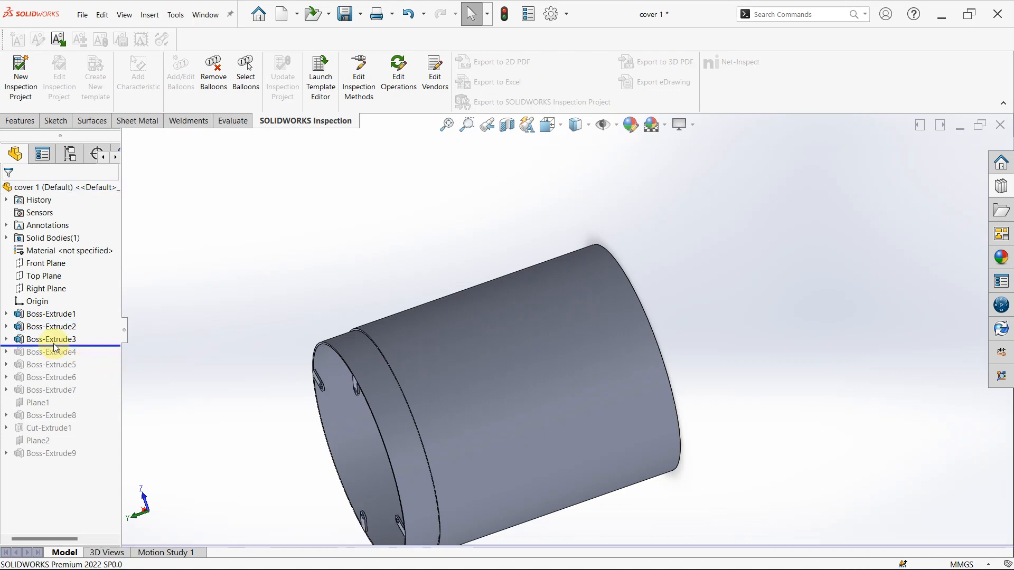
left_click(51, 339)
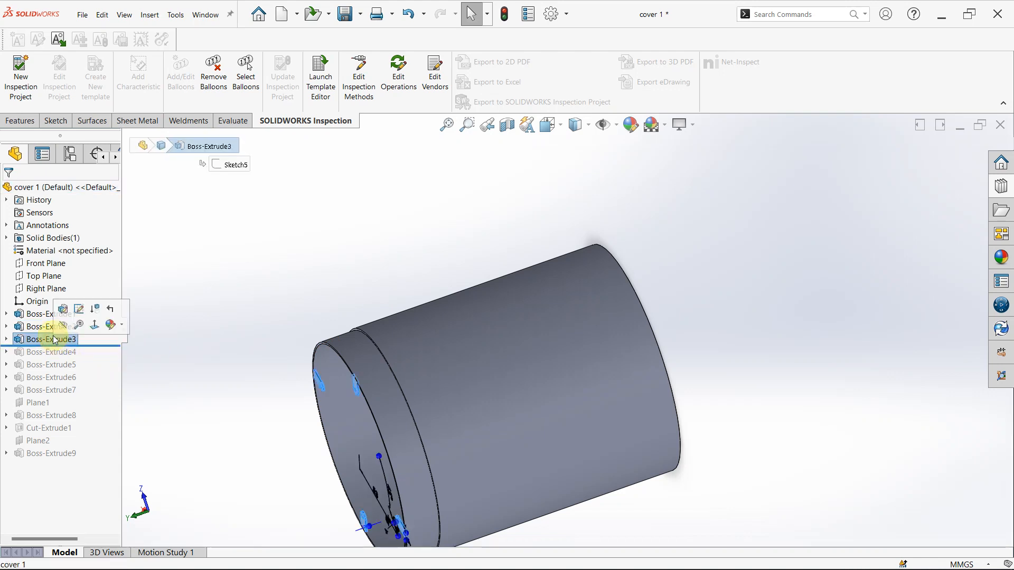
left_click(63, 310)
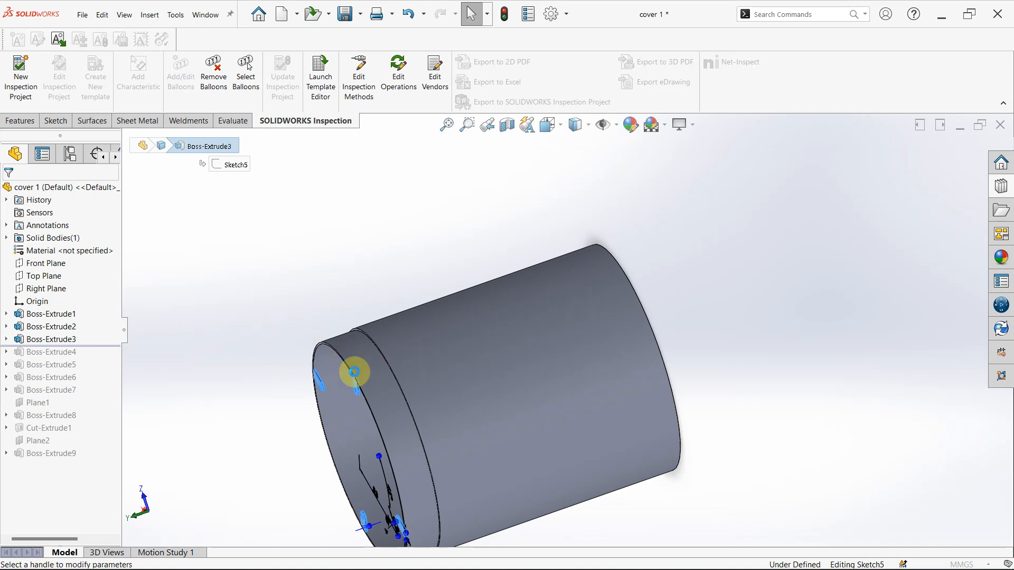
scroll(378, 395, "down", 3)
mouse_move(378, 395)
middle_mouse_down()
mouse_move(453, 389)
mouse_move(427, 380)
mouse_move(397, 407)
mouse_move(428, 364)
middle_mouse_up()
scroll(317, 290, "down", 3)
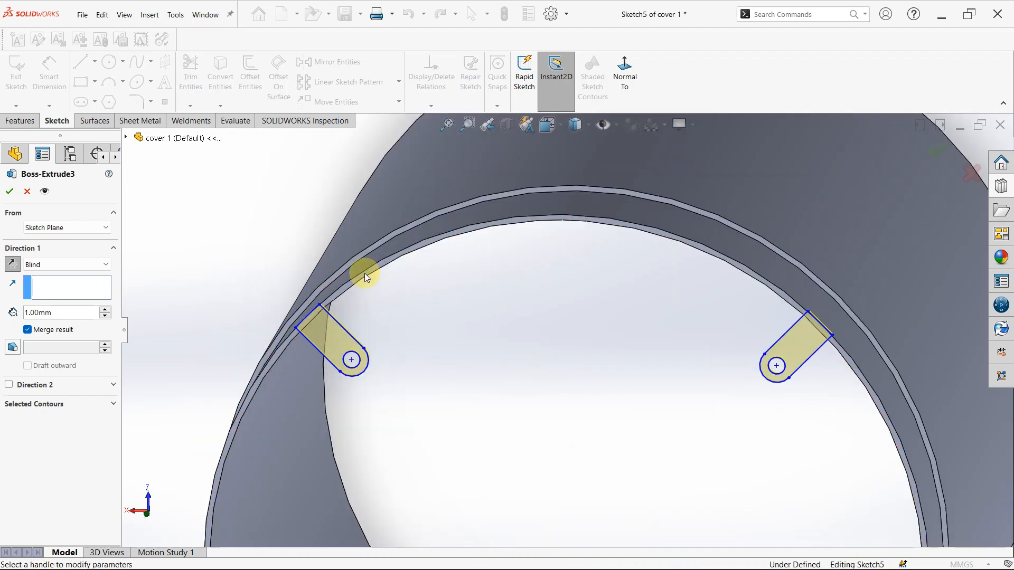
- Examine the preview of Boss-Extrude3's screw tabs where they meet the inner edge of the cylinder's rim
scroll(353, 296, "down", 5)
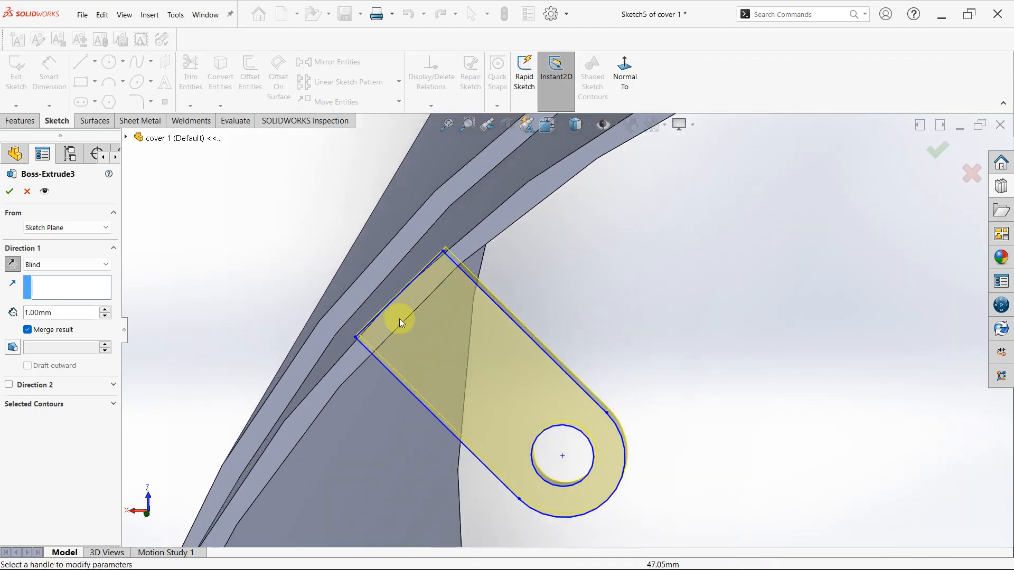
scroll(413, 255, "down", 2)
middle_click_drag(507, 268, 484, 280)
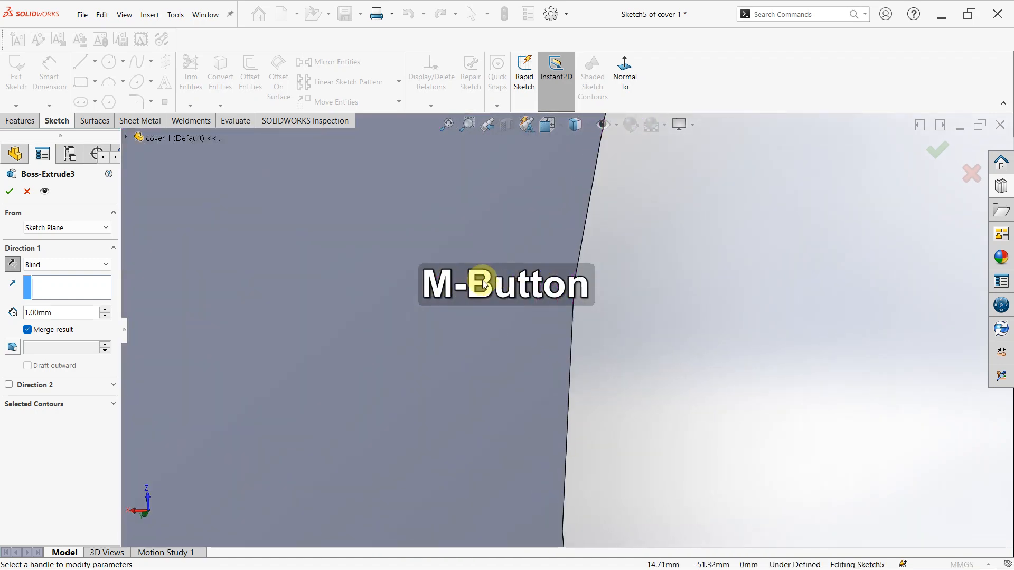
scroll(410, 328, "up", 4)
middle_click_drag(410, 328, 222, 404)
scroll(274, 429, "down", 3)
scroll(309, 428, "up", 8)
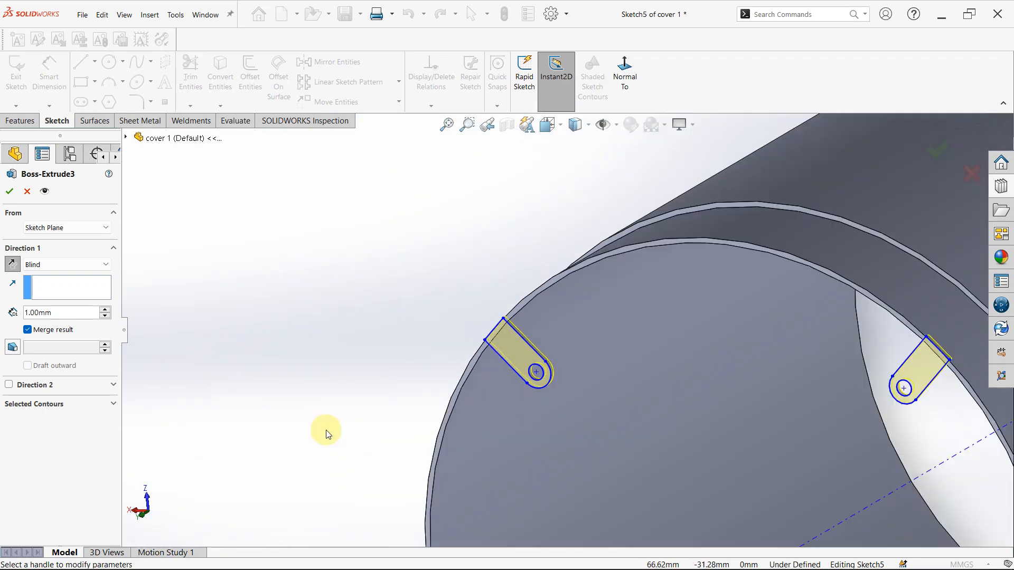
- Review the dimensioned screw tab in Boss-Extrude3's sketch: its width, hole and end diameters, distance from the center and angle
scroll(644, 436, "down", 10)
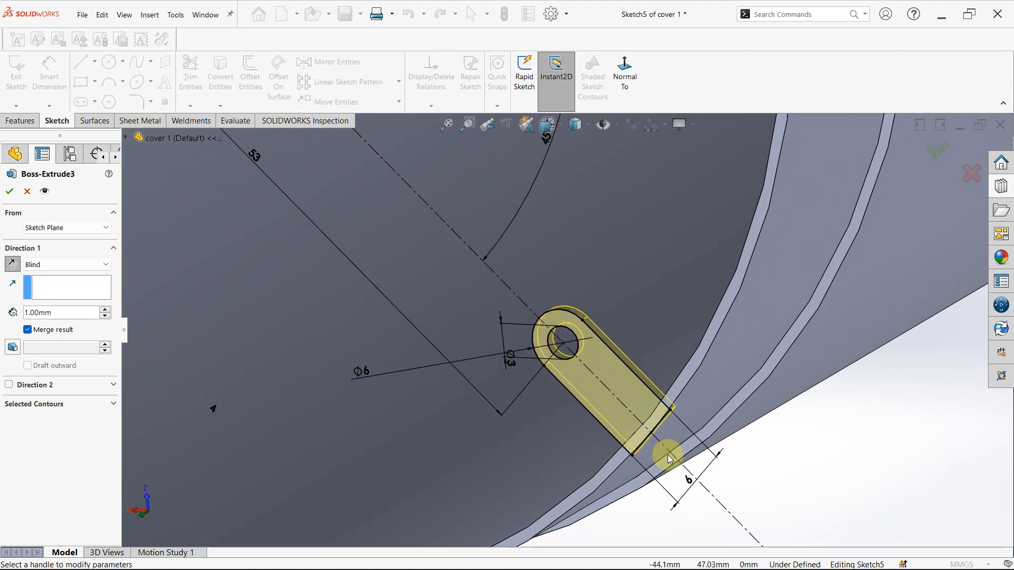
scroll(575, 342, "up", 8)
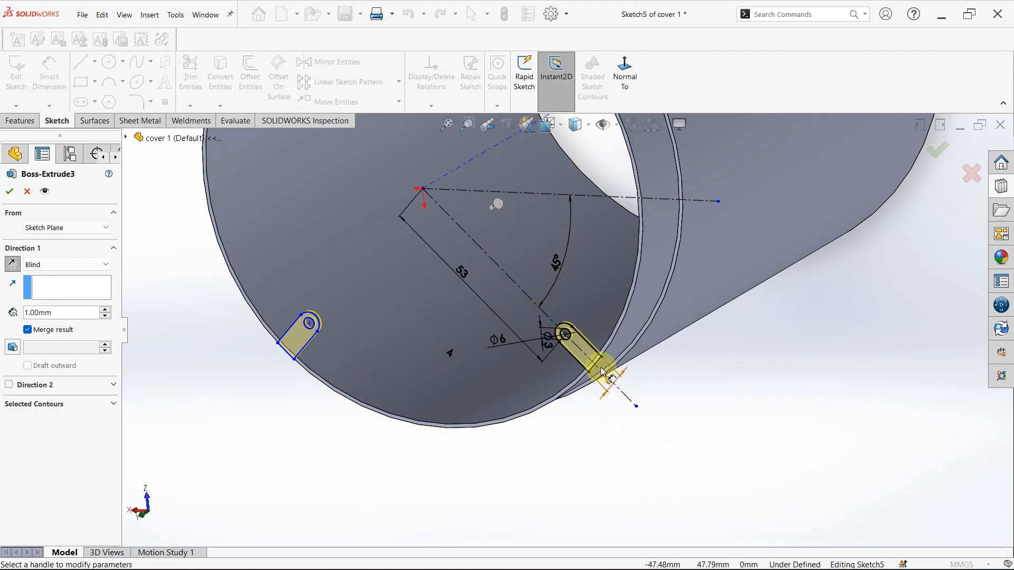
scroll(571, 359, "down", 4)
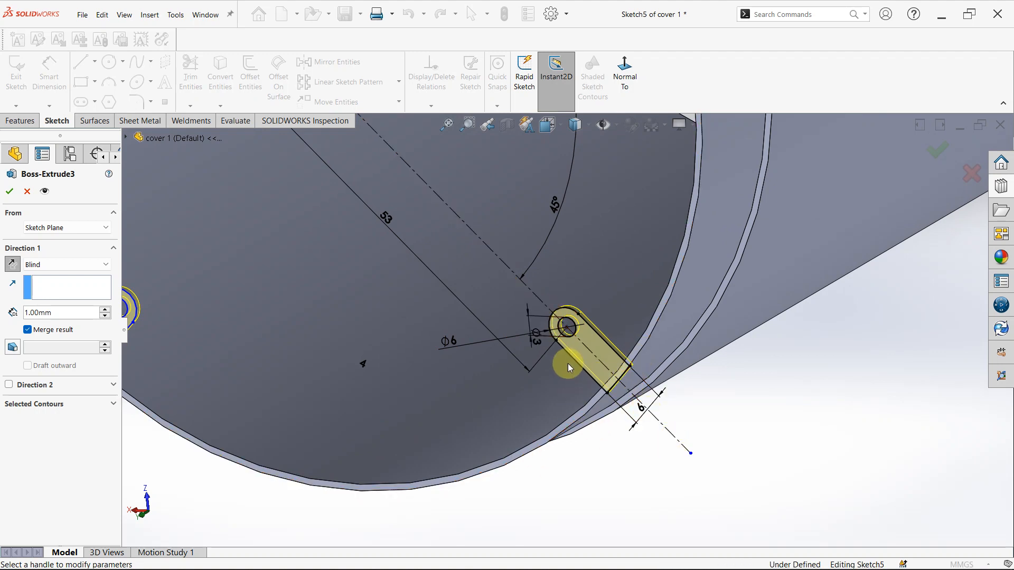
scroll(471, 309, "up", 4)
scroll(456, 315, "up", 3)
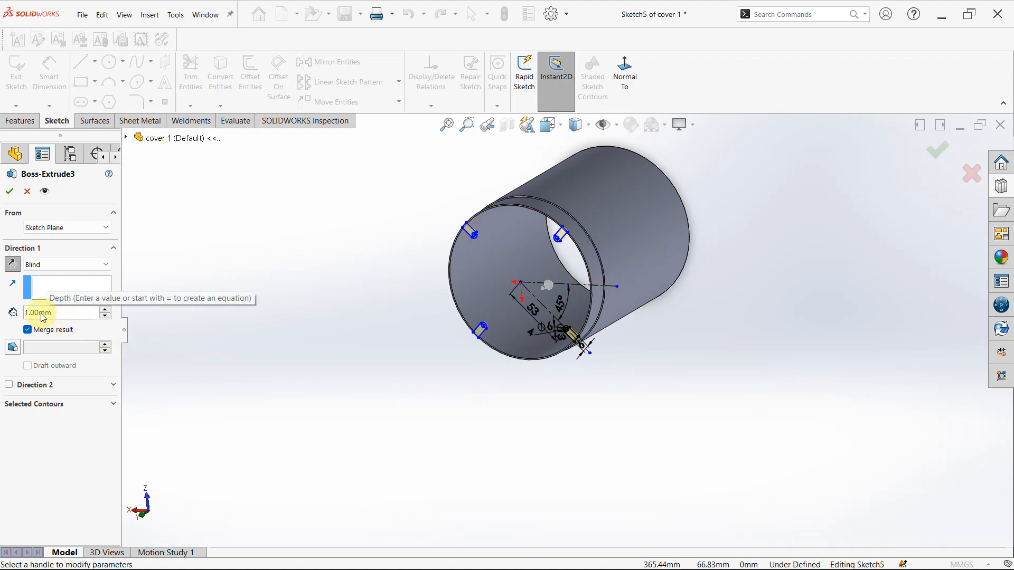
- Check the direction in which Boss-Extrude3's tabs are extruded from the rim, and close the feature's definition
middle_click_drag(452, 253, 620, 234)
scroll(502, 226, "down", 6)
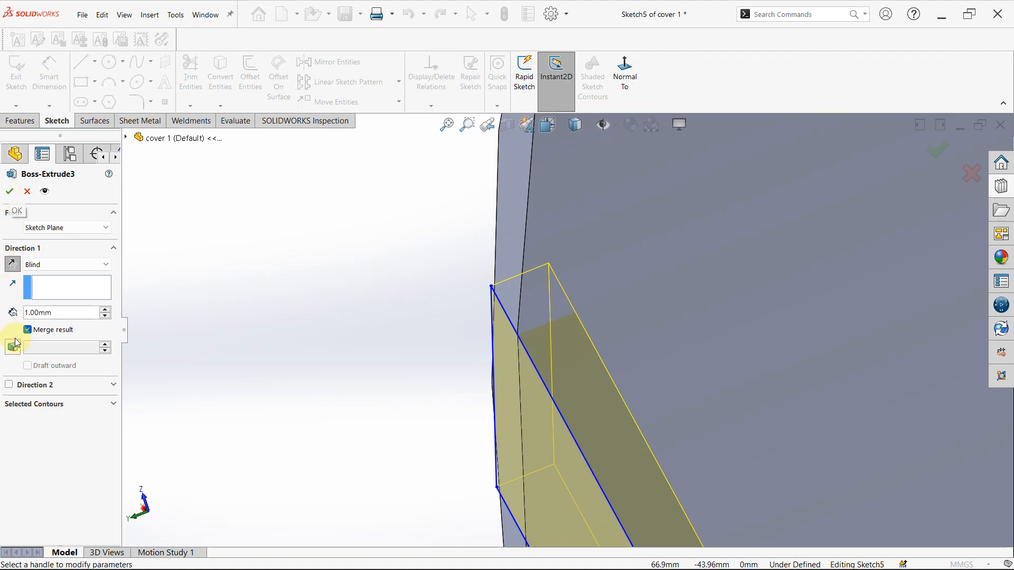
left_click(12, 193)
left_click(597, 351)
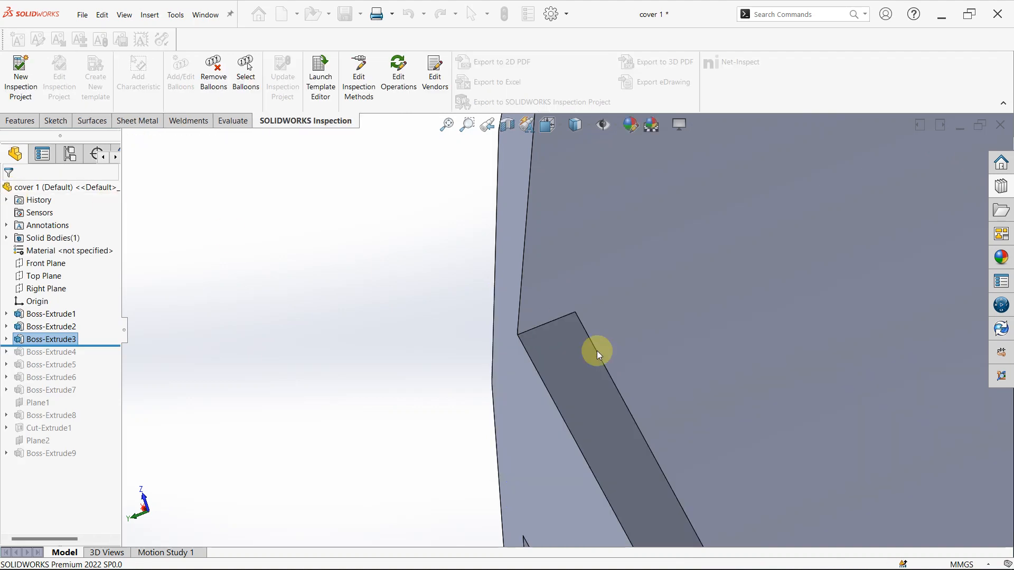
scroll(601, 353, "up", 5)
left_click(378, 404)
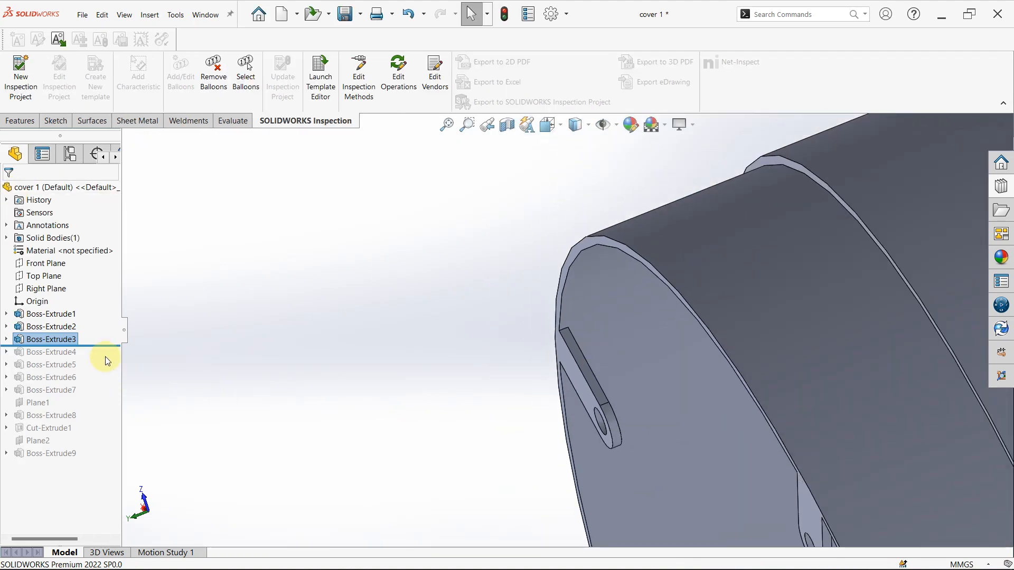
- Roll cover 1's history forward past Boss-Extrude4 and open the definition of its outer screw tabs
left_click_drag(111, 345, 112, 358)
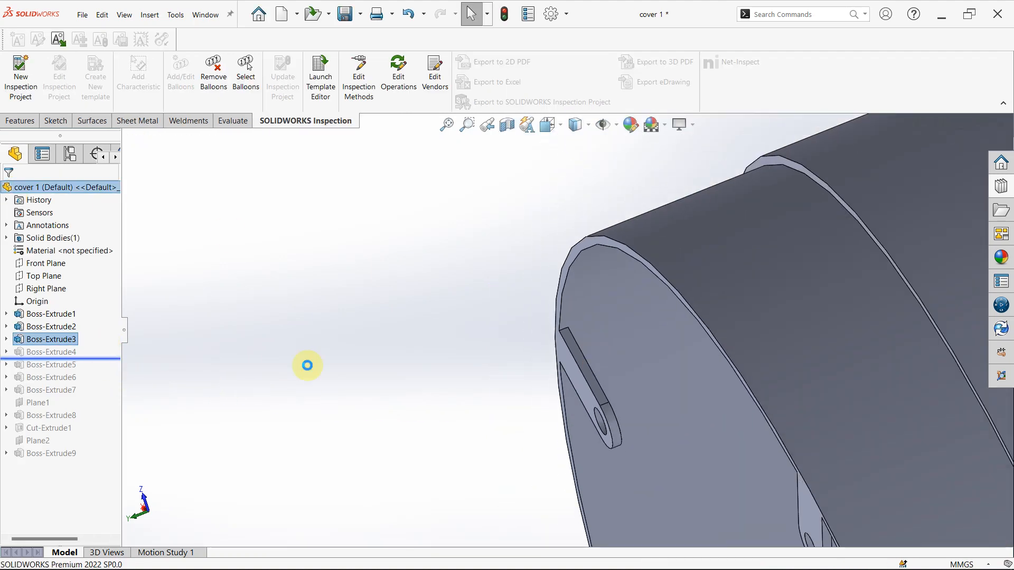
scroll(901, 409, "up", 5)
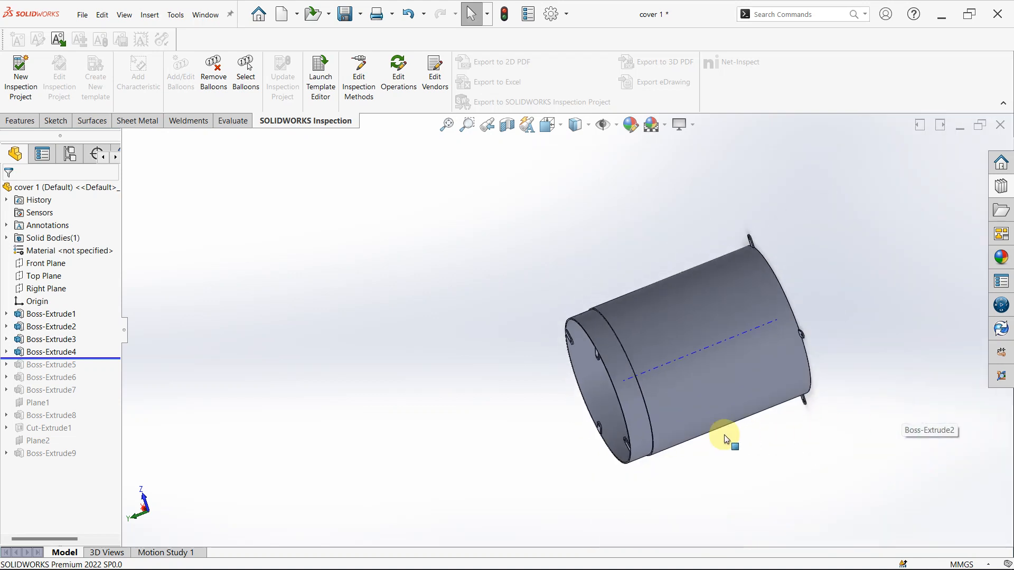
middle_click_drag(724, 435, 661, 412)
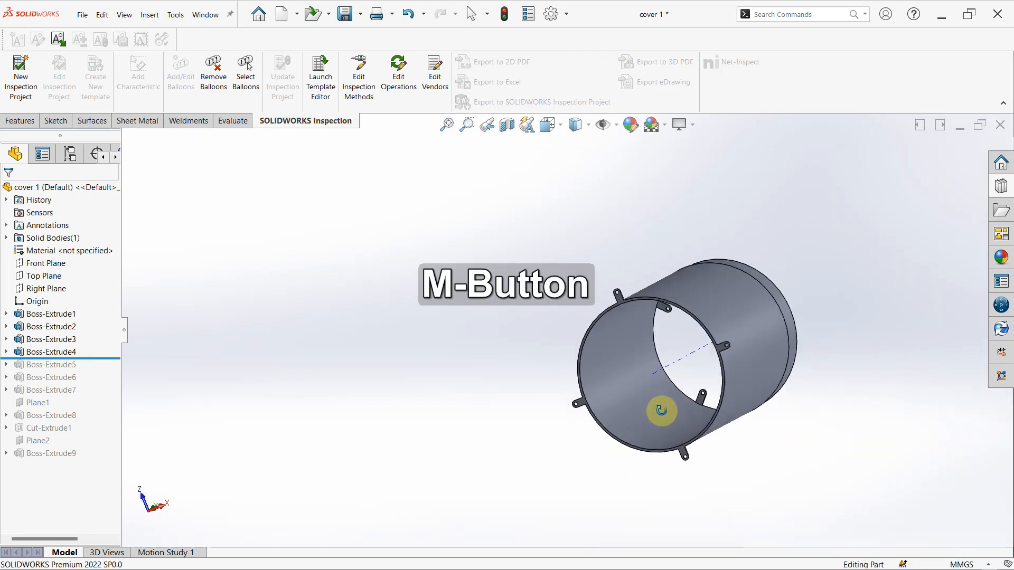
left_click(31, 353)
left_click(37, 322)
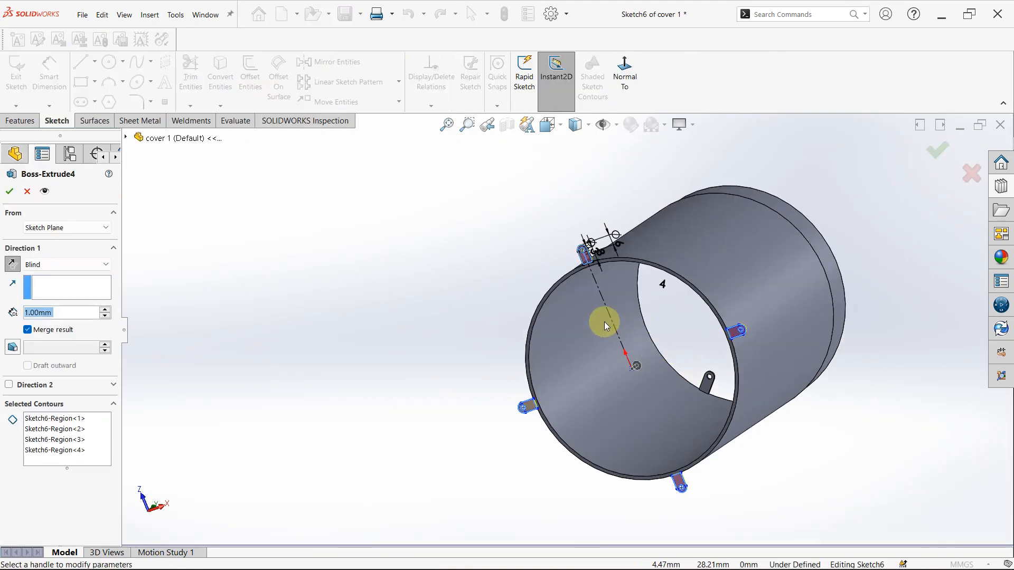
- Review Boss-Extrude4's outer tab height, hole and end diameters, the four tab positions around the rim and the blind extrusion depth
middle_click_drag(604, 321, 779, 278)
scroll(779, 278, "down", 5)
scroll(801, 285, "down", 2)
scroll(802, 285, "up", 3)
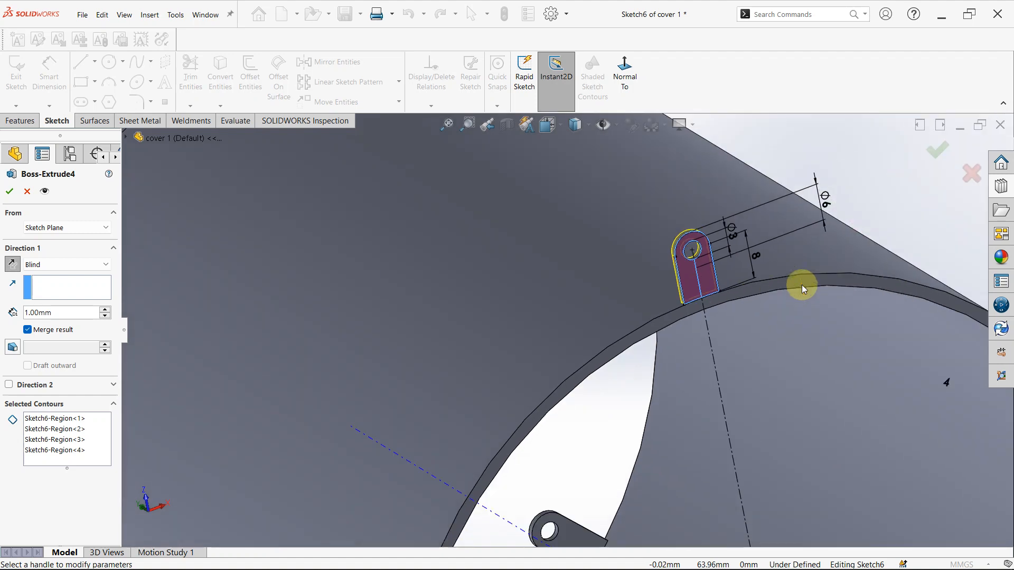
scroll(717, 293, "down", 5)
scroll(648, 224, "up", 1)
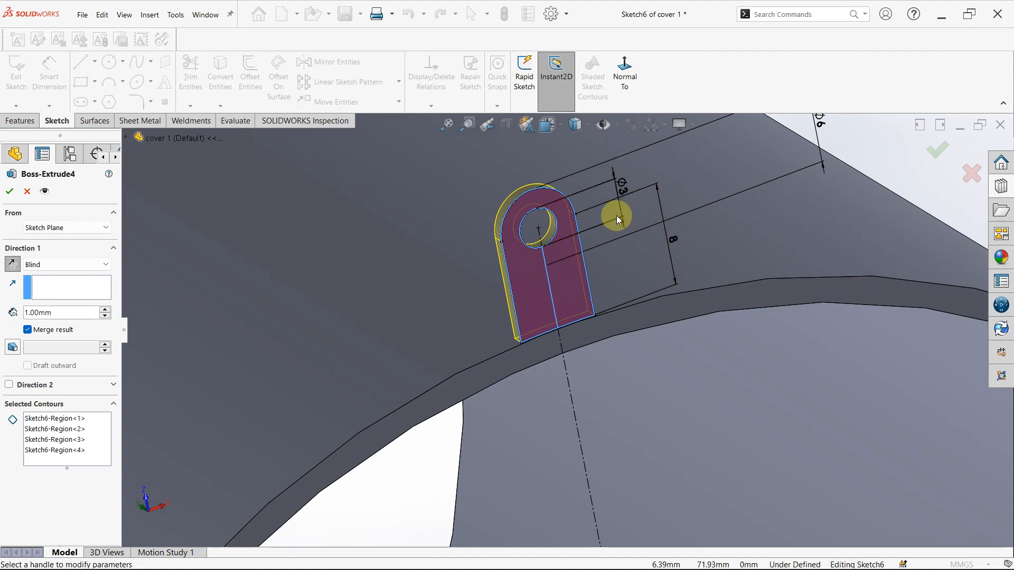
scroll(623, 206, "up", 2)
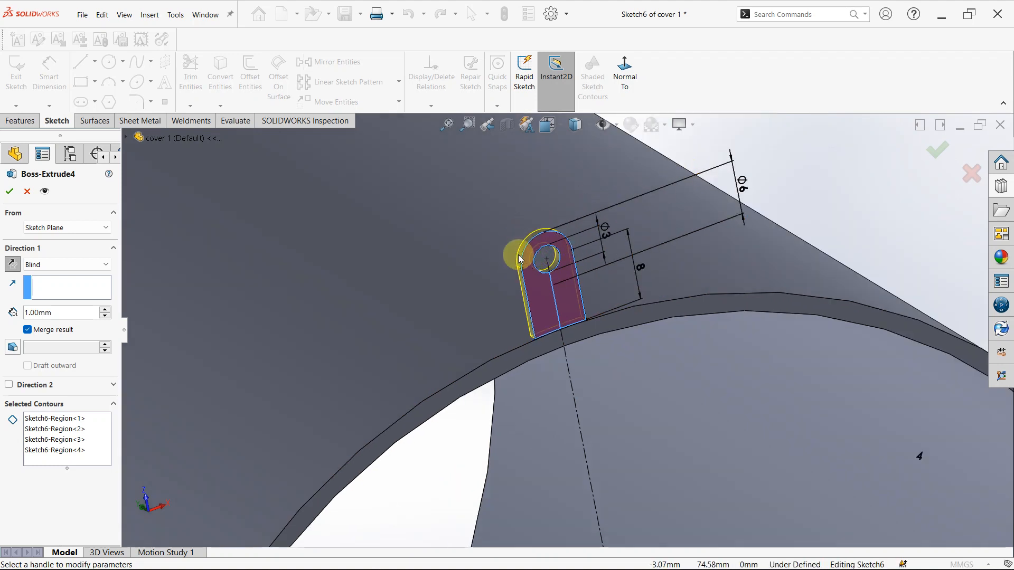
scroll(487, 268, "up", 1)
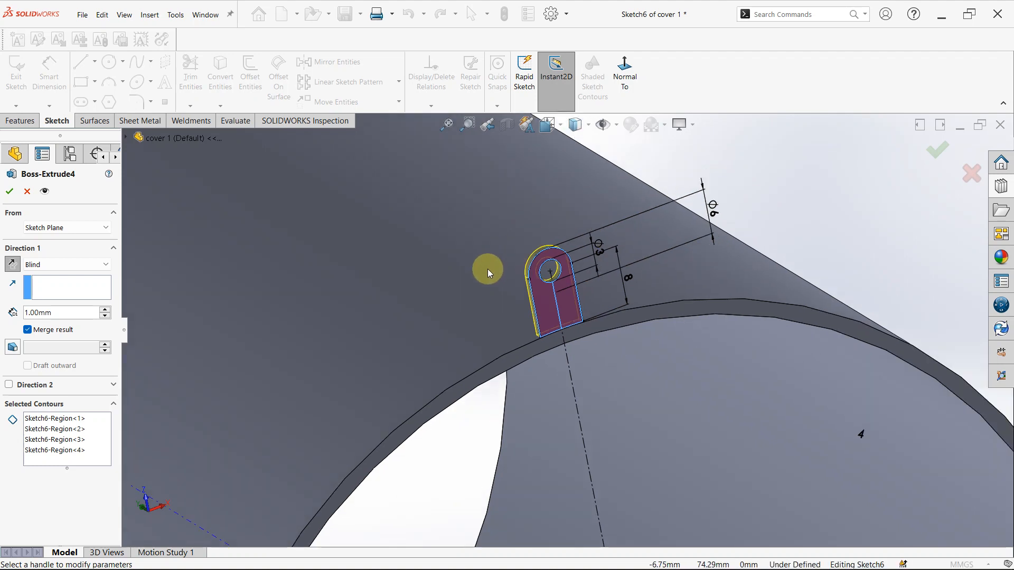
scroll(661, 408, "up", 6)
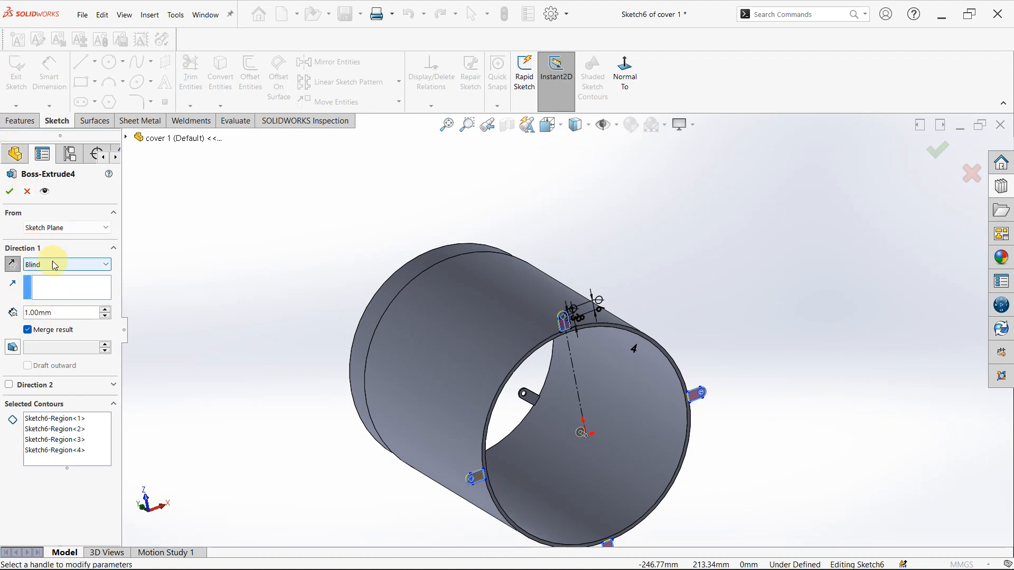
- Examine the extrusion direction of Boss-Extrude4's outer tab from the side, and close the feature's definition
scroll(560, 368, "down", 5)
middle_click_drag(637, 248, 715, 253)
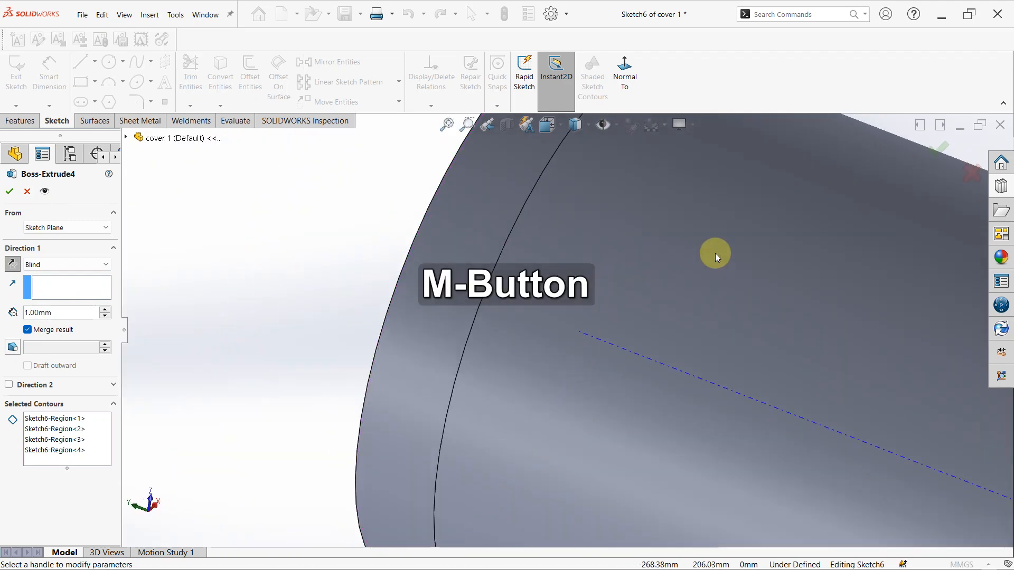
scroll(716, 254, "up", 4)
scroll(896, 278, "down", 3)
scroll(462, 401, "down", 6)
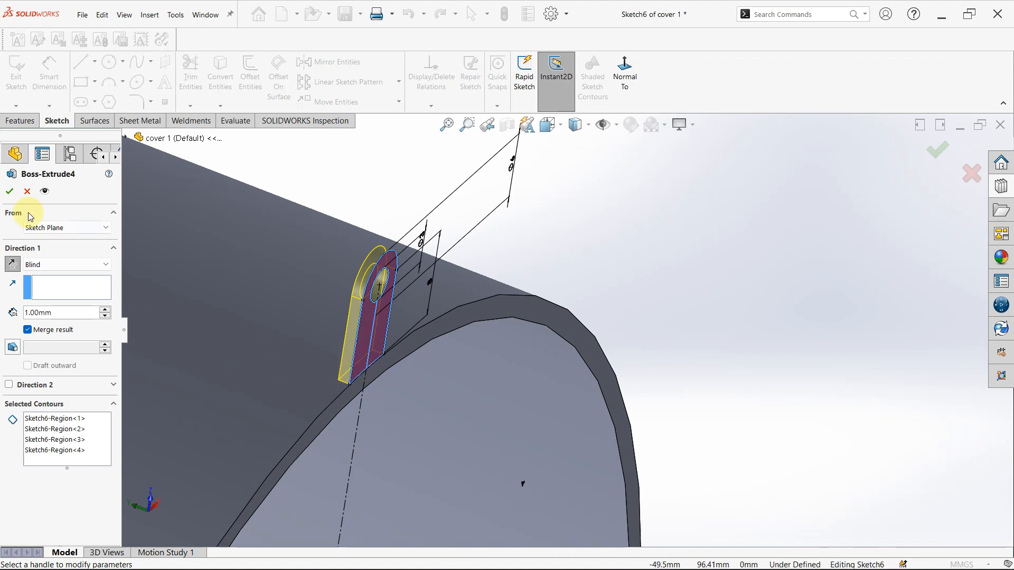
left_click(27, 191)
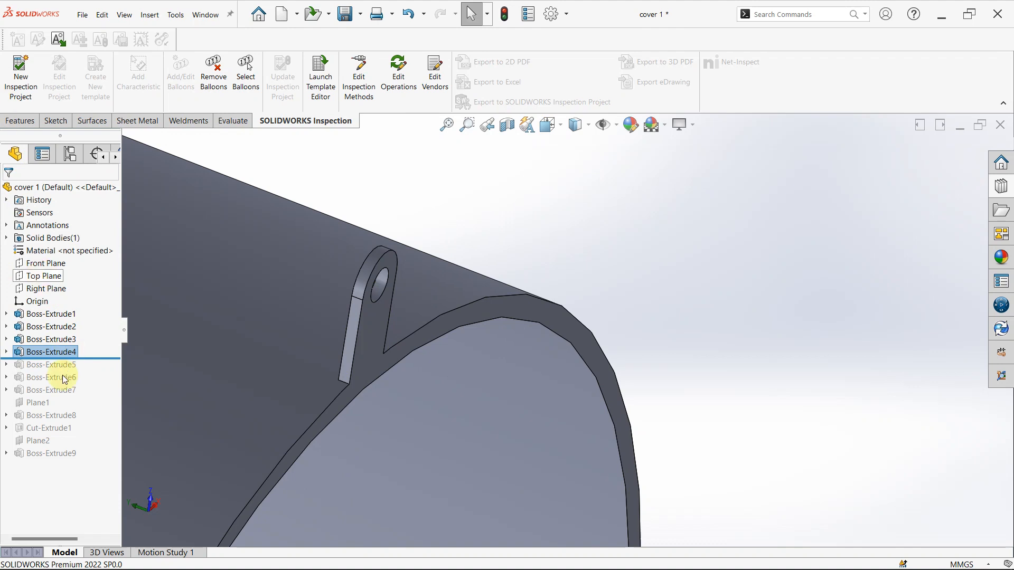
- Roll the history forward past Boss-Extrude5 and open the definition of the central ring
left_click_drag(84, 358, 78, 365)
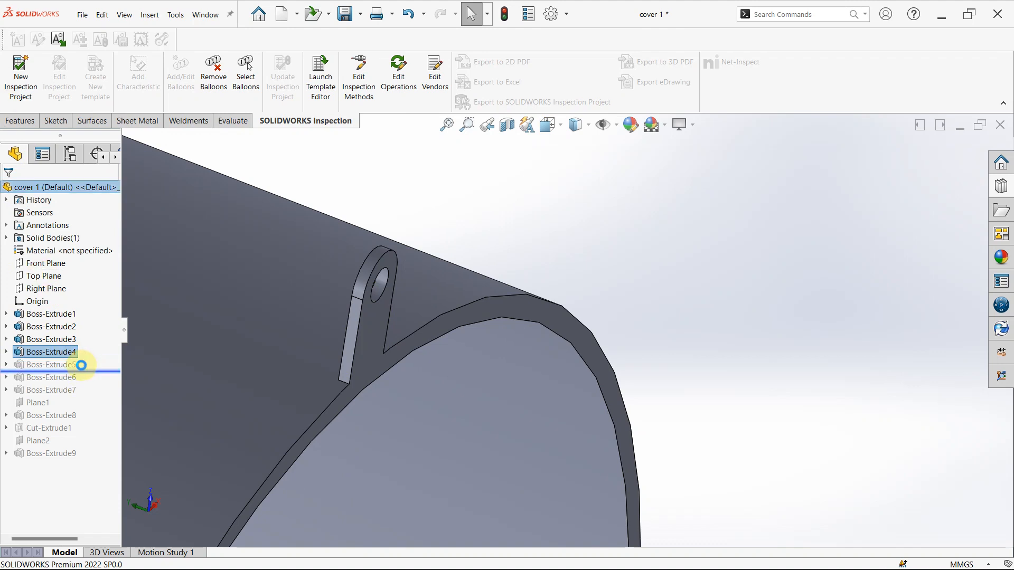
left_click(73, 364)
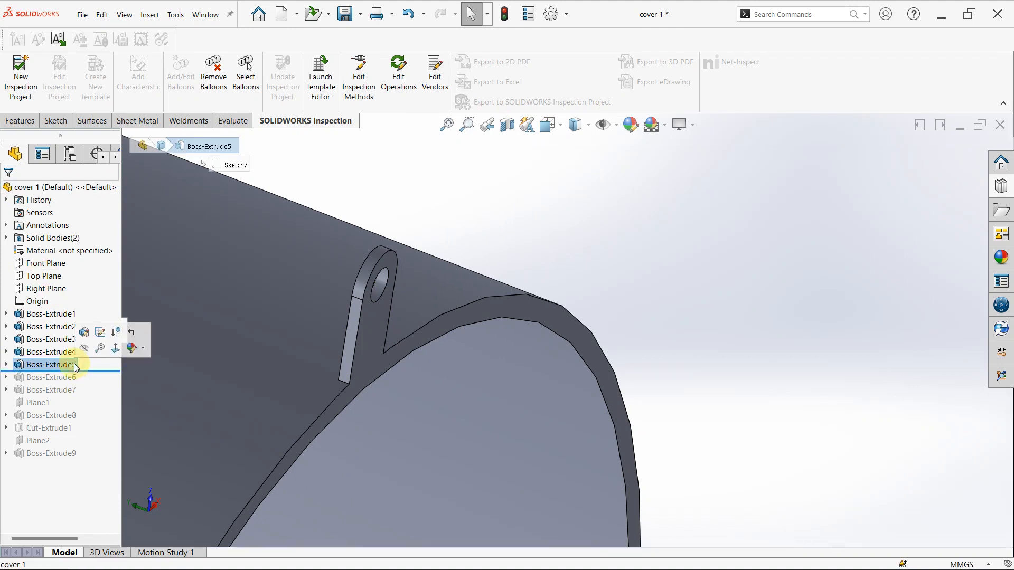
left_click(85, 332)
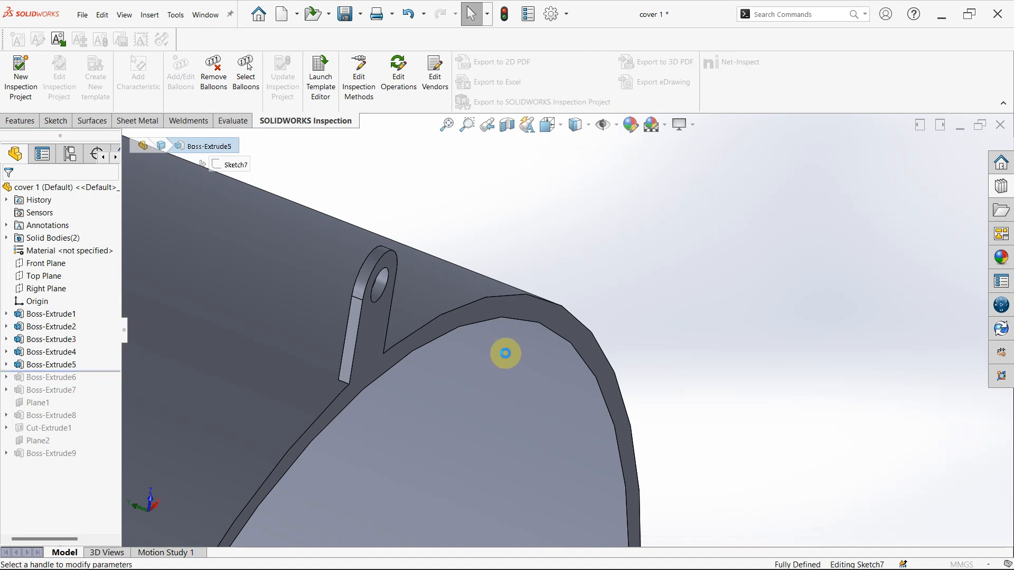
- Review the central ring's inner and outer diameters, blind depth and merge option in Boss-Extrude5, and close its definition
scroll(395, 368, "up", 10)
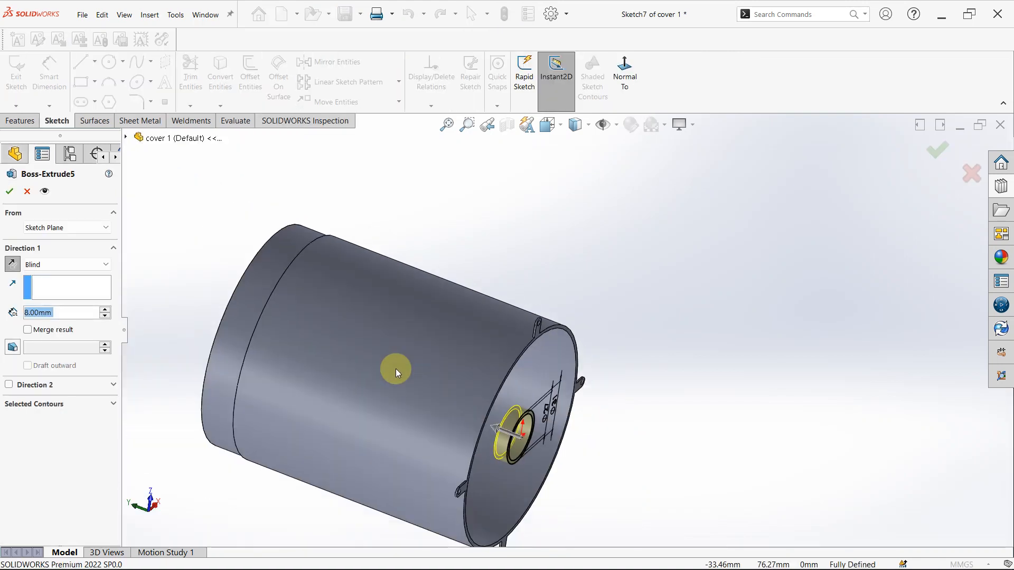
scroll(493, 427, "down", 4)
scroll(561, 393, "down", 3)
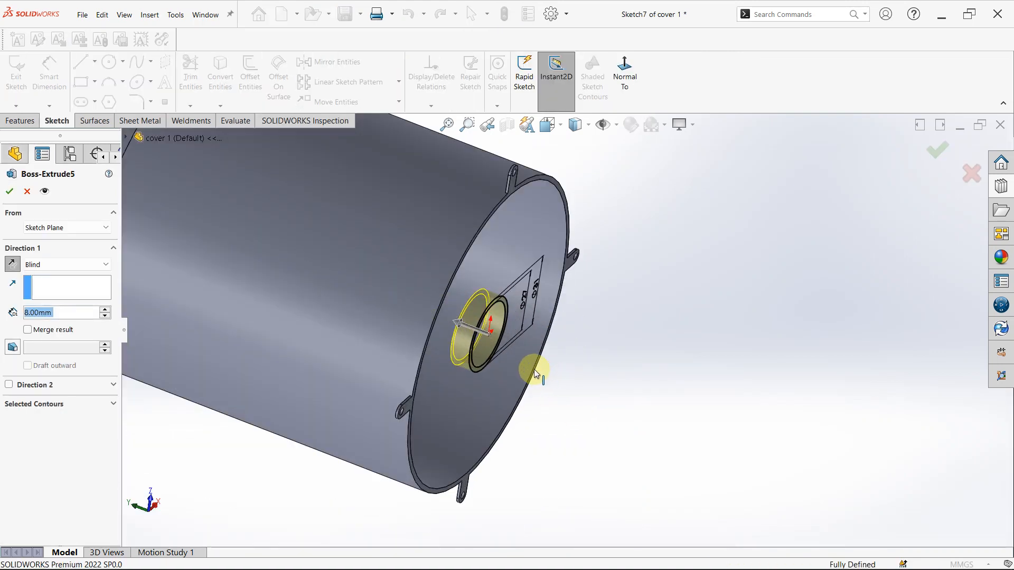
middle_click_drag(535, 374, 362, 265)
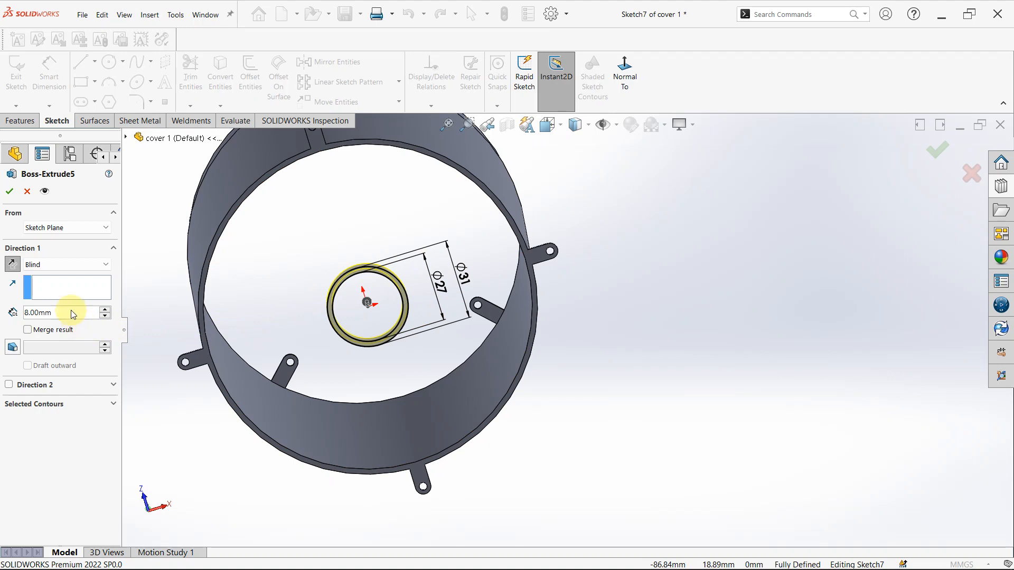
left_click(28, 330)
left_click(28, 330)
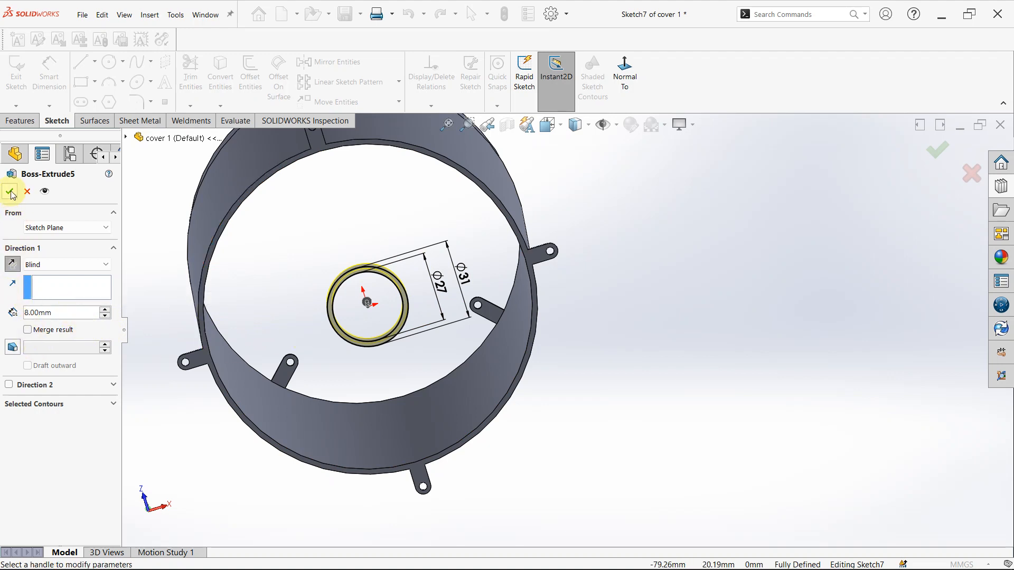
left_click(11, 192)
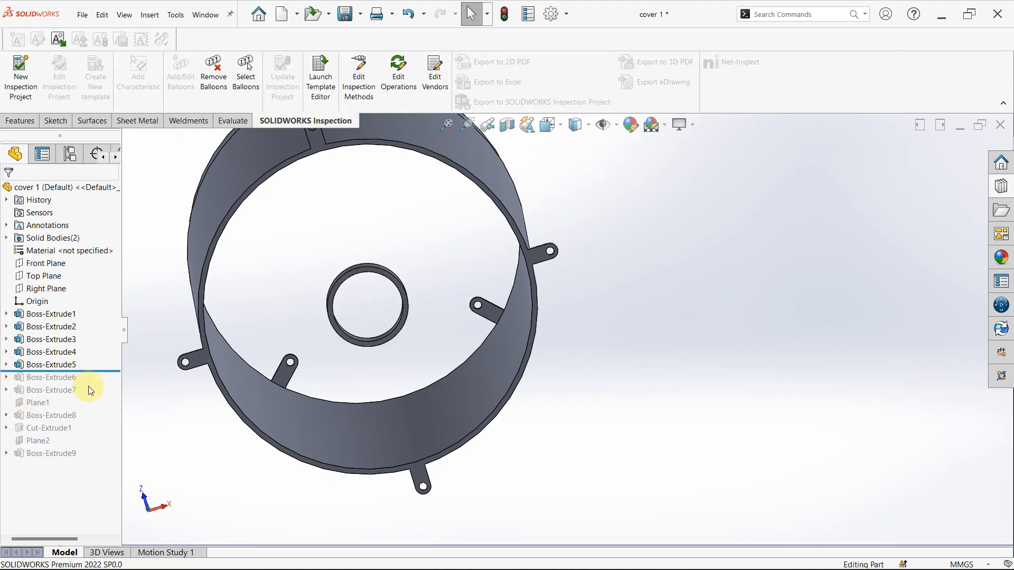
- Roll the history forward past Boss-Extrude6 and open the definition of the lip inside the central ring
left_click_drag(104, 371, 98, 387)
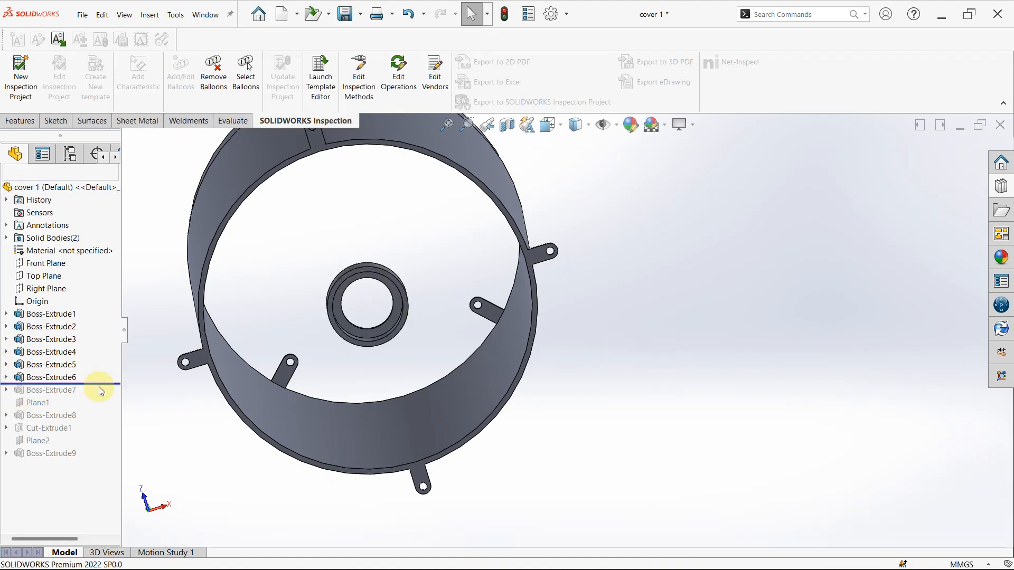
scroll(350, 301, "down", 3)
middle_click_drag(402, 283, 365, 300)
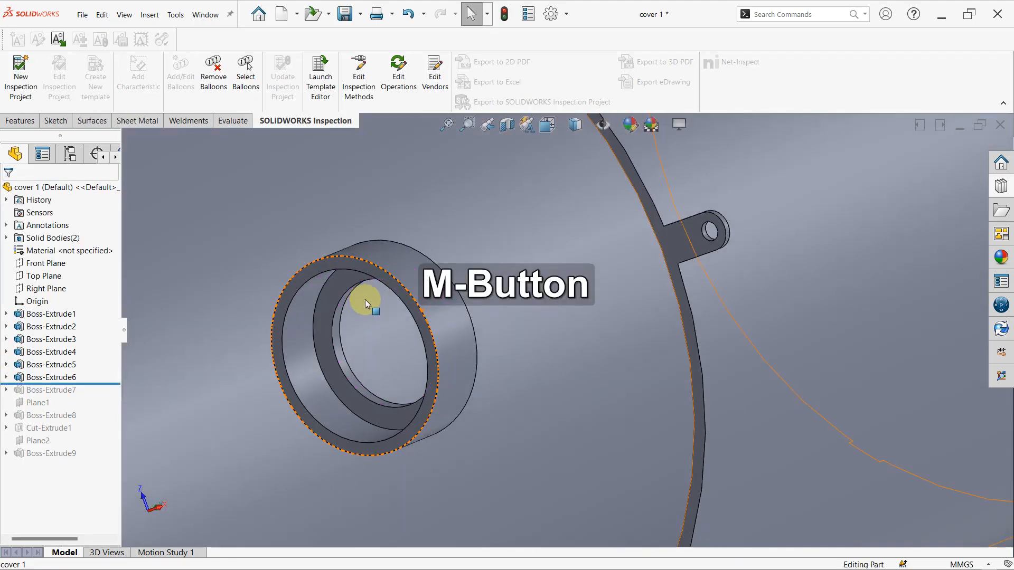
scroll(365, 299, "up", 3)
left_click(51, 377)
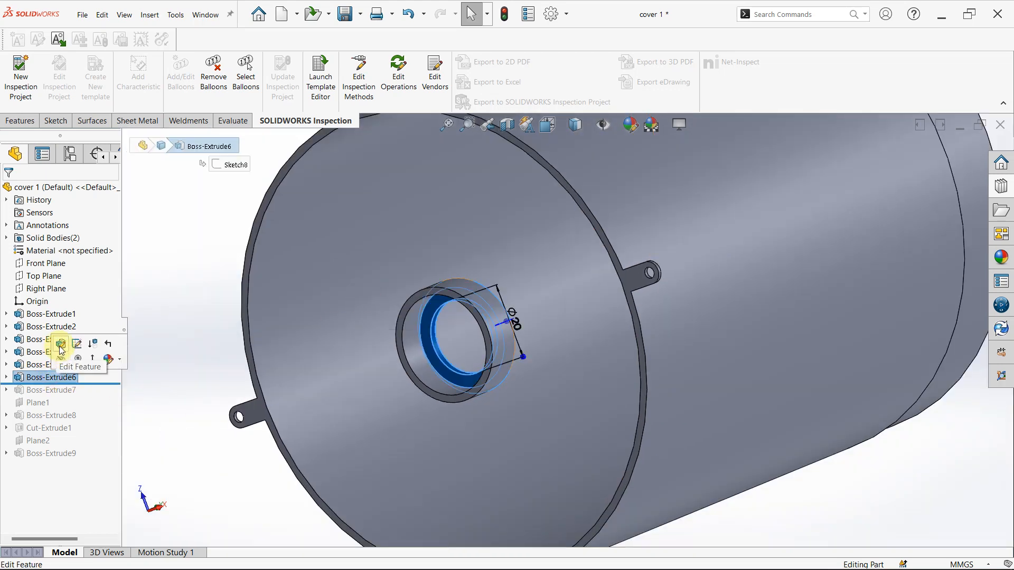
left_click(61, 346)
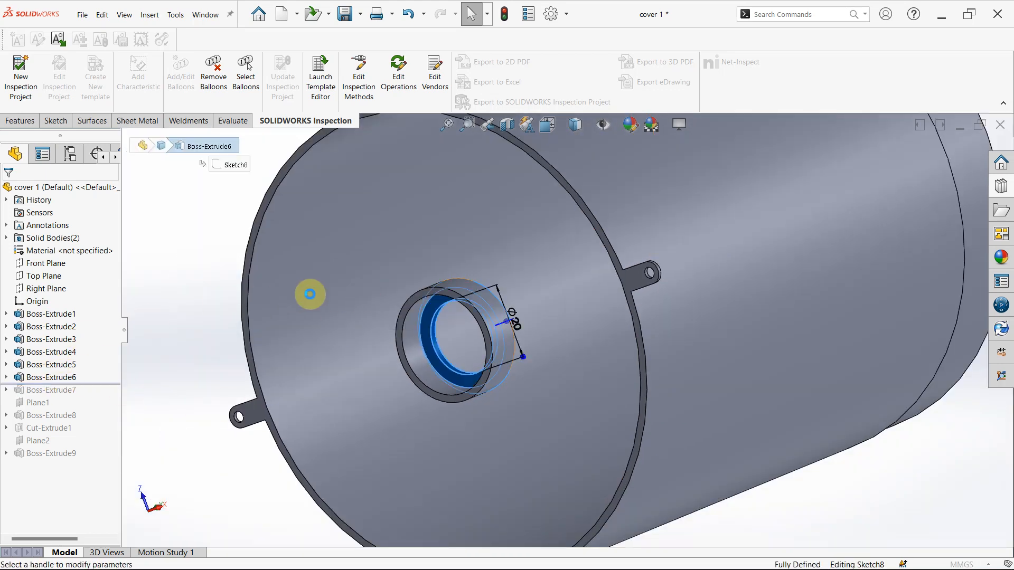
- Review the lip's circular profile, blind depth, merge option and feature scope in Boss-Extrude6, and close its definition
mouse_move(507, 296)
middle_mouse_down()
mouse_move(544, 363)
mouse_move(501, 368)
mouse_move(519, 380)
mouse_move(496, 386)
middle_mouse_up()
scroll(346, 392, "down", 5)
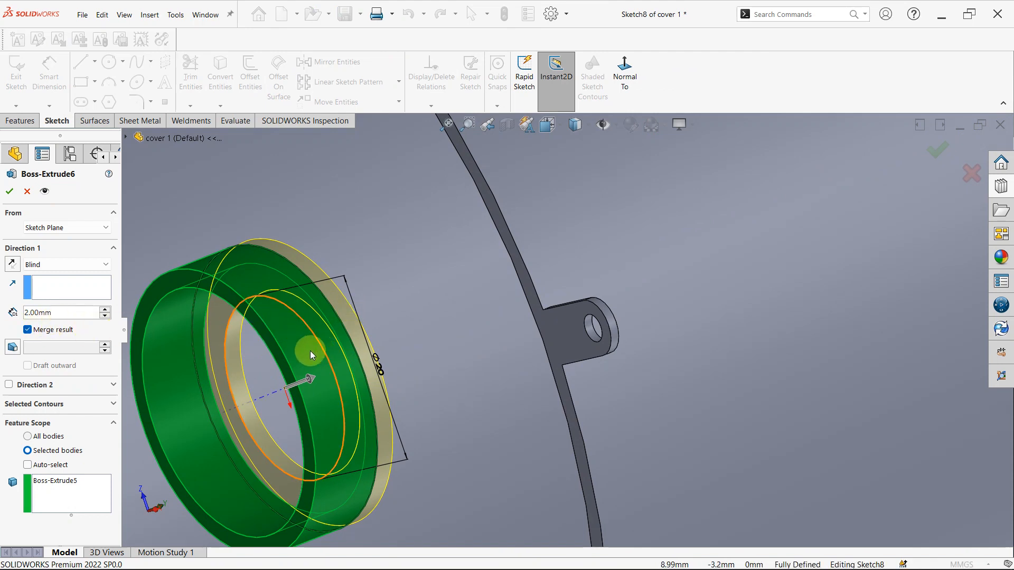
middle_click_drag(307, 350, 173, 395)
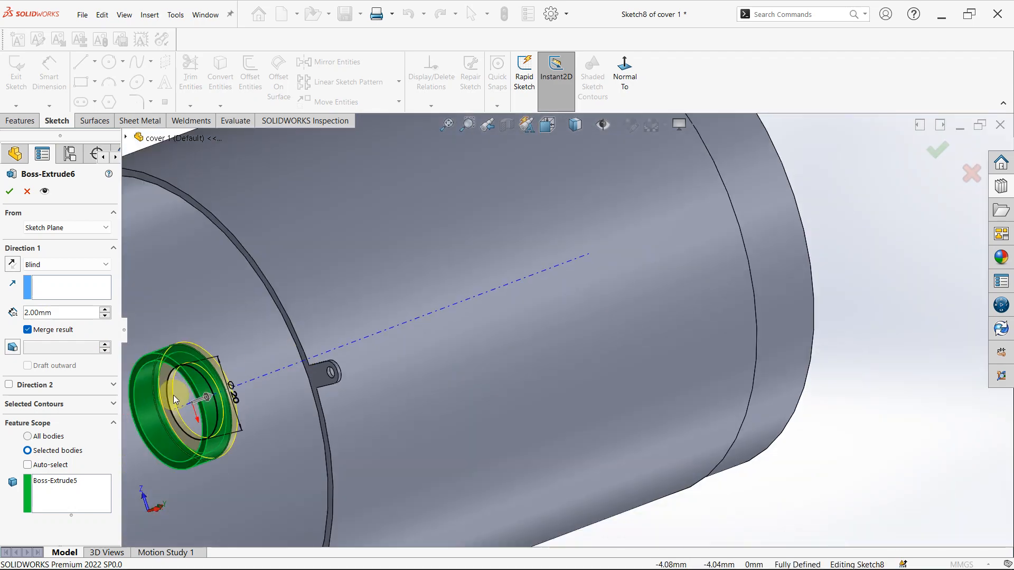
scroll(237, 380, "down", 3)
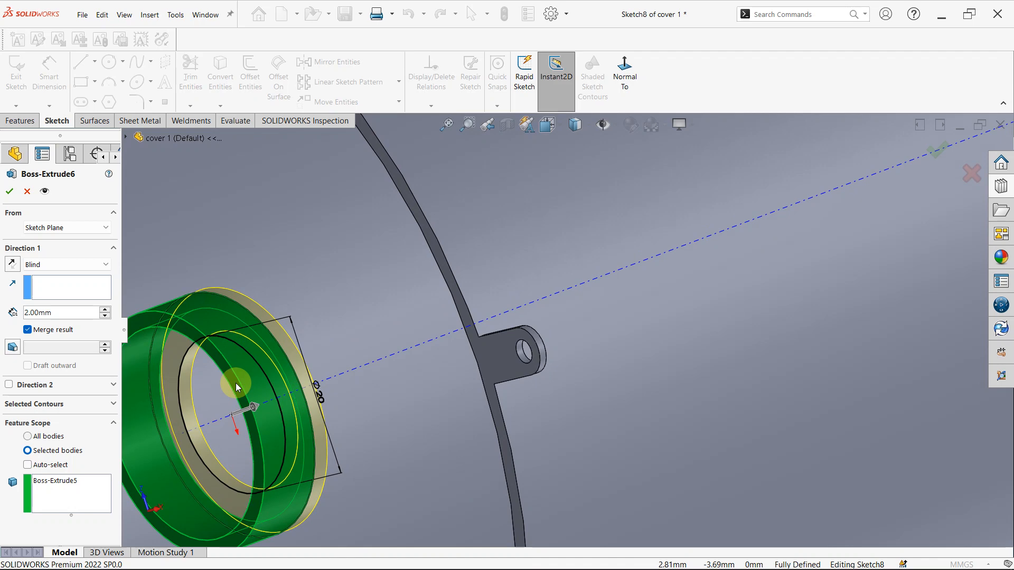
scroll(224, 365, "down", 3)
middle_click_drag(224, 364, 683, 360)
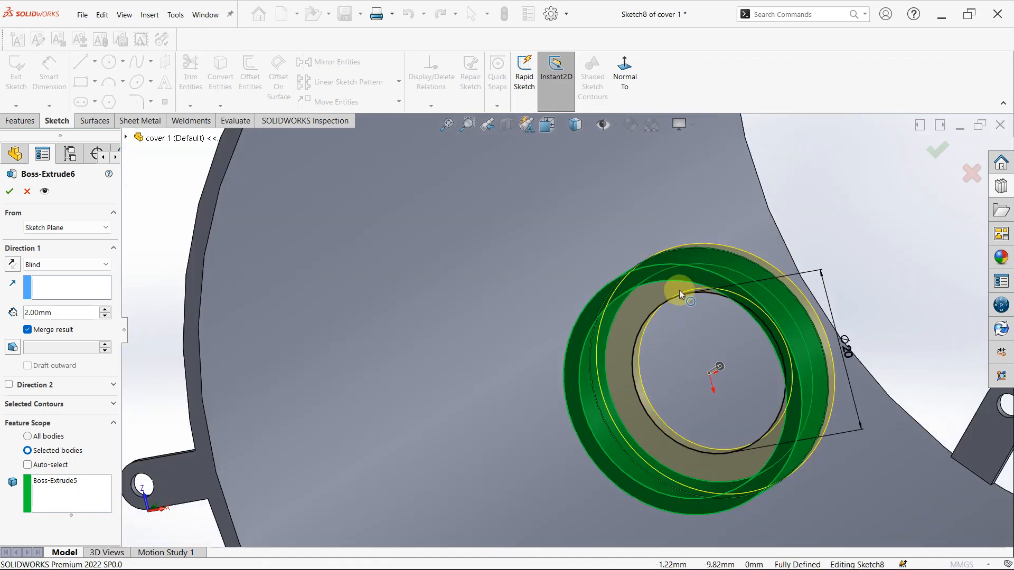
middle_click_drag(679, 290, 670, 310)
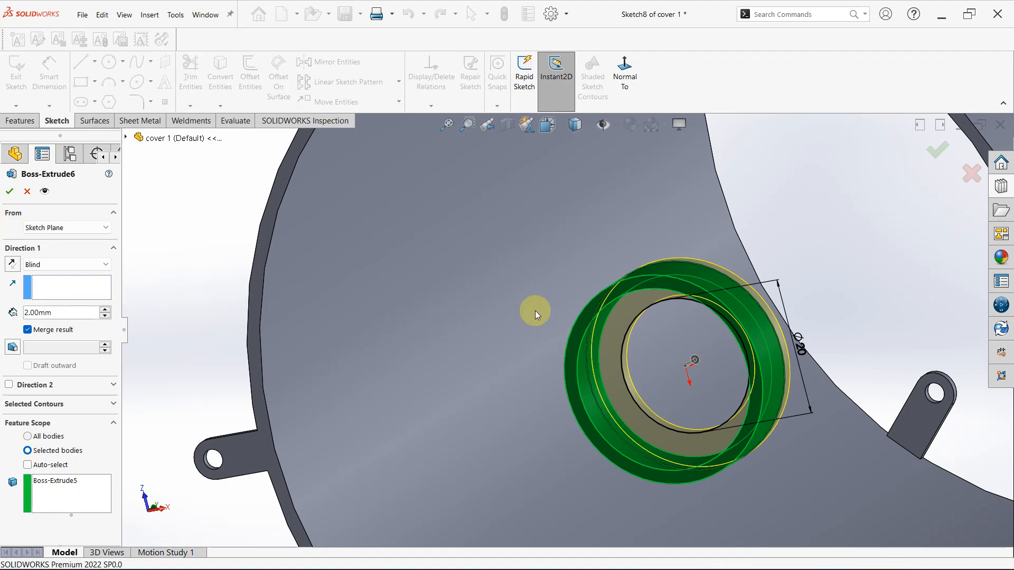
mouse_move(738, 362)
middle_mouse_down()
mouse_move(712, 371)
mouse_move(729, 369)
middle_mouse_up()
scroll(701, 360, "down", 3)
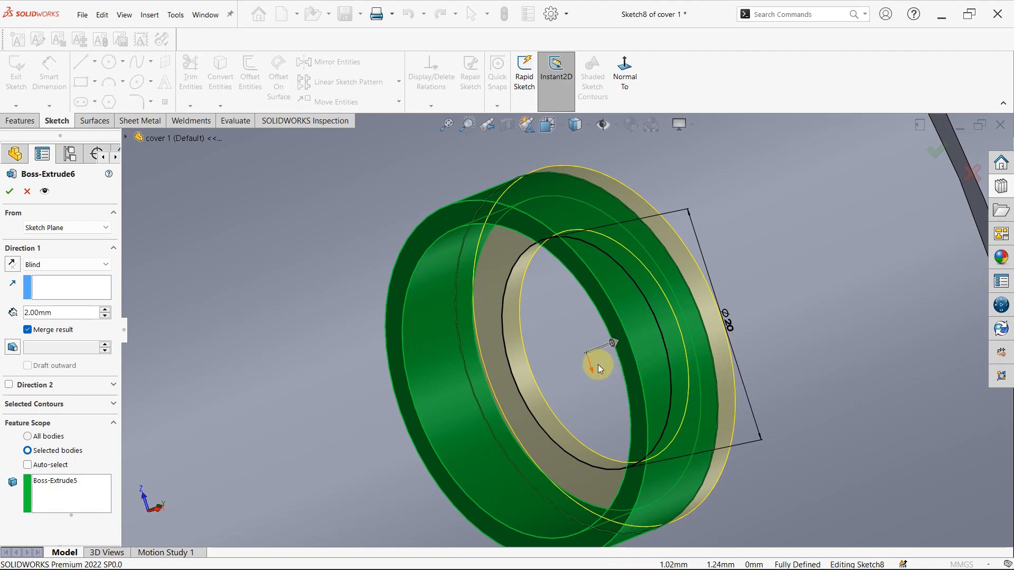
left_click(10, 192)
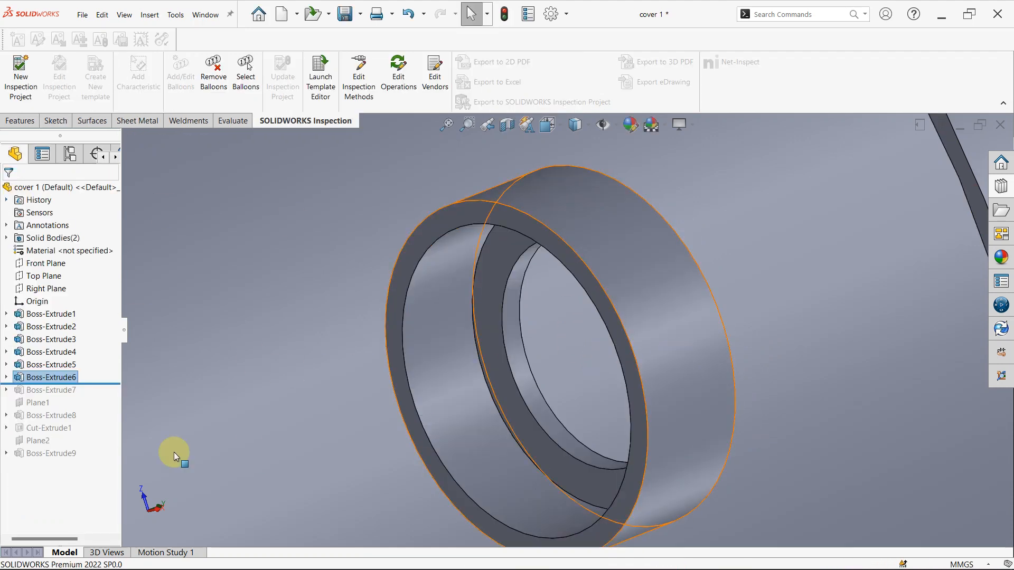
- Open Sketch8 under Boss-Extrude6 for editing and add a driven diameter dimension to its outer circle
left_click(7, 378)
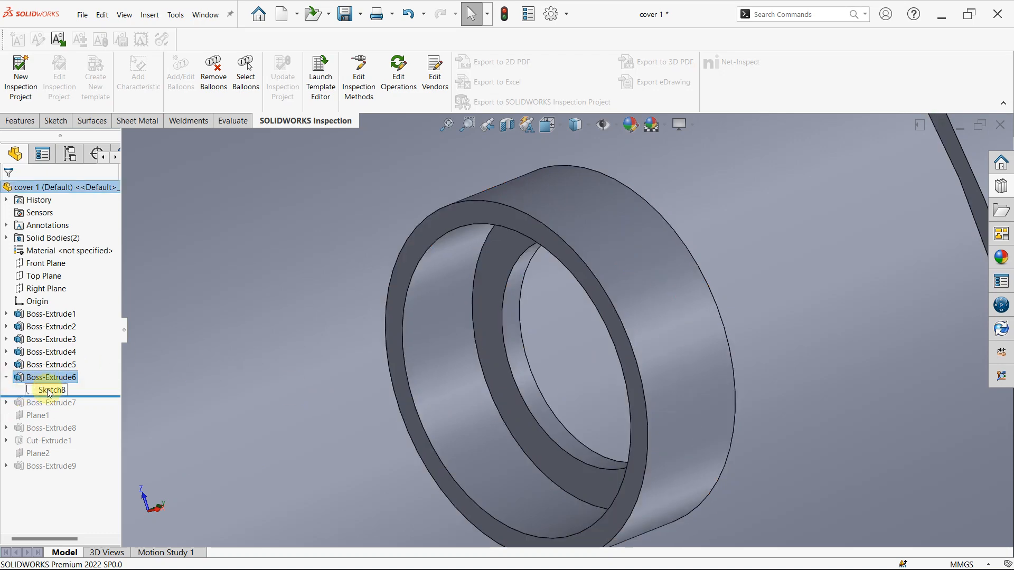
left_click(50, 390)
left_click(57, 355)
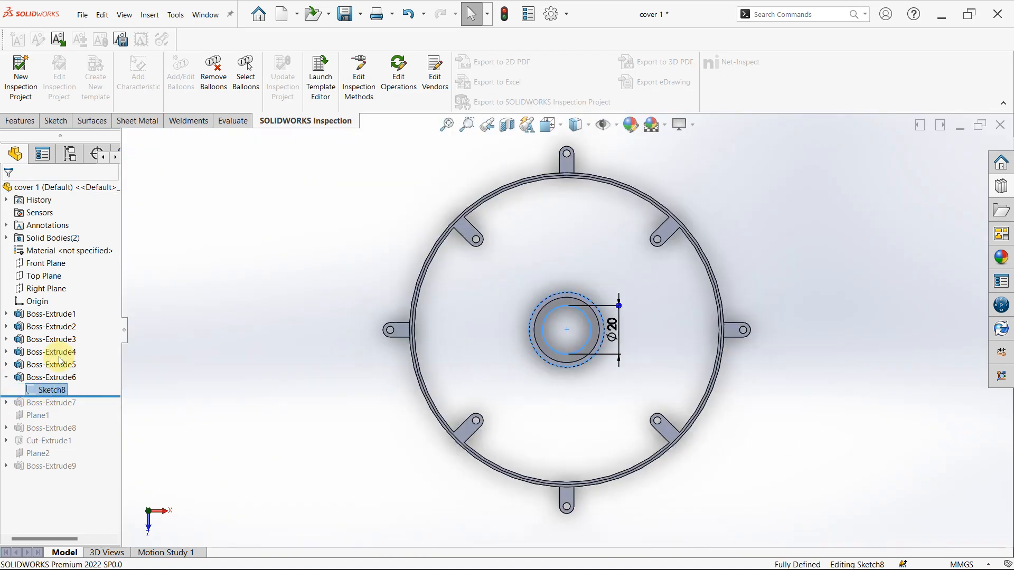
scroll(571, 351, "down", 5)
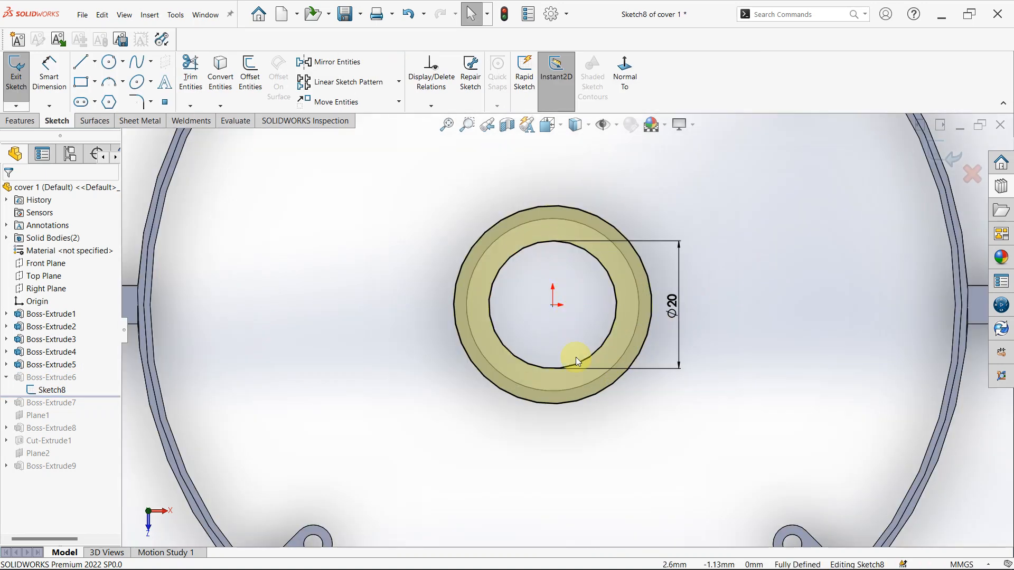
right_click_drag(784, 401, 792, 349)
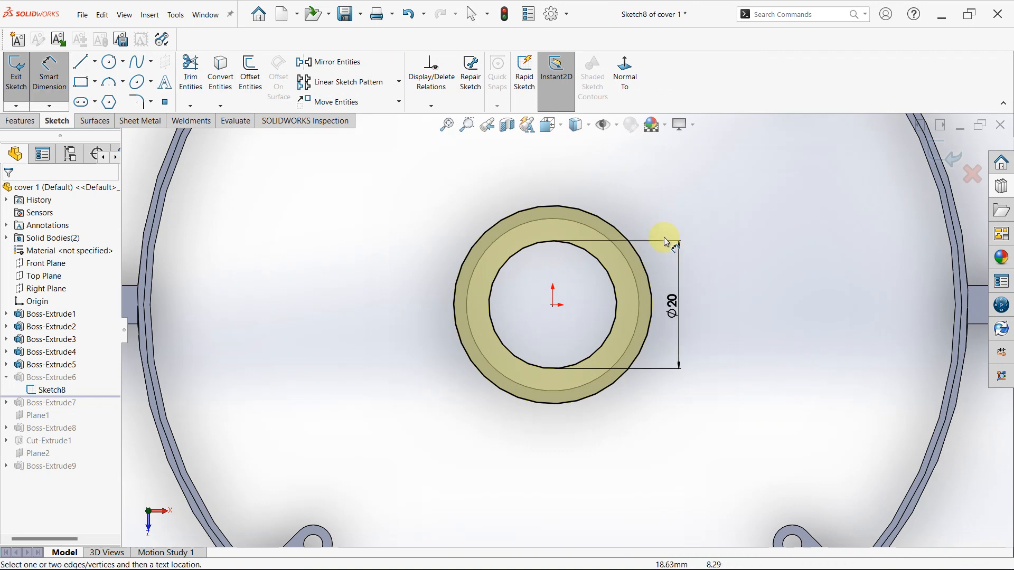
left_click(514, 219)
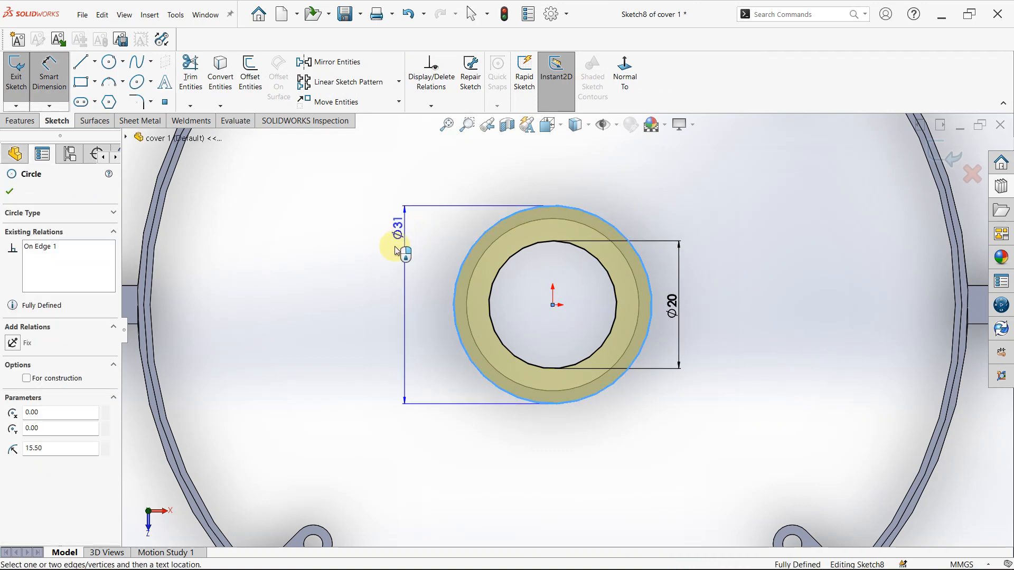
left_click(397, 248)
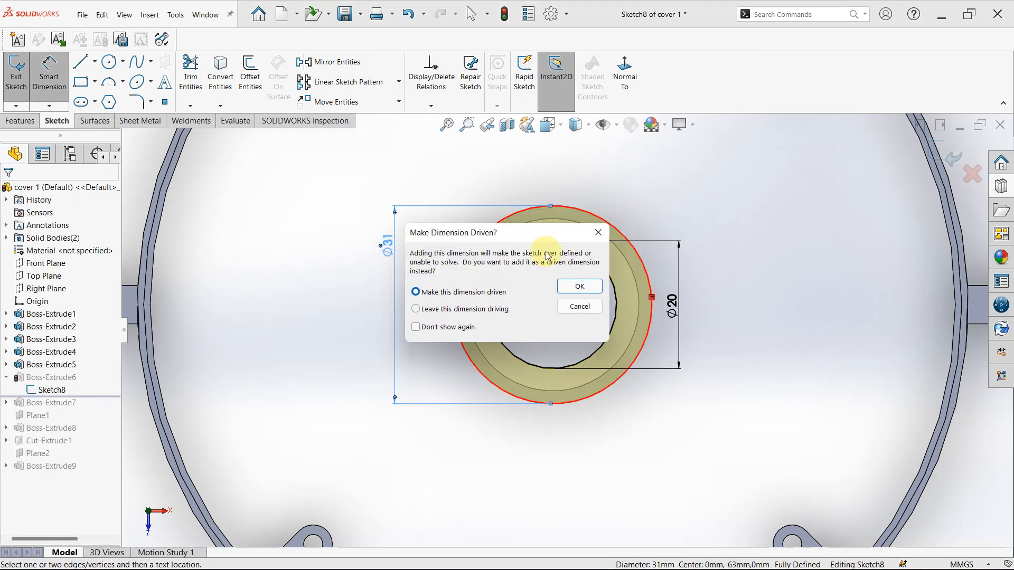
left_click(579, 287)
- Examine the lip's sketch profile against the central ring from an oblique view, and exit Sketch8
middle_click_drag(714, 196, 574, 222)
scroll(765, 311, "down", 2)
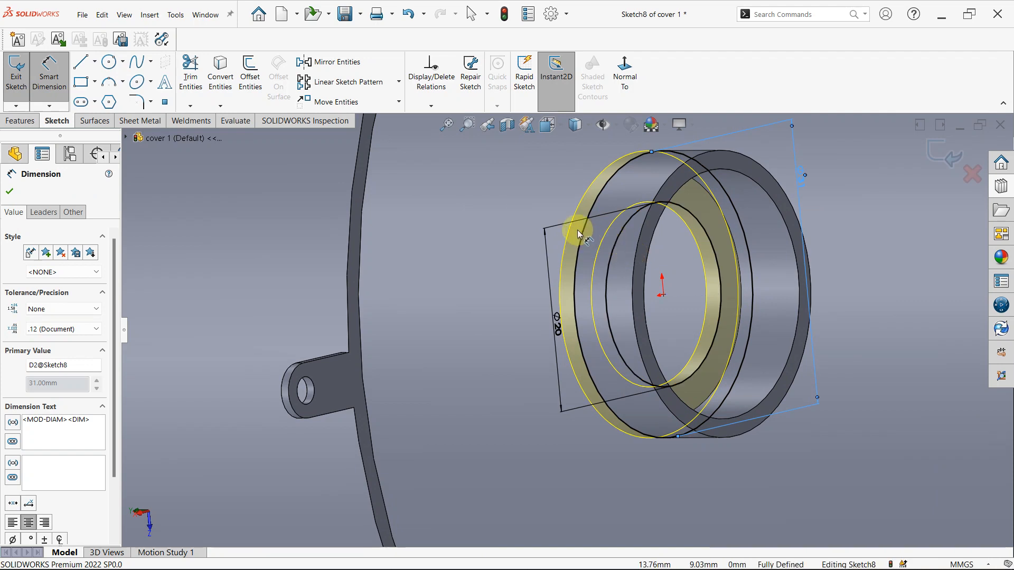
middle_click_drag(683, 310, 984, 213)
scroll(726, 323, "up", 9)
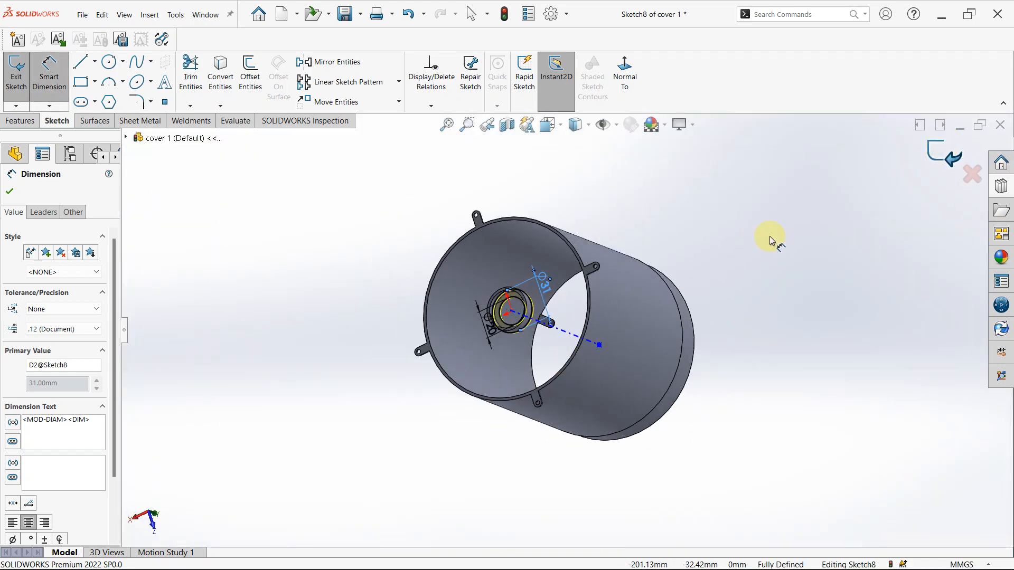
left_click(930, 152)
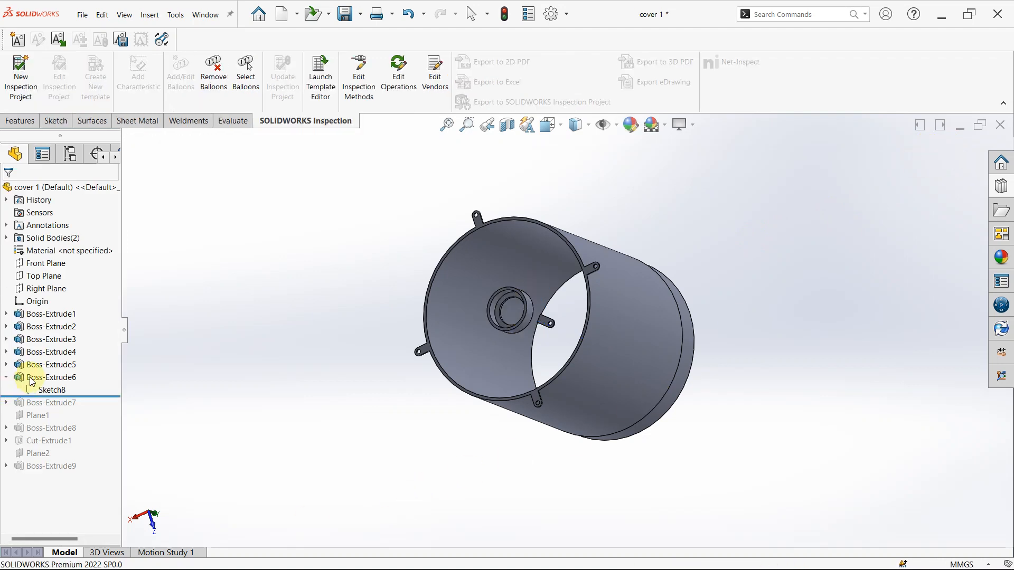
- Roll the history forward past Boss-Extrude7 and open its Sketch9 of the four radial ribs for editing
left_click_drag(104, 401, 99, 412)
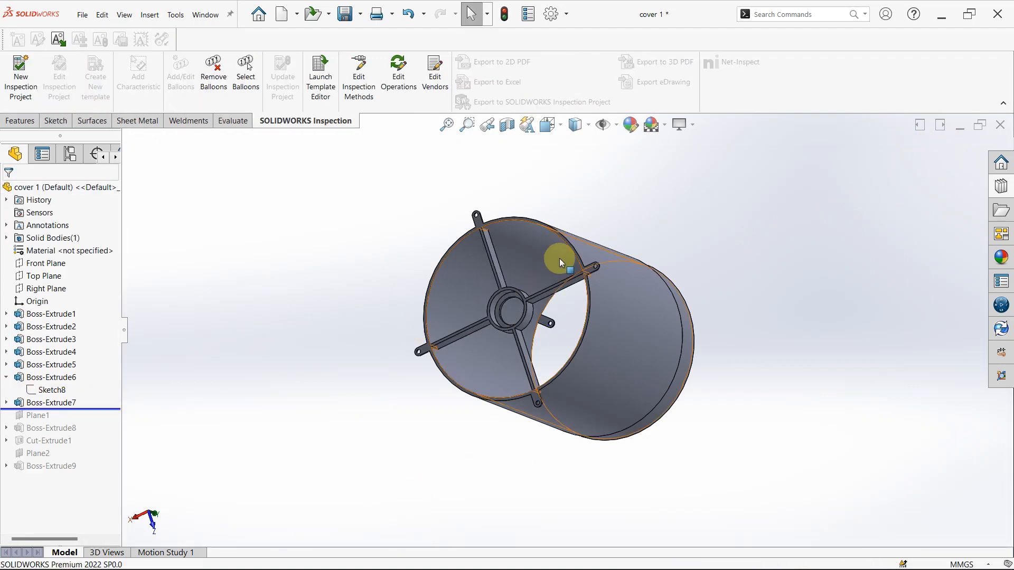
scroll(559, 258, "down", 4)
middle_click_drag(521, 301, 519, 371)
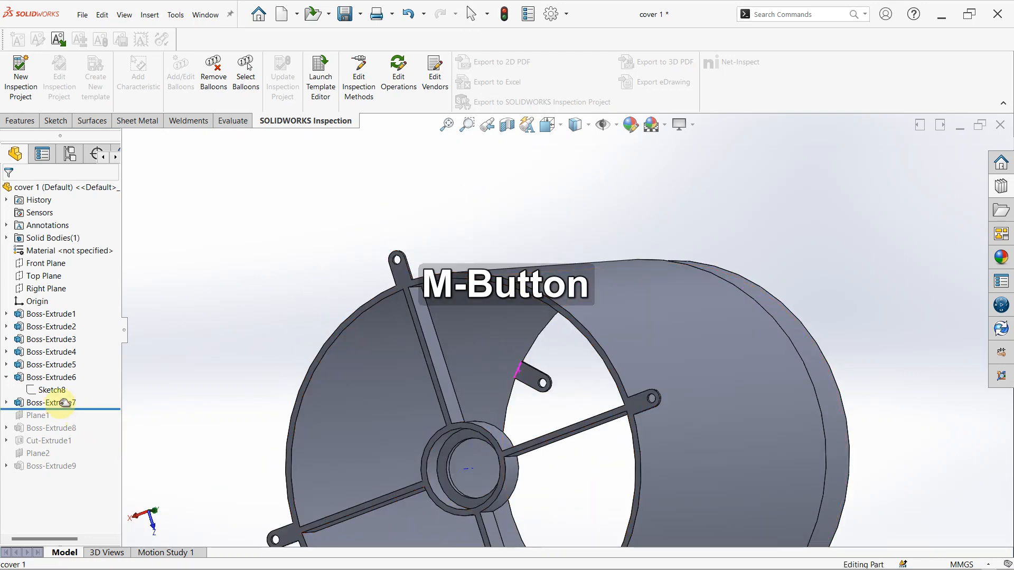
left_click(6, 402)
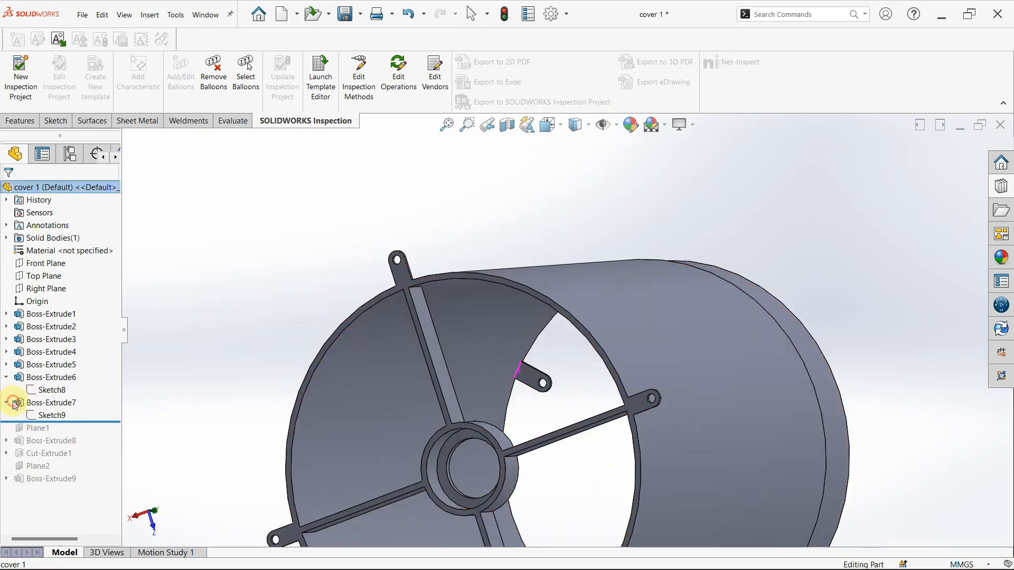
left_click(45, 415)
left_click(54, 381)
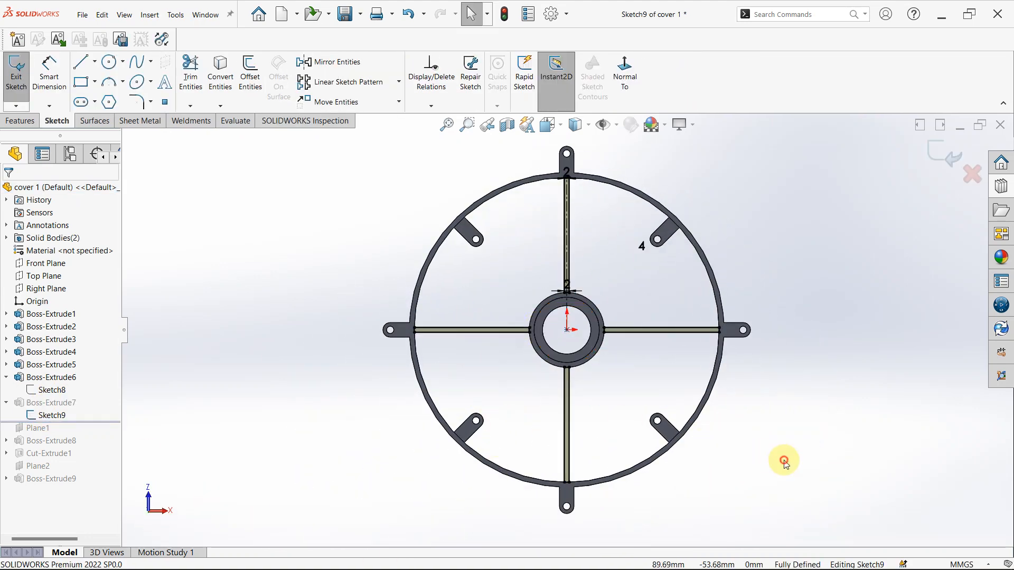
- Review the vertical rib's centerline, side lines and width dimensions at the central ring and the outer rim in Sketch9
scroll(635, 253, "down", 5)
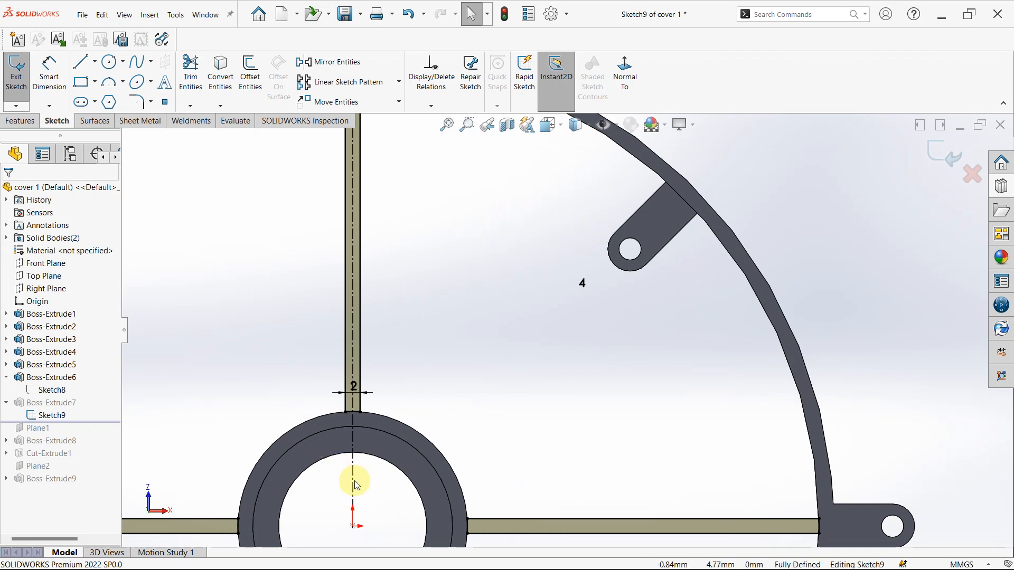
scroll(366, 430, "up", 2)
scroll(414, 388, "down", 8)
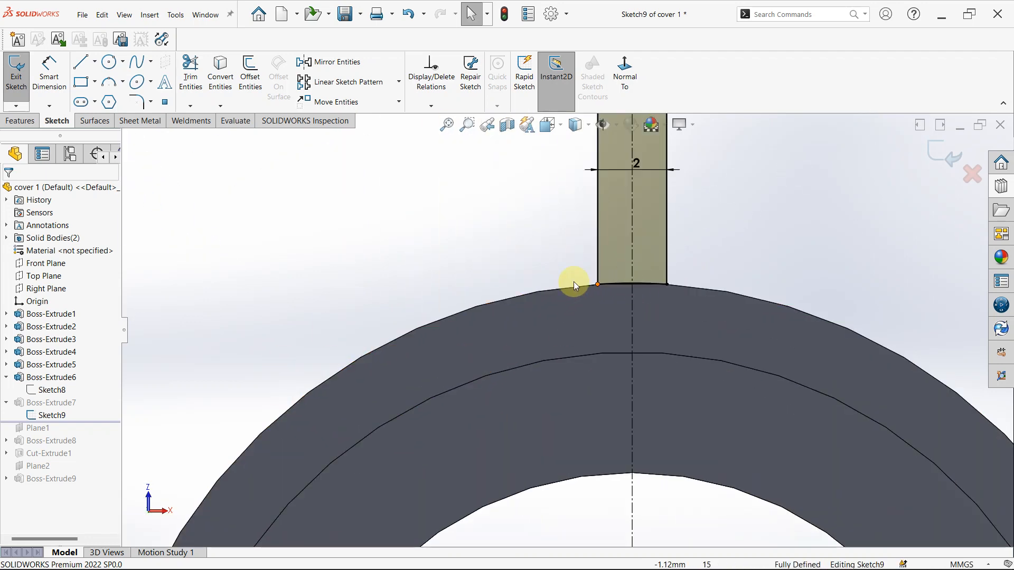
scroll(705, 345, "up", 4)
scroll(598, 231, "up", 6)
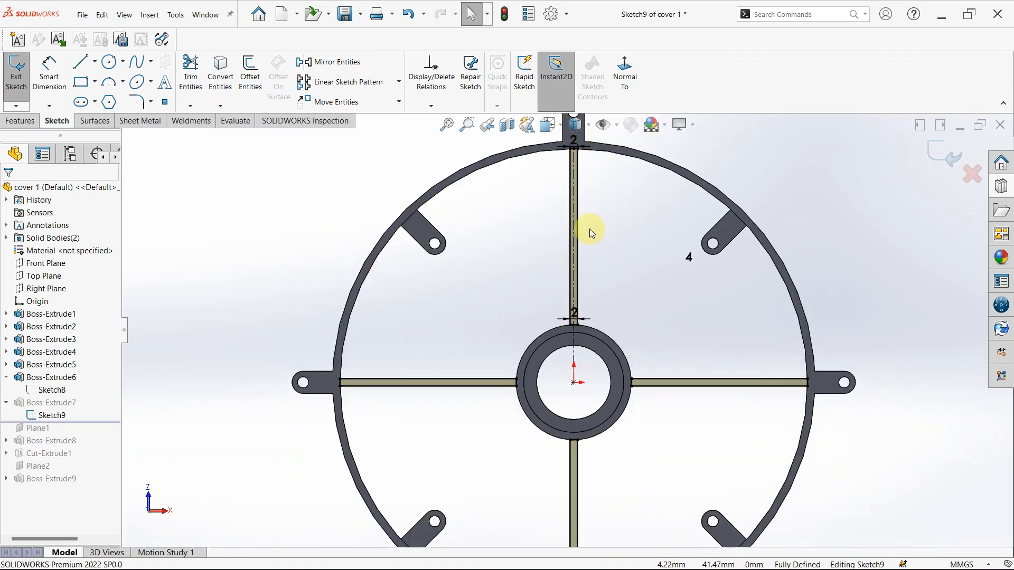
scroll(588, 229, "down", 3)
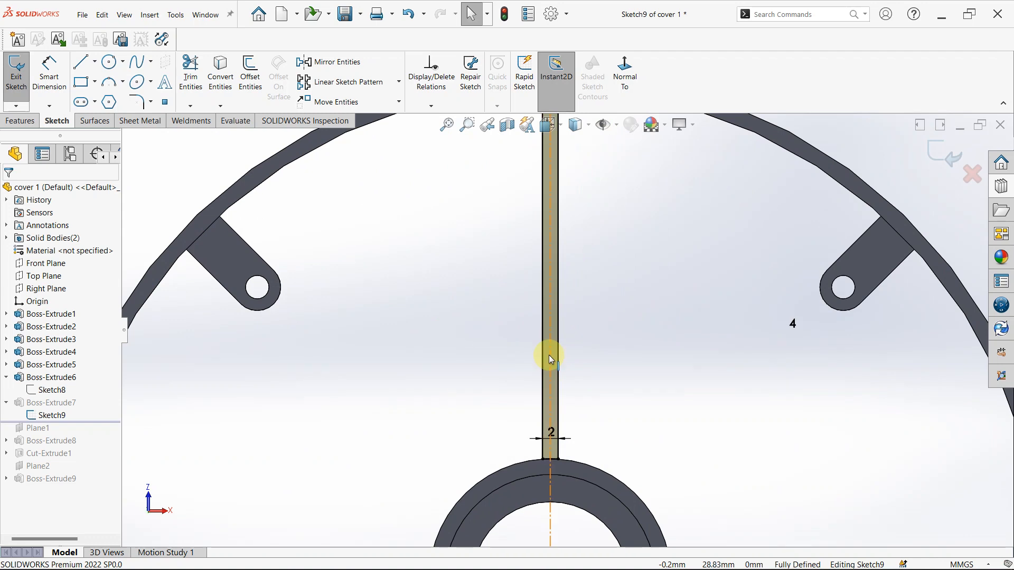
scroll(580, 467, "up", 4)
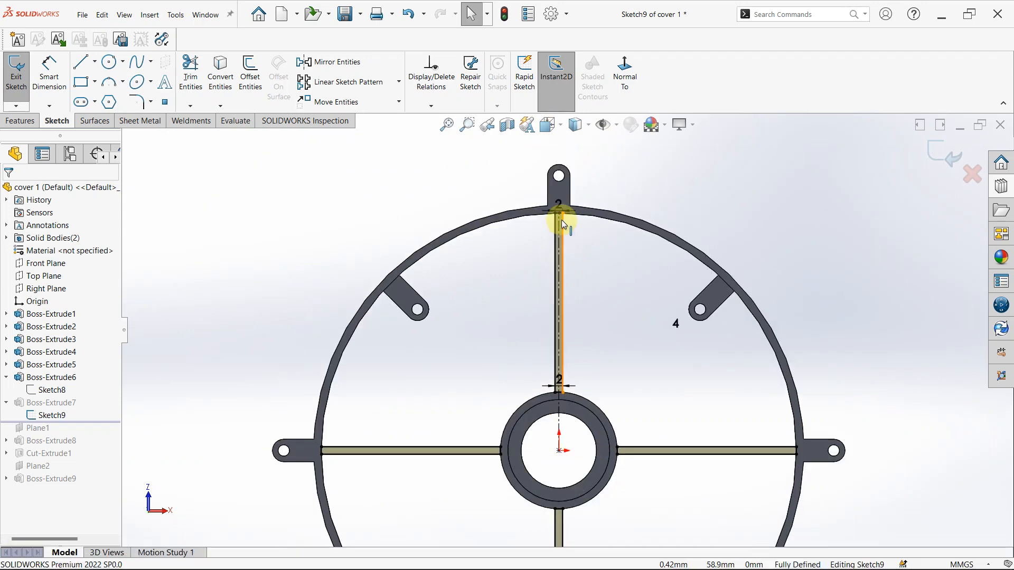
scroll(548, 258, "down", 4)
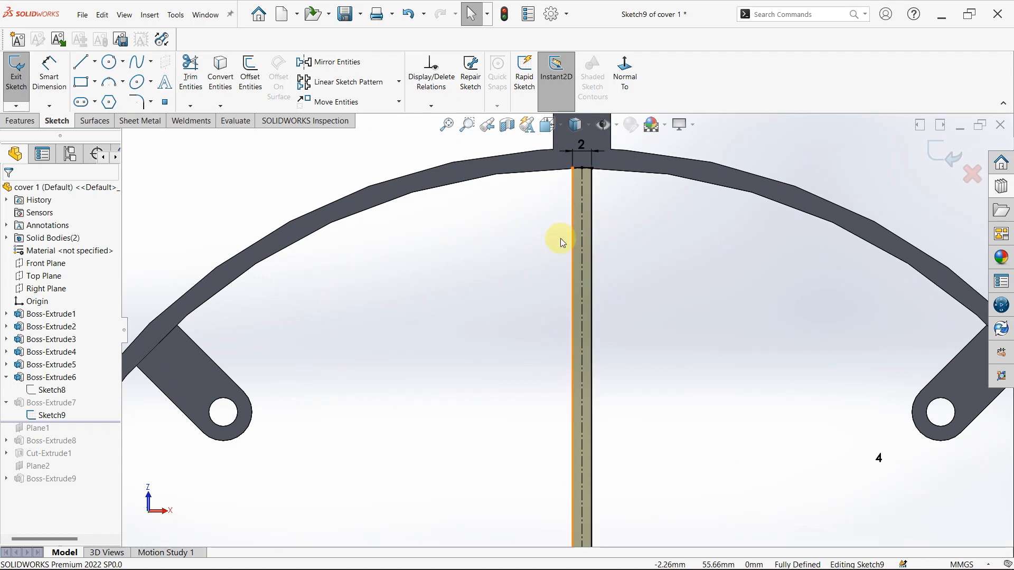
- Inspect the rib centerline's relations and the rim's inner edge, and review the four-rib circular pattern around the center
left_click(581, 220)
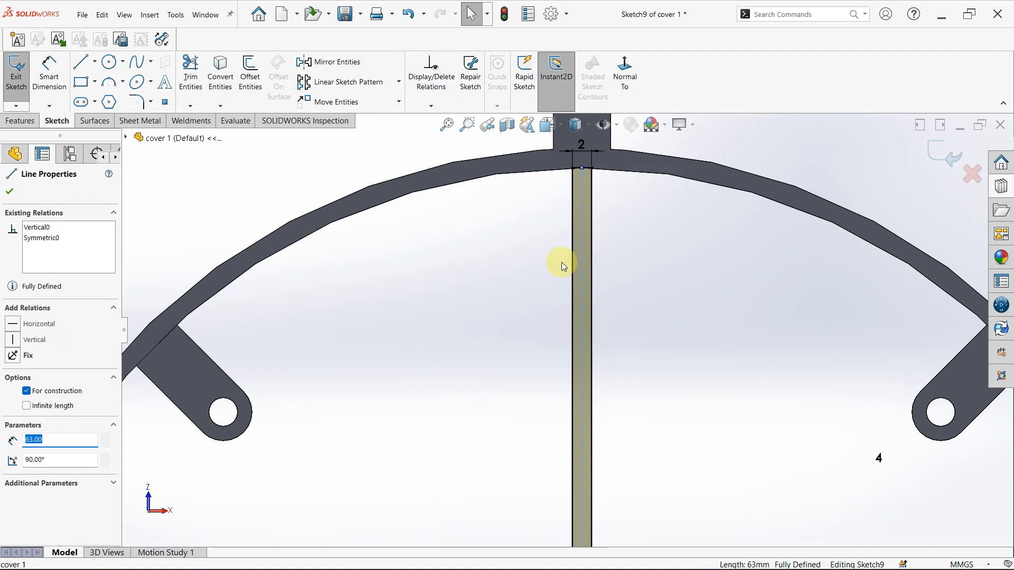
left_click(453, 280)
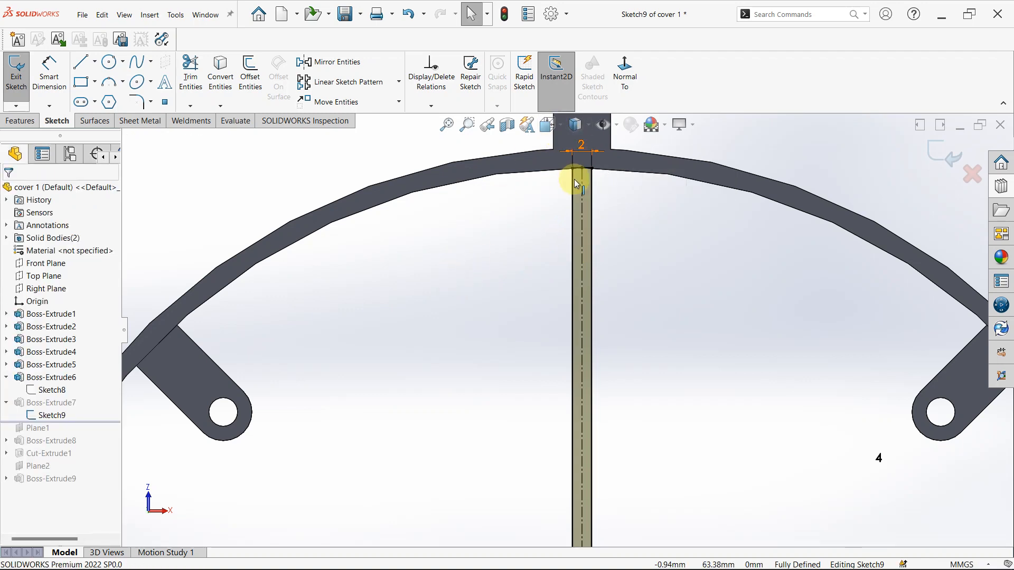
left_click(788, 205)
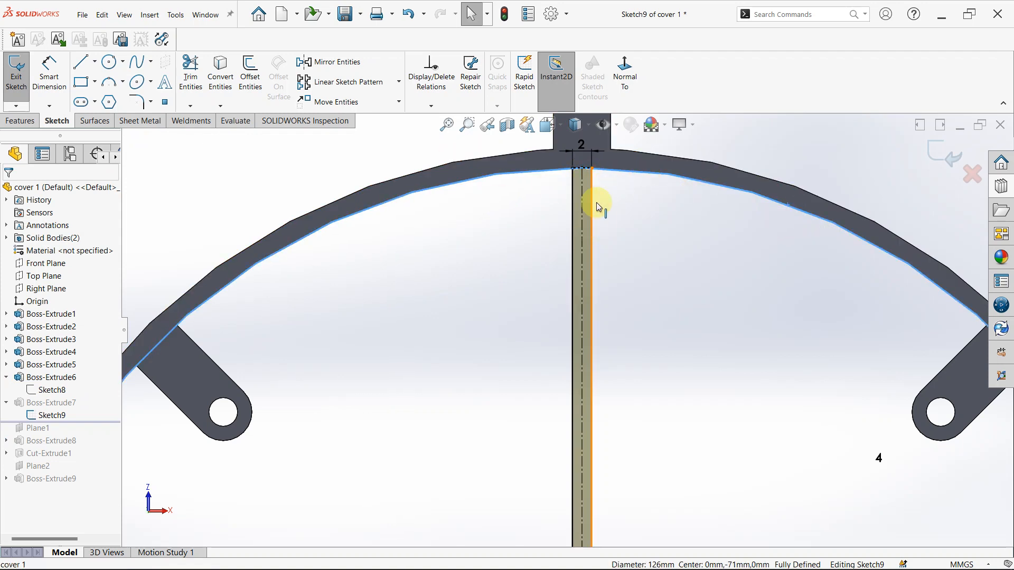
left_click(653, 317)
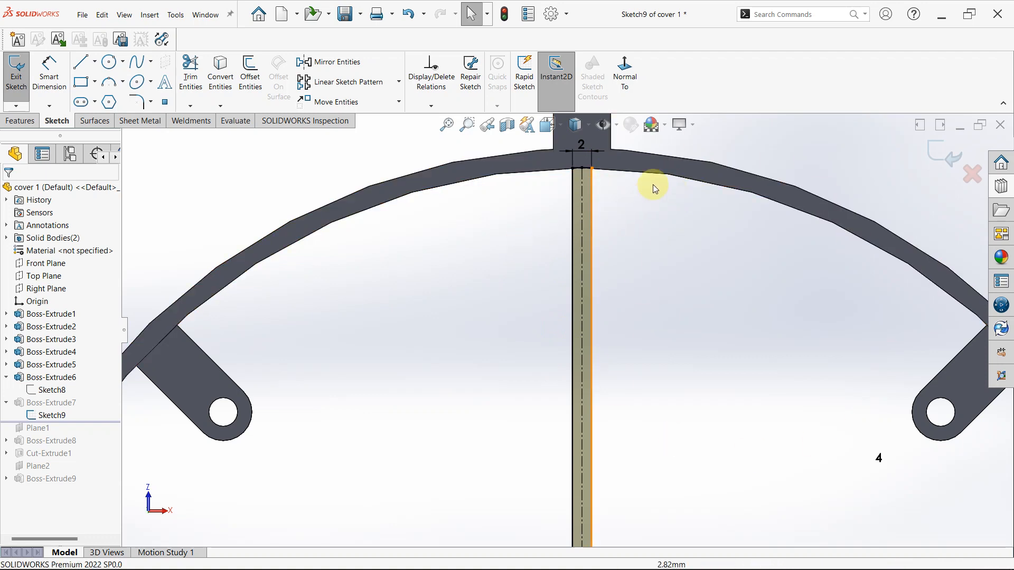
scroll(651, 186, "up", 5)
scroll(584, 417, "down", 1)
scroll(585, 420, "up", 3)
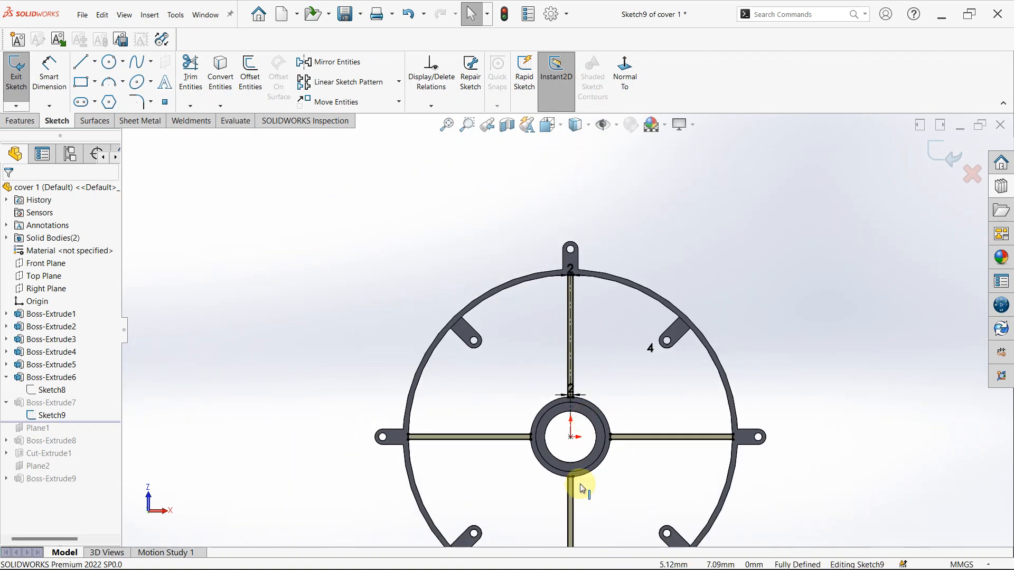
- Exit Sketch9 and open Boss-Extrude7, the extrusion of the four radial ribs, for editing
scroll(566, 331, "up", 3)
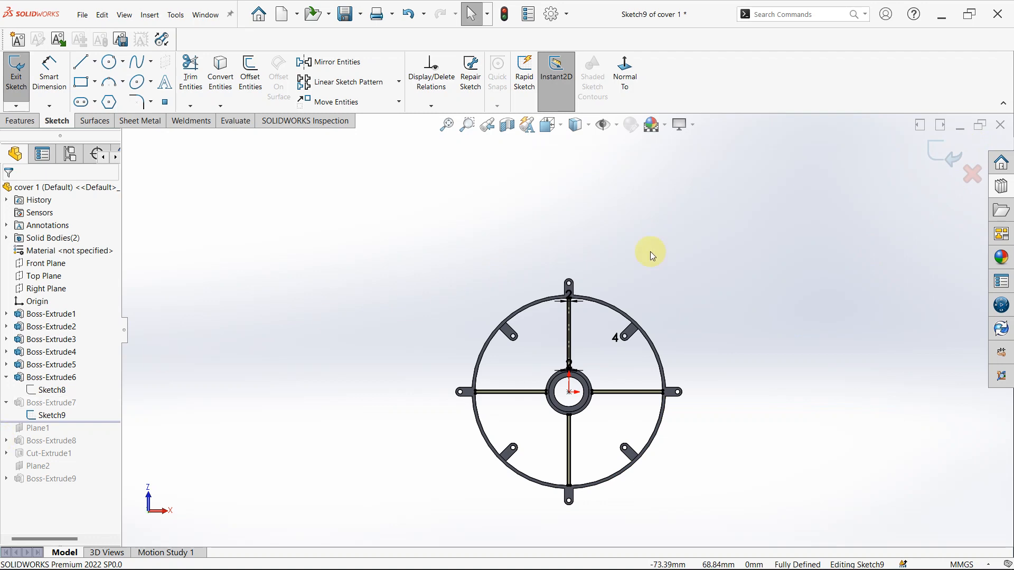
left_click(935, 159)
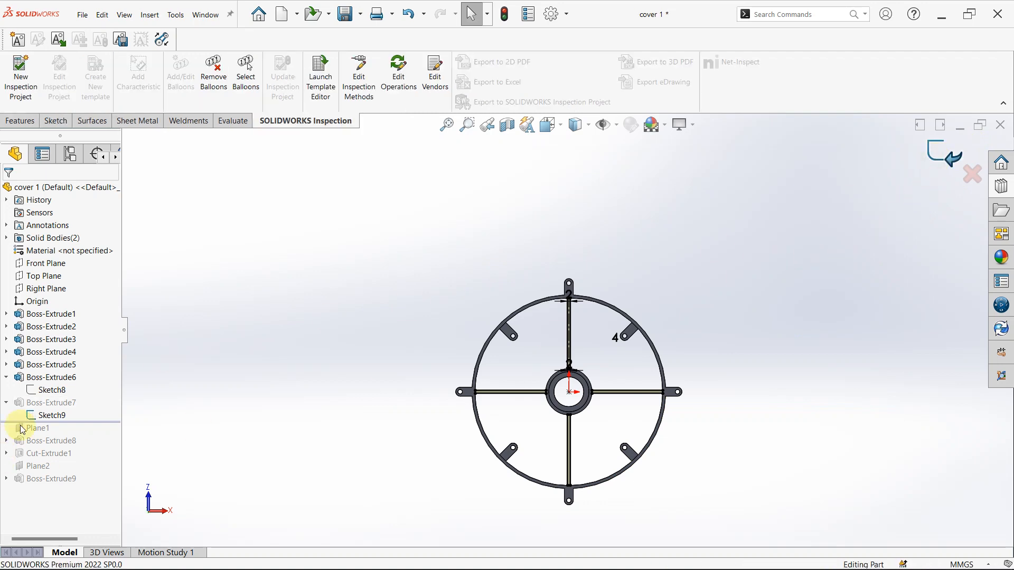
left_click(45, 404)
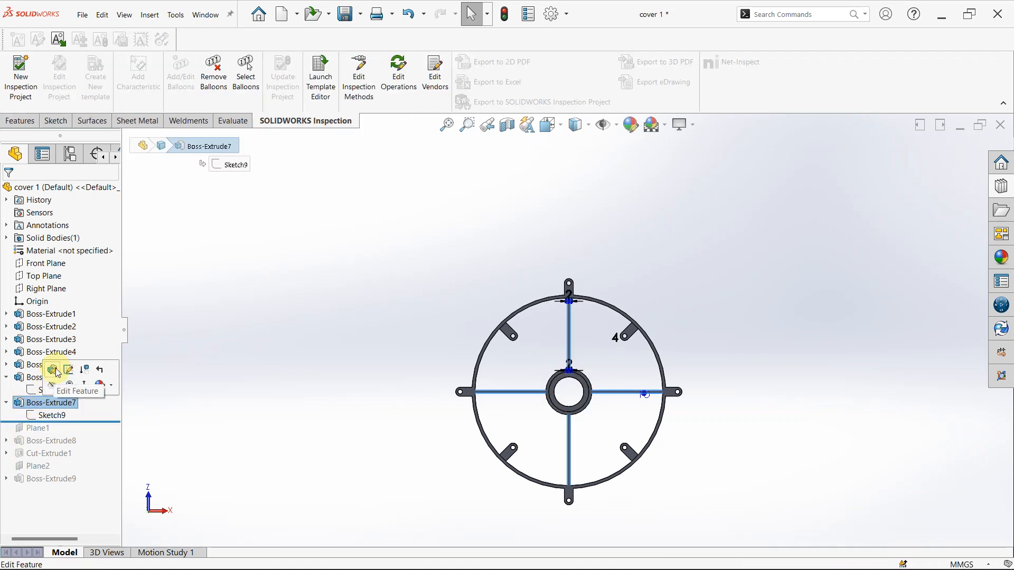
left_click(84, 370)
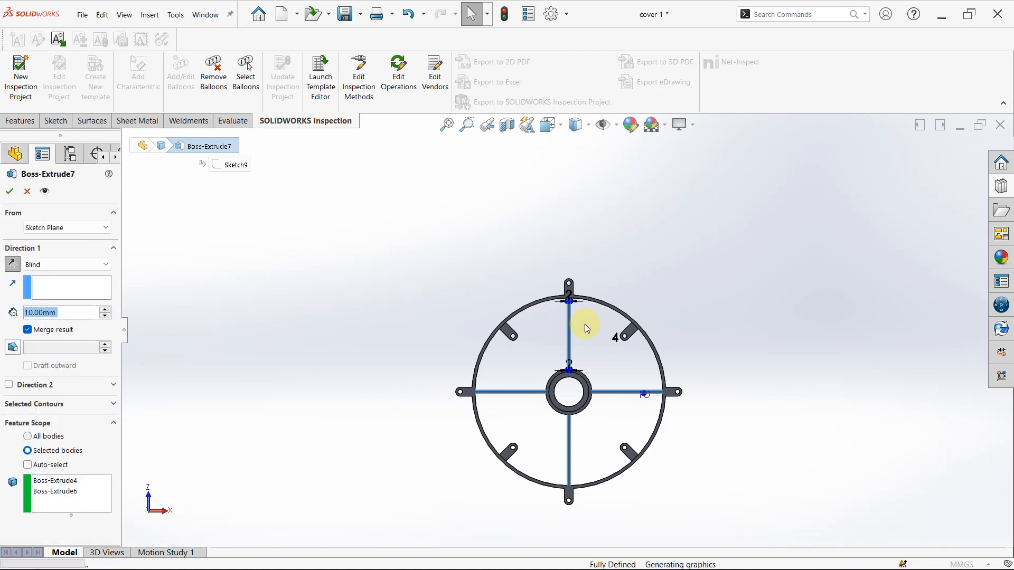
- Examine the rib extrusion's preview, blind depth and selected bodies from an oblique view, and close its settings without changes
mouse_move(588, 329)
middle_mouse_down()
mouse_move(531, 330)
mouse_move(509, 317)
mouse_move(471, 325)
mouse_move(487, 262)
middle_mouse_up()
scroll(476, 314, "down", 4)
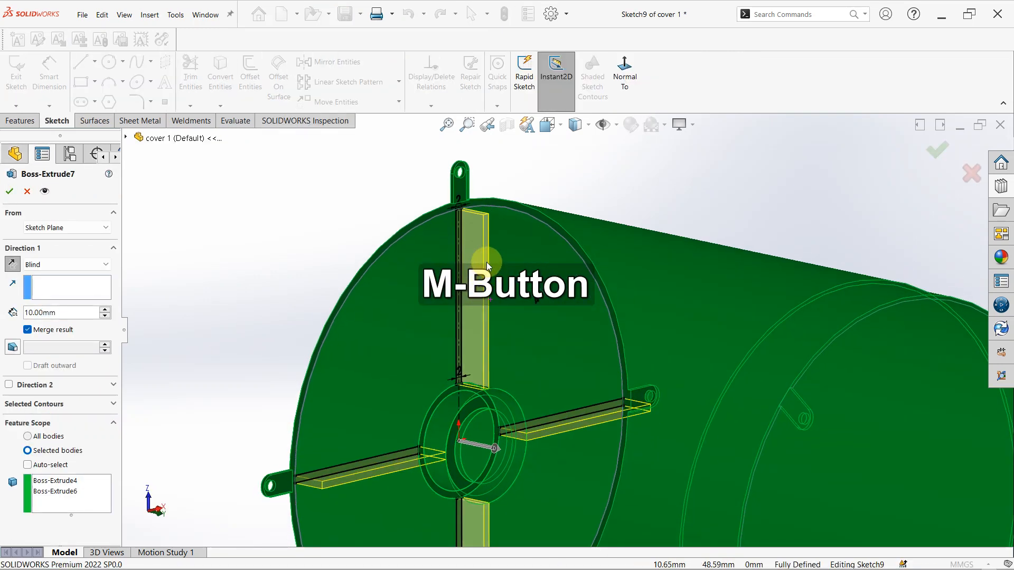
left_click(686, 347)
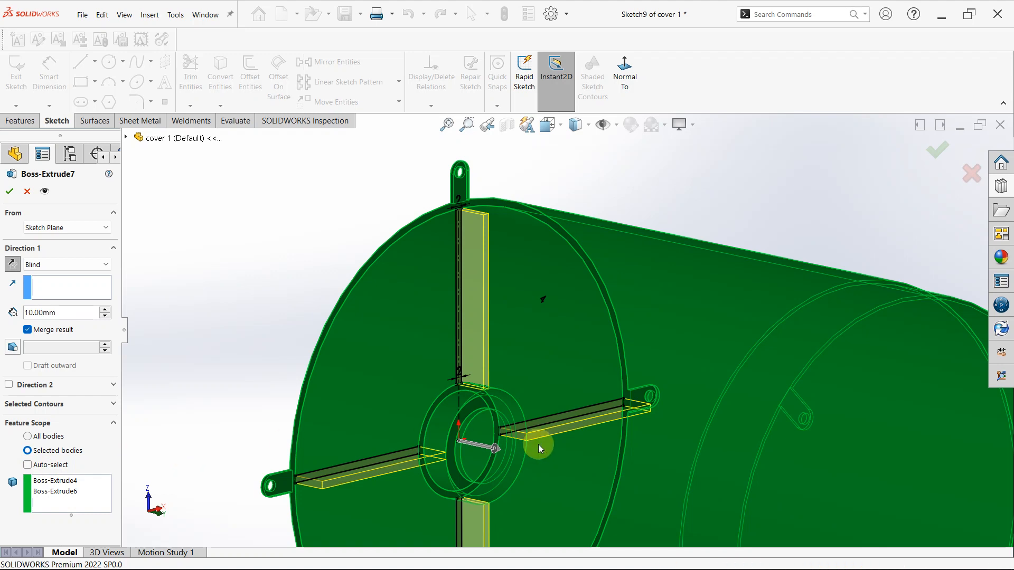
scroll(538, 444, "up", 2)
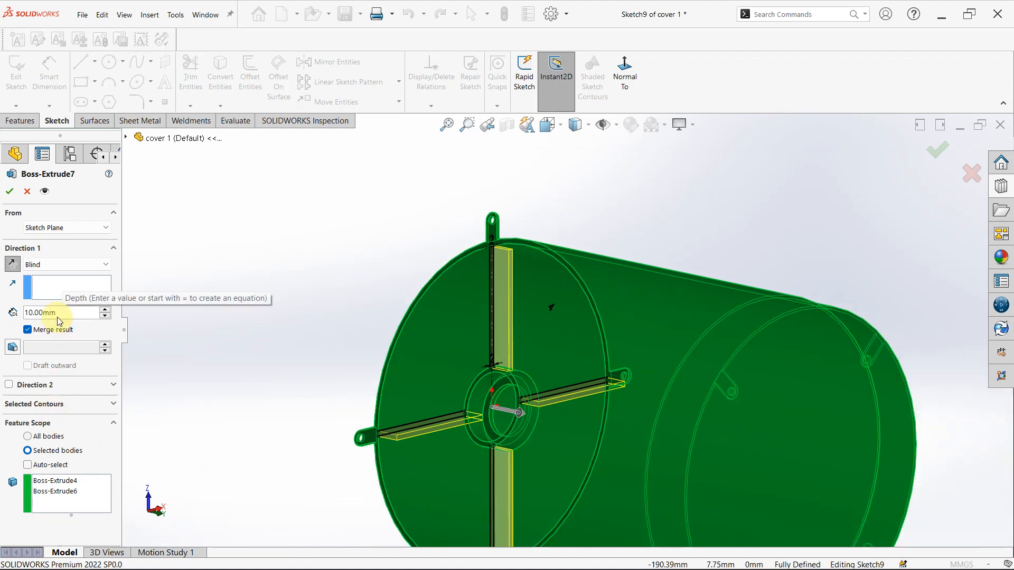
left_click(30, 190)
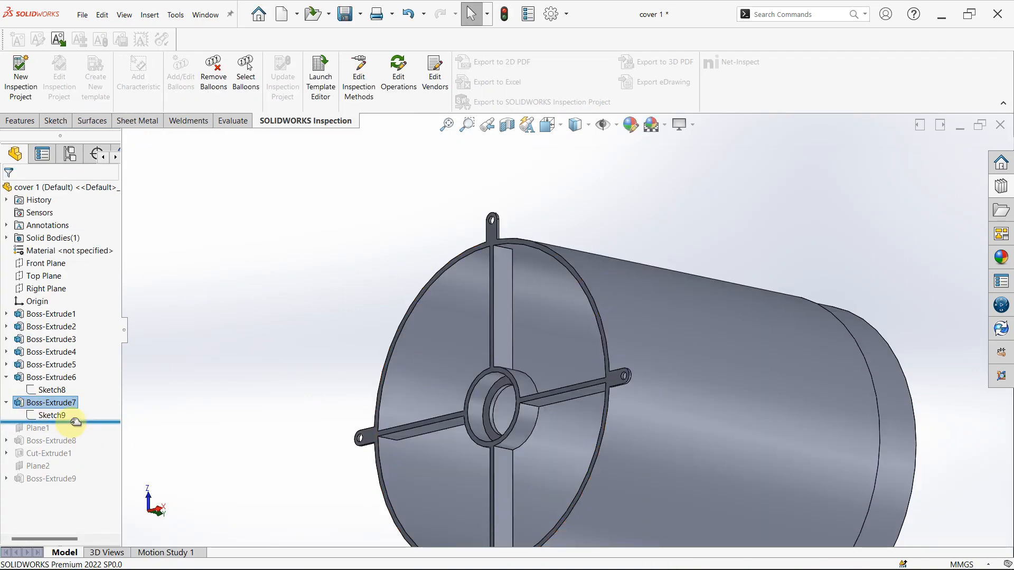
- Roll the history forward past Plane1, select the plane and inspect its offset distance from the cover's center
left_click_drag(75, 422, 75, 429)
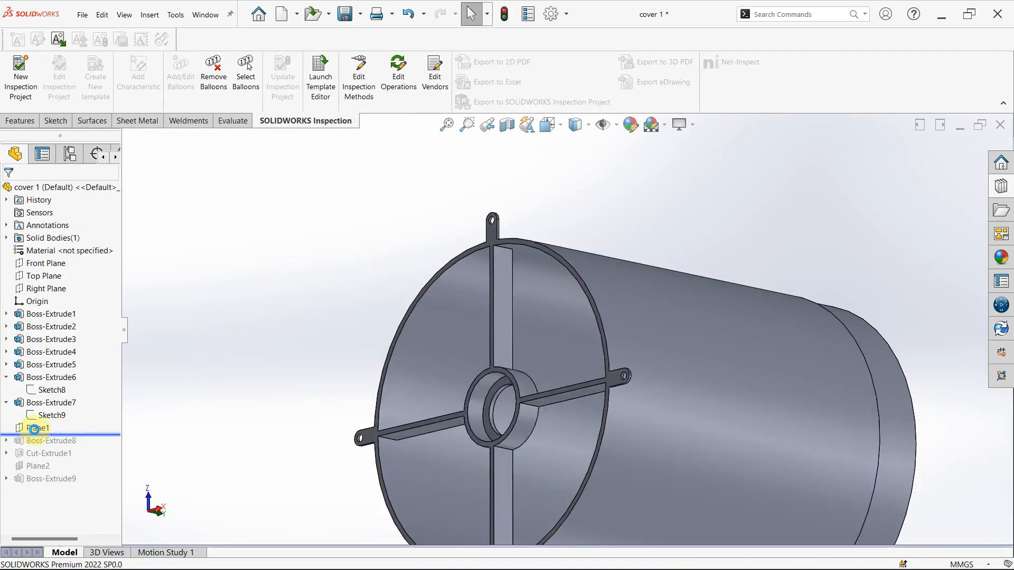
left_click(37, 428)
middle_click(600, 349)
middle_click_drag(600, 350, 543, 347)
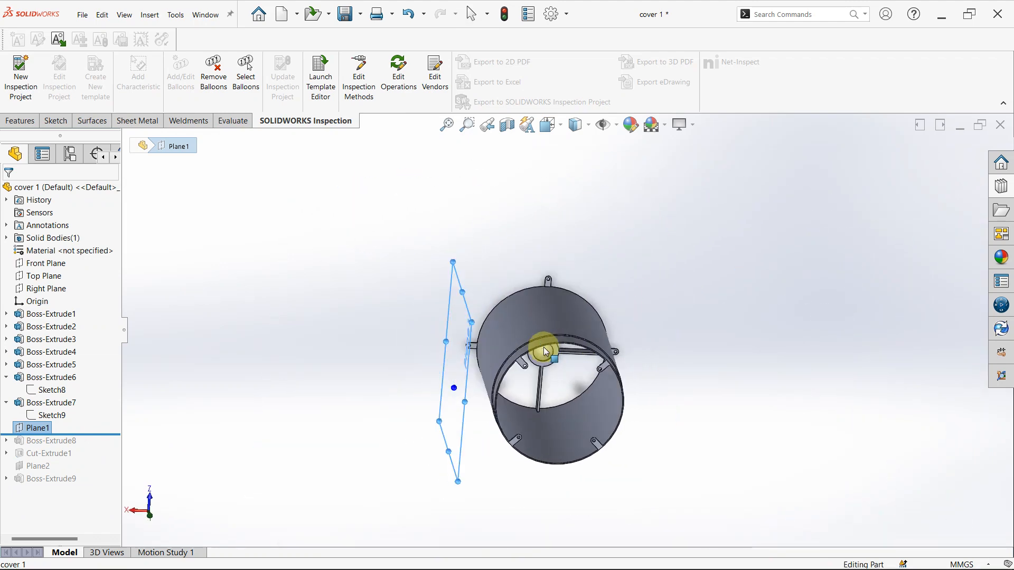
left_click(442, 383)
scroll(493, 390, "down", 4)
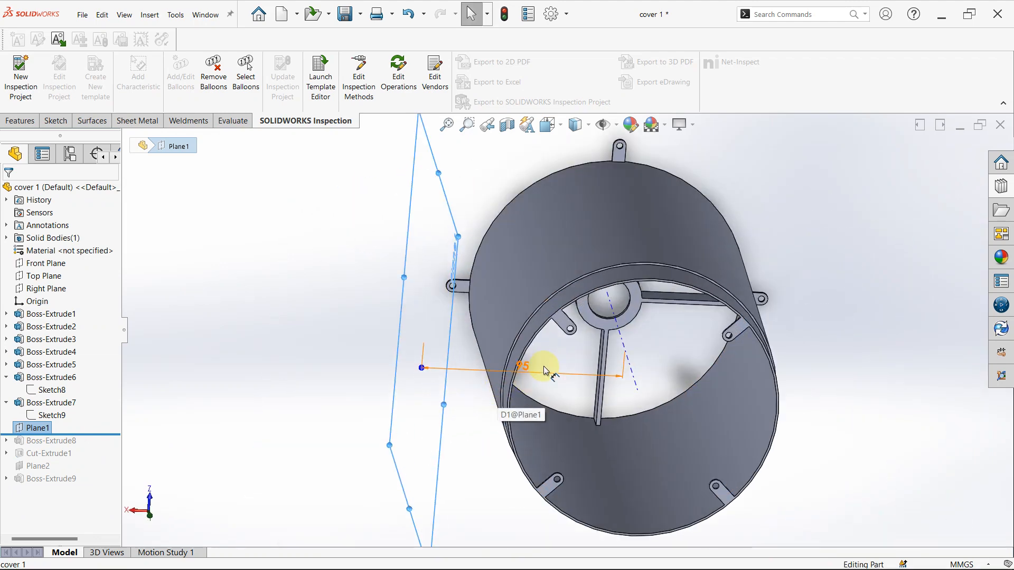
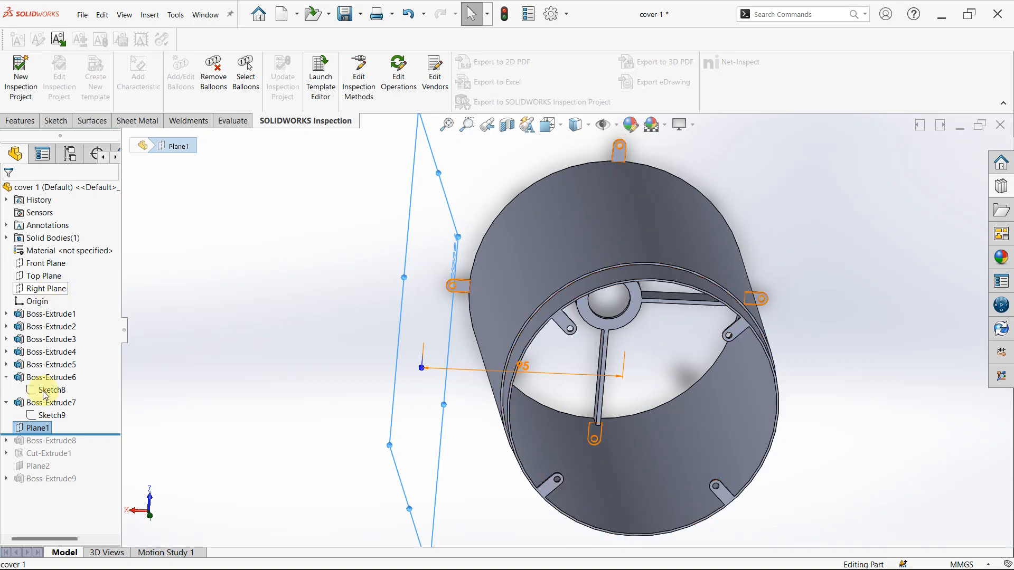
- Roll the history forward past Boss-Extrude8, select the rectangular box on the cover's side and inspect its shape and dimensions
left_click_drag(58, 435, 55, 446)
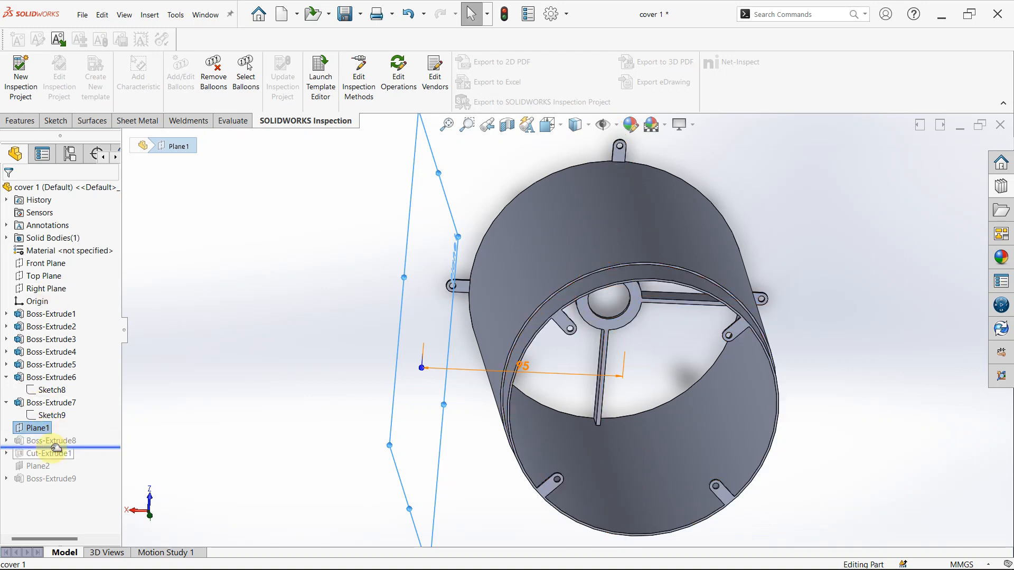
left_click(57, 443)
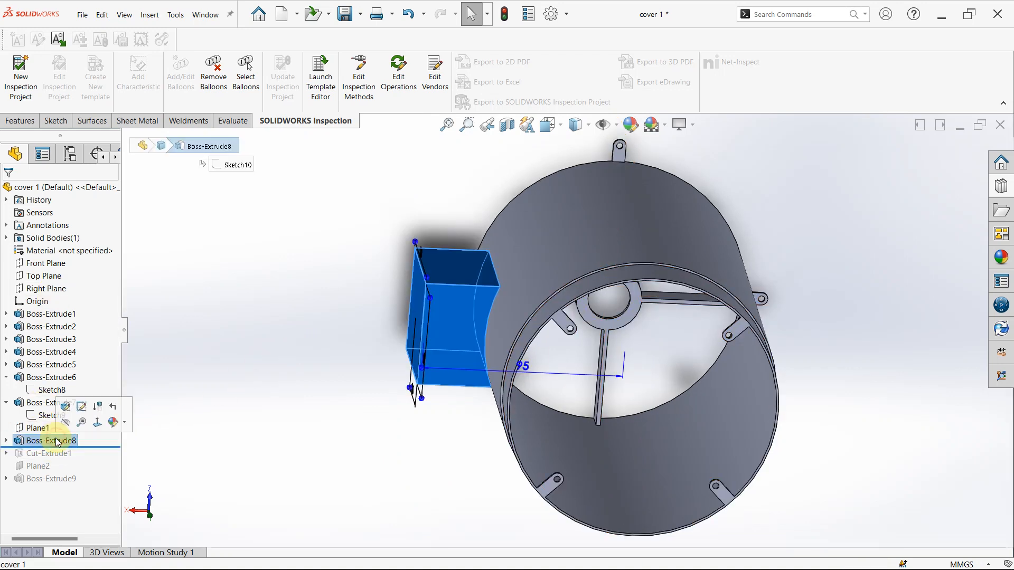
scroll(458, 381, "down", 5)
middle_click_drag(457, 381, 507, 403)
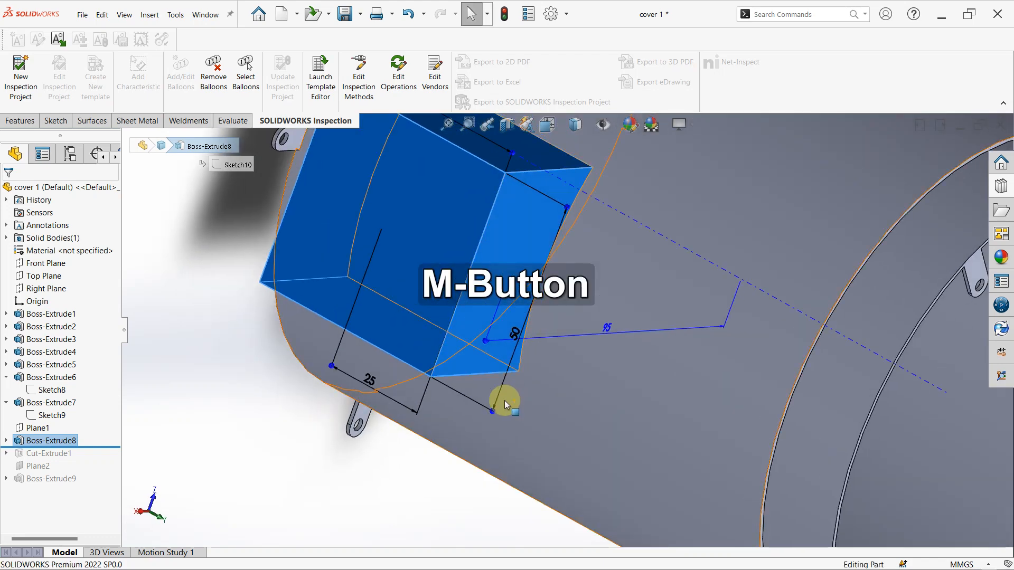
scroll(482, 236, "up", 4)
scroll(461, 252, "down", 2)
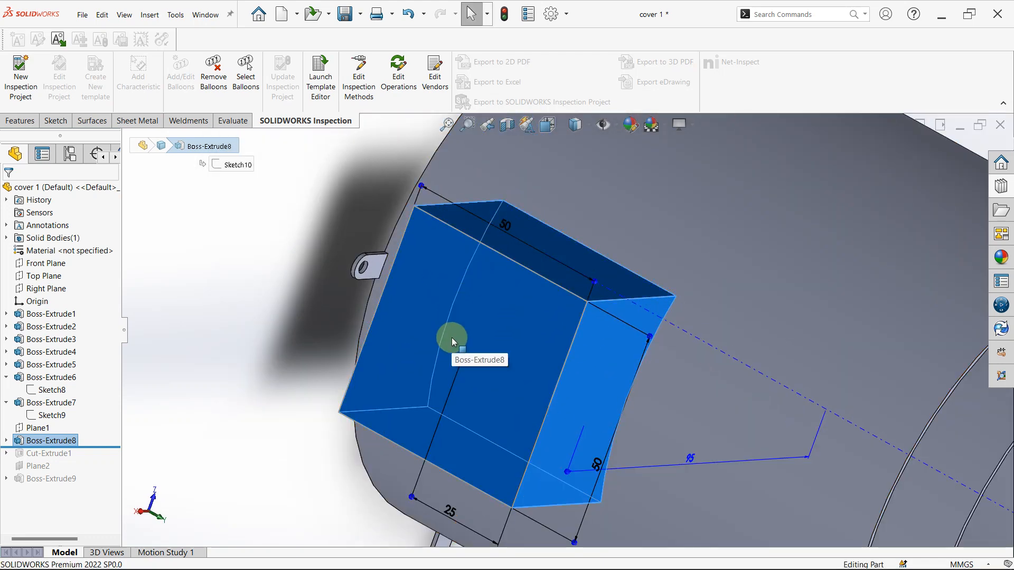
scroll(452, 338, "up", 3)
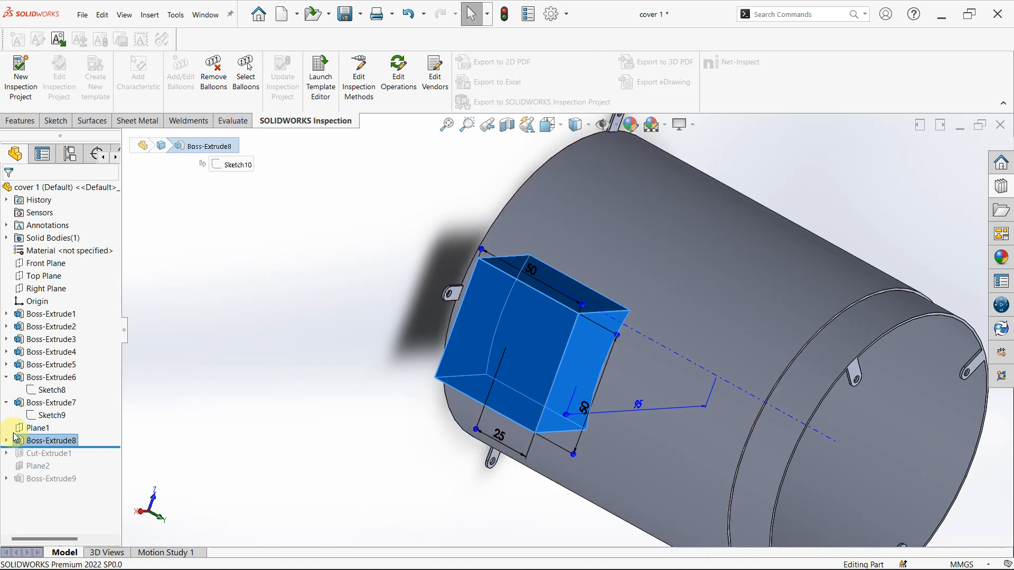
- Open Boss-Extrude8 for editing, review its Up To Surface end condition and target face, and close it without changes
right_click(44, 441)
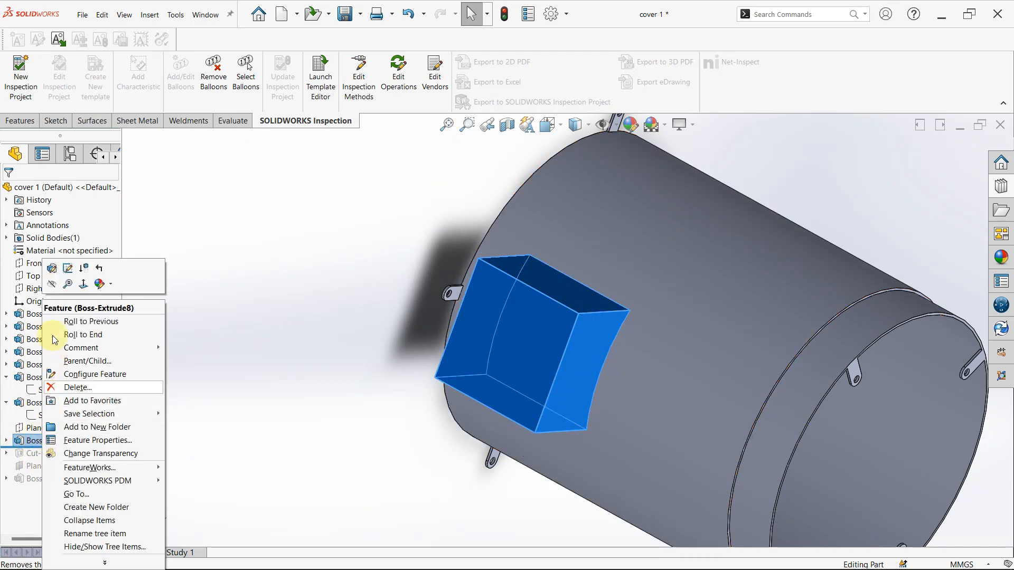
left_click(54, 269)
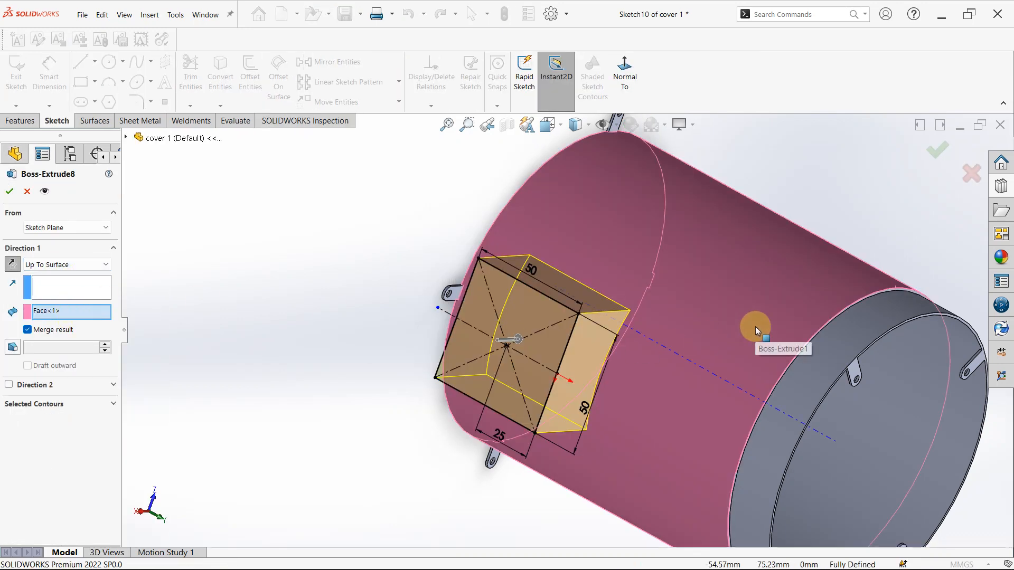
left_click(27, 191)
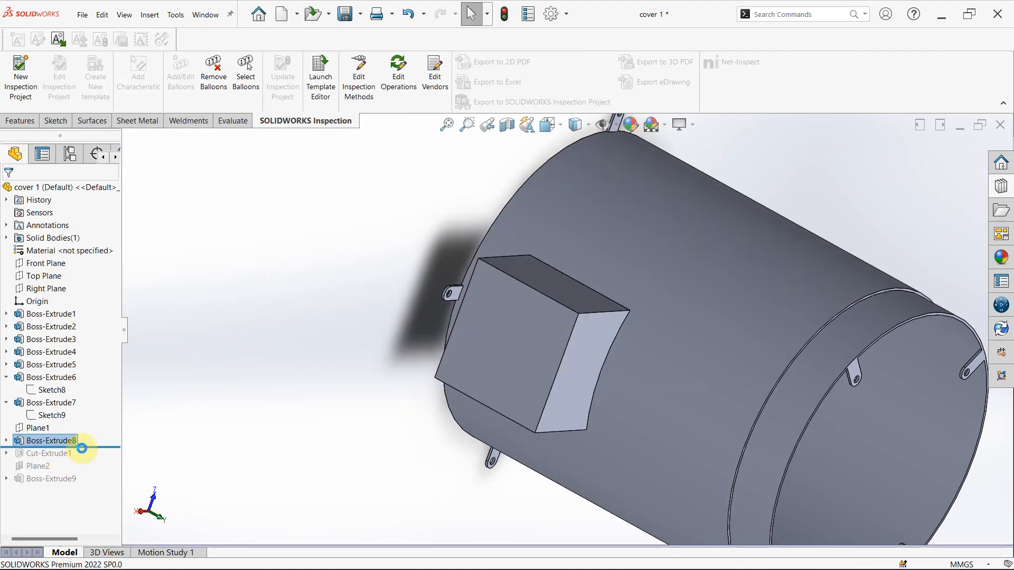
- Roll the history forward past Cut-Extrude1, examine the box pocket's blind depth and wall offset in its settings, and close them without changes
left_click_drag(81, 449, 82, 459)
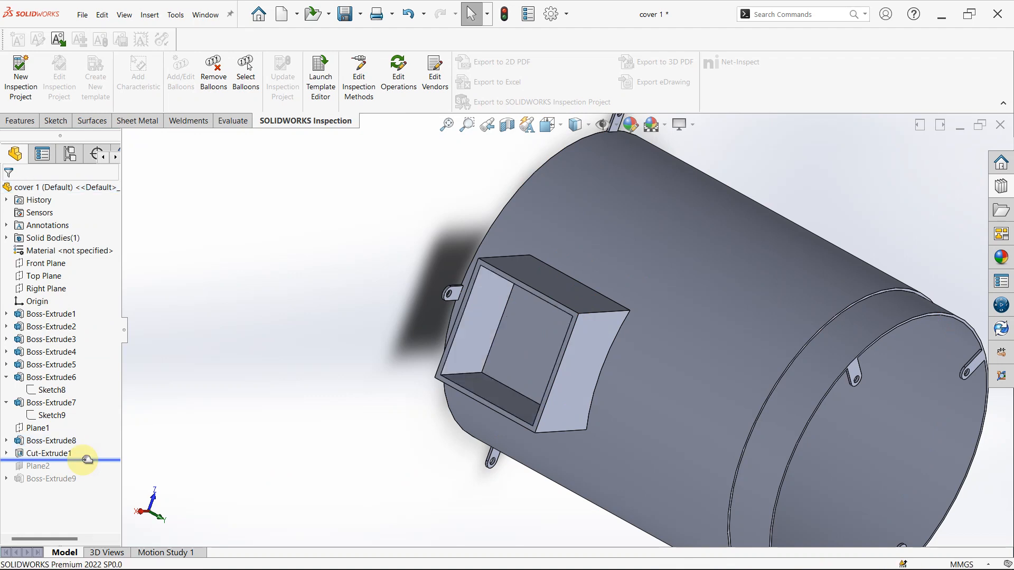
left_click(37, 453)
left_click(42, 420)
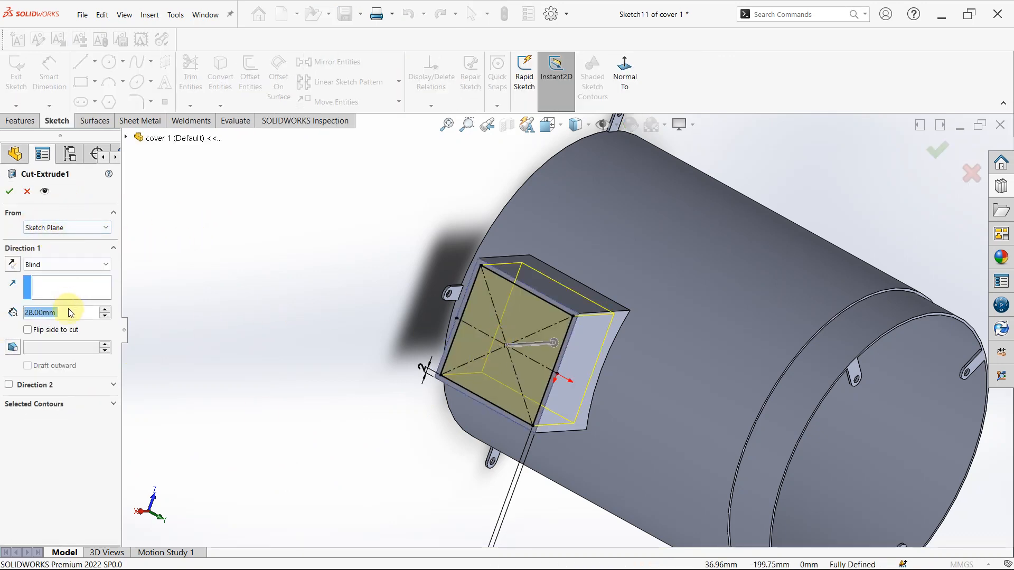
scroll(447, 312, "down", 2)
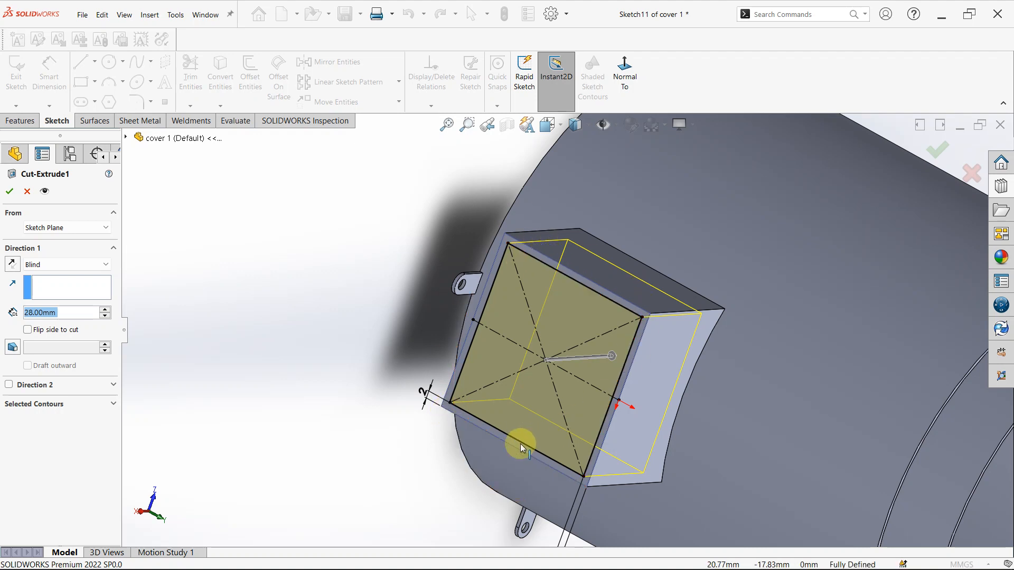
scroll(518, 449, "up", 3)
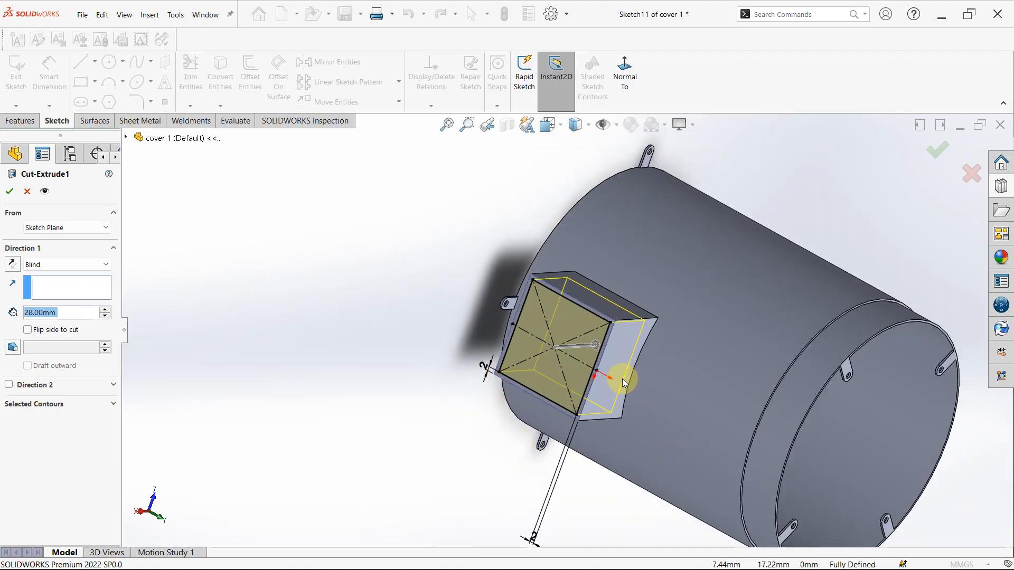
scroll(580, 400, "down", 2)
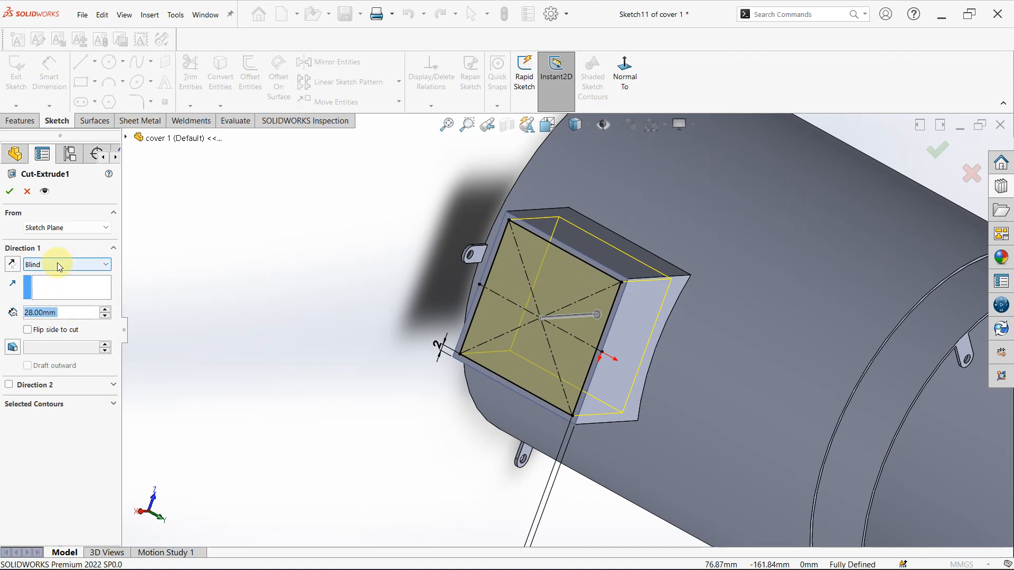
left_click(27, 193)
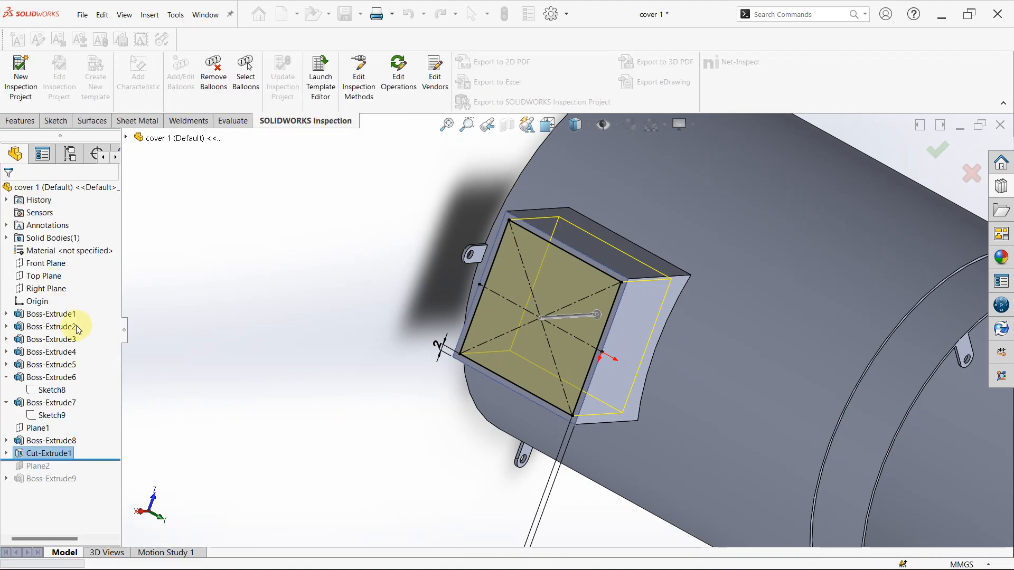
- Roll the history forward past Plane2 and inspect the plane's offset distance from the Front Plane
left_click(103, 464)
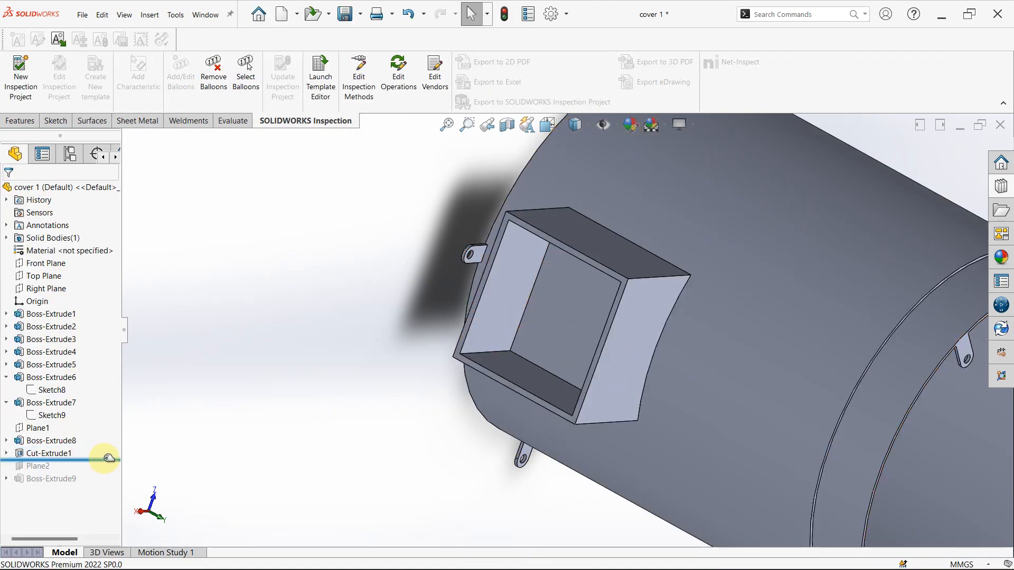
left_click_drag(104, 460, 105, 470)
left_click(49, 466)
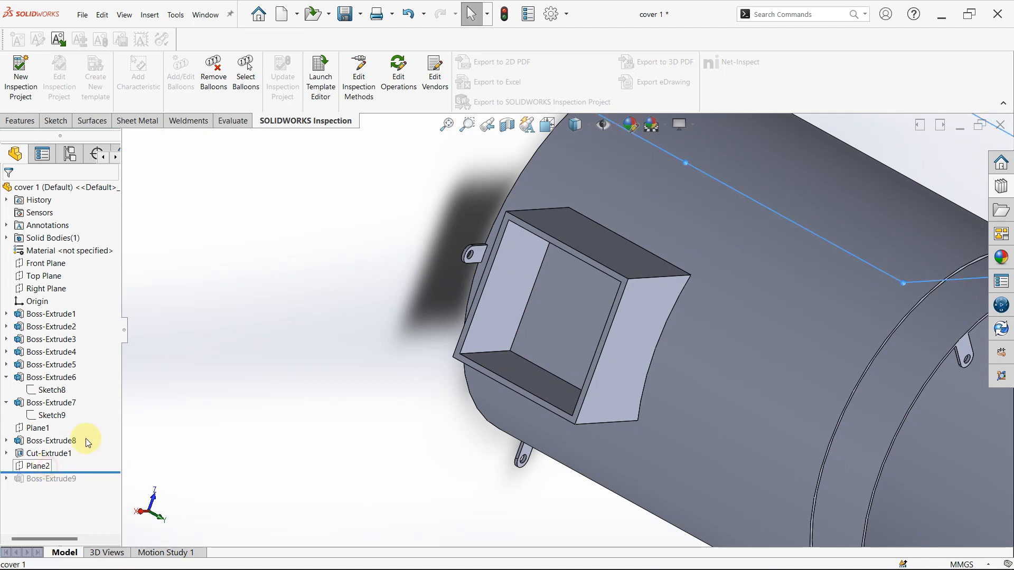
scroll(471, 405, "up", 5)
middle_click_drag(508, 383, 476, 366)
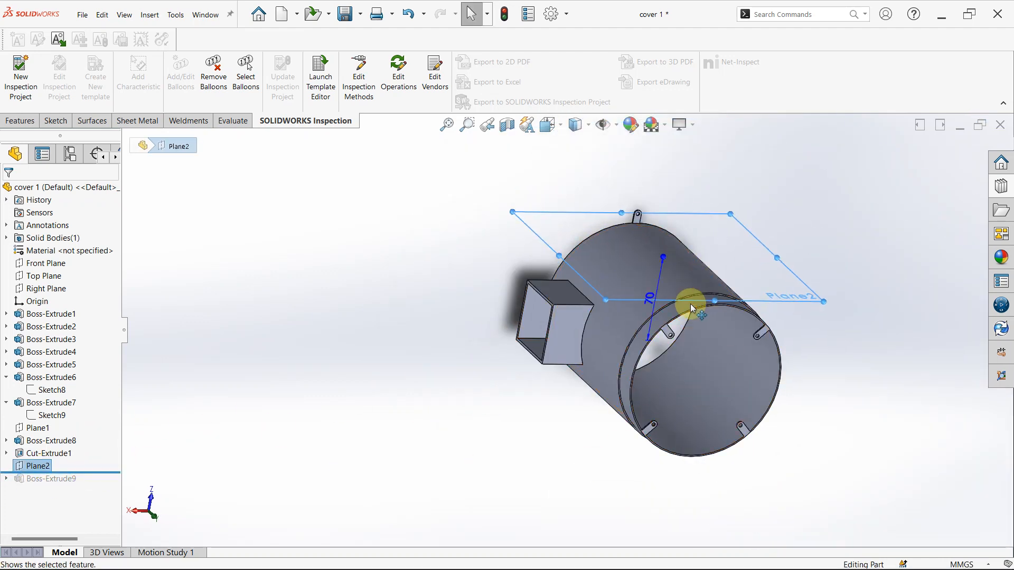
left_click(44, 263)
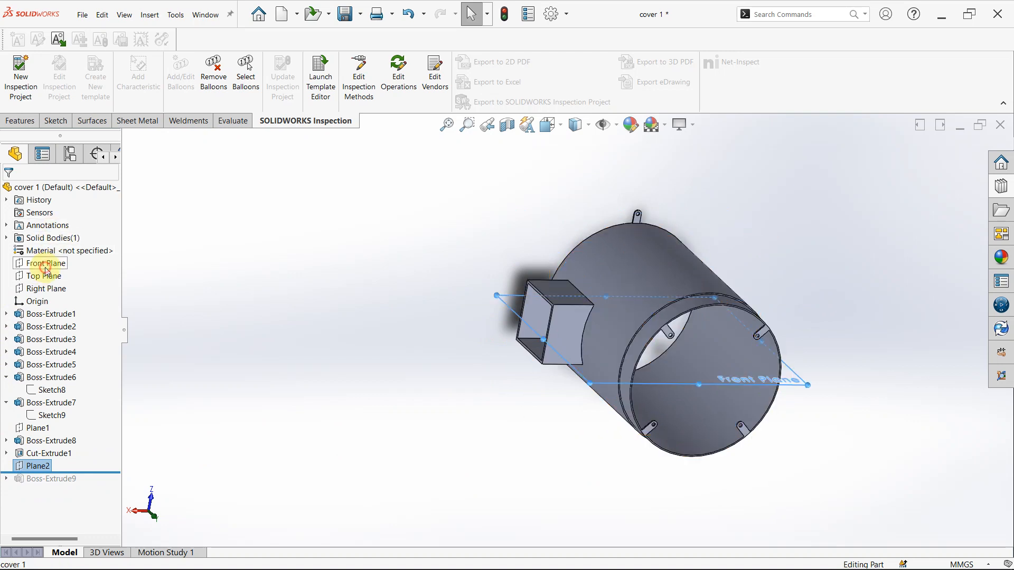
left_click(36, 466)
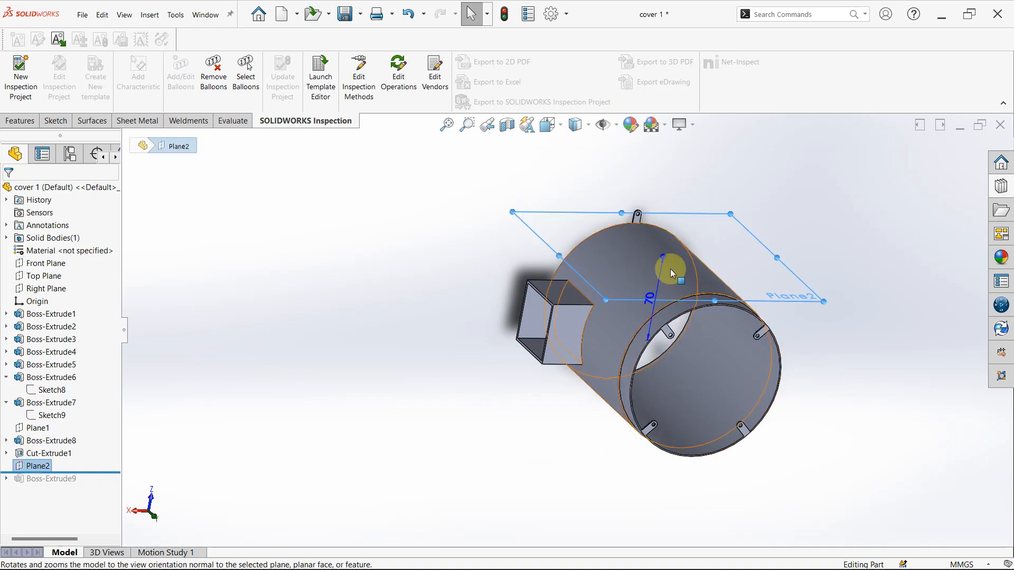
- Roll the history forward past Boss-Extrude9 and open this square pad extrusion for editing
left_click_drag(73, 470, 25, 481)
left_click(30, 479)
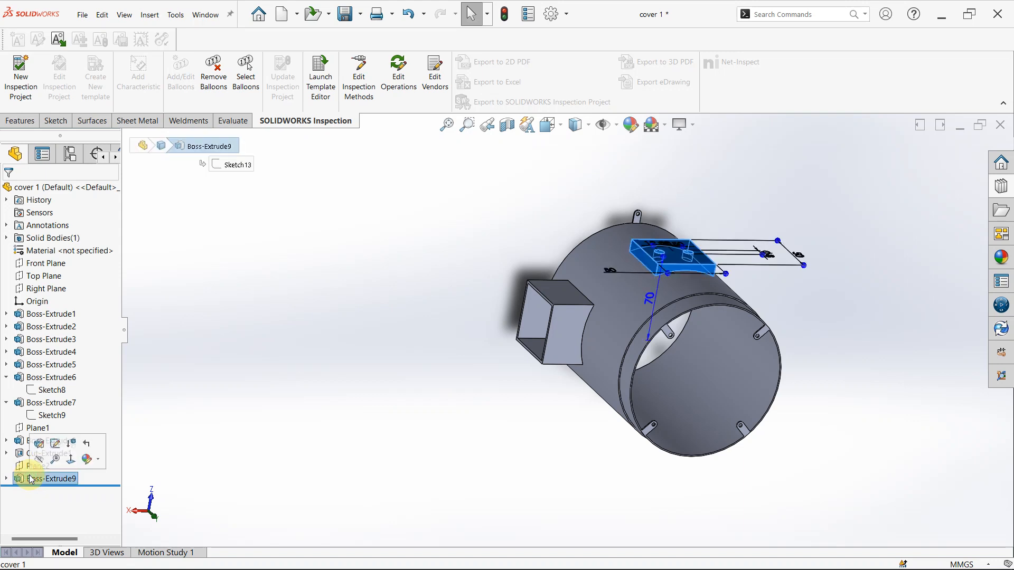
left_click(40, 445)
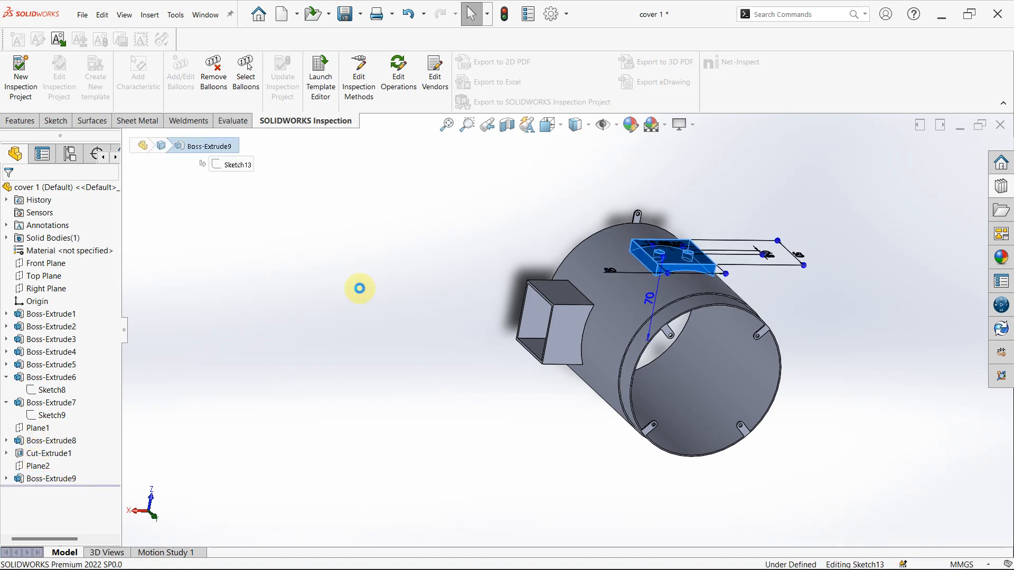
- Examine the square pad's sketch dimensions, its two holes and the Up To Surface end condition, and accept the extrusion with its settings unchanged
middle_click_drag(689, 255, 680, 349)
scroll(686, 285, "down", 5)
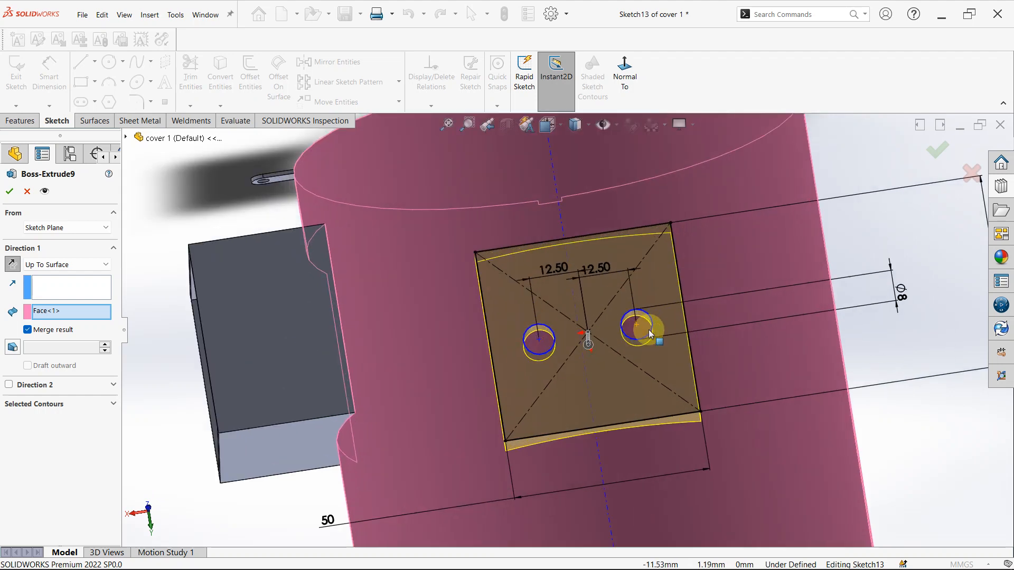
scroll(690, 415, "up", 4)
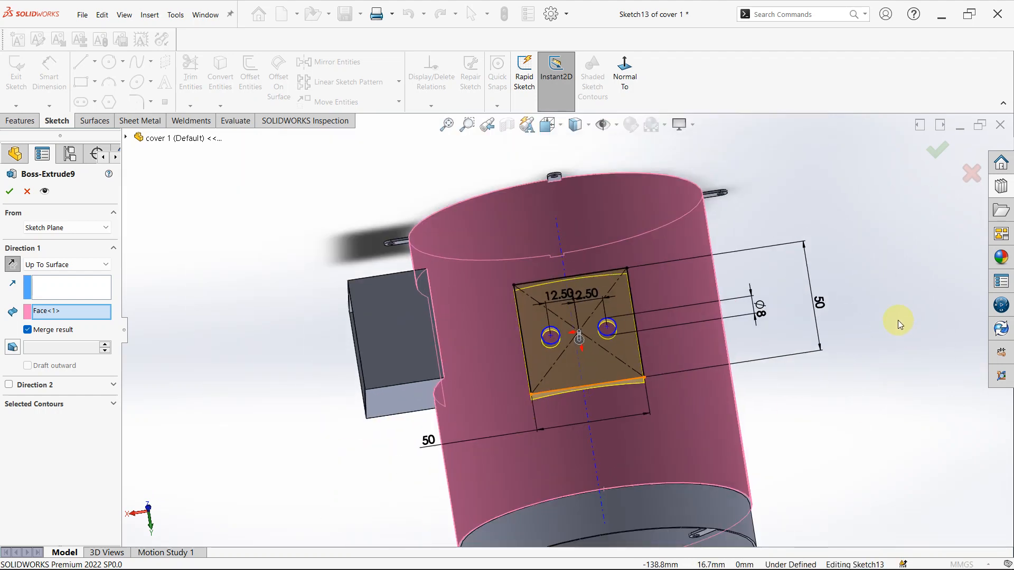
left_click(548, 329)
scroll(539, 329, "down", 2)
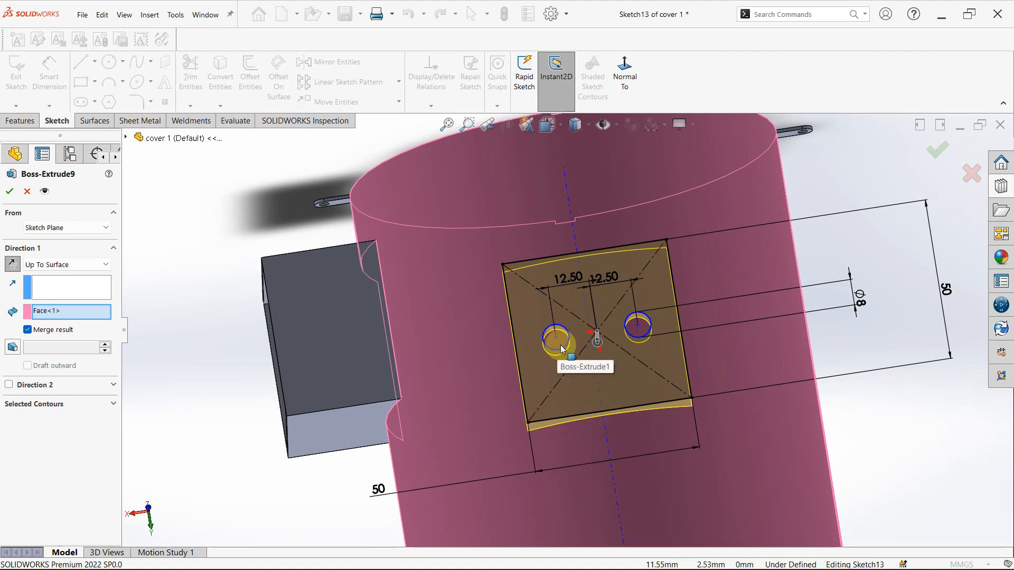
right_click_drag(924, 487, 929, 472)
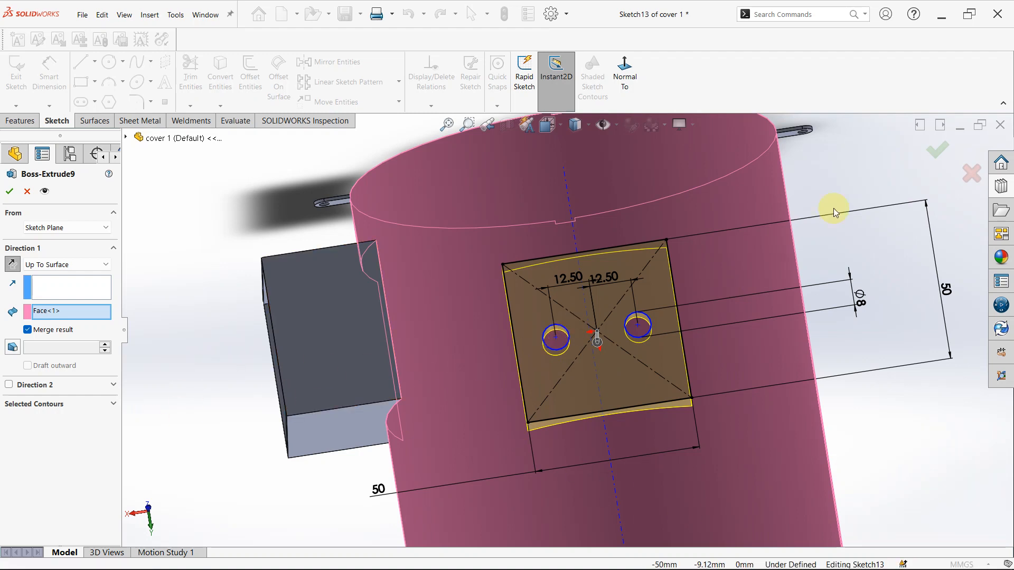
left_click(934, 157)
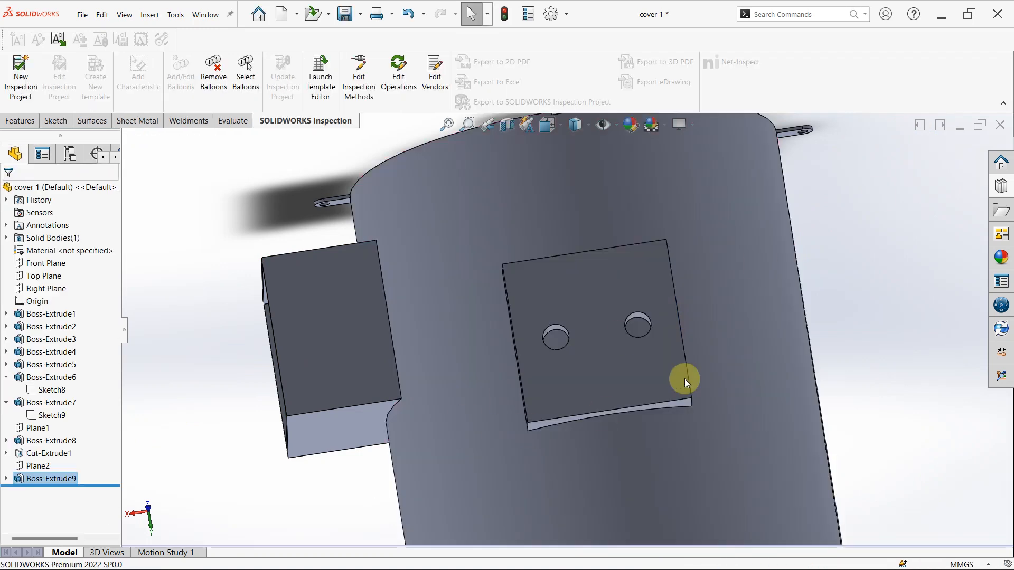
- View the whole finished cover 1, switch to the Assem2 assembly and decline rebuilding it
scroll(537, 428, "up", 6)
middle_click_drag(498, 396, 565, 371)
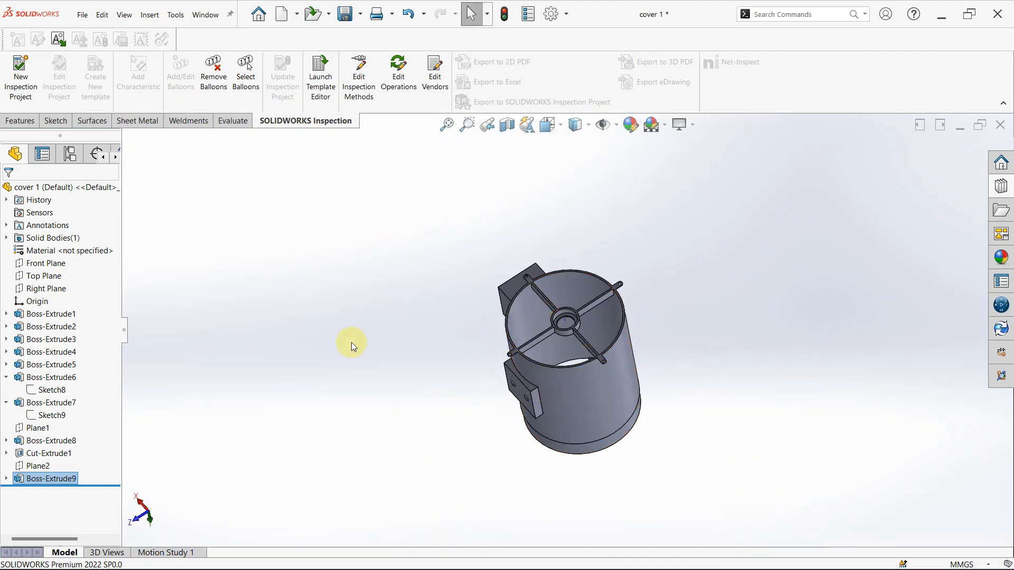
left_click(201, 16)
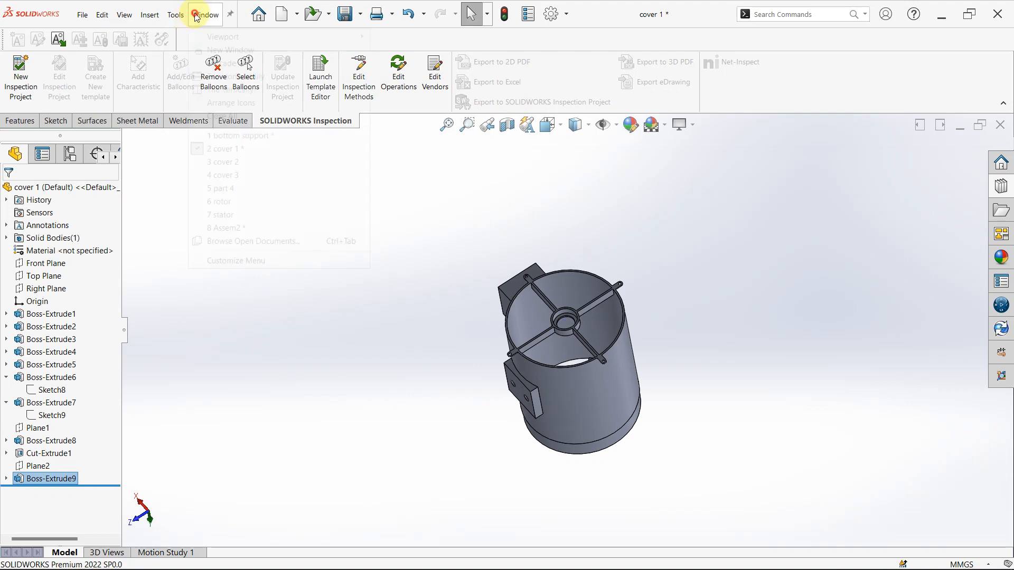
left_click(227, 231)
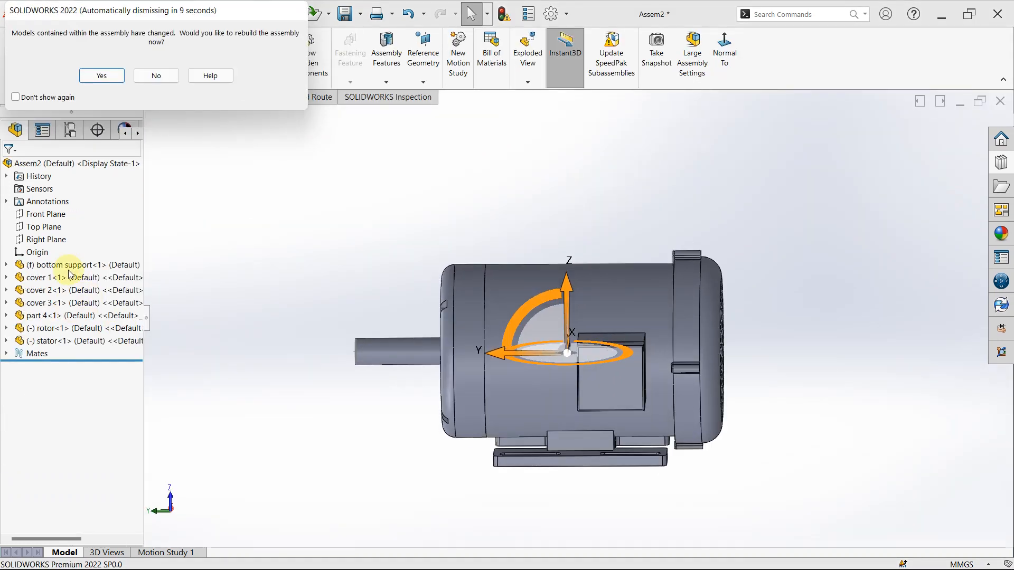
left_click(145, 78)
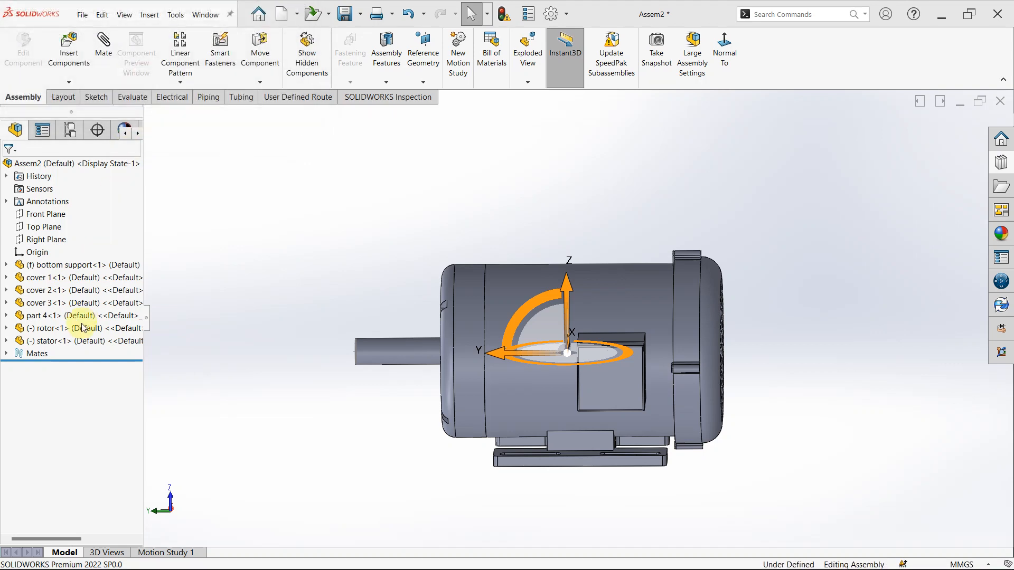
- Open the cover 2 part from the assembly and roll its history back to just after Boss-Extrude1
left_click(77, 294)
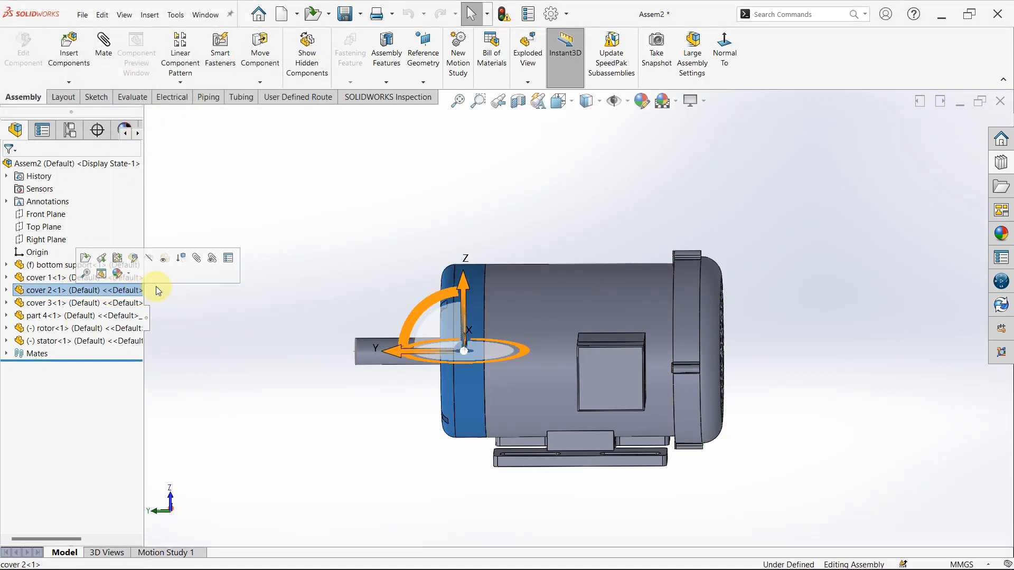
left_click(194, 341)
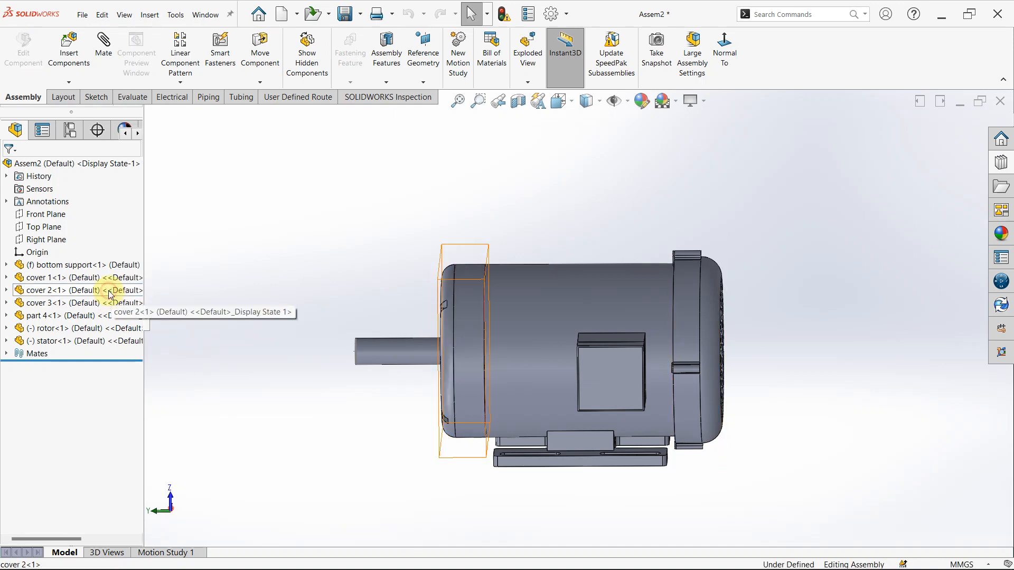
left_click(110, 292)
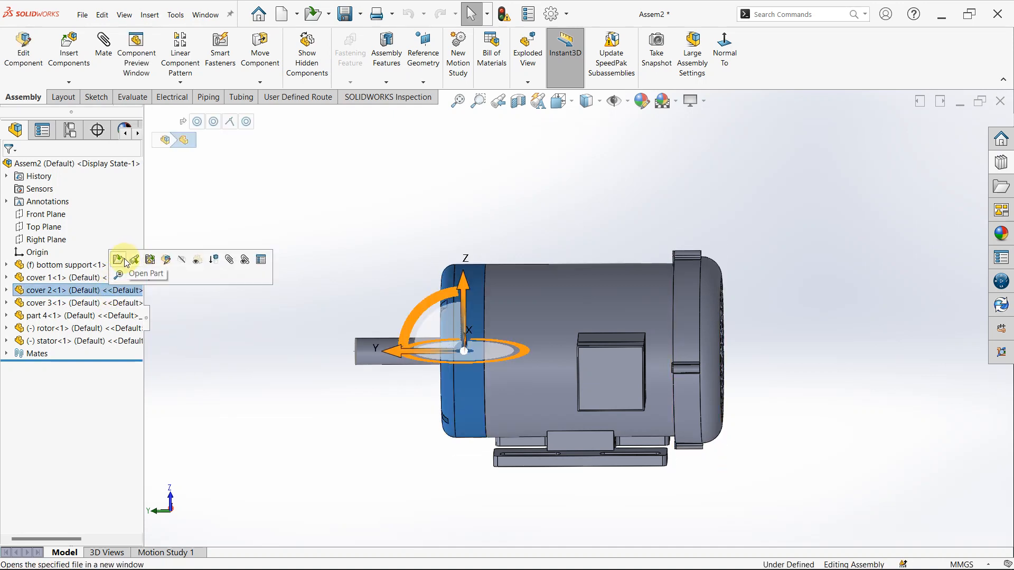
left_click(126, 262)
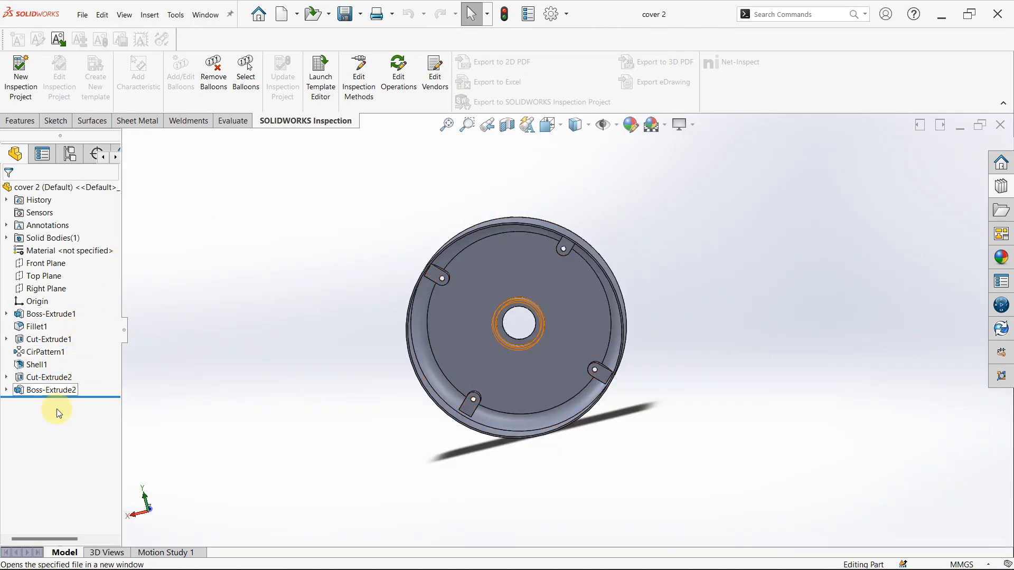
left_click_drag(62, 397, 68, 323)
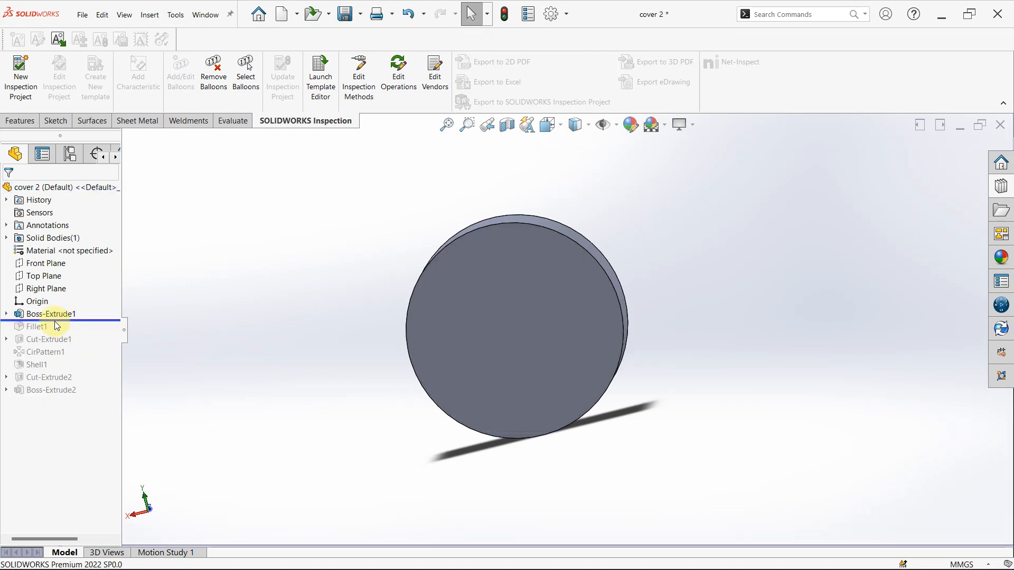
- Open Boss-Extrude1 for editing, examine the disc's circle diameter and blind depth, and accept it with its settings unchanged
left_click(56, 314)
left_click(65, 283)
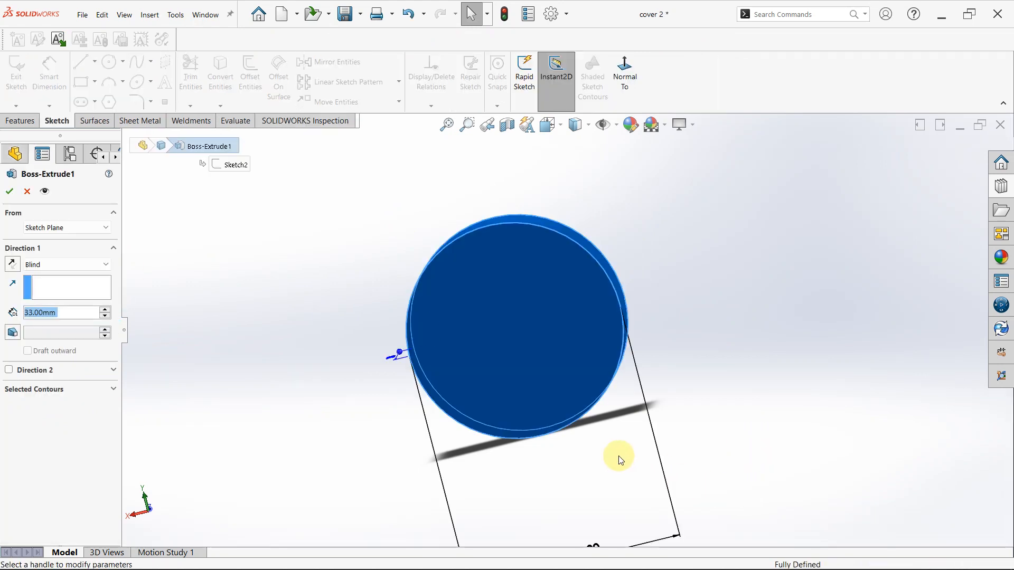
scroll(634, 419, "up", 5)
middle_click_drag(656, 389, 637, 423)
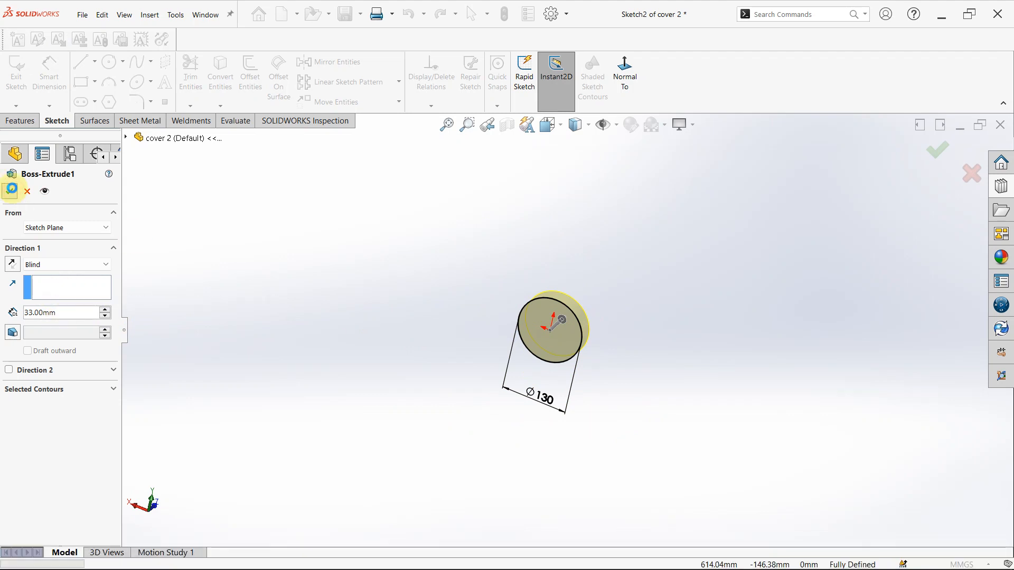
key("Return")
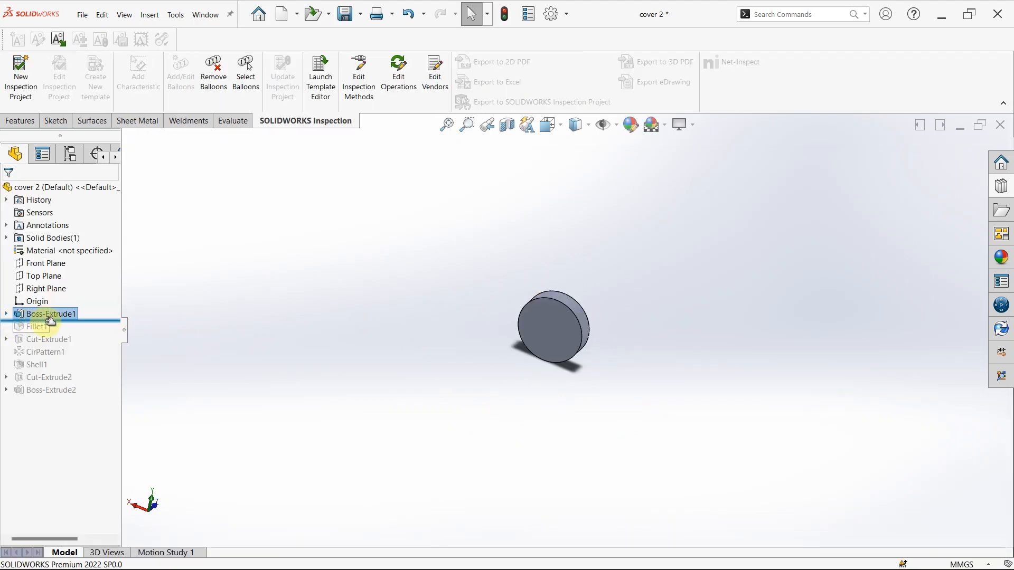
- Roll the history forward past Fillet1 and examine the rounded rim and its radius
mouse_move(47, 339)
left_mouse_down()
mouse_move(47, 320)
mouse_move(50, 332)
left_mouse_up()
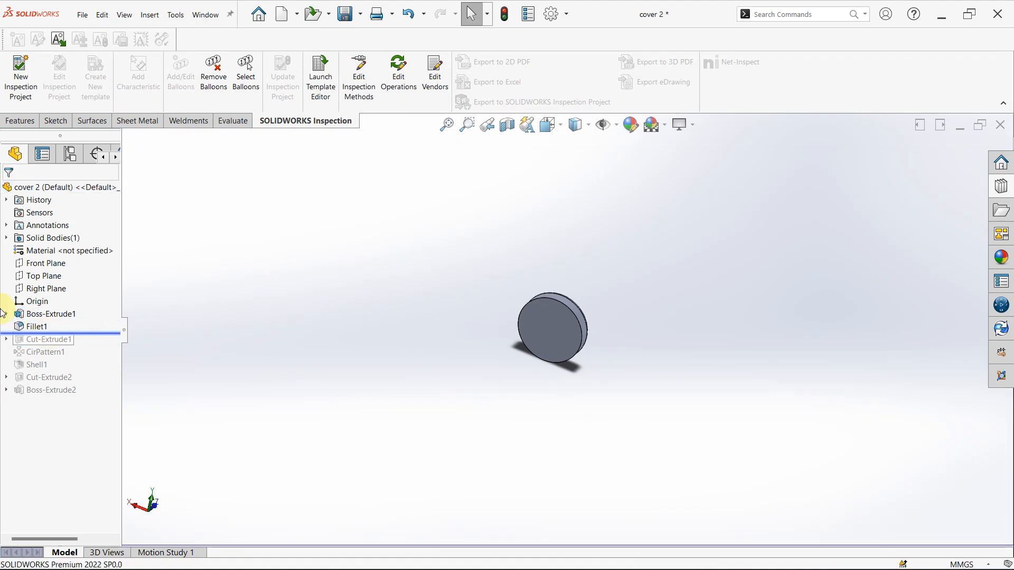
left_click(24, 327)
middle_click_drag(530, 280, 492, 324)
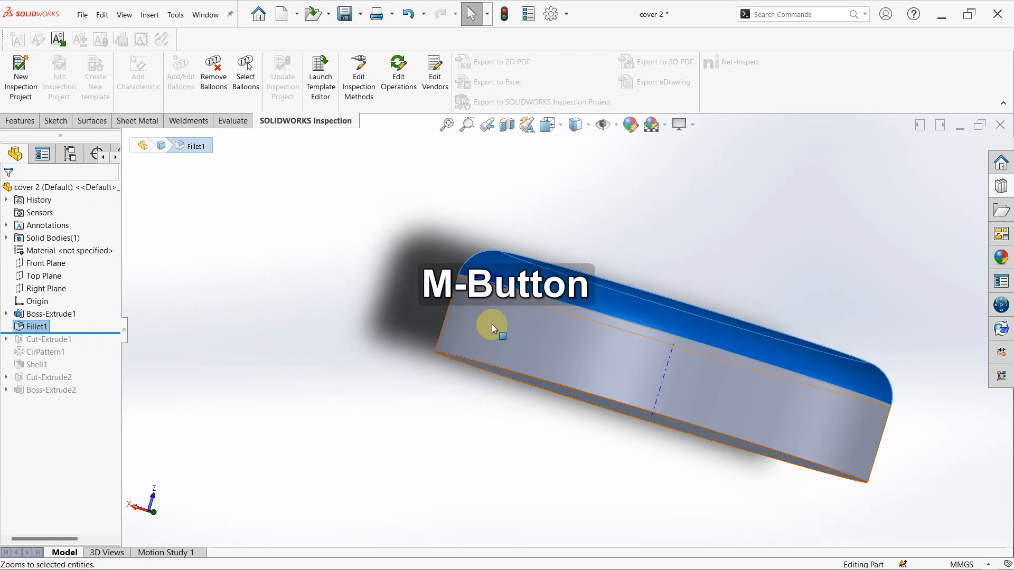
scroll(499, 311, "down", 2)
middle_click_drag(496, 277, 498, 222)
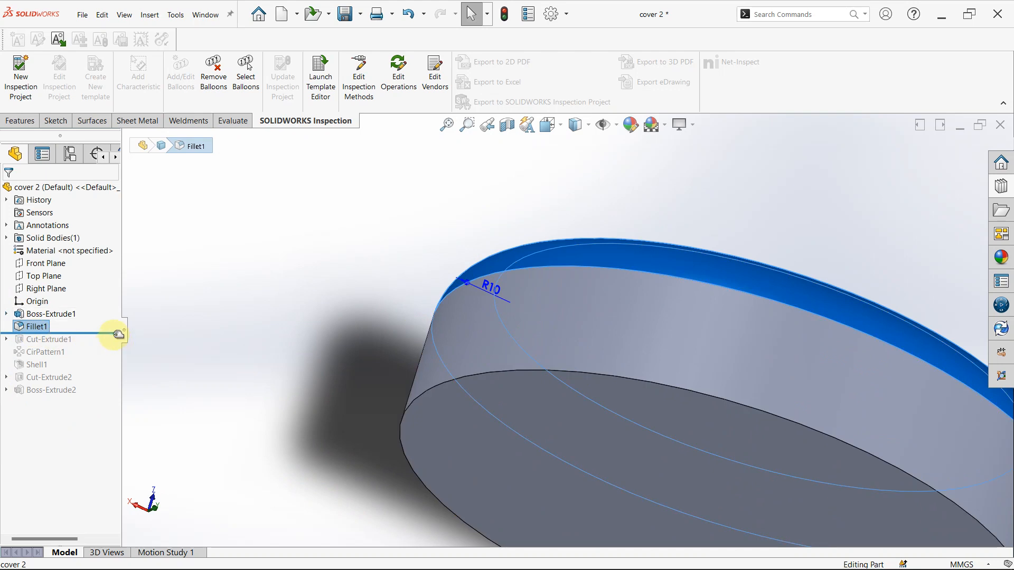
- Roll the history forward past Cut-Extrude1 and examine the slot cut in the cover's rounded rim
left_click_drag(114, 333, 113, 344)
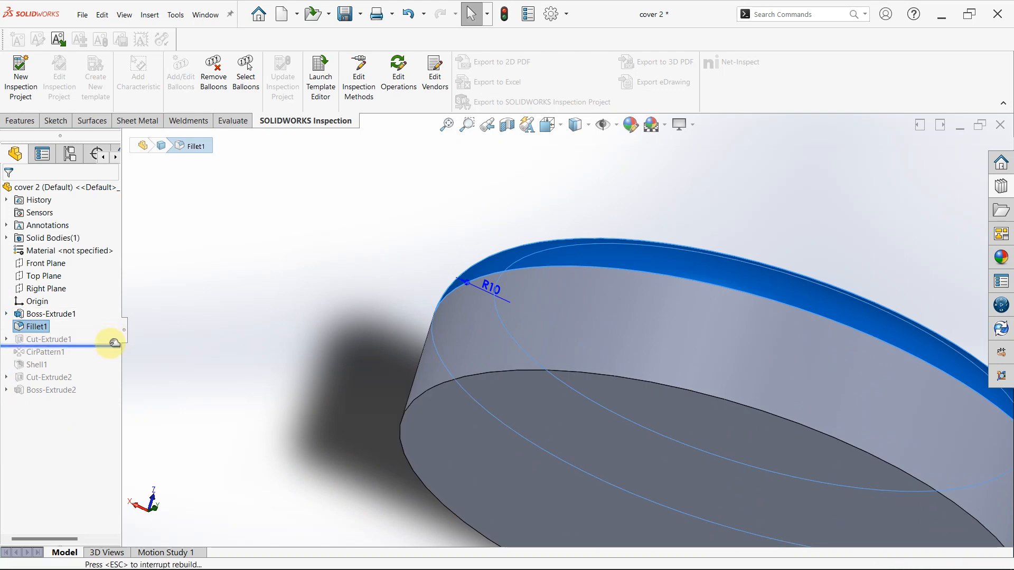
left_click(60, 343)
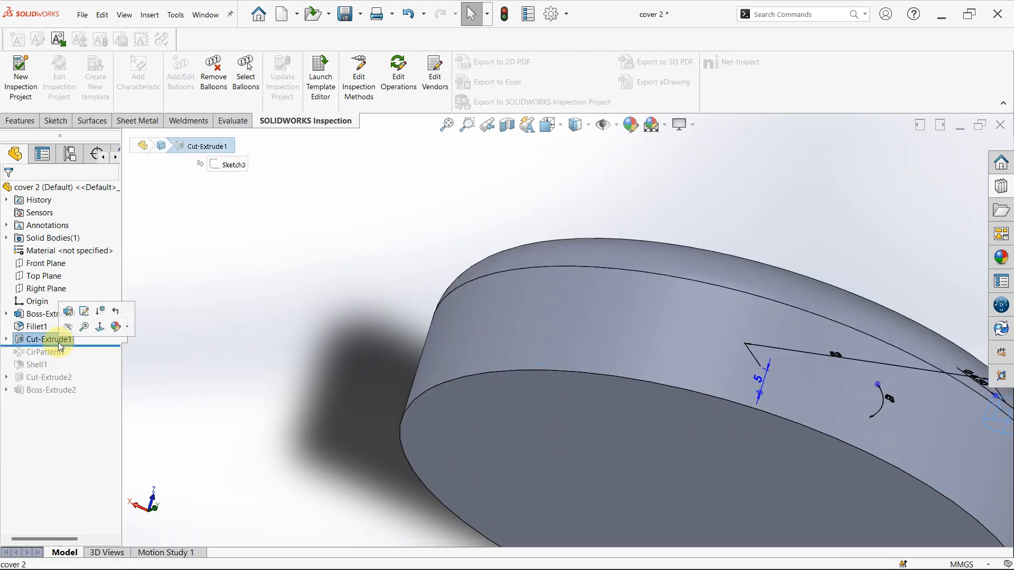
scroll(818, 435, "up", 4)
middle_click_drag(814, 437, 790, 319)
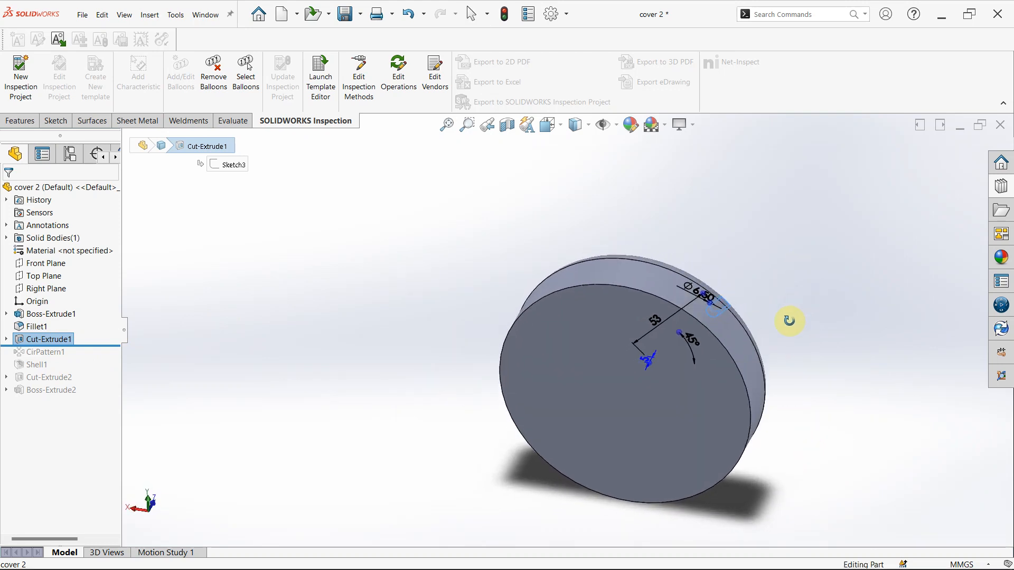
middle_click_drag(572, 285, 586, 403)
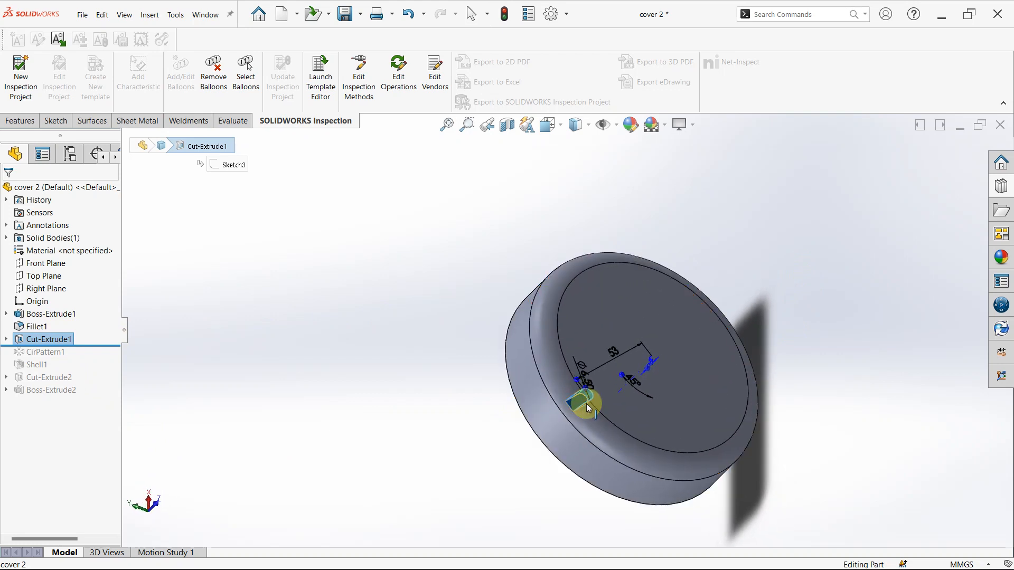
scroll(586, 403, "down", 5)
scroll(586, 376, "down", 1)
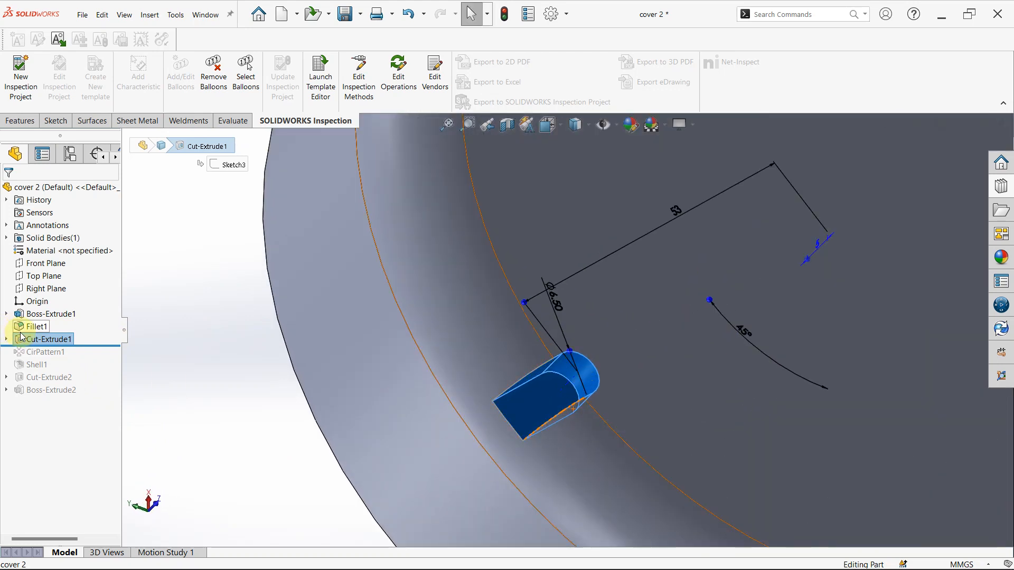
- Open Cut-Extrude1 for editing, examine the slot's sketch dimensions and depth face-on, and cancel without changes
left_click(11, 341)
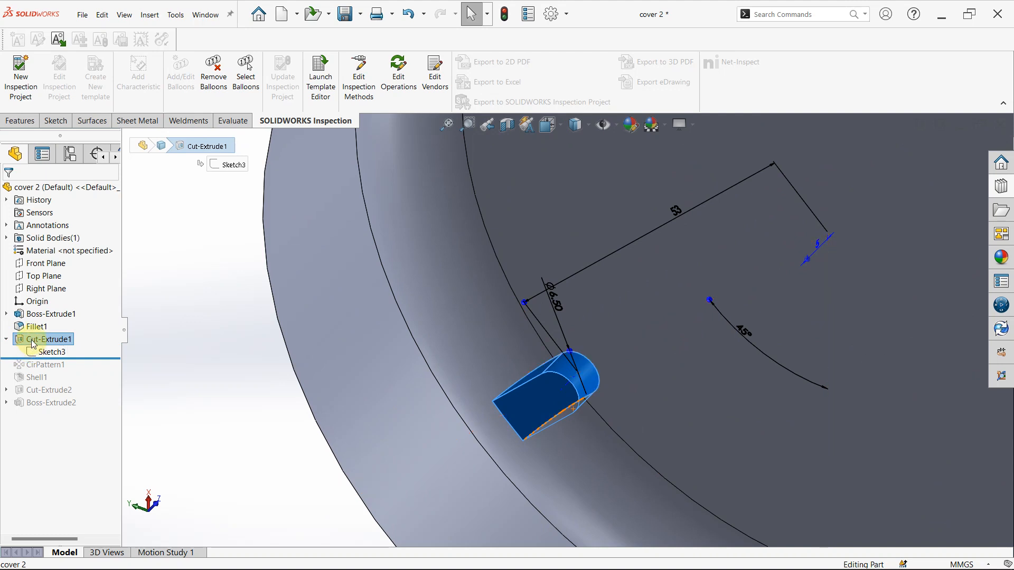
right_click(32, 342)
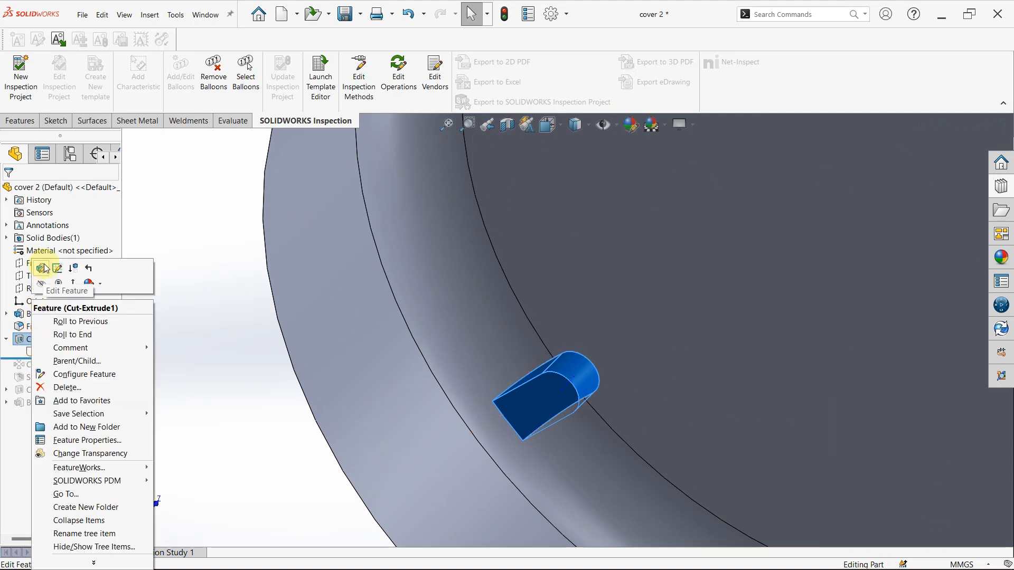
left_click(42, 265)
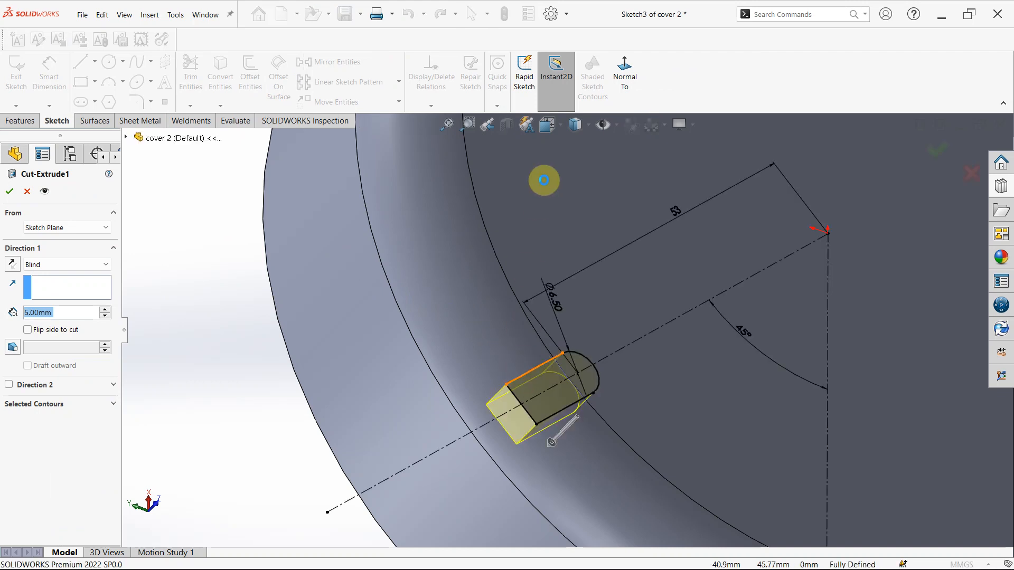
left_click(624, 69)
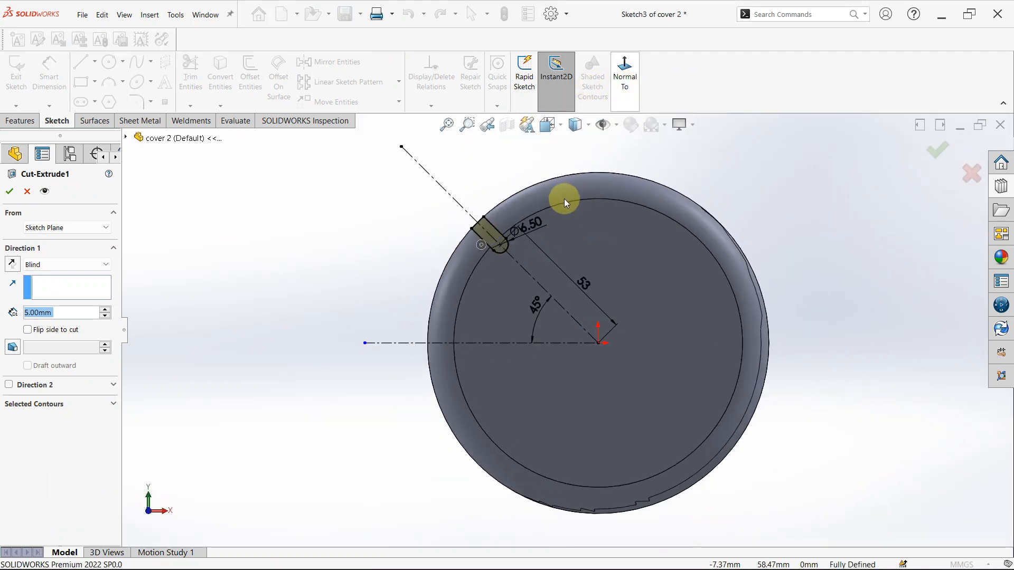
scroll(508, 249, "down", 3)
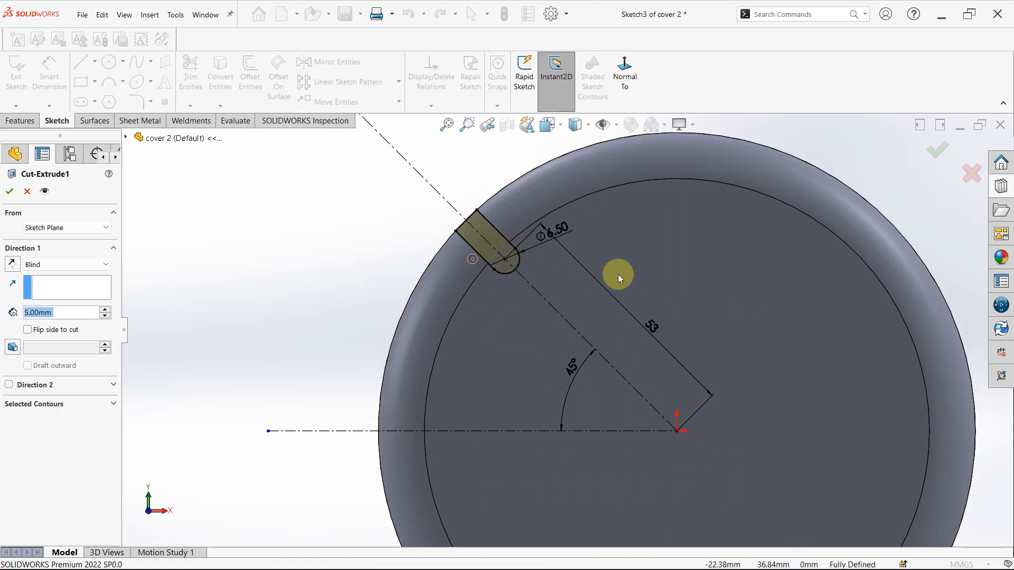
scroll(464, 222, "up", 2)
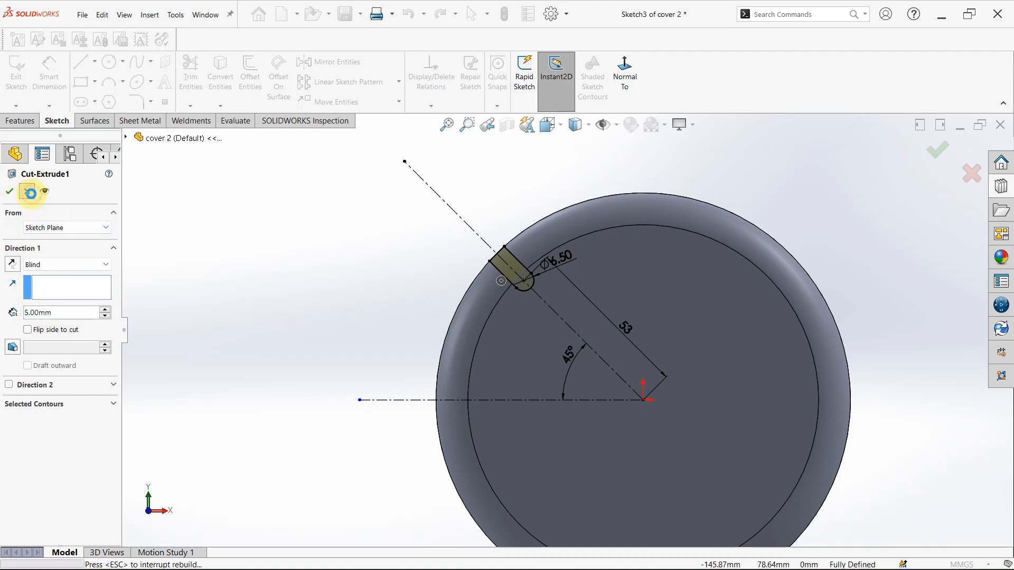
left_click(27, 192)
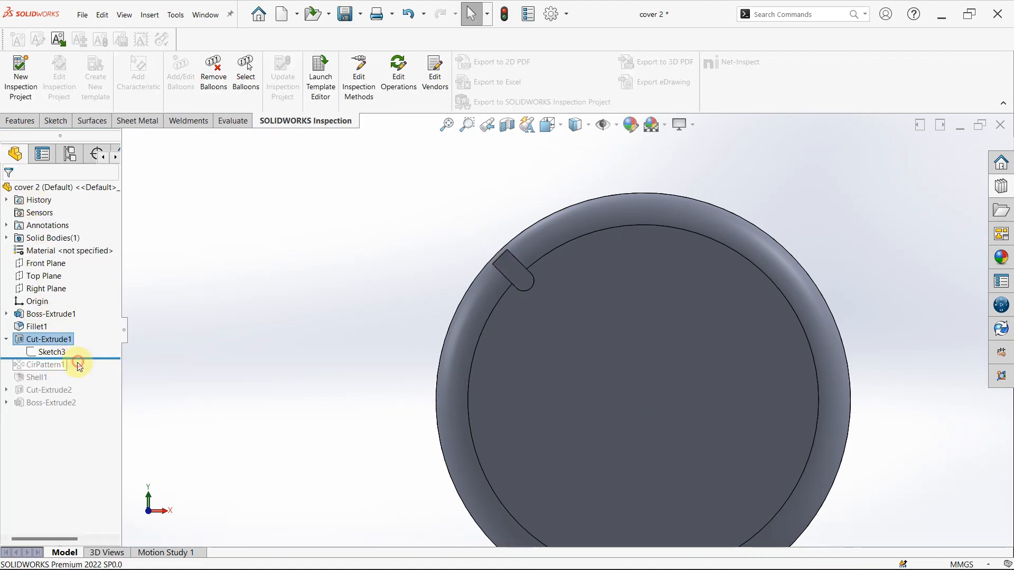
- Roll the history forward past CirPattern1 and Shell1, view the hollowed cover, and open Shell1 for editing
left_click_drag(86, 358, 87, 370)
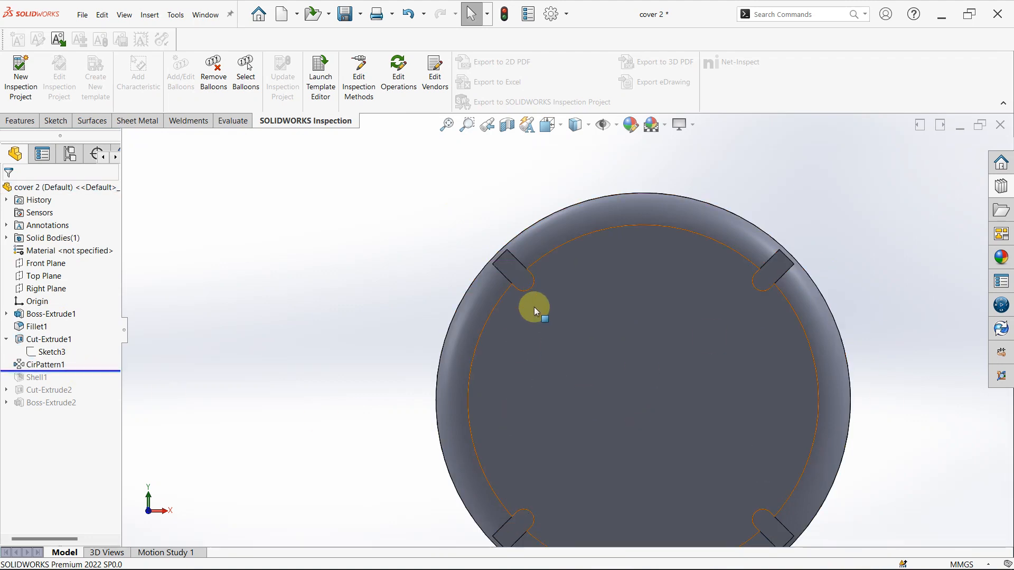
left_click_drag(90, 371, 83, 383)
scroll(501, 317, "up", 3)
middle_click_drag(503, 288, 586, 359)
left_click(33, 378)
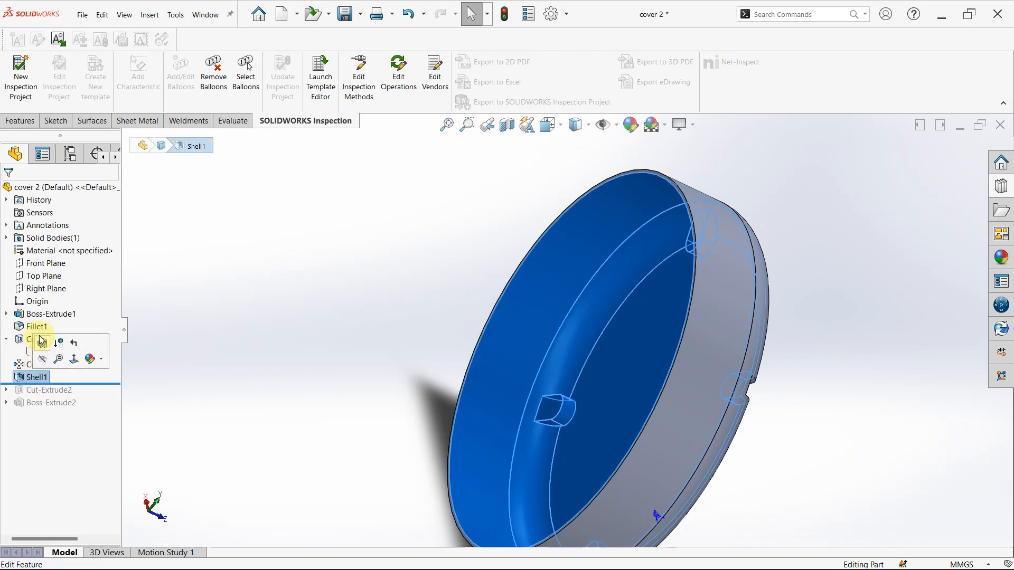
left_click(42, 343)
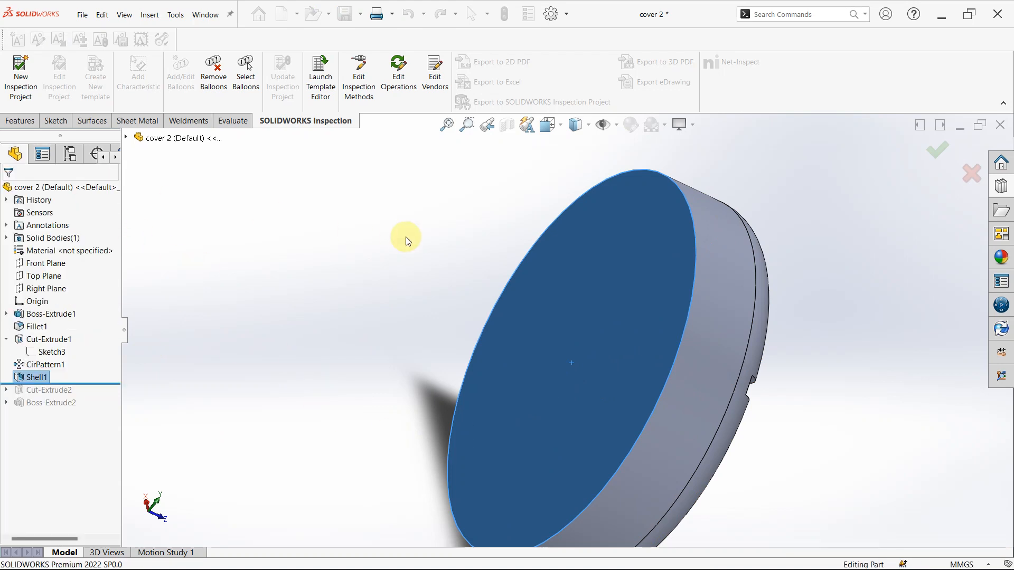
- Roll the history forward past Cut-Extrude2 and open this cut of the central and screw holes for editing
left_click_drag(96, 381, 100, 398)
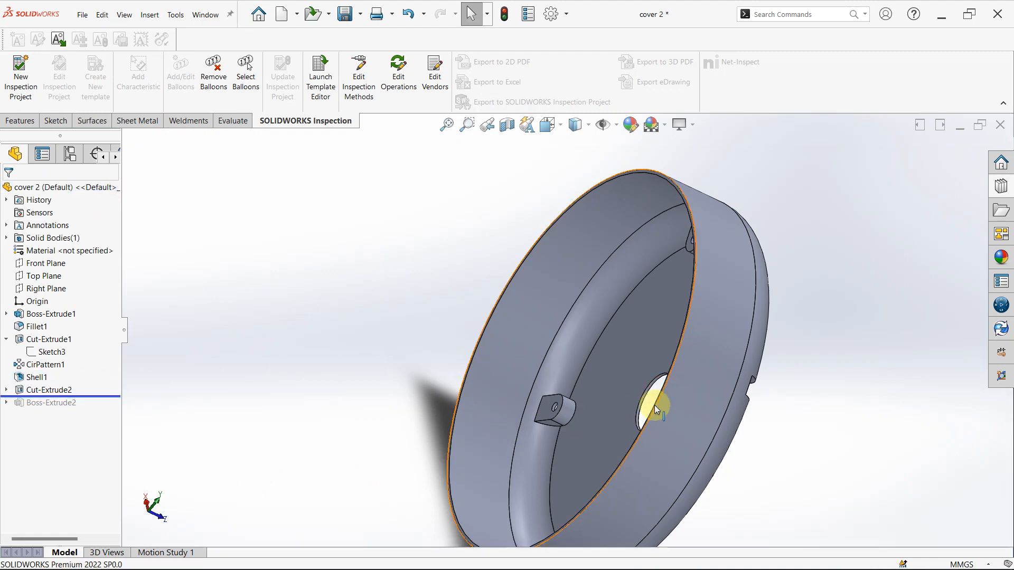
left_click(29, 393)
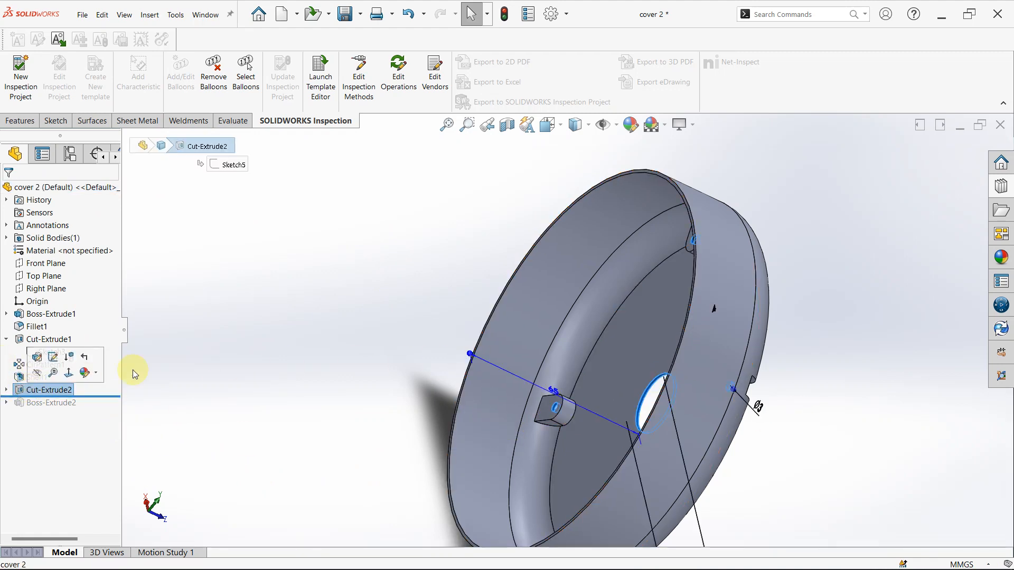
middle_click_drag(342, 375, 384, 533)
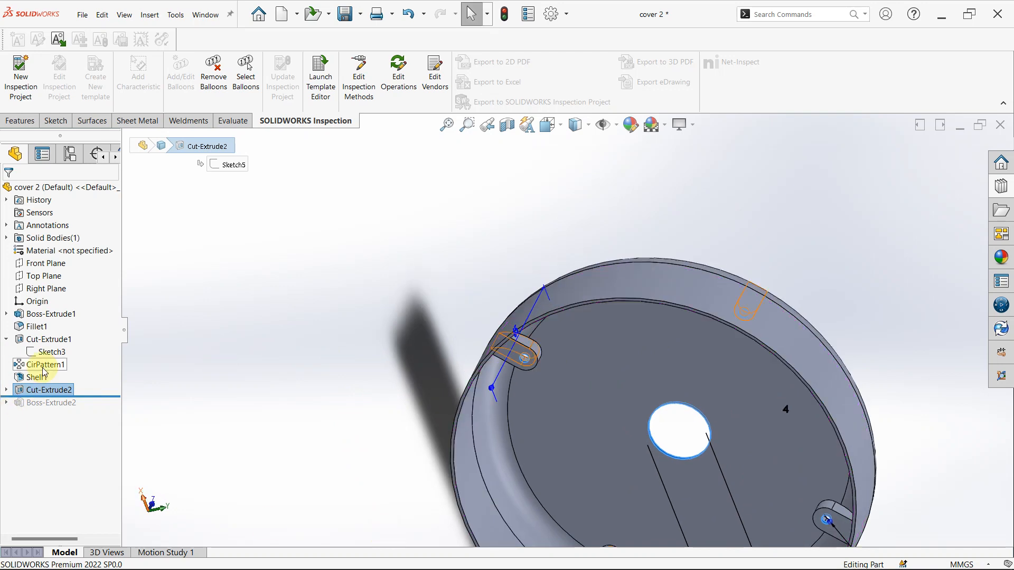
right_click(40, 389)
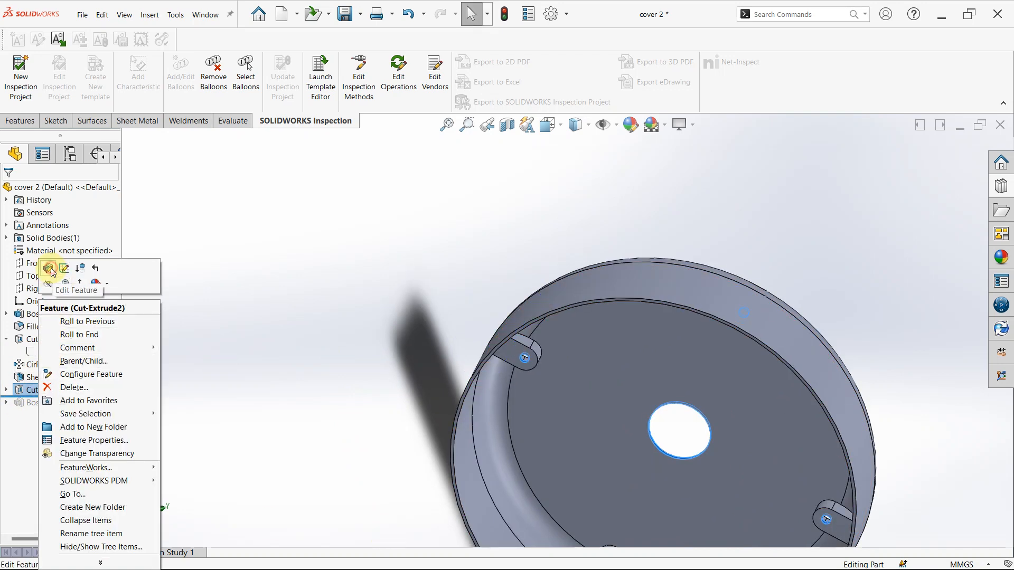
left_click(59, 283)
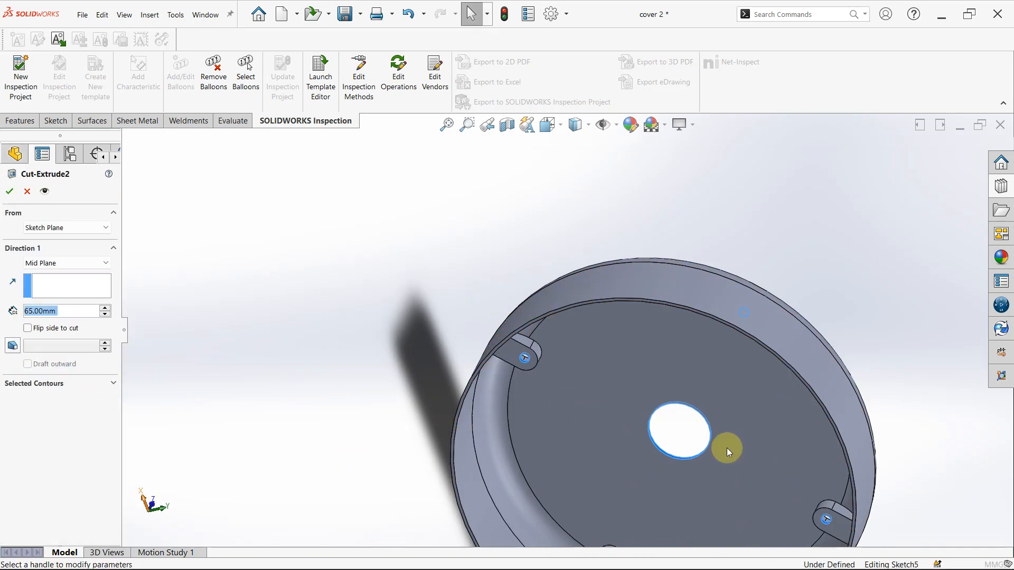
- Examine Cut-Extrude2's central hole, screw-hole diameter and circular pattern, viewing the sketch face-on
mouse_move(619, 403)
middle_mouse_down()
mouse_move(676, 350)
mouse_move(611, 413)
middle_mouse_up()
scroll(670, 364, "up", 6)
scroll(611, 414, "down", 3)
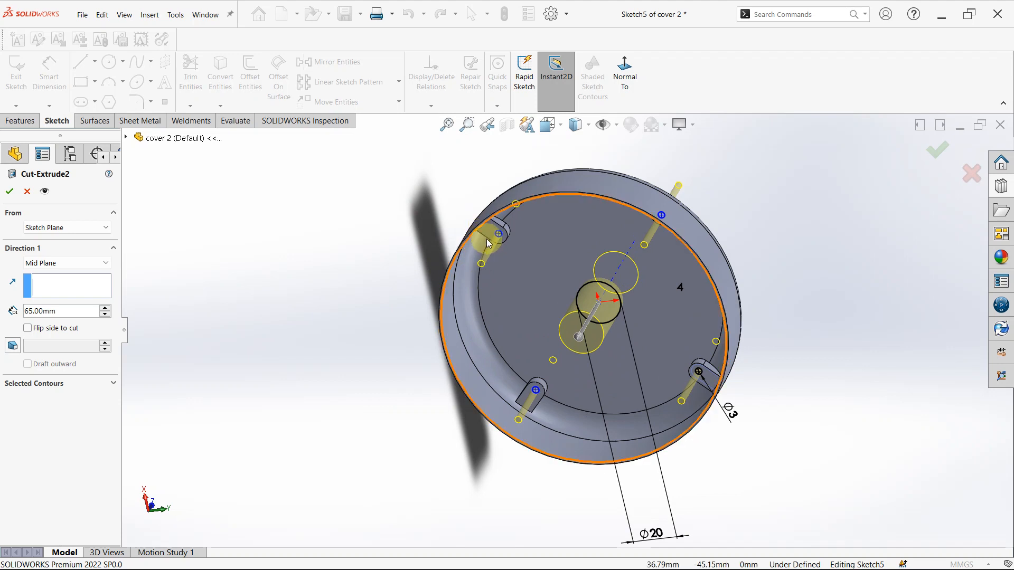
scroll(491, 251, "down", 3)
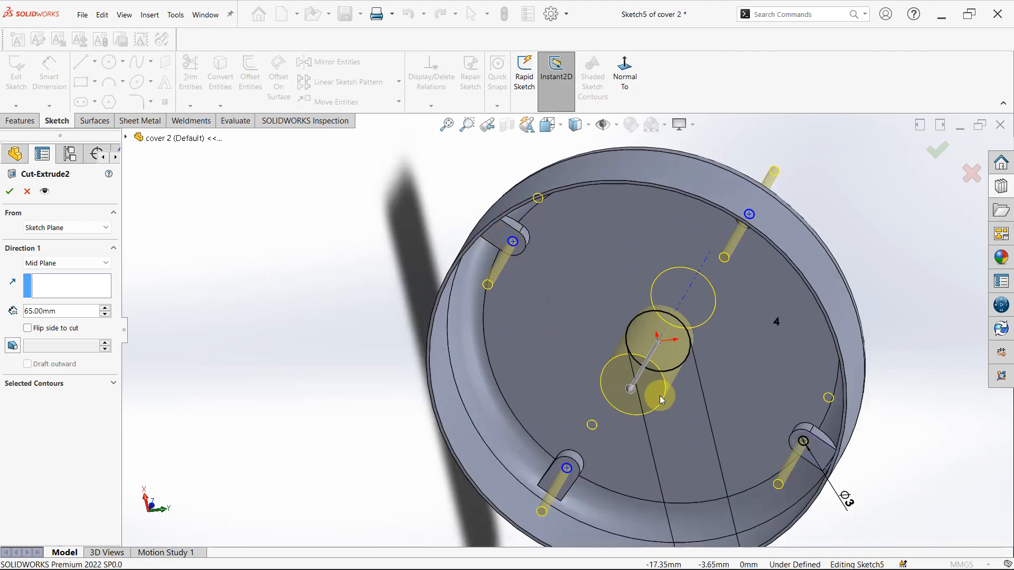
left_click(624, 68)
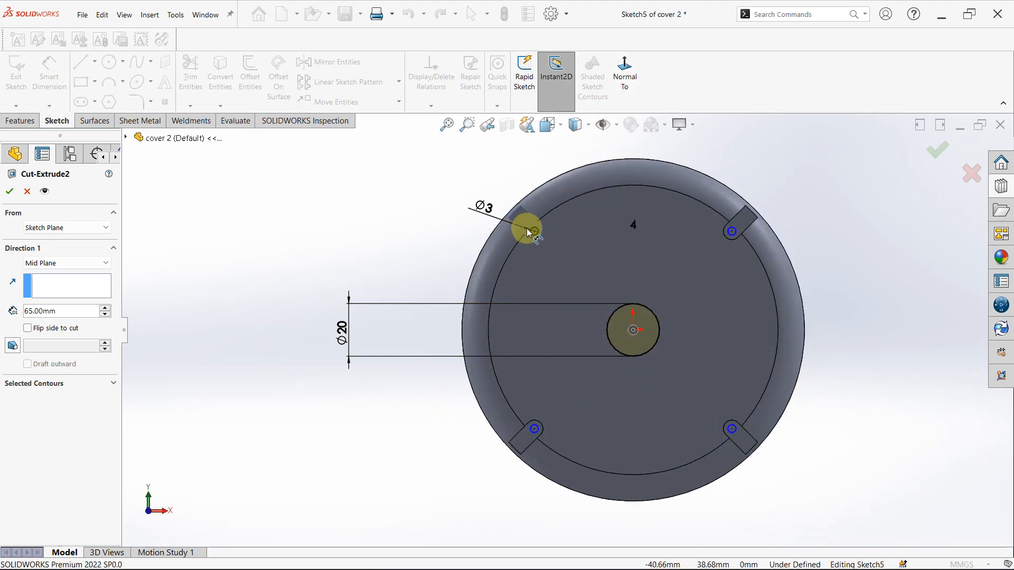
scroll(531, 237, "down", 2)
scroll(546, 250, "down", 1)
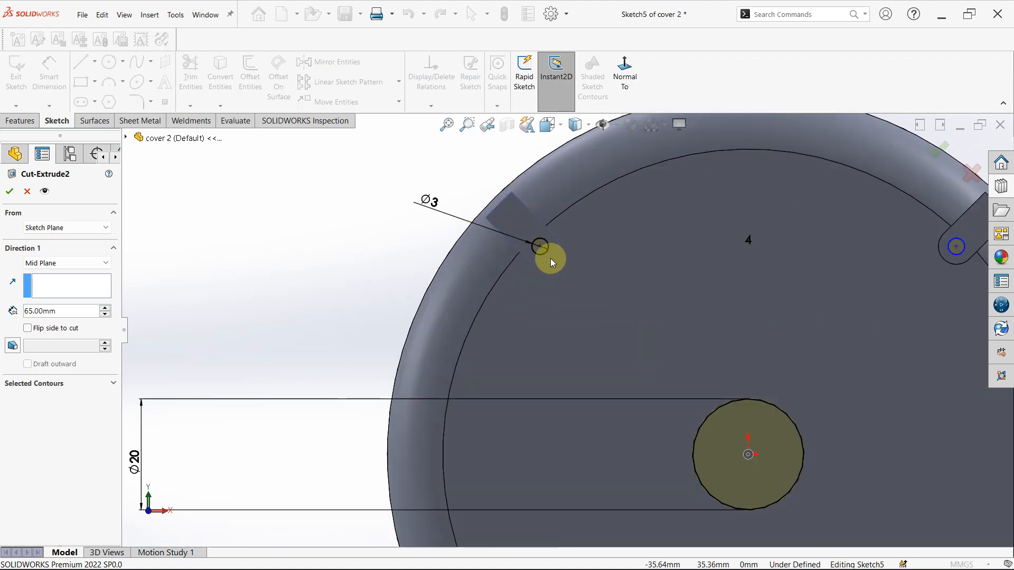
scroll(546, 249, "up", 3)
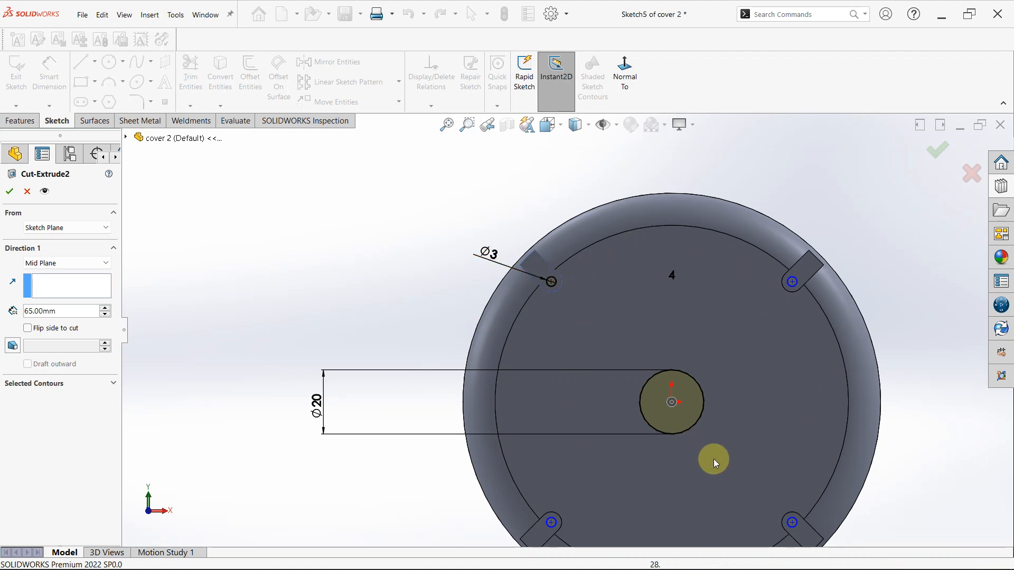
scroll(581, 348, "up", 4)
scroll(681, 341, "down", 3)
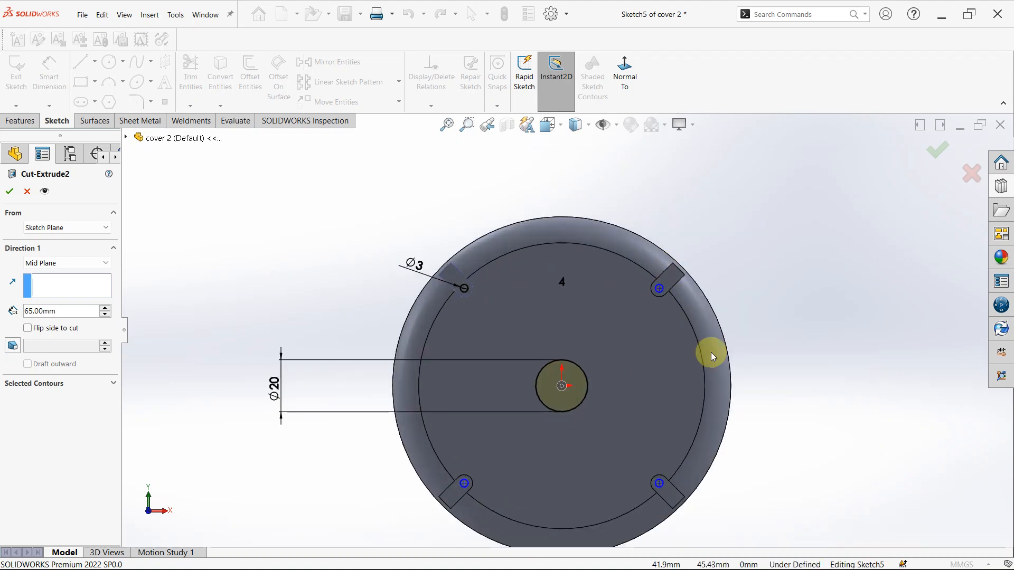
- Set Cut-Extrude2's mid-plane depth to 4 mm, accept it, and roll the history forward past Boss-Extrude2
left_click(563, 282)
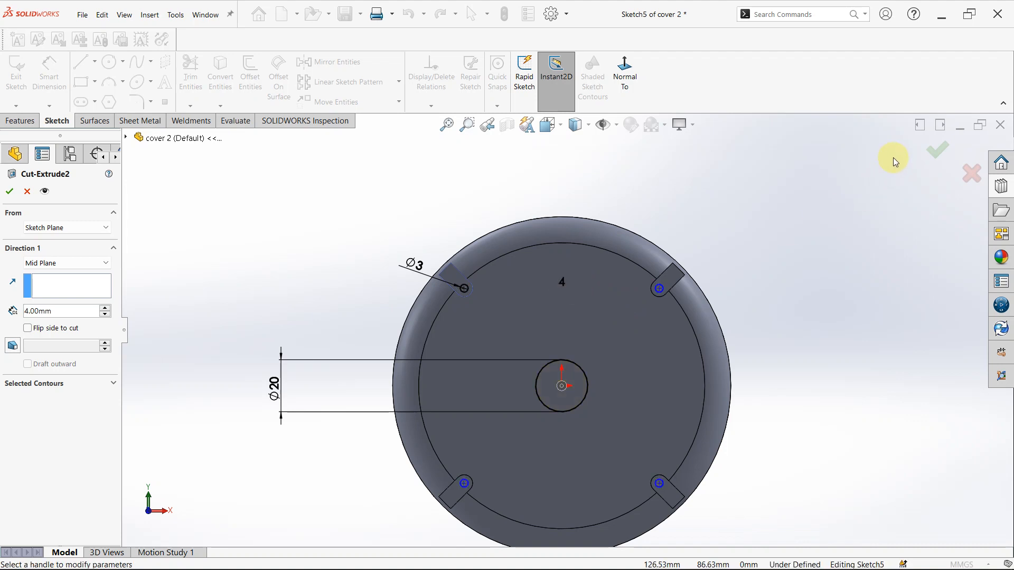
left_click(940, 150)
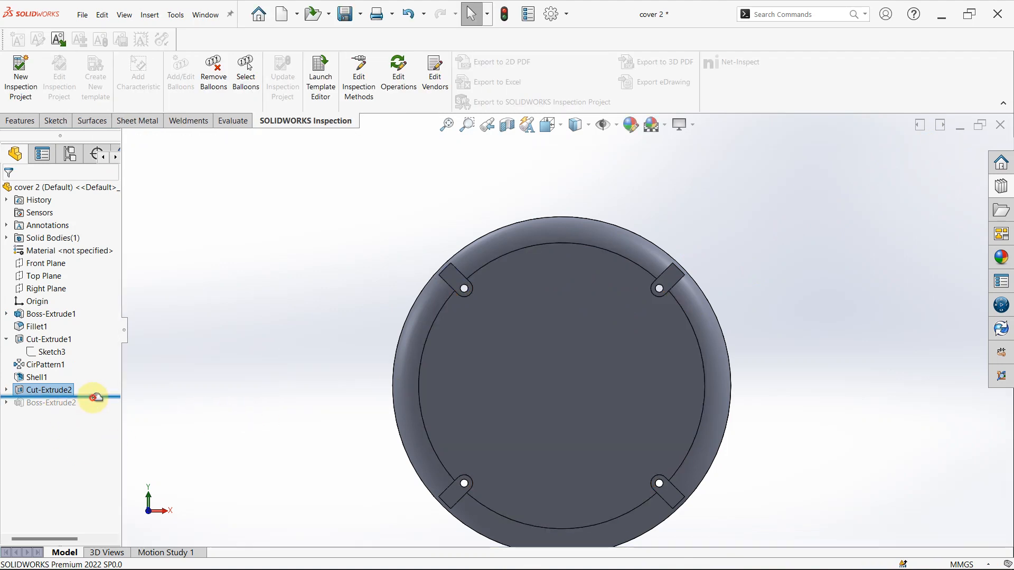
left_click_drag(96, 397, 86, 408)
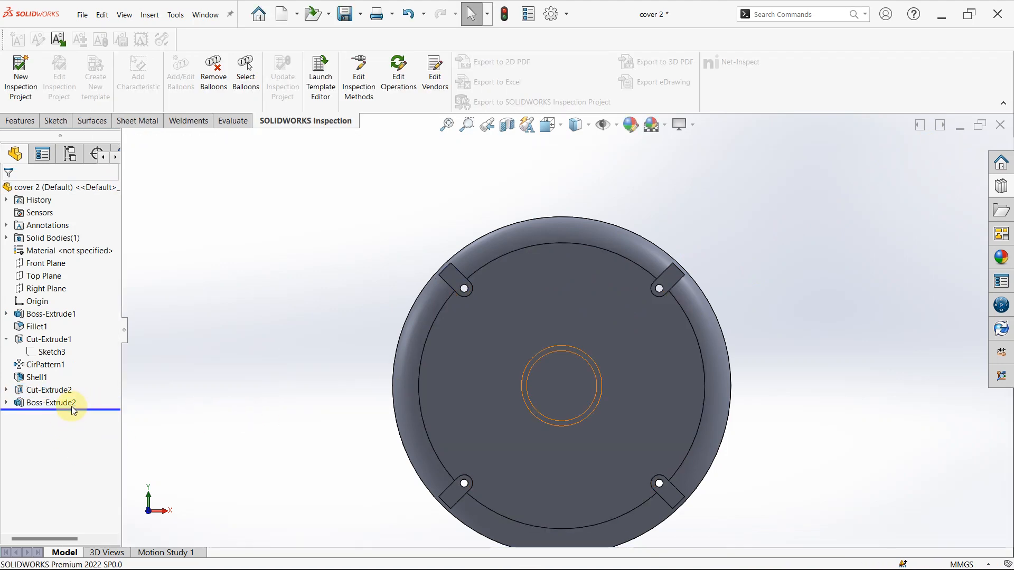
- Examine the raised ring of Boss-Extrude2 and its diameter dimensions from several sides, and open the feature for editing
left_click(72, 404)
middle_click_drag(449, 367, 586, 515)
scroll(578, 401, "down", 3)
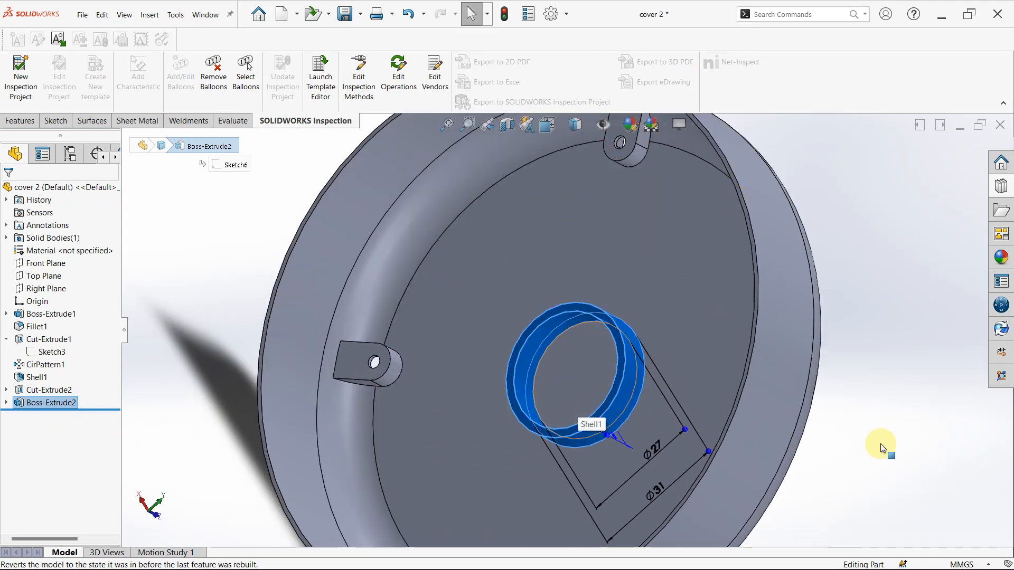
left_click(920, 451)
middle_click_drag(774, 415, 469, 348)
scroll(710, 428, "up", 3)
left_click(28, 404)
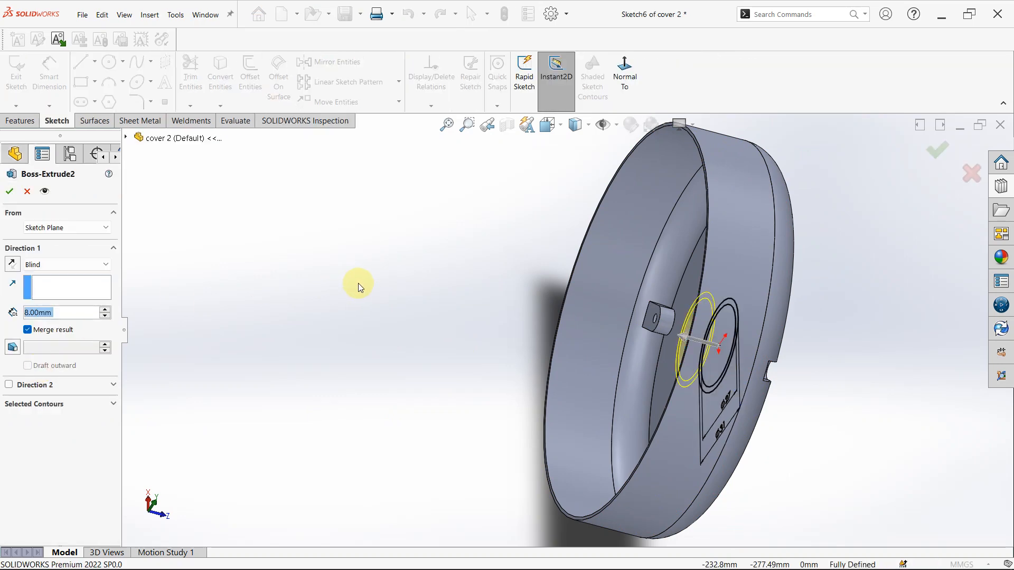
- Inspect the Boss-Extrude2 preview around the central hole and leave the feature's editing
mouse_move(466, 433)
middle_mouse_down()
mouse_move(572, 433)
mouse_move(577, 453)
mouse_move(521, 429)
middle_mouse_up()
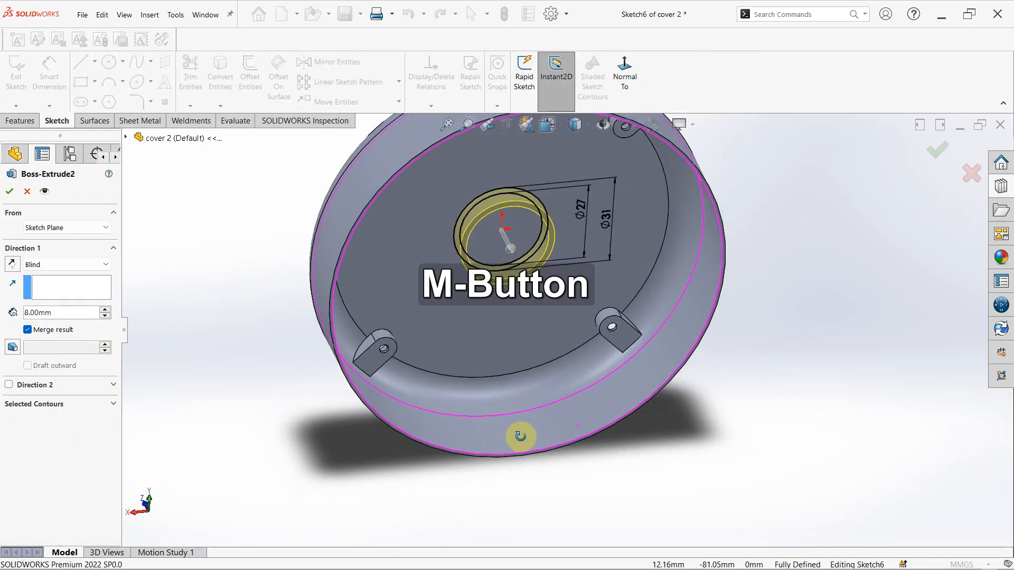
scroll(475, 220, "up", 3)
scroll(475, 220, "up", 2)
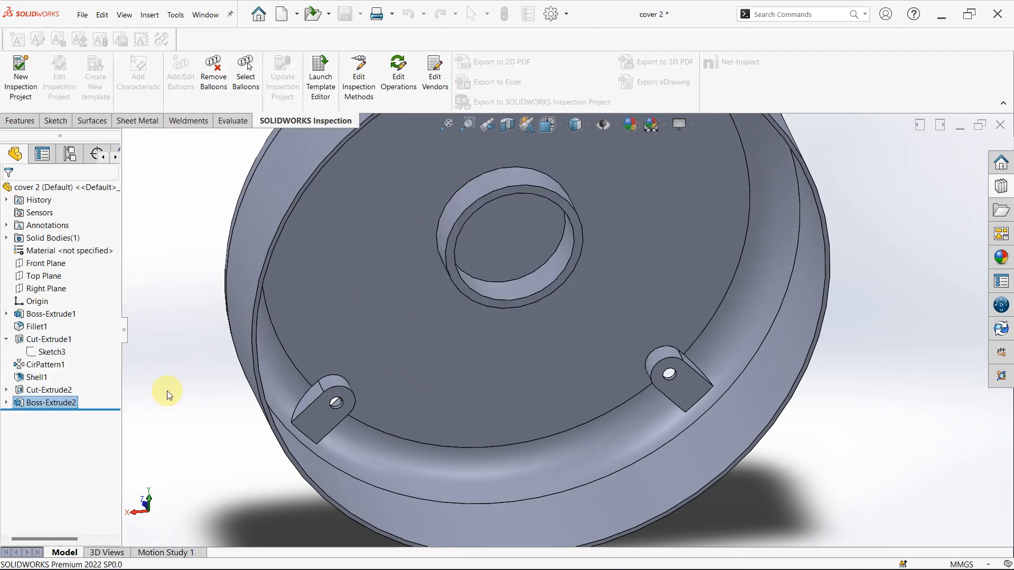
scroll(166, 391, "up", 3)
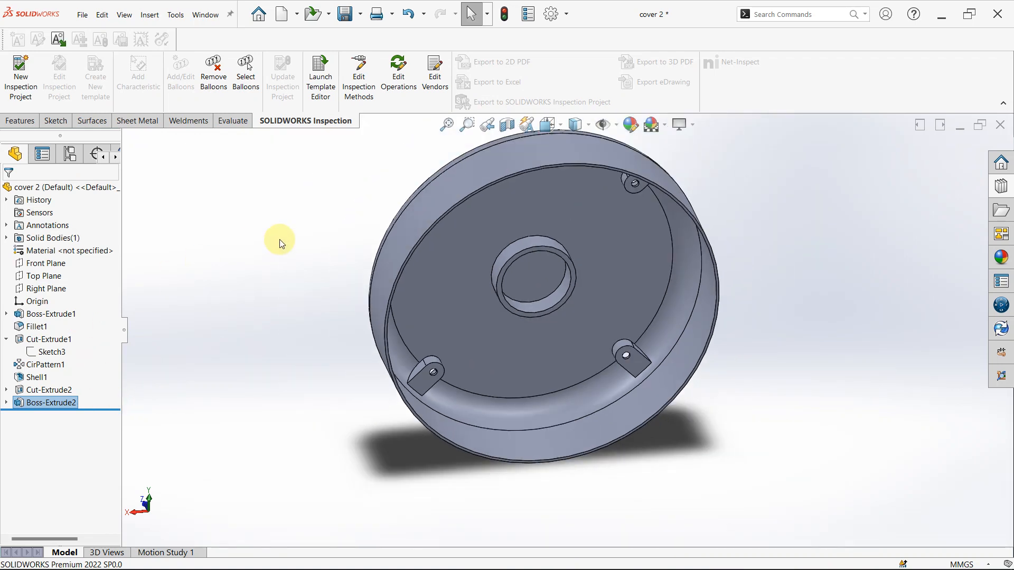
- Look over the outside of cover 2, highlight Cut-Extrude2 to check its screw holes, and clear the selection
middle_click_drag(296, 248, 325, 489)
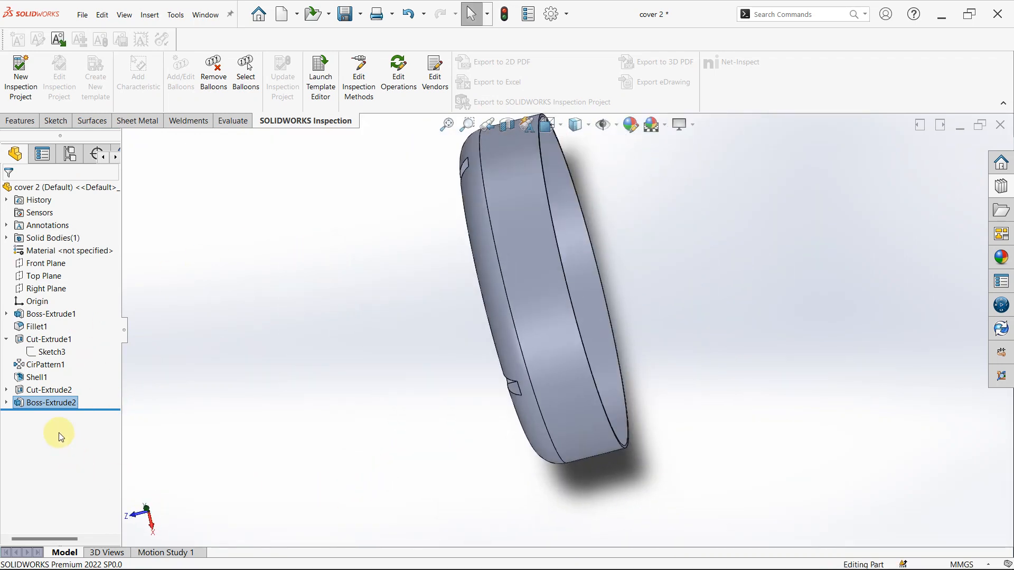
left_click(53, 390)
mouse_move(399, 367)
middle_mouse_down()
mouse_move(474, 331)
mouse_move(414, 335)
mouse_move(215, 398)
middle_mouse_up()
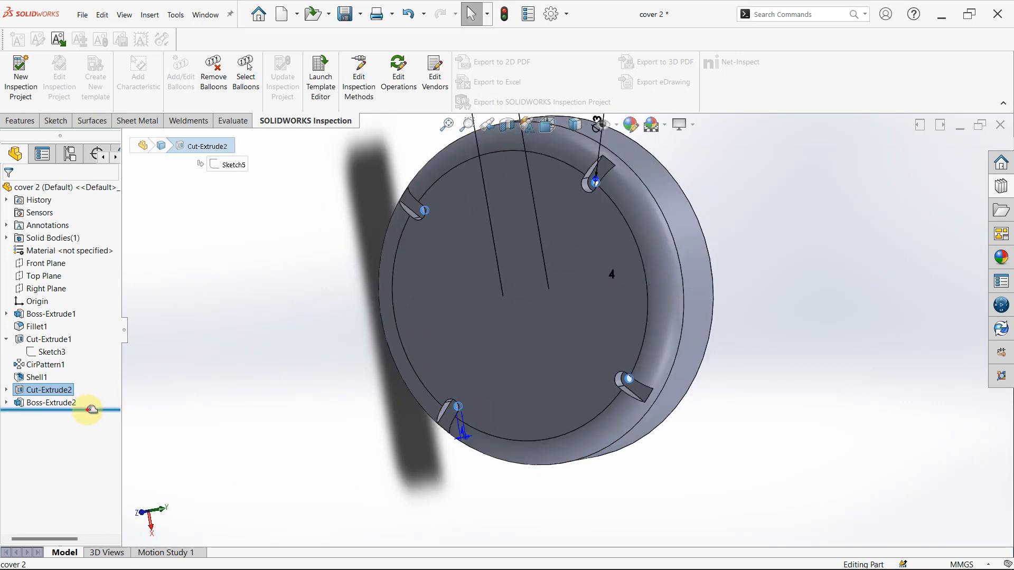
mouse_move(90, 409)
left_mouse_down()
mouse_move(87, 382)
mouse_move(95, 389)
mouse_move(87, 407)
left_mouse_up()
left_click(426, 379)
left_click(281, 284)
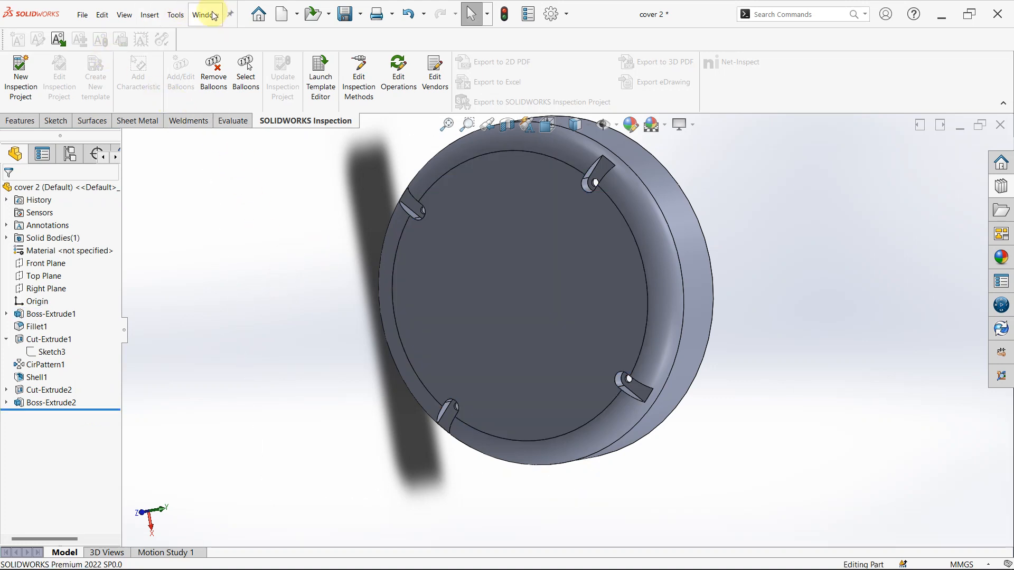
- Close cover 2 without saving and discard its changes in the assembly
left_click(1001, 126)
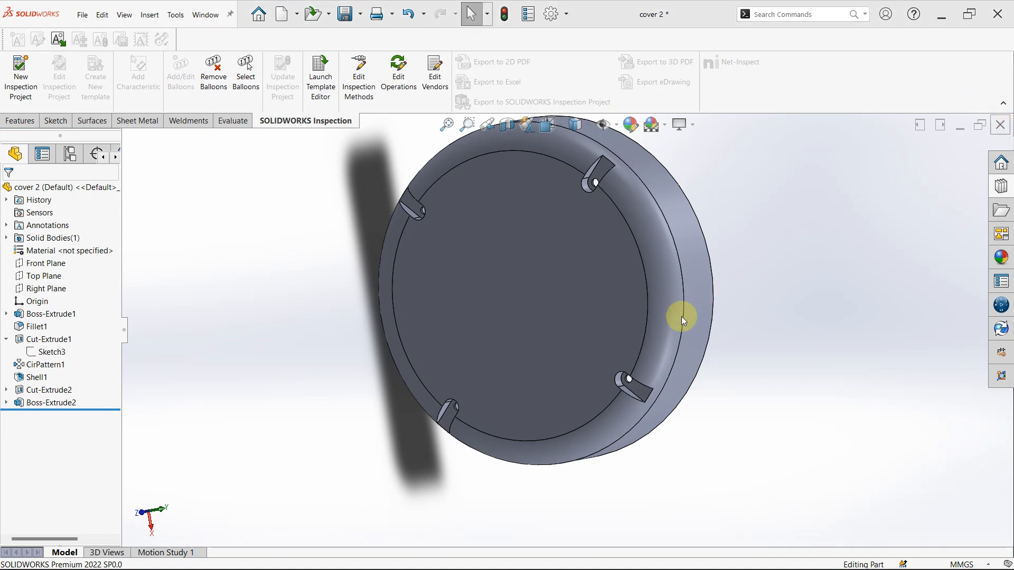
left_click(556, 292)
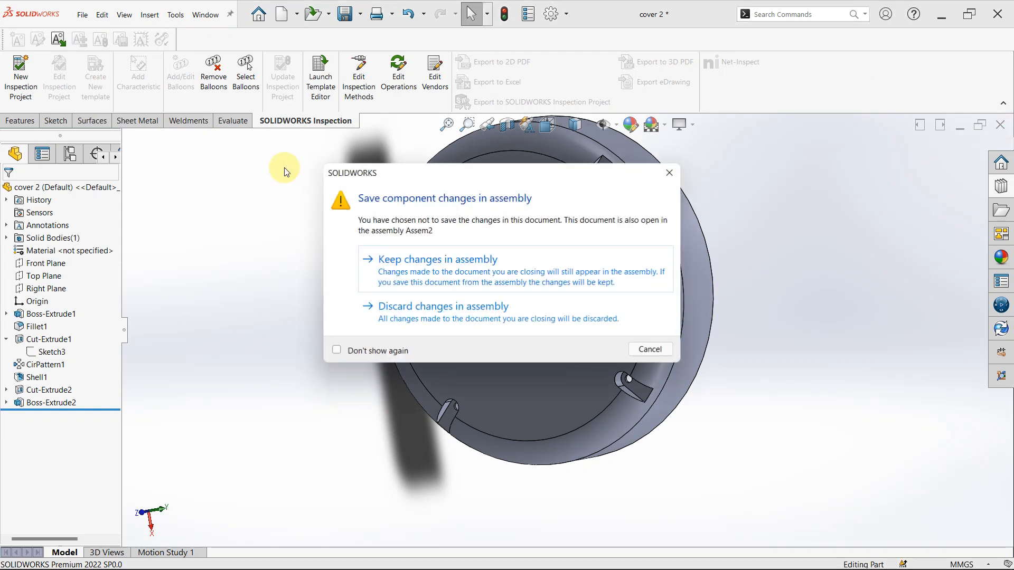
left_click(450, 317)
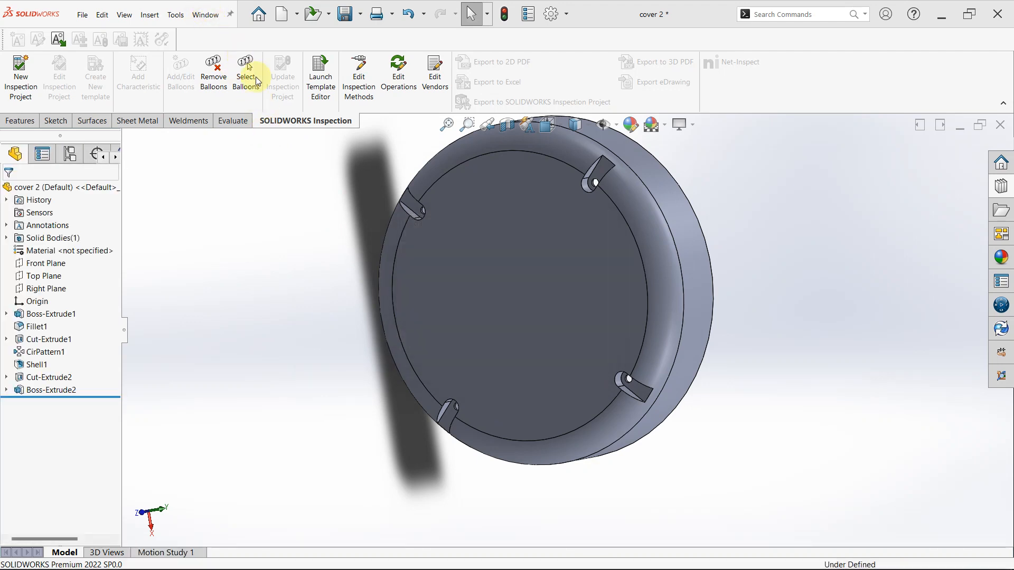
- In Assem2, find the rear cover component cover 3 and open it as a separate part
left_click(211, 15)
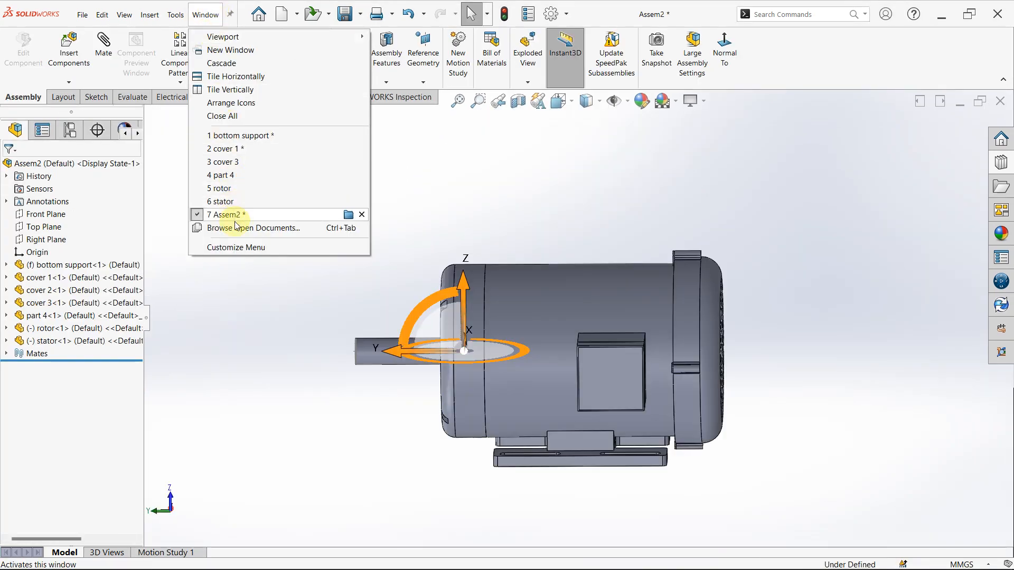
left_click(515, 176)
middle_click_drag(467, 424, 194, 381)
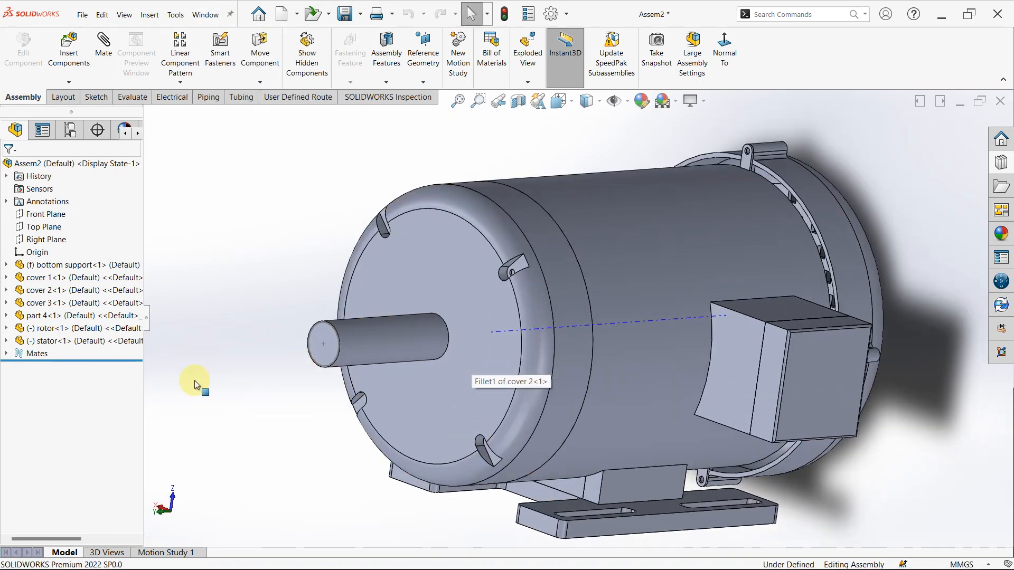
left_click(82, 293)
left_click(82, 294)
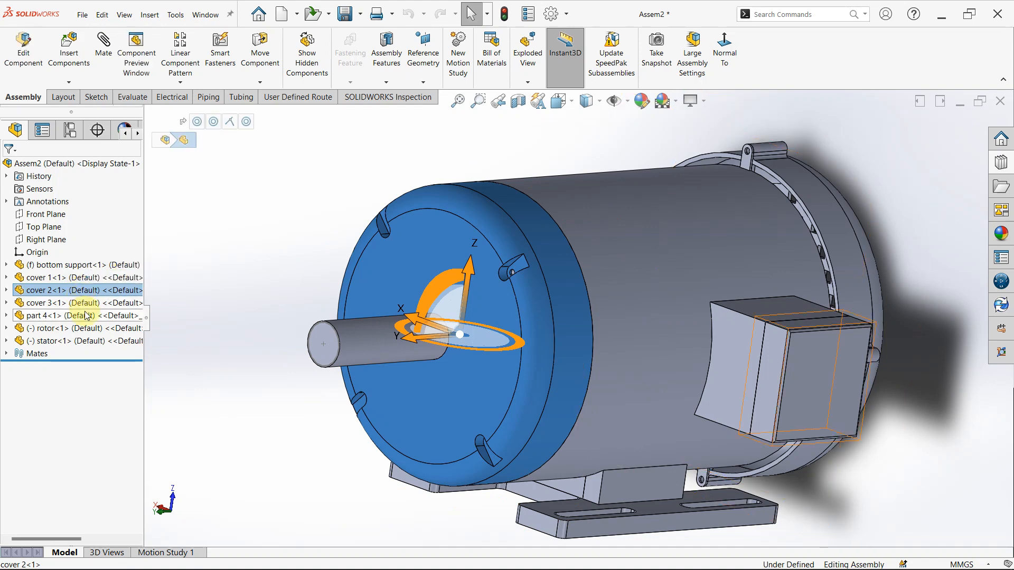
left_click(85, 306)
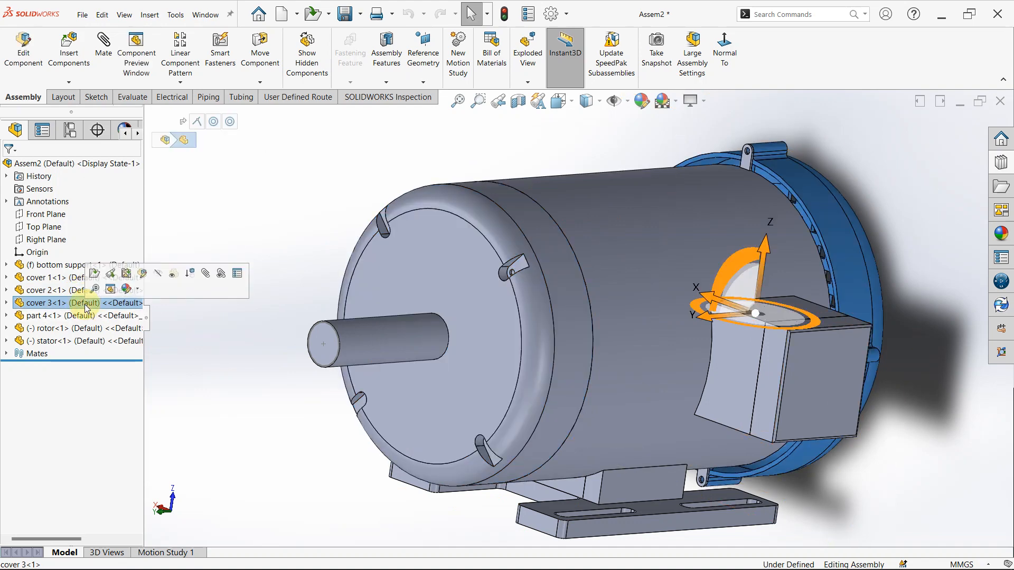
left_click(99, 273)
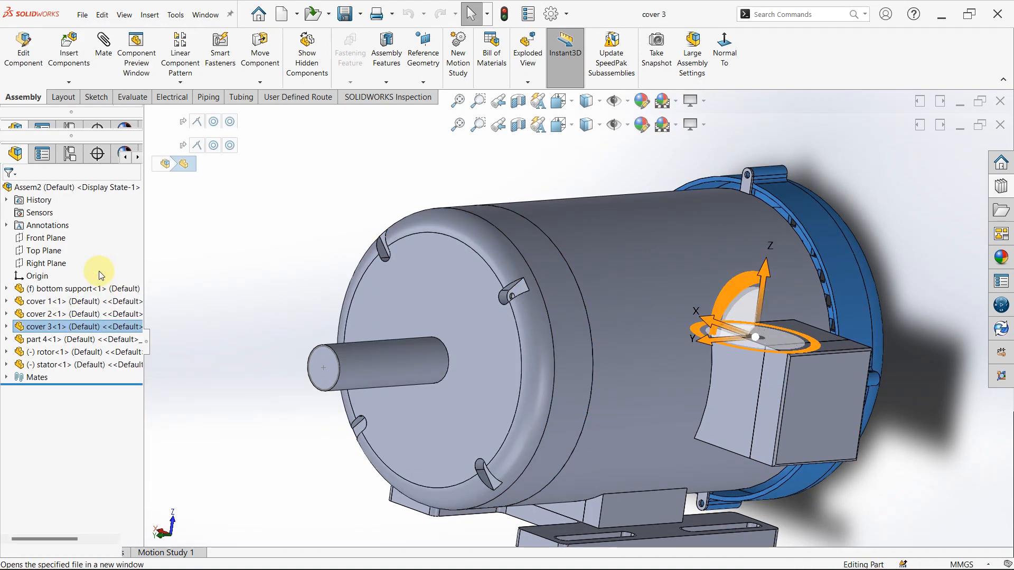
- Roll cover 3's history back to just after Boss-Extrude1 and open this feature for editing
scroll(758, 281, "down", 6)
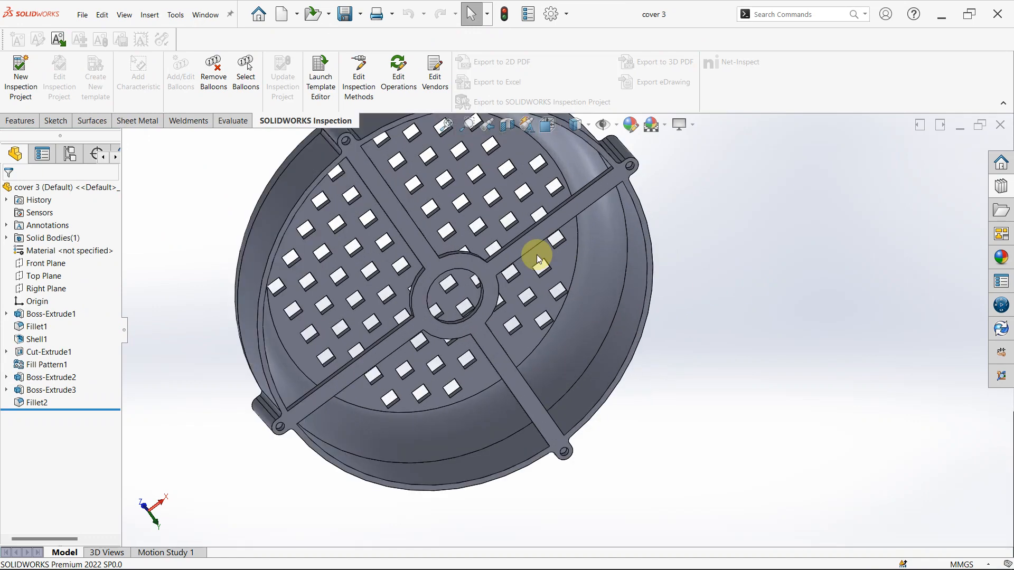
left_click(73, 312)
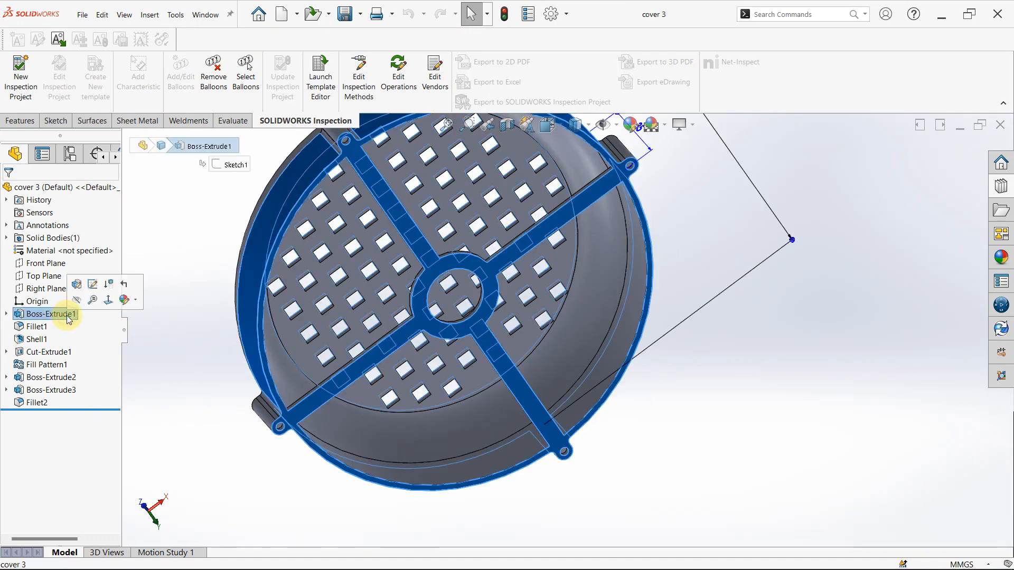
left_click_drag(116, 422, 99, 315)
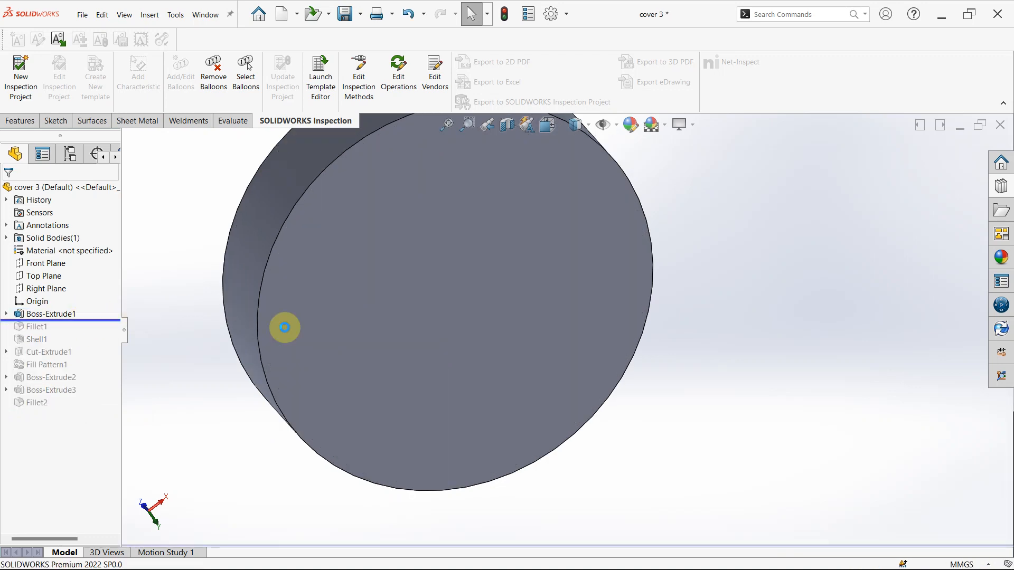
scroll(327, 349, "up", 3)
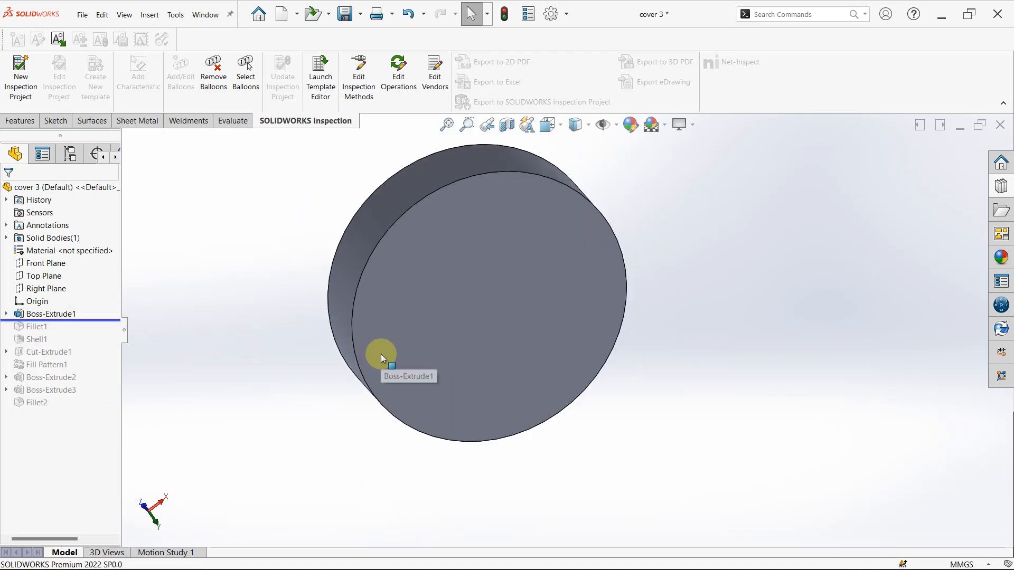
left_click(38, 313)
left_click(47, 281)
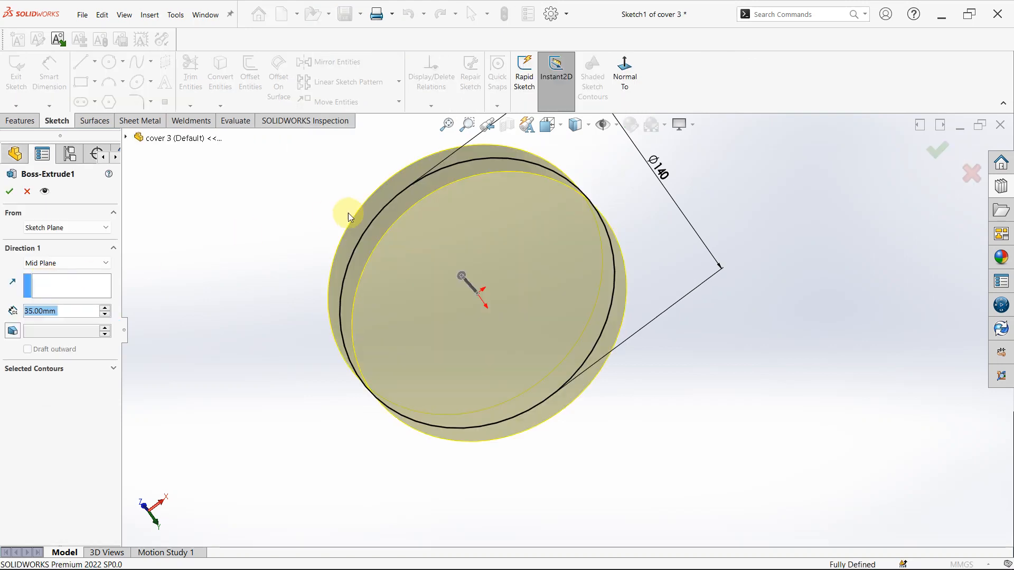
- Examine Boss-Extrude1's circle diameter and mid-plane depth, and leave the feature without changes
scroll(359, 210, "down", 3)
middle_click_drag(359, 211, 351, 212)
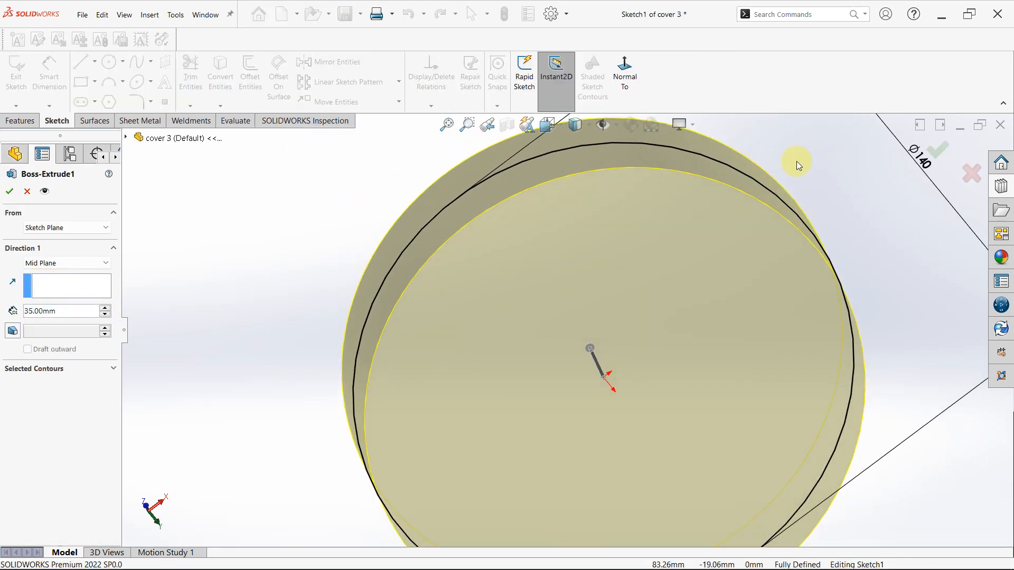
scroll(792, 217, "up", 3)
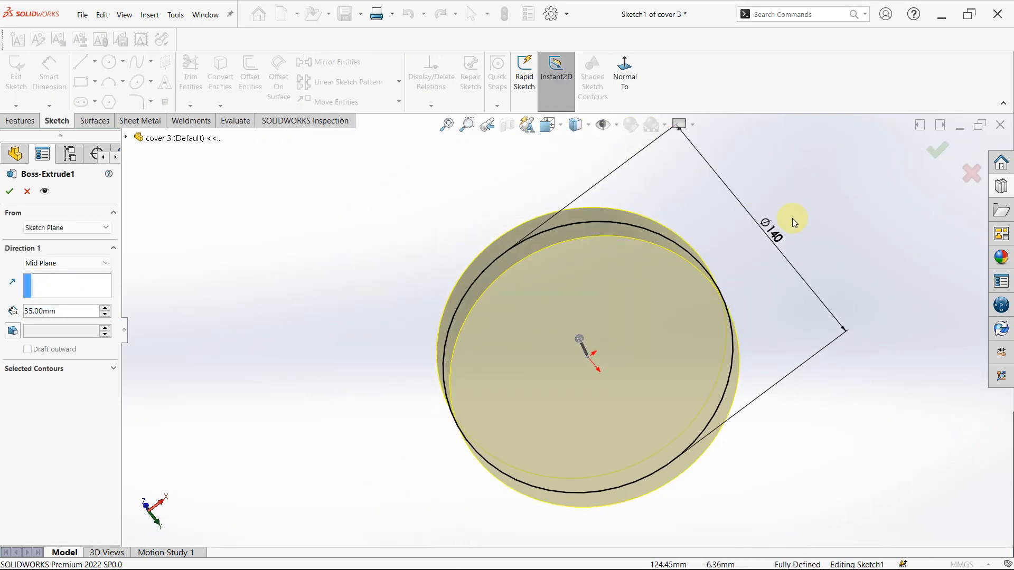
left_click(29, 191)
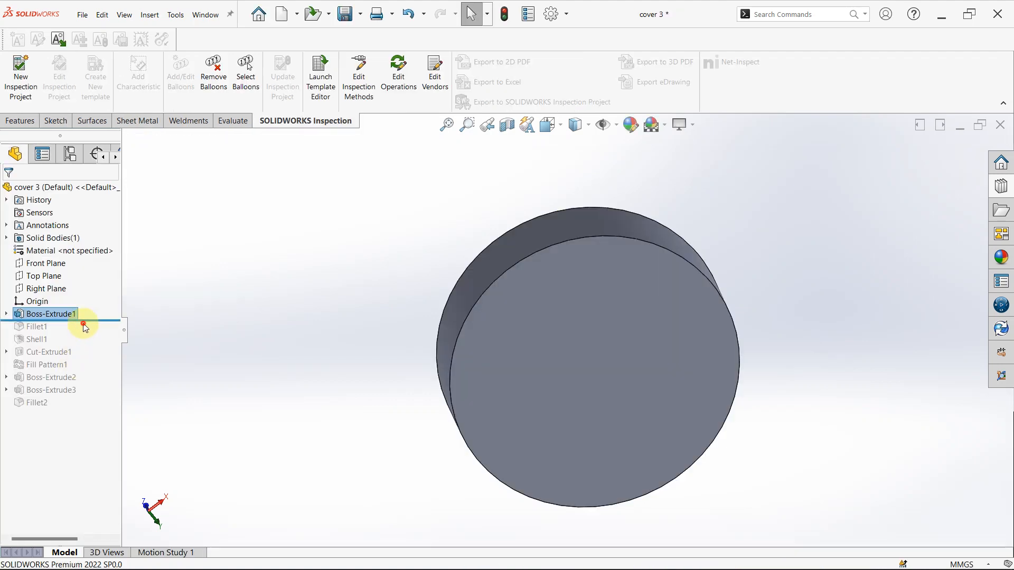
- Roll the history forward past Fillet1 and inspect the radius of the rounded outer edge
left_click_drag(87, 320, 39, 327)
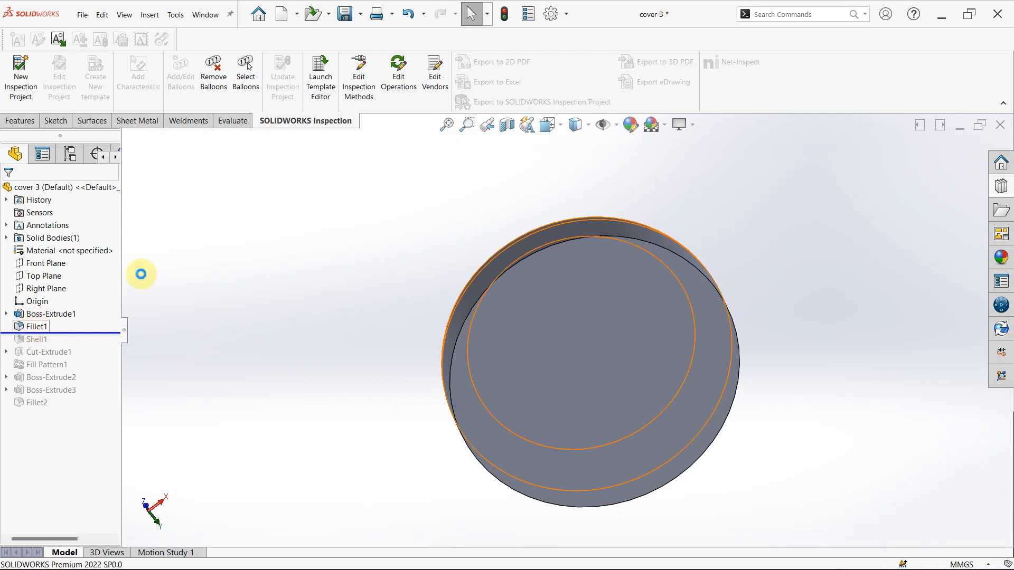
middle_click_drag(330, 226, 319, 472)
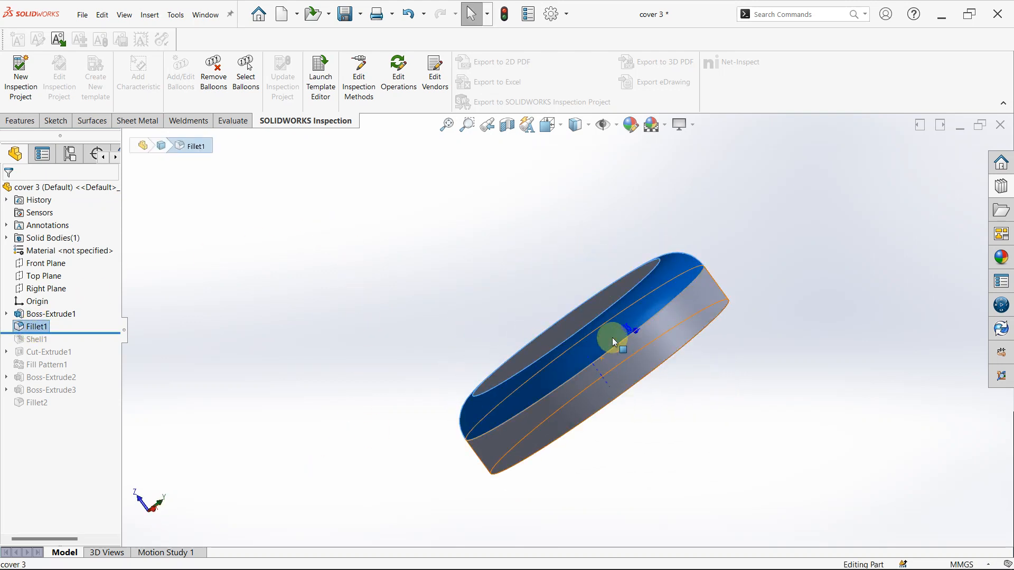
middle_click_drag(613, 342, 411, 394)
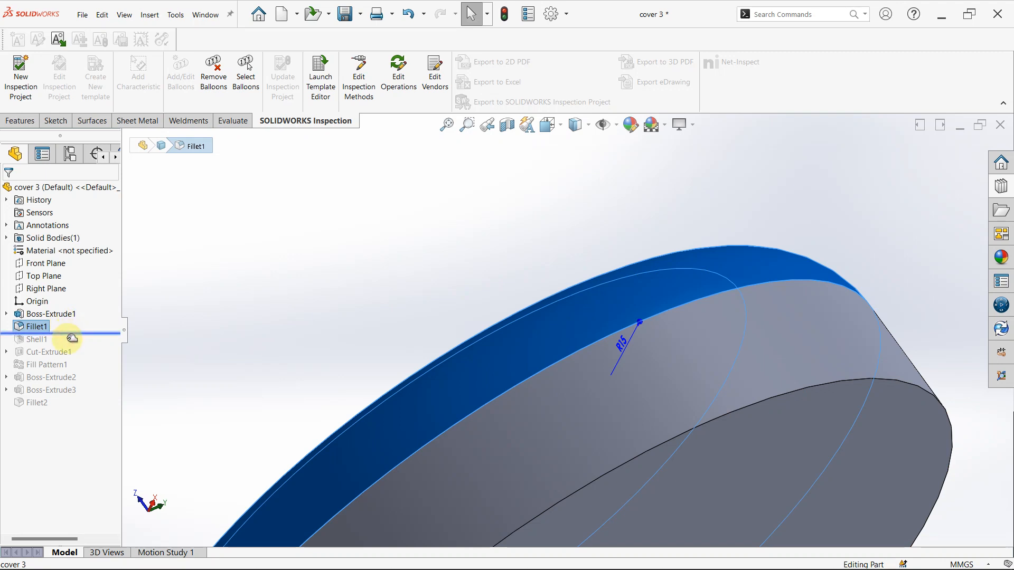
- Roll the history forward past Shell1, check its wall thickness and removed face in the feature's settings, and cancel editing
left_click_drag(73, 338, 69, 345)
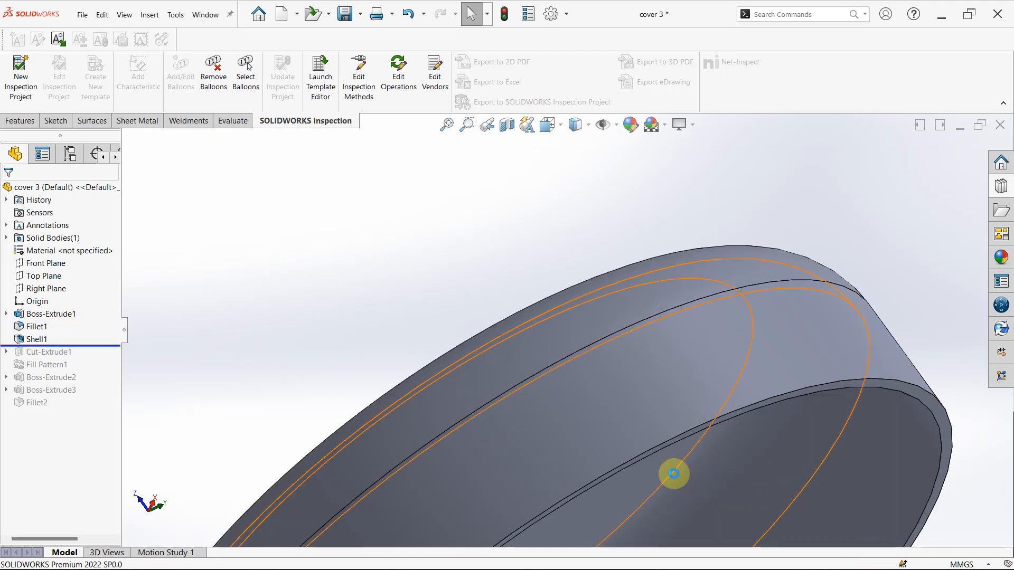
scroll(673, 473, "up", 5)
middle_click_drag(657, 471, 479, 345)
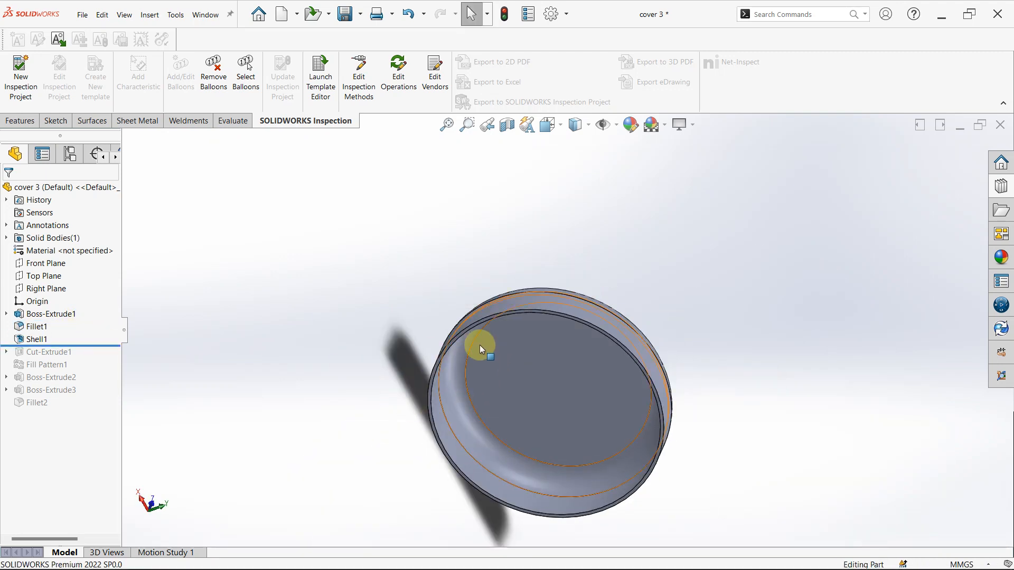
left_click(38, 340)
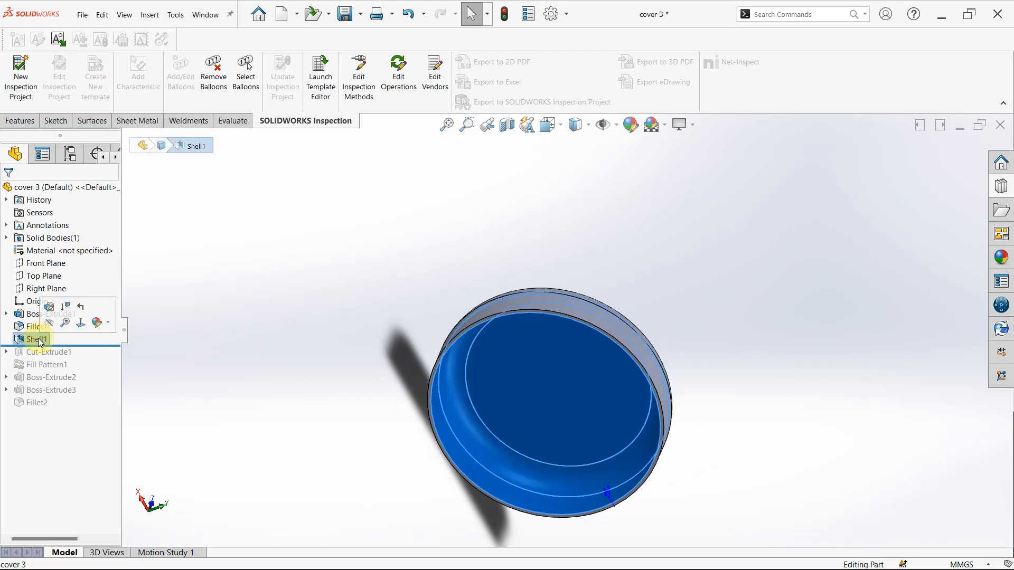
left_click(49, 307)
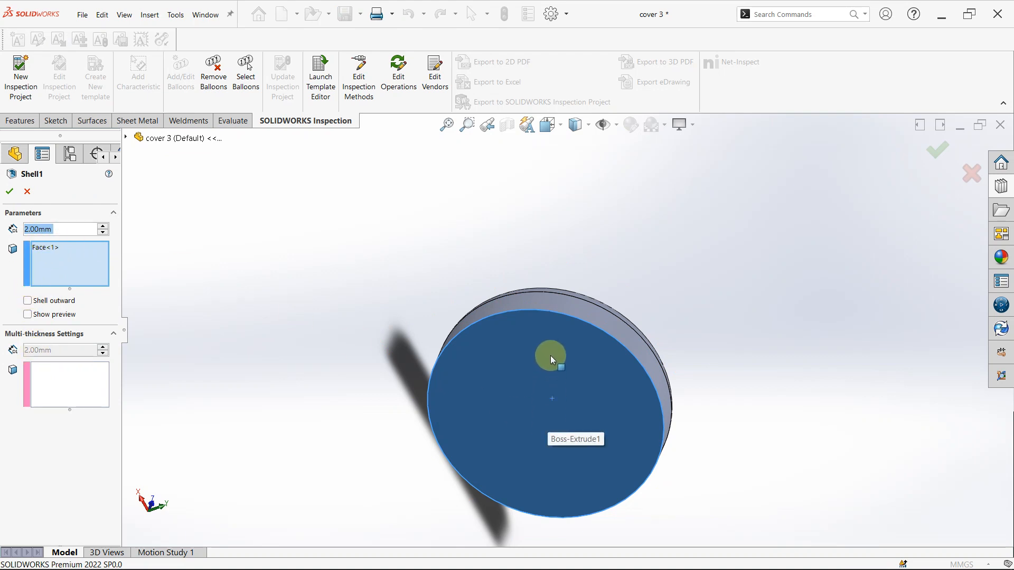
left_click(28, 193)
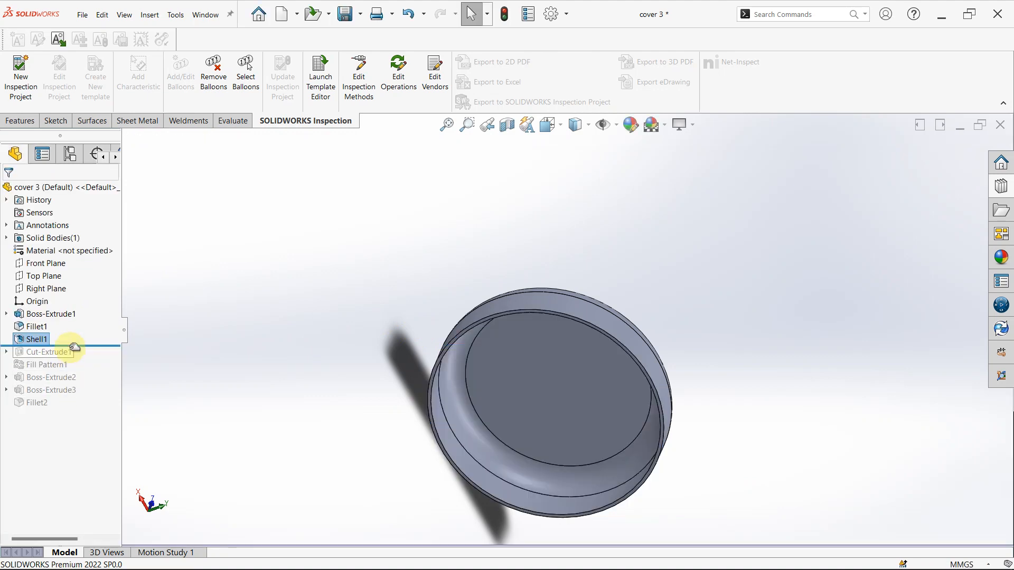
- Roll the history forward past Cut-Extrude1, check the square cut's dimensions and end condition in the feature's settings, and cancel editing
left_click_drag(74, 347, 73, 364)
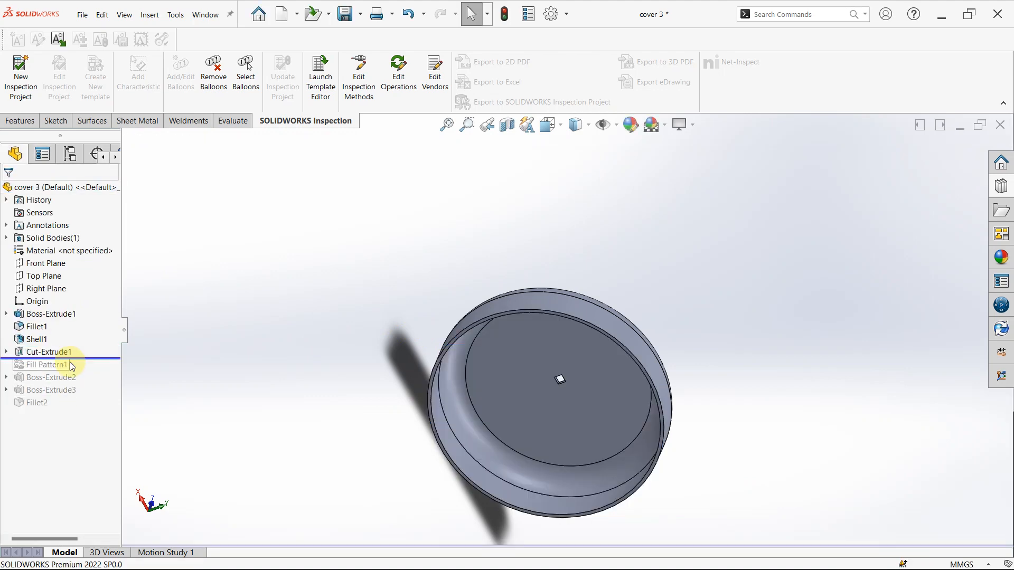
scroll(559, 377, "down", 10)
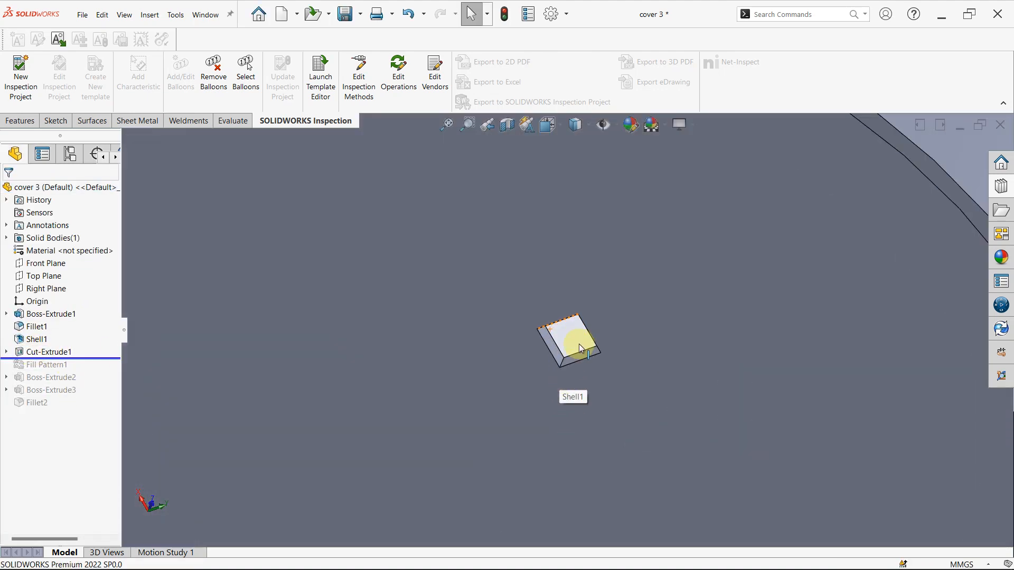
left_click(38, 352)
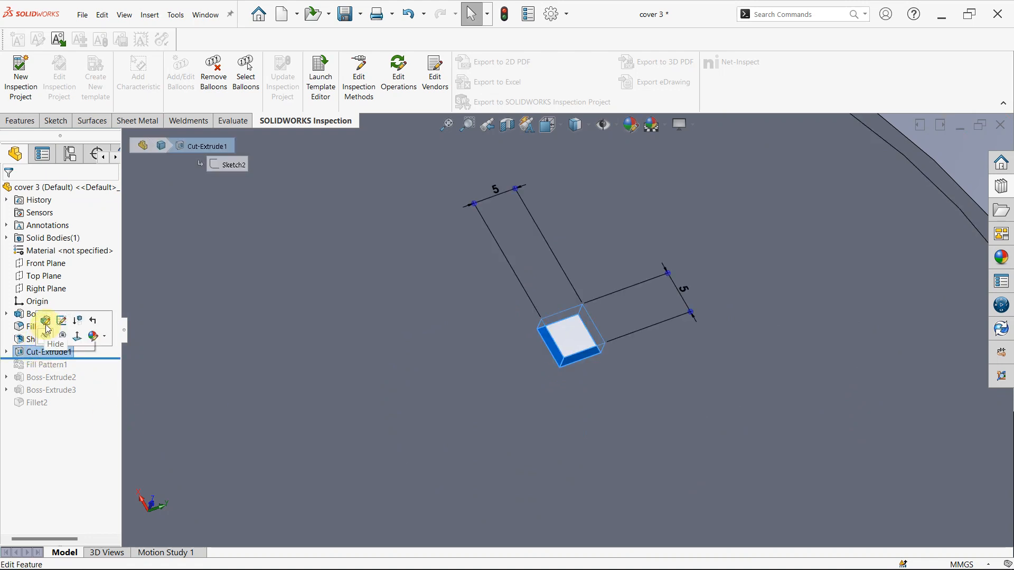
left_click(46, 321)
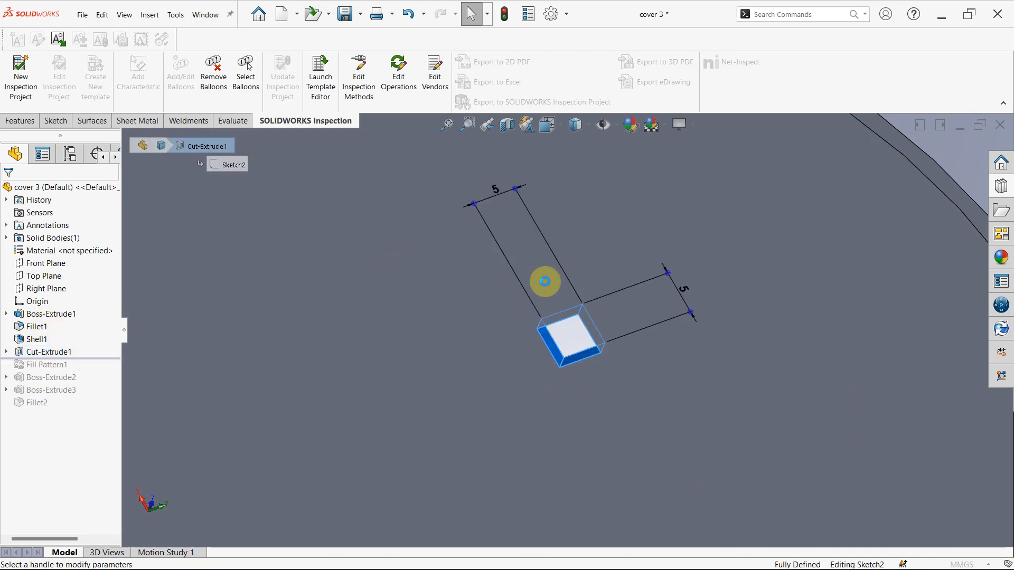
scroll(635, 340, "up", 5)
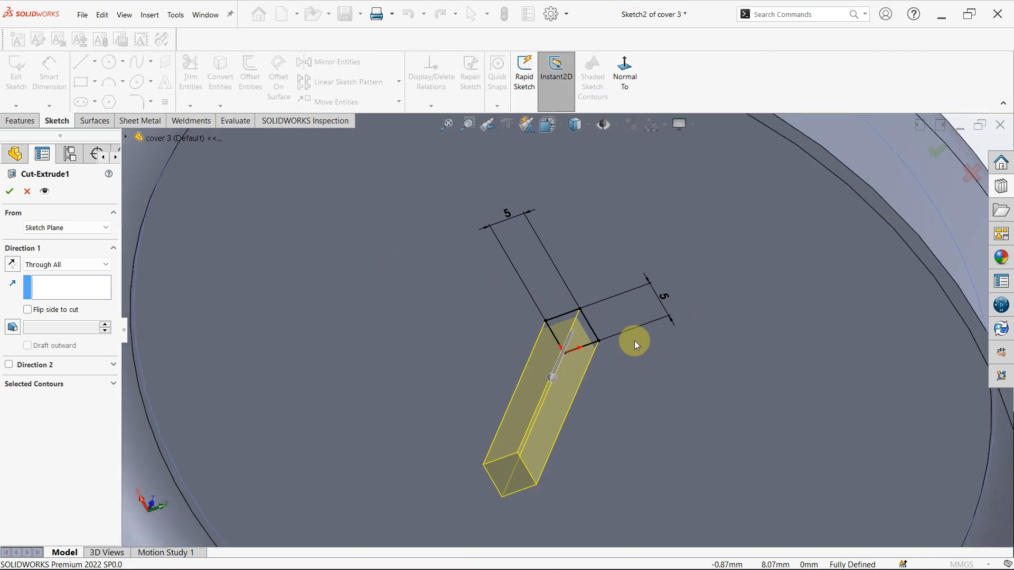
middle_click_drag(635, 341, 488, 260)
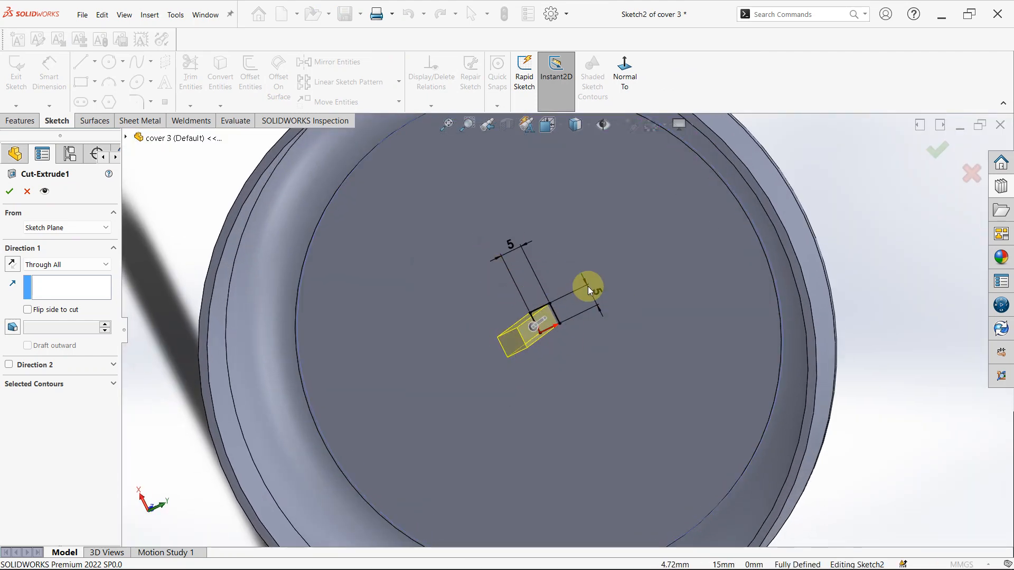
left_click(28, 192)
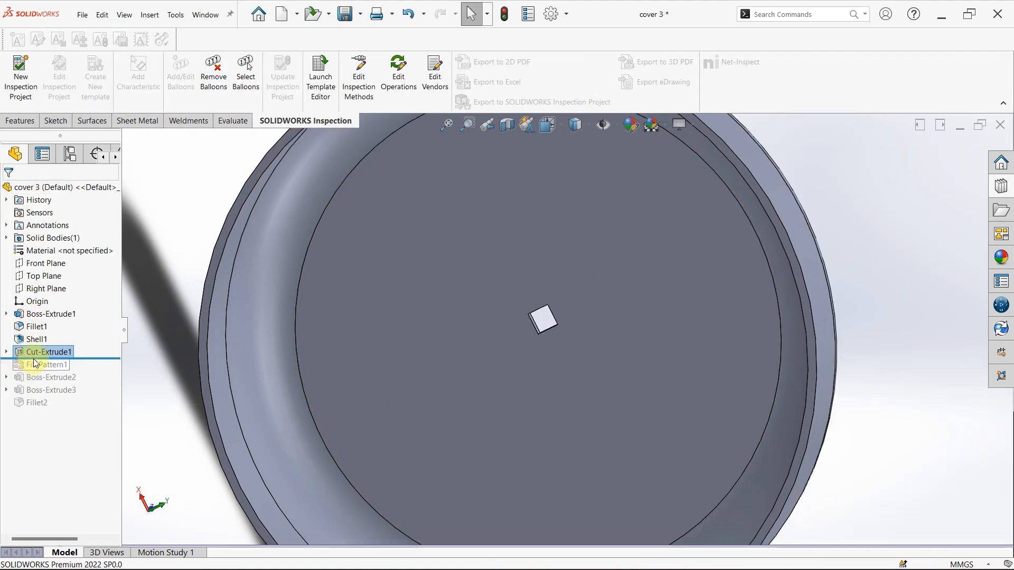
- Roll the history forward past Fill Pattern1, open the pattern for editing and preview the circular layout before returning to the perforation layout
left_click_drag(86, 358, 82, 367)
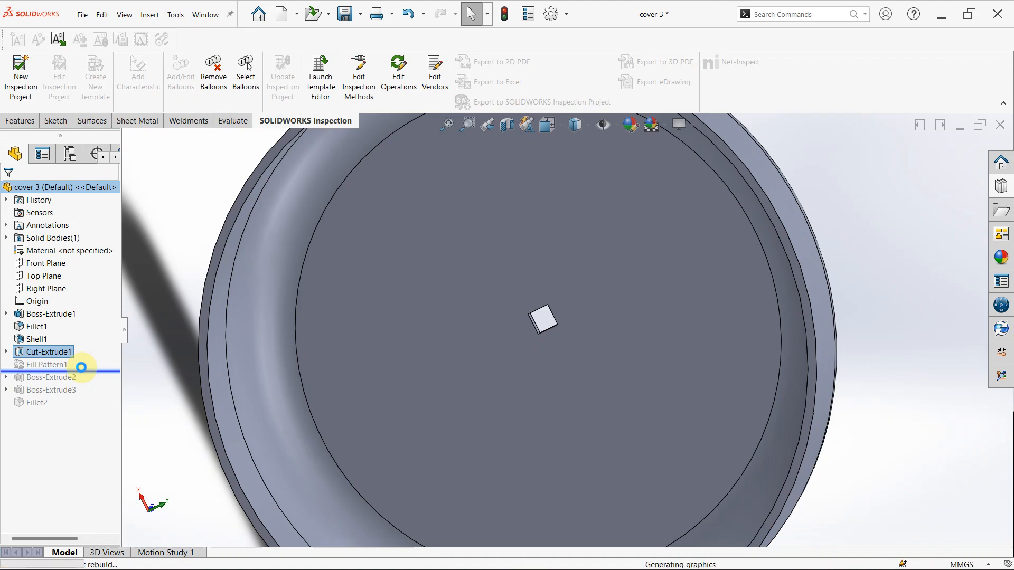
left_click(39, 368)
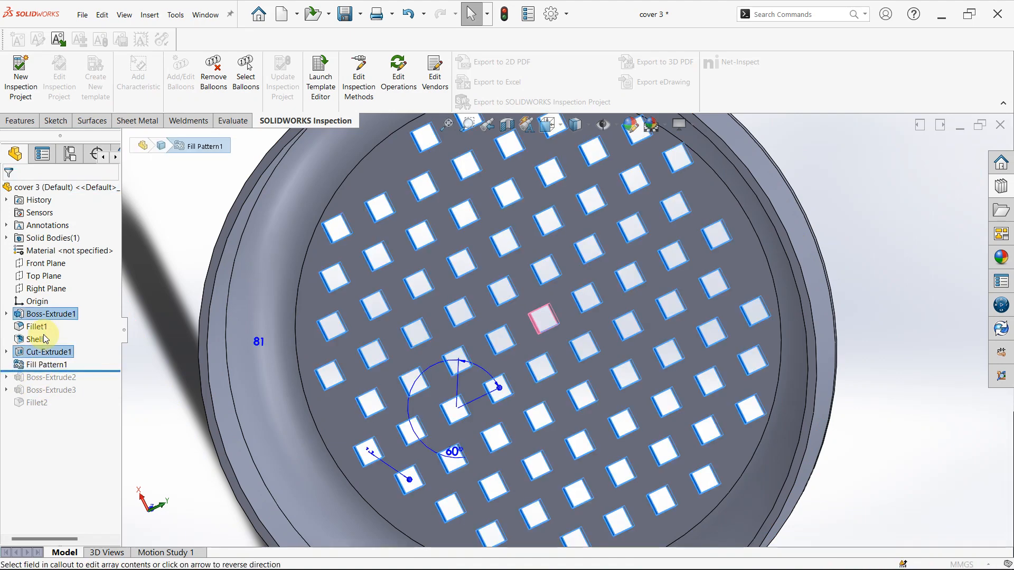
left_click(45, 339)
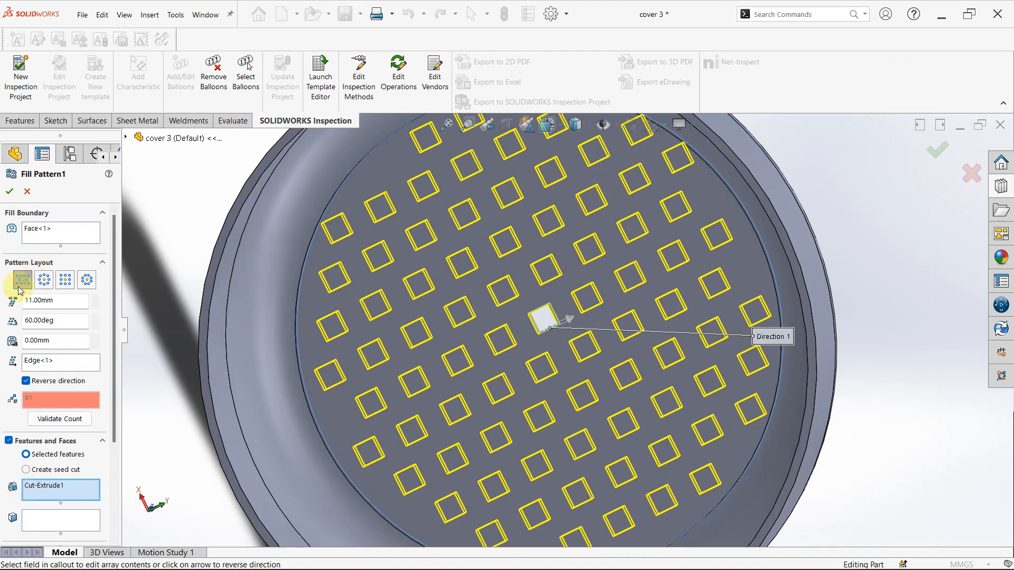
left_click(42, 278)
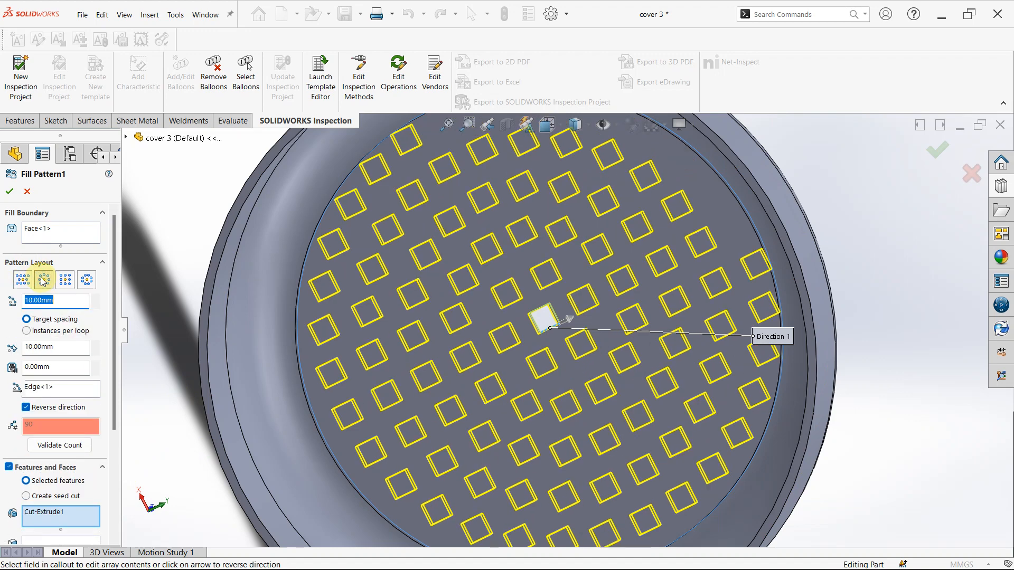
left_click(23, 280)
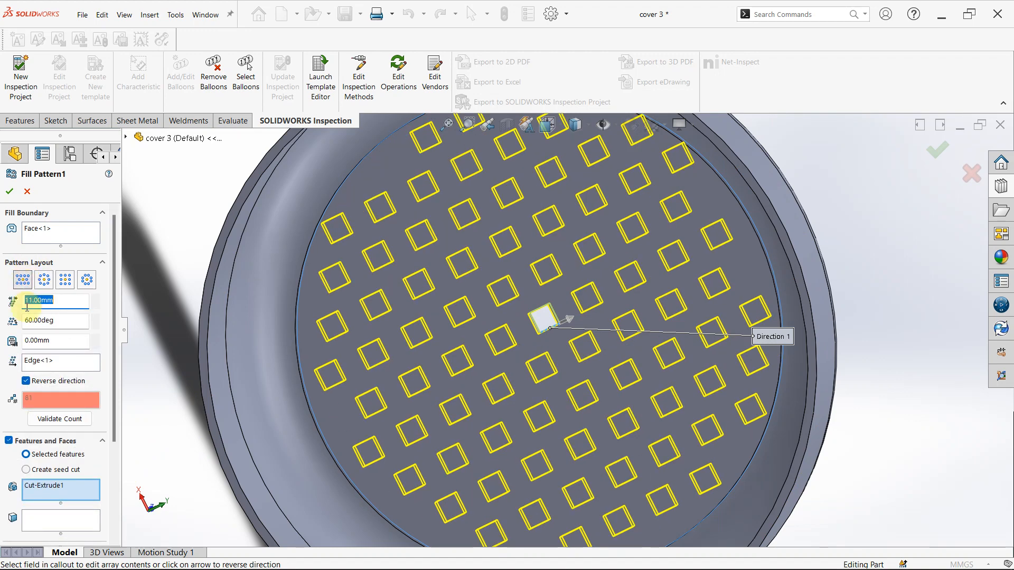
- Try replacing the fill pattern's direction reference with another edge of the square seed cut, and cancel the feature edit
right_click(47, 368)
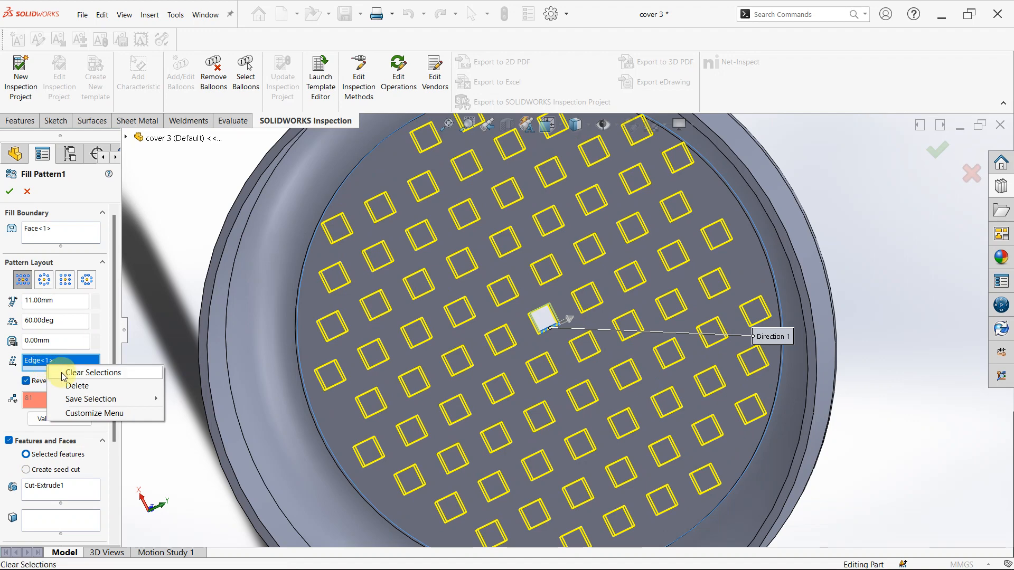
left_click(62, 374)
scroll(765, 453, "up", 3)
scroll(545, 296, "down", 3)
middle_click_drag(545, 297, 366, 162)
scroll(365, 162, "up", 4)
scroll(470, 221, "down", 8)
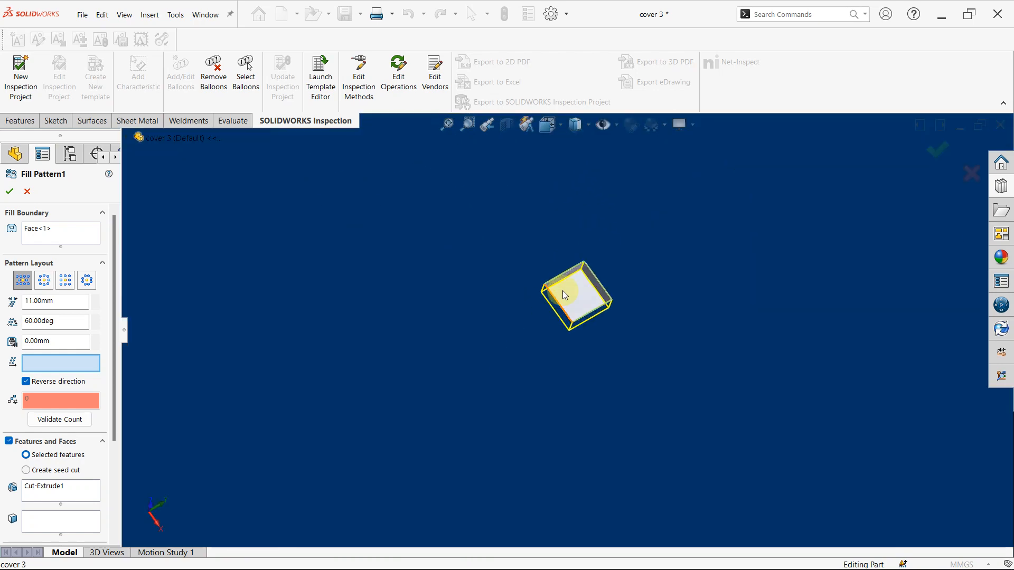
left_click(564, 284)
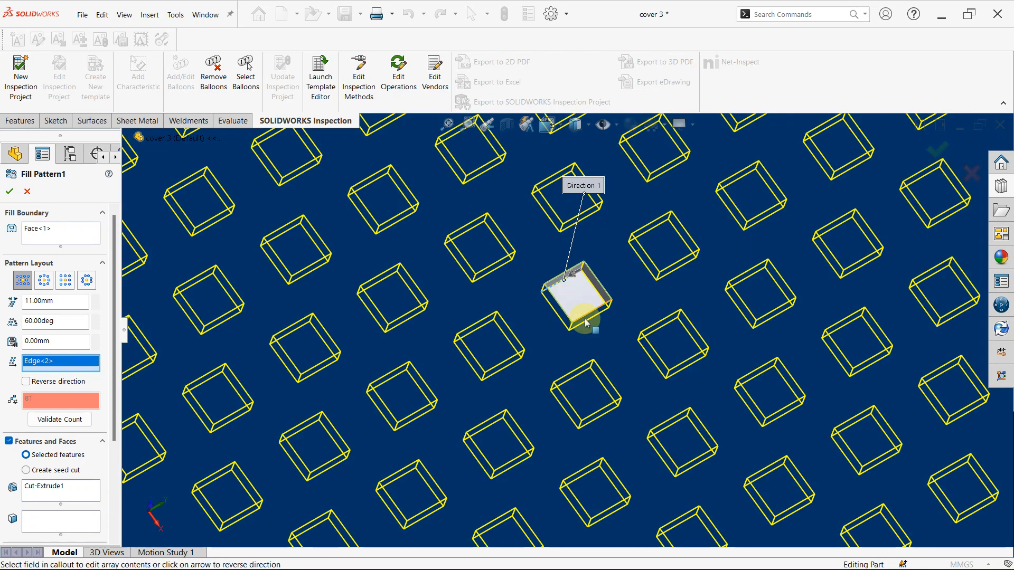
scroll(584, 318, "up", 8)
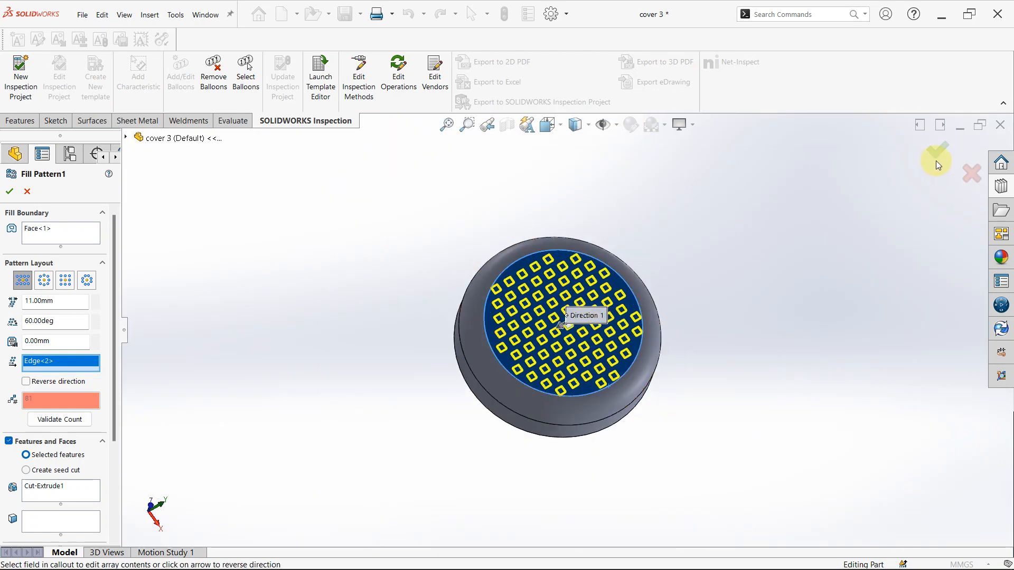
left_click(968, 178)
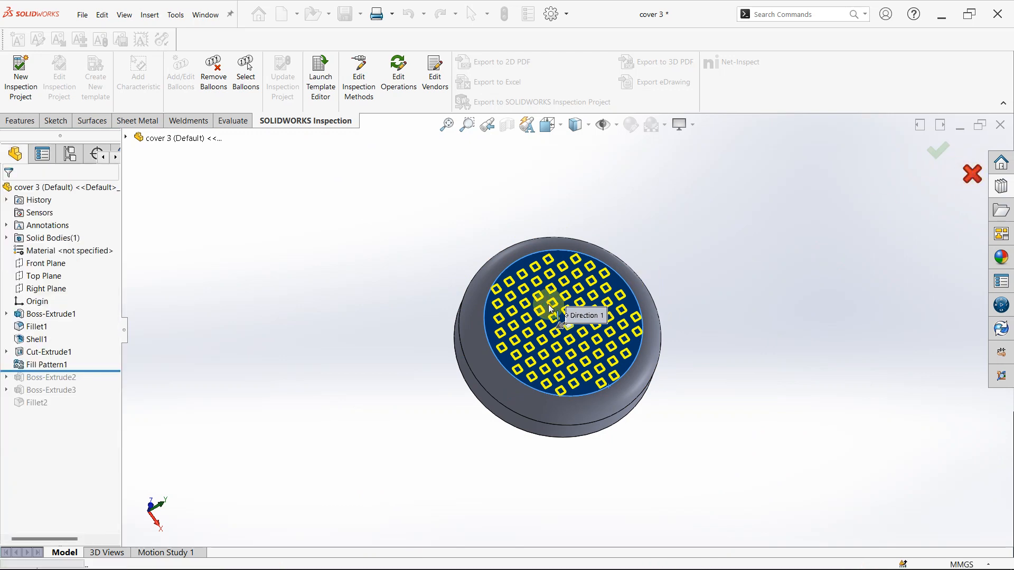
- Roll the history forward past Boss-Extrude2 and inspect the cross-shaped spokes and their screw lugs on the cover's open side
left_click_drag(105, 372, 104, 383)
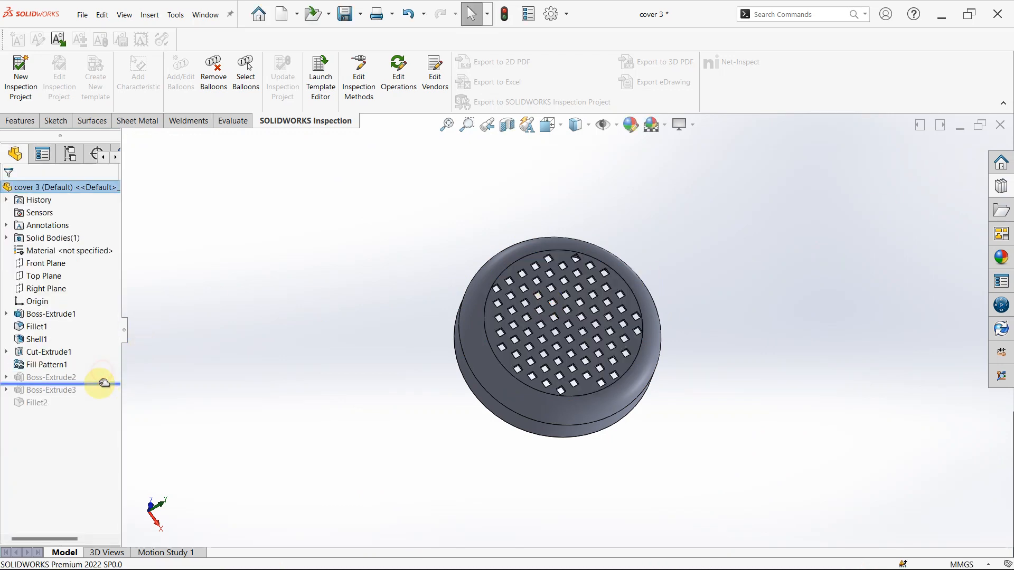
middle_click_drag(495, 310, 528, 350)
scroll(487, 343, "down", 4)
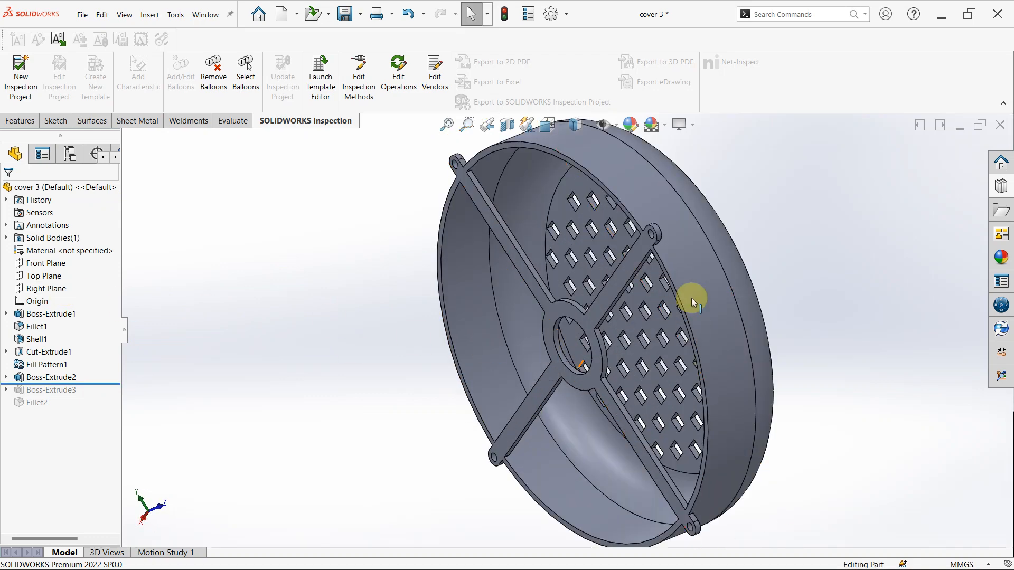
left_click(589, 176)
scroll(474, 161, "down", 2)
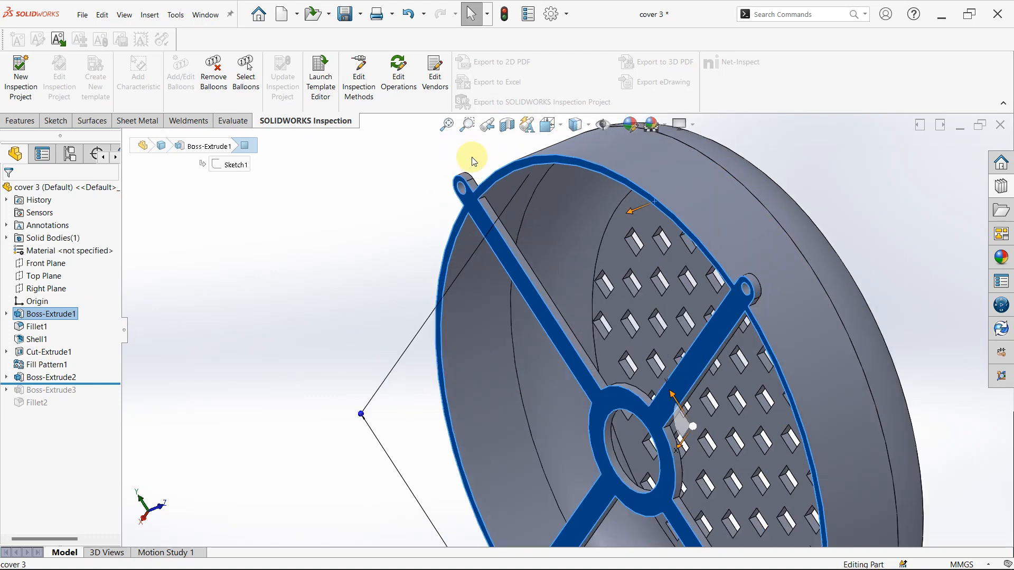
scroll(509, 234, "down", 3)
- Open Boss-Extrude2's sketch, examine the dimensions of its central ring, spokes and lug holes, and exit the sketch without changes
left_click(47, 377)
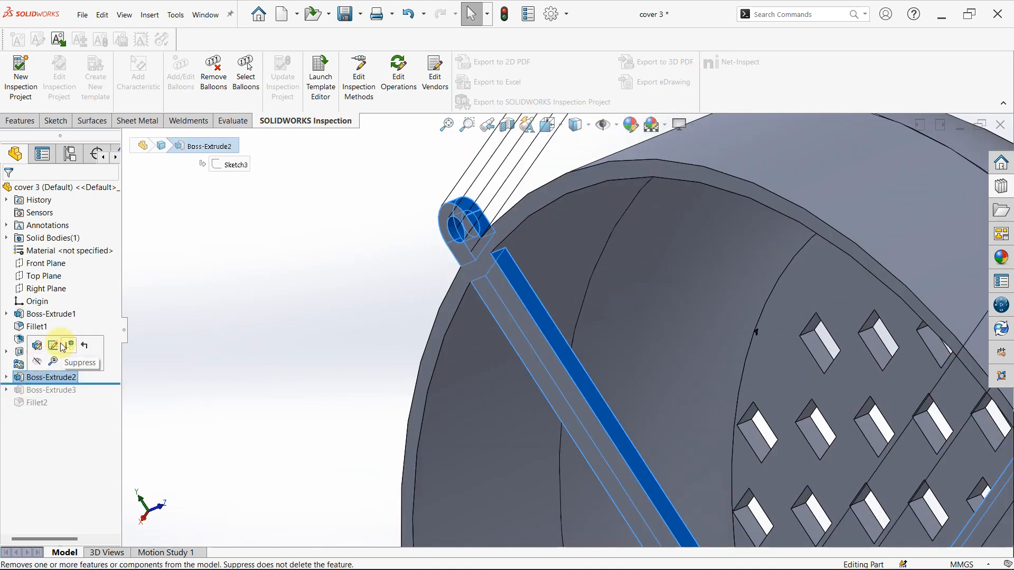
left_click(37, 361)
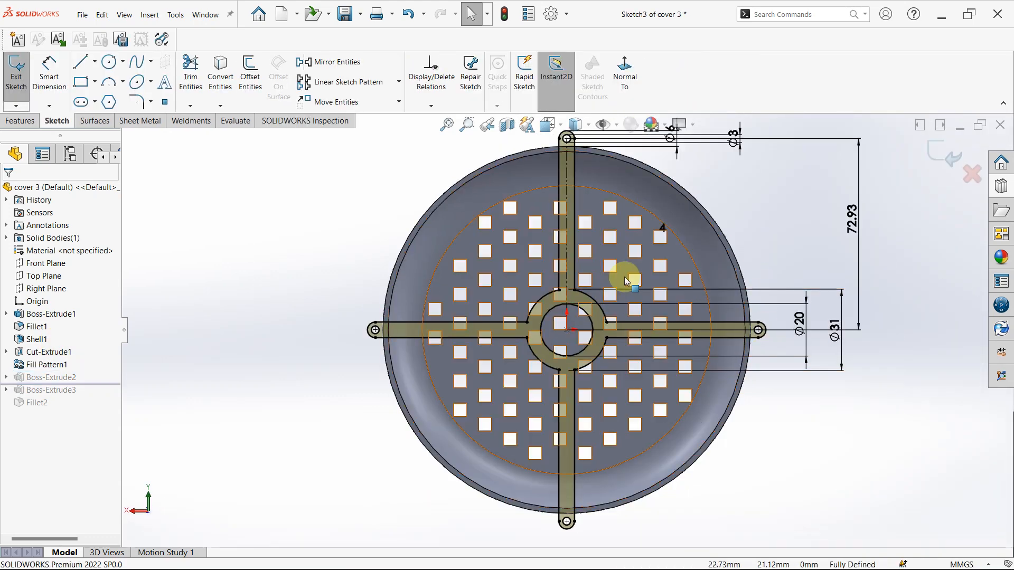
scroll(630, 277, "up", 2)
scroll(620, 338, "down", 2)
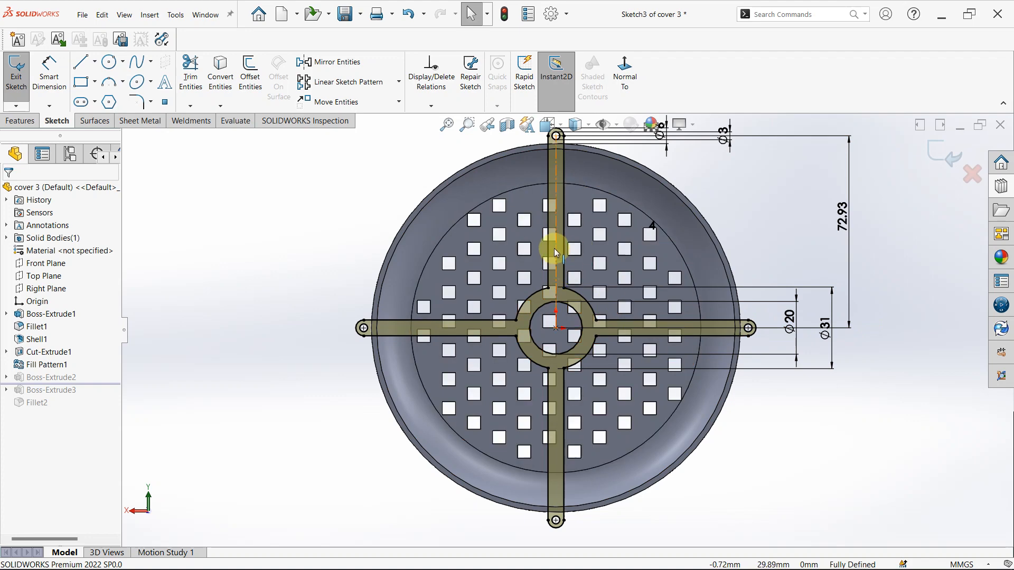
scroll(555, 253, "up", 2)
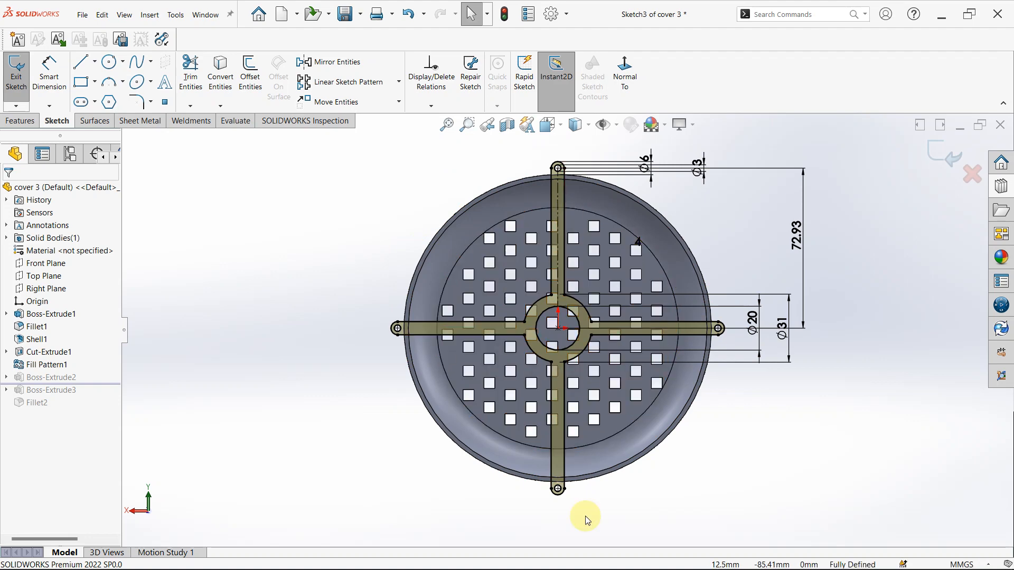
scroll(785, 328, "up", 2)
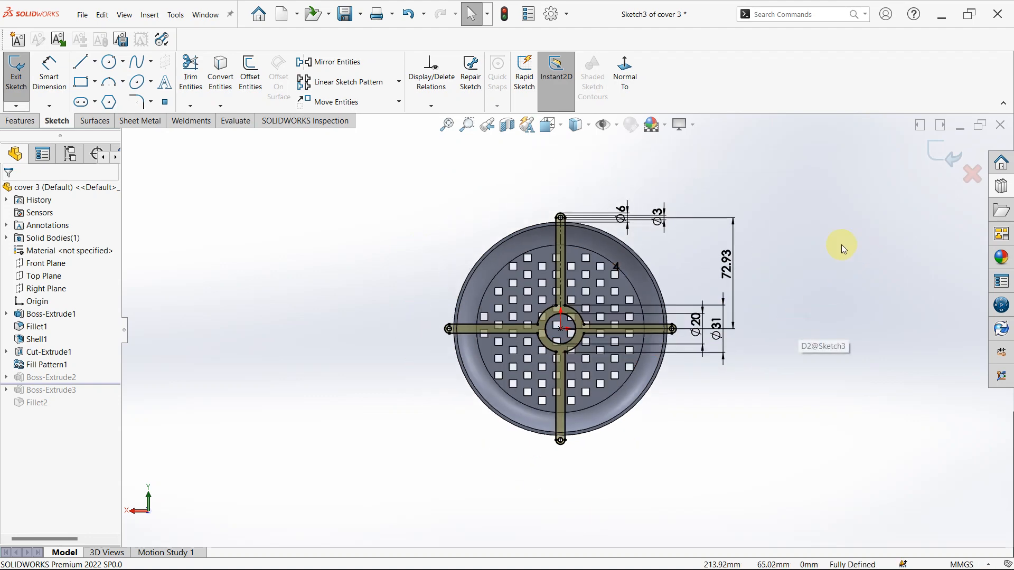
scroll(642, 320, "down", 2)
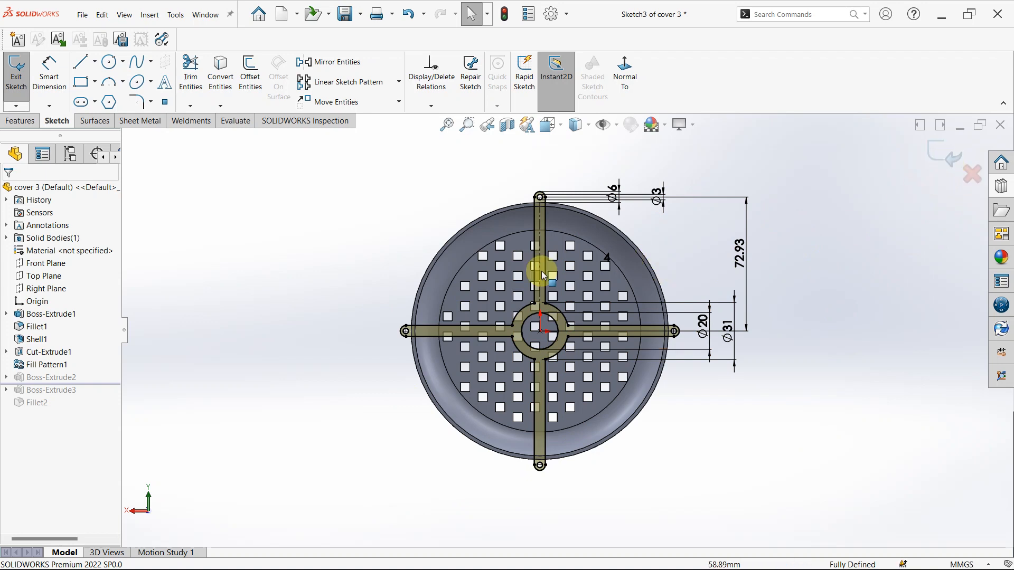
left_click(941, 163)
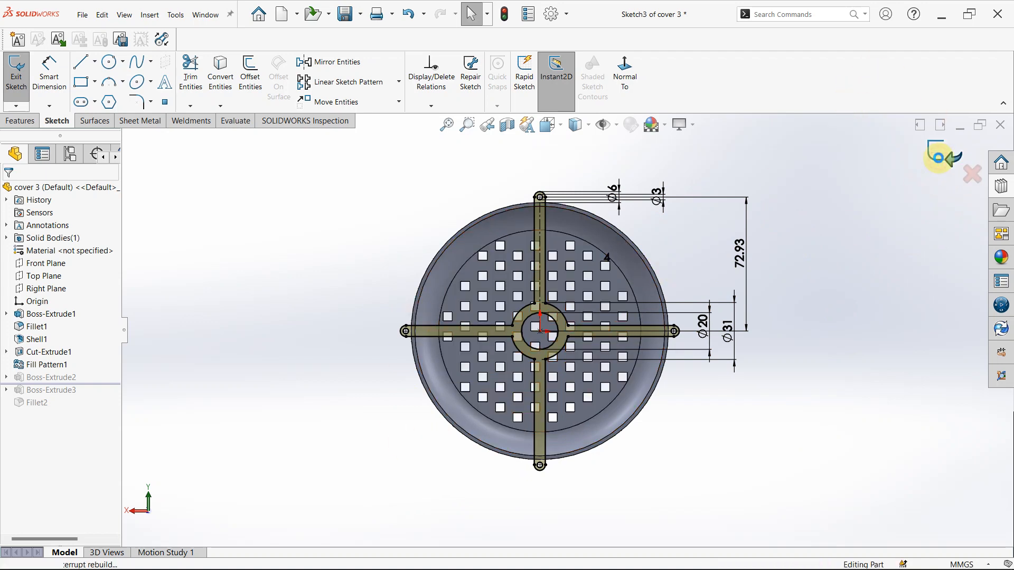
- Check Boss-Extrude2's end condition, depth and extrusion direction at the lug in the feature's settings, and cancel editing
left_click(29, 378)
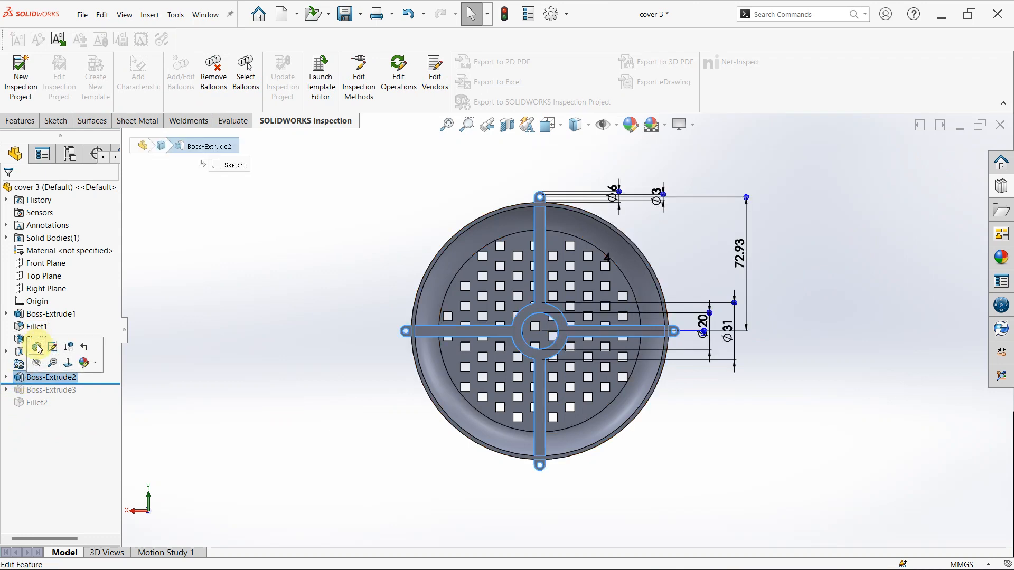
left_click(36, 346)
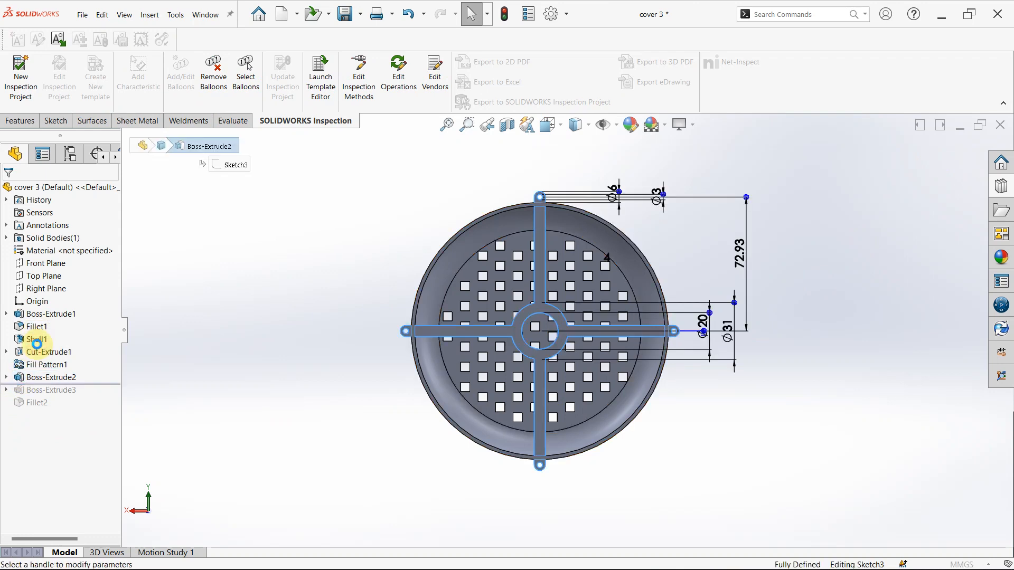
middle_click(795, 413)
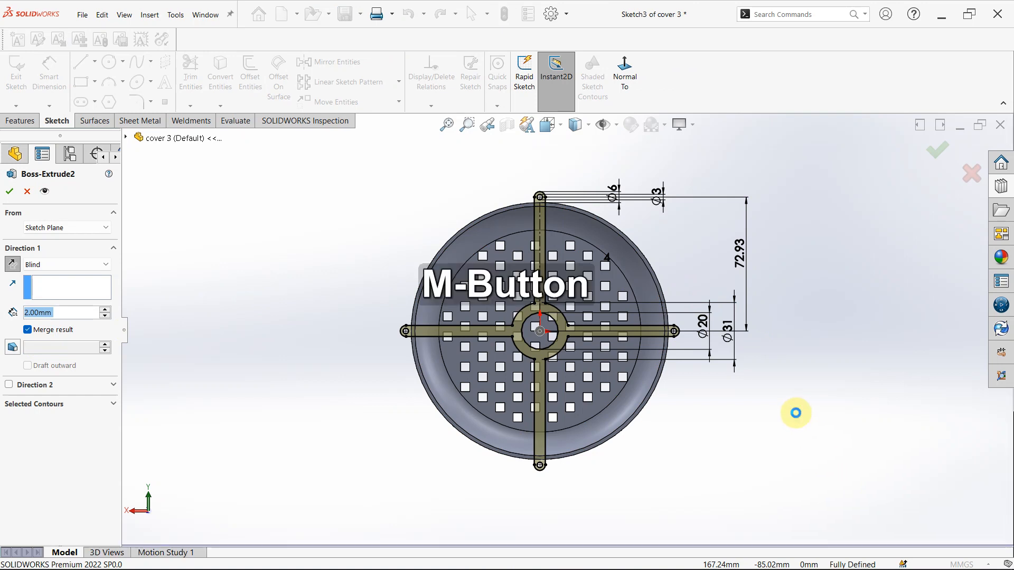
middle_click_drag(690, 430, 8, 283)
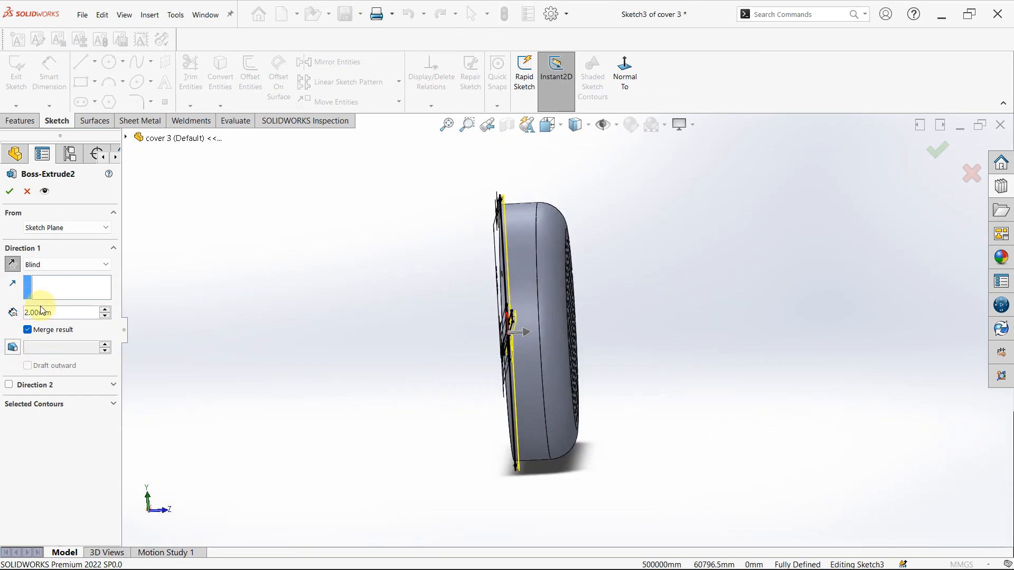
scroll(499, 279, "down", 5)
middle_click_drag(503, 281, 496, 214)
scroll(499, 210, "up", 3)
scroll(534, 217, "down", 9)
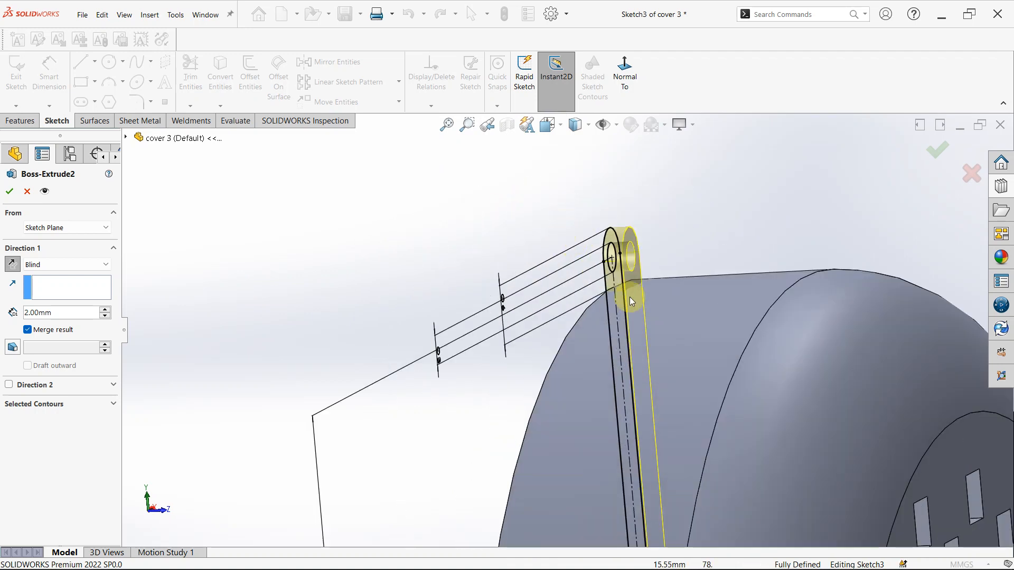
scroll(611, 323, "down", 2)
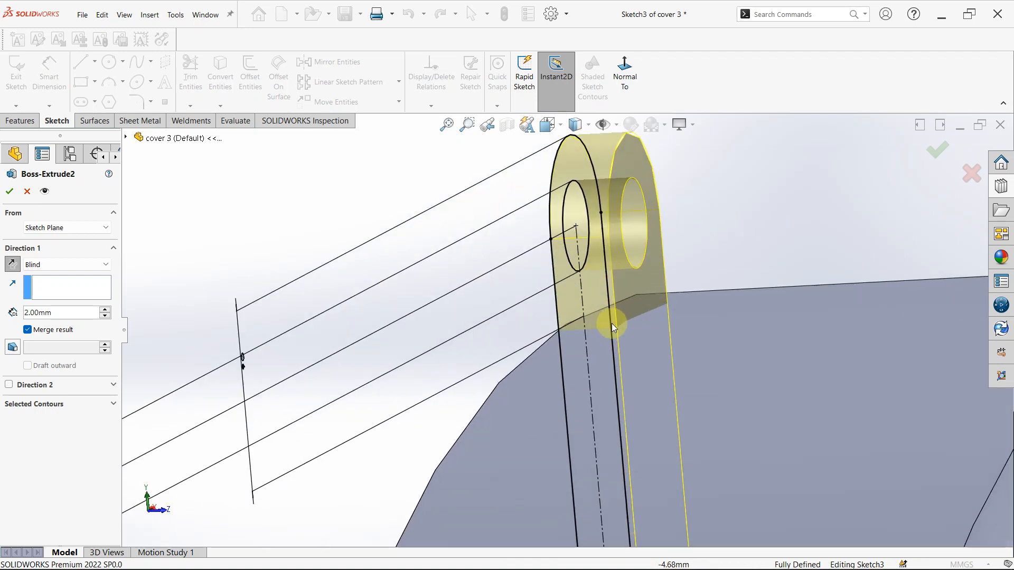
left_click(28, 197)
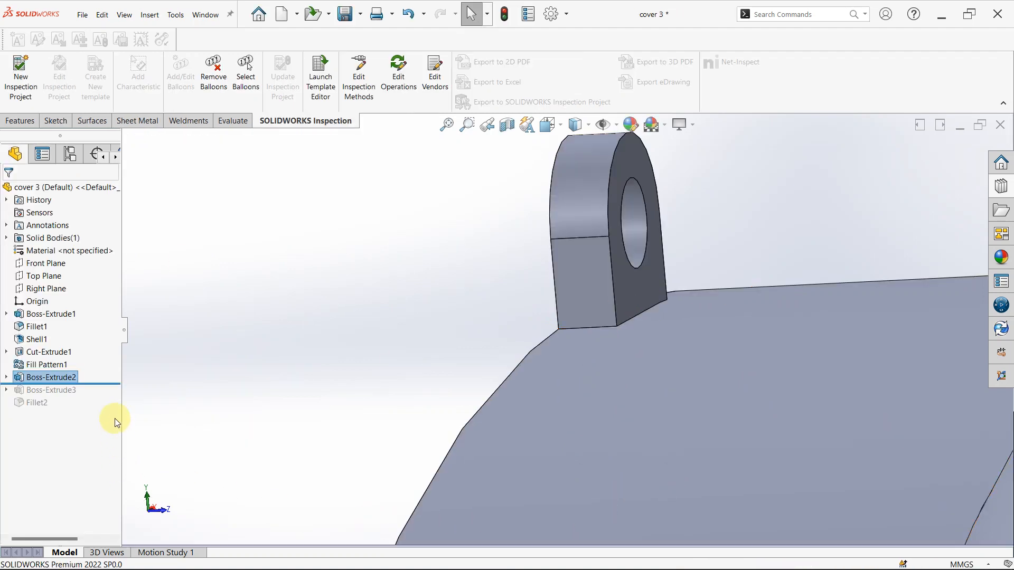
- Roll the history forward past Boss-Extrude3 and open its sketch for editing
left_click_drag(113, 382, 109, 394)
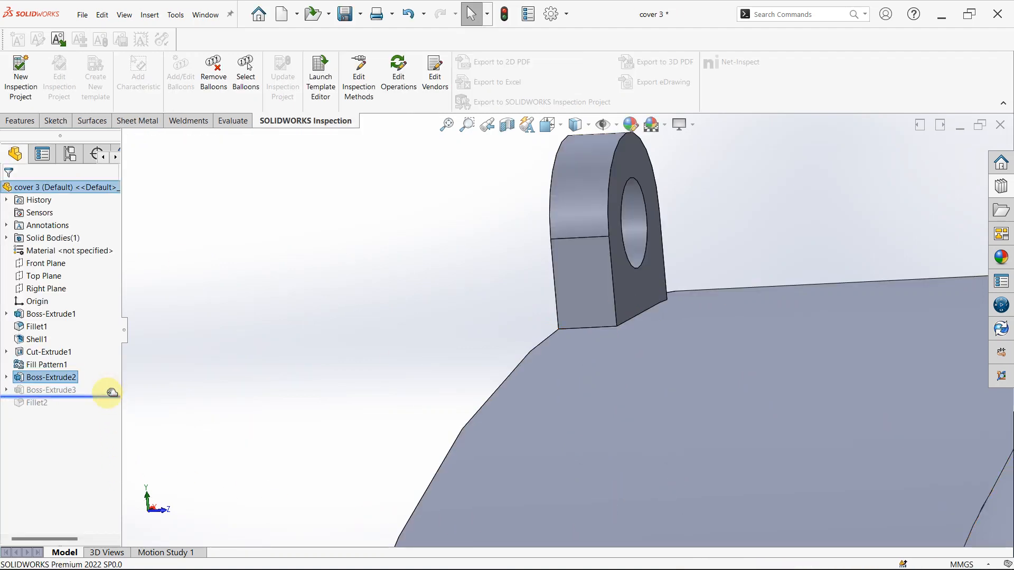
scroll(748, 445, "up", 5)
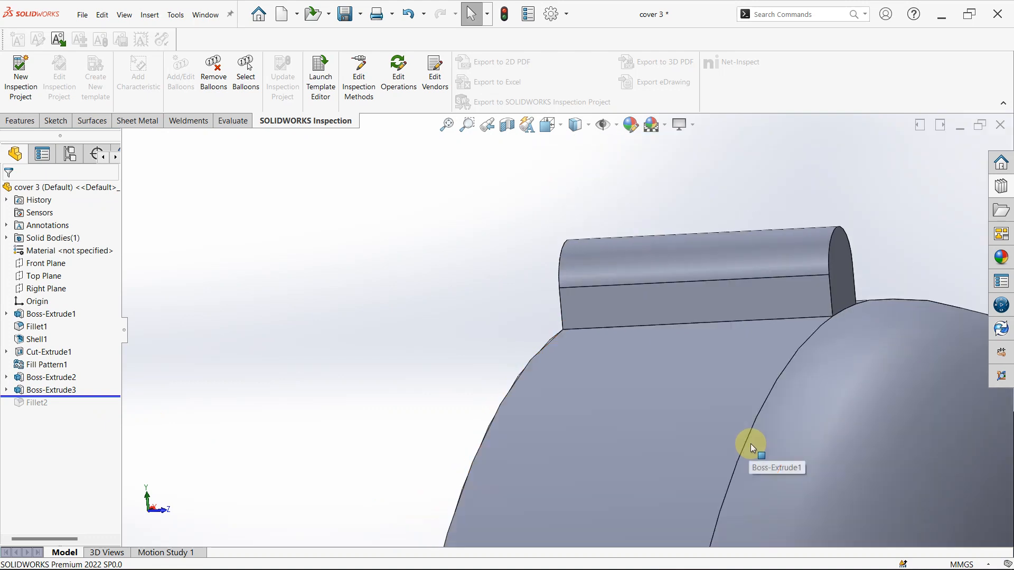
left_click(8, 390)
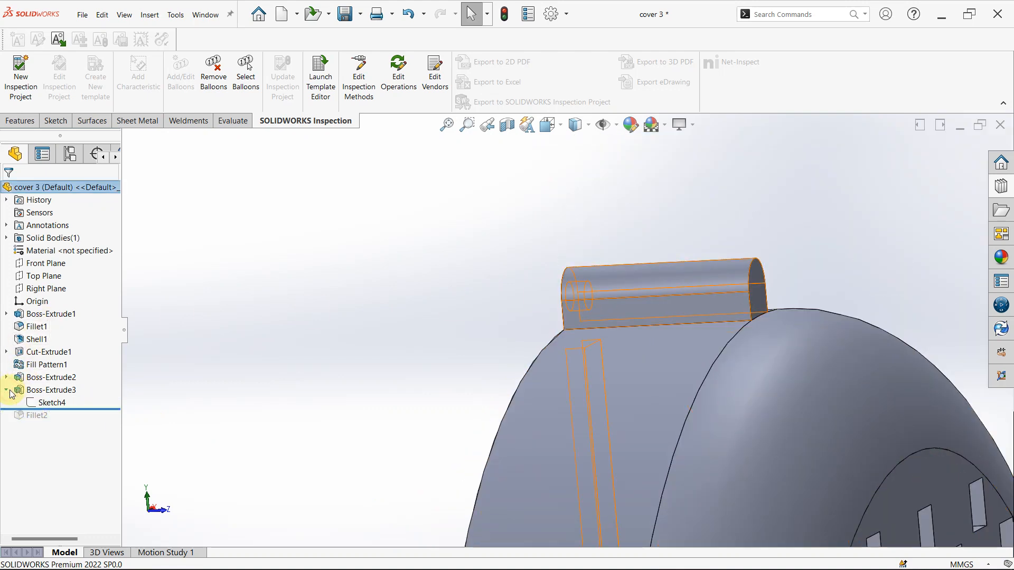
left_click(45, 403)
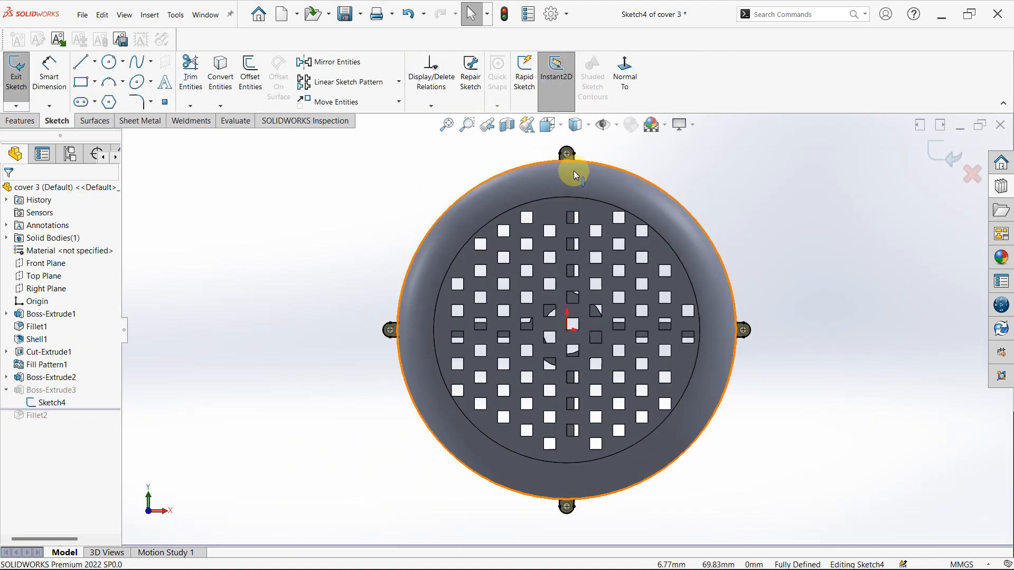
- Examine the four lug profiles around the cover's rim in Boss-Extrude3's sketch, and exit the sketch without changes
scroll(572, 166, "down", 5)
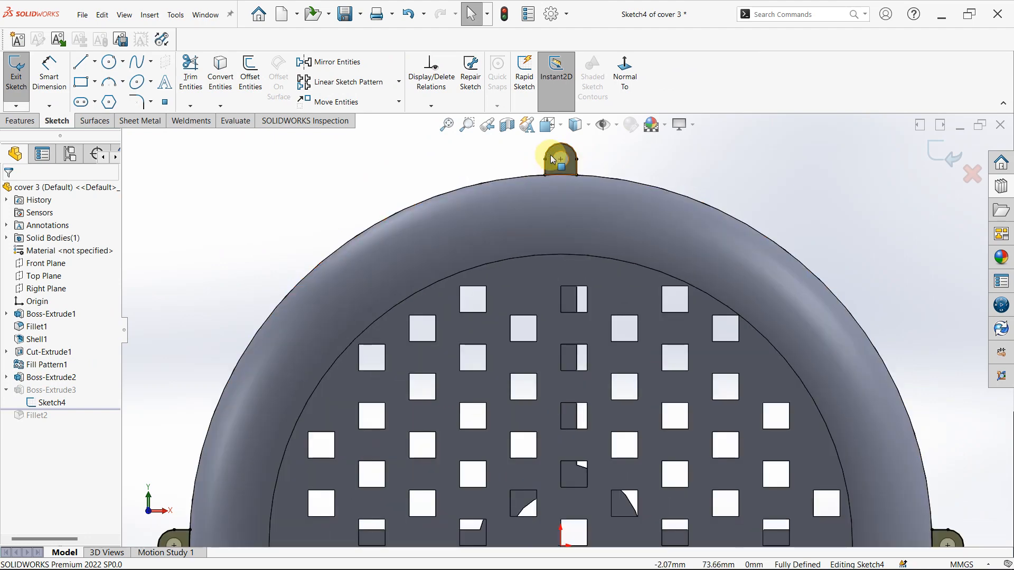
scroll(811, 428, "up", 5)
scroll(581, 498, "up", 3)
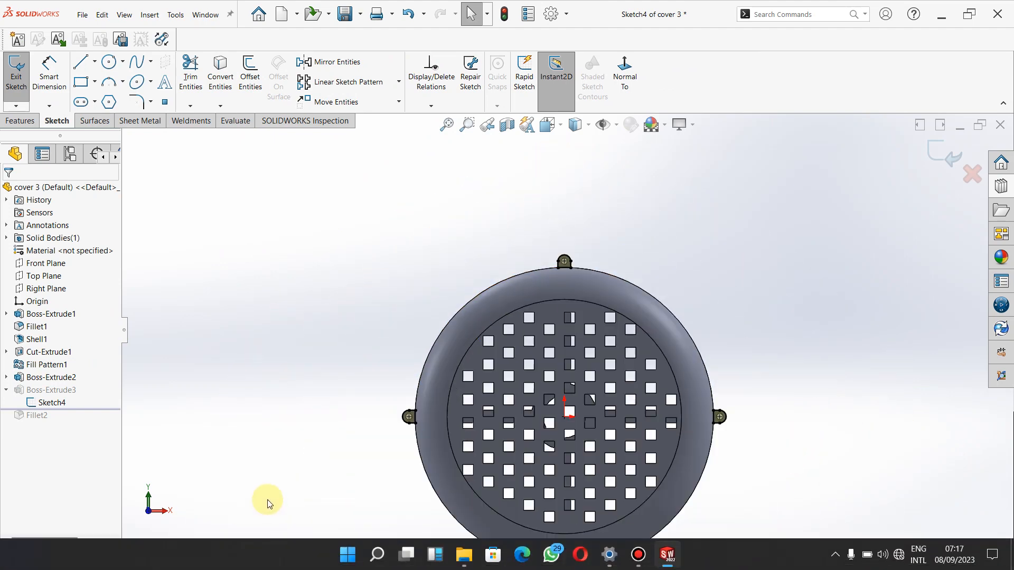
scroll(426, 407, "down", 2)
scroll(628, 474, "up", 5)
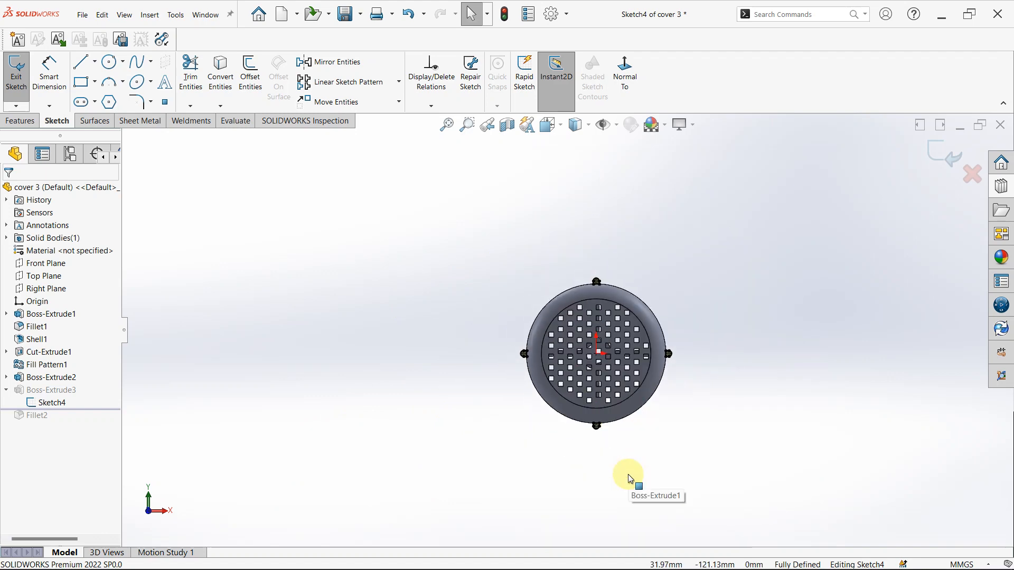
scroll(589, 417, "down", 4)
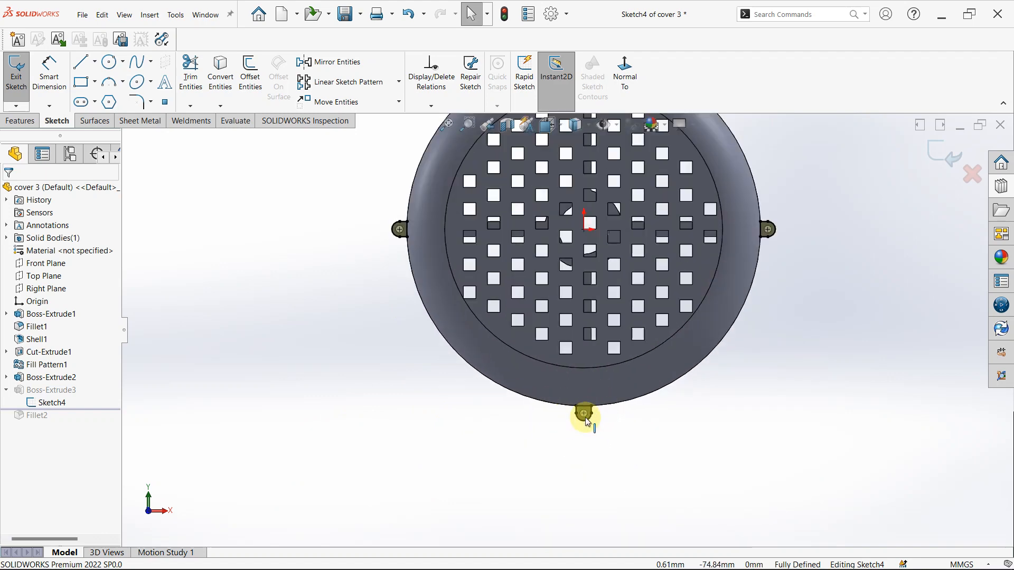
scroll(588, 395, "up", 4)
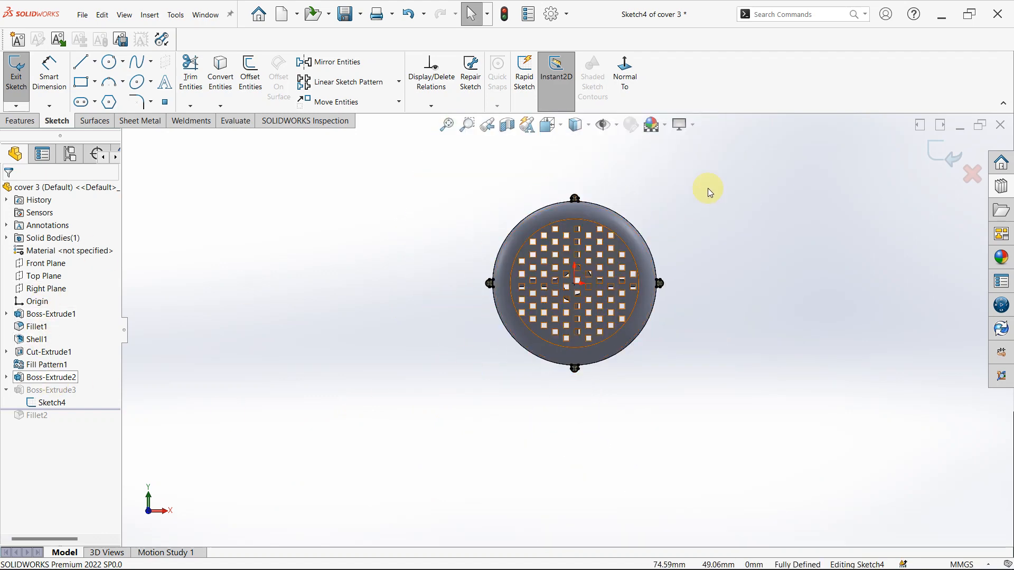
left_click(920, 157)
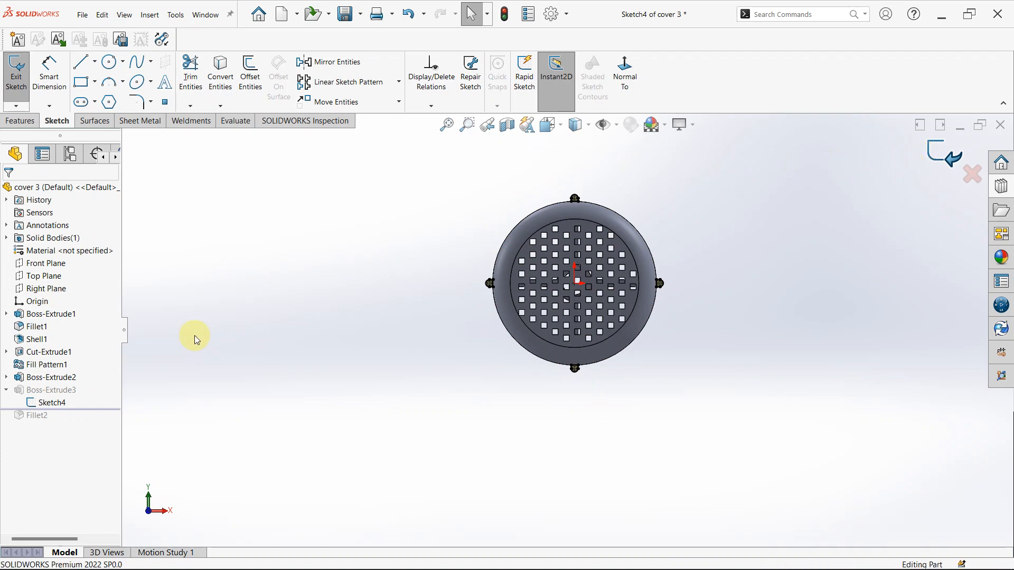
- Check Boss-Extrude3's end condition, depth and extrusion direction along the cover's outer wall, and cancel the feature edit
left_click(67, 391)
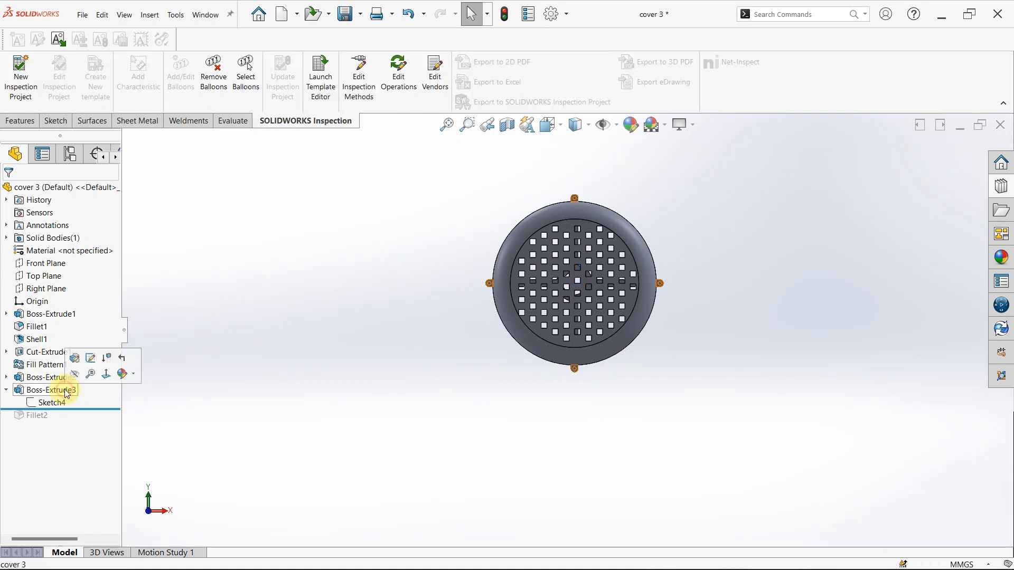
left_click(90, 358)
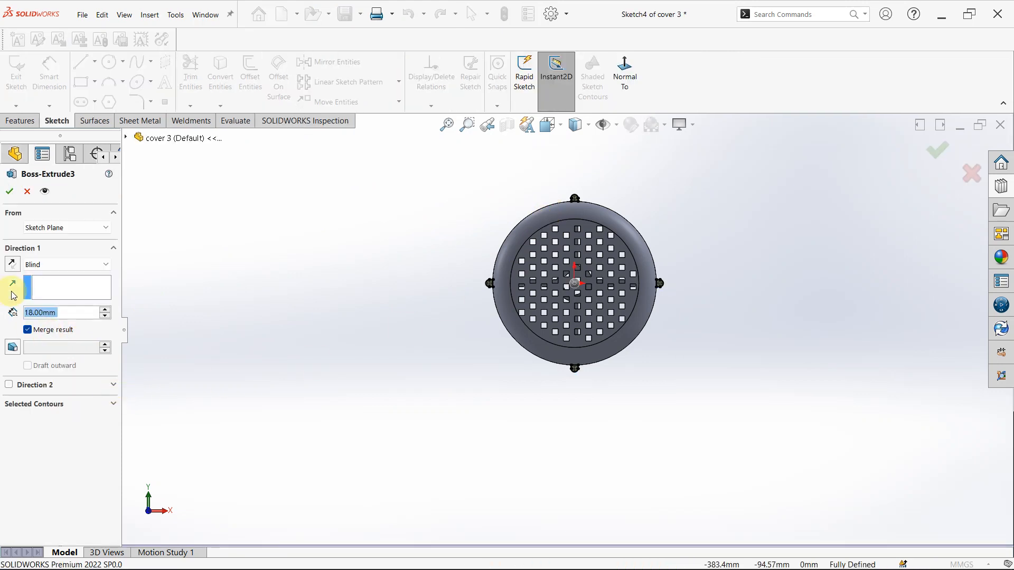
middle_click_drag(471, 263, 294, 267)
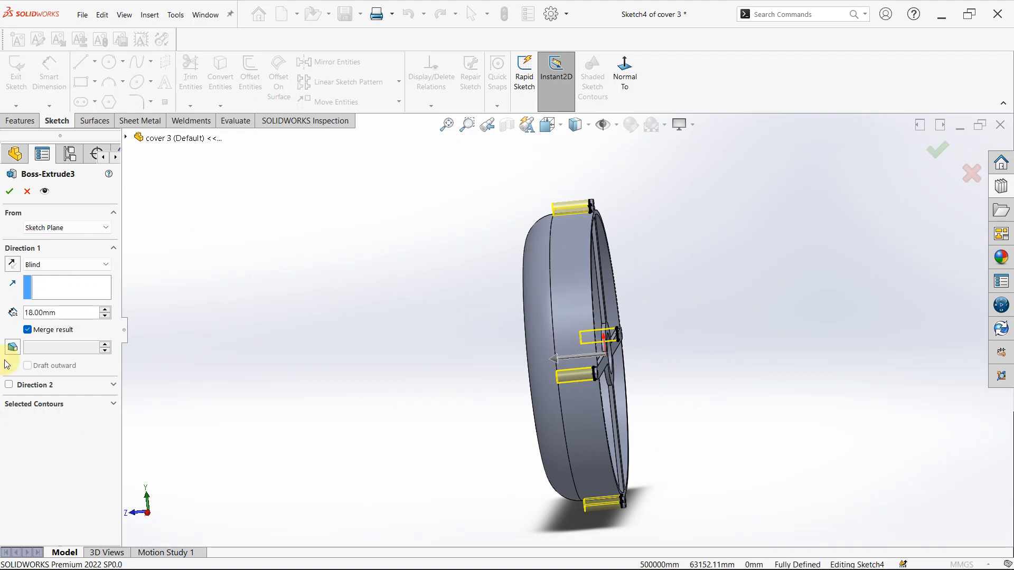
left_click(27, 190)
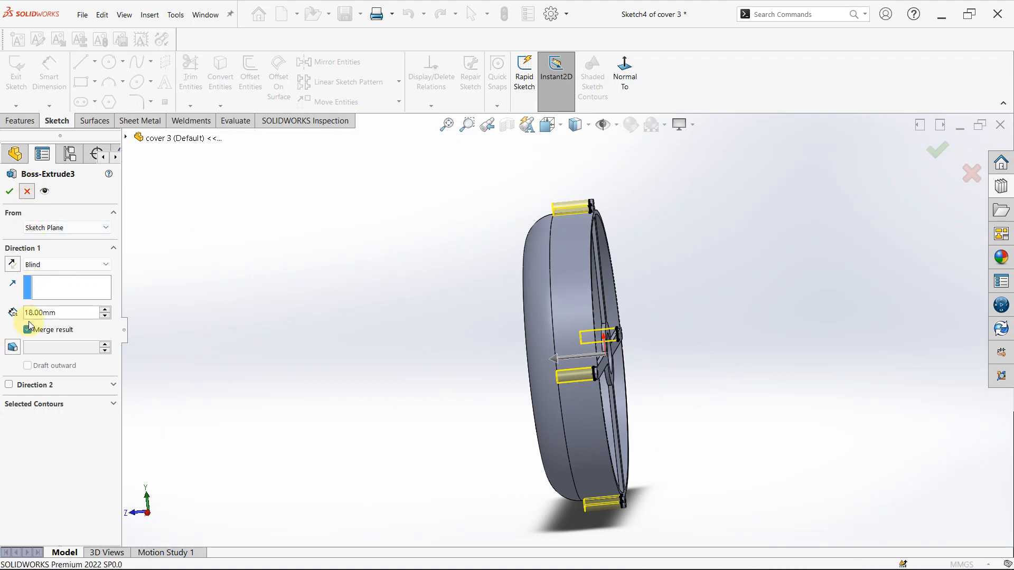
- Roll the history forward past Fillet2 and inspect its fillets where the lugs meet the cover's outer wall
left_click(33, 415)
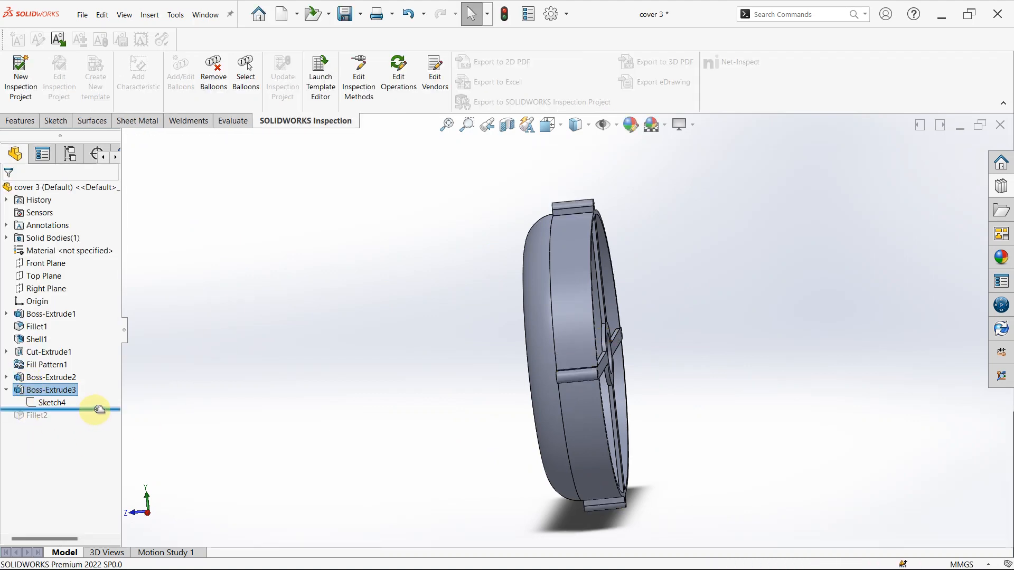
left_click_drag(99, 409, 91, 428)
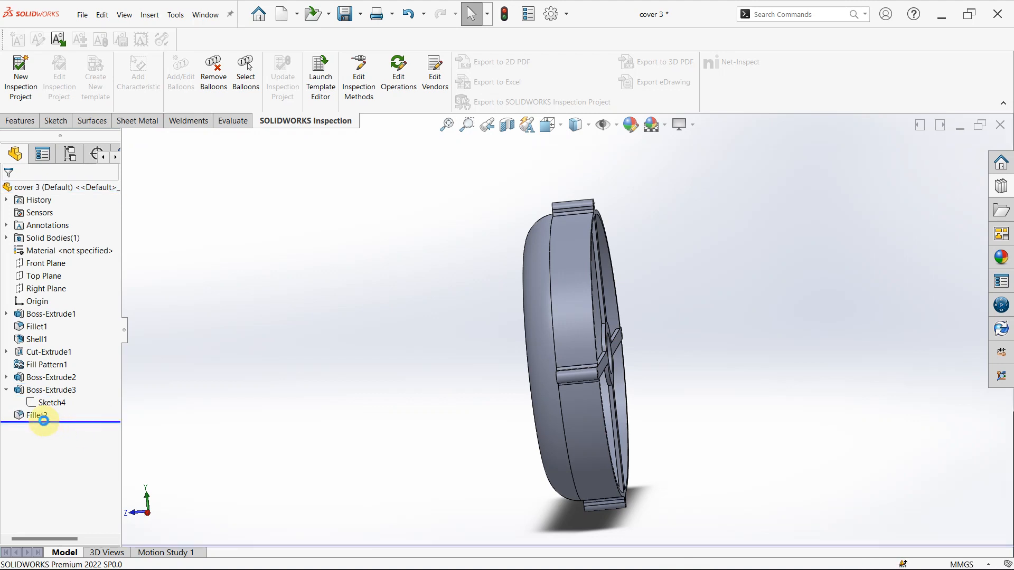
left_click(43, 416)
scroll(581, 355, "down", 10)
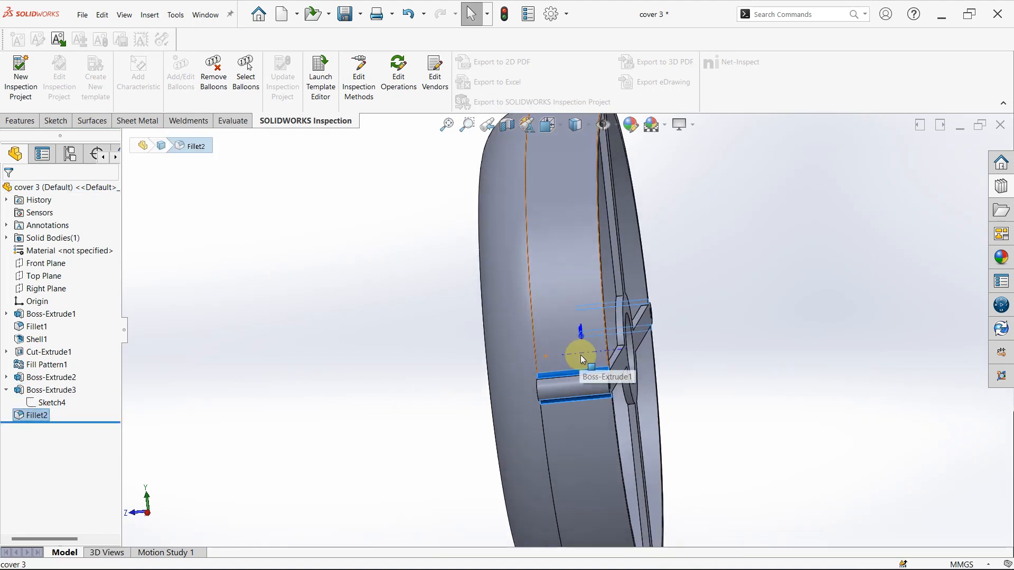
middle_click_drag(715, 340, 745, 293)
scroll(759, 290, "up", 5)
scroll(711, 312, "down", 15)
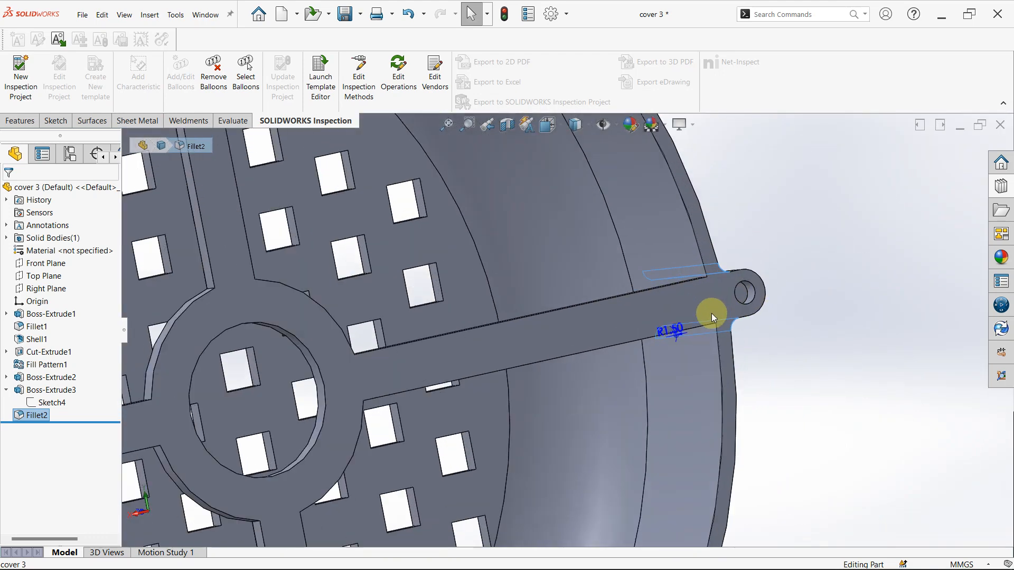
scroll(647, 347, "up", 10)
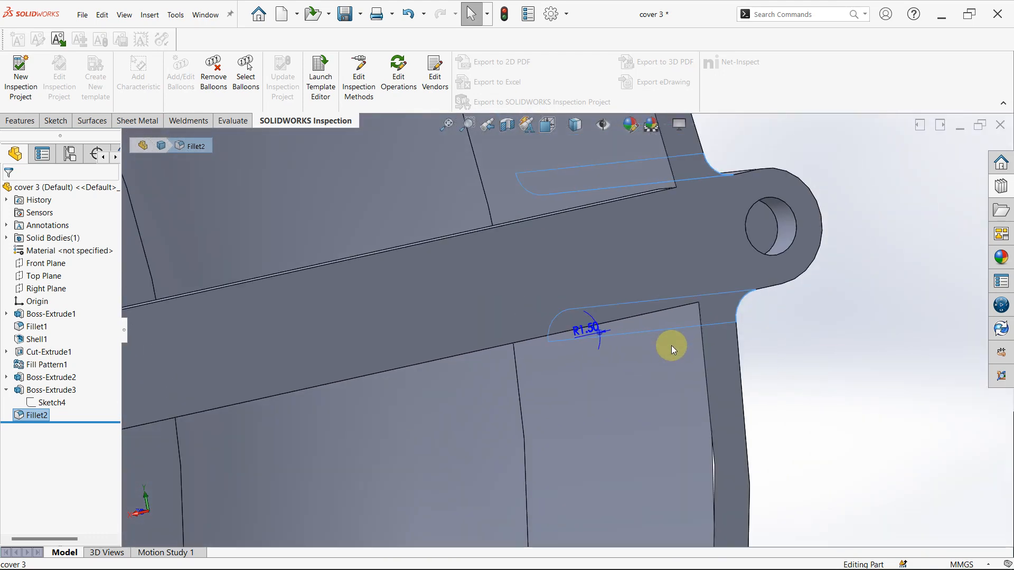
key("f")
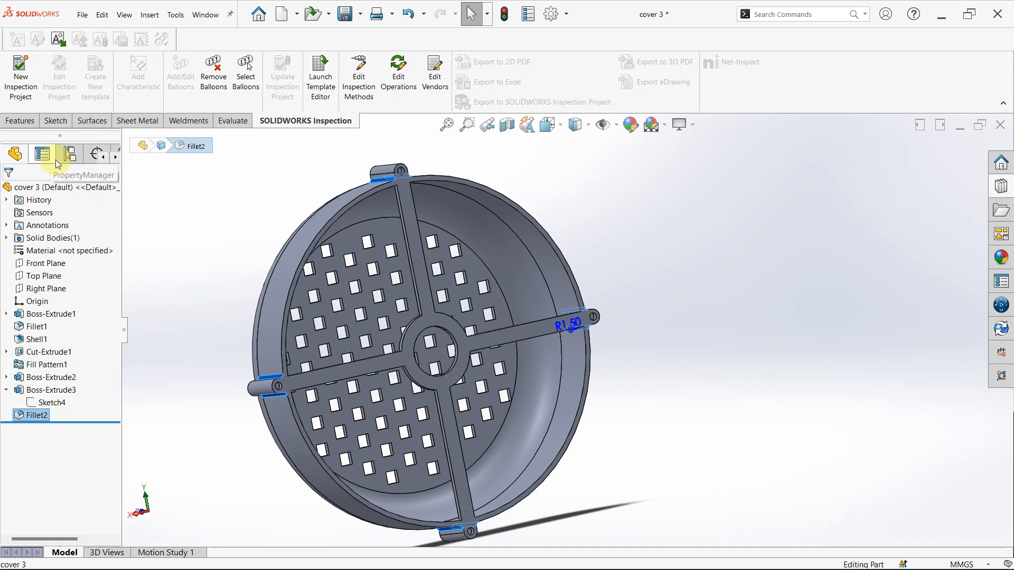
- Switch to the Assem2 assembly without rebuilding it, and open part 4 in its own window
left_click(205, 15)
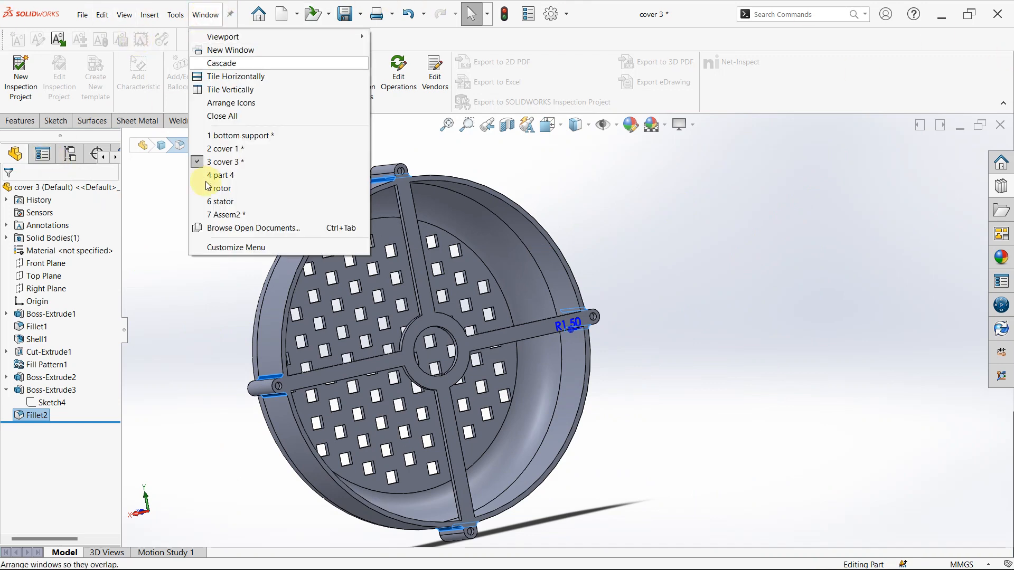
left_click(226, 215)
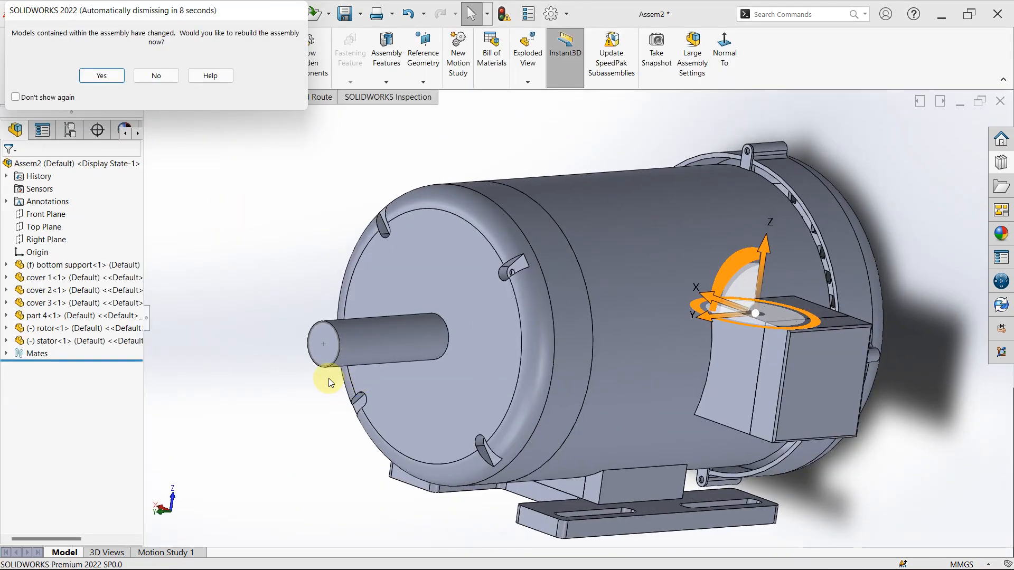
left_click(155, 77)
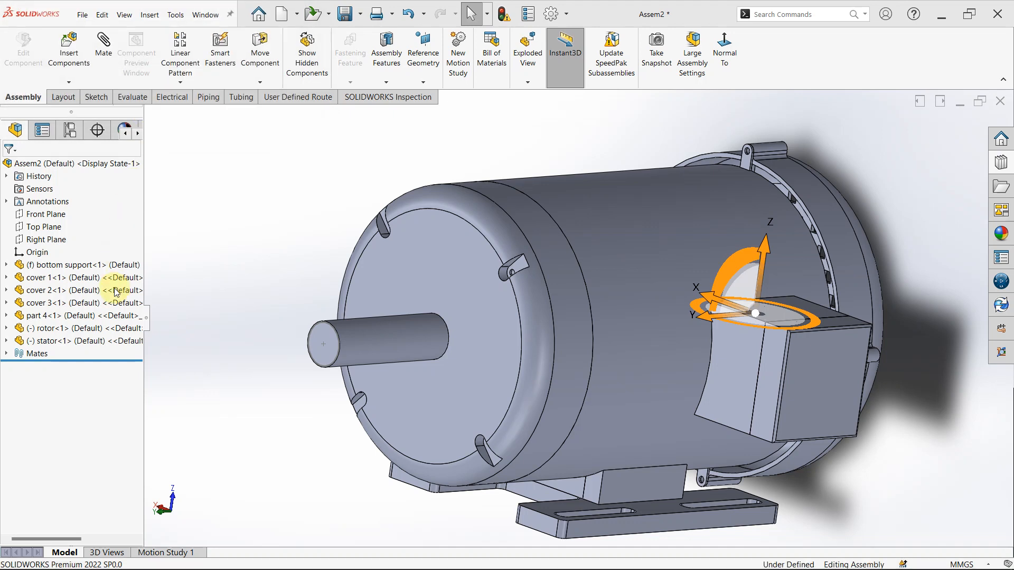
left_click(108, 316)
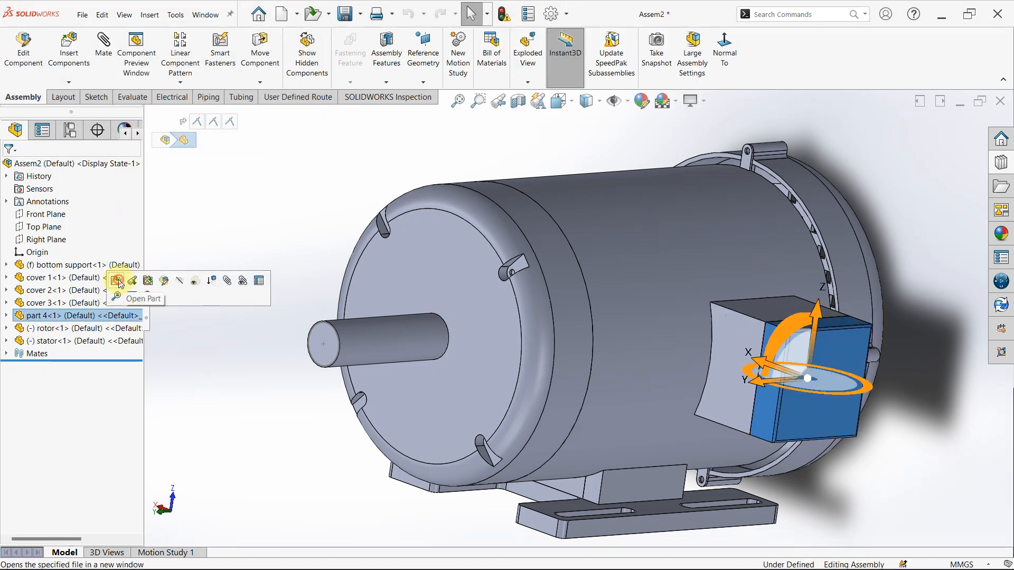
left_click(117, 280)
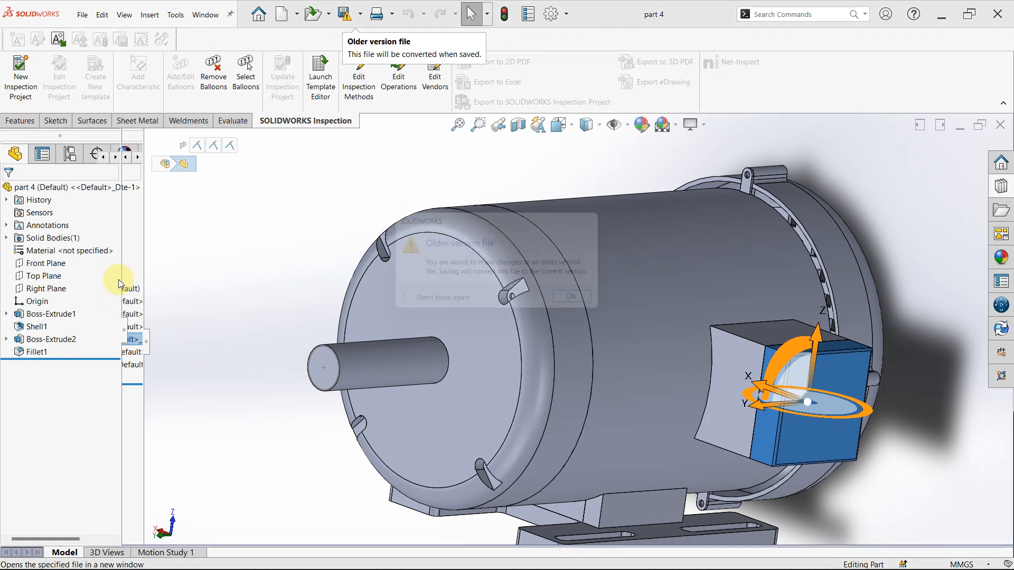
left_click(587, 304)
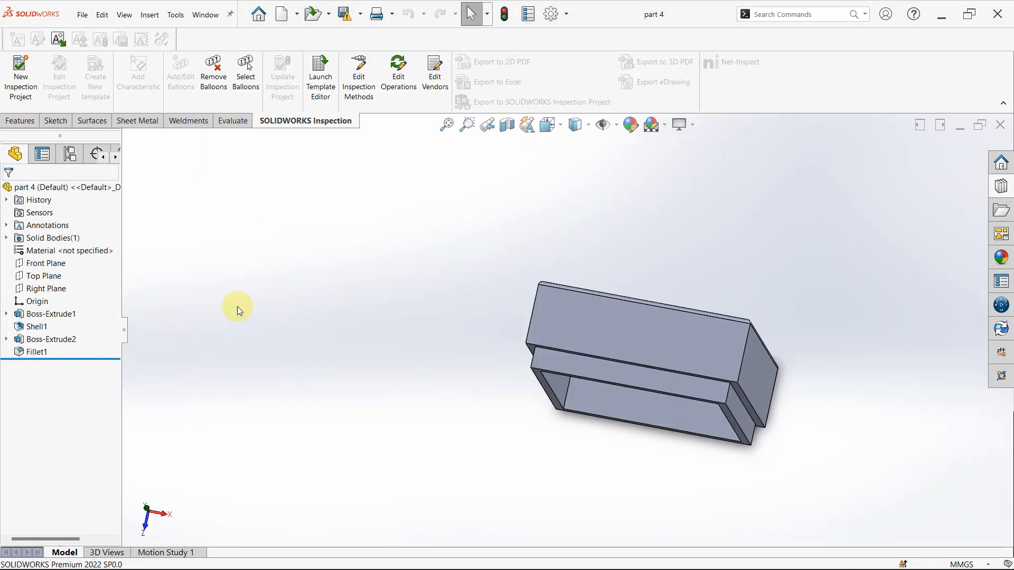
- Roll part 4's history back to Boss-Extrude1, check the extrusion's square sketch, end condition and depth, and cancel editing
left_click(38, 355)
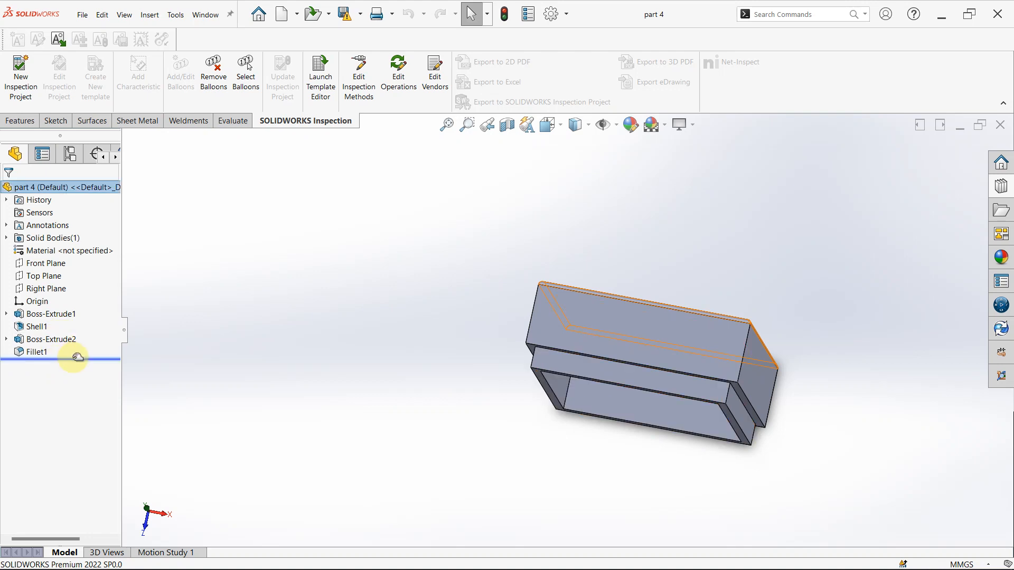
left_click_drag(83, 336, 60, 324)
left_click(57, 314)
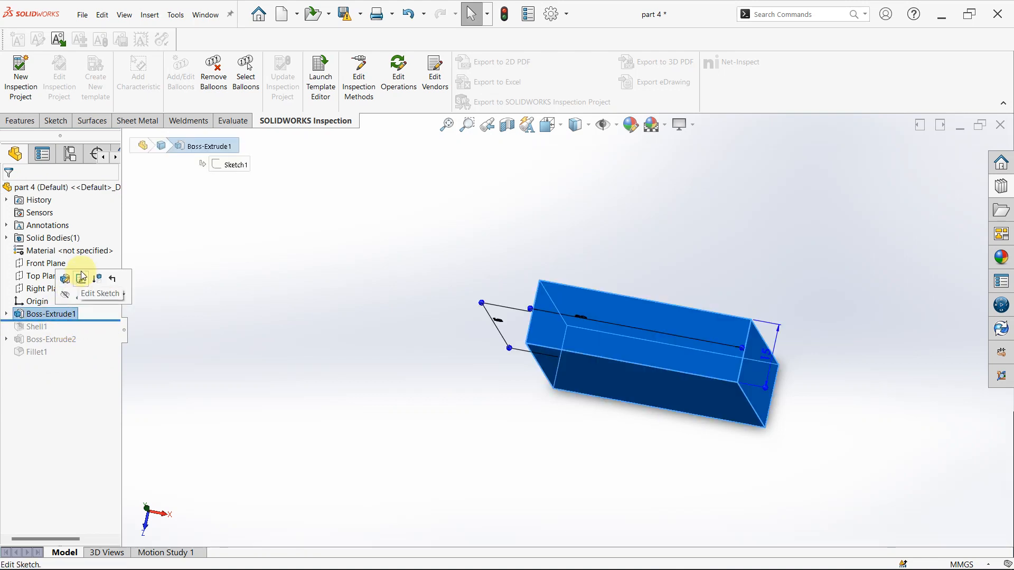
left_click(73, 280)
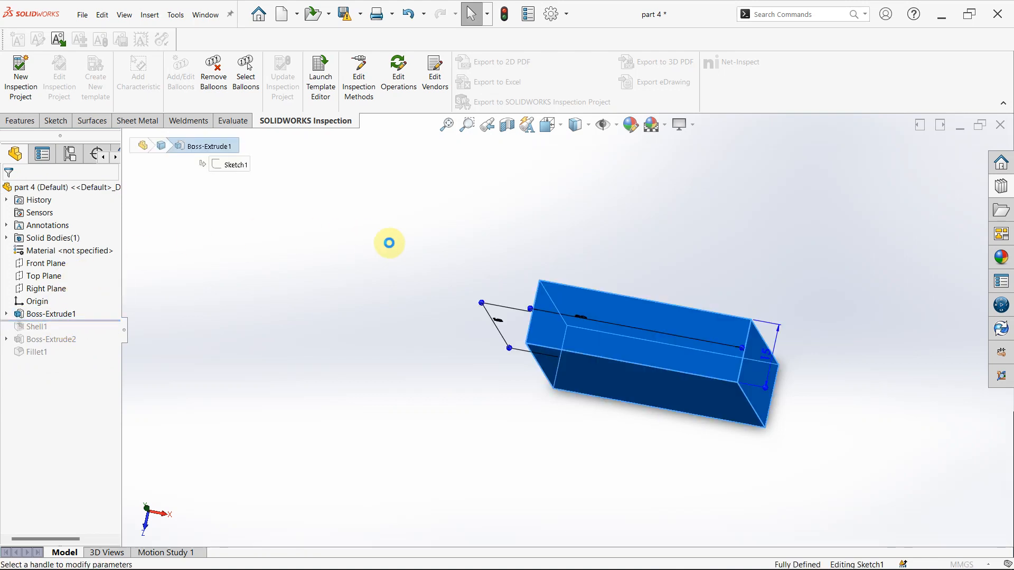
mouse_move(622, 350)
middle_mouse_down()
mouse_move(631, 275)
mouse_move(607, 231)
middle_mouse_up()
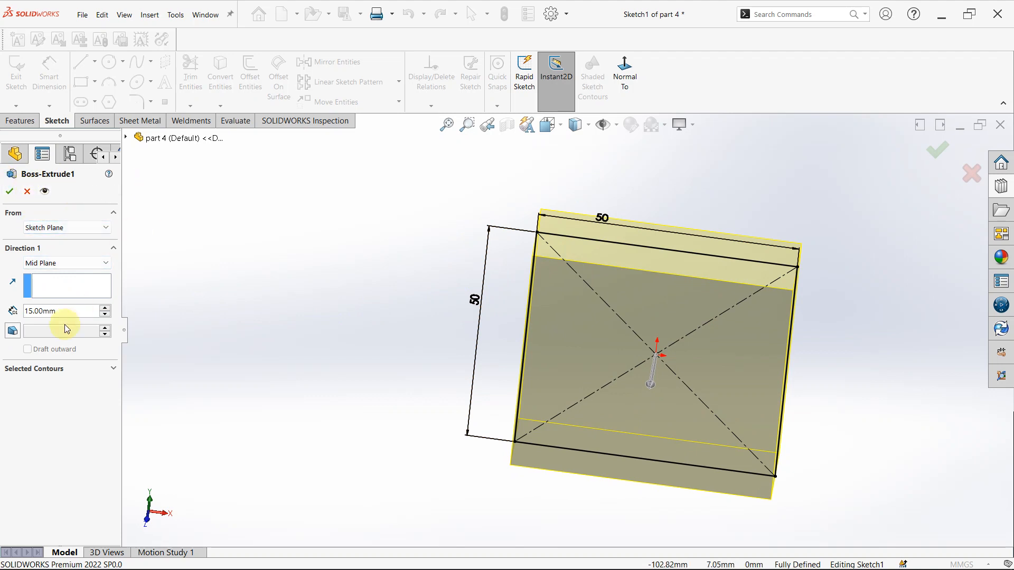
left_click(25, 191)
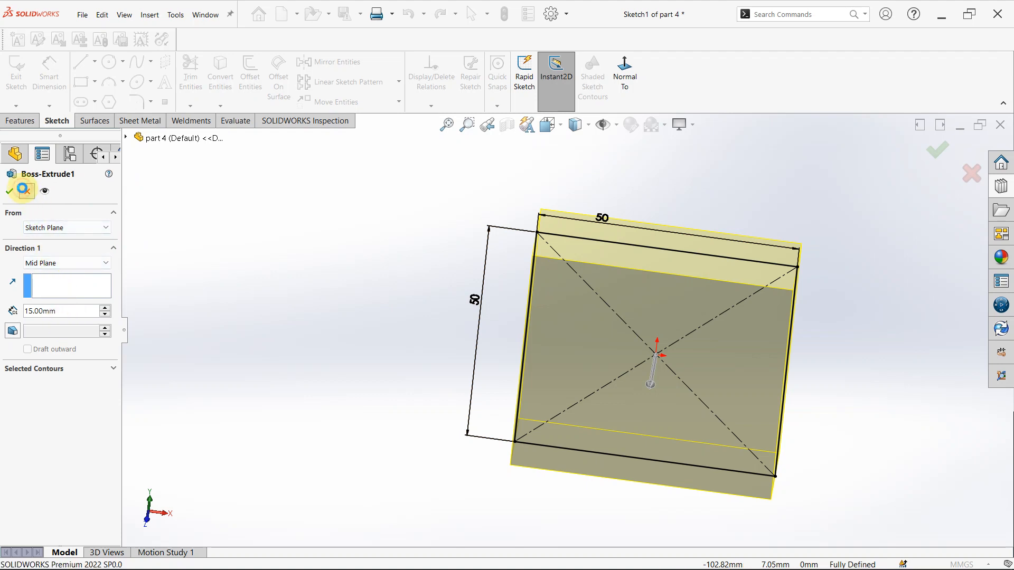
- Roll the history forward past Shell1, check its wall thickness and removed face, and cancel the feature edit
left_click_drag(105, 323, 107, 331)
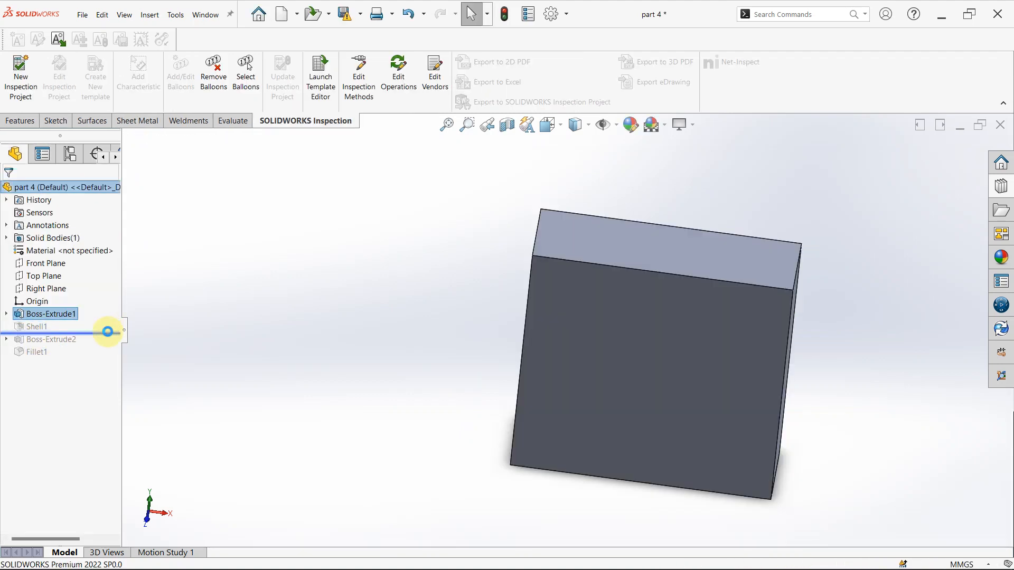
left_click(36, 327)
left_click(51, 299)
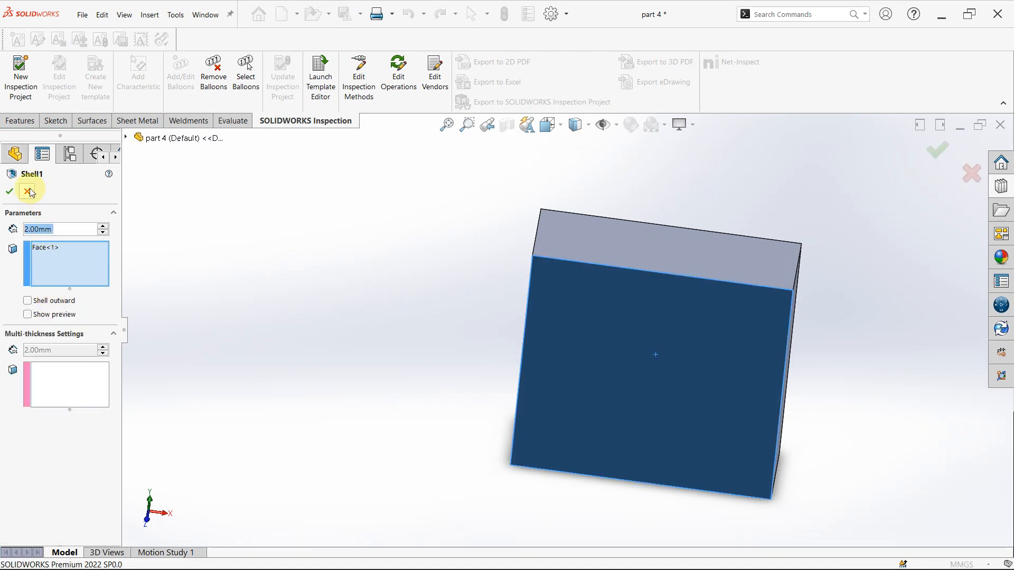
left_click(29, 191)
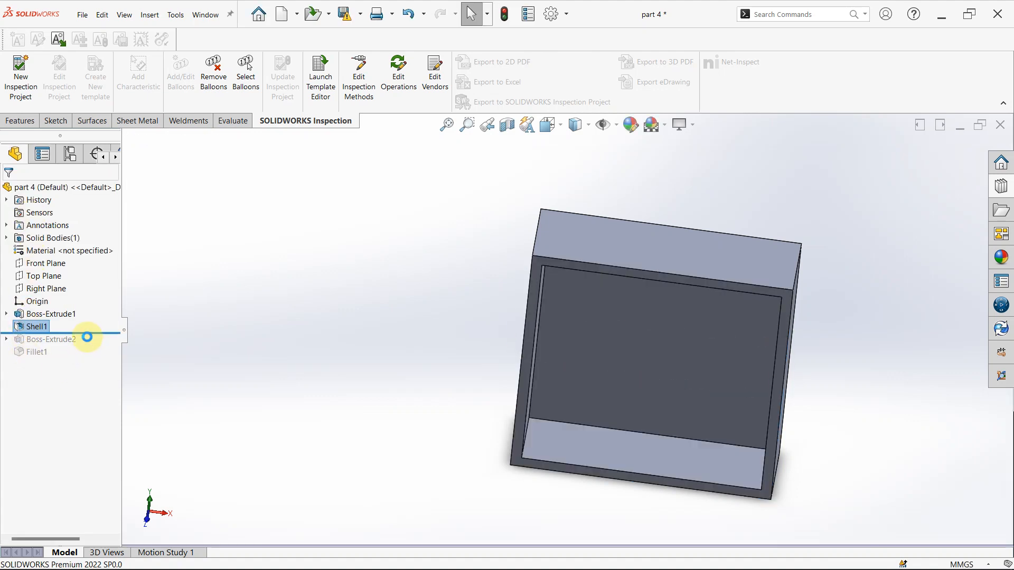
- Roll part 4's history forward past Boss-Extrude2, check the extrusion's frame sketch, end condition and depth, and cancel the feature edit
left_click_drag(87, 337, 82, 341)
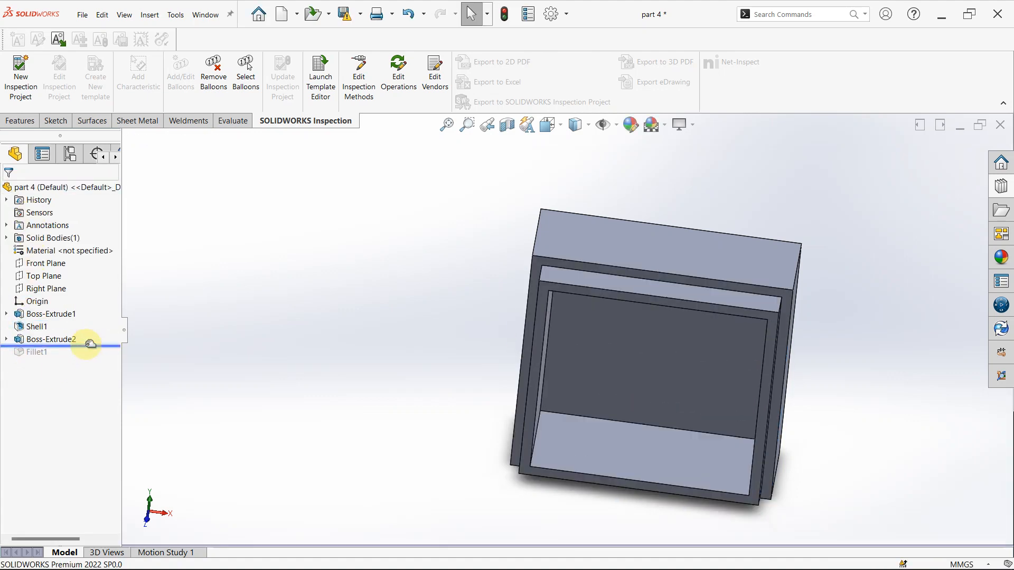
left_click(53, 340)
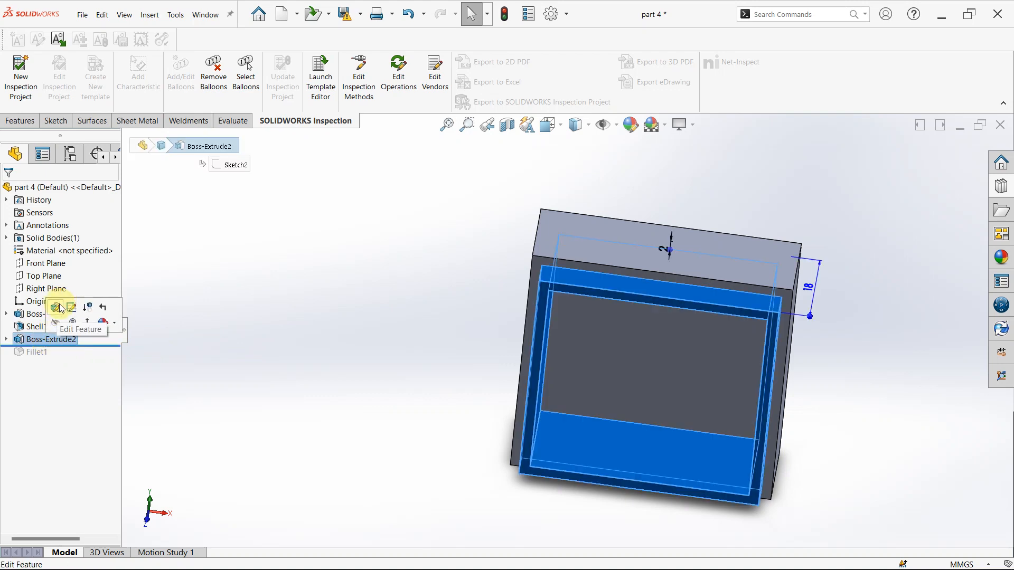
left_click(56, 308)
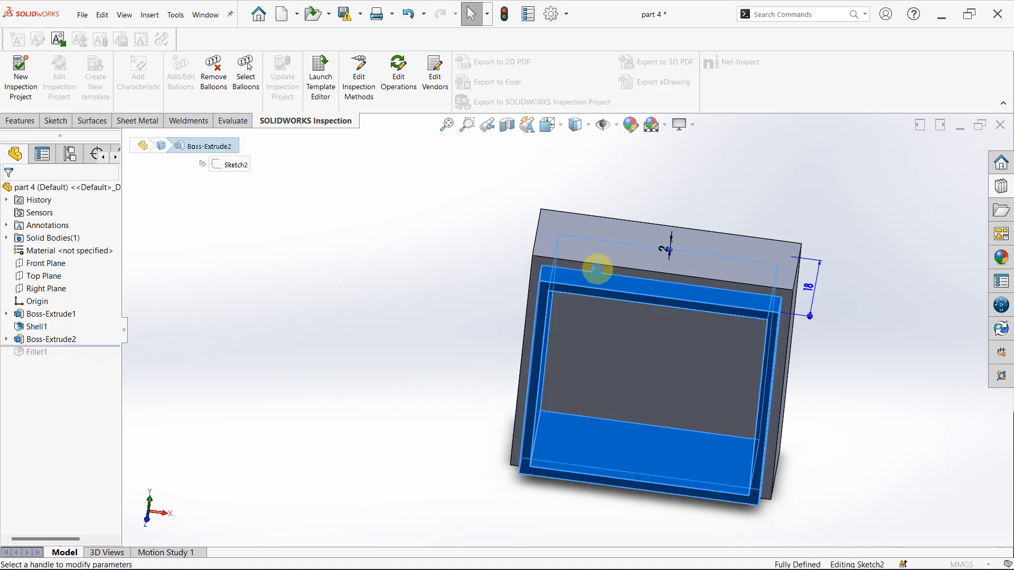
scroll(608, 286, "down", 1)
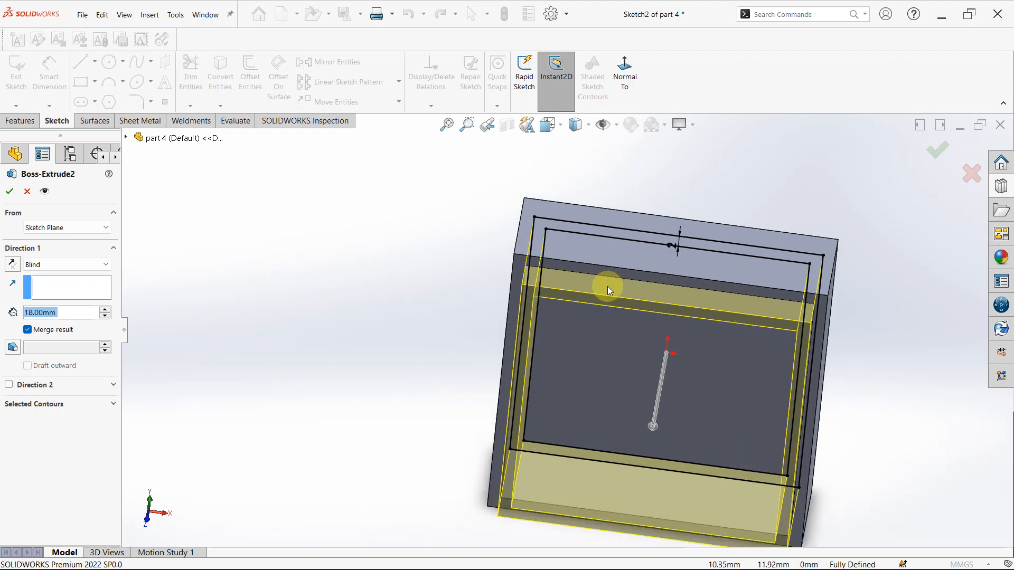
scroll(602, 317, "down", 1)
middle_click_drag(601, 327, 601, 221)
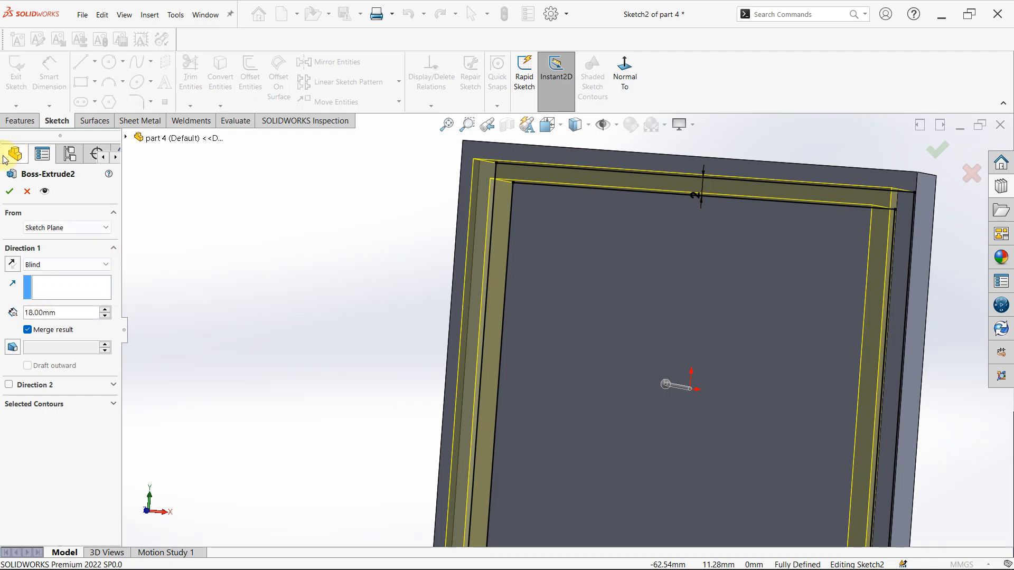
left_click(29, 191)
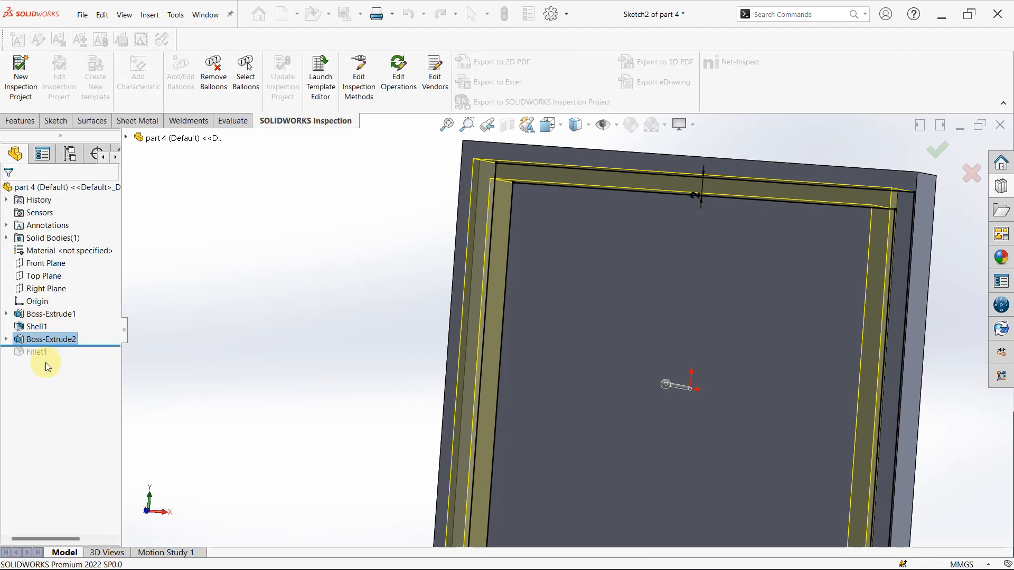
- Roll the history forward past Fillet1 and inspect the finished box from below and on its filleted outer edges
left_click_drag(73, 346, 73, 359)
scroll(509, 446, "up", 5)
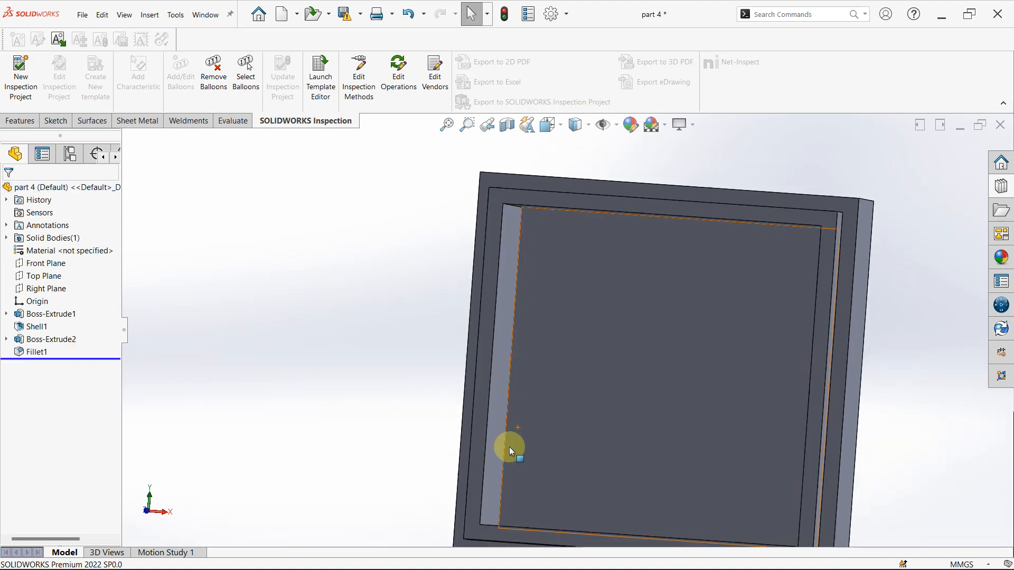
middle_click_drag(568, 367, 585, 525)
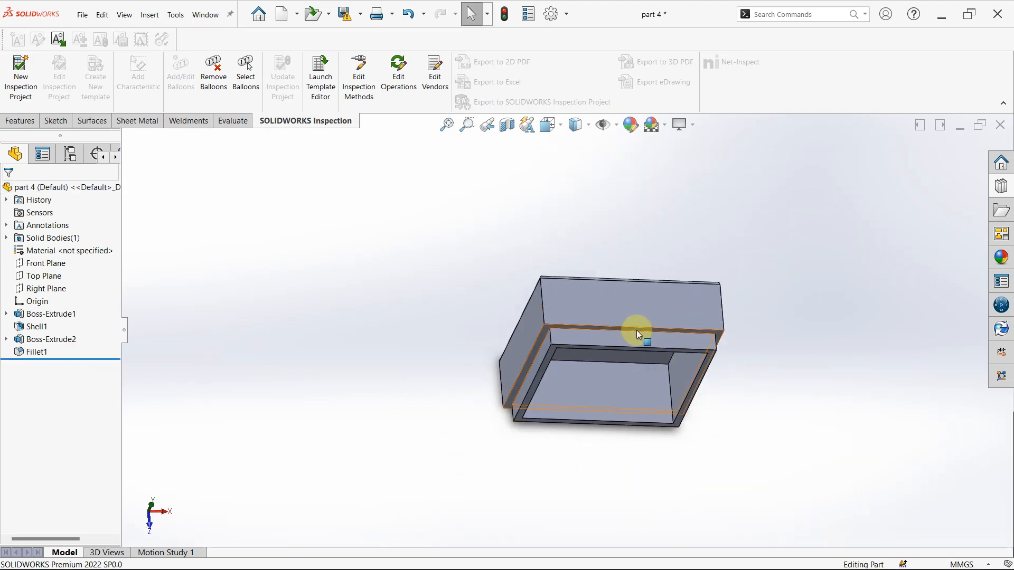
scroll(636, 325, "down", 3)
middle_click_drag(635, 305, 490, 418)
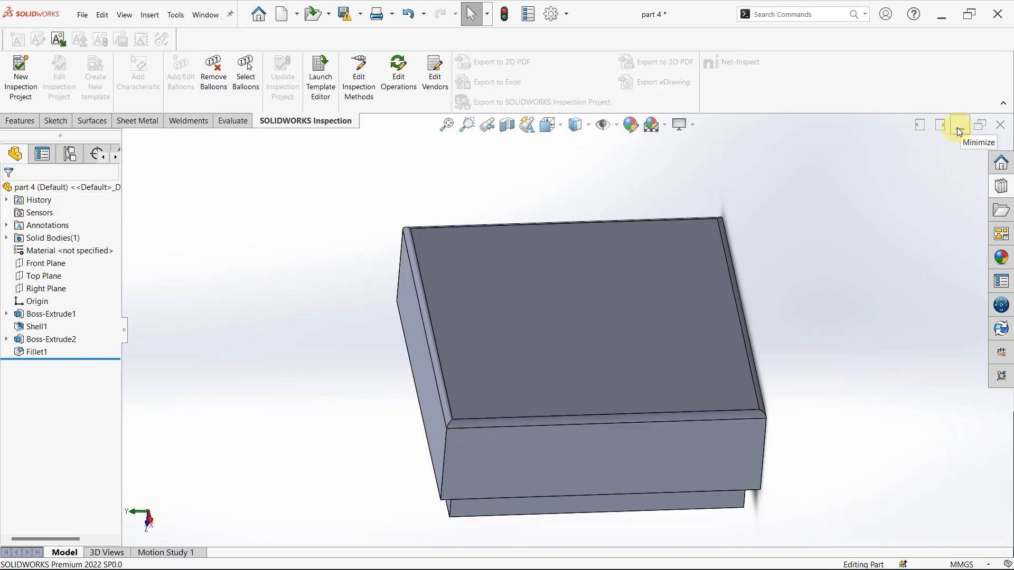
- Switch to the Assem2 assembly without rebuilding it, and open the rotor in its own window
left_click(205, 16)
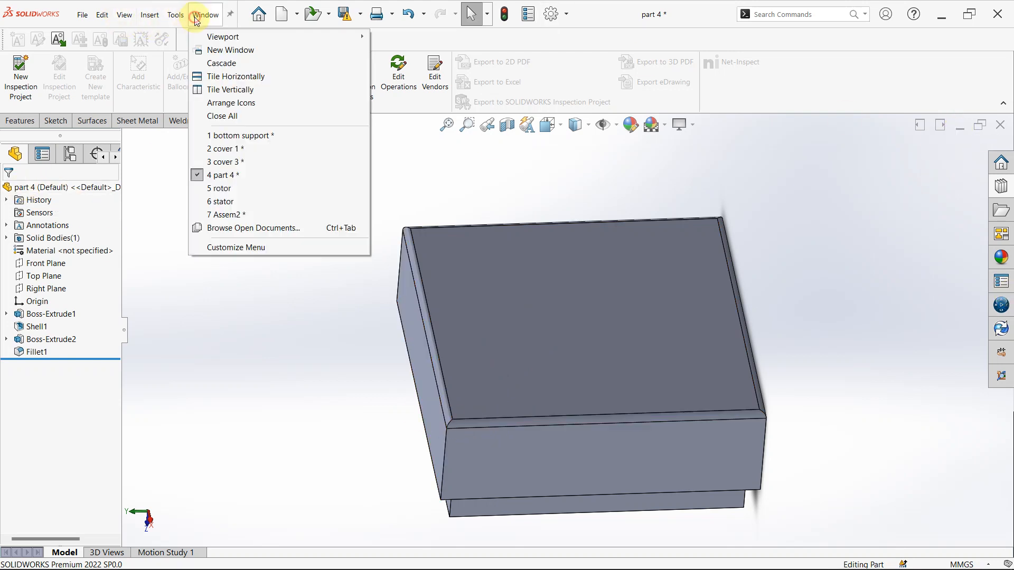
left_click(209, 217)
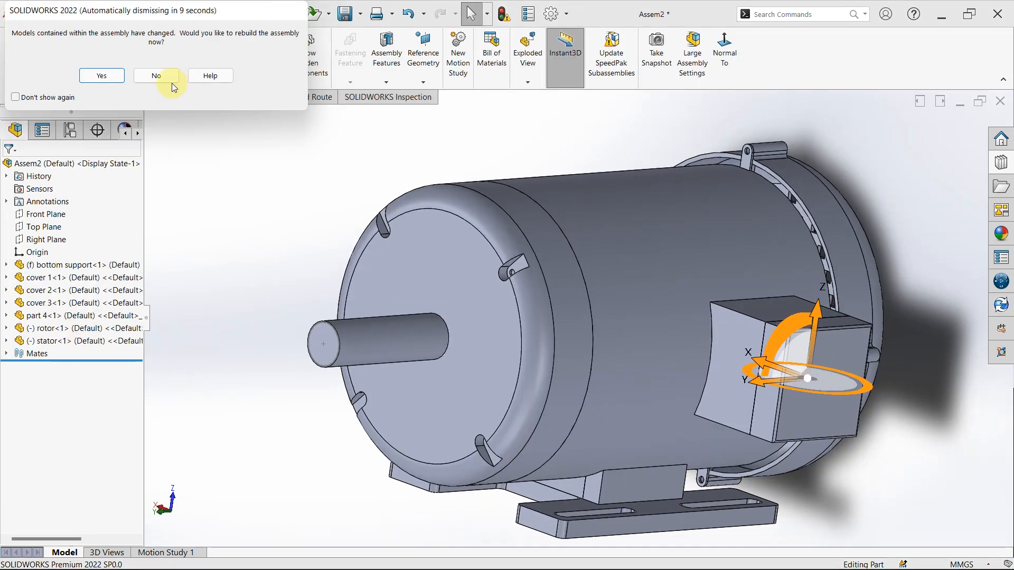
left_click(156, 76)
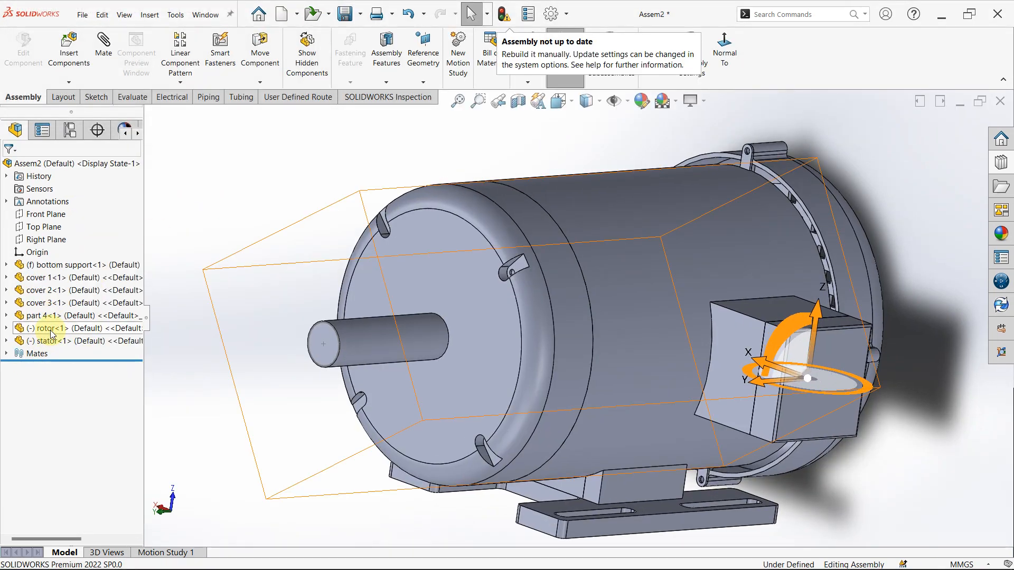
left_click(51, 334)
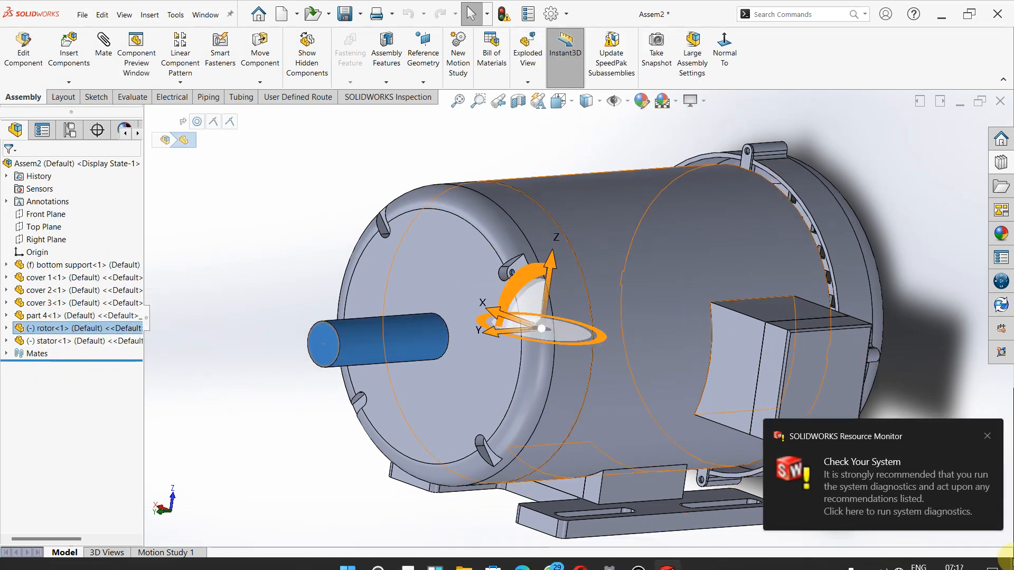
left_click(989, 436)
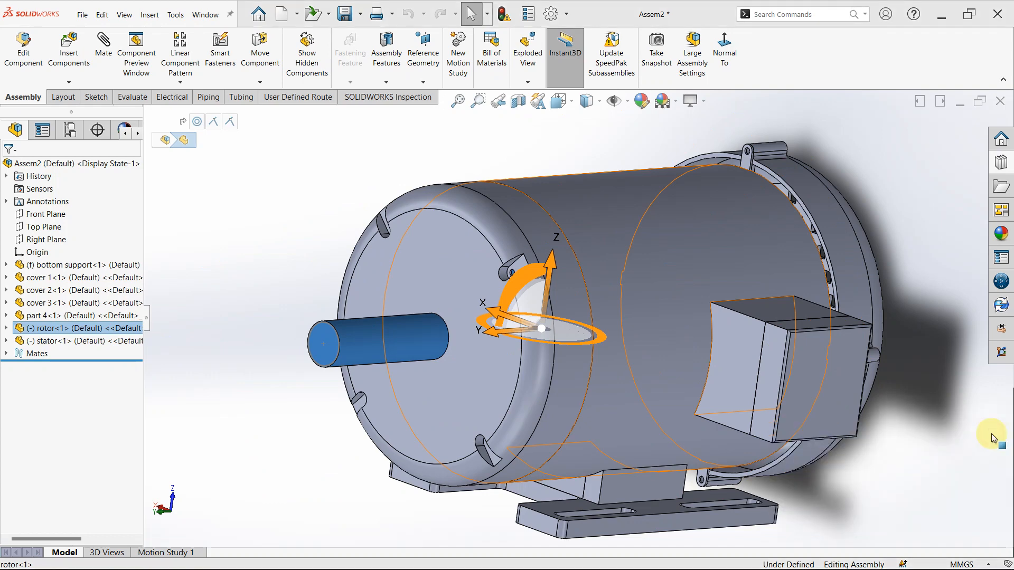
right_click(59, 333)
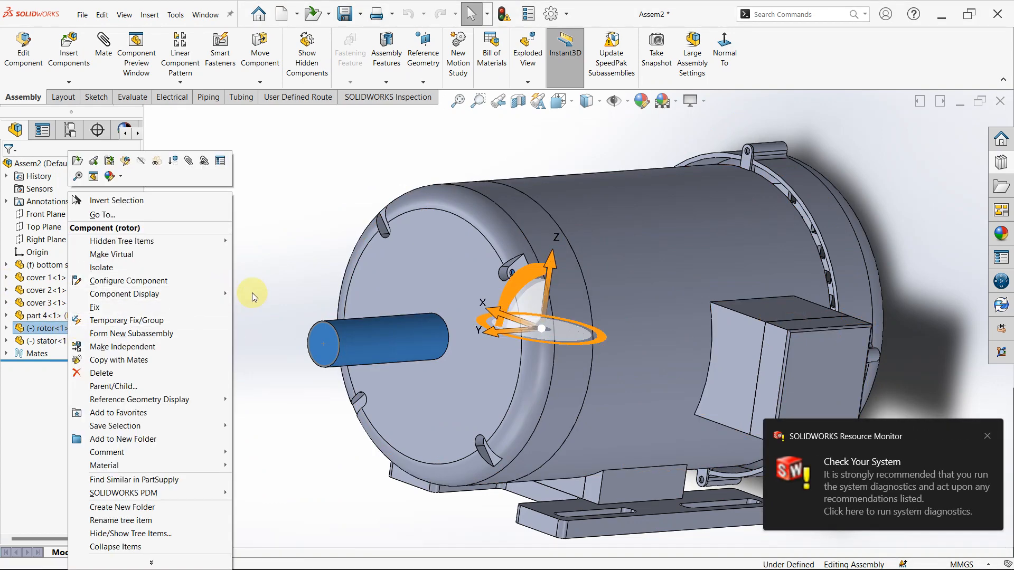
left_click(79, 161)
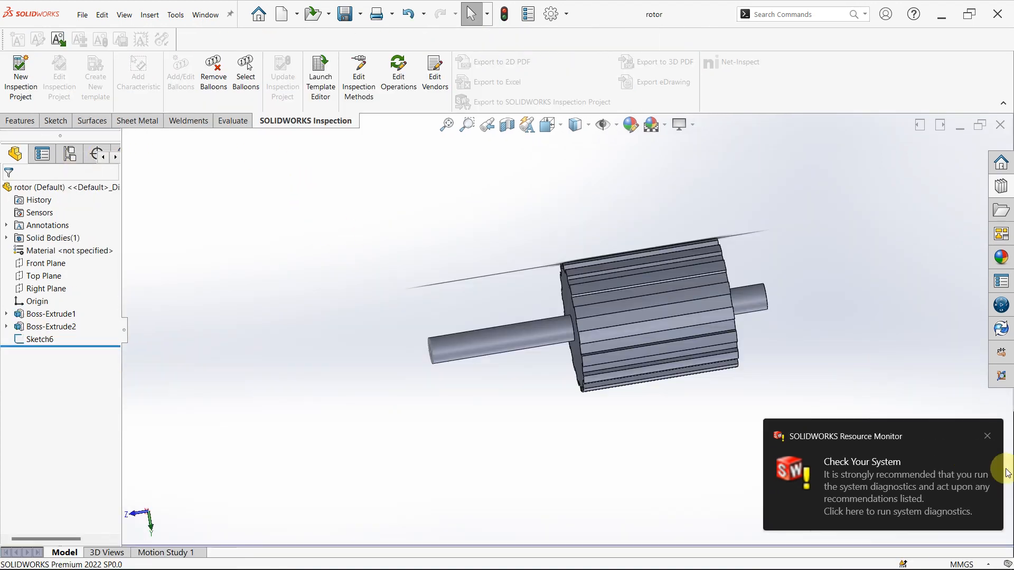
left_click(987, 436)
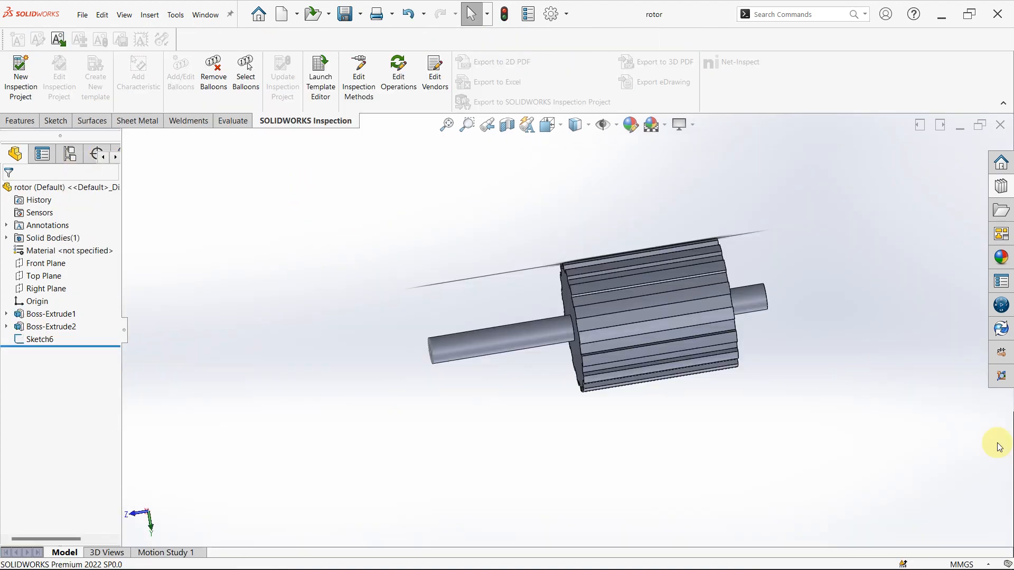
- Check the circle sketch and both extrusion directions of the rotor shaft's Boss-Extrude1, and cancel the feature edit
left_click(52, 314)
left_click(54, 283)
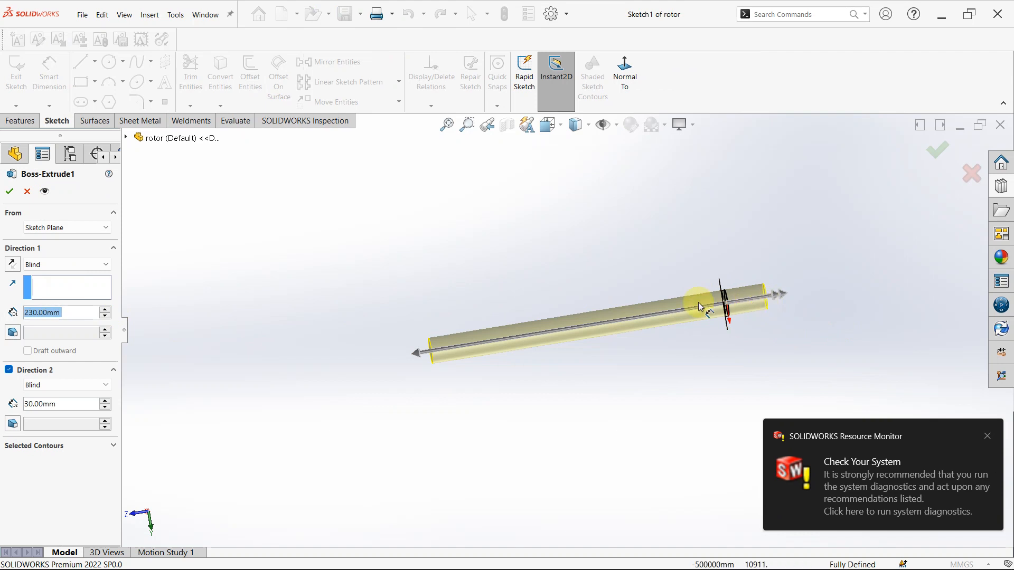
middle_click_drag(571, 320, 679, 339)
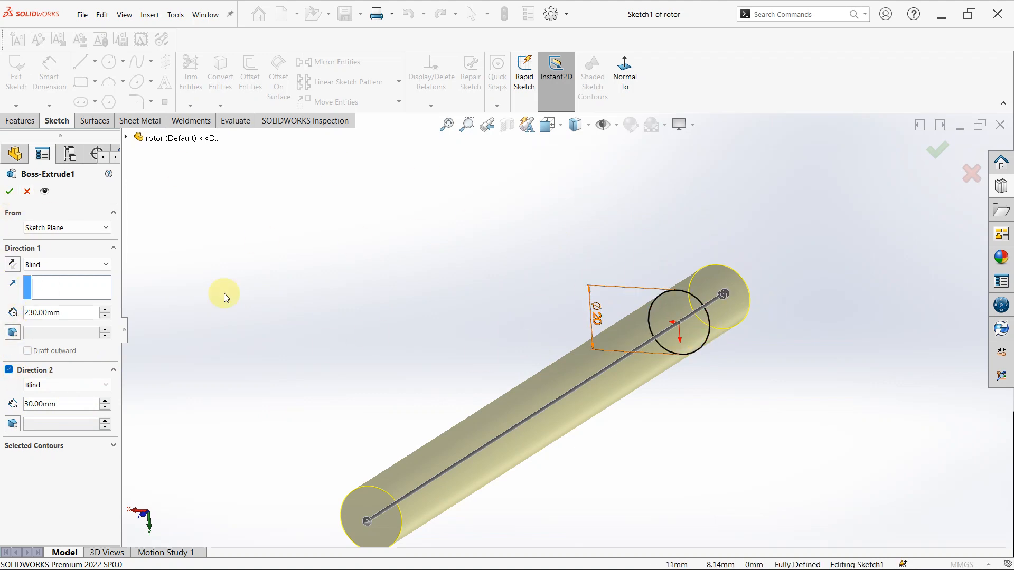
left_click(28, 191)
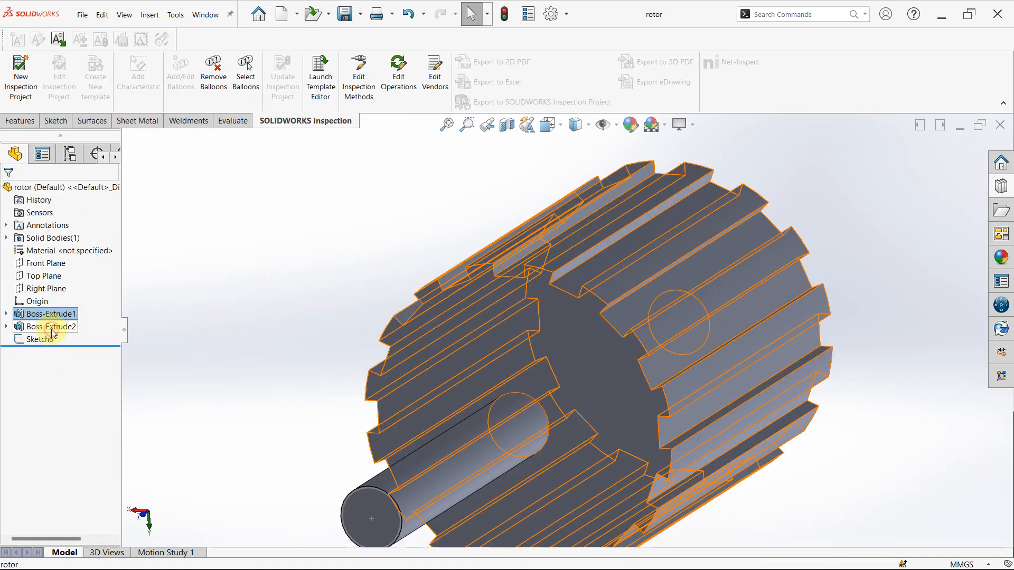
- Examine the rotor core's Boss-Extrude2, including its depth, slot dimensions and circular pattern in the sketch viewed face-on, and cancel the edit
left_click(53, 327)
left_click(61, 297)
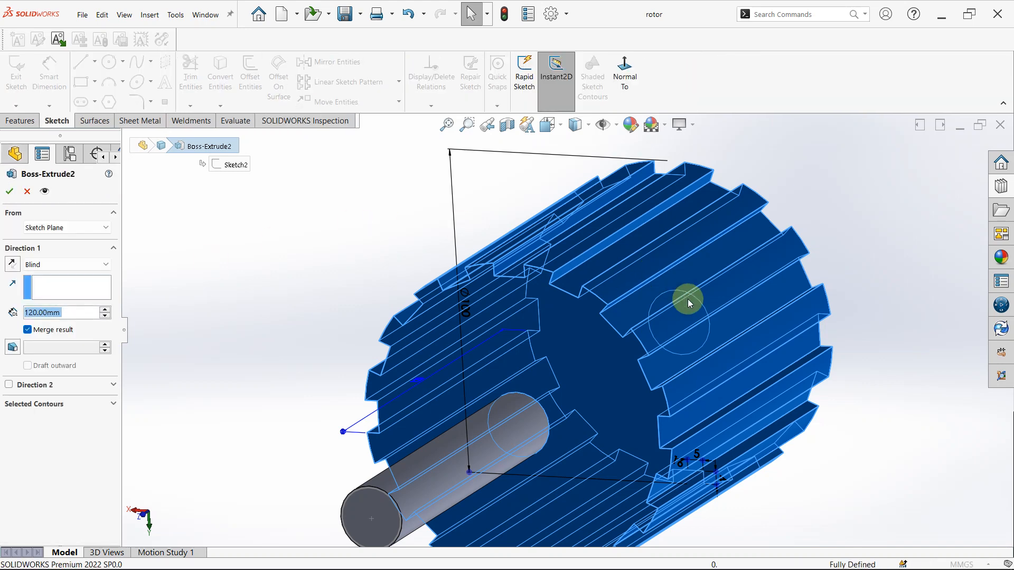
middle_click_drag(653, 296, 667, 321)
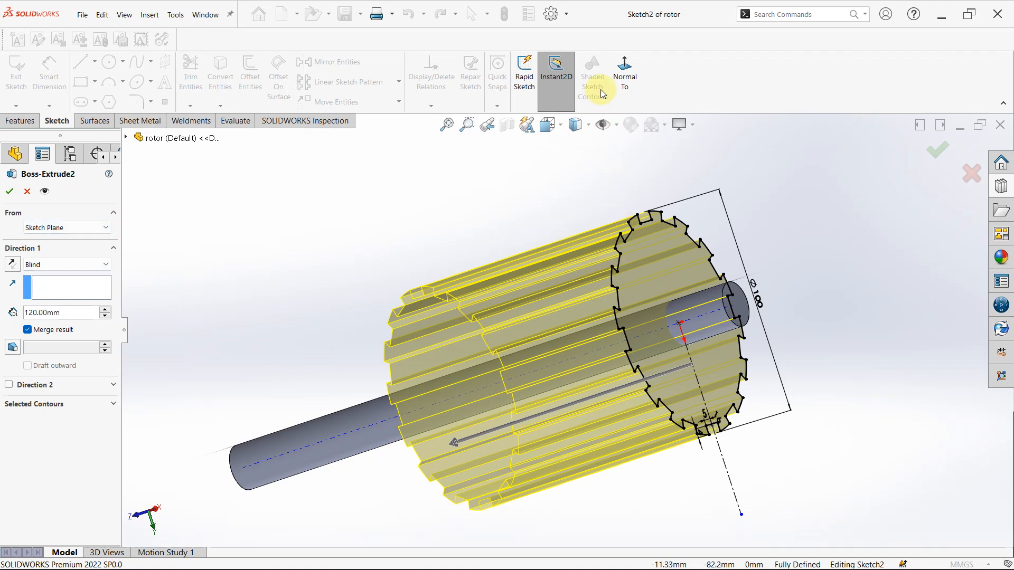
left_click(623, 69)
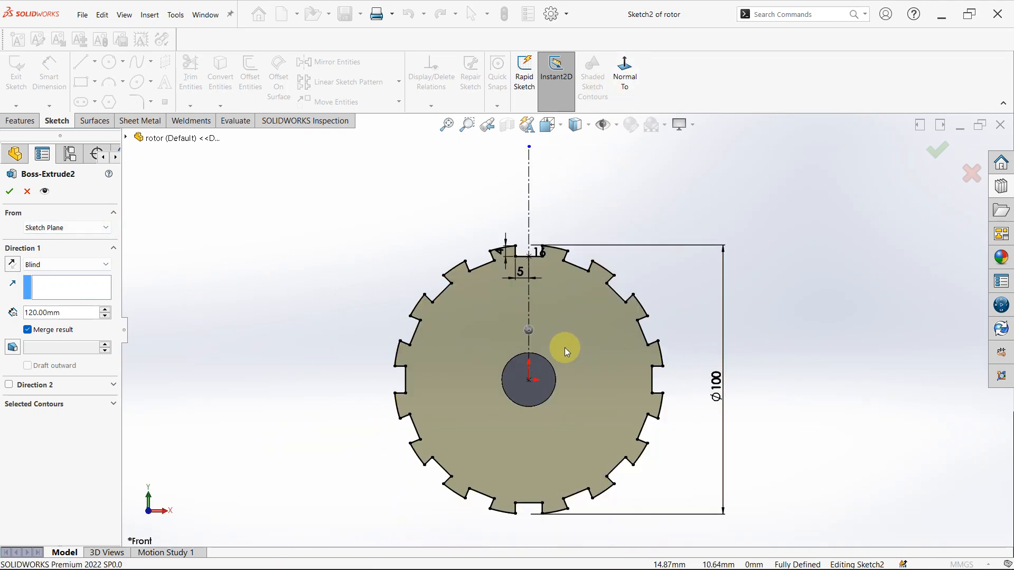
scroll(547, 275, "down", 3)
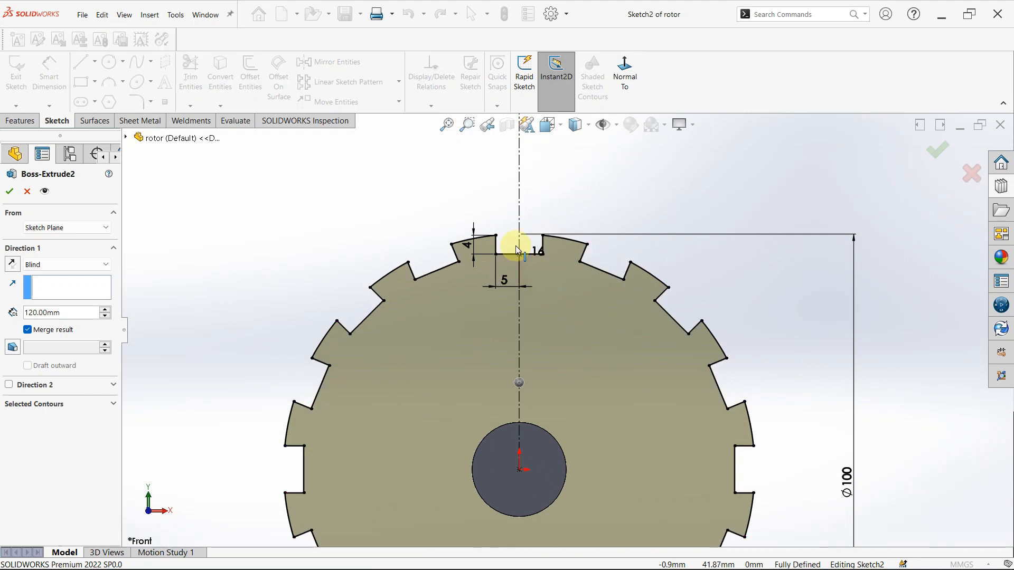
scroll(572, 348, "up", 4)
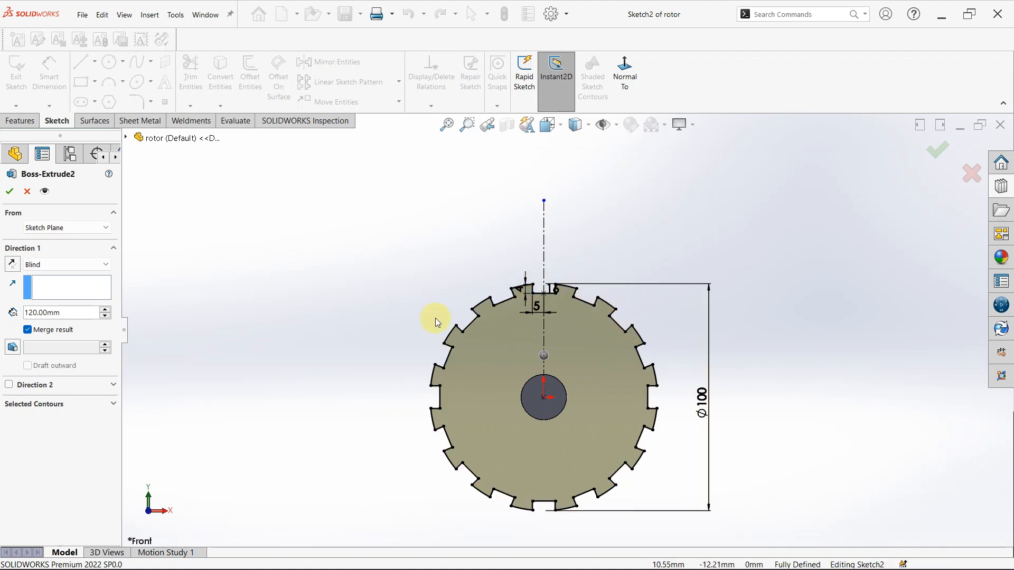
scroll(532, 297, "down", 5)
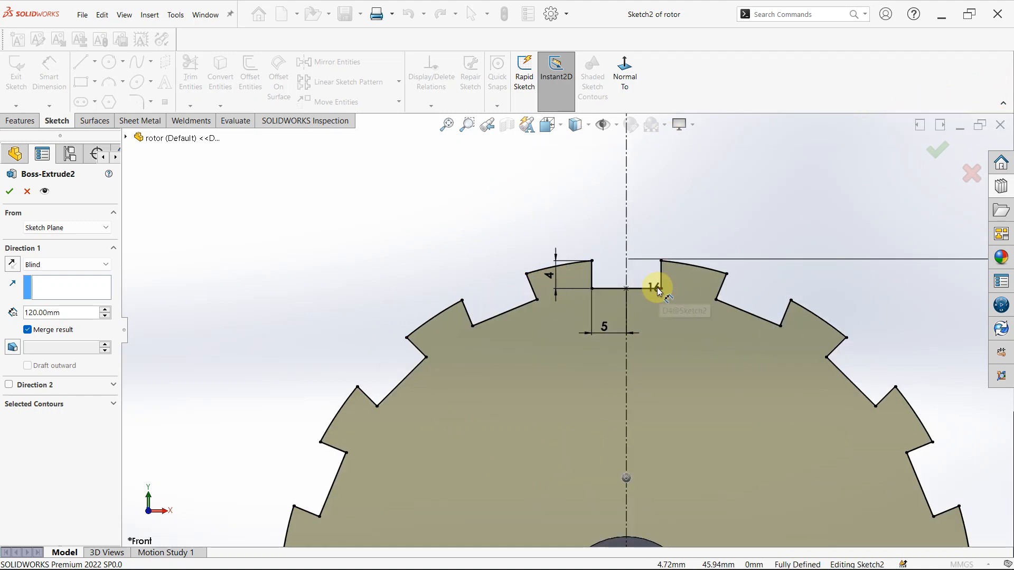
left_click(656, 288)
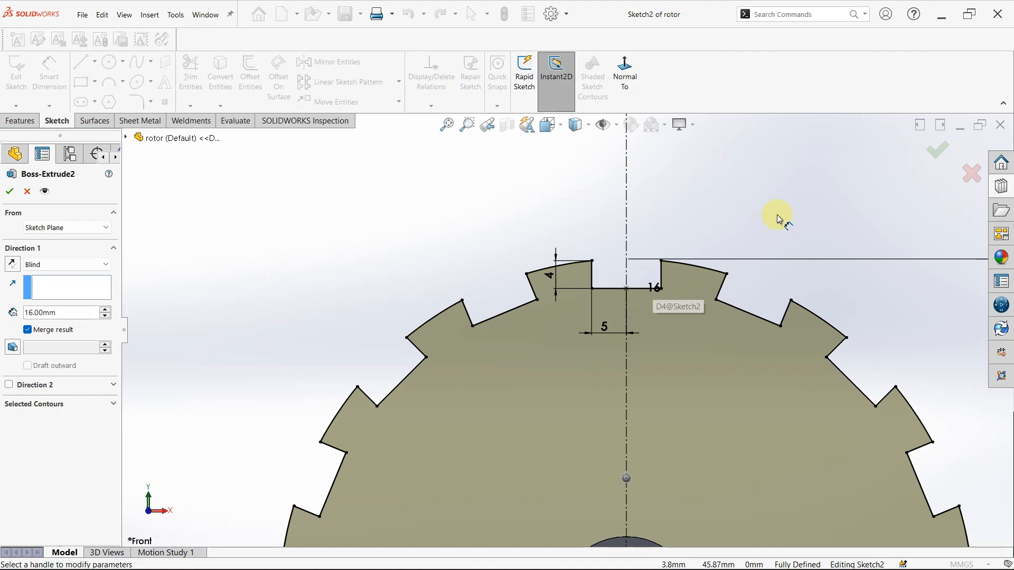
left_click(973, 178)
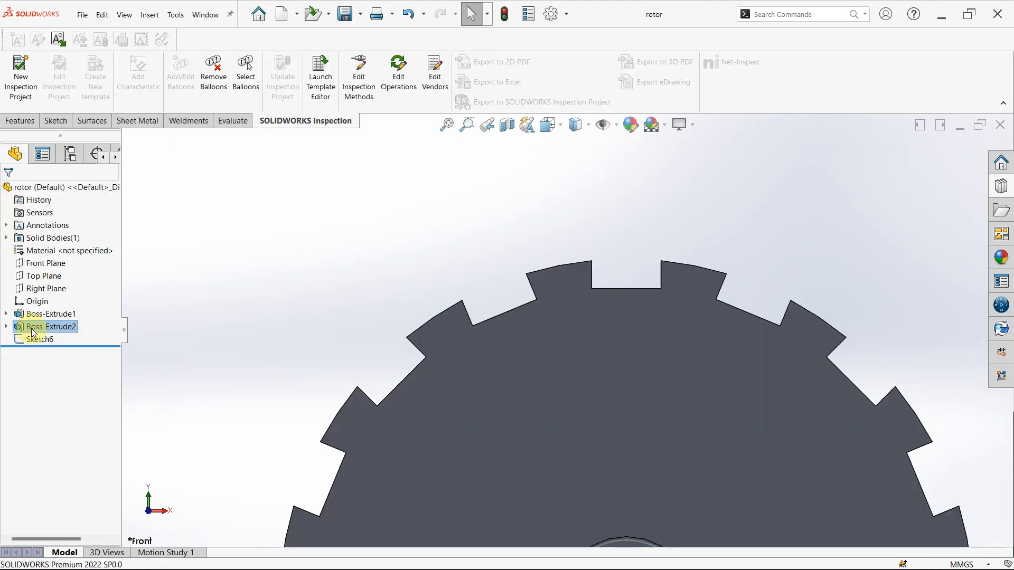
- Delete the unused Sketch6 from the end of the rotor's history
left_click(38, 340)
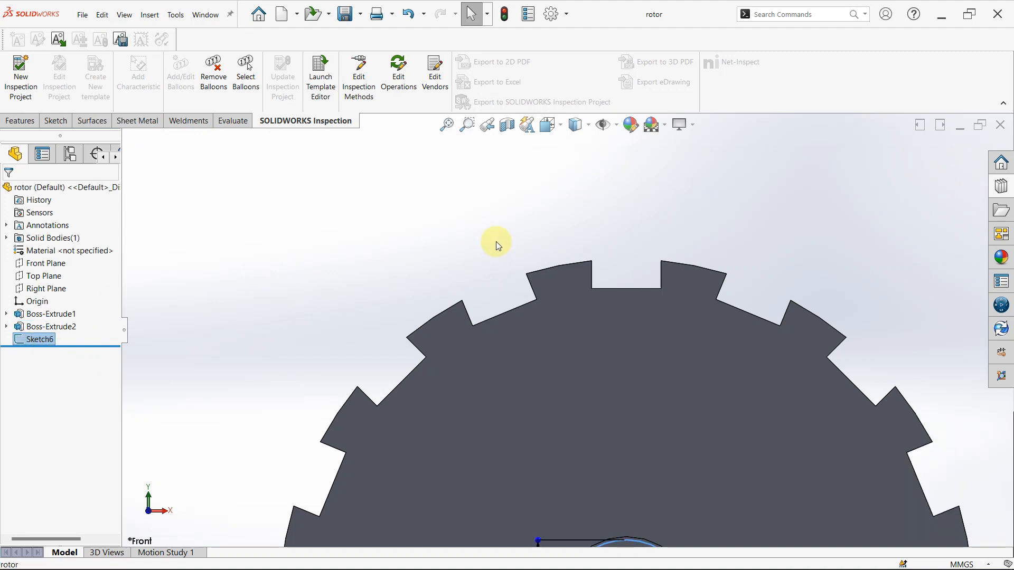
scroll(581, 316, "up", 3)
scroll(592, 316, "up", 2)
middle_click_drag(592, 443, 275, 443)
left_click(19, 327)
key("Delete")
key("Return")
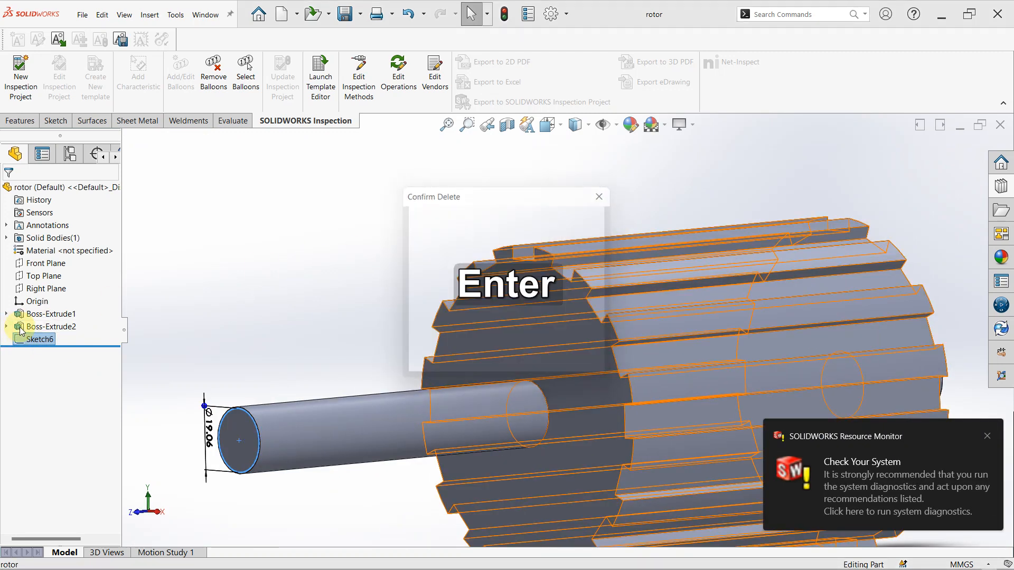
- Close the rotor document without saving it and discard its changes in the assembly
left_click(205, 15)
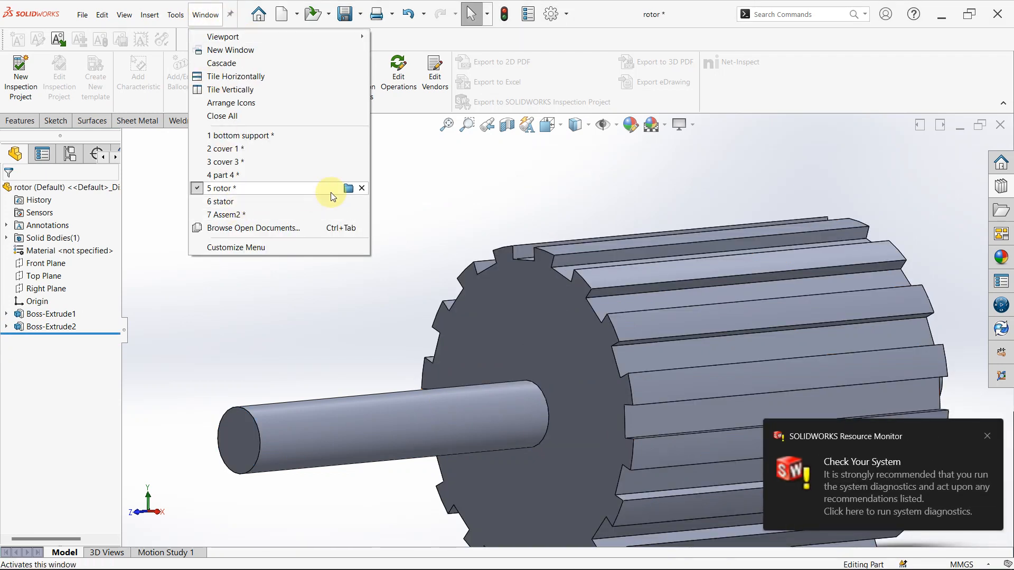
left_click(355, 190)
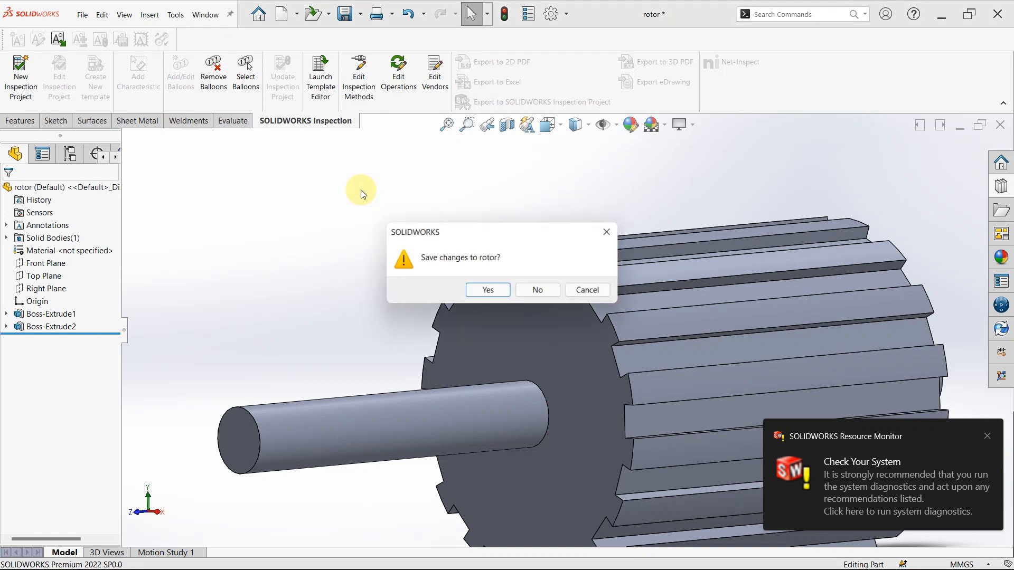
left_click(537, 291)
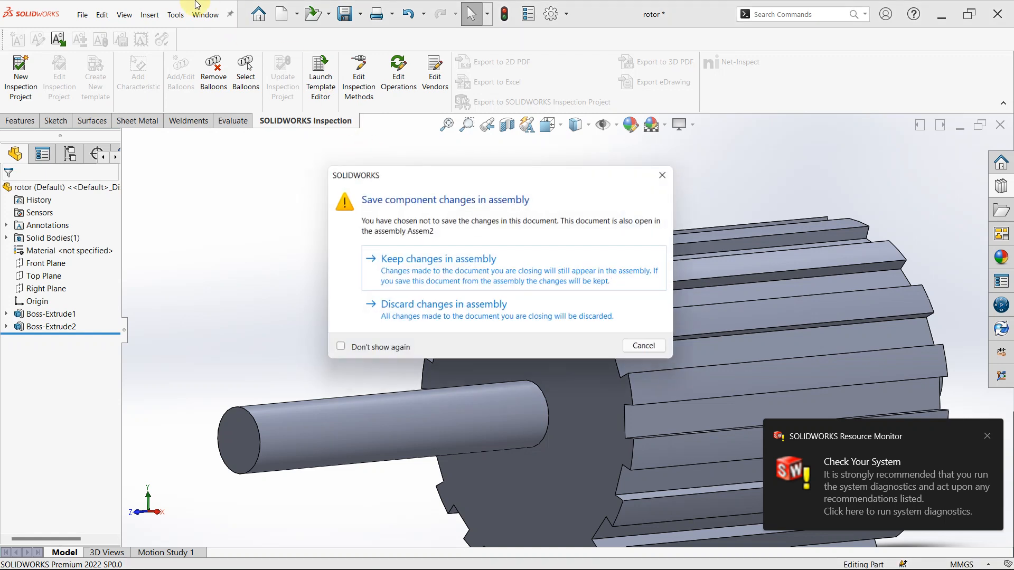
left_click(422, 305)
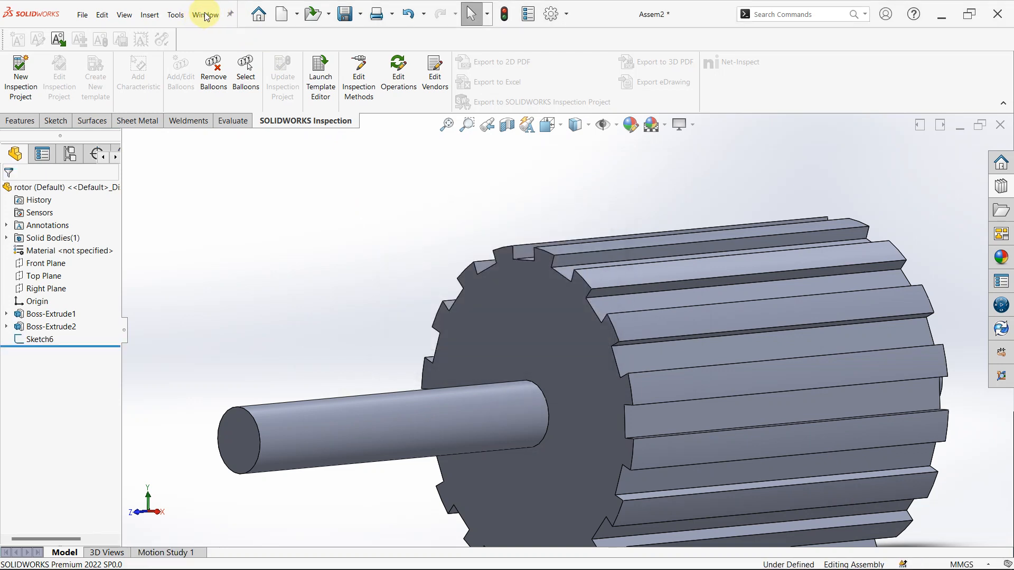
- Close the stator document and close part 4 without saving, discarding part 4's changes in the assembly
left_click(206, 16)
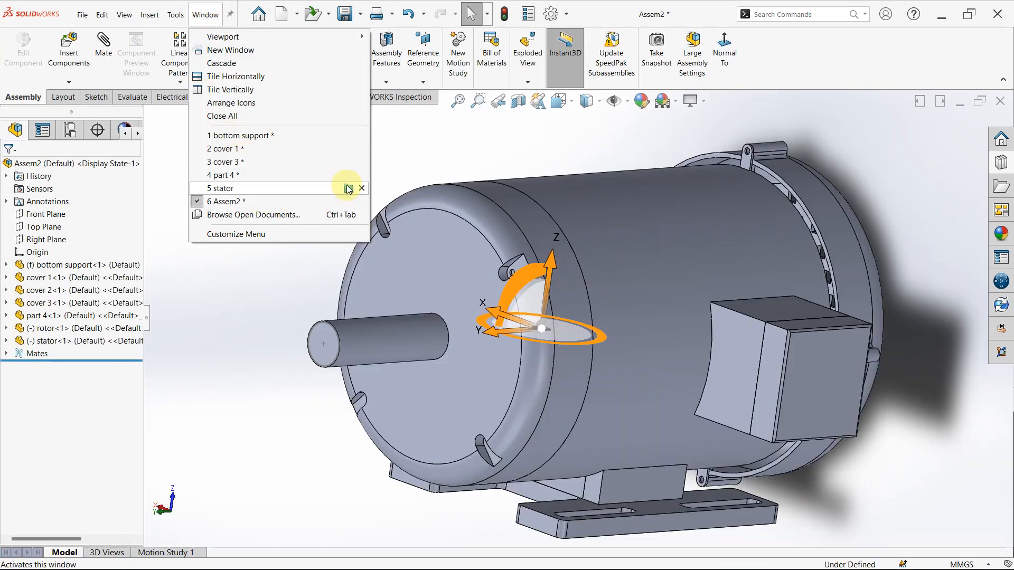
left_click(362, 189)
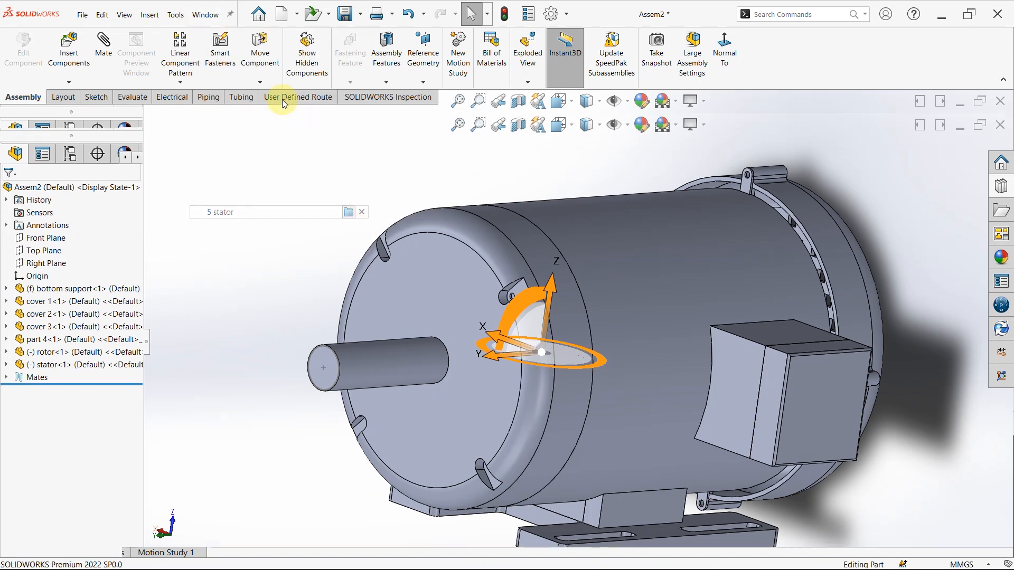
left_click(206, 14)
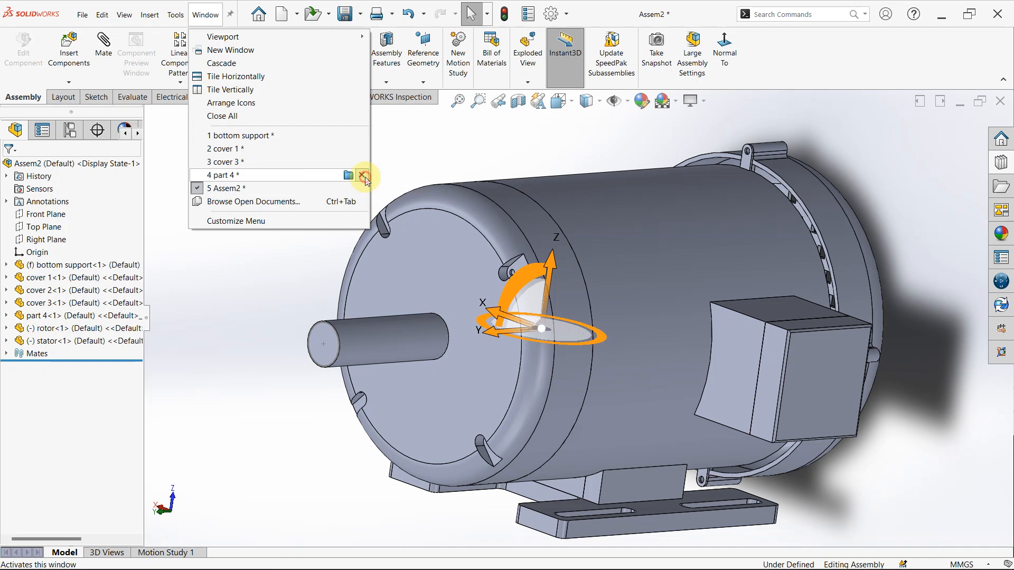
left_click(365, 177)
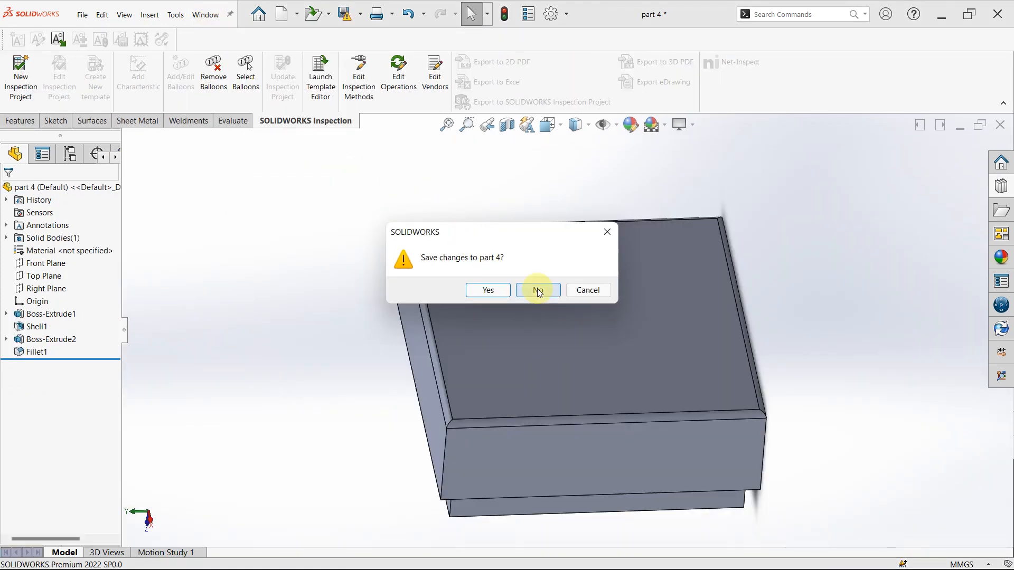
left_click(537, 290)
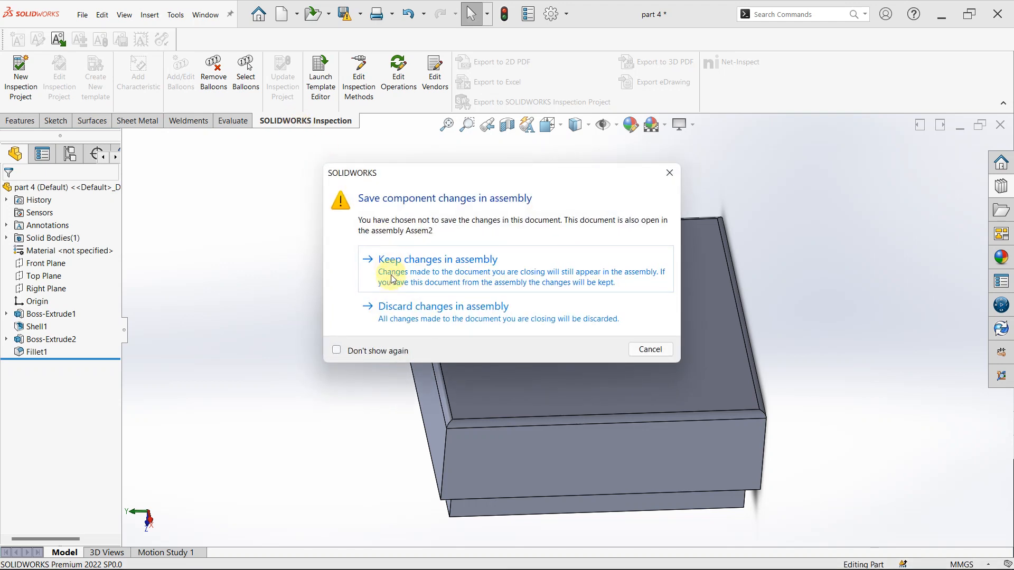
left_click(388, 306)
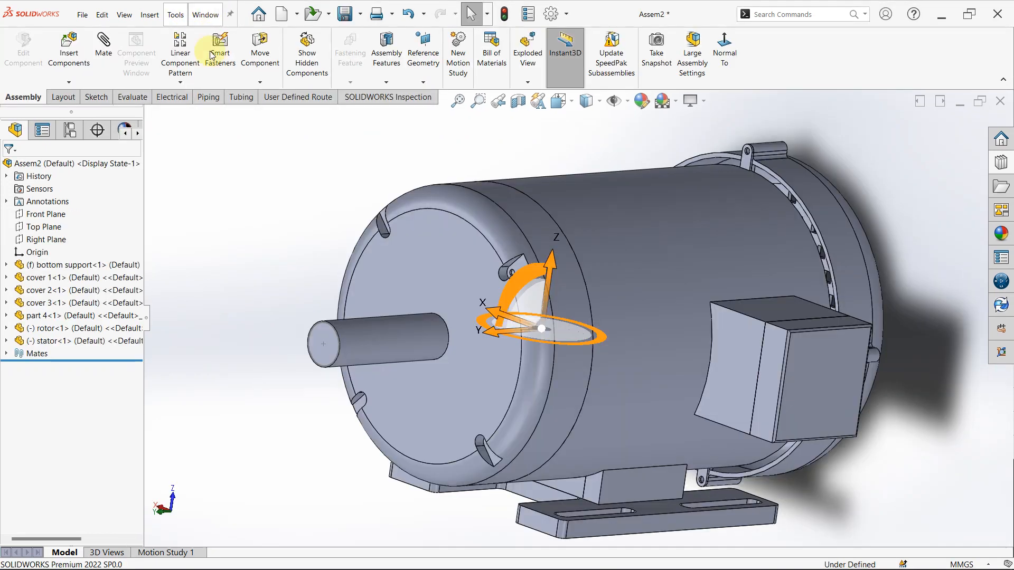
- Open the stator component of the assembly in its own window and accept the older-version notice
left_click(81, 346)
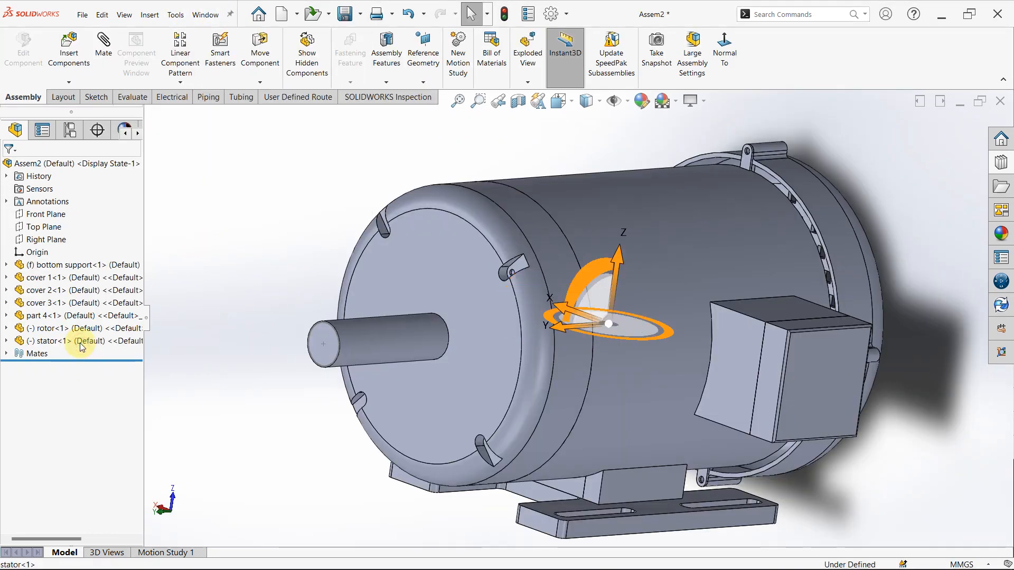
left_click(80, 343)
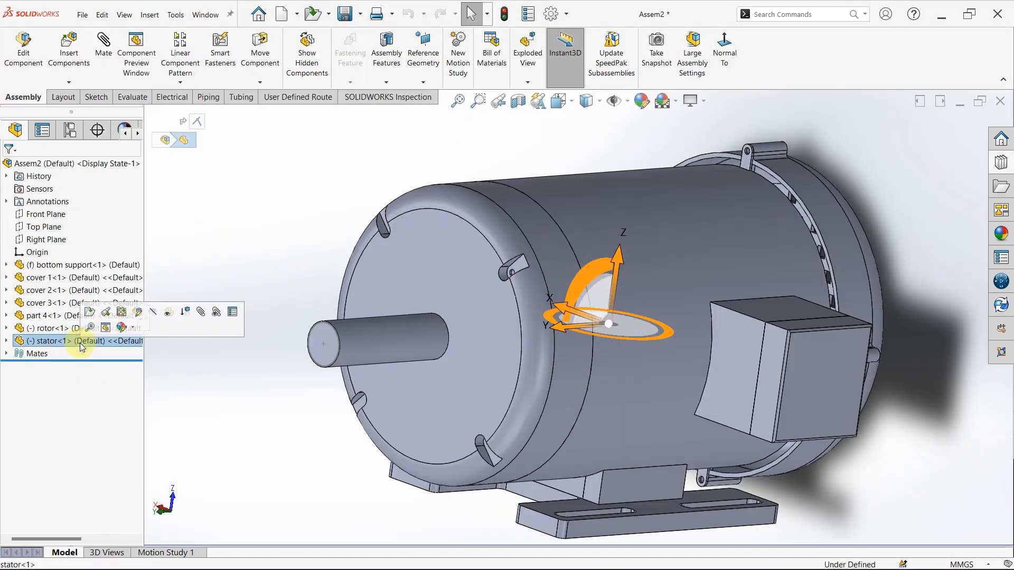
left_click(91, 314)
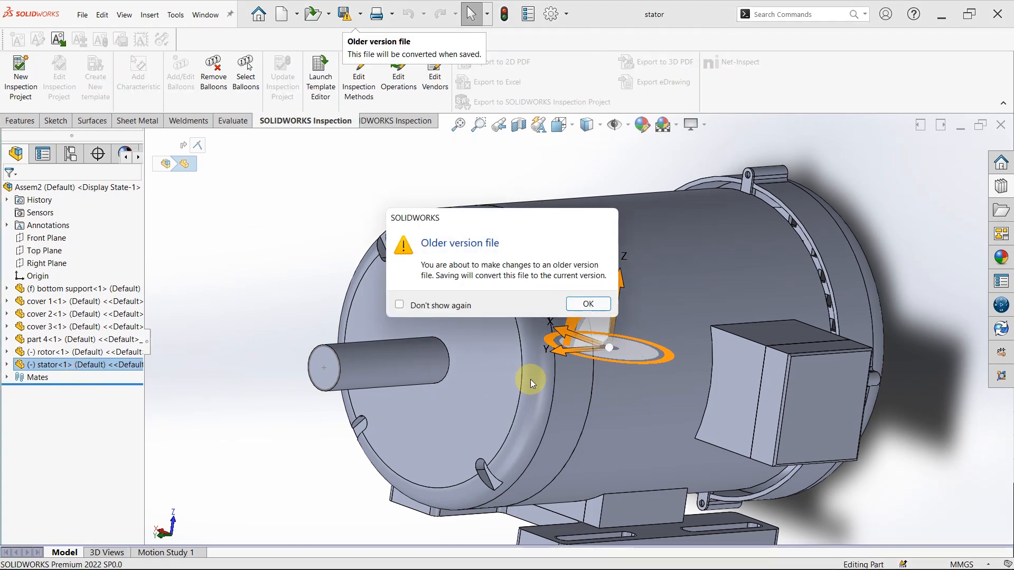
left_click(581, 305)
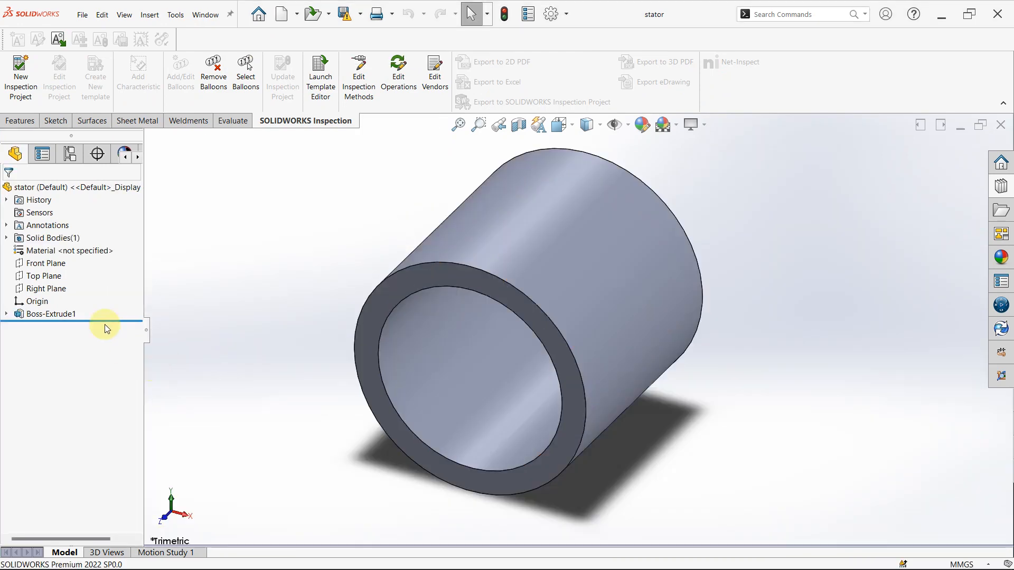
- Check the stator's Boss-Extrude1, including its sketched circles, end condition and depth, and close the feature edit
left_click(52, 315)
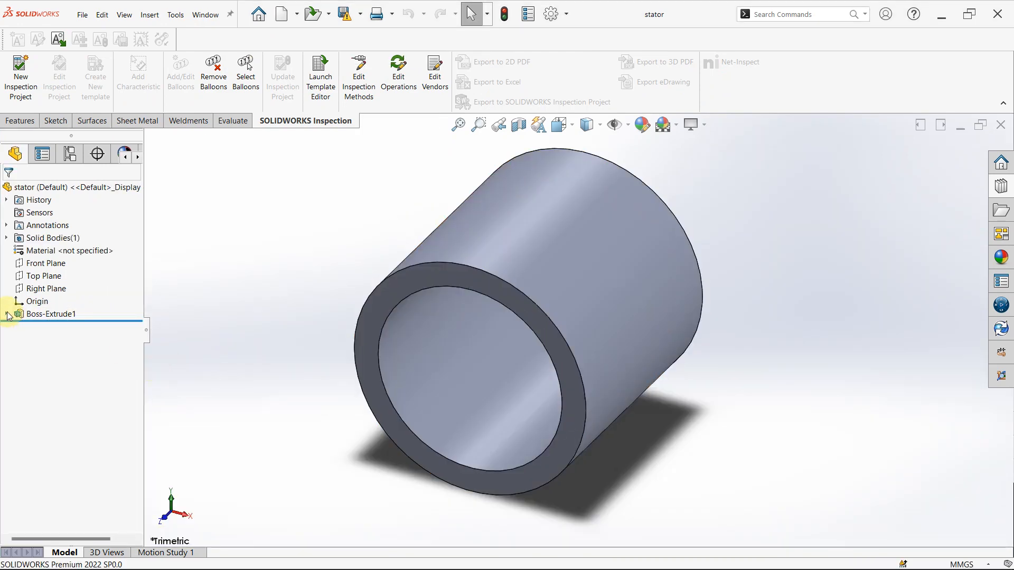
left_click(32, 314)
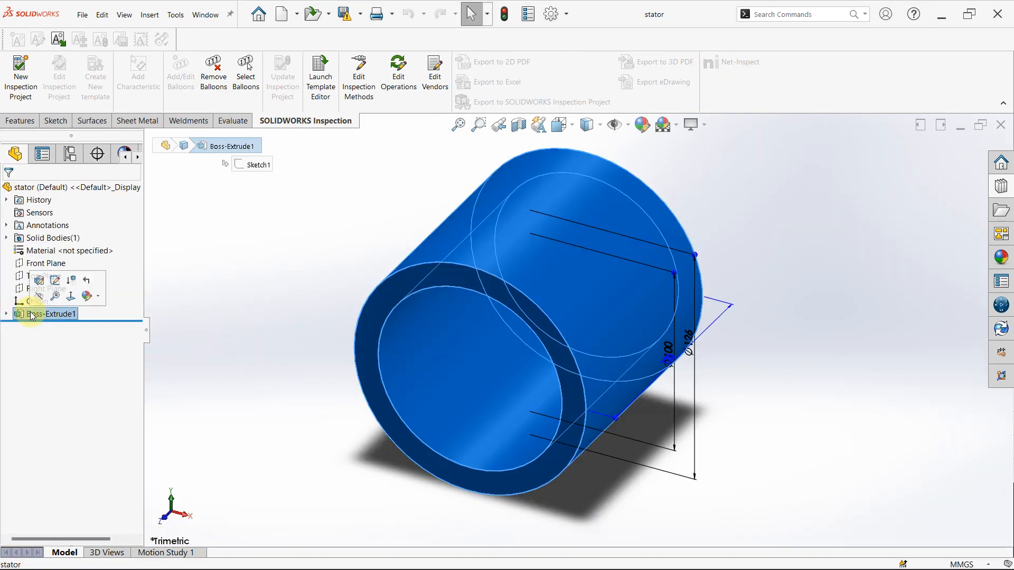
left_click(40, 282)
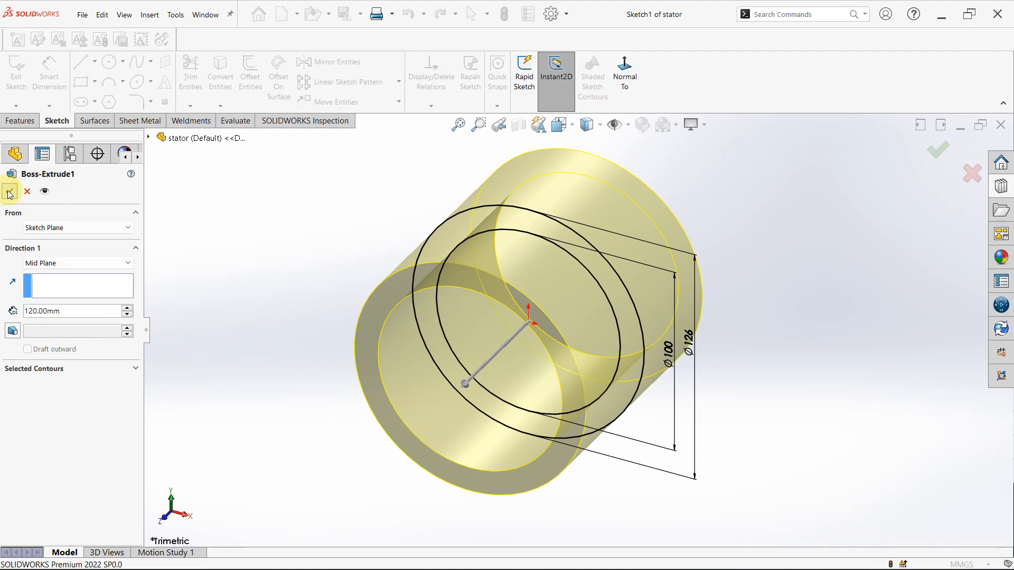
left_click(8, 191)
scroll(456, 339, "up", 3)
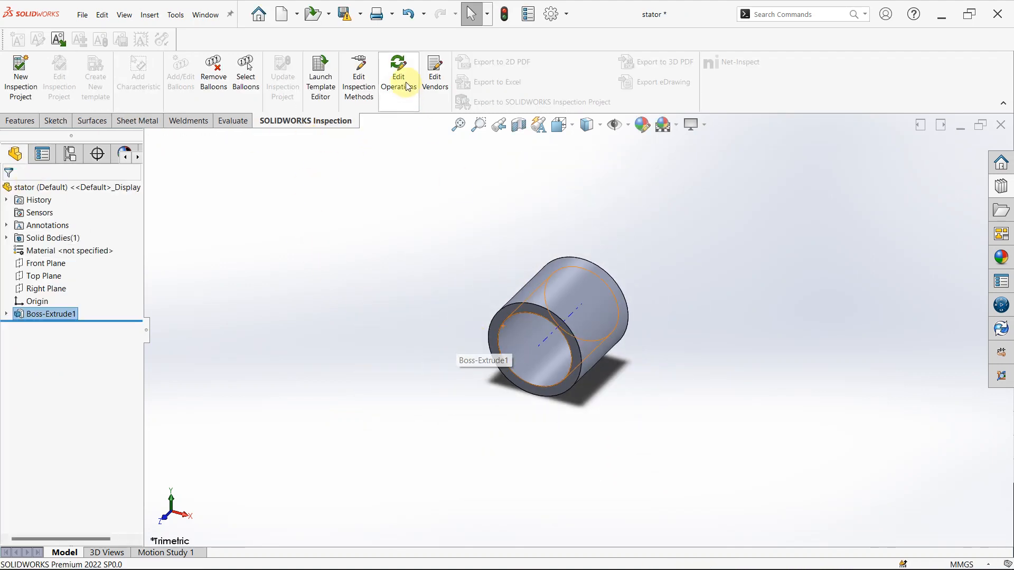
- Return to the Assem2 assembly without rebuilding it and show its configurations, with the motor seen from the side
left_click(198, 17)
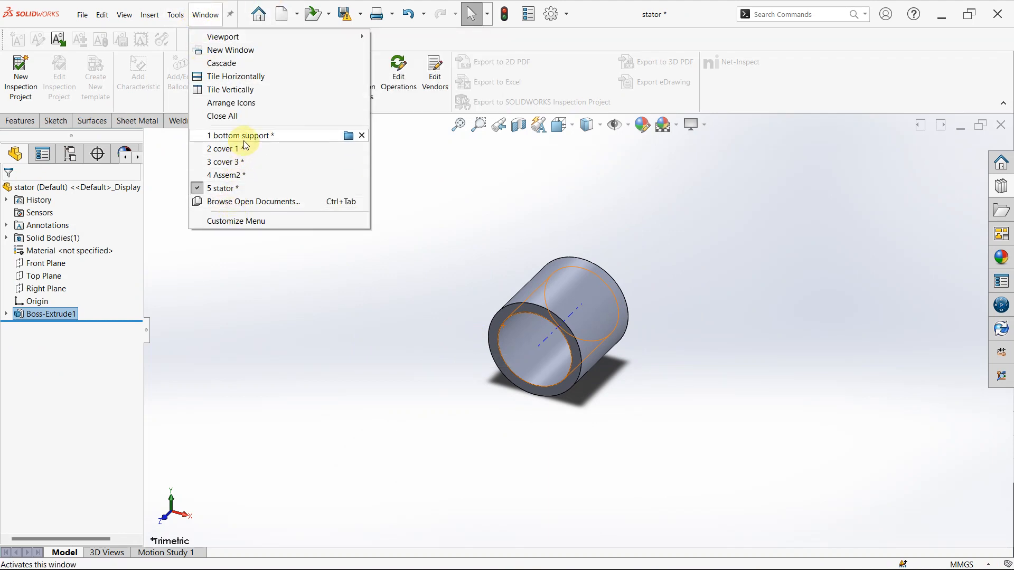
left_click(243, 175)
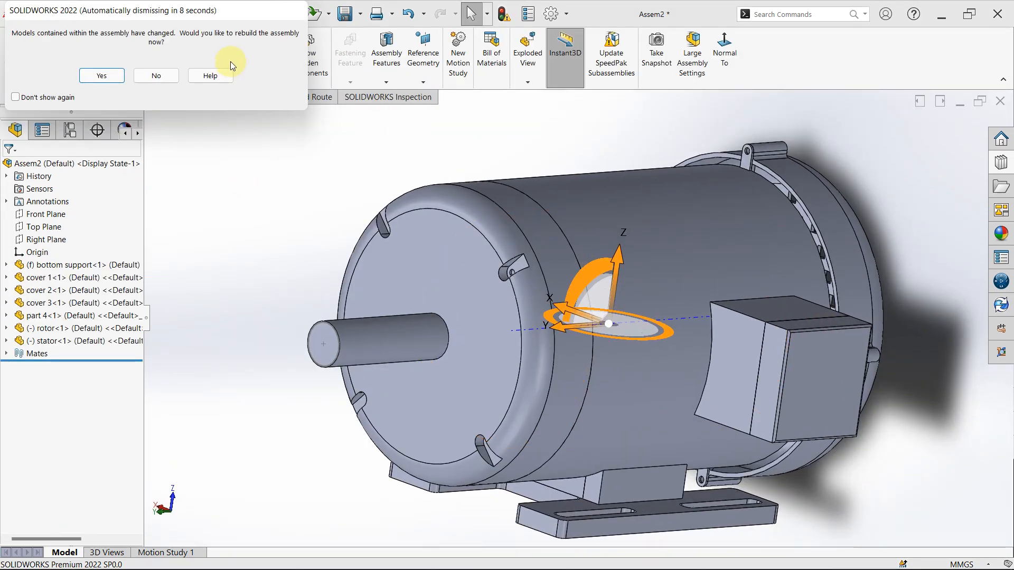
left_click(158, 75)
scroll(627, 220, "up", 4)
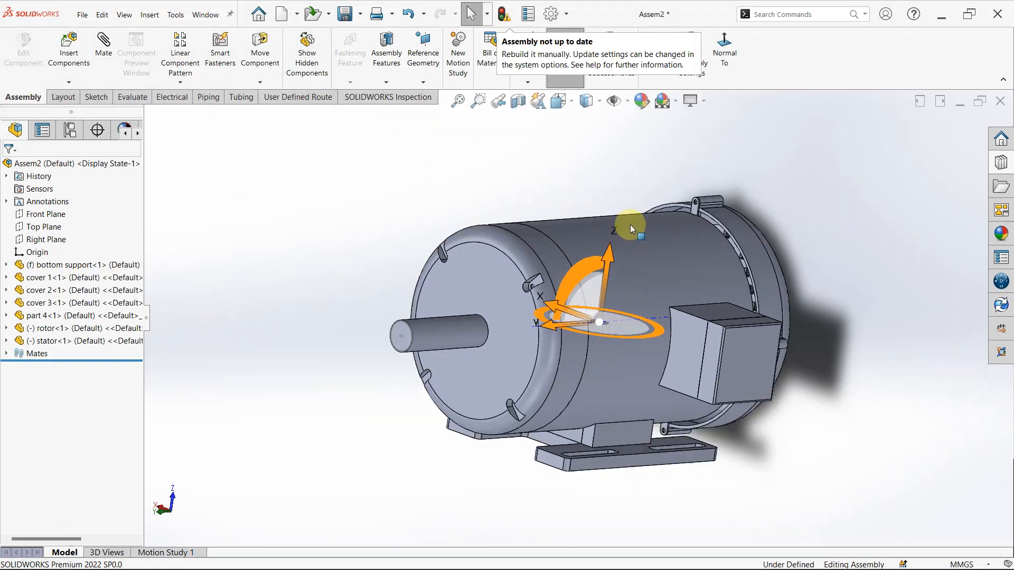
middle_click_drag(770, 396, 611, 340)
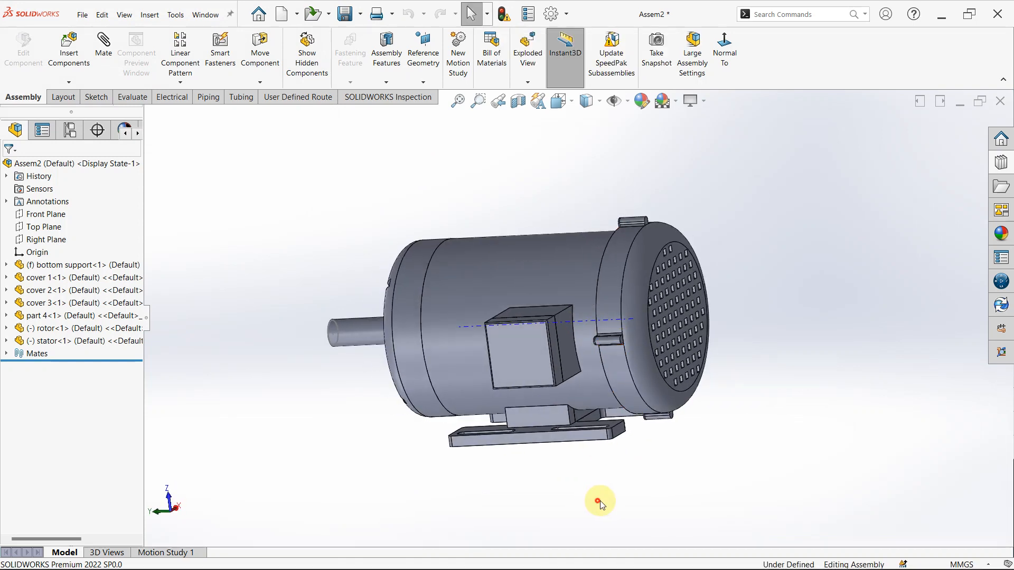
left_click(74, 132)
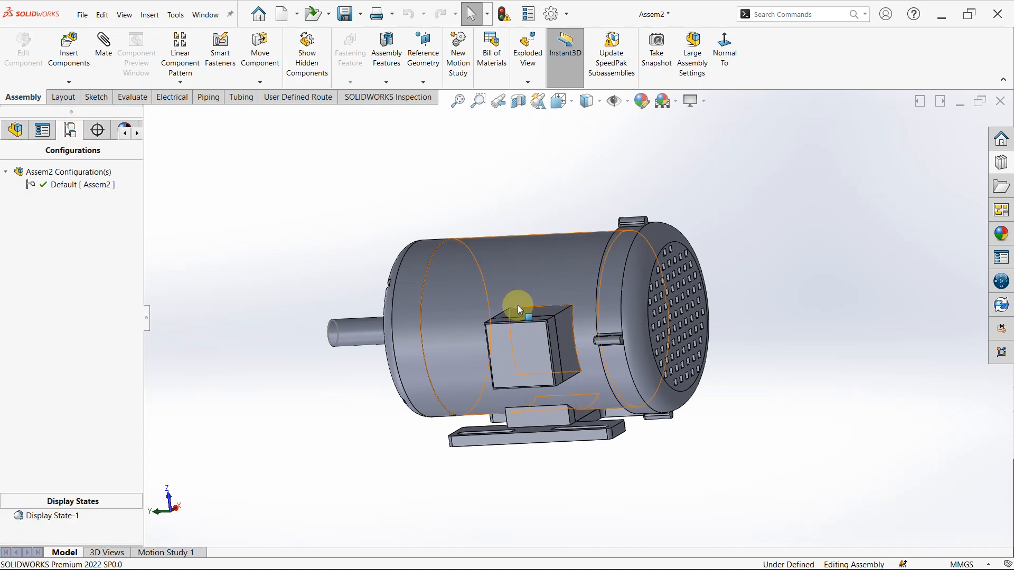
middle_click_drag(519, 311, 545, 310)
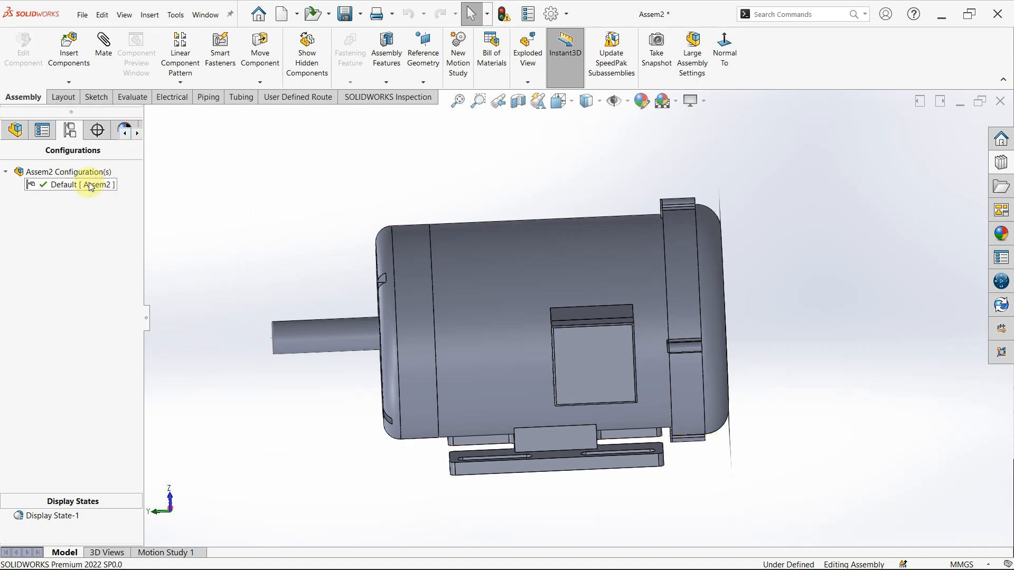
- Start an exploded view and move cover 3 about 135 mm along Y away from the motor as the first explode step
left_click(539, 62)
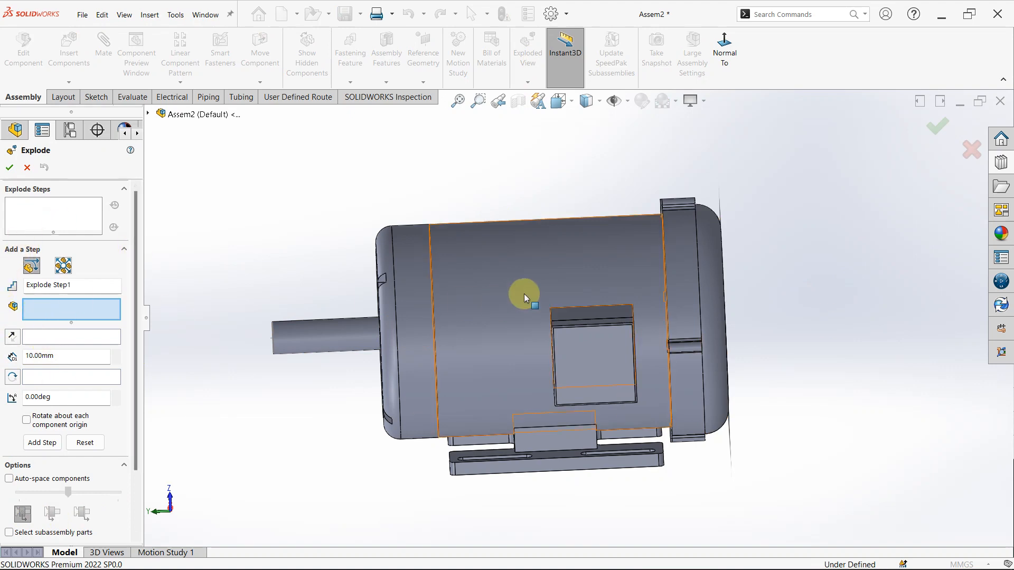
left_click(699, 301)
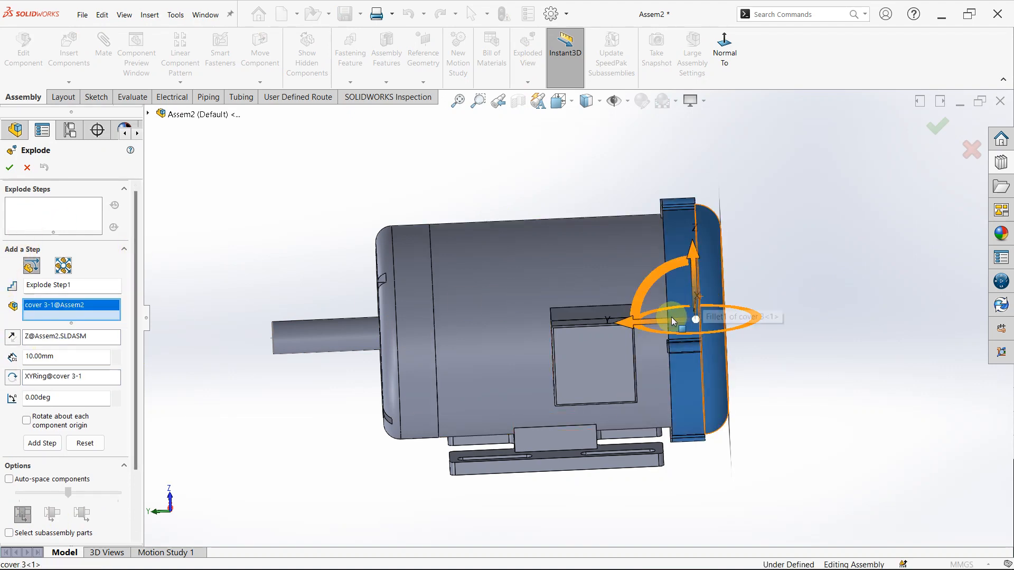
left_click_drag(633, 325, 845, 300)
left_click(41, 452)
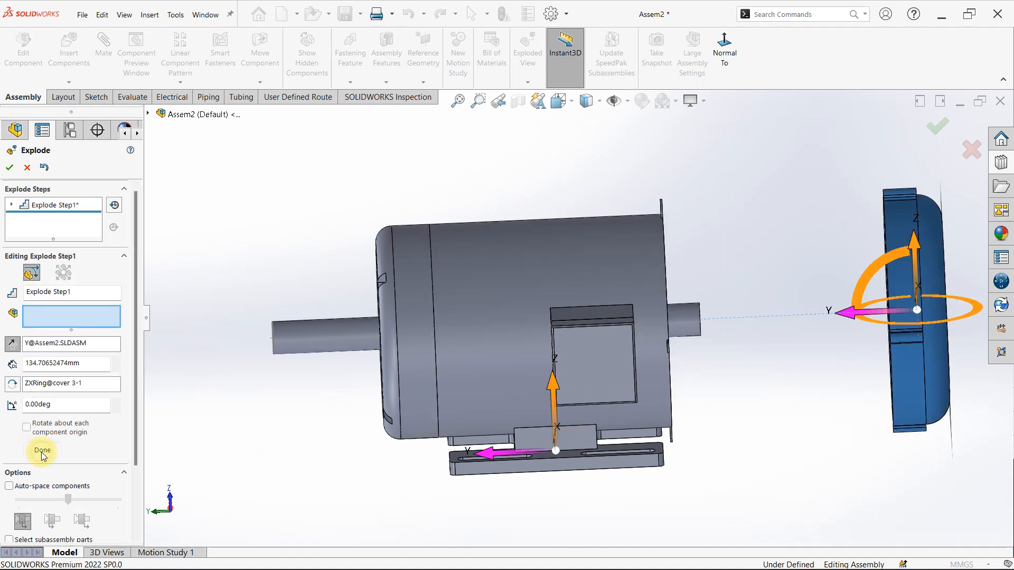
left_click(365, 354)
- Add an explode step that moves only the bottom support about 120 mm downward along Z
scroll(407, 354, "up", 4)
scroll(566, 378, "down", 2)
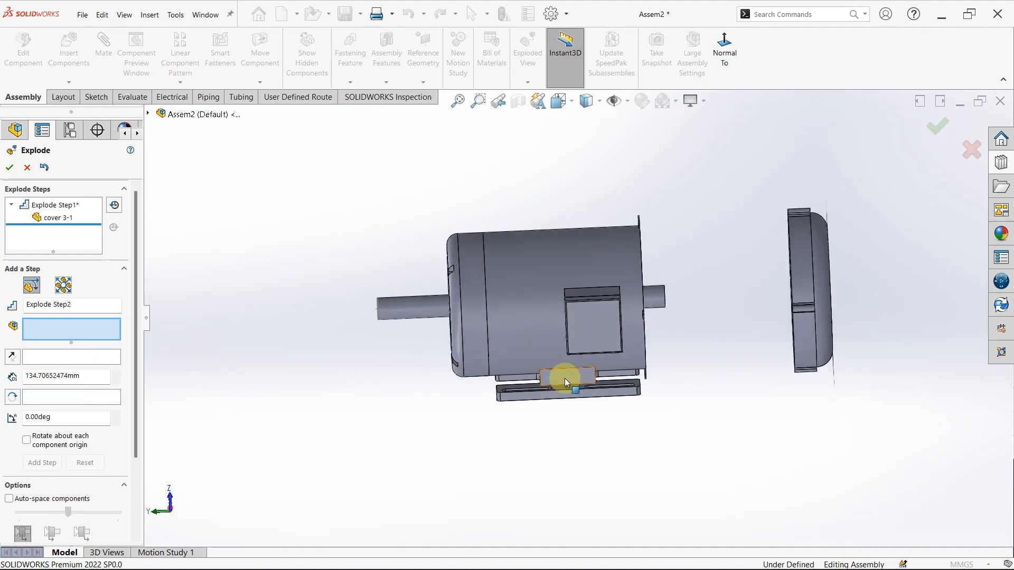
left_click(565, 378)
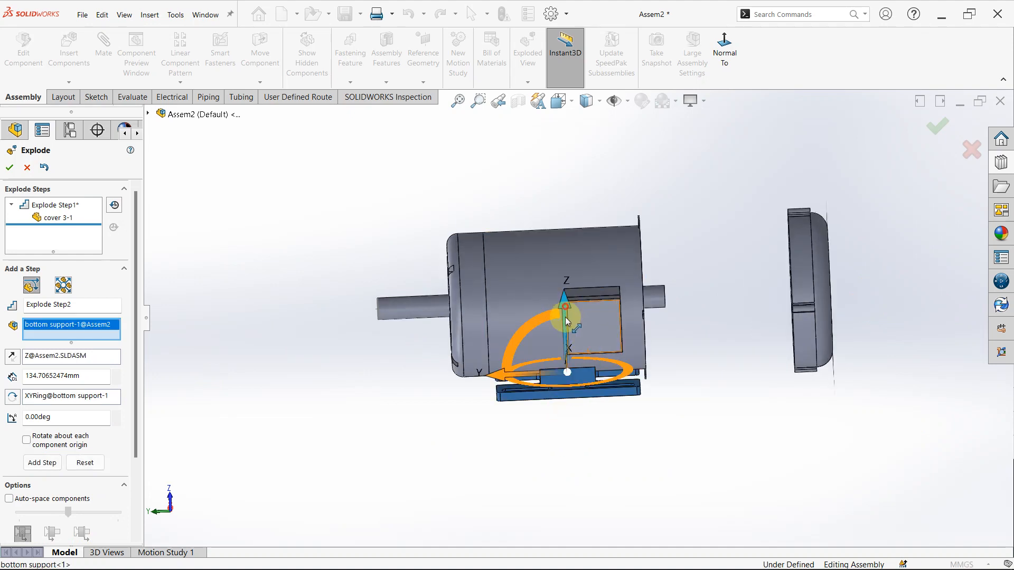
left_click_drag(568, 311, 568, 438)
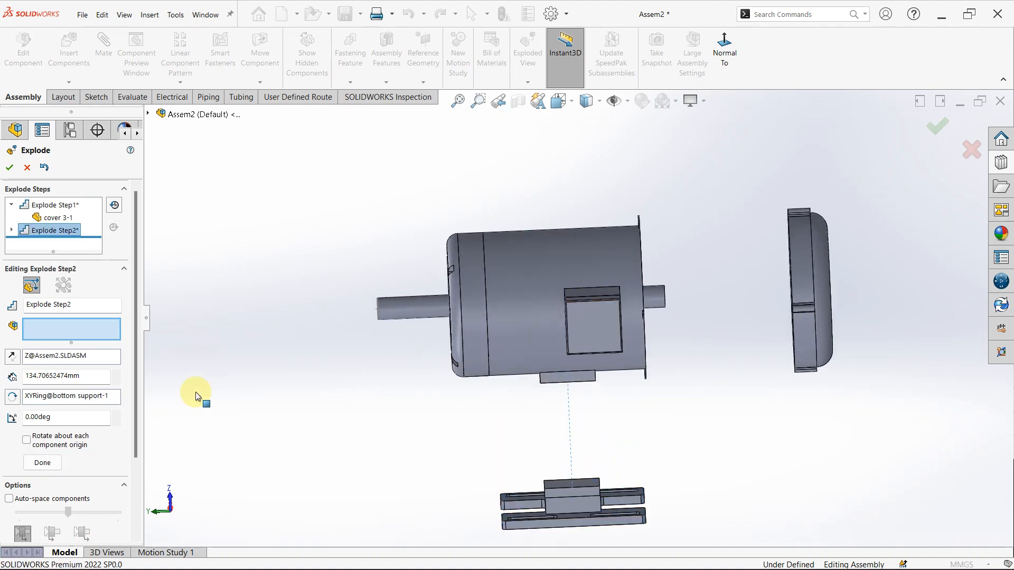
left_click(536, 287)
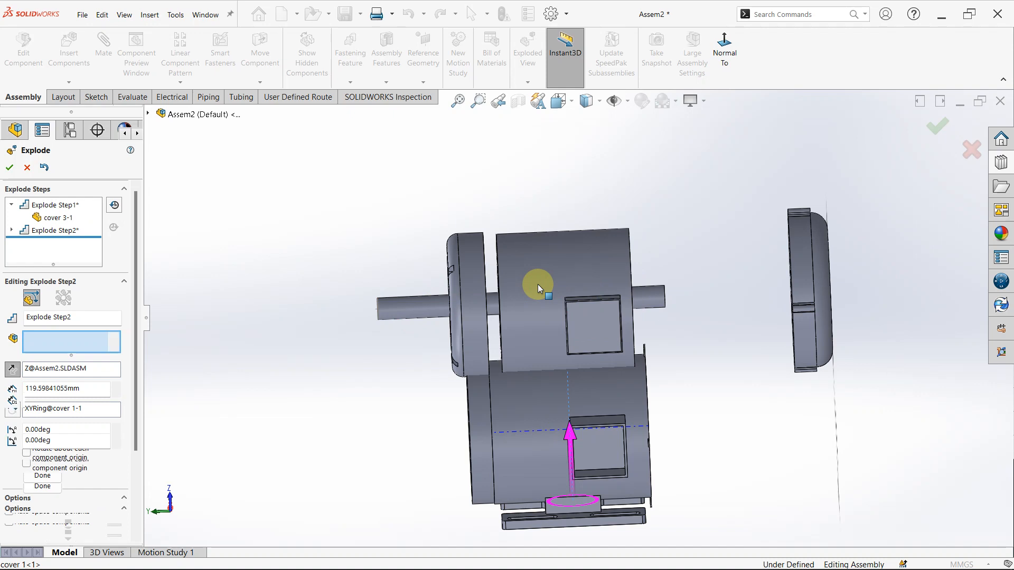
left_click(533, 464)
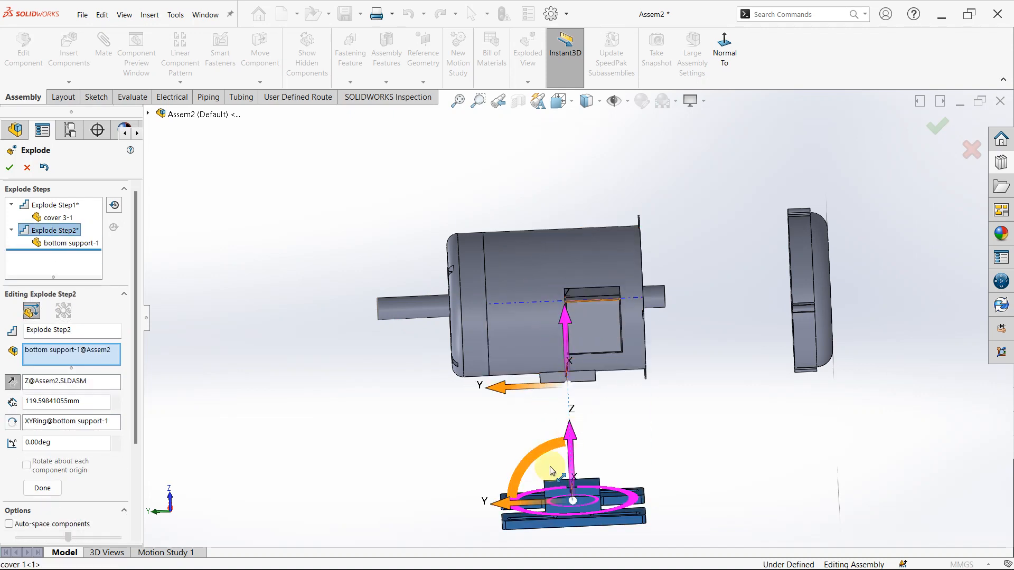
left_click(42, 488)
left_click(536, 309)
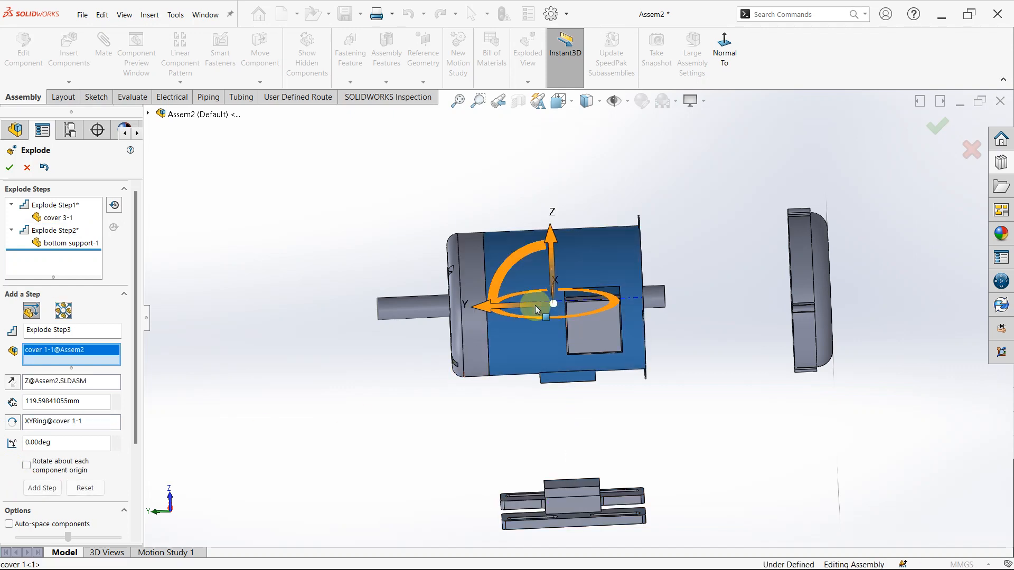
left_click_drag(510, 310, 555, 306)
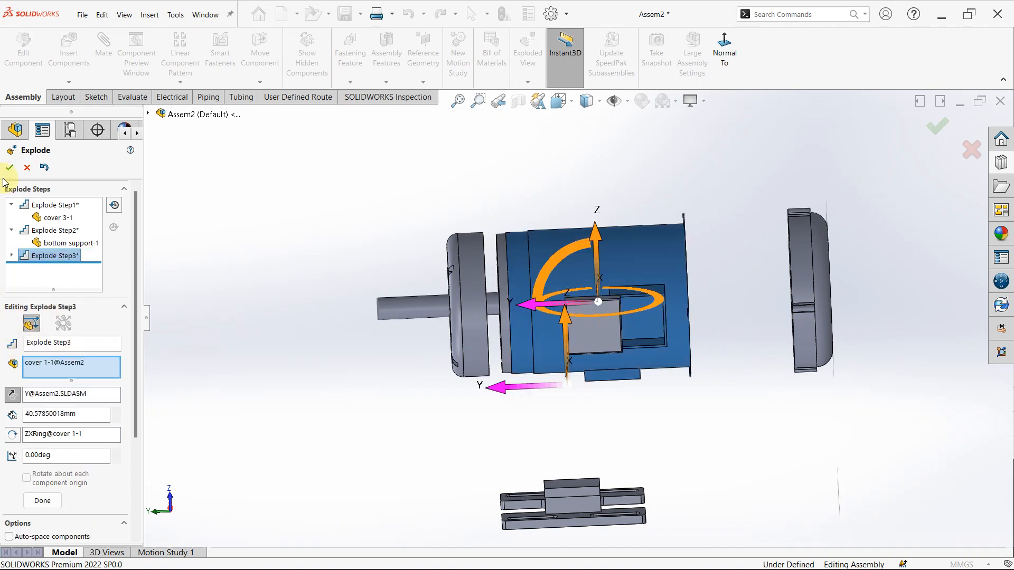
left_click(43, 167)
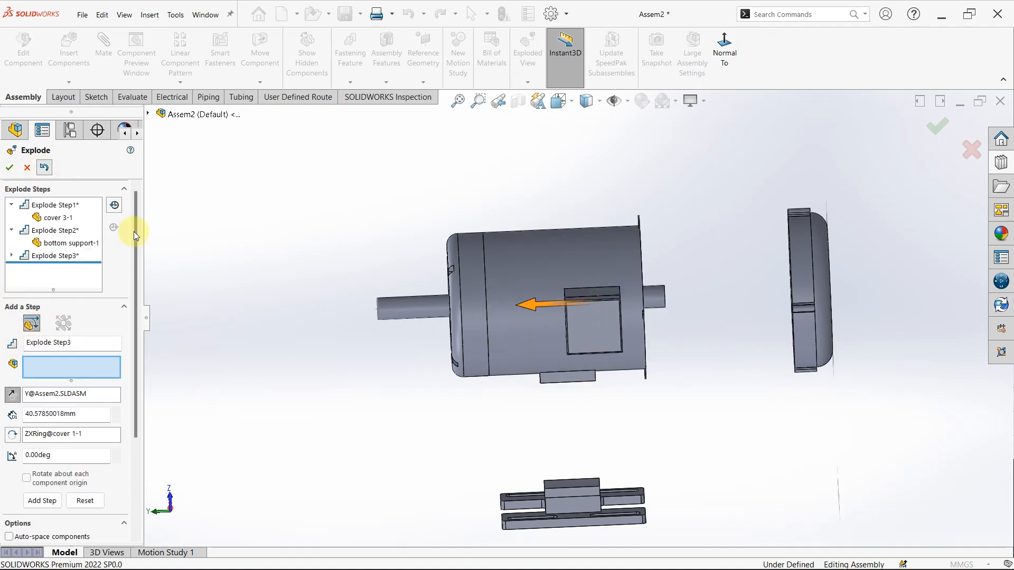
- Add an explode step that moves only cover 2 about 241 mm along Y away from the motor, past the long shaft end
left_click(465, 284)
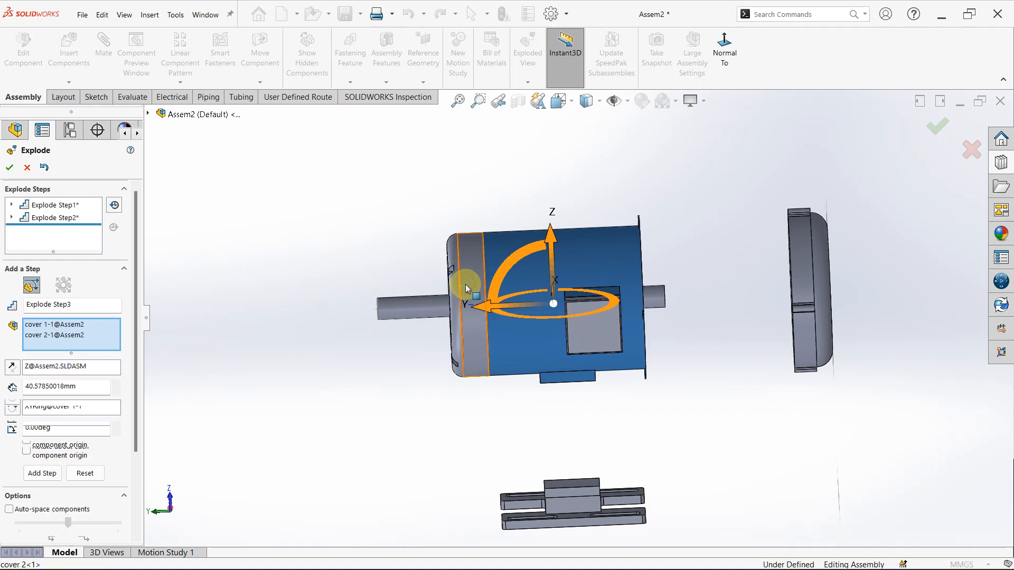
left_click_drag(433, 305, 362, 328)
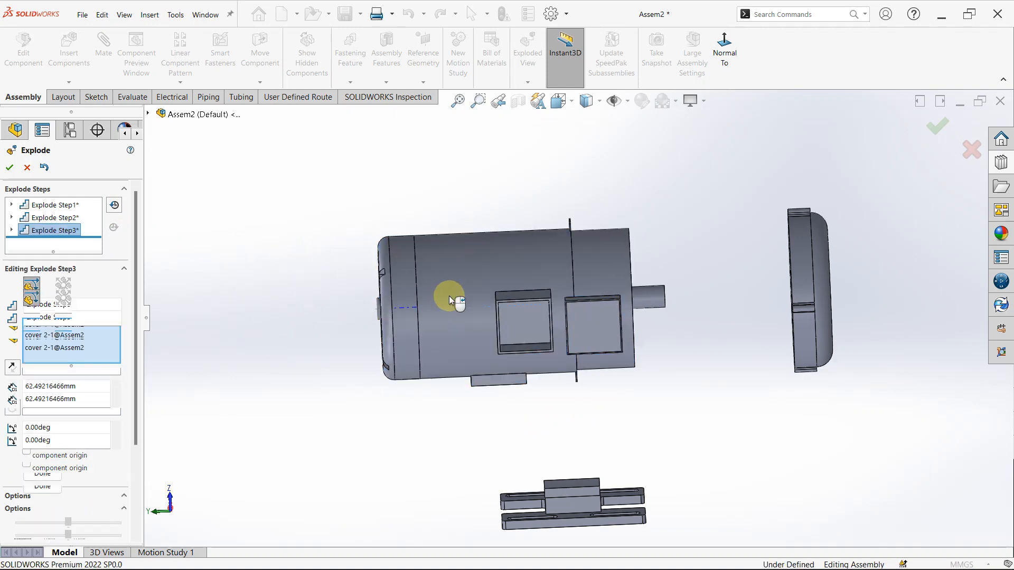
left_click(410, 310)
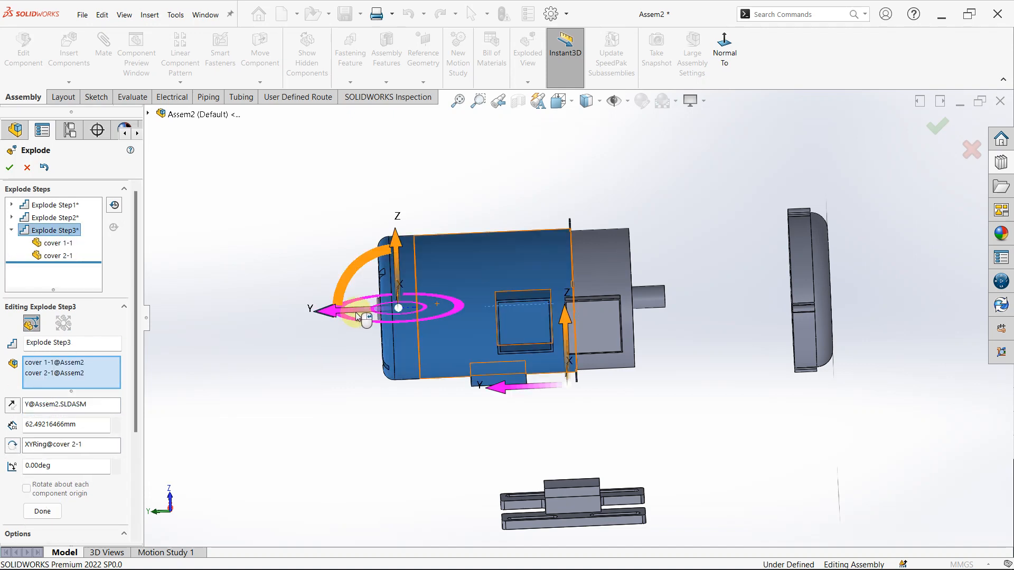
left_click(448, 277)
left_click(448, 277)
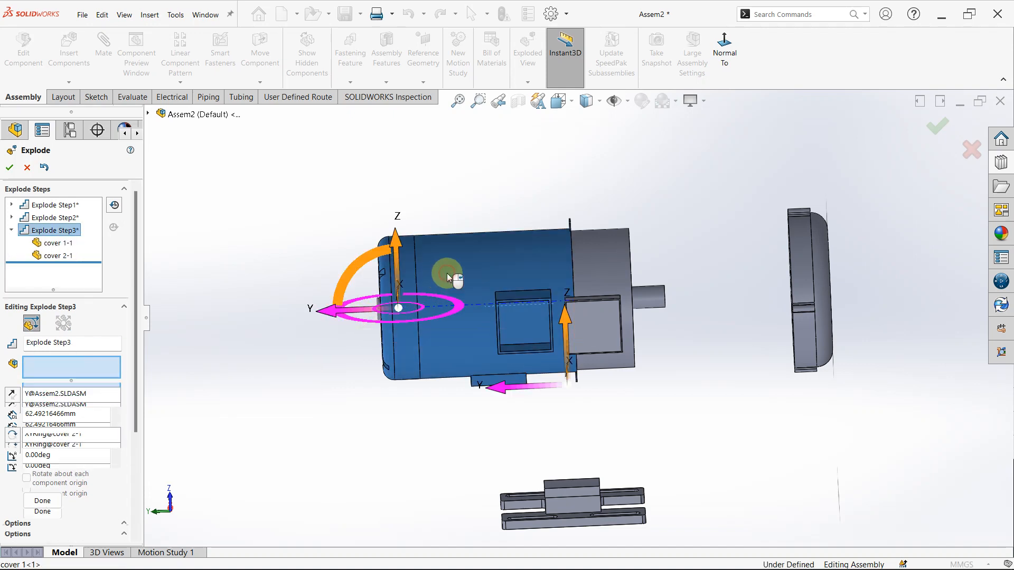
left_click_drag(340, 313, 132, 318)
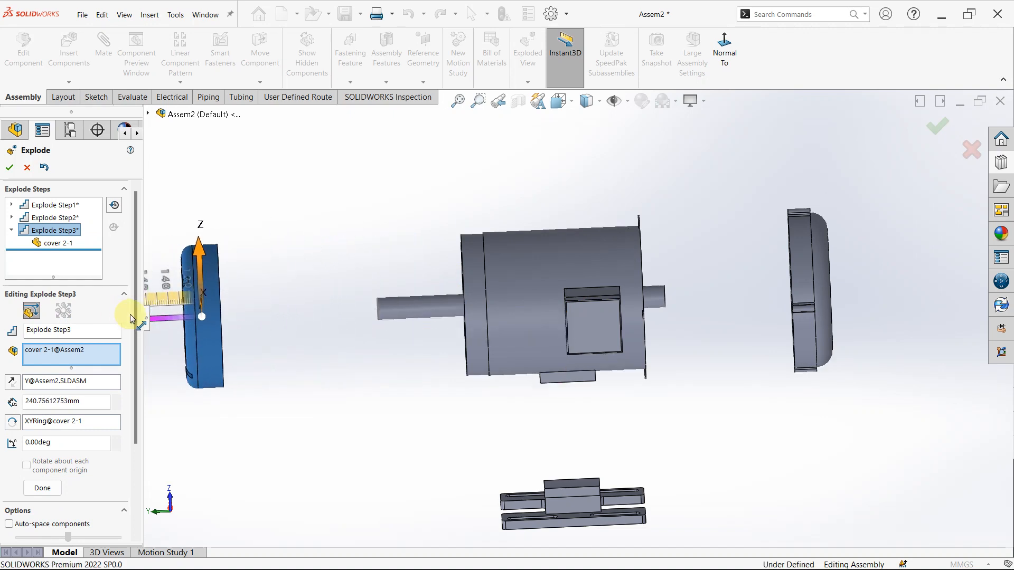
left_click(253, 438)
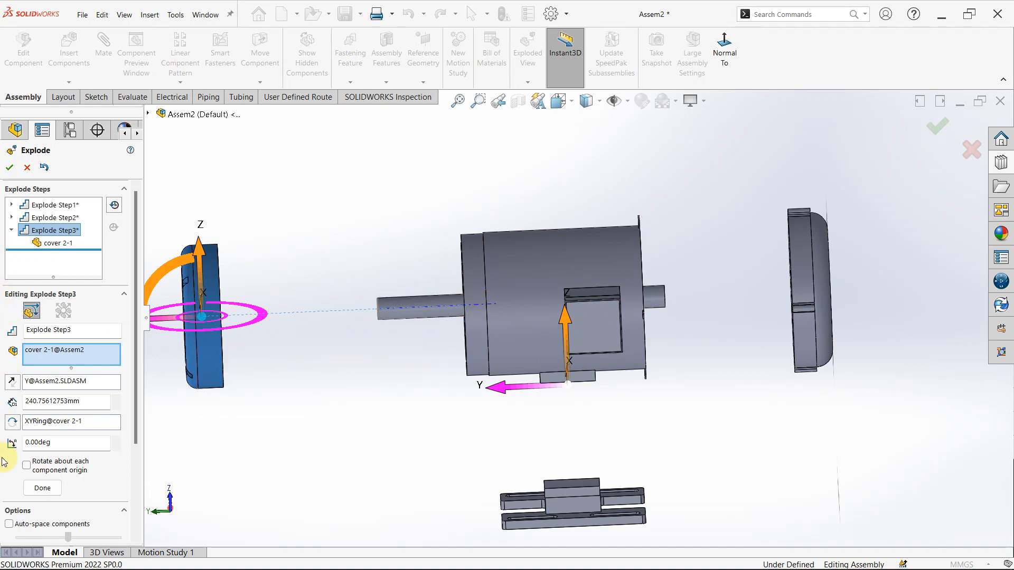
left_click(41, 487)
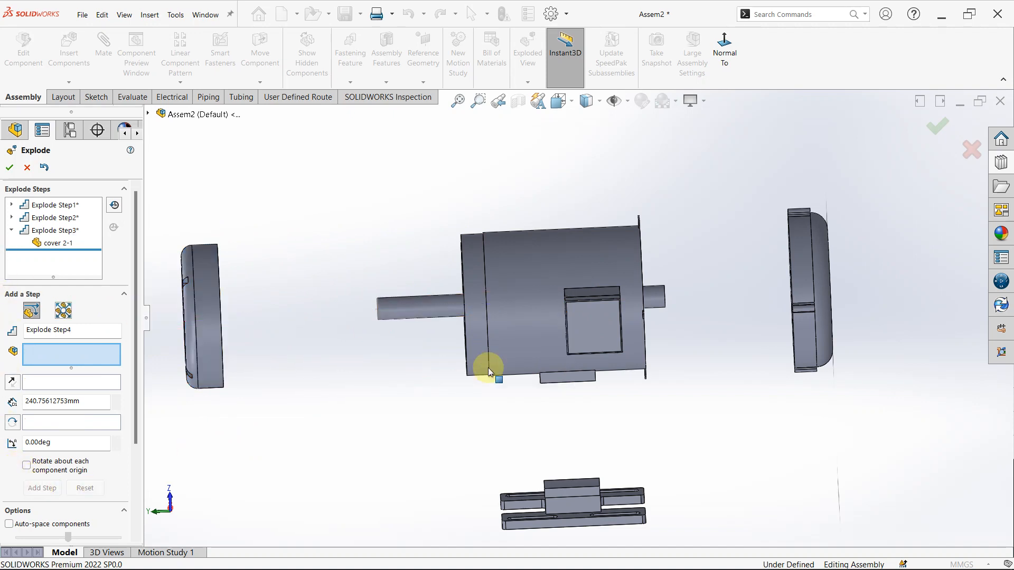
- Add an explode step that moves the rotor about 199 mm along Y out of the housing toward cover 2
left_click(423, 319)
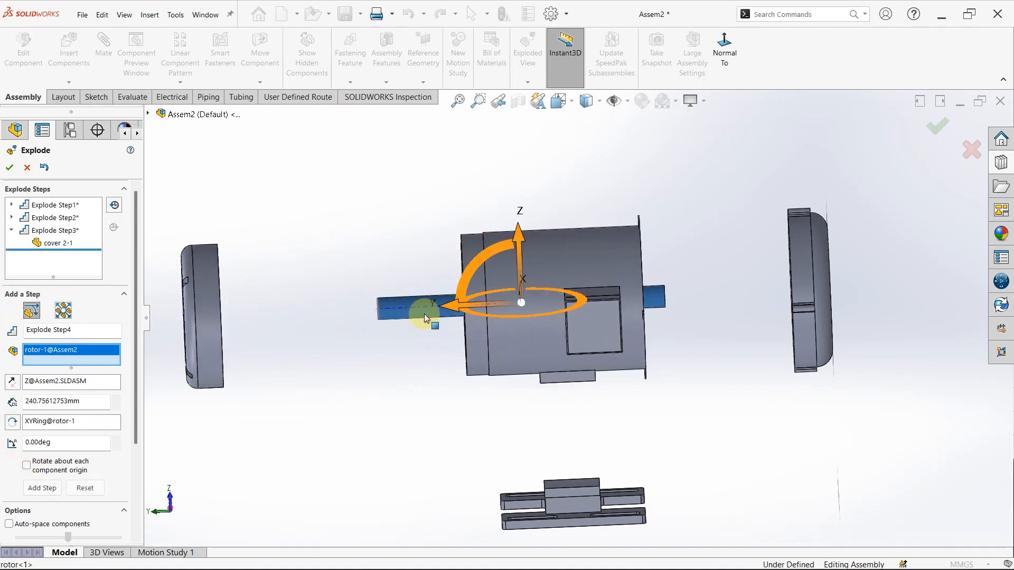
left_click_drag(456, 306, 217, 307)
scroll(495, 337, "up", 6)
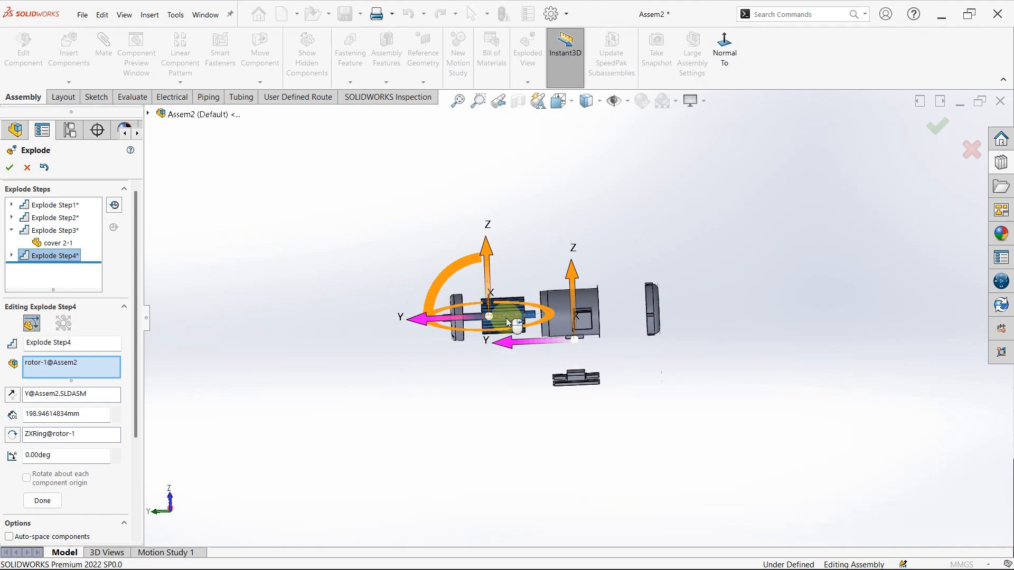
scroll(506, 318, "down", 2)
scroll(605, 283, "down", 1)
scroll(605, 283, "down", 2)
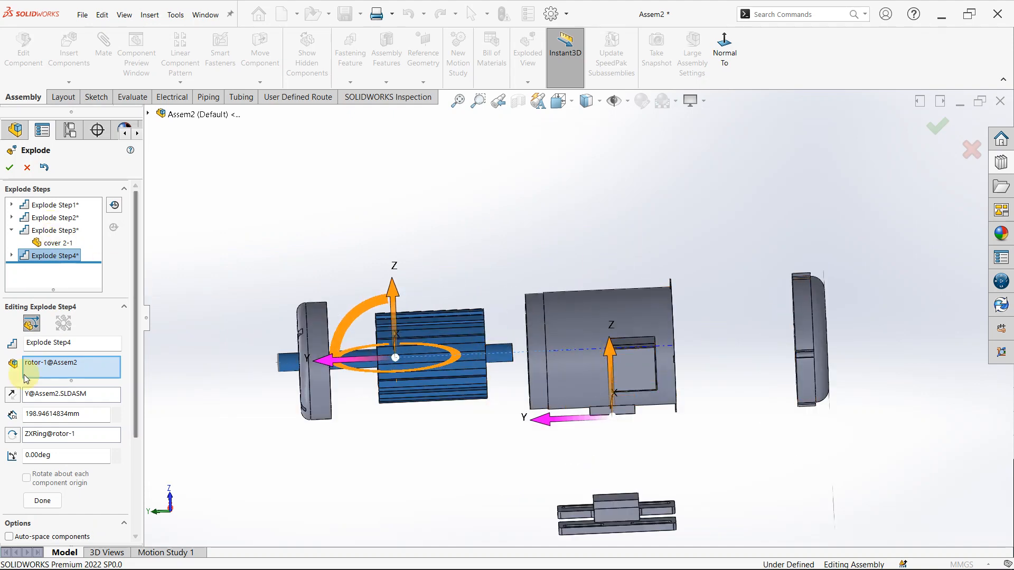
left_click(48, 500)
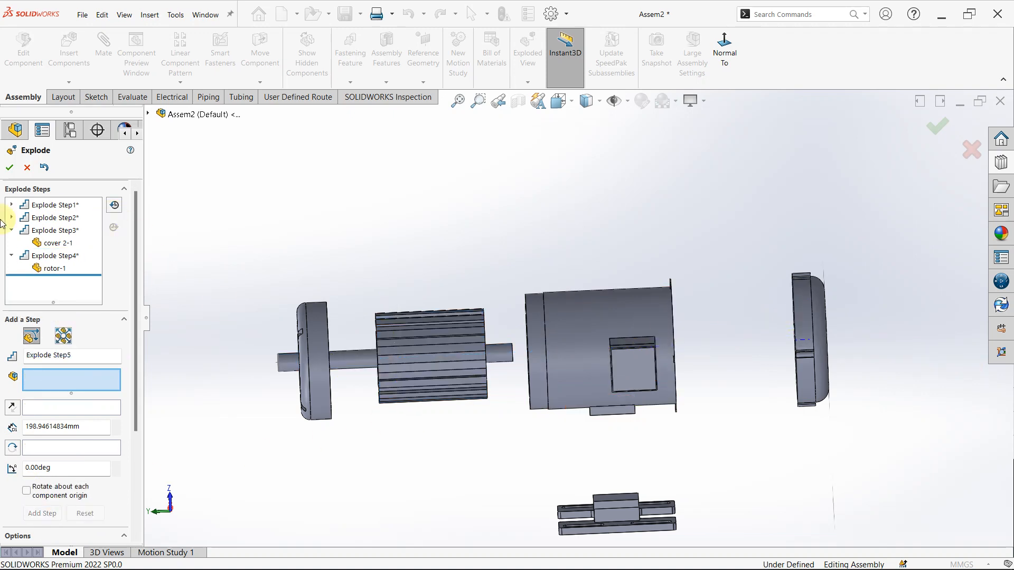
- Extend cover 3's explode distance to about 449 mm along Y and move the bottom support further down along Z
left_click(60, 206)
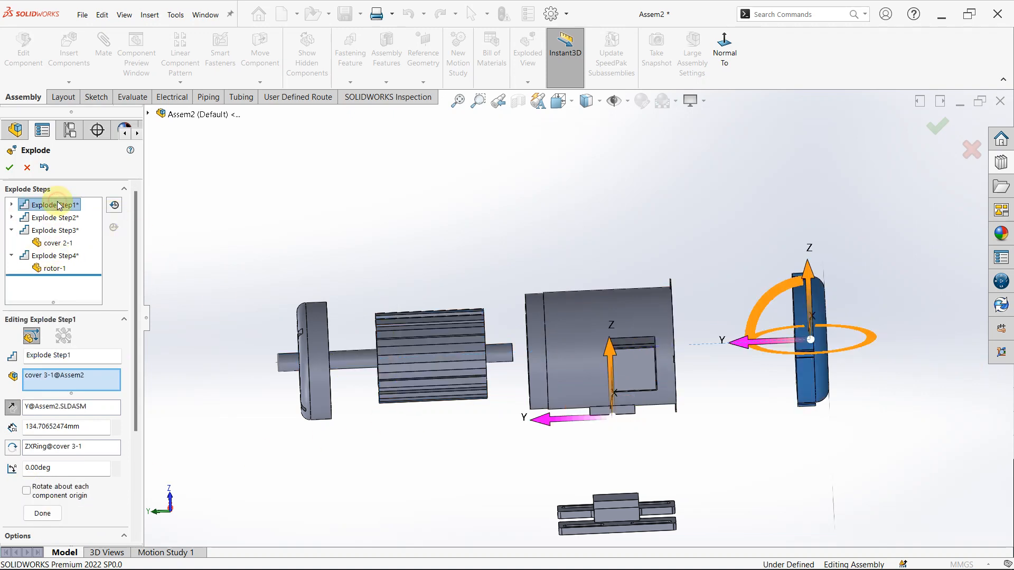
scroll(739, 372, "up", 5)
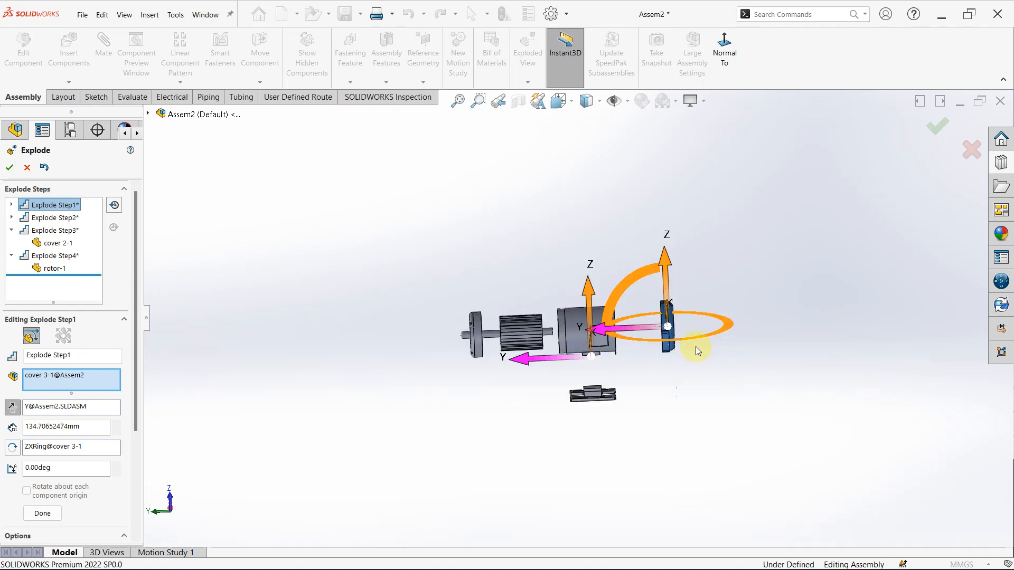
left_click_drag(613, 331, 742, 344)
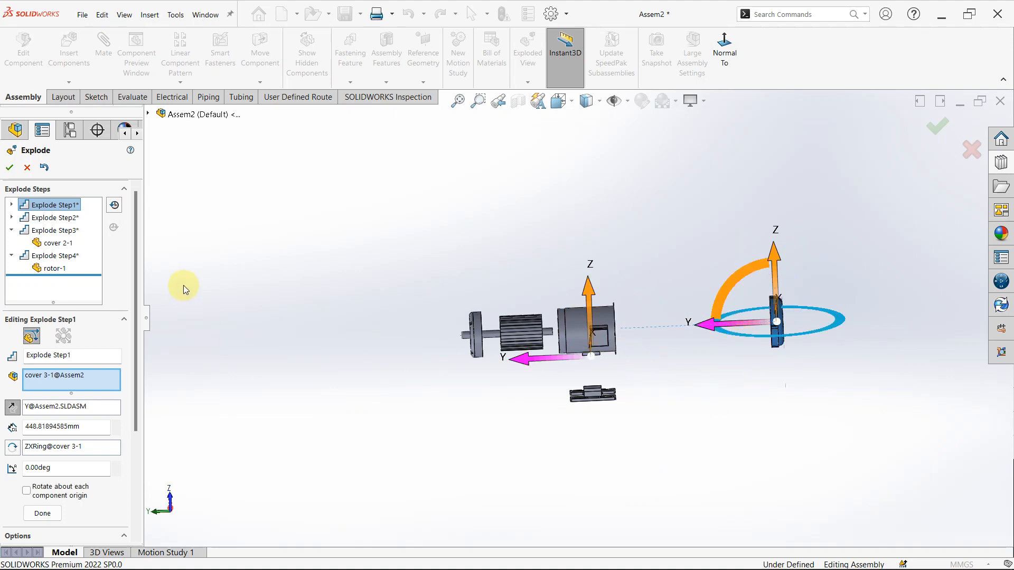
left_click(64, 217)
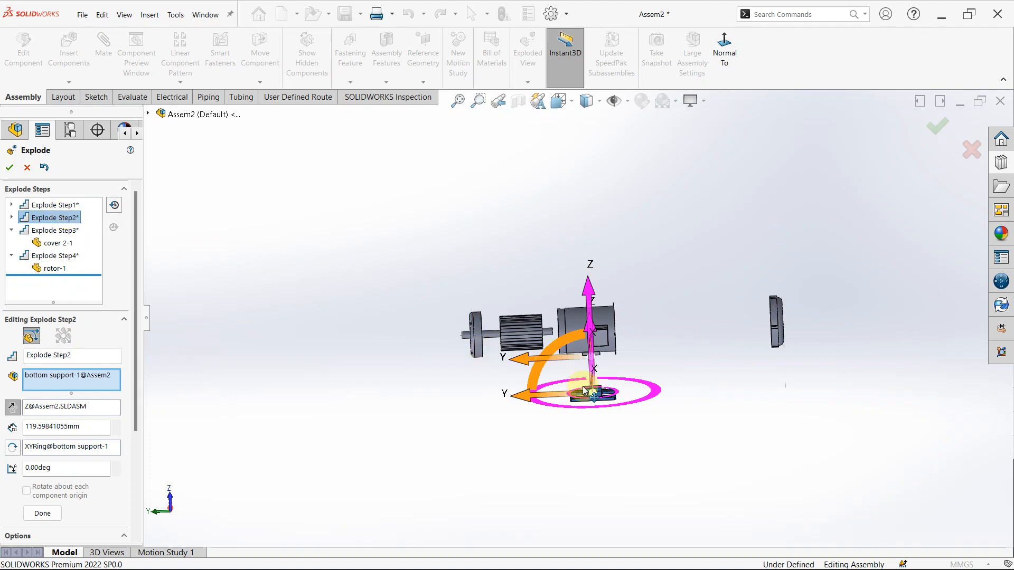
left_click_drag(600, 387, 595, 425)
- Extend the explode distances along Y to about 395 mm for cover 2 and about 241 mm for the rotor
left_click(41, 232)
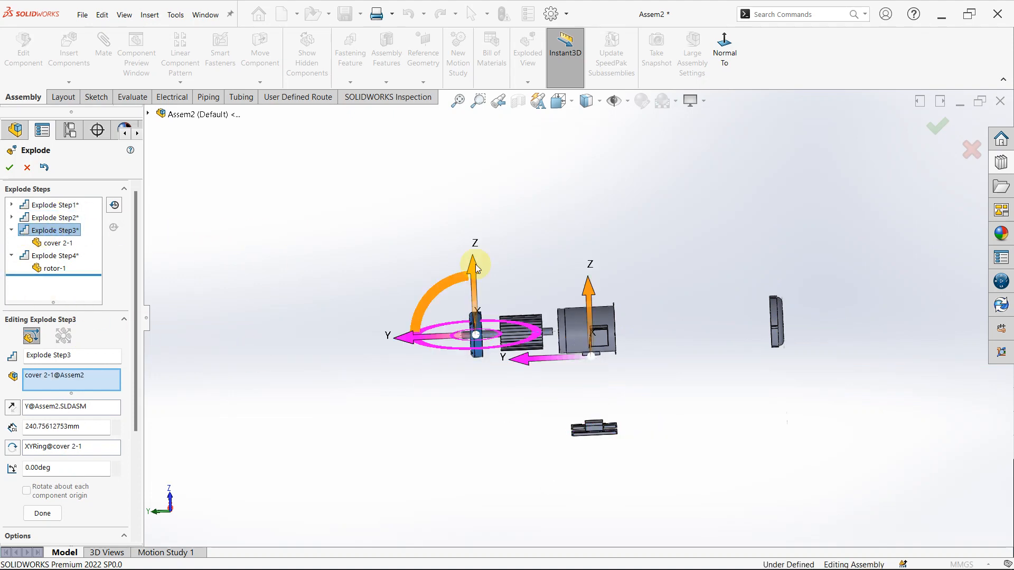
left_click_drag(415, 343, 369, 342)
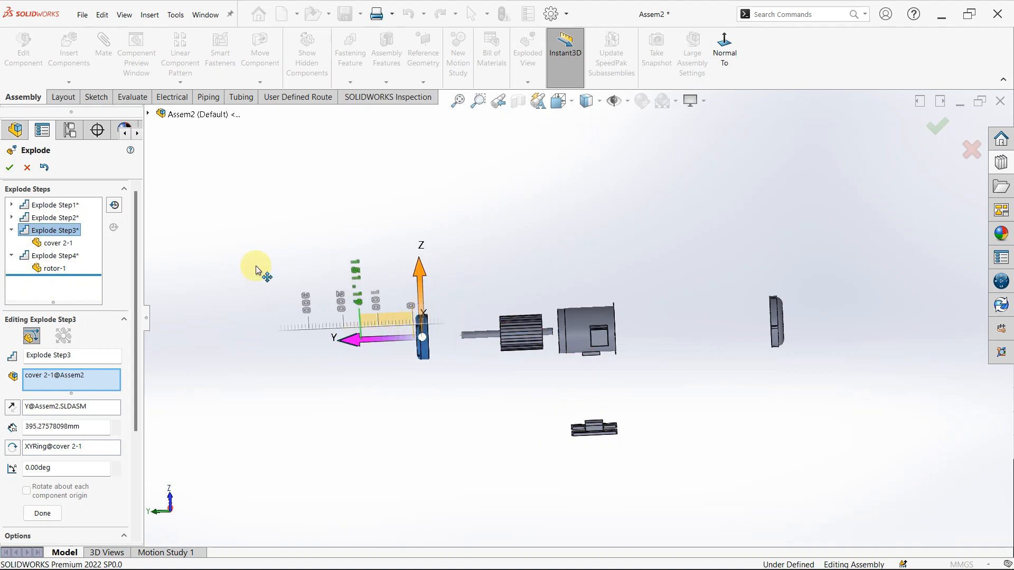
left_click(16, 232)
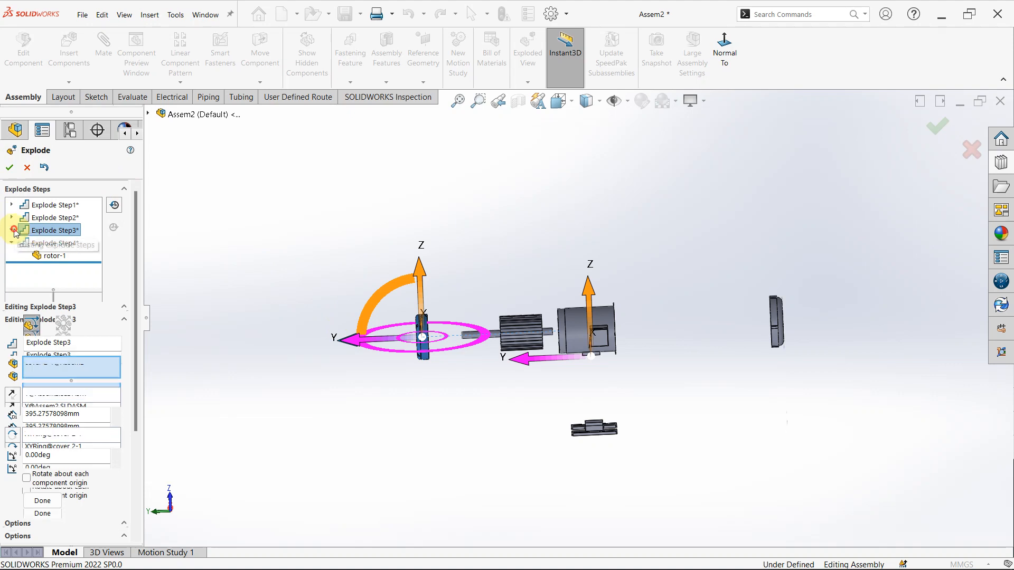
left_click(34, 243)
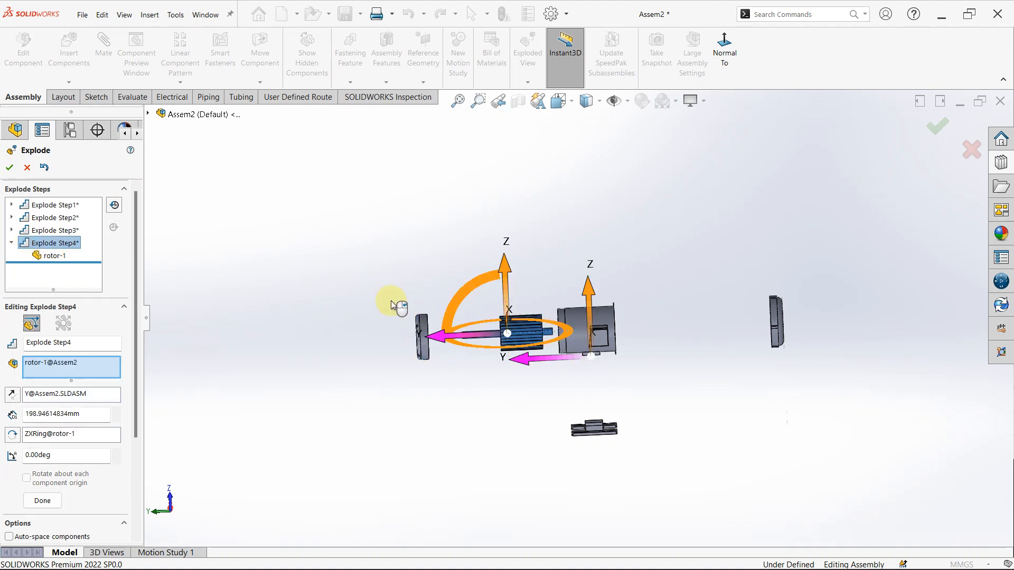
left_click_drag(465, 340, 447, 341)
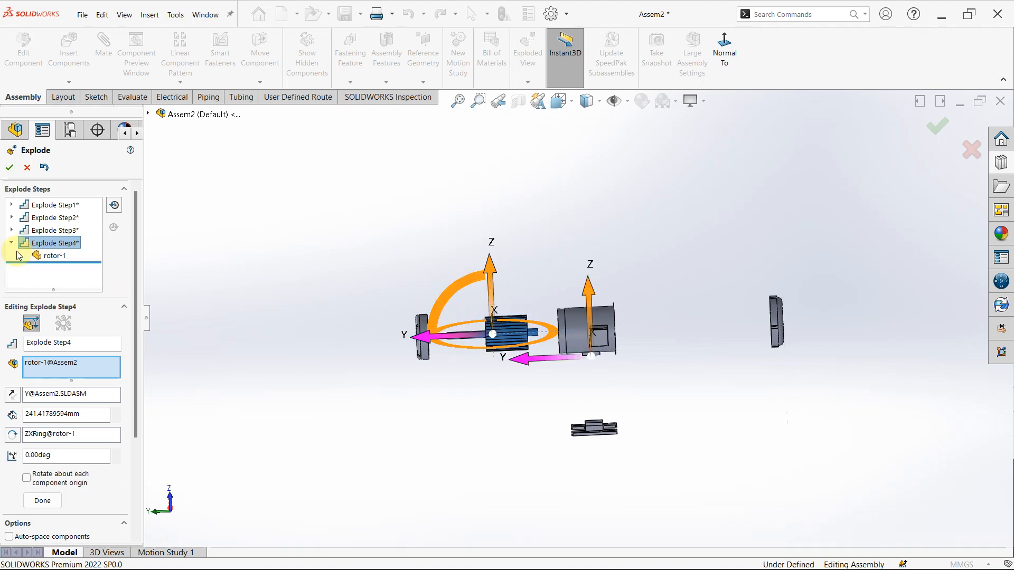
left_click(13, 242)
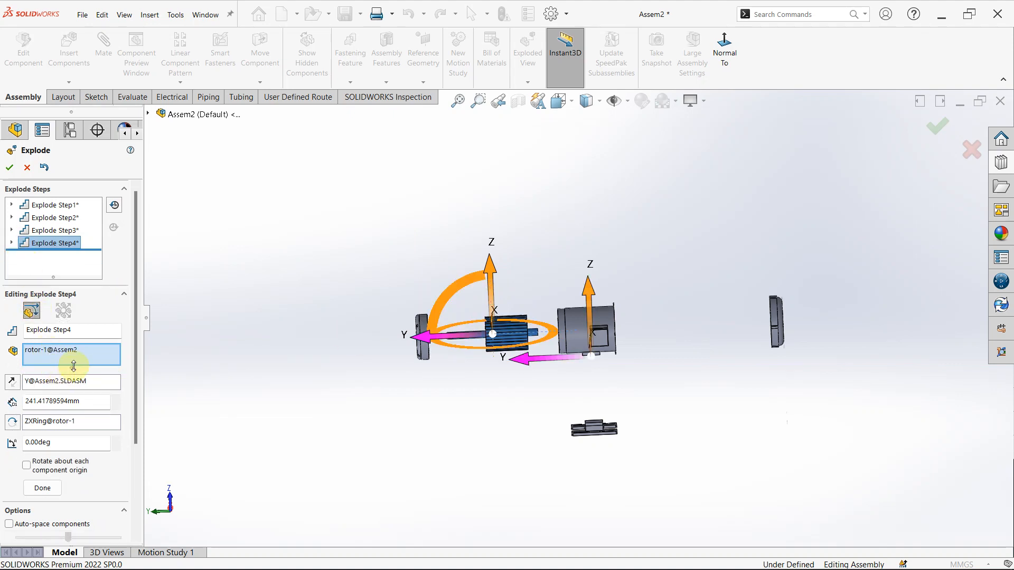
left_click(51, 488)
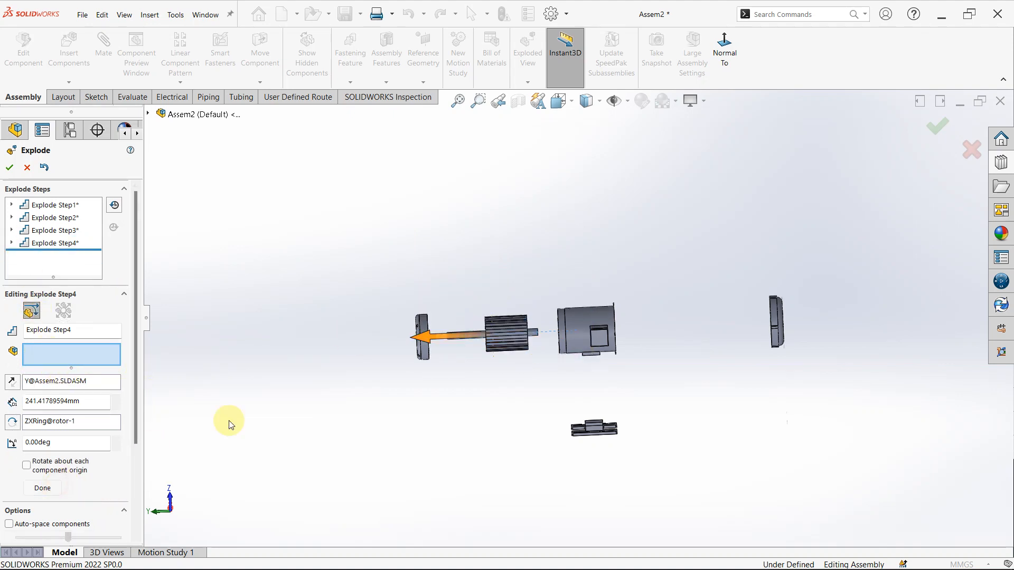
- Add an explode step that moves cover 1 and part 4 together about 282 mm along Y off the stator toward cover 3
left_click(582, 321)
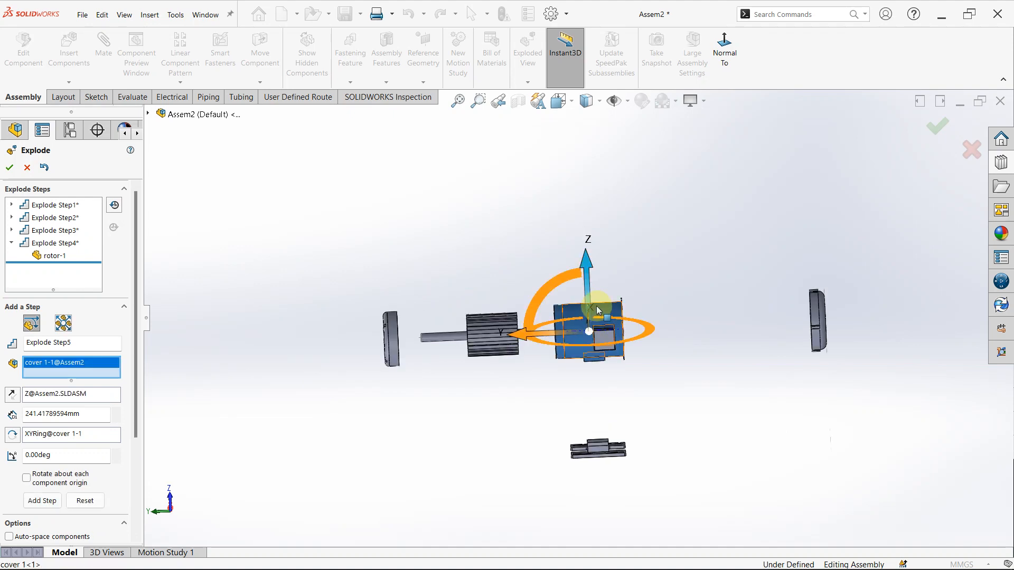
left_click_drag(525, 329, 640, 319)
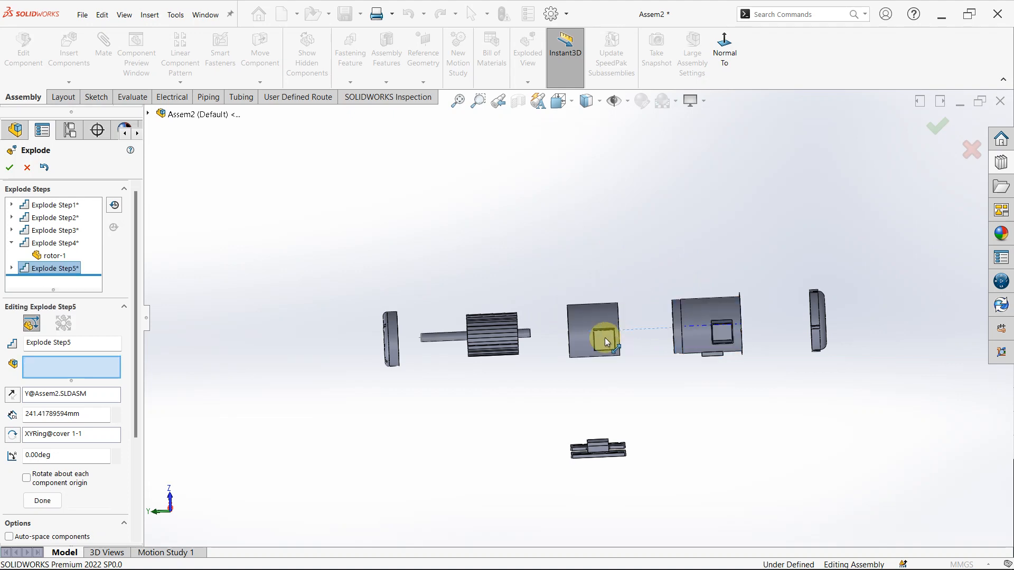
scroll(604, 340, "down", 2)
left_click(603, 342)
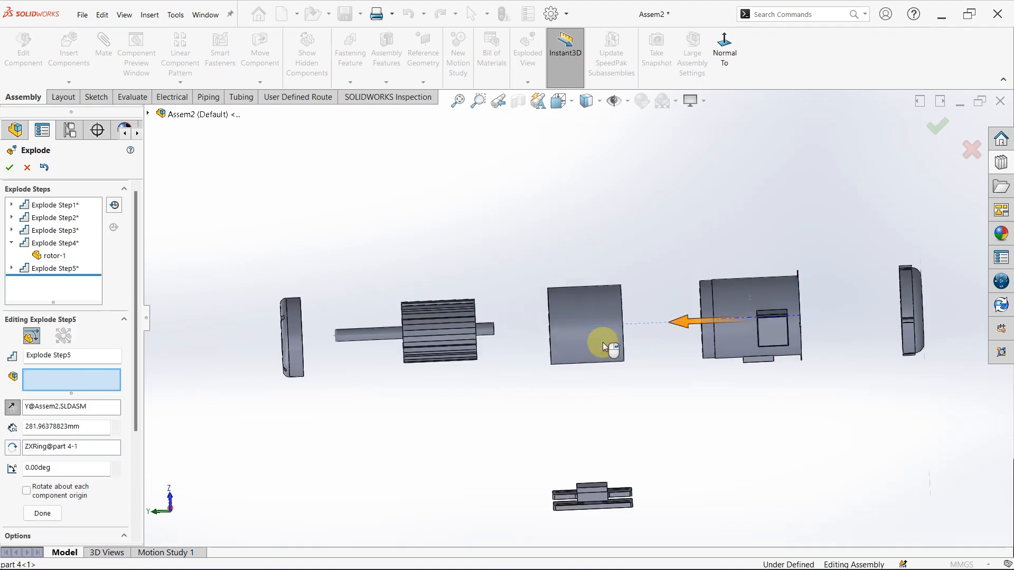
left_click(779, 310)
mouse_move(583, 359)
middle_mouse_down()
mouse_move(577, 334)
mouse_move(595, 352)
middle_mouse_up()
scroll(594, 304, "up", 1)
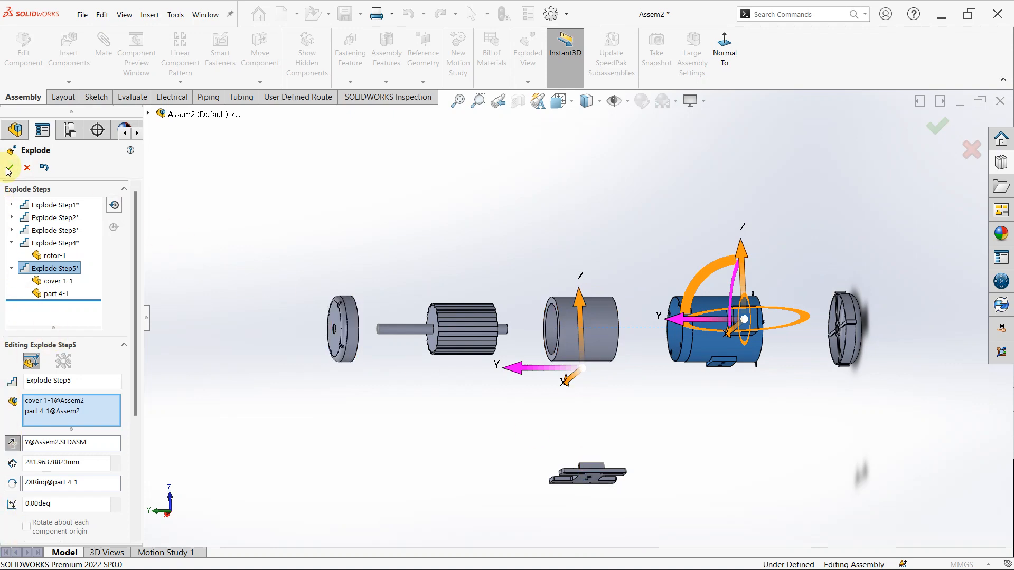
scroll(52, 419, "down", 3)
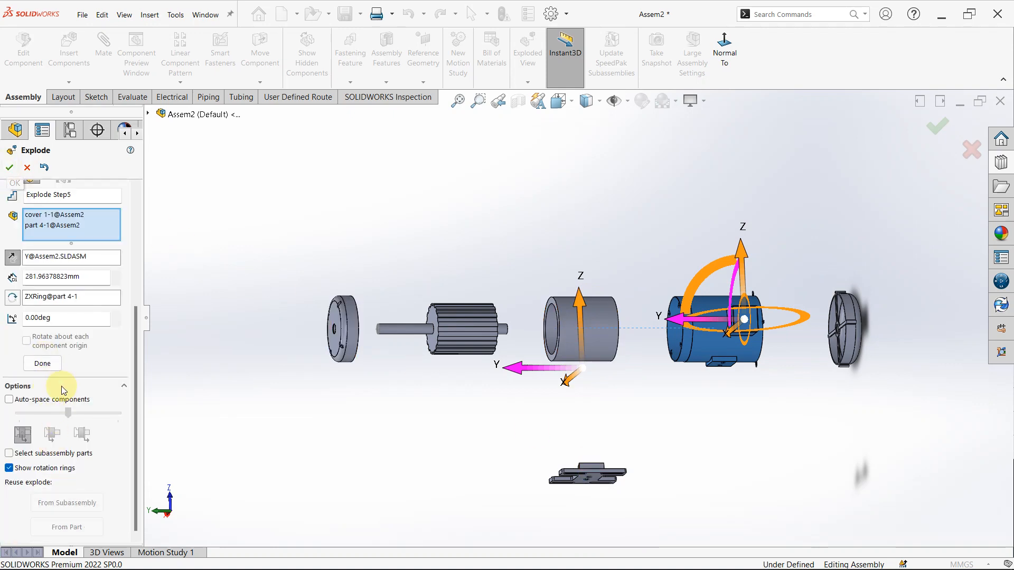
left_click(49, 363)
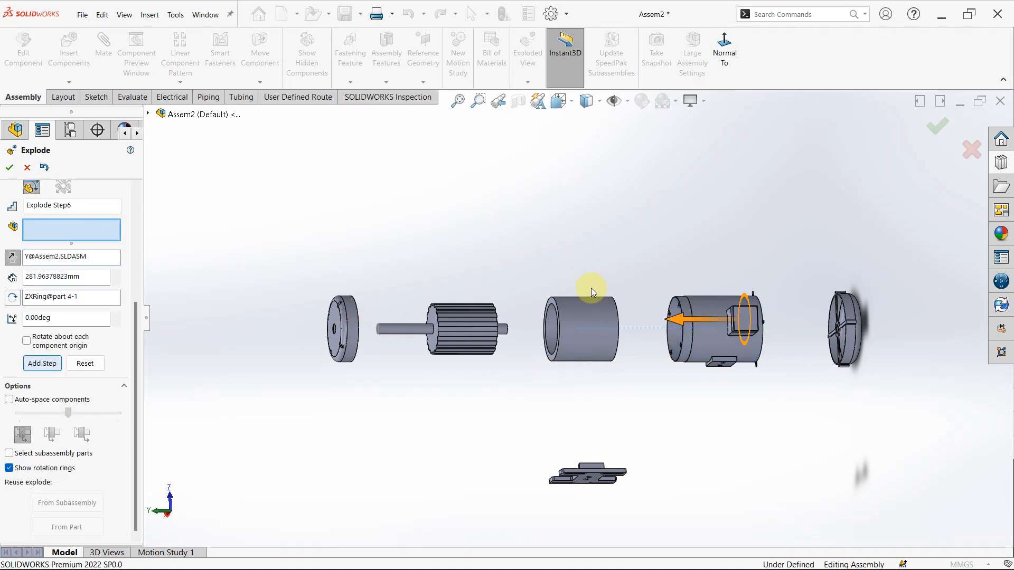
- Add an explode step that moves only part 4 about 111 mm along X away from the terminal box on cover 1
scroll(591, 287, "down", 3)
scroll(702, 253, "up", 3)
middle_click_drag(704, 261, 618, 423)
scroll(619, 423, "down", 4)
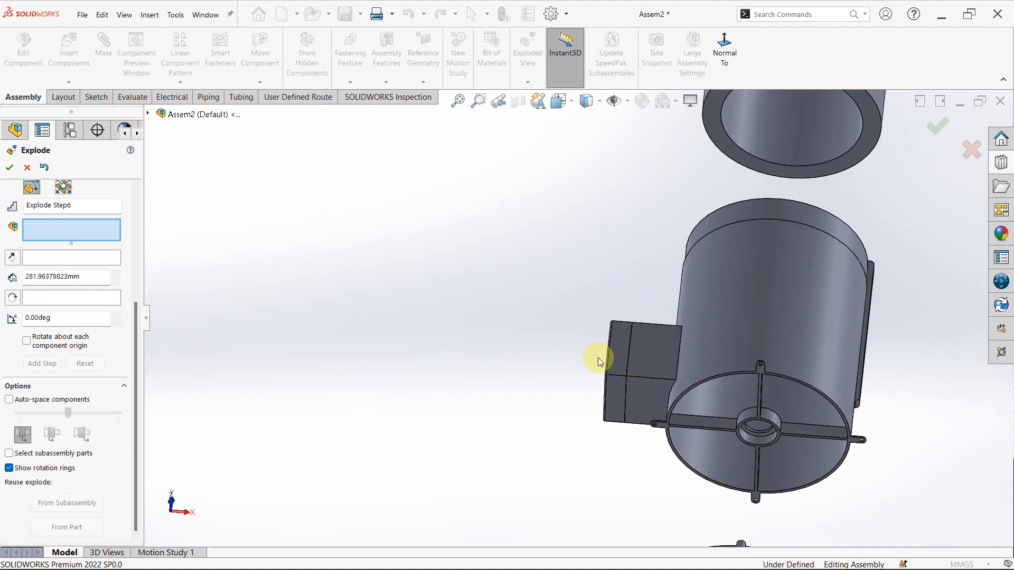
left_click(615, 346)
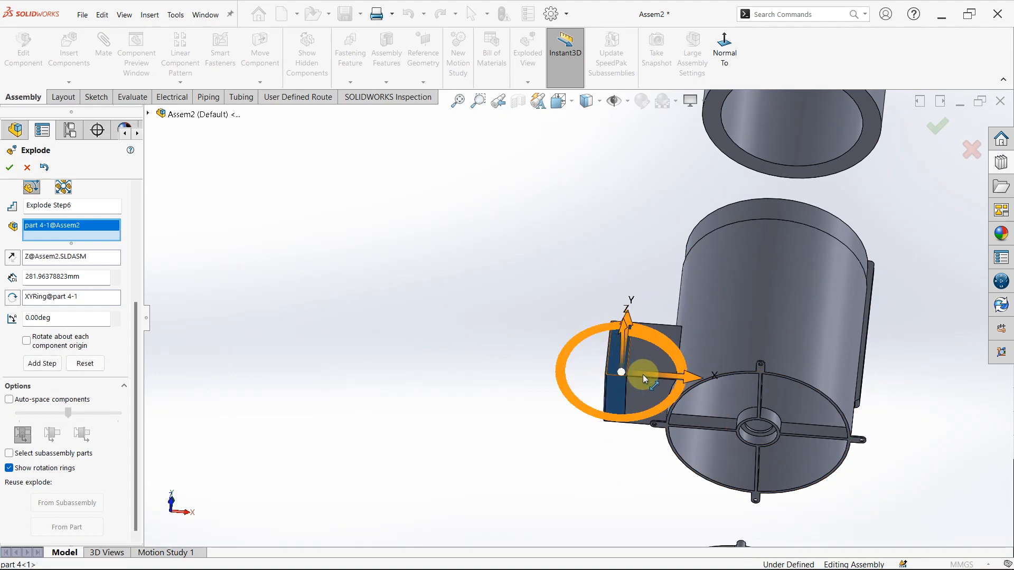
left_click_drag(658, 372, 465, 360)
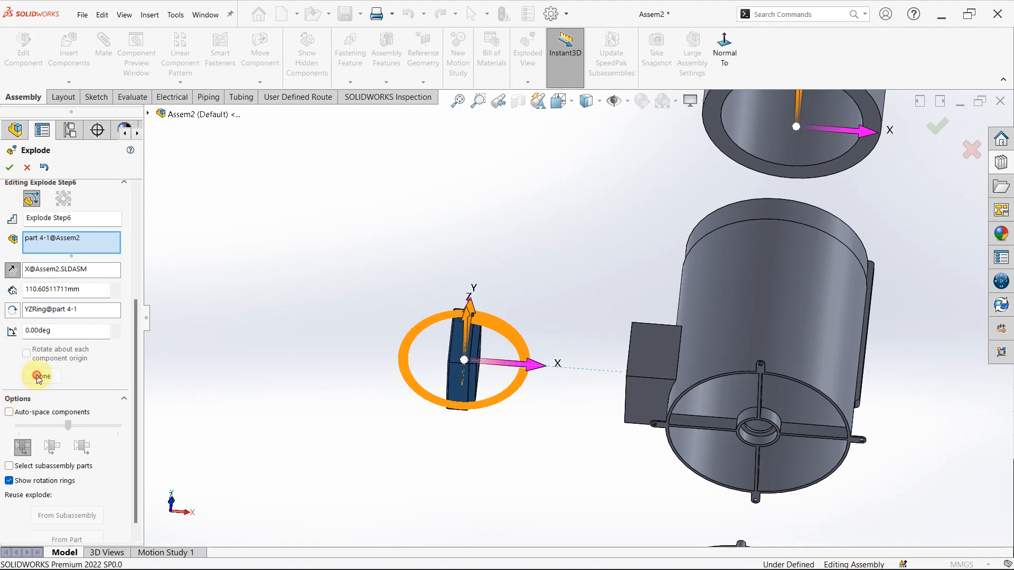
left_click(38, 376)
scroll(708, 373, "up", 5)
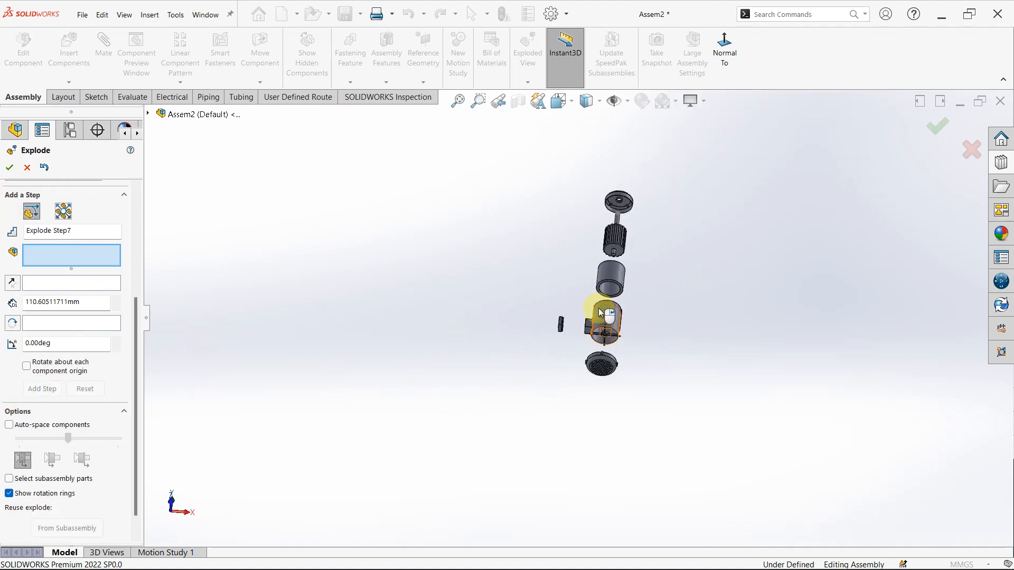
middle_click_drag(600, 312, 675, 319)
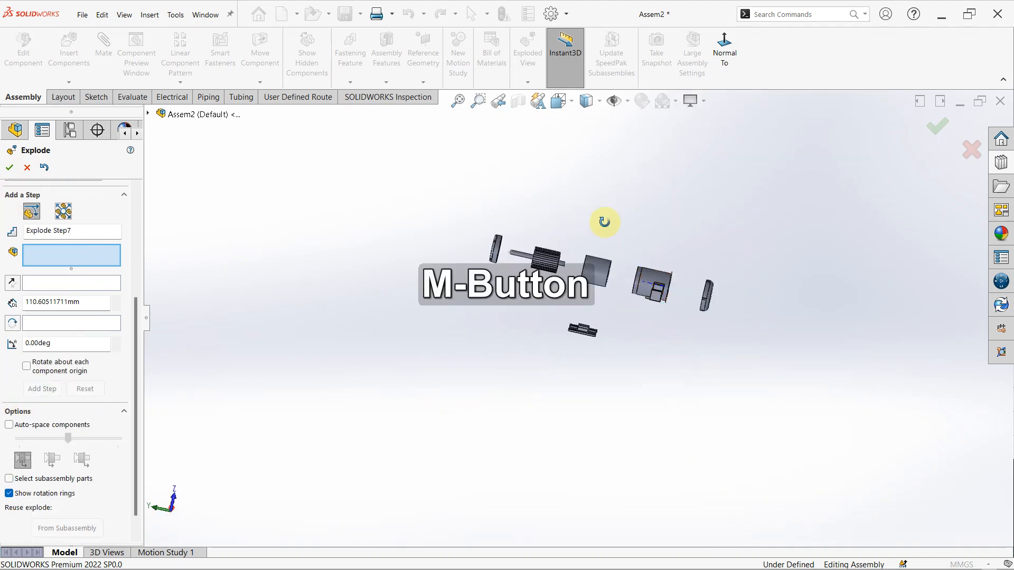
middle_click_drag(604, 222, 593, 288)
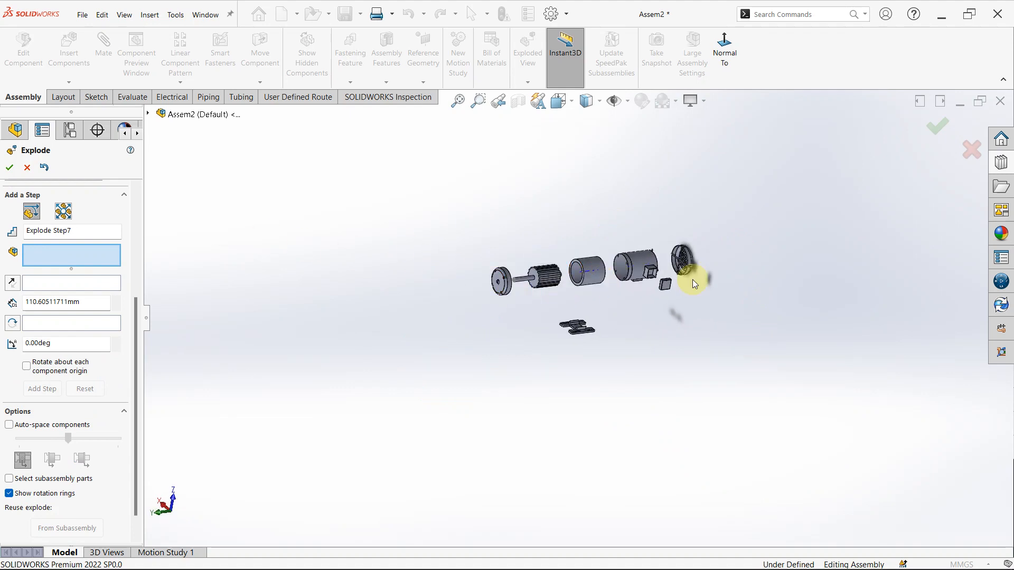
scroll(694, 284, "down", 3)
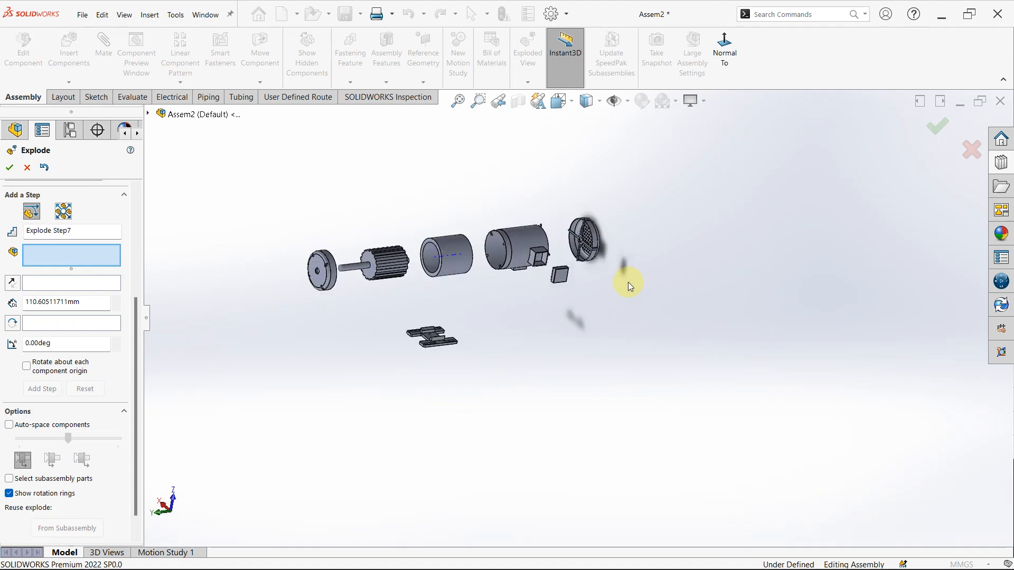
- Accept the exploded view and animate the collapse of the Default configuration's exploded view with normal one-way playback
left_click(15, 168)
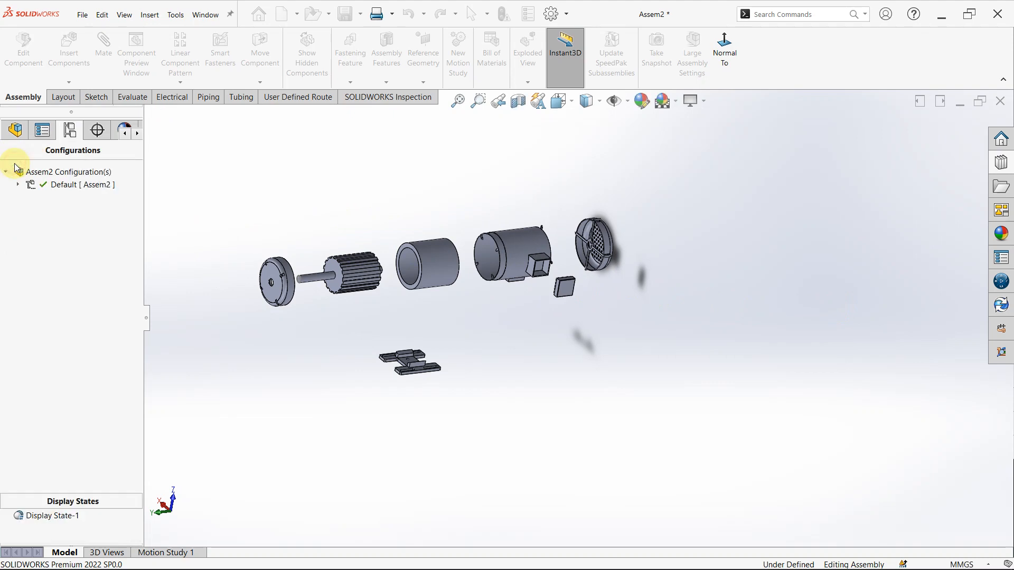
left_click(302, 196)
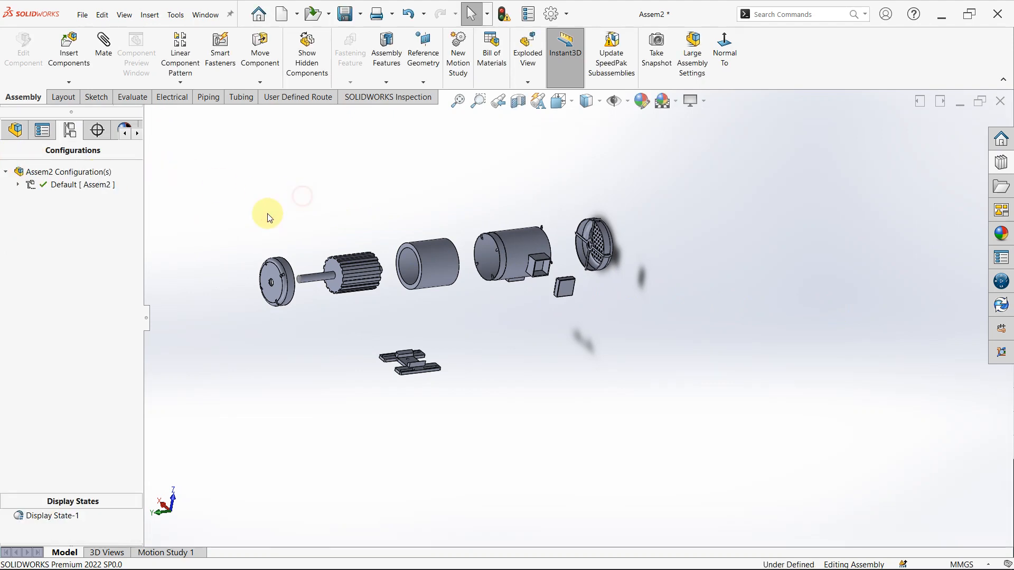
right_click(111, 190)
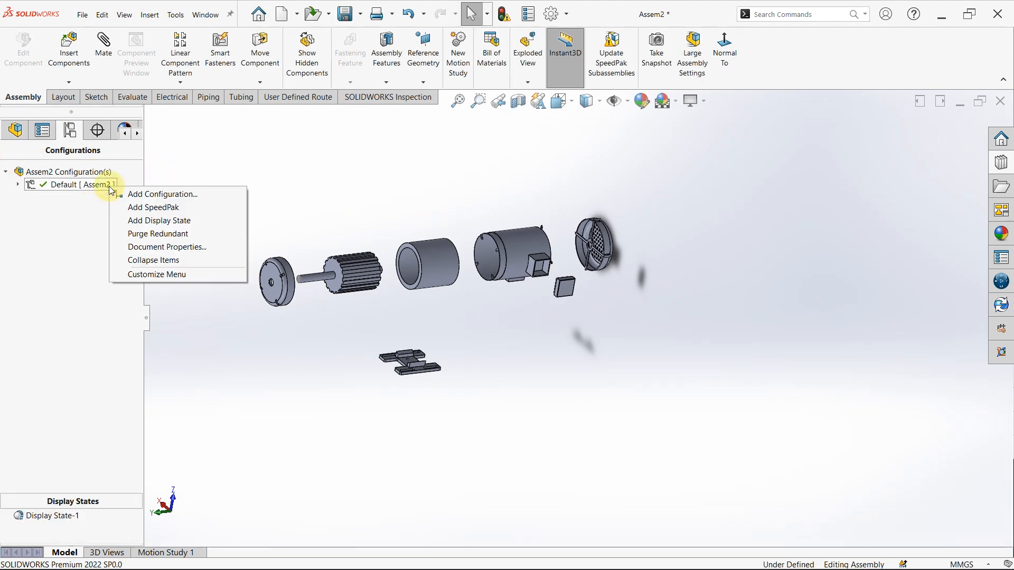
left_click(17, 186)
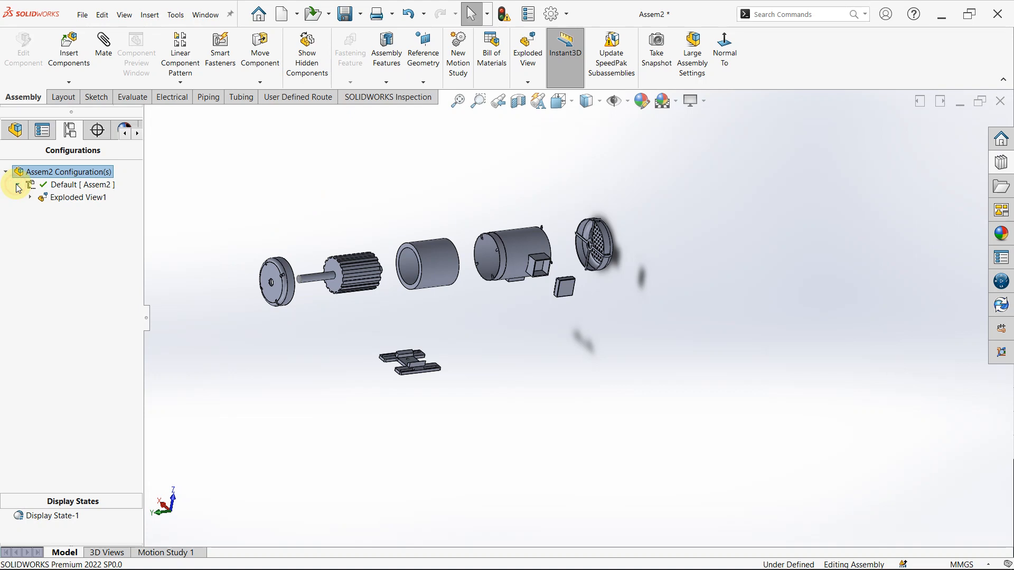
right_click(79, 198)
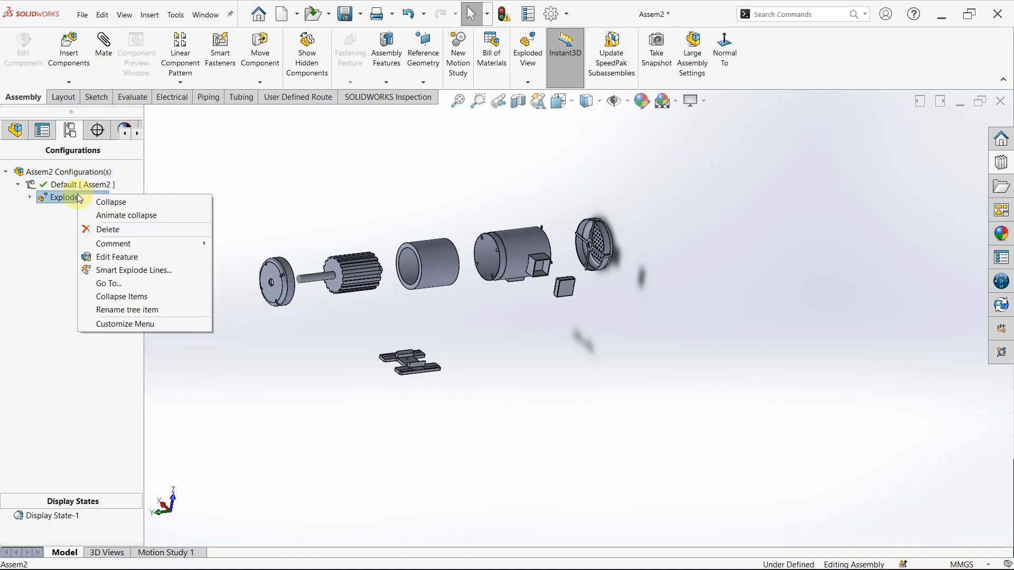
left_click(142, 215)
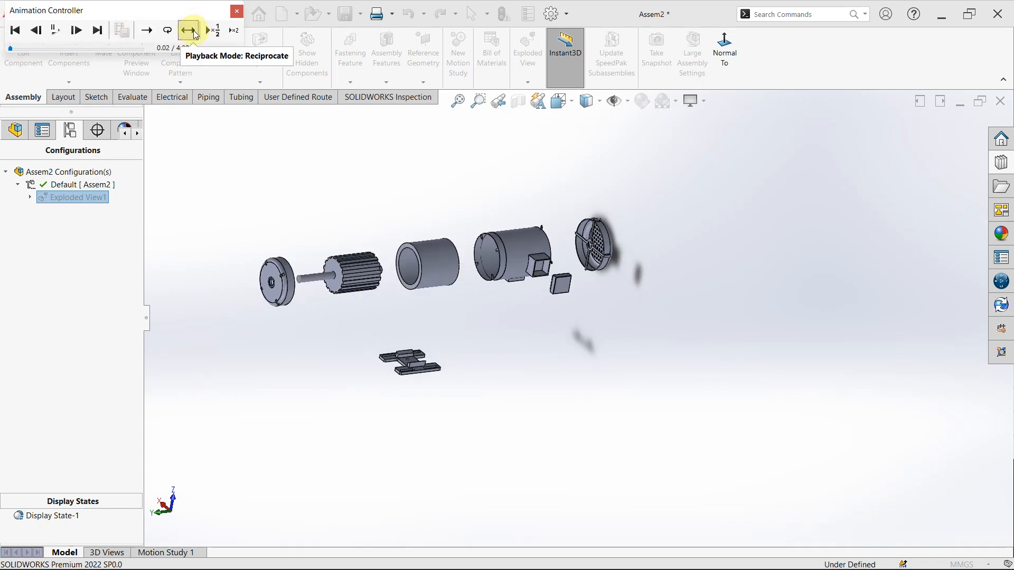
left_click(152, 31)
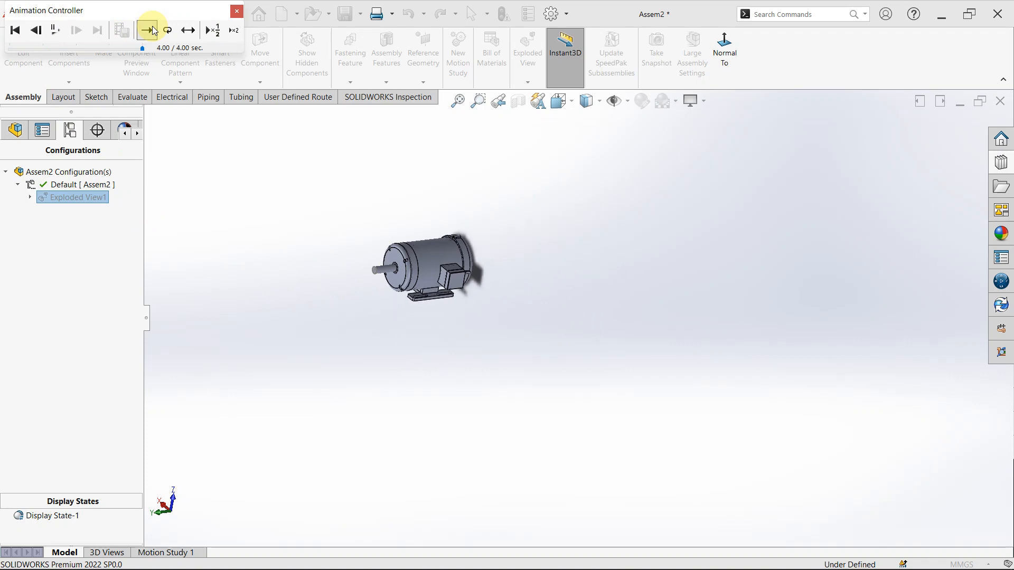
- Set the collapse animation to Reciprocate playback, step it back and forward once, and replay it
left_click(170, 32)
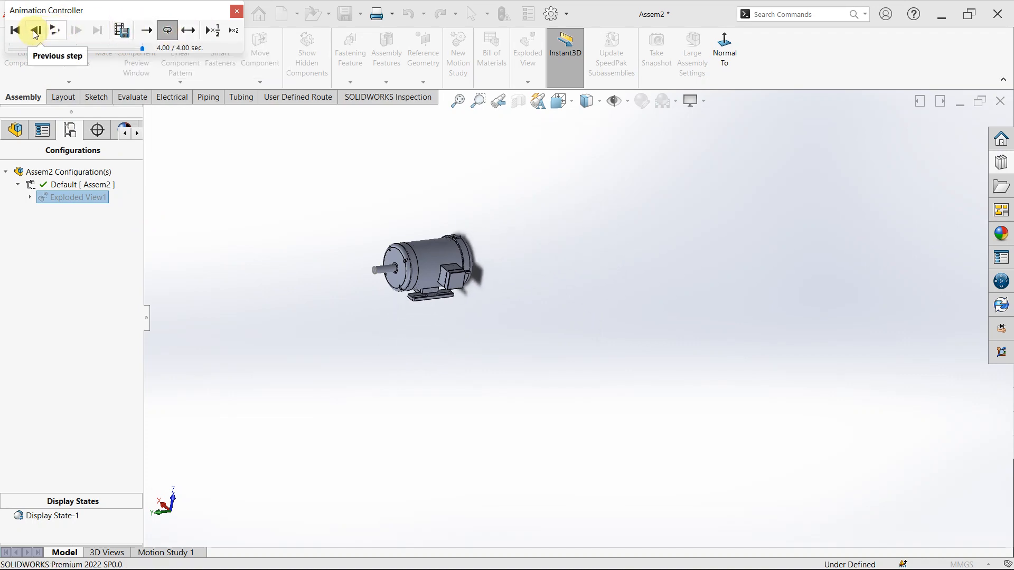
left_click(193, 35)
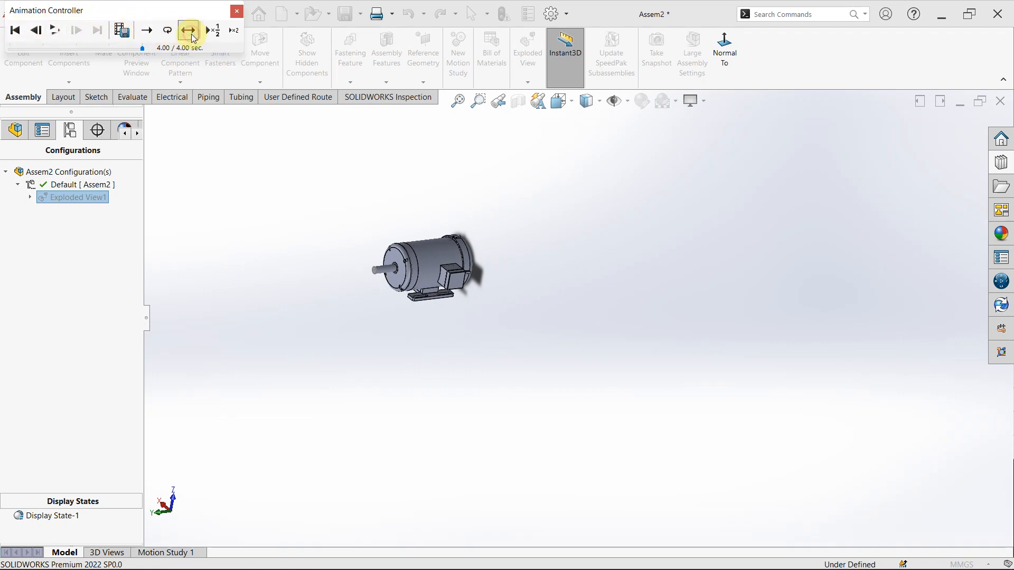
left_click(37, 30)
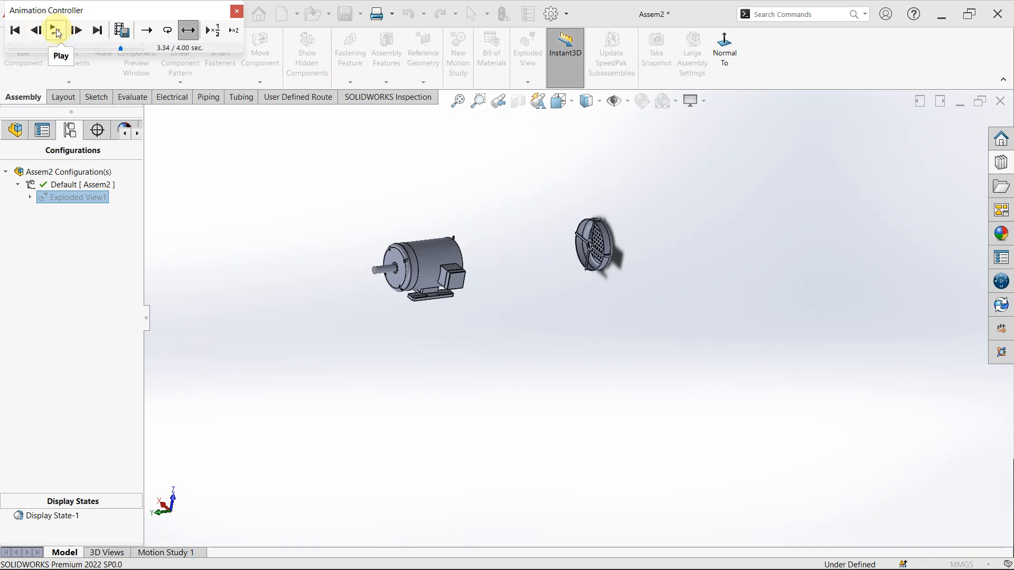
left_click(80, 30)
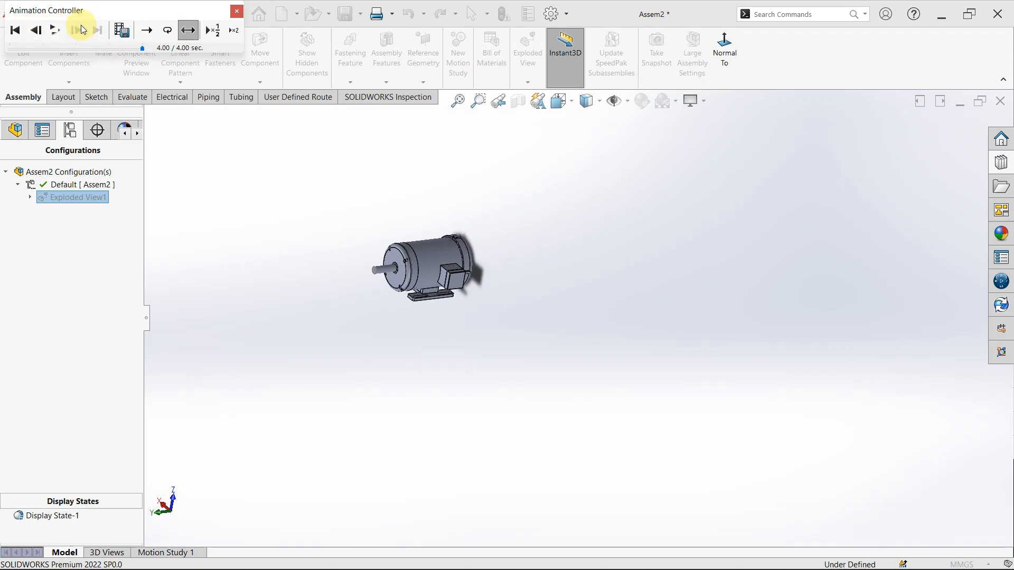
left_click(59, 30)
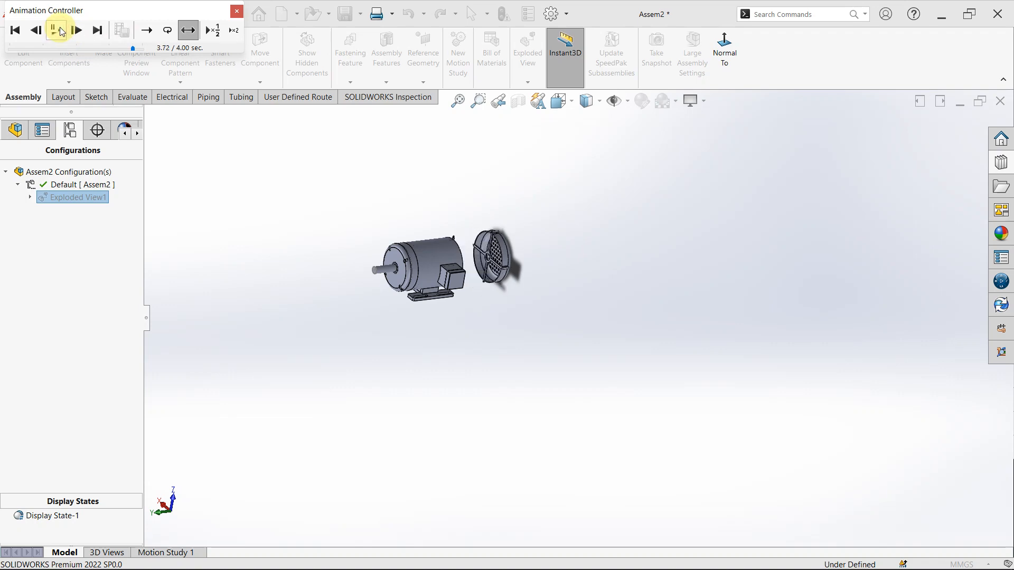